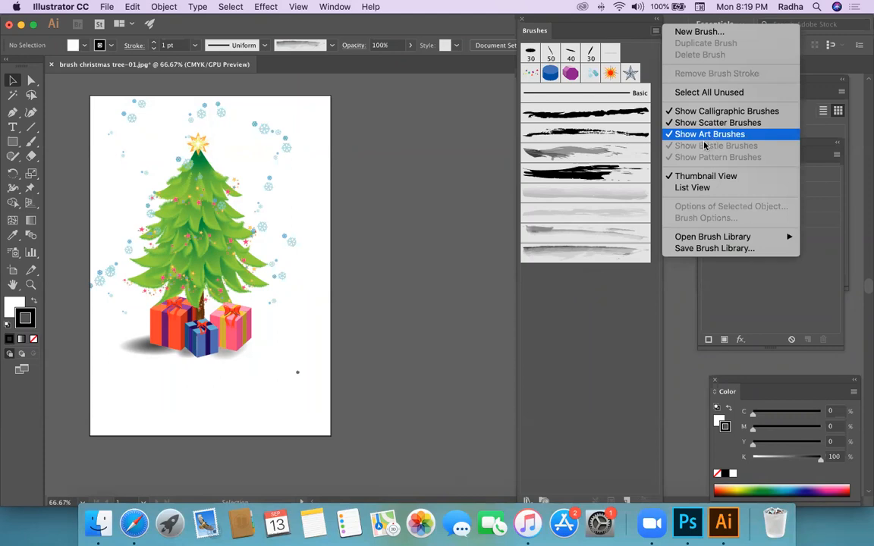
Step: Open the Bristle Brush Library and add a 6.00, a 3.00 and a 1.00 bristle brush to the document's brushes
mouse_move(713, 242)
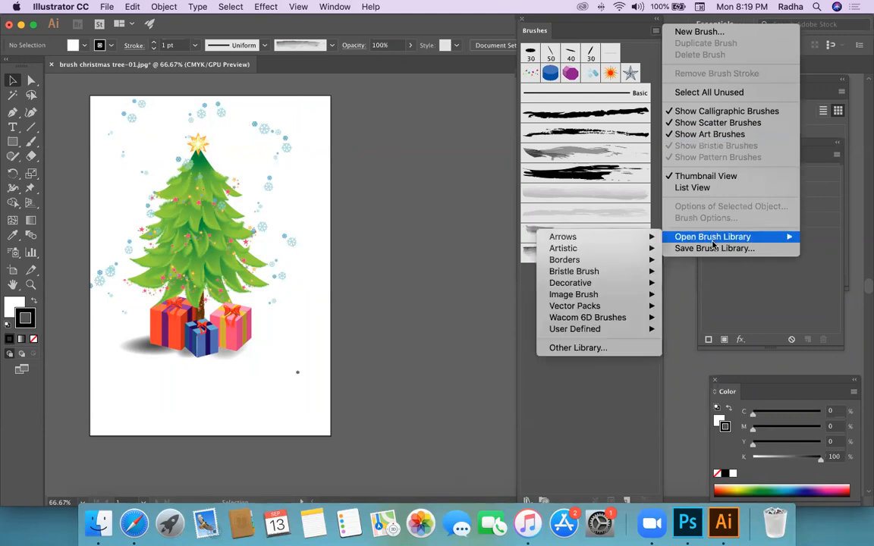
mouse_move(571, 275)
left_click(502, 271)
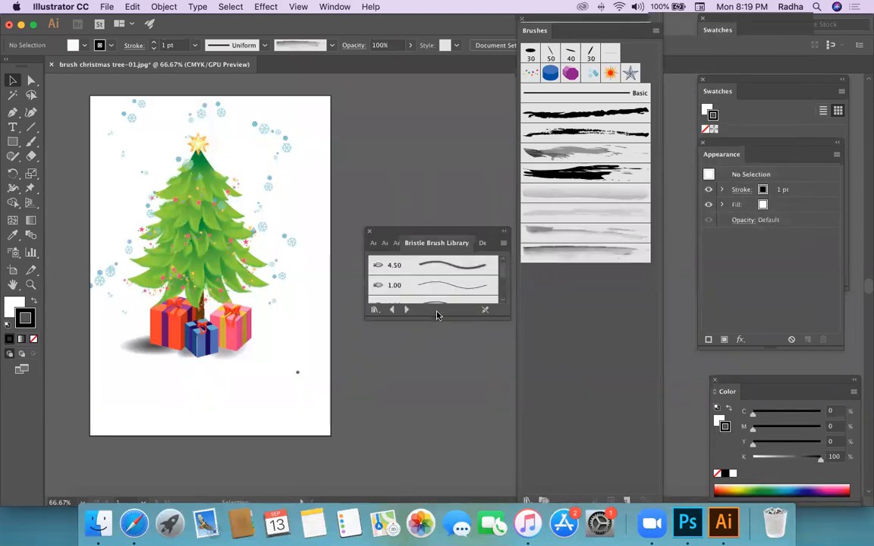
left_click_drag(435, 333, 429, 474)
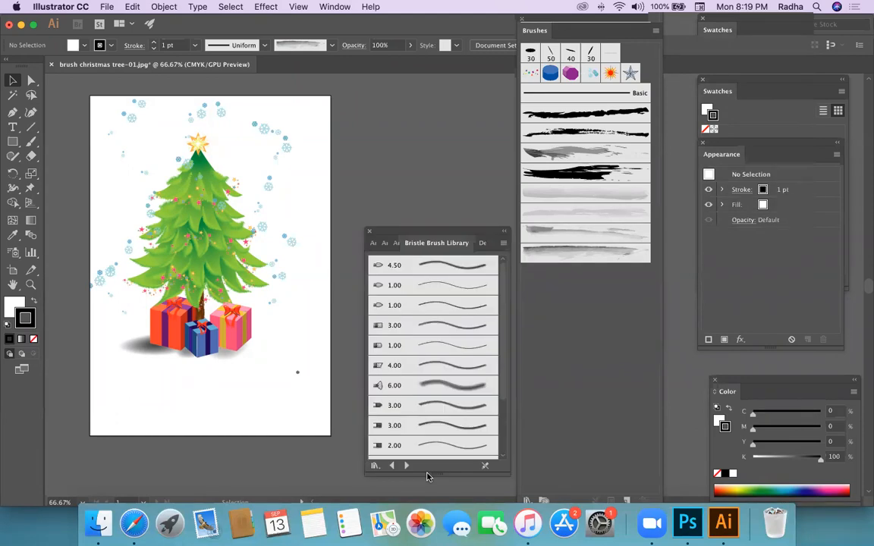
scroll(425, 372, "down", 1)
left_click_drag(448, 311, 580, 304)
mouse_move(457, 328)
left_mouse_down()
mouse_move(475, 339)
mouse_move(577, 322)
left_mouse_up()
left_click_drag(458, 270, 597, 308)
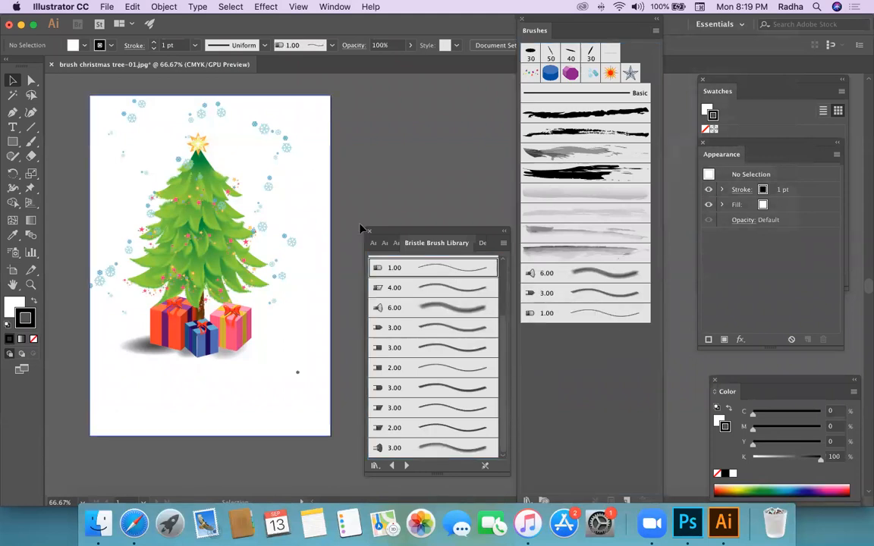
left_click(367, 230)
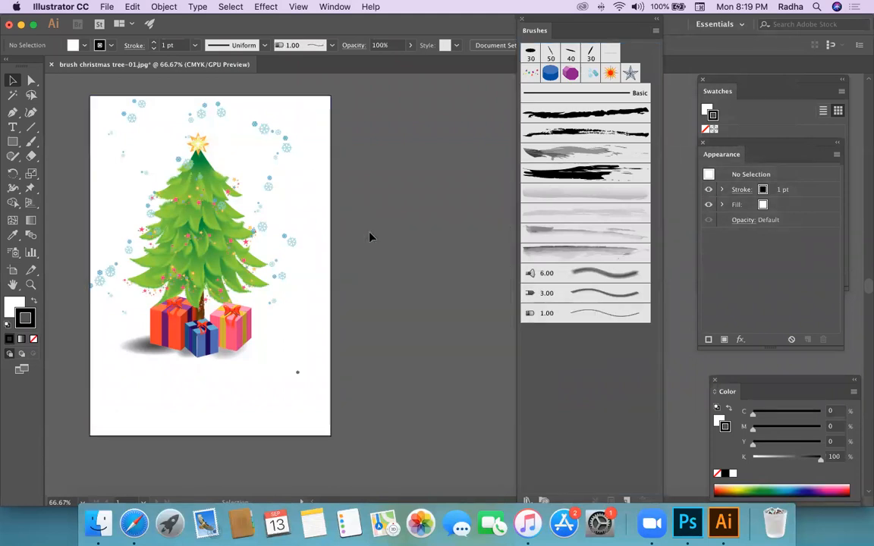
Step: Open the Borders_Decorative brush library and enlarge it to show more of its pattern brushes
left_click(655, 32)
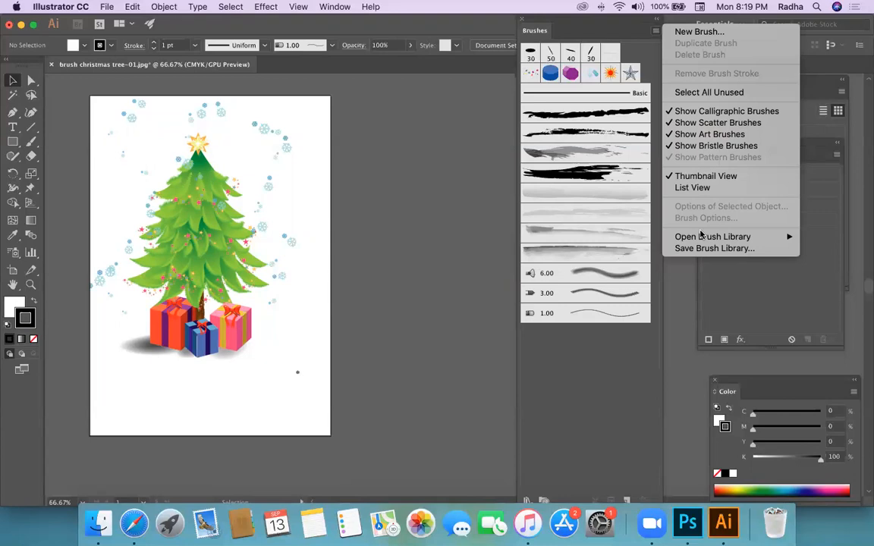
mouse_move(702, 238)
mouse_move(590, 300)
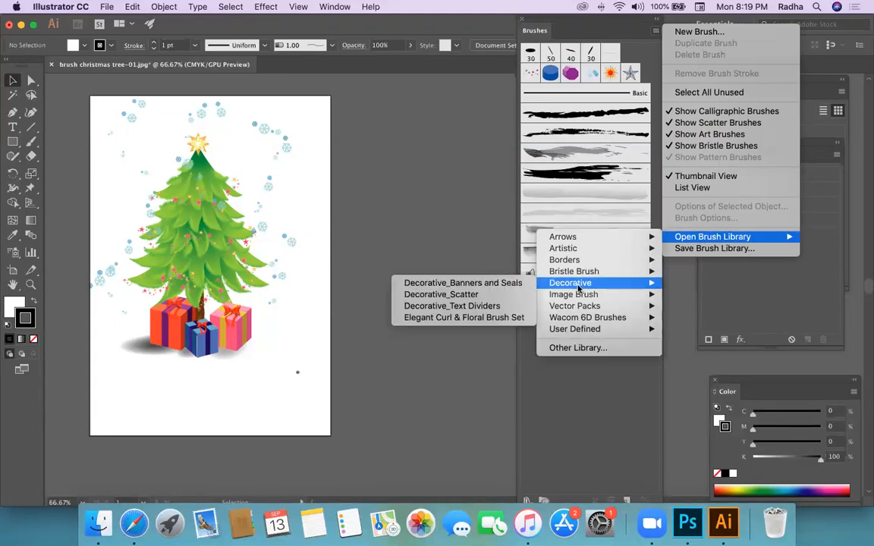
mouse_move(574, 261)
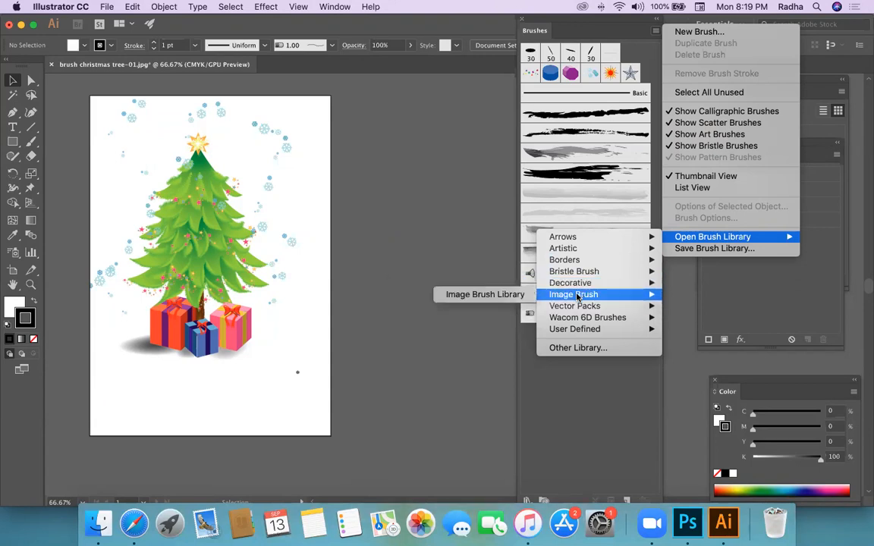
mouse_move(581, 330)
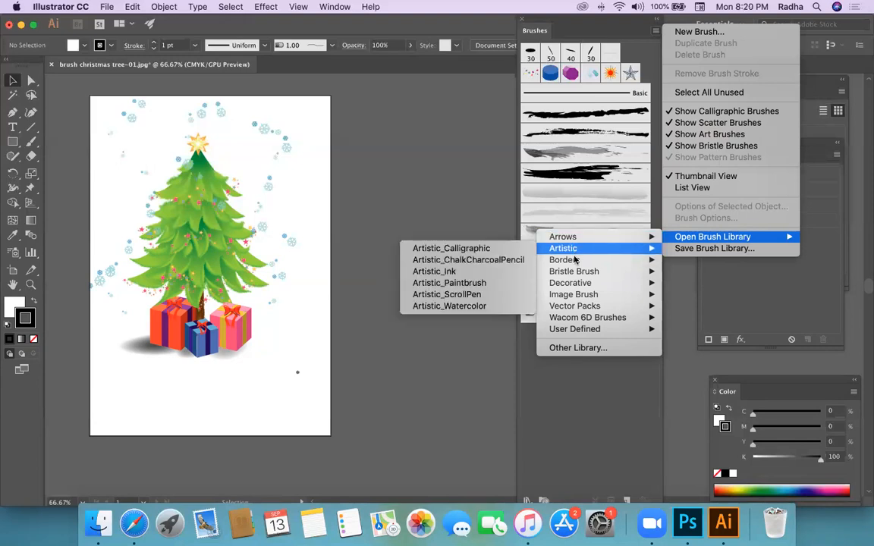
left_click(476, 272)
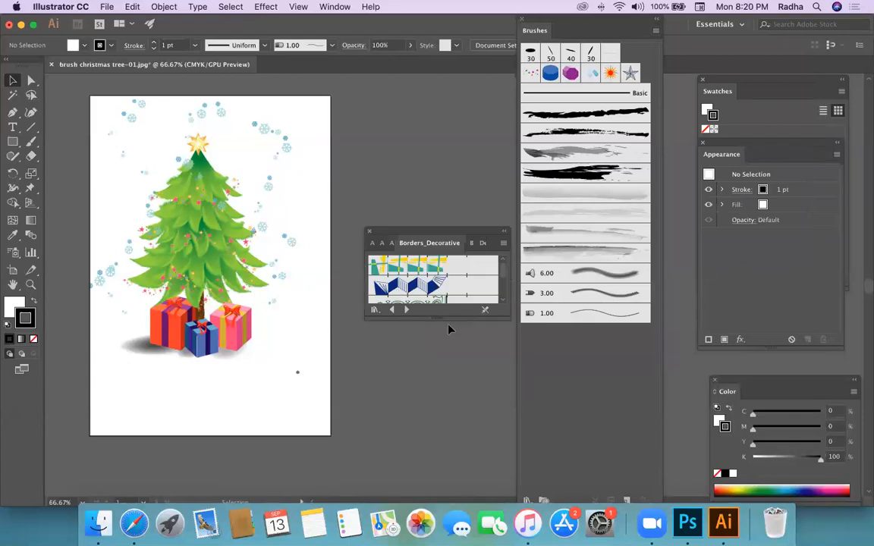
left_click_drag(437, 319, 416, 494)
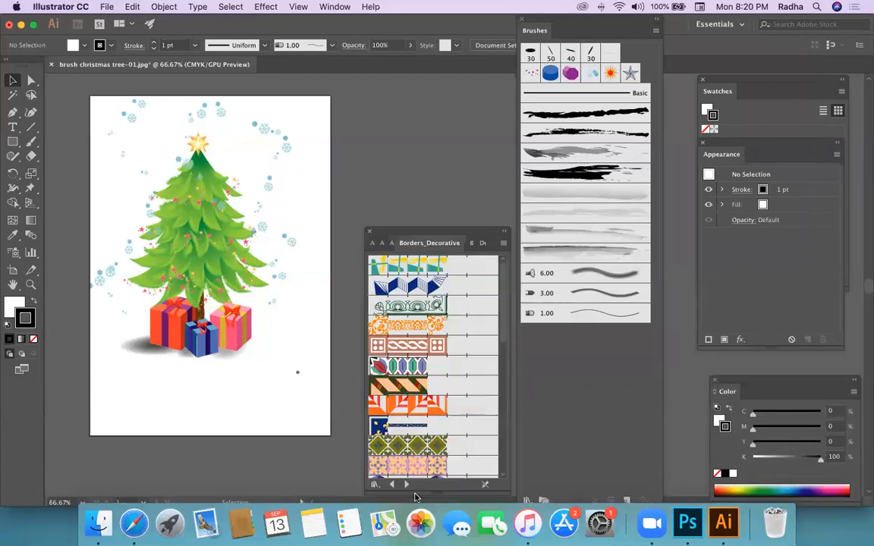
Step: Add the red-brown squares, diagonal stripe, orange-white triangle and blue folded ribbon borders to the document's brushes and close the library
left_click_drag(417, 346, 563, 350)
mouse_move(485, 386)
left_mouse_down()
mouse_move(552, 397)
mouse_move(577, 342)
left_mouse_up()
left_click_drag(419, 409, 577, 414)
left_click_drag(400, 282, 565, 416)
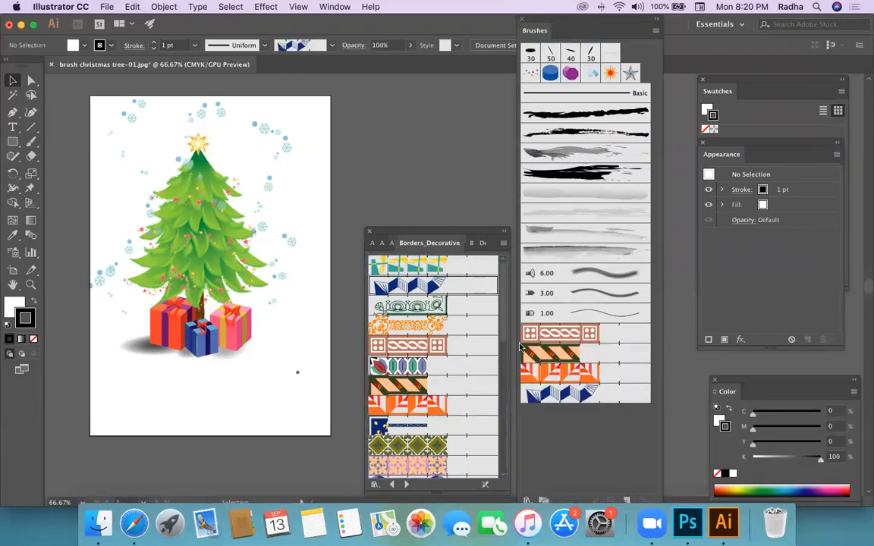
left_click(370, 231)
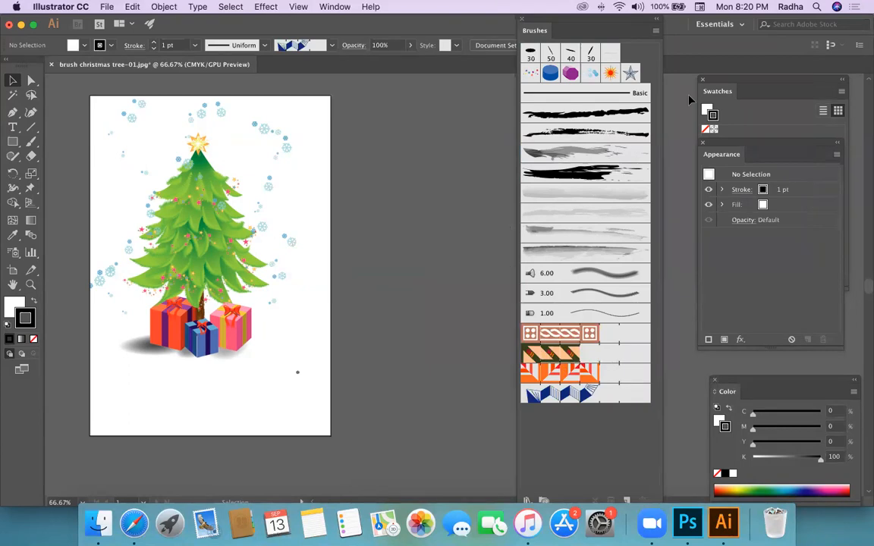
left_click(656, 30)
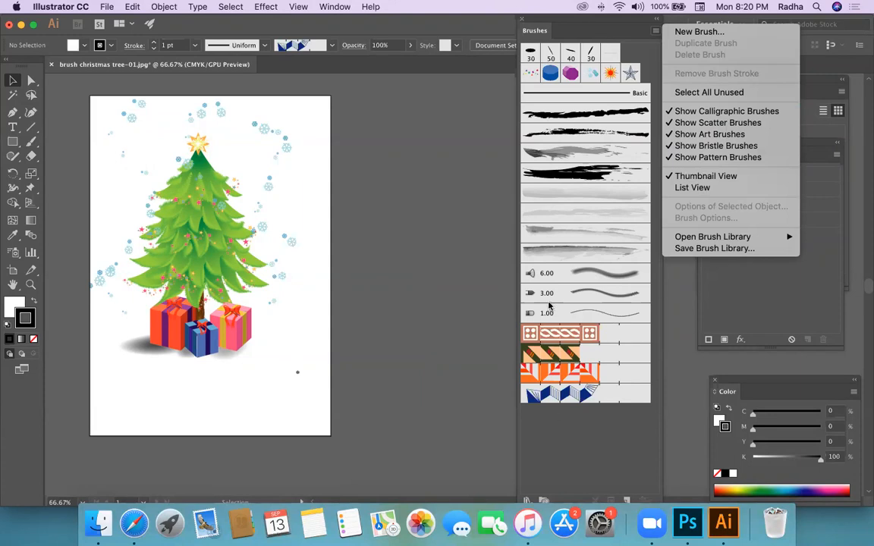
left_click(34, 130)
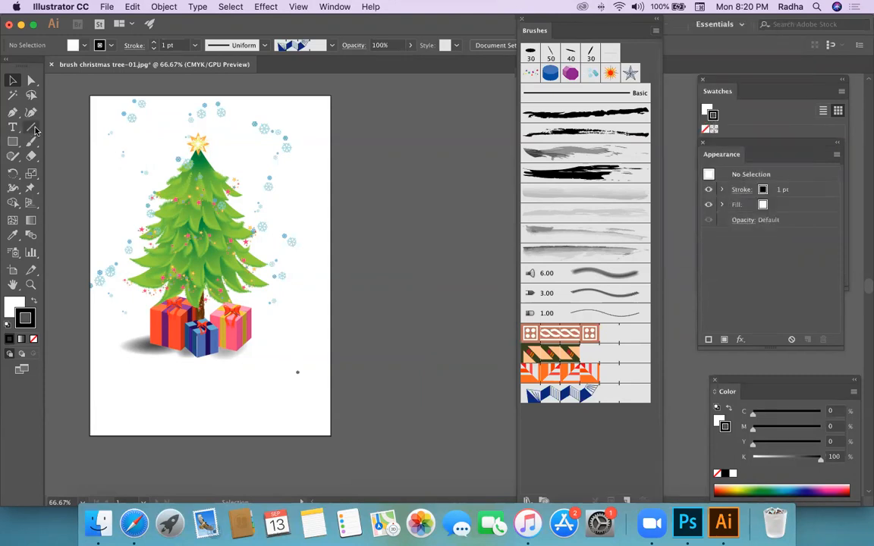
left_click_drag(36, 133, 87, 157)
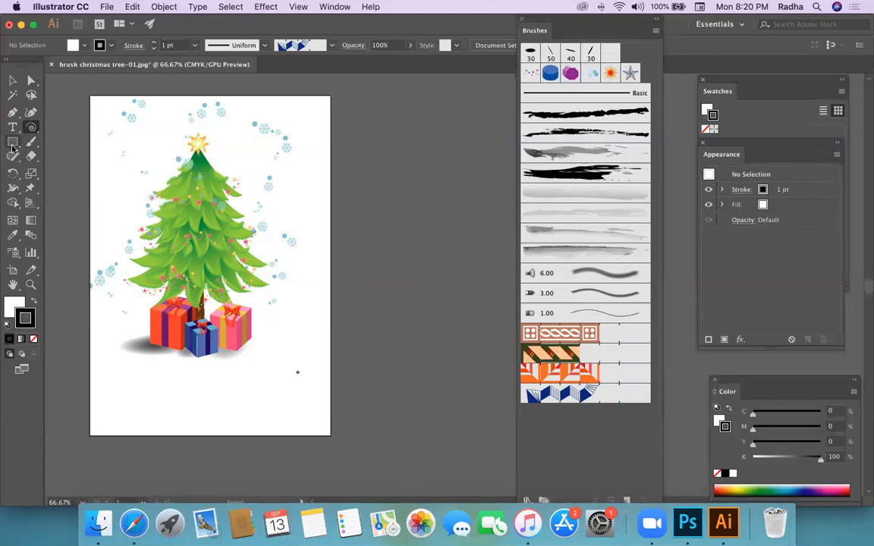
Step: Paint a long black curved stroke with the Splash art brush, rising from the artboard's right edge
left_click_drag(31, 141, 77, 144)
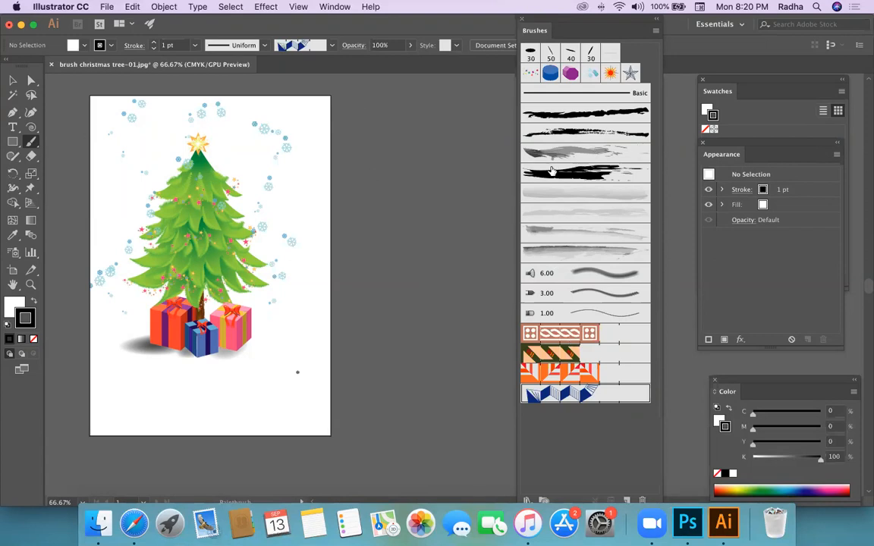
left_click_drag(31, 141, 87, 137)
left_click(523, 152)
mouse_move(326, 362)
left_mouse_down()
mouse_move(340, 278)
mouse_move(421, 163)
left_mouse_up()
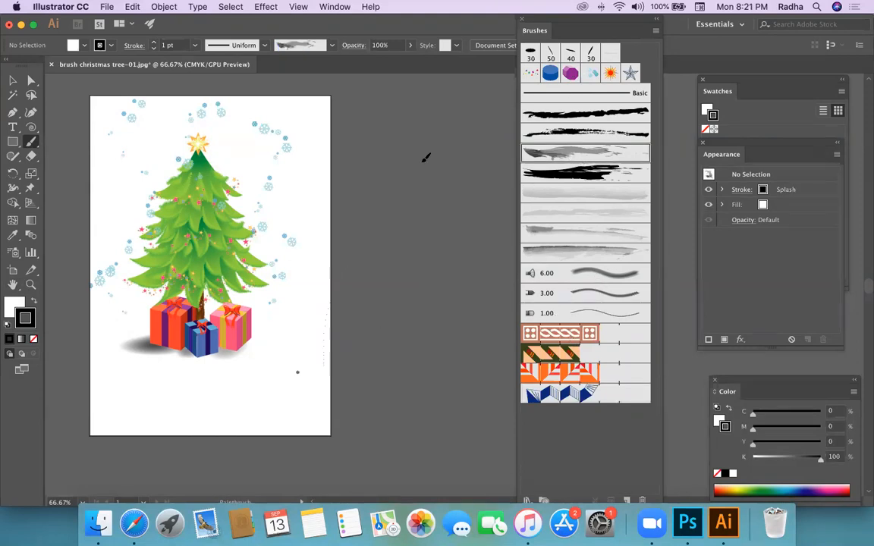
Step: Set the stroke colour to red (about C 20, M 89, Y 78, K 7) and paint a Splash stroke right of the black one
double_click(29, 314)
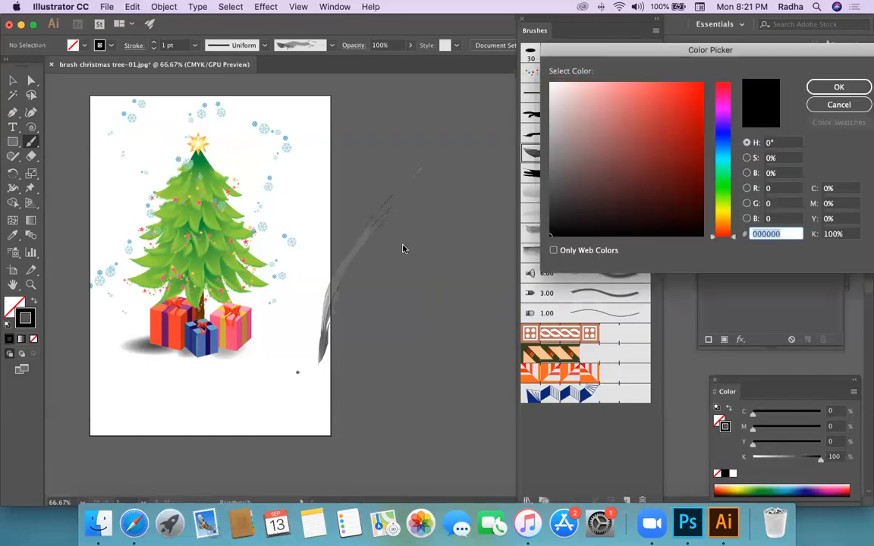
left_click(677, 121)
left_click(838, 87)
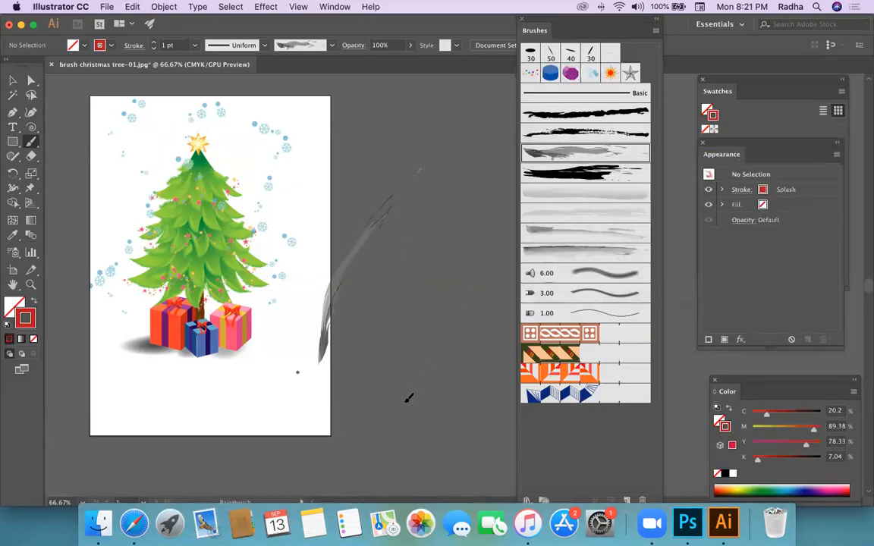
left_click_drag(404, 401, 480, 199)
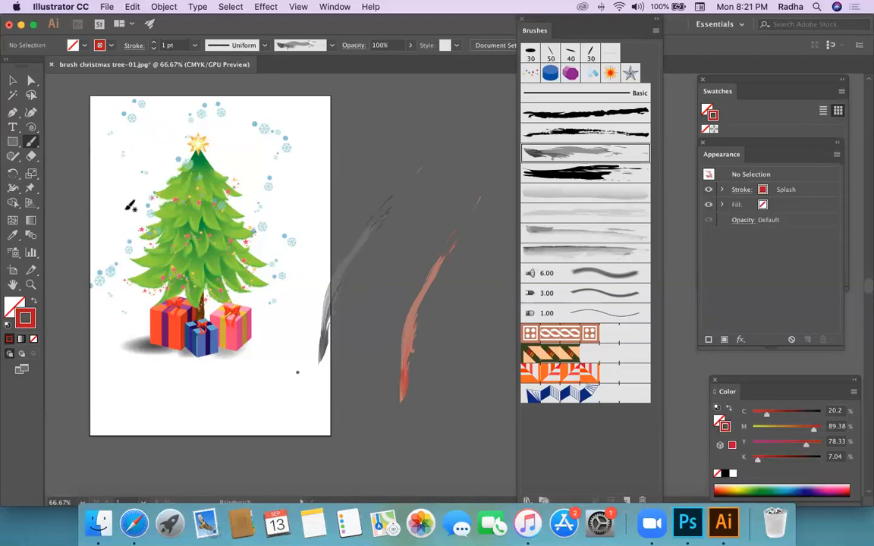
Step: Select the black Splash stroke, try a heavier stroke weight and return it to 1 pt
left_click(12, 80)
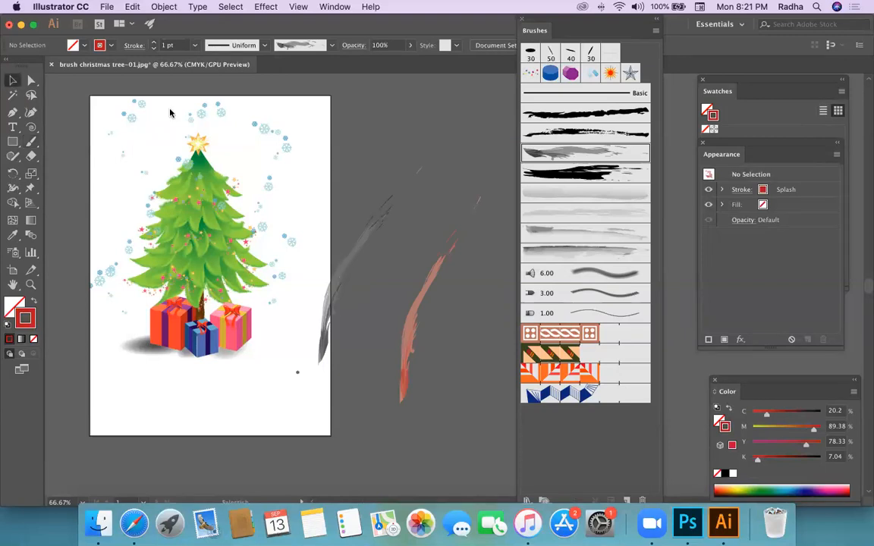
left_click(359, 256)
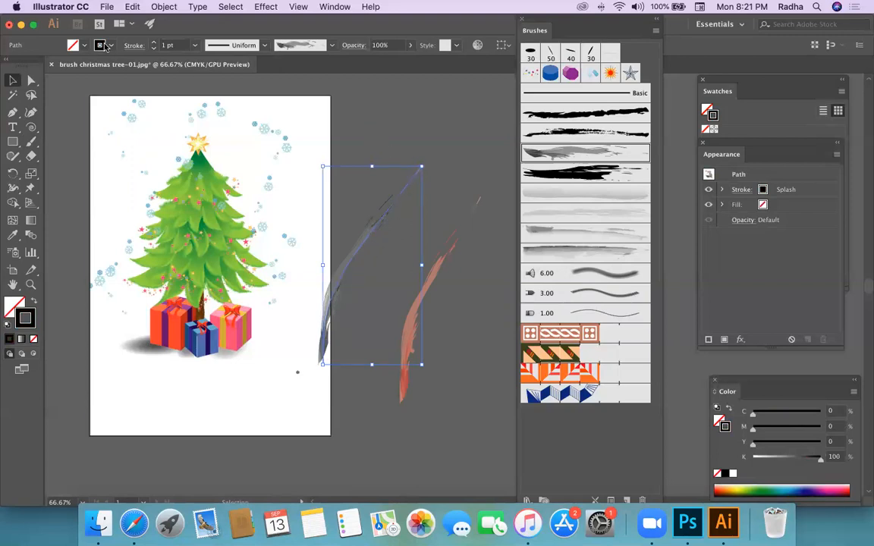
left_click(154, 44)
left_click(154, 44)
left_click(154, 44)
left_click(154, 44)
left_click(154, 44)
left_click(154, 48)
left_click(154, 49)
left_click(154, 48)
left_click(154, 48)
left_click(154, 48)
Step: Recolour the black Splash stroke bright green (8BD324)
left_click(365, 296)
left_click(343, 283)
left_click(109, 45)
left_click(120, 34)
double_click(34, 325)
left_click(726, 144)
left_click(727, 200)
left_click(673, 198)
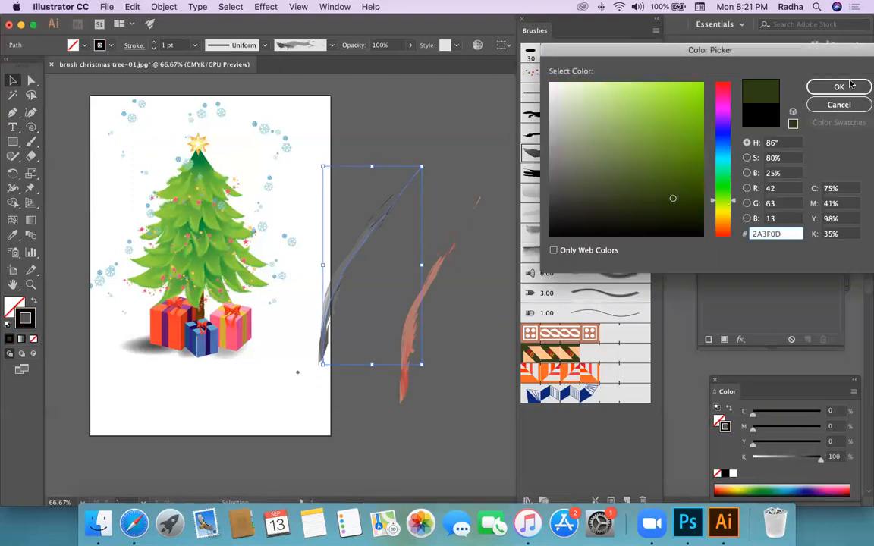
left_click(678, 109)
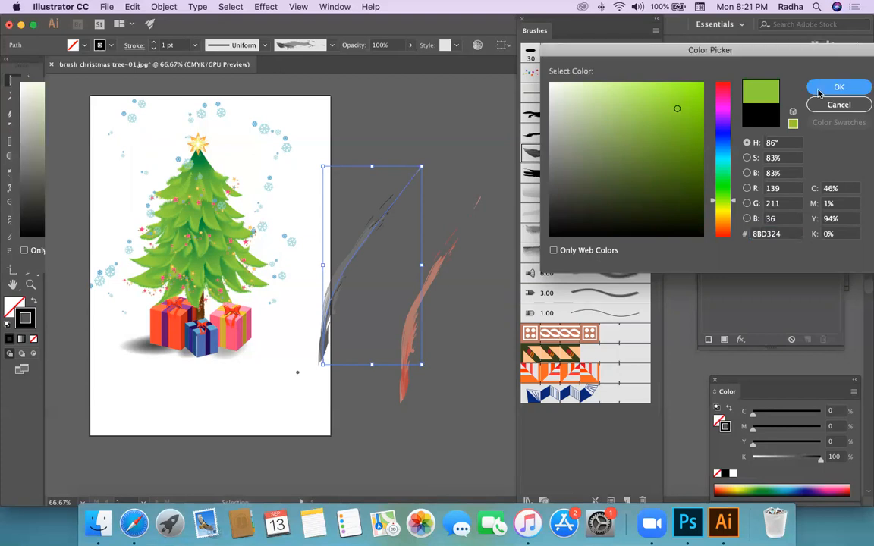
left_click(839, 87)
Step: Delete the green and red Splash strokes beside the Christmas tree artboard
left_click(447, 150)
left_click(337, 279)
key("Delete")
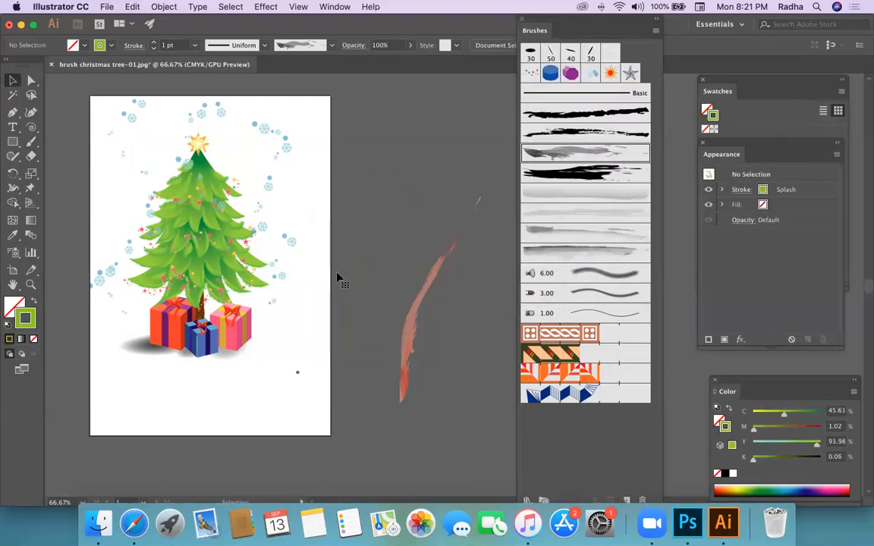
left_click(420, 307)
key("Delete")
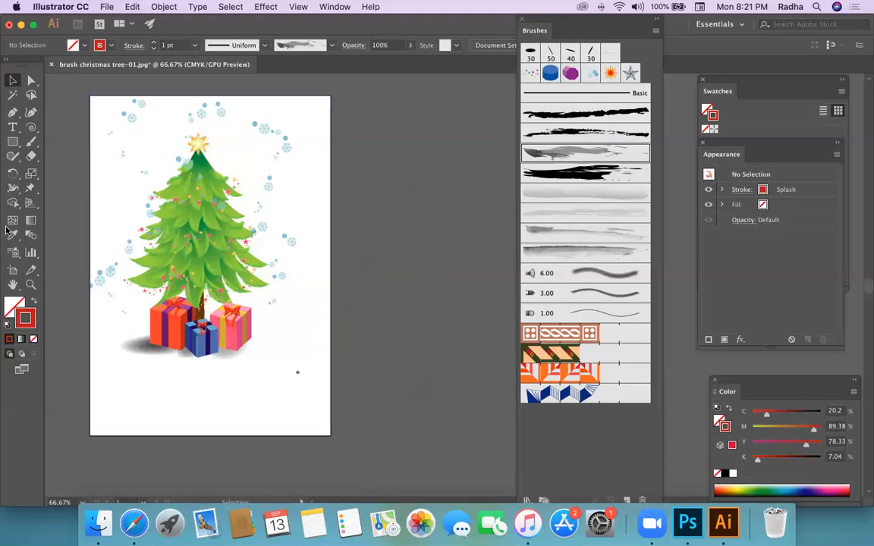
Step: Paint a long red curved stroke with the Dry Brush 4 art brush along the artboard's right edge
left_click(31, 143)
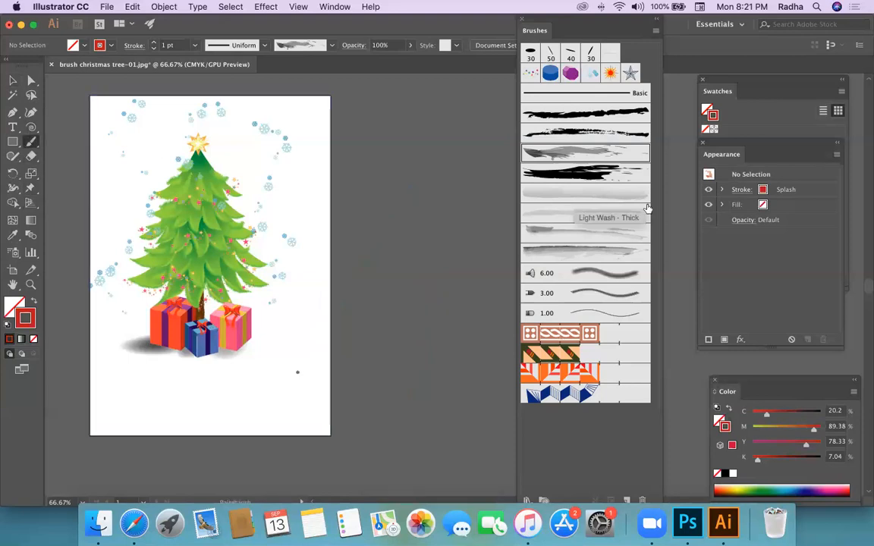
left_click(554, 113)
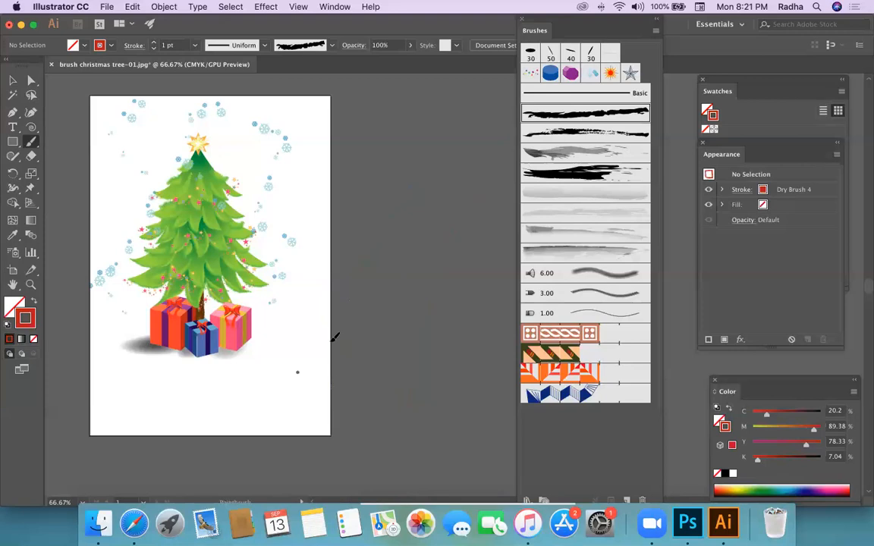
left_click_drag(448, 152, 443, 141)
Step: Paint two shorter curved strokes right of the dry brush line, one with the thin pale wash brush and one with Watercolor Stroke 3
left_click(588, 213)
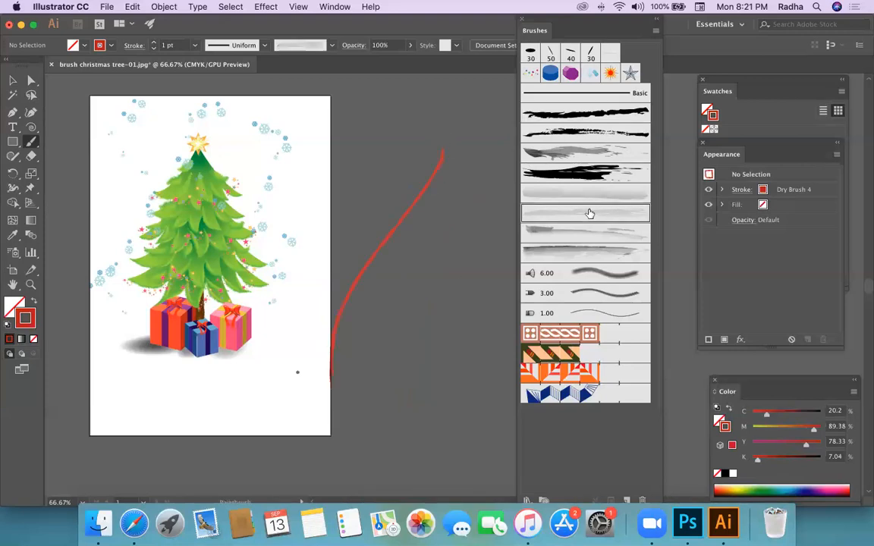
left_click_drag(464, 221, 394, 367)
left_click(614, 253)
mouse_move(408, 401)
left_mouse_down()
mouse_move(469, 283)
mouse_move(465, 251)
left_mouse_up()
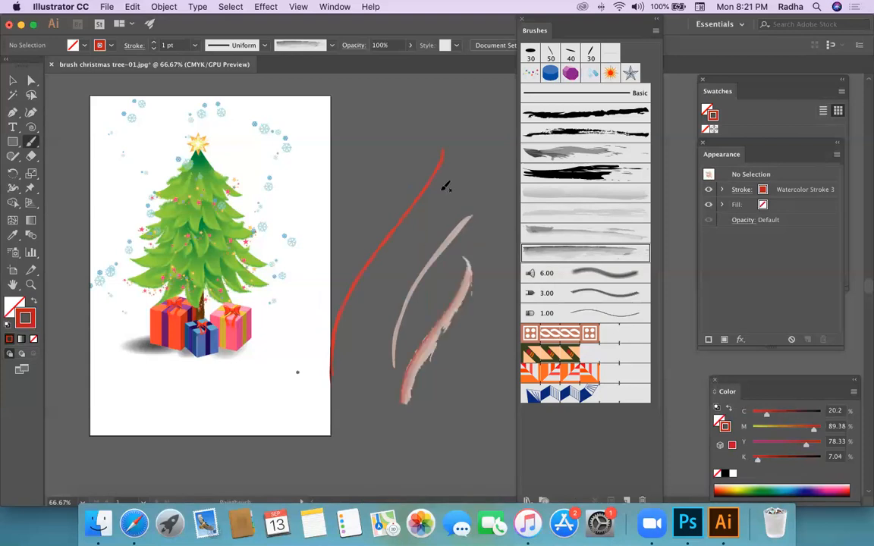
Step: Paint a long diagonal stroke with the Watercolor Stroke 1 brush below and right of the other strokes
scroll(443, 163, "right", 3)
scroll(444, 163, "down", 2)
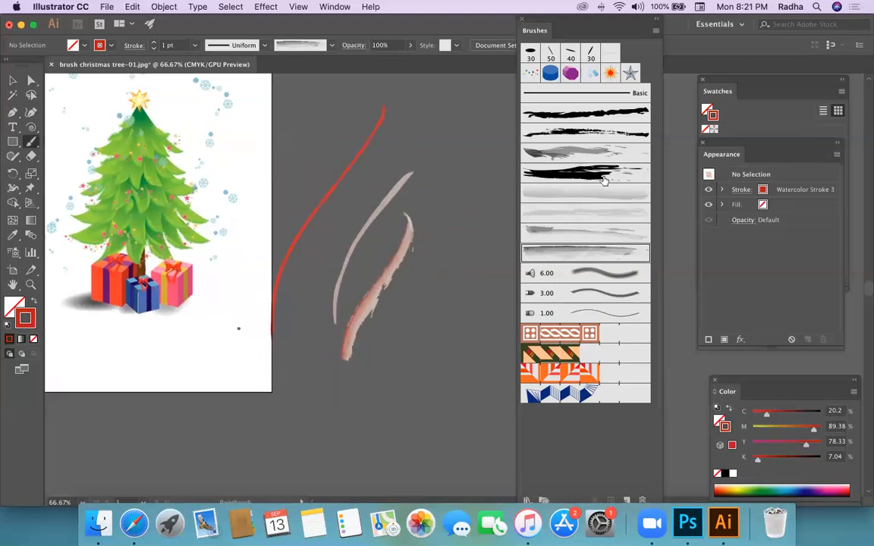
left_click(585, 232)
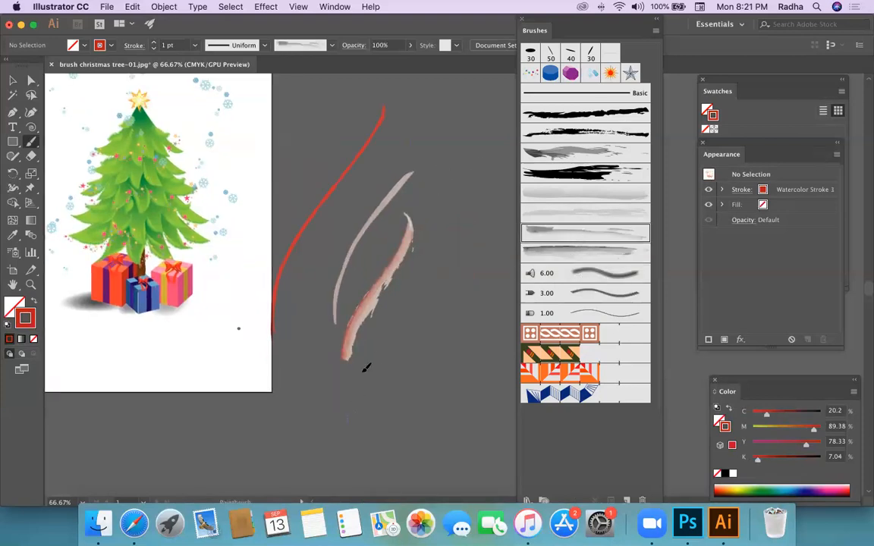
left_click_drag(340, 416, 493, 181)
Step: Paint a diagonal trail of blue cylinders with the 3D Geometric 5 scatter brush across the sample strokes
scroll(434, 242, "right", 1)
scroll(433, 242, "up", 2)
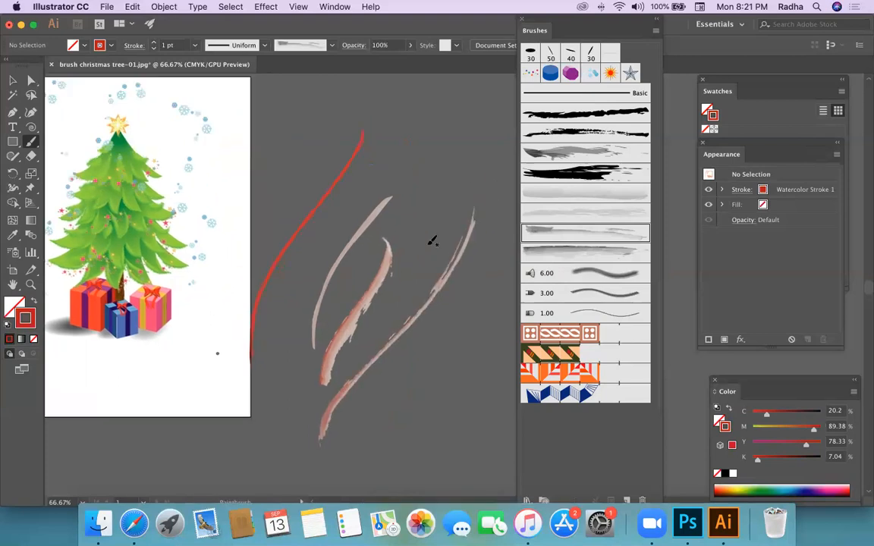
left_click(552, 74)
left_click_drag(290, 325, 426, 109)
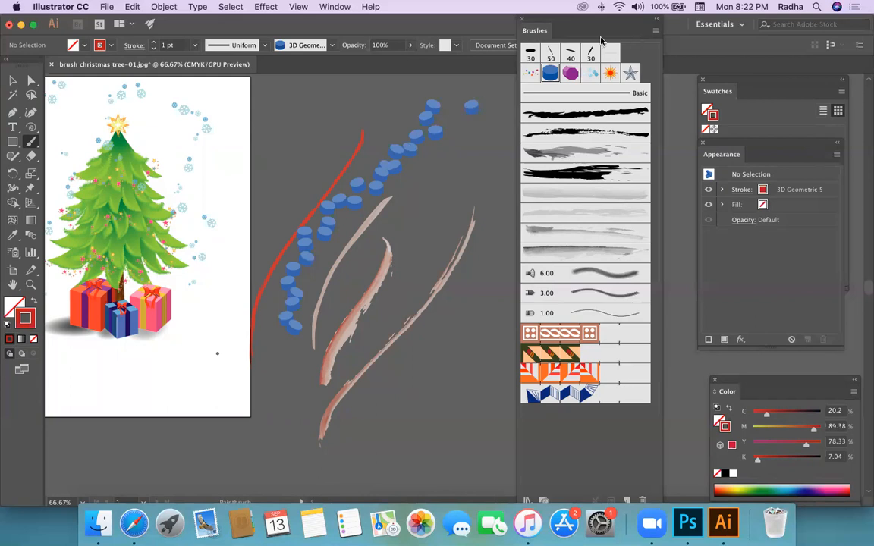
Step: Paint diagonal scatter-brush trails with Confetti, Star 4 and 16pt. Star around the upper and outer edges of the sample strokes
left_click(530, 73)
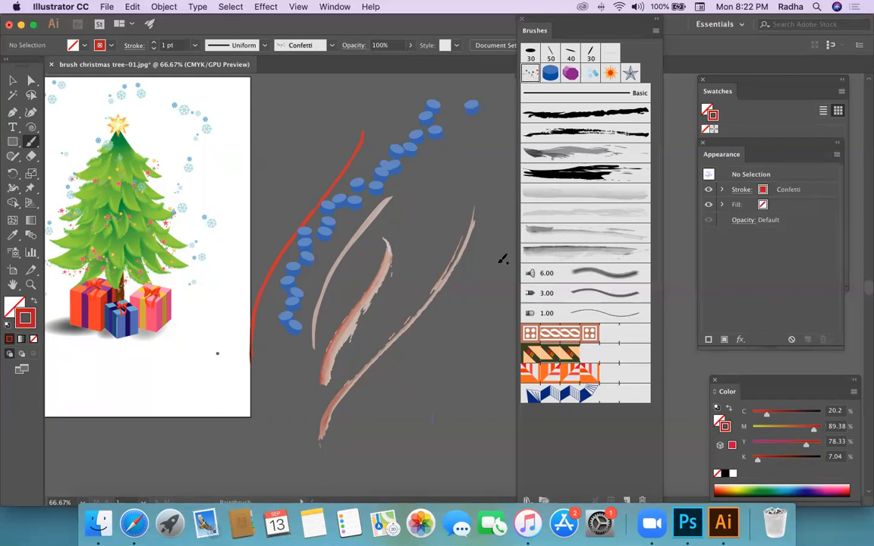
left_click(631, 73)
left_click_drag(435, 246, 501, 137)
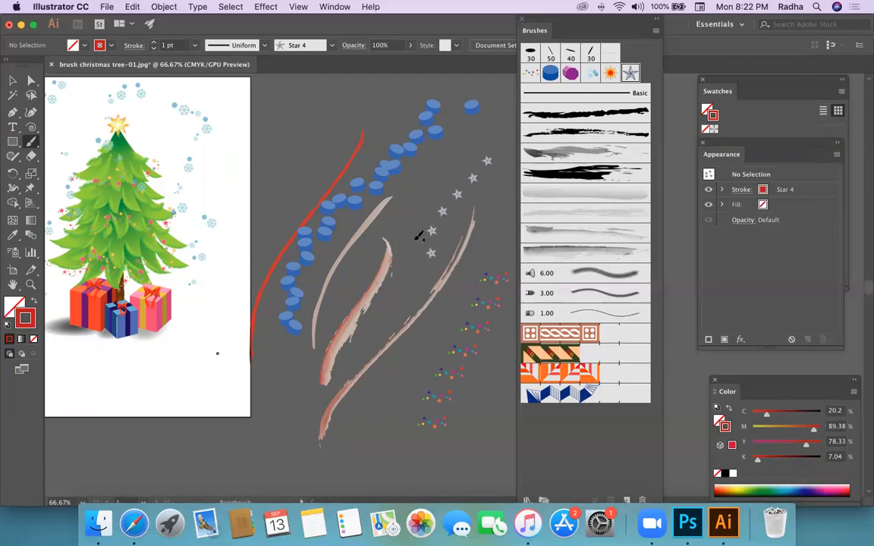
left_click(610, 73)
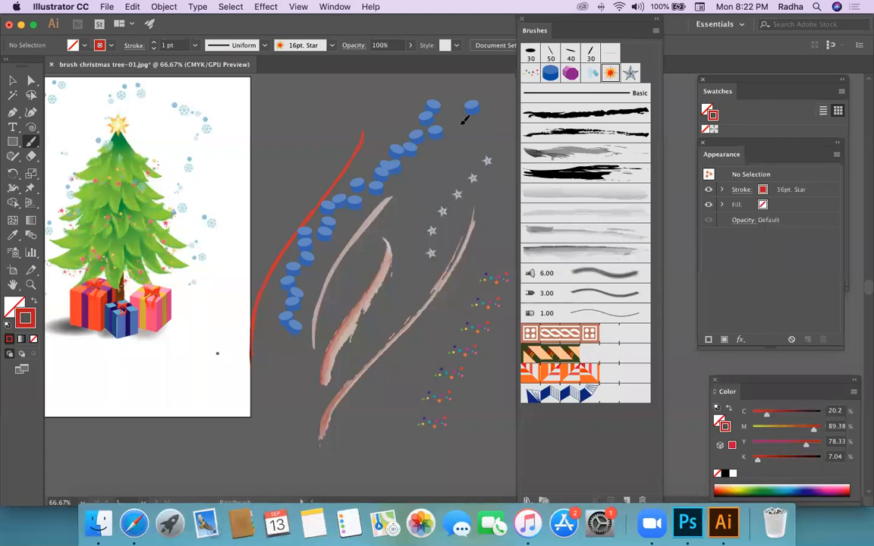
left_click_drag(411, 210, 486, 97)
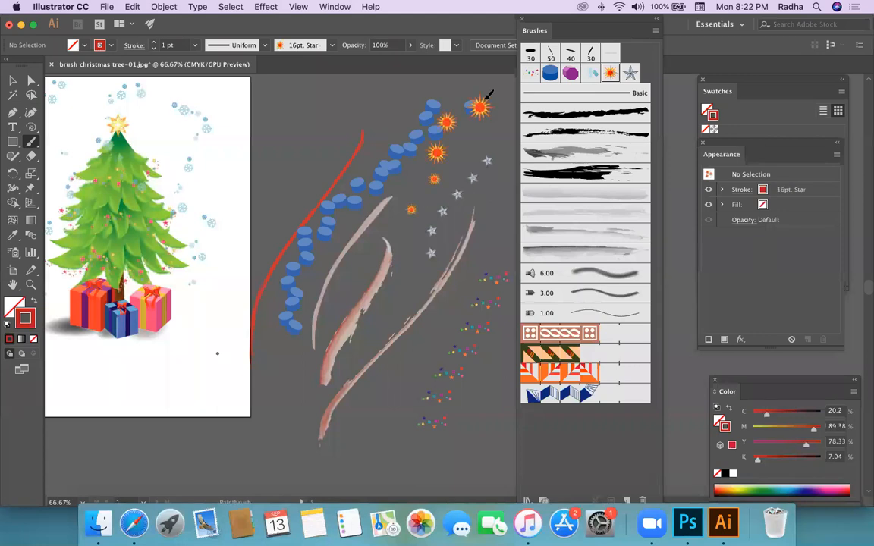
Step: Paint a large looping red stroke over the samples with the 50 pt. Flat brush and a smaller one below the tree with 30 pt. Flat
left_click(550, 53)
mouse_move(243, 240)
left_mouse_down()
mouse_move(279, 125)
mouse_move(233, 112)
mouse_move(199, 174)
mouse_move(226, 188)
mouse_move(304, 126)
mouse_move(332, 177)
mouse_move(296, 251)
mouse_move(292, 192)
mouse_move(349, 138)
mouse_move(340, 98)
mouse_move(416, 229)
left_mouse_up()
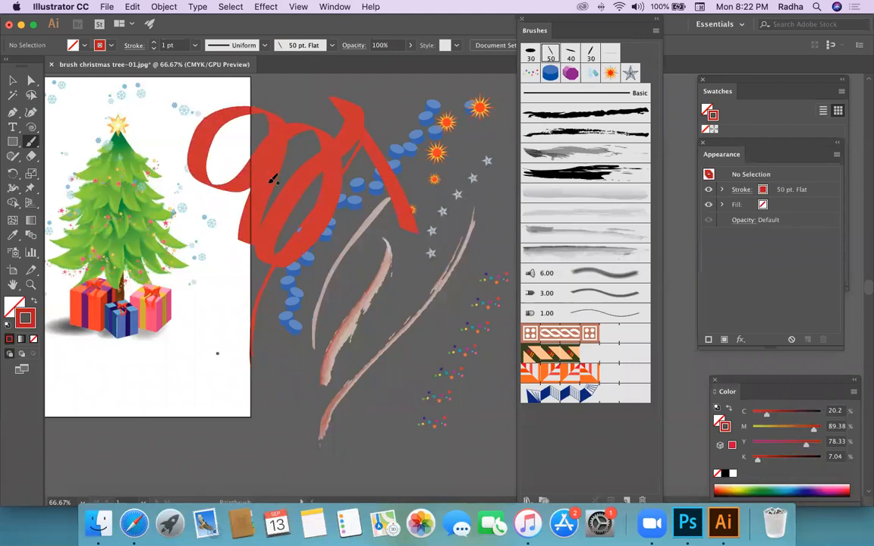
left_click(591, 53)
mouse_move(147, 462)
left_mouse_down()
mouse_move(159, 394)
mouse_move(136, 379)
mouse_move(111, 415)
mouse_move(171, 404)
mouse_move(178, 461)
mouse_move(148, 485)
left_mouse_up()
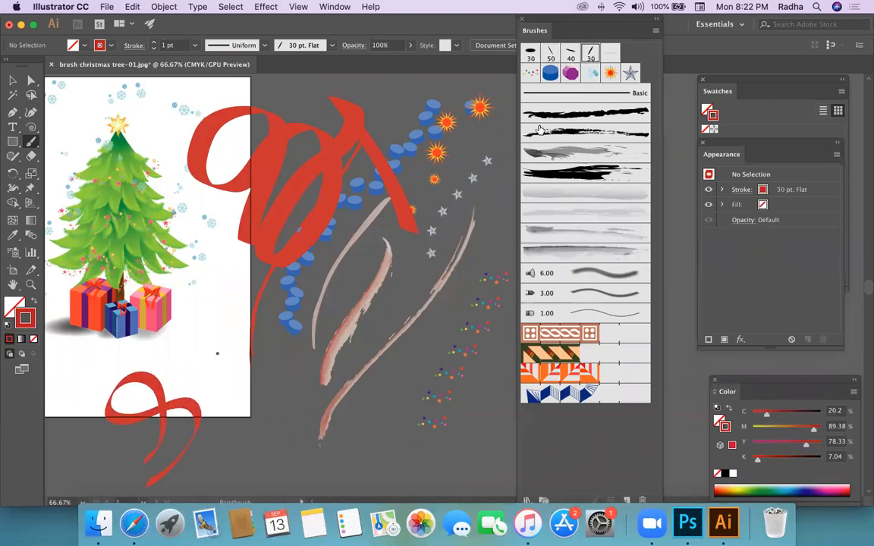
Step: Paint two looping red calligraphic strokes along the artboard's lower edge level, one with the 30 pt. Oval brush and one with 20 pt. Flat
left_click(530, 53)
mouse_move(228, 413)
left_mouse_down()
mouse_move(231, 391)
mouse_move(262, 406)
mouse_move(274, 469)
left_mouse_up()
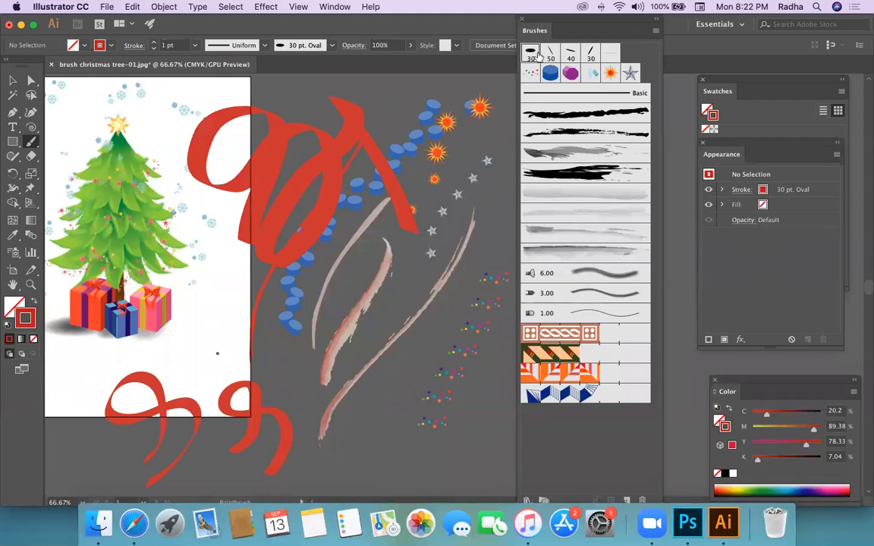
left_click(610, 52)
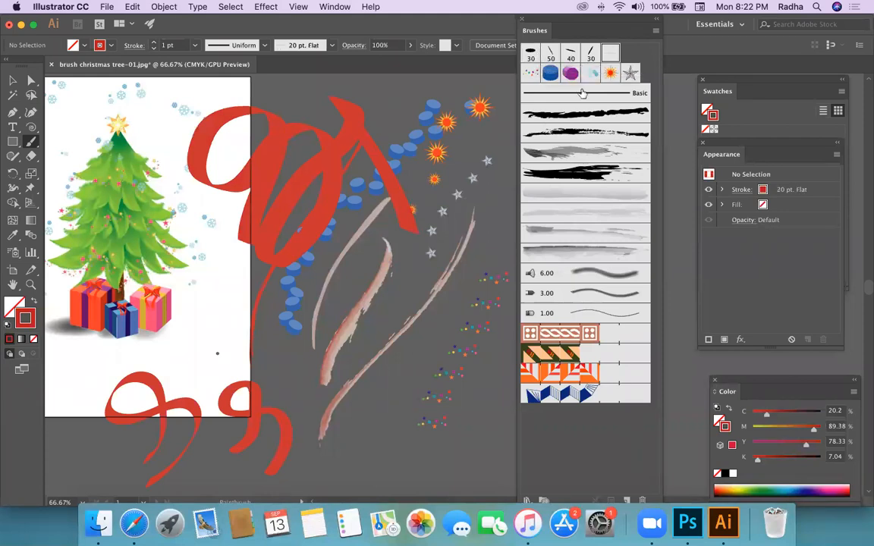
mouse_move(346, 421)
left_mouse_down()
mouse_move(376, 362)
mouse_move(390, 410)
mouse_move(379, 481)
left_mouse_up()
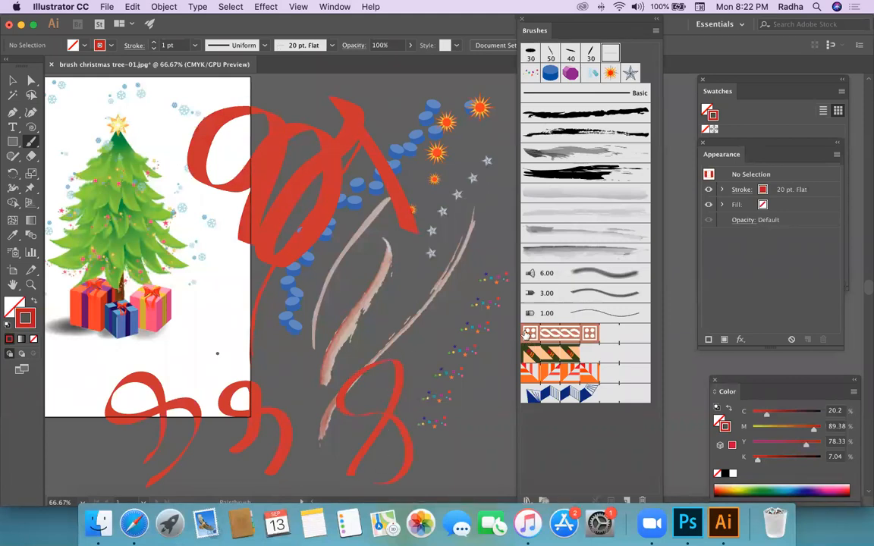
Step: Paint a long soft curve with the Mop bristle brush below the confetti trail and scribble a filled patch against it
left_click(554, 271)
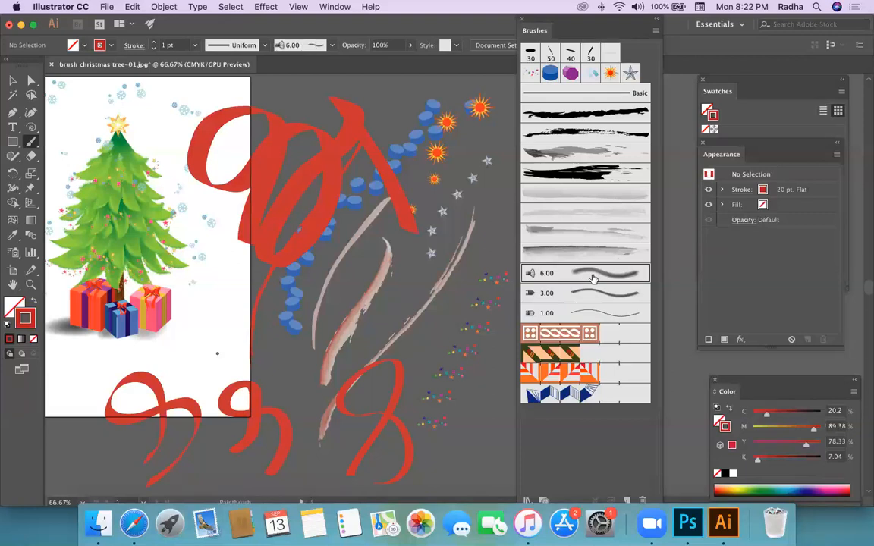
scroll(386, 406, "down", 5)
scroll(386, 406, "right", 4)
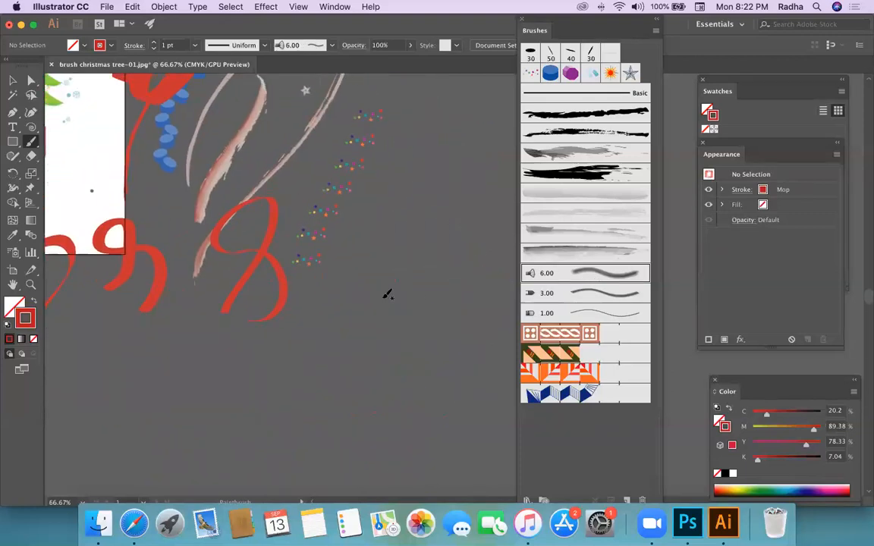
mouse_move(221, 394)
left_mouse_down()
mouse_move(441, 318)
mouse_move(434, 245)
left_mouse_up()
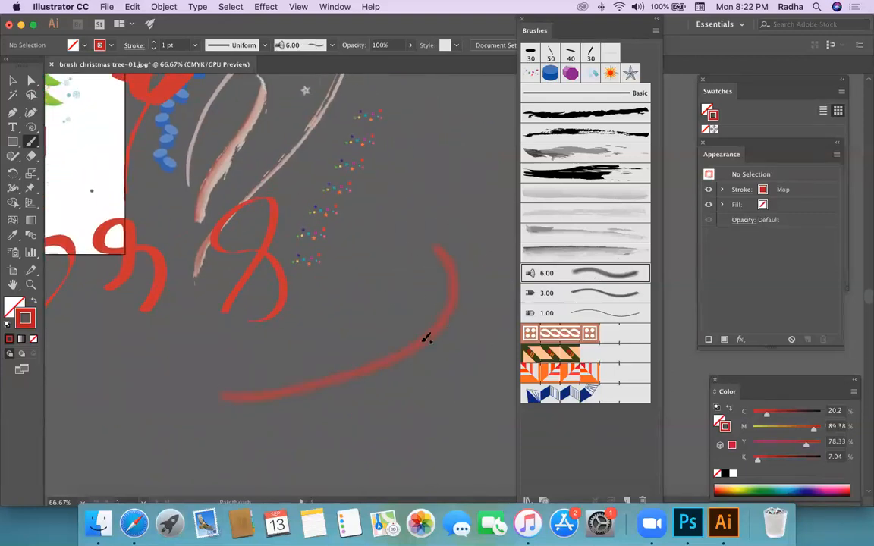
mouse_move(402, 297)
left_mouse_down()
mouse_move(395, 351)
mouse_move(416, 331)
mouse_move(403, 350)
mouse_move(415, 346)
mouse_move(416, 295)
mouse_move(407, 335)
mouse_move(407, 322)
mouse_move(383, 354)
mouse_move(396, 328)
left_mouse_up()
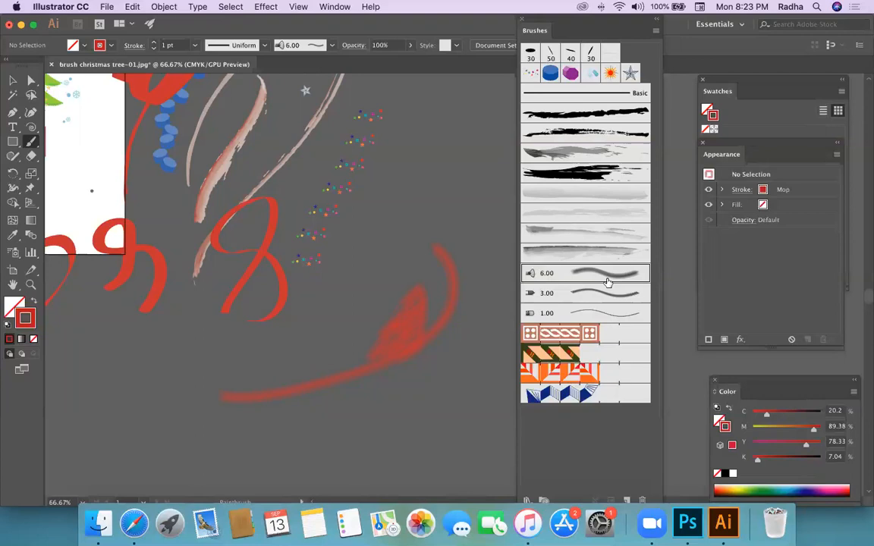
Step: Paint a long curved border with the Celtic pattern brush and a shorter curve beside it with Deco Triangles, below the Mop strokes
scroll(362, 352, "down", 3)
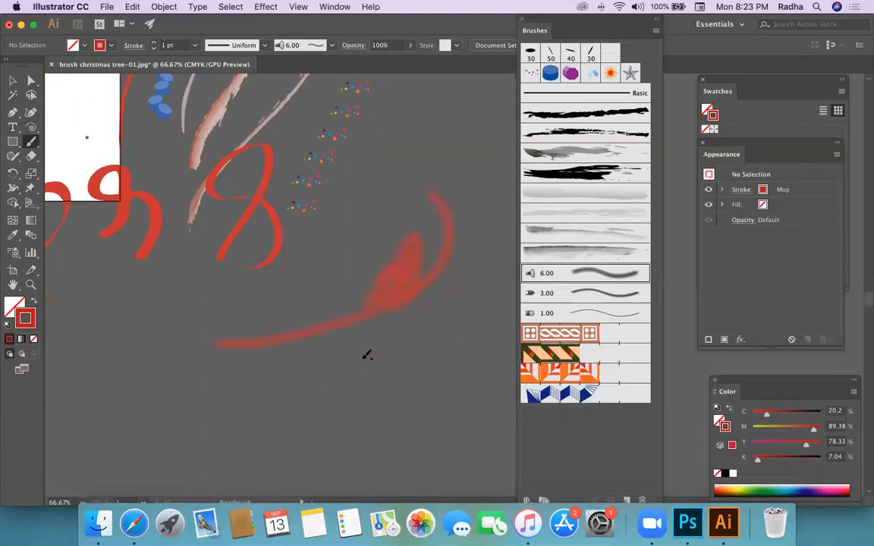
left_click(531, 334)
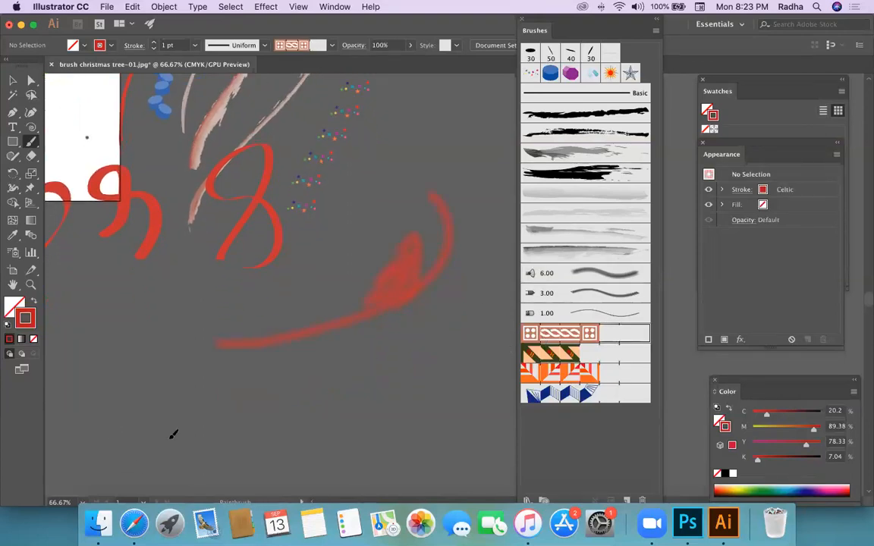
left_click_drag(406, 339, 111, 438)
left_click(547, 372)
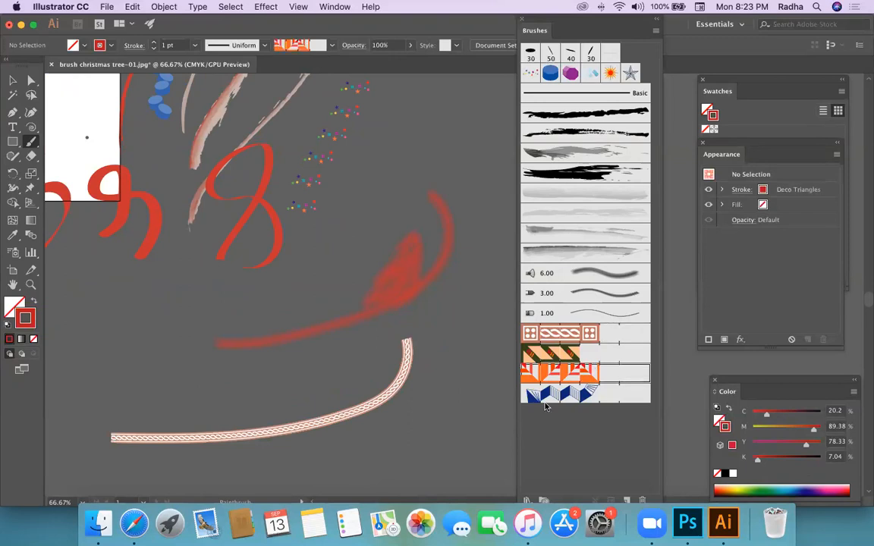
left_click_drag(361, 462, 477, 307)
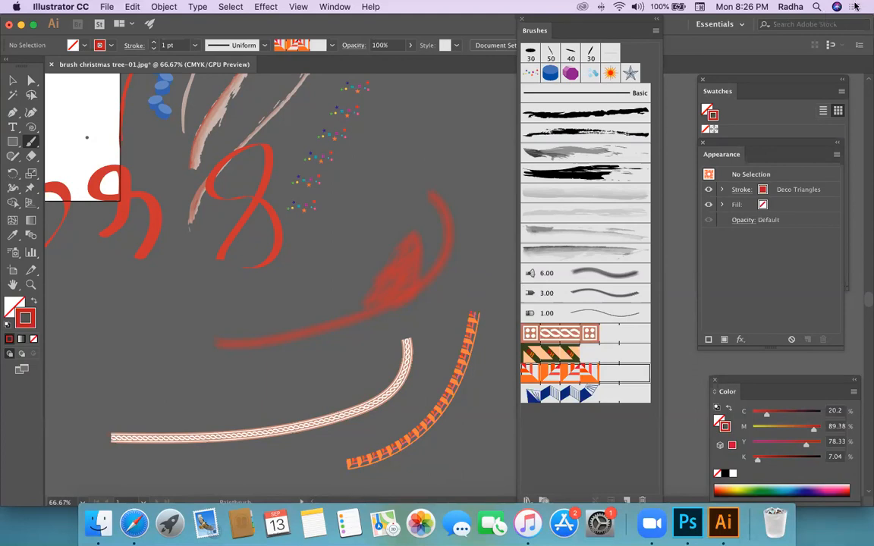
Step: Paint another Deco Triangles curve with the Paintbrush beside the confetti trail
left_click(13, 80)
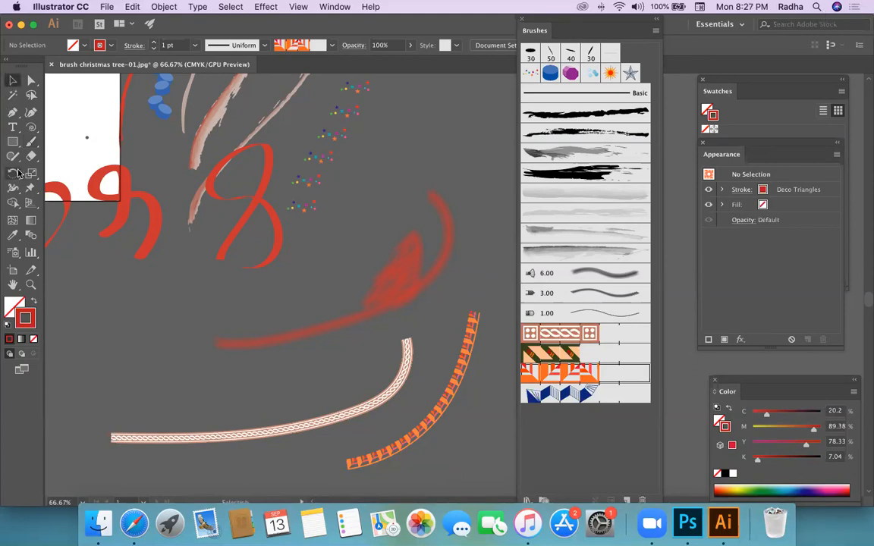
left_click(15, 174)
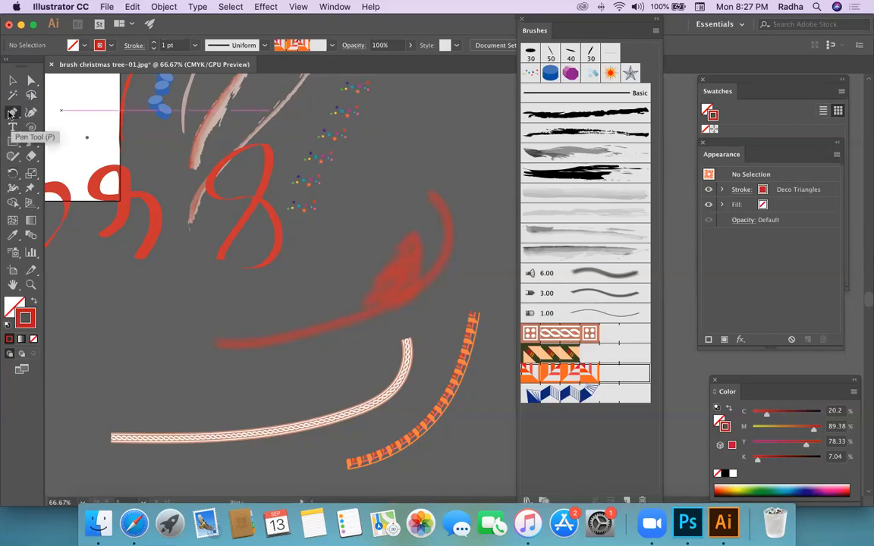
left_click(33, 143)
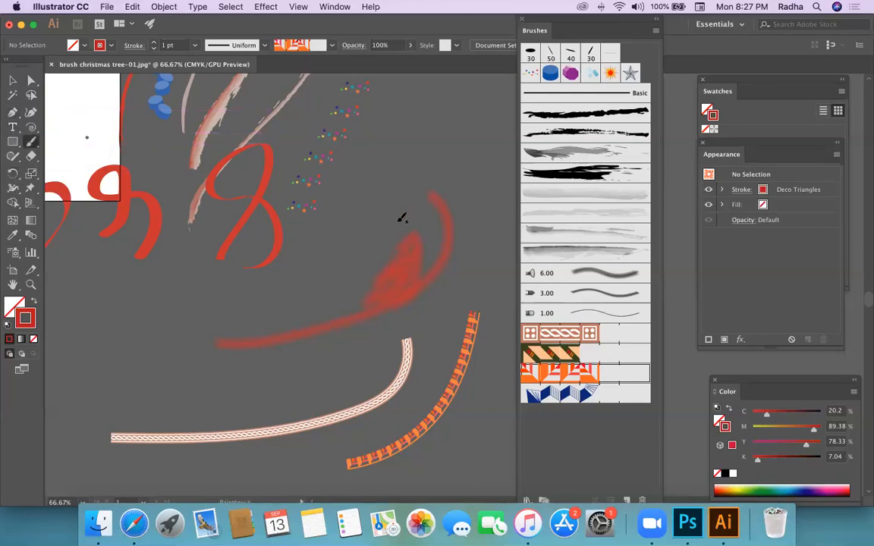
mouse_move(363, 220)
left_mouse_down()
mouse_move(401, 168)
mouse_move(419, 73)
left_mouse_up()
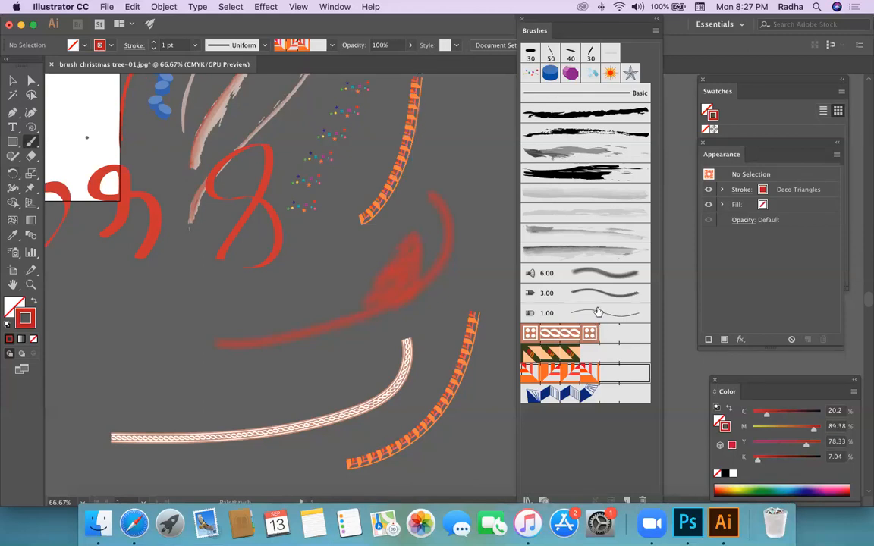
Step: Paint three more soft red strokes with the Mop bristle brush among and across the calligraphic loops
left_click(540, 275)
mouse_move(292, 301)
left_mouse_down()
mouse_move(338, 229)
mouse_move(343, 187)
left_mouse_up()
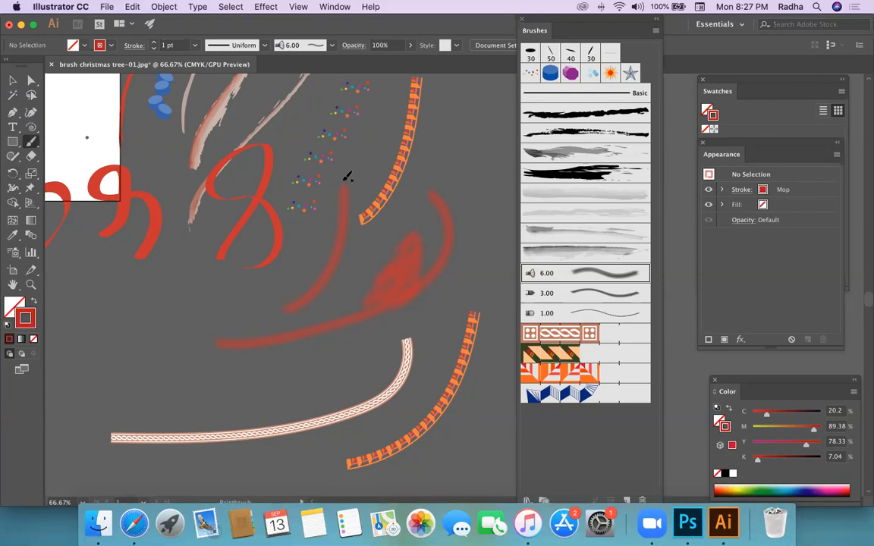
left_click_drag(144, 294, 128, 85)
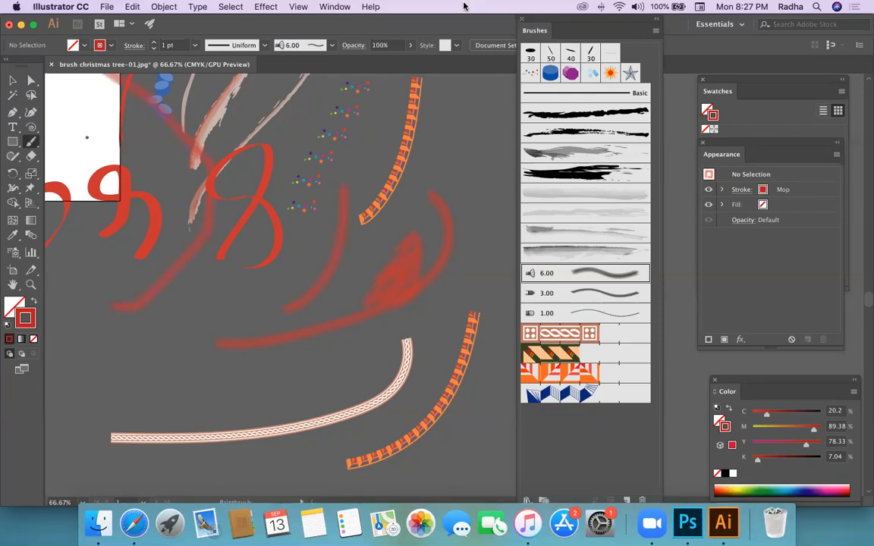
left_click_drag(149, 377, 244, 203)
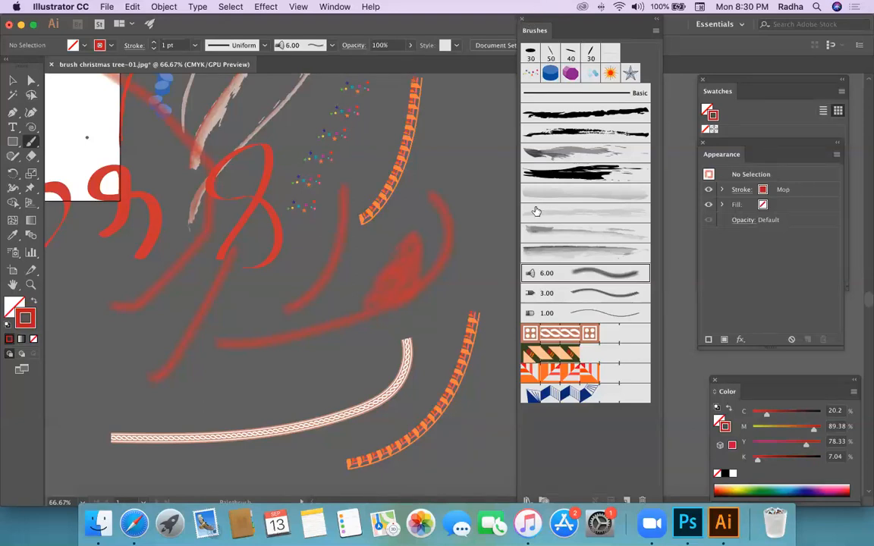
Step: Paint a second Celtic border curve above the first one and an Accordian Fold curve beneath it
left_click(557, 327)
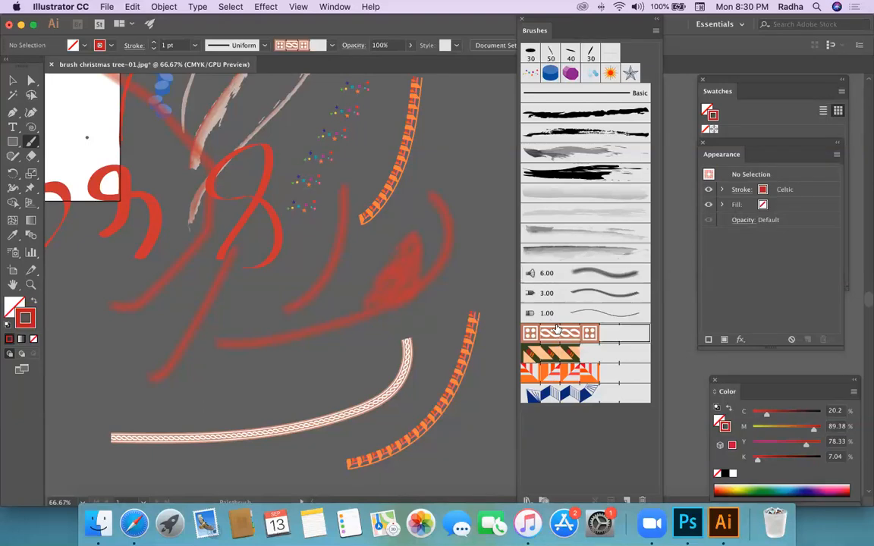
left_click_drag(202, 396, 436, 332)
left_click(561, 393)
left_click_drag(195, 473, 376, 423)
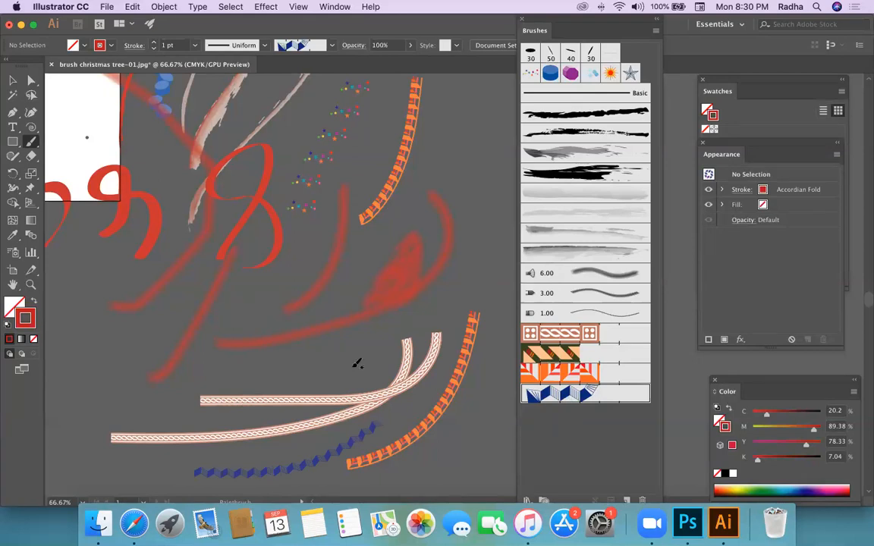
Step: Draw an open S-shaped path with the Pen tool in the empty area beside the samples and deselect it
scroll(307, 230, "up", 5)
scroll(307, 229, "right", 4)
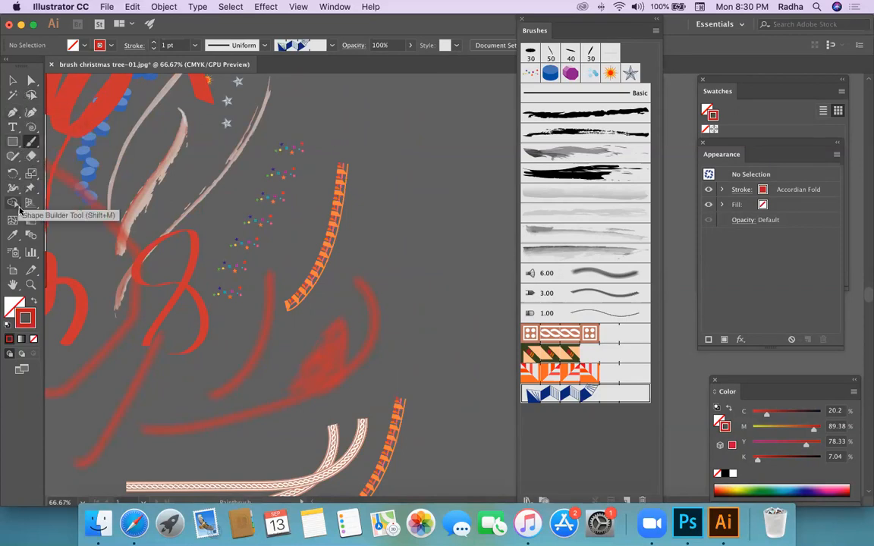
left_click(12, 114)
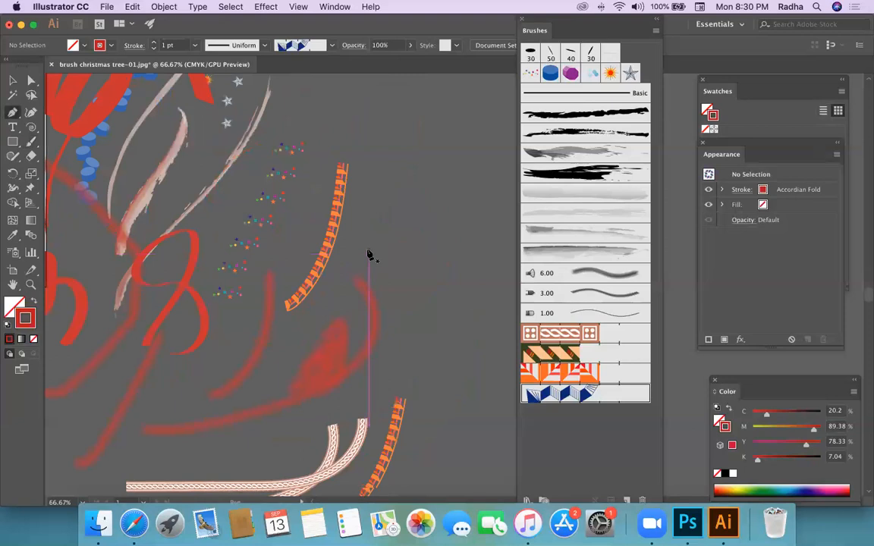
scroll(371, 256, "right", 5)
scroll(371, 255, "up", 2)
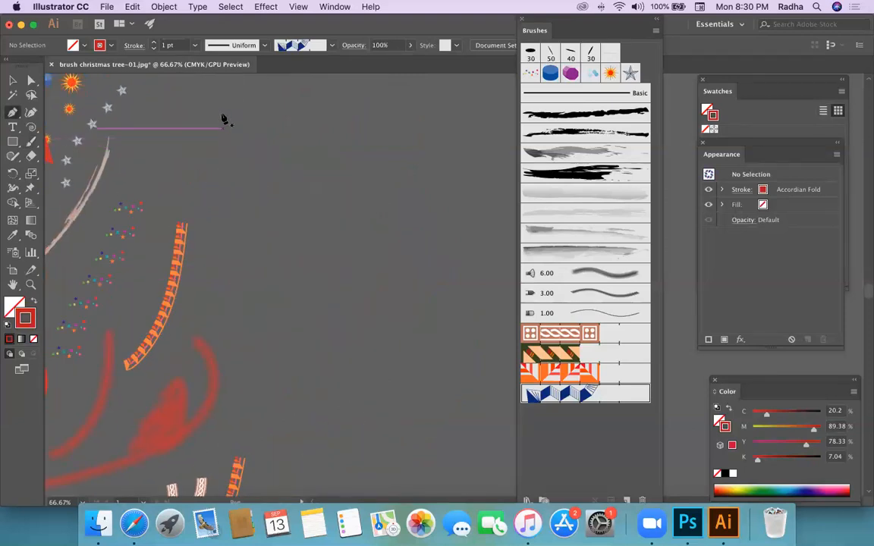
left_click(227, 94)
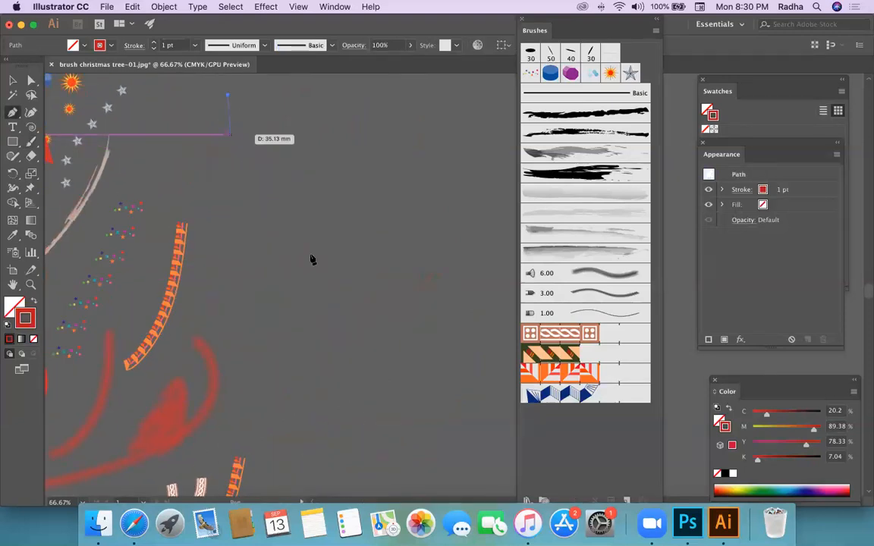
left_click_drag(324, 250, 431, 306)
left_click(394, 459)
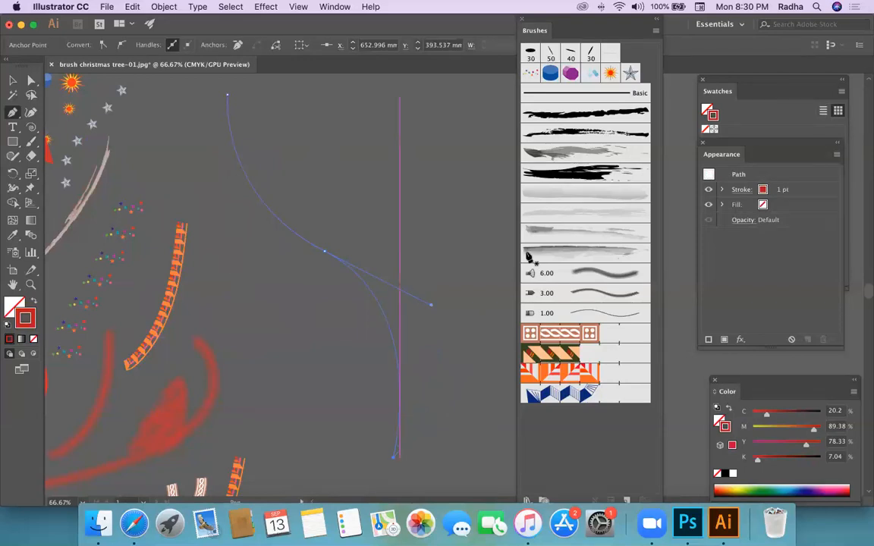
left_click(11, 81)
left_click(424, 187)
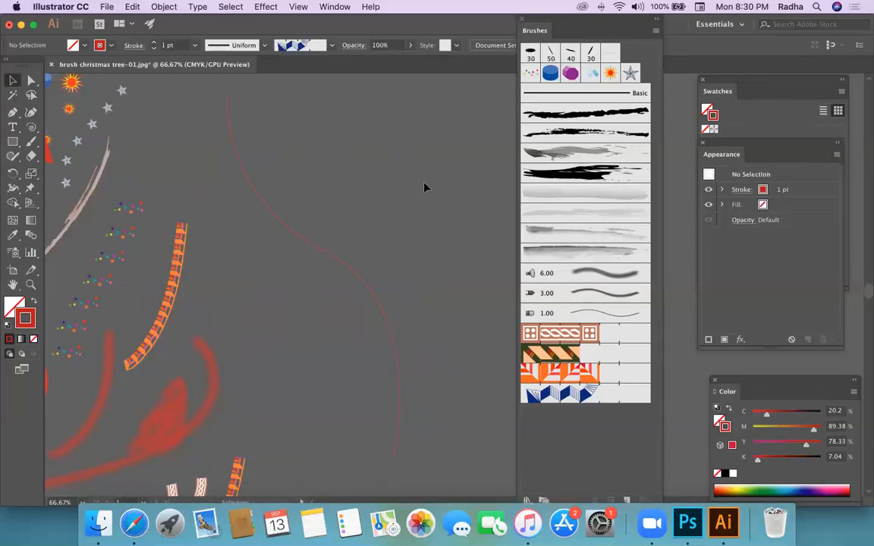
Step: Apply the Mop bristle brush to the S-shaped path and replace it with the Celtic pattern brush
left_click(328, 252)
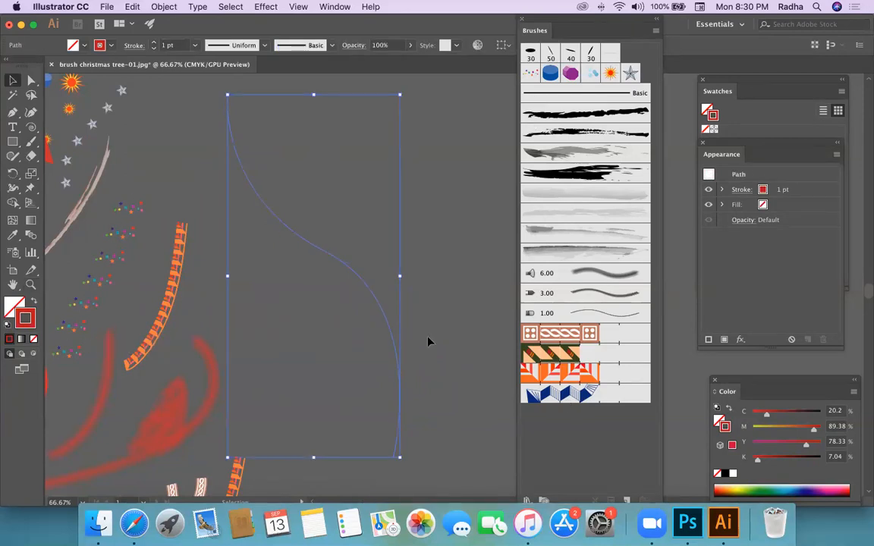
left_click(562, 250)
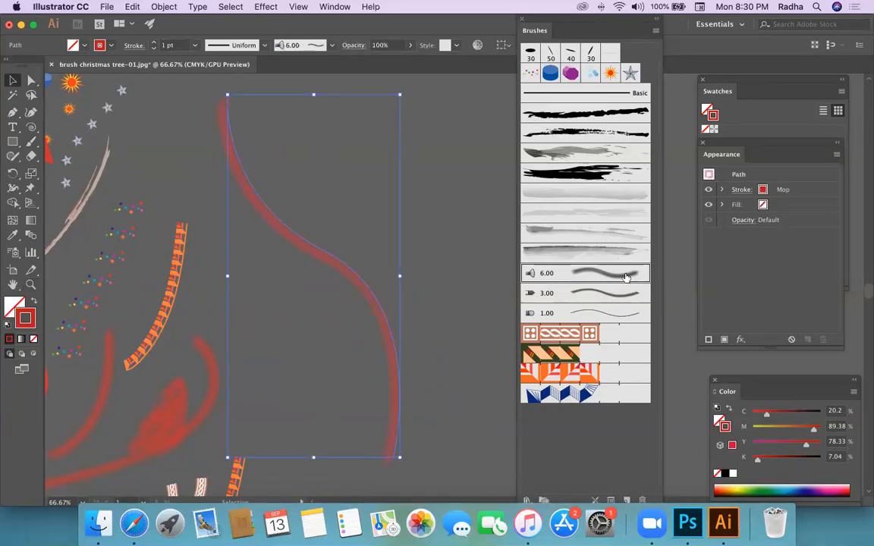
left_click(584, 337)
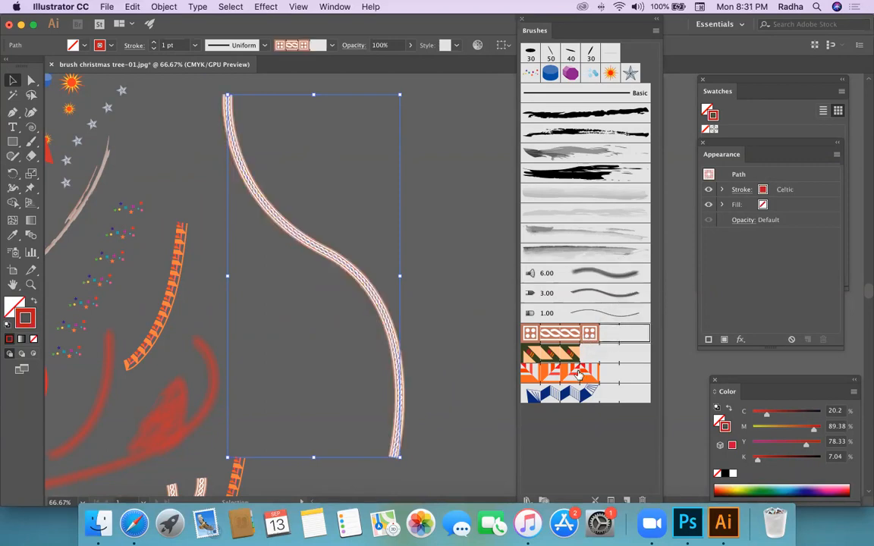
Step: Apply the Diagonals pattern brush to the S-shaped path, replace it with the Quick Brush 1 art brush, and deselect the path
left_click(576, 354)
left_click(579, 394)
left_click(554, 353)
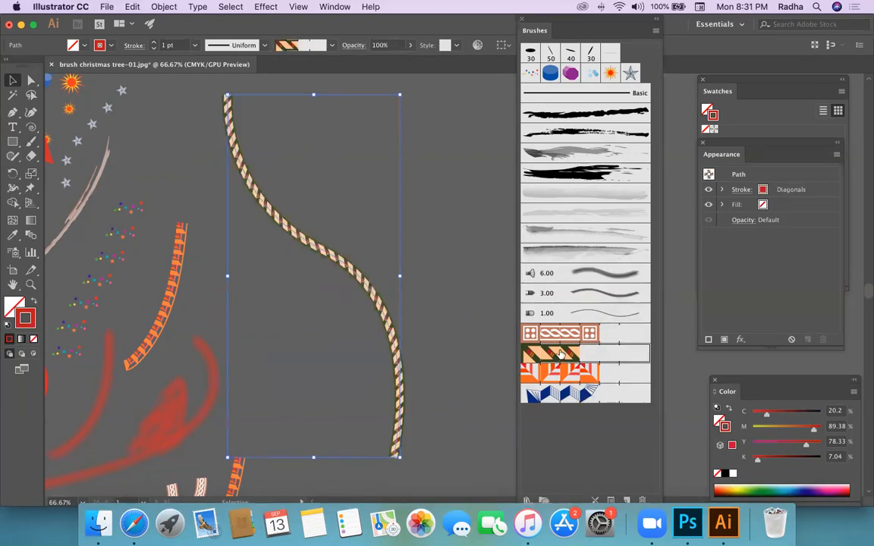
left_click(577, 173)
left_click(424, 224)
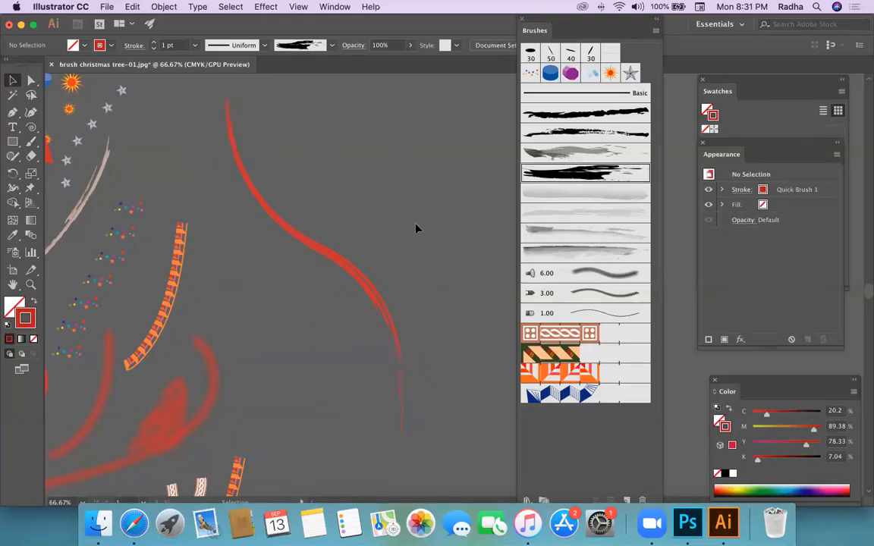
Step: Apply the Dry Brush 4 art brush to the S-shaped path and replace it with the blue 3D Geometric scatter brush
left_click(353, 268)
left_click(589, 118)
left_click(503, 203)
left_click(370, 283)
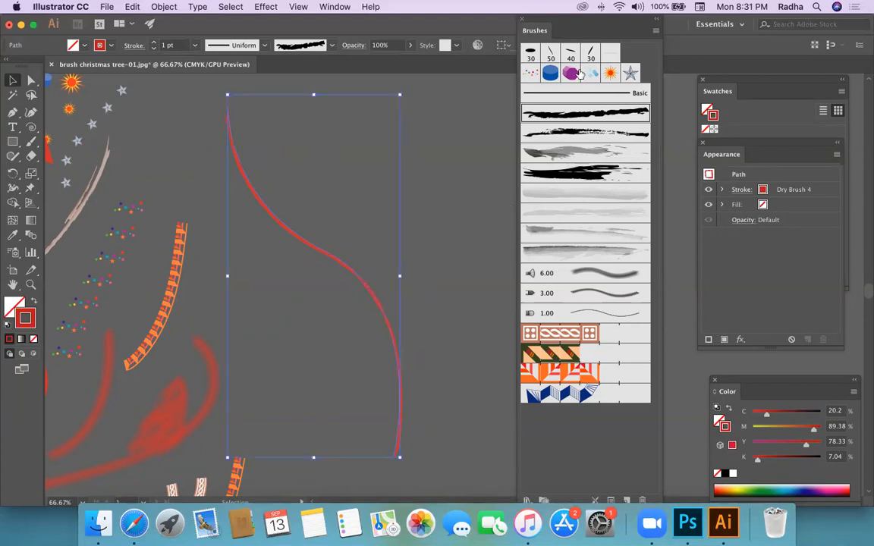
left_click(550, 73)
left_click(452, 205)
left_click(352, 283)
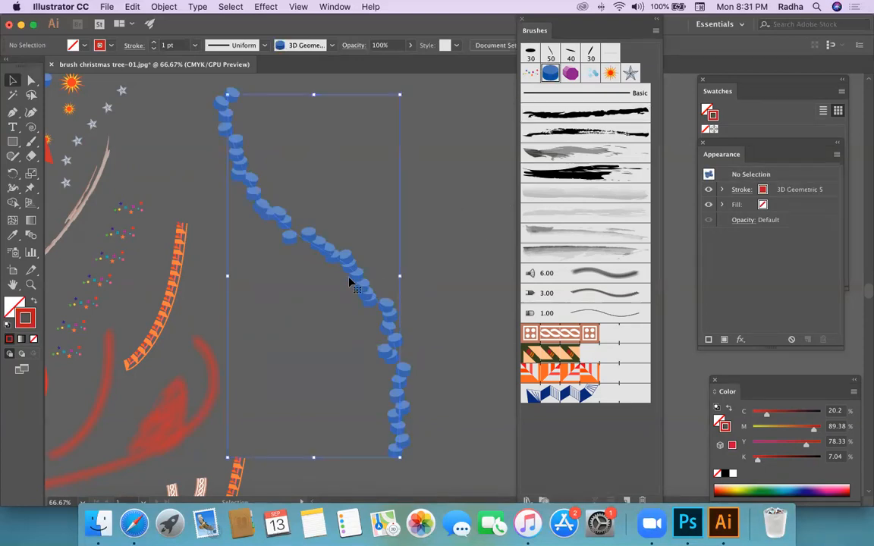
Step: Apply the 50 pt. Flat calligraphic brush to the S-shaped path and set its stroke weight to 6 pt
left_click(551, 53)
left_click(451, 211)
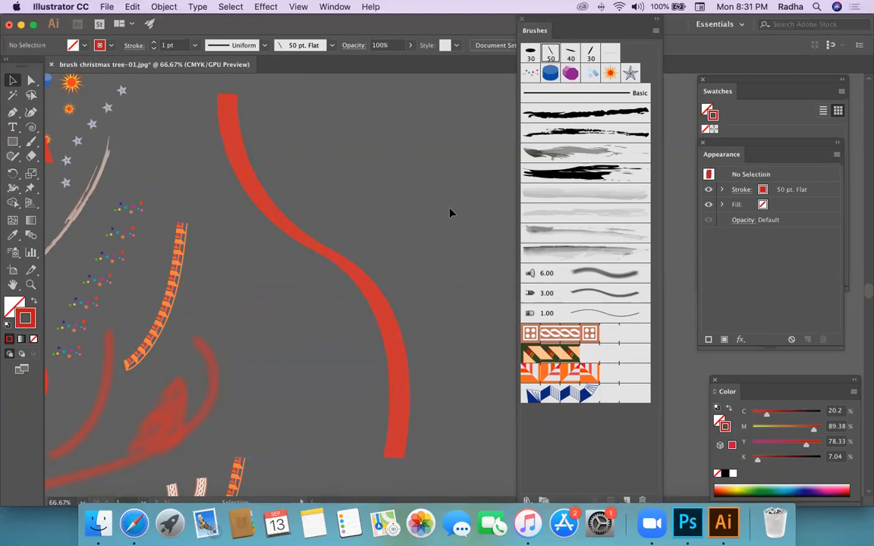
left_click(364, 293)
left_click(153, 42)
left_click(153, 42)
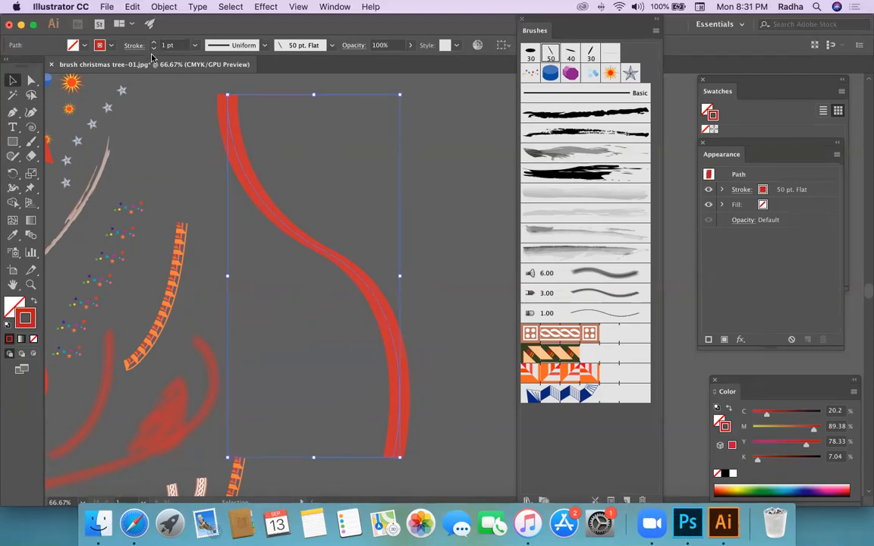
left_click(153, 41)
left_click(153, 42)
left_click(153, 41)
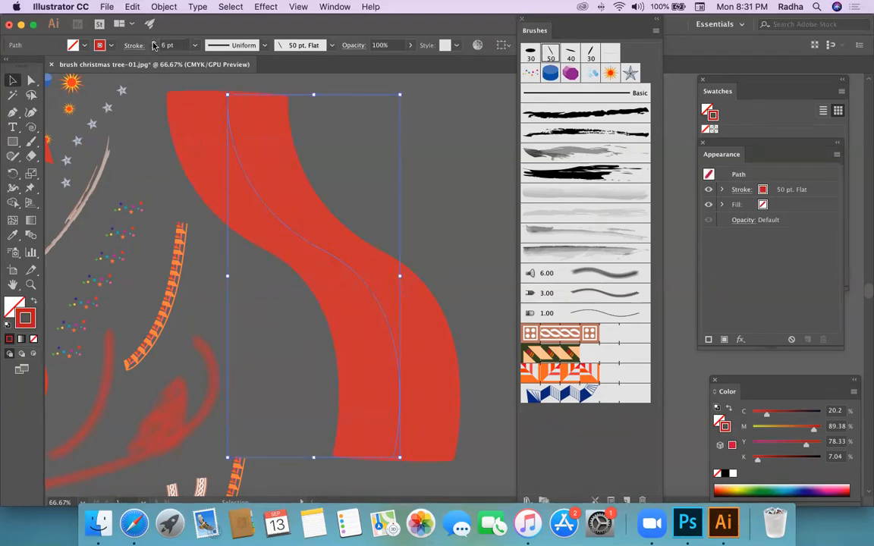
Step: Reduce the S-shaped path's stroke weight by a few points, bring it back to 6 pt, and deselect the path
left_click(153, 50)
left_click(153, 49)
left_click(153, 50)
left_click(153, 41)
left_click(153, 42)
left_click(153, 42)
left_click(154, 42)
left_click(153, 42)
left_click(482, 186)
Step: Expand the appearance of the brushed S-shaped path and reselect the resulting group
left_click(222, 180)
left_click(430, 222)
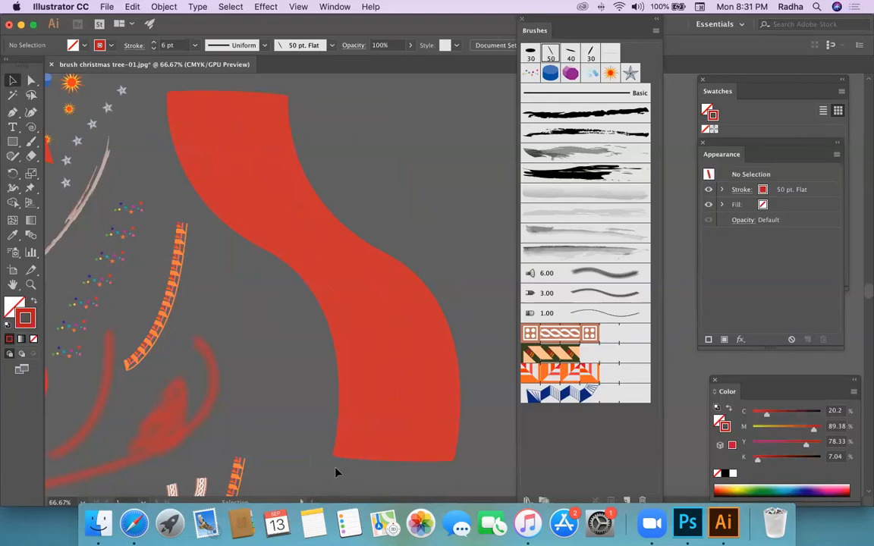
left_click(332, 332)
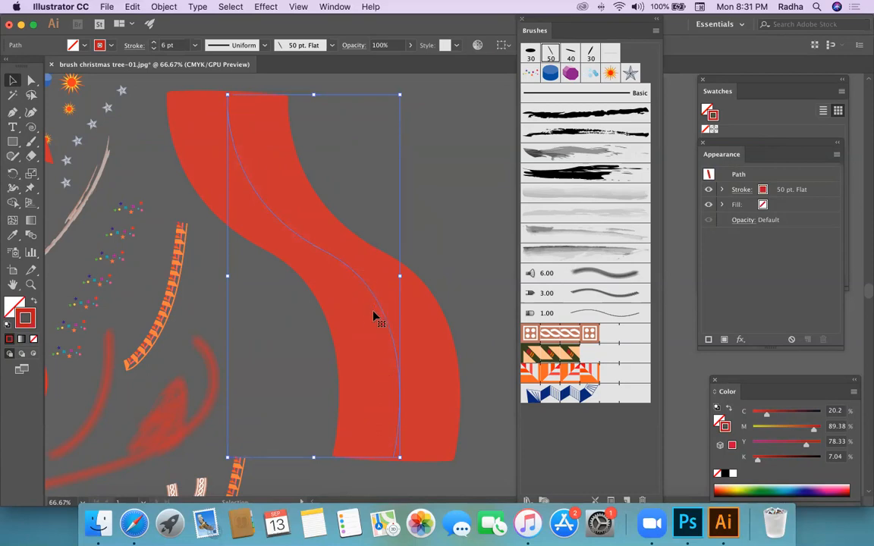
left_click(152, 6)
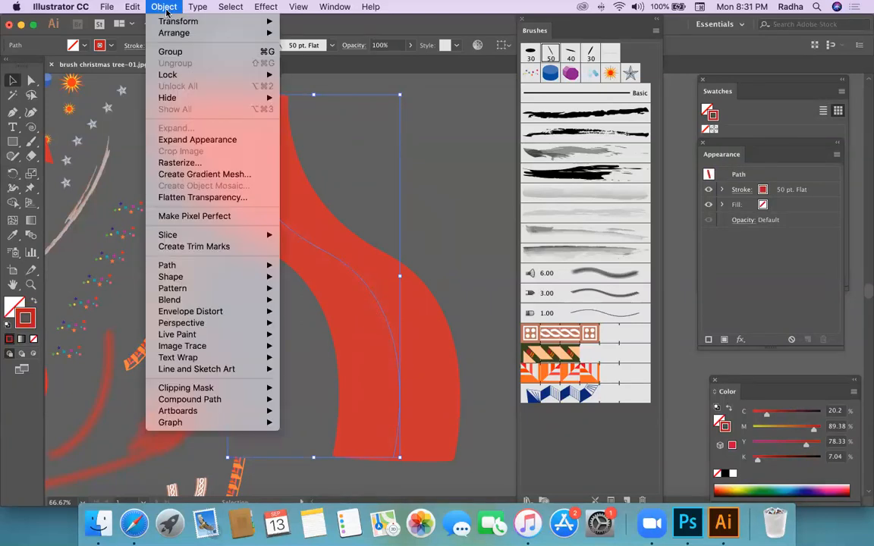
left_click(184, 141)
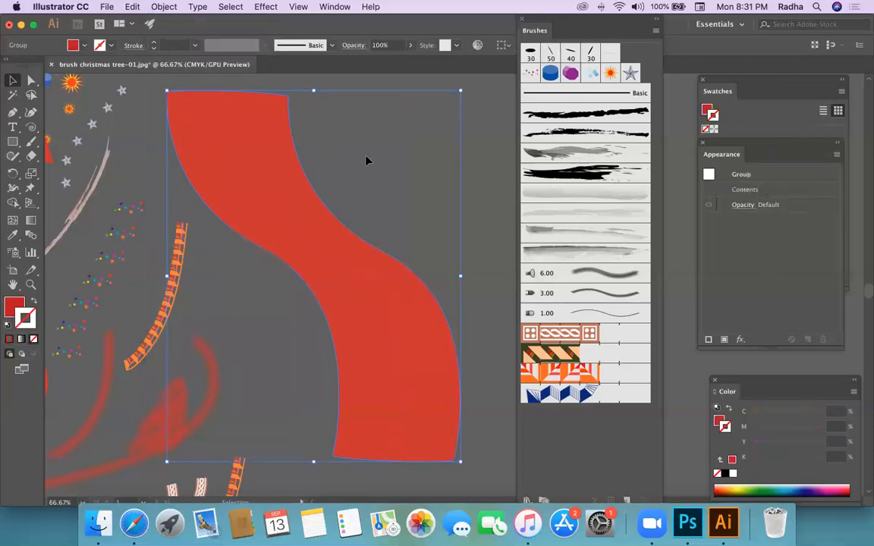
left_click(497, 265)
left_click(365, 290)
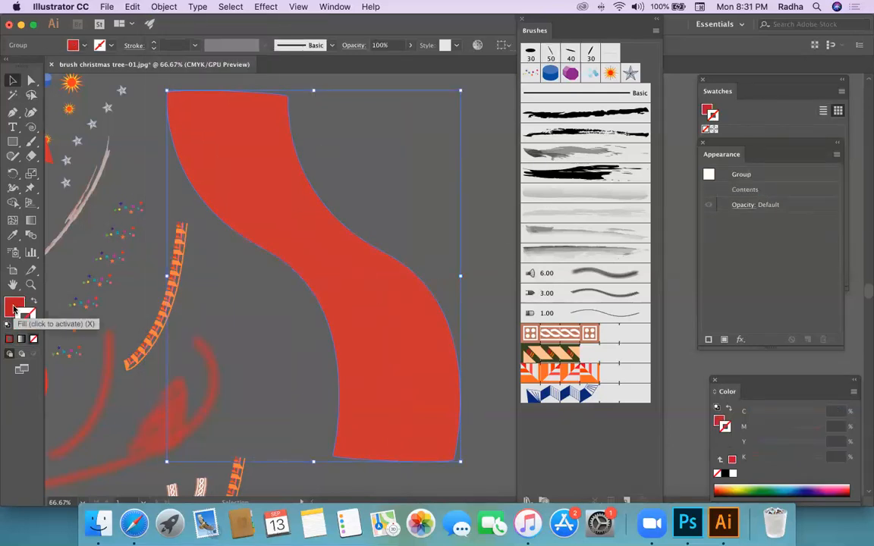
Step: Give the expanded S shape a blue 4E71A5 stroke and deselect it
double_click(14, 307)
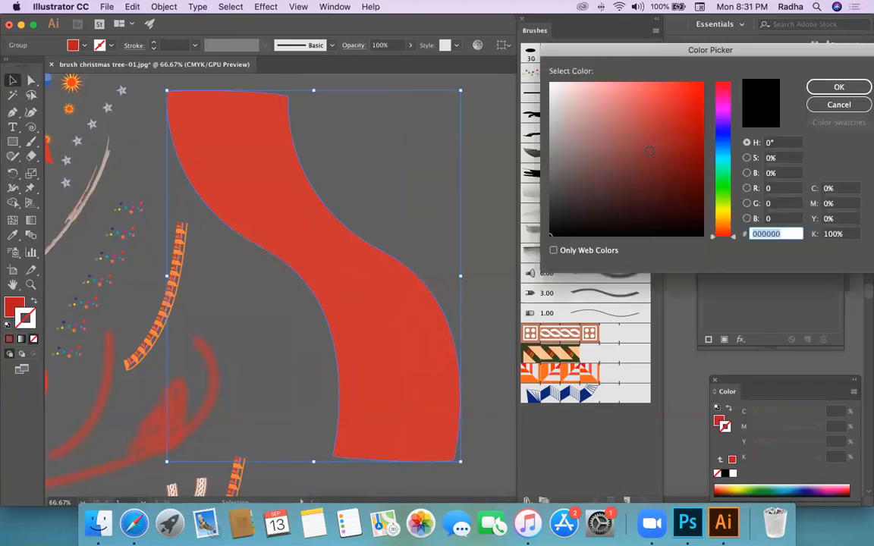
left_click(723, 144)
left_click(631, 137)
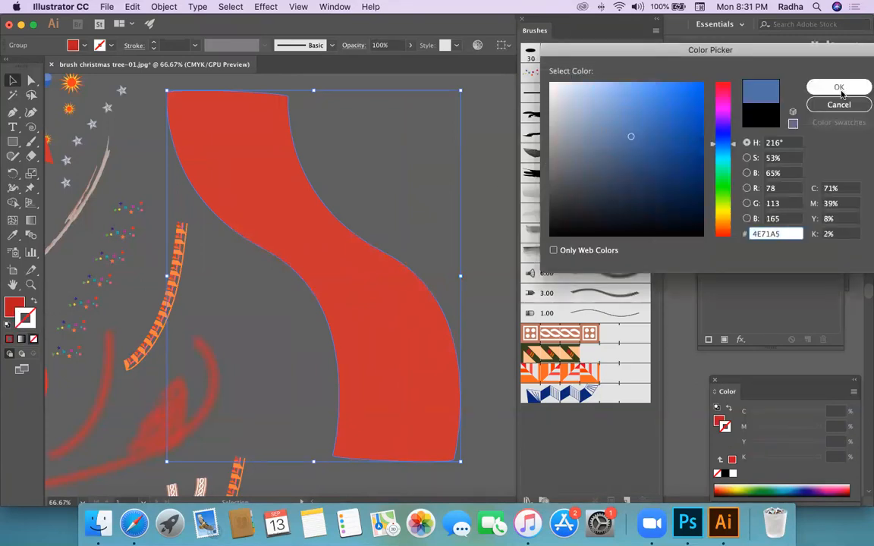
left_click(839, 88)
left_click(492, 213)
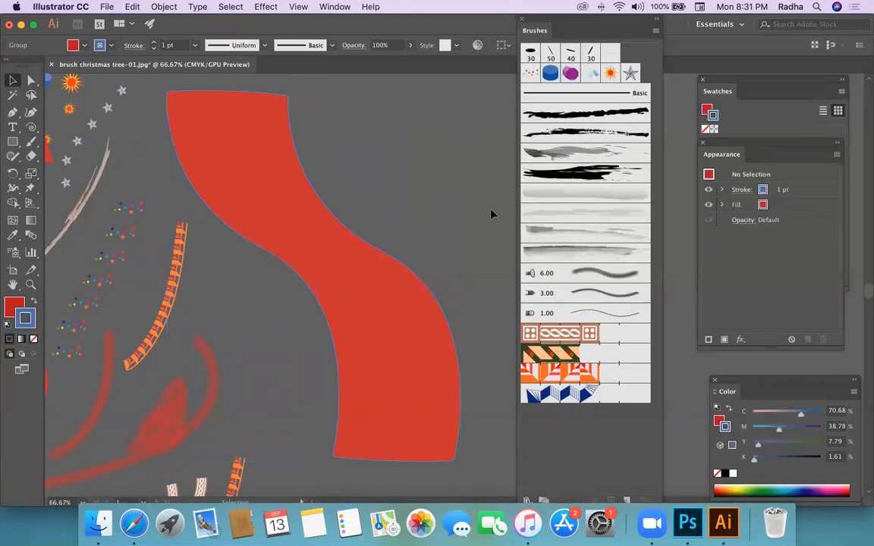
Step: Set the expanded S shape's blue stroke weight to 6 pt and deselect it
left_click(387, 325)
left_click(154, 44)
left_click(154, 43)
left_click(154, 43)
left_click(155, 44)
left_click(154, 43)
left_click(424, 139)
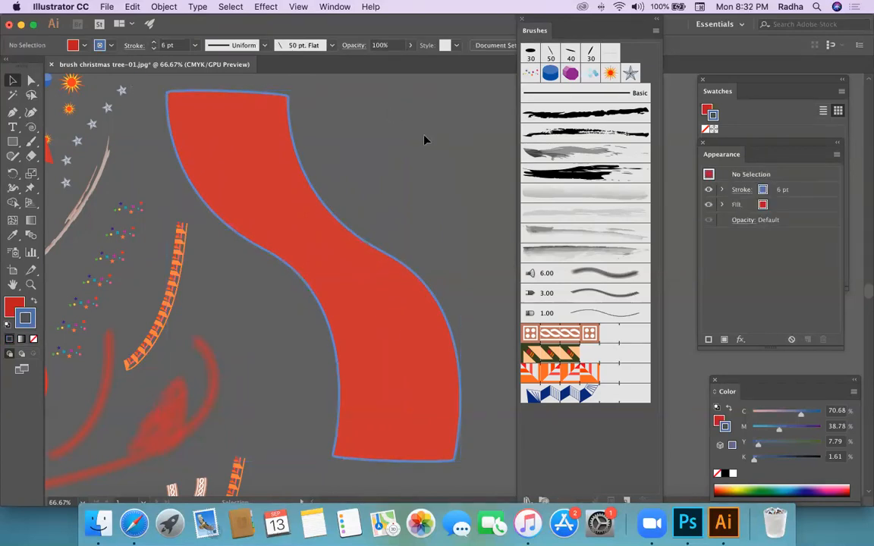
Step: Undo the blue stroke and the expansion, and convert the S-shaped brush stroke to a filled shape with Outline Stroke
left_click(392, 276)
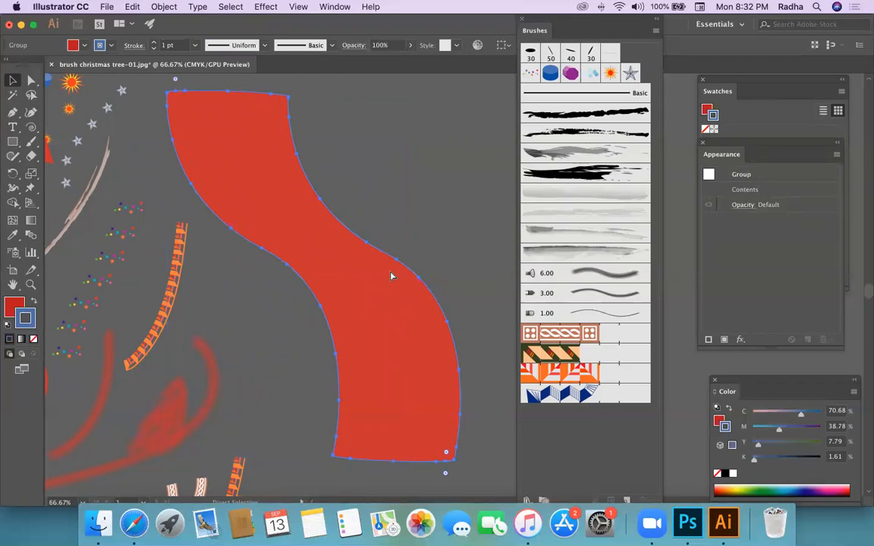
key("super+z")
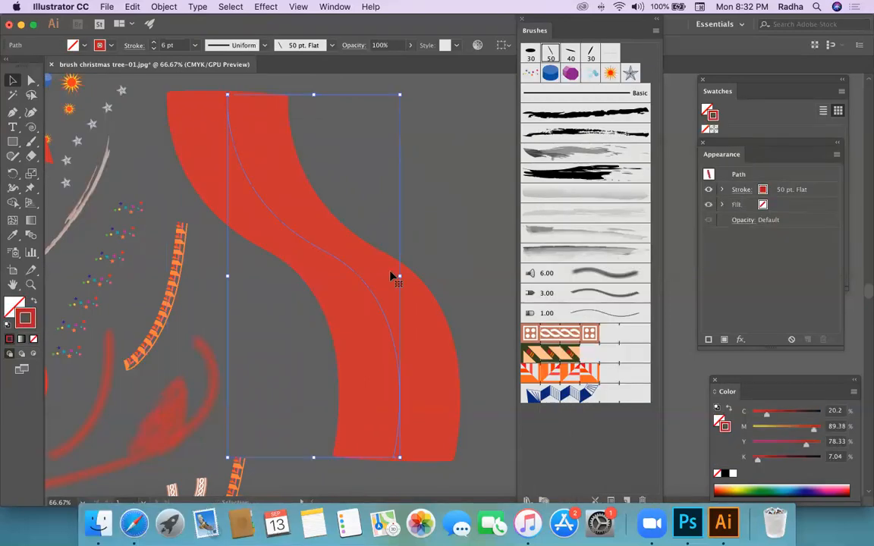
left_click(151, 7)
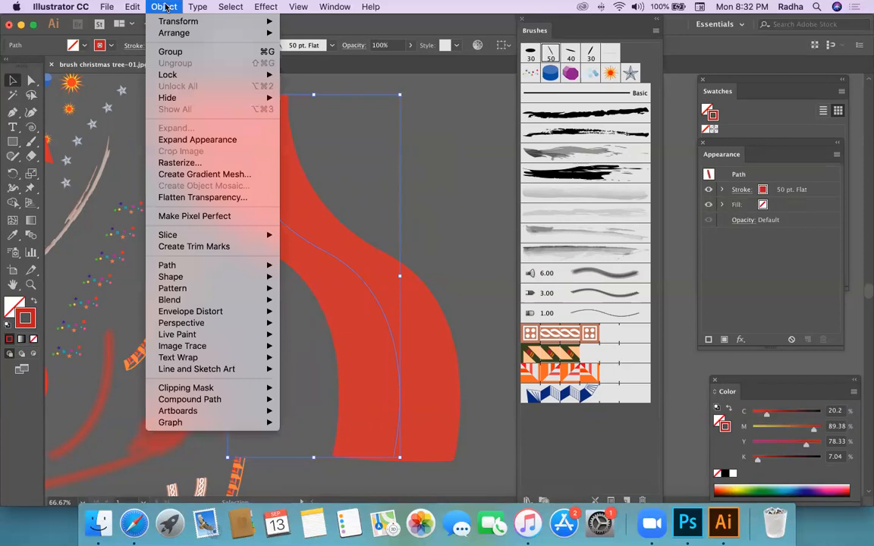
mouse_move(258, 265)
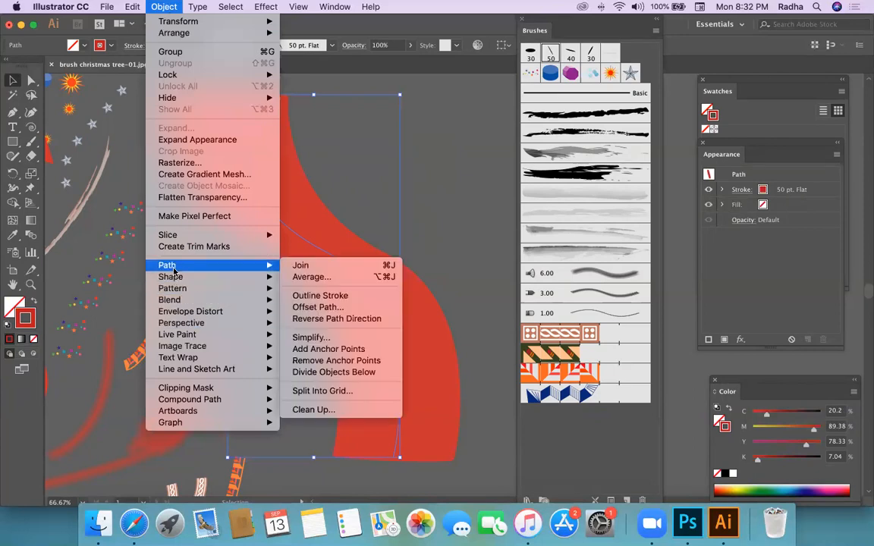
left_click(322, 296)
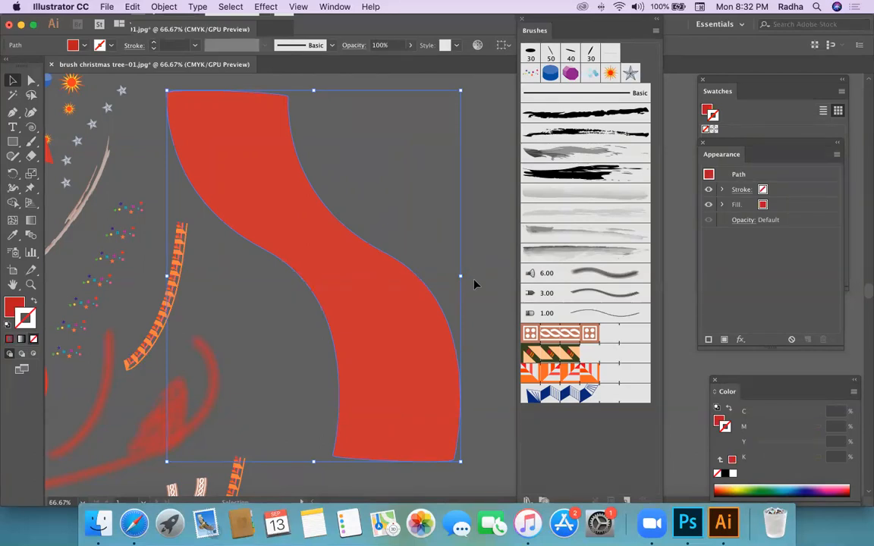
Step: Delete the outlined S shape and undo back to the editable path with the 50 pt. Flat brush
left_click(473, 282)
left_click(384, 311)
left_click(472, 359)
left_click(403, 366)
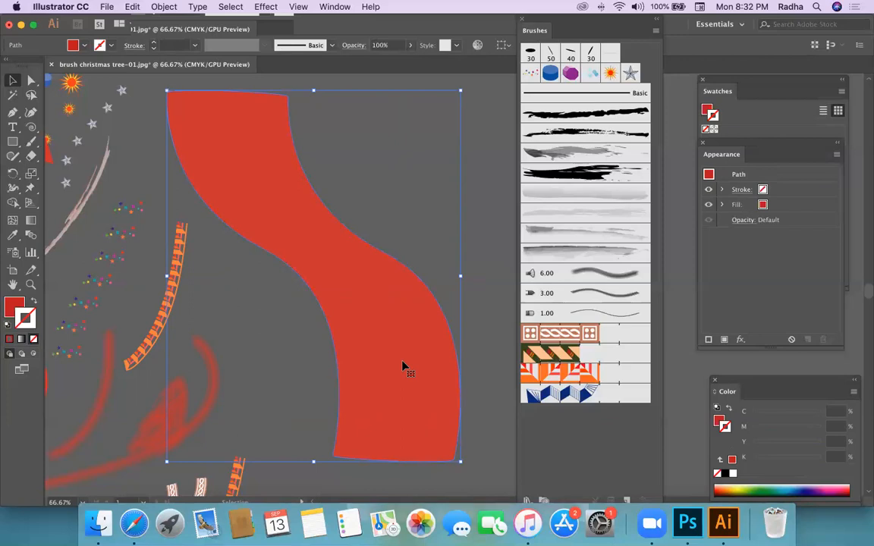
key("Delete")
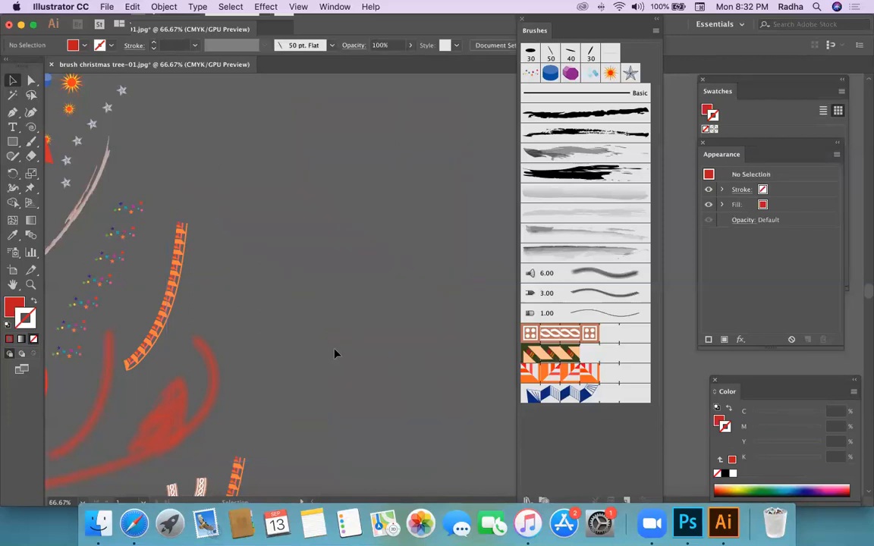
key("super+z")
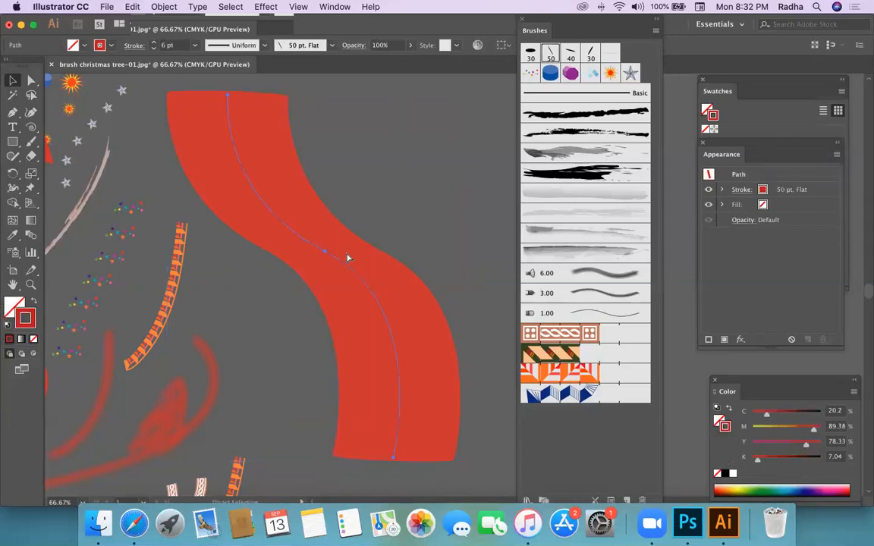
Step: Reshape the S-shaped path by swinging the direction handles of its middle anchor point with the Direct Selection tool
left_click(386, 175)
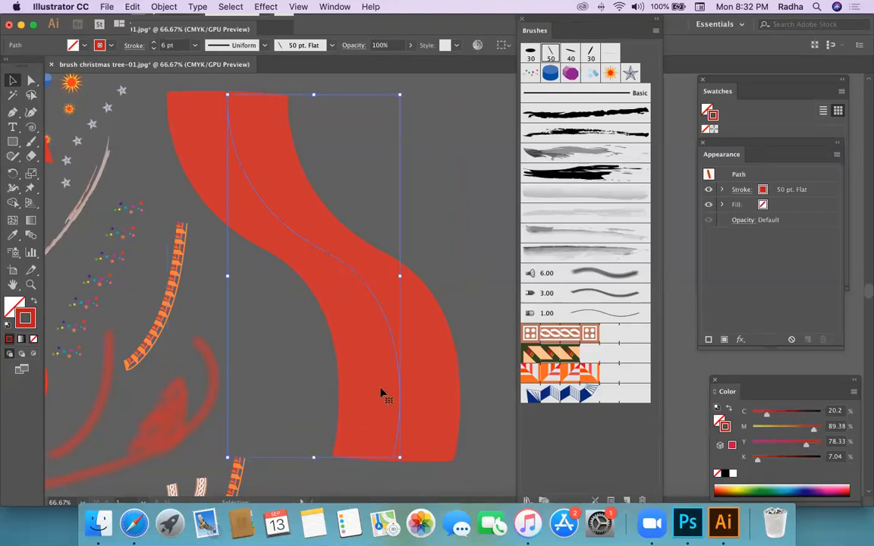
left_click(30, 80)
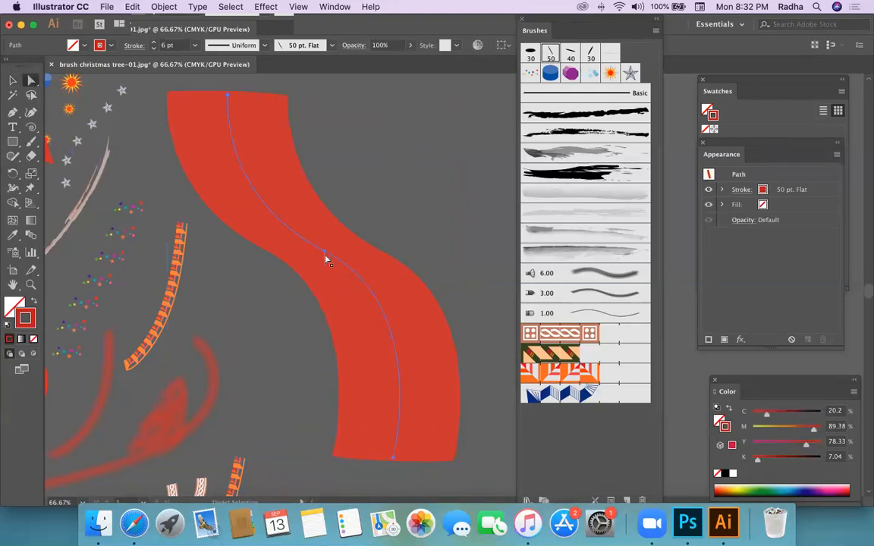
left_click(325, 253)
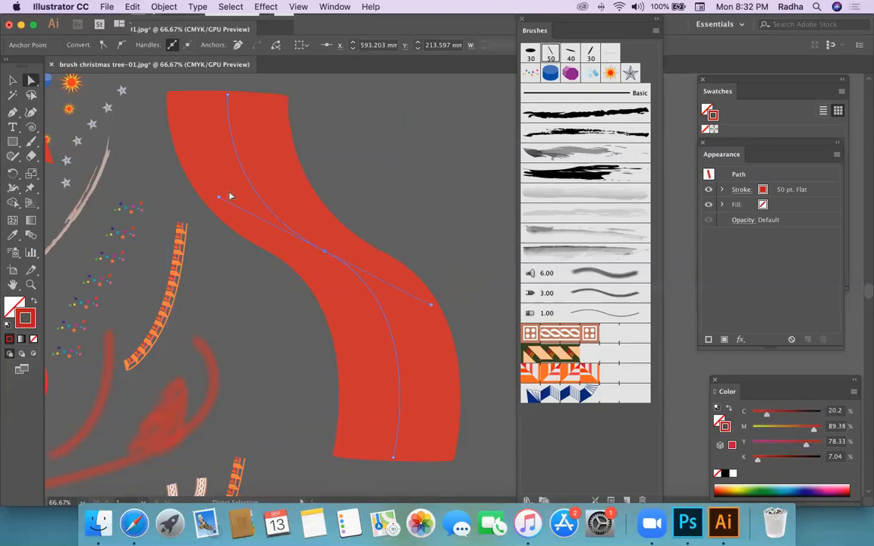
left_click_drag(219, 200, 183, 292)
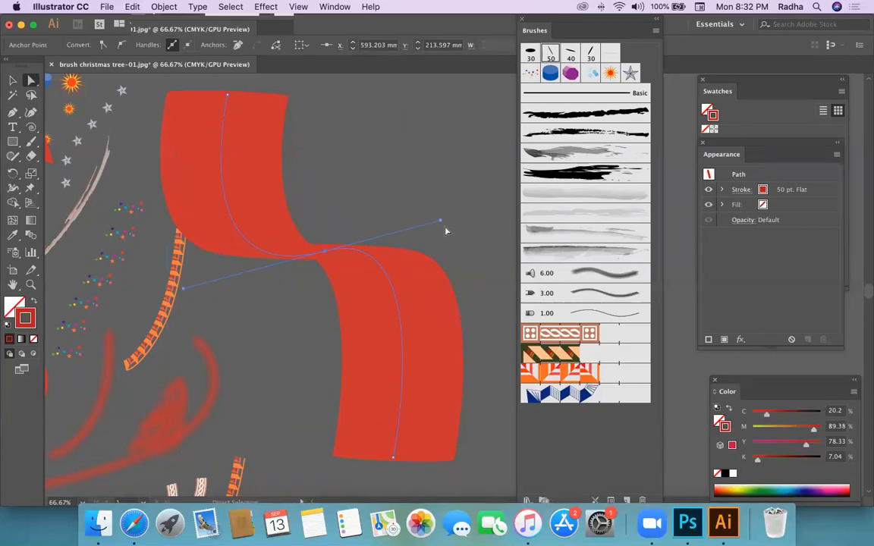
left_click_drag(442, 223, 424, 337)
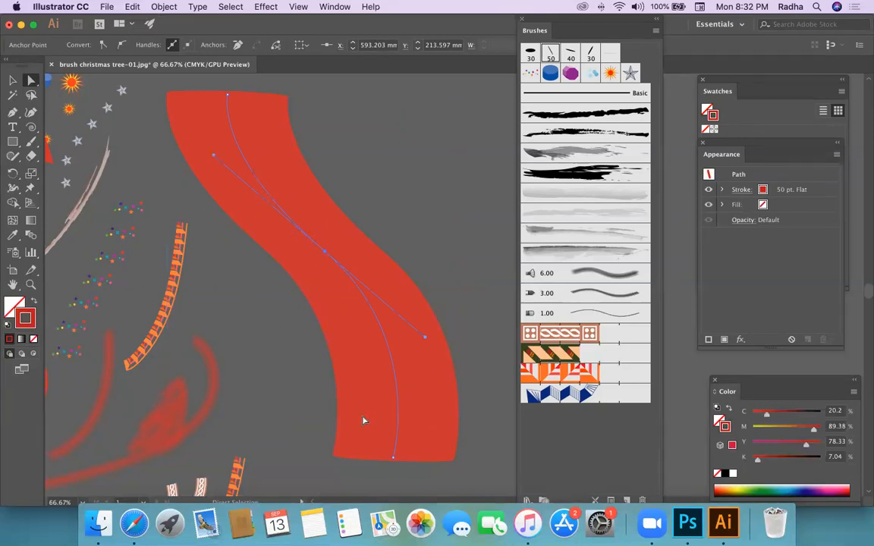
left_click(12, 80)
Step: Draw a large spiral with the Spiral tool in the empty area below the pattern brush curves
scroll(284, 217, "down", 10)
scroll(285, 216, "left", 6)
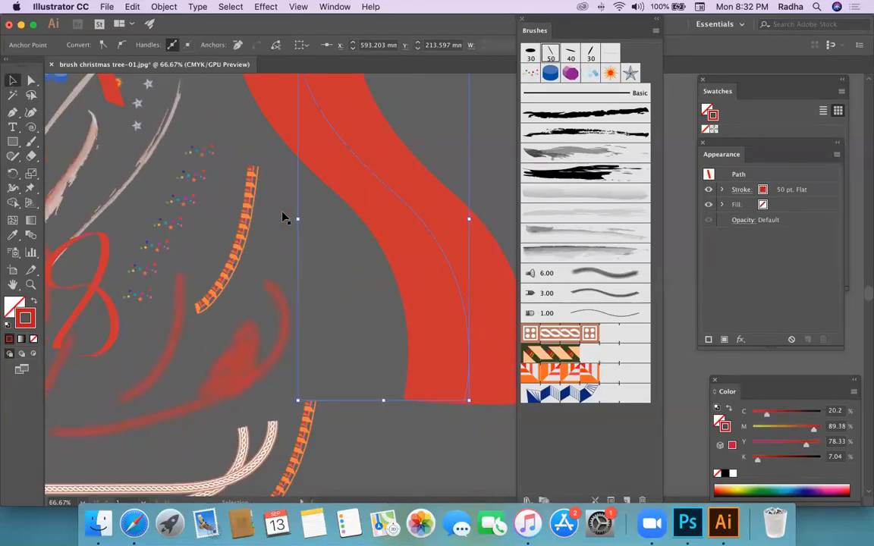
scroll(282, 218, "down", 3)
scroll(282, 218, "left", 2)
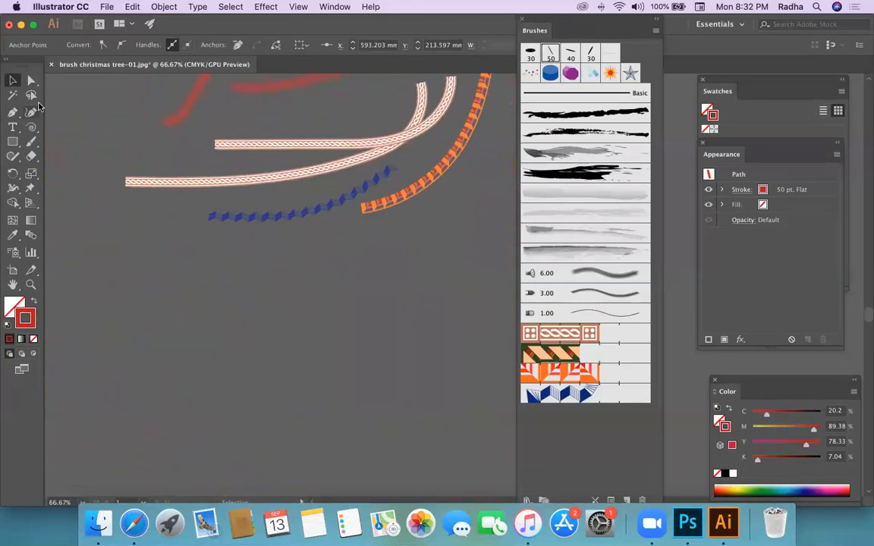
left_click_drag(31, 126, 72, 156)
left_click_drag(87, 284, 197, 382)
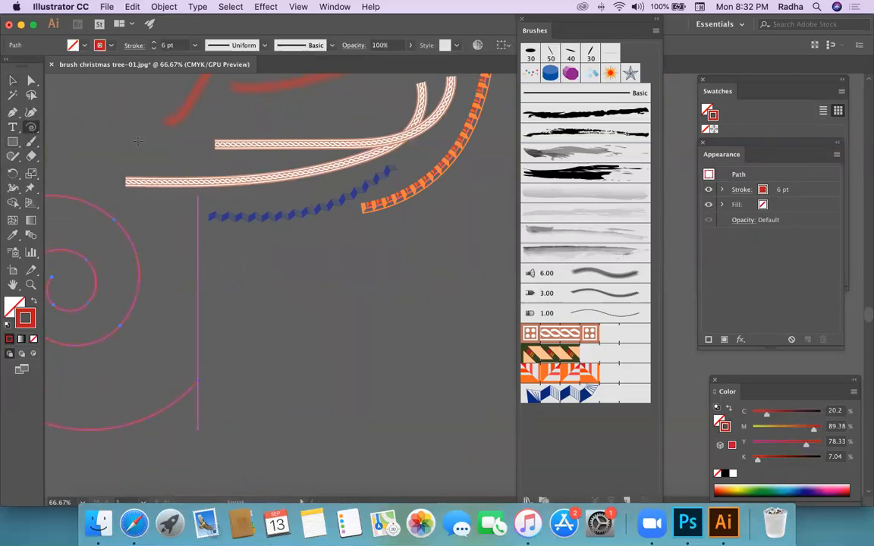
Step: Draw an open arc beside the spiral and a diagonal straight line segment just beneath the arc
left_click_drag(27, 130, 72, 141)
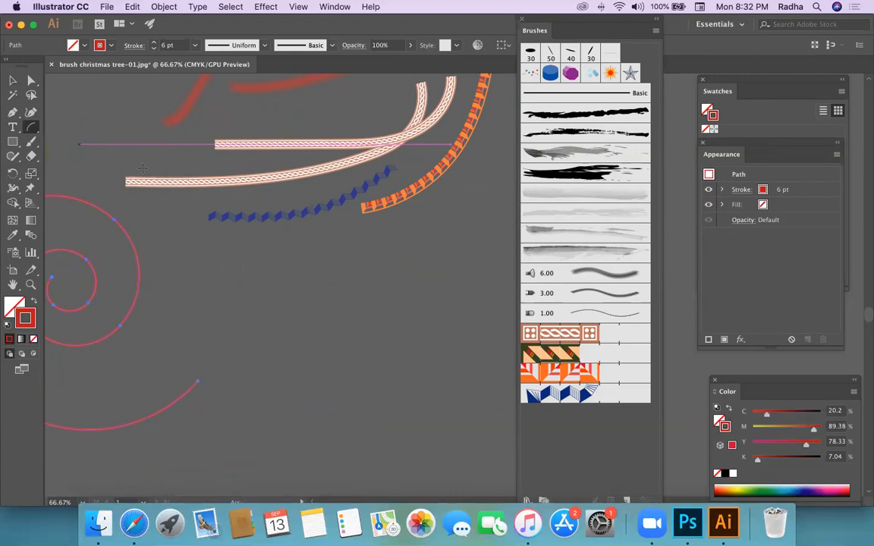
left_click_drag(305, 402, 410, 263)
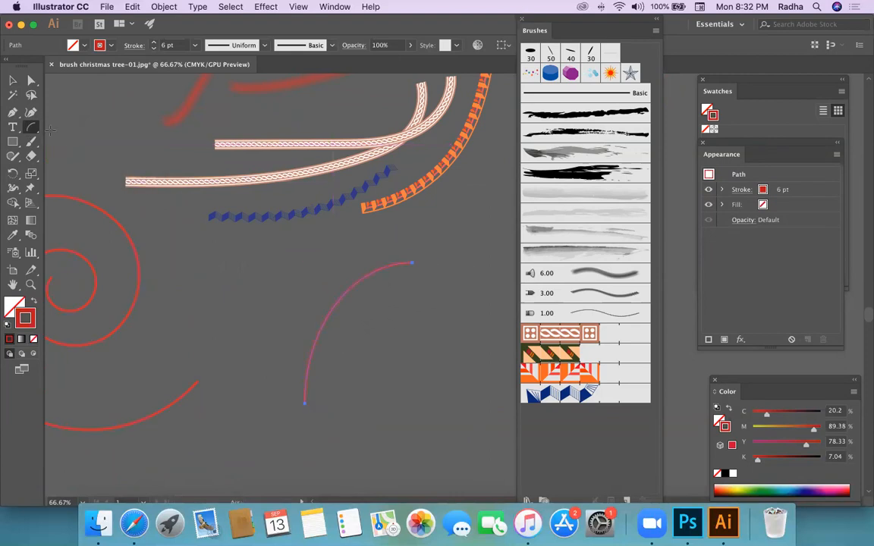
left_click_drag(30, 133, 70, 125)
left_click_drag(317, 461, 474, 328)
Step: Draw a hexagon with the Polygon tool below the spiral and a five-pointed star beside it
left_click_drag(13, 142, 54, 189)
scroll(232, 370, "down", 7)
left_click_drag(220, 387, 106, 300)
left_click_drag(13, 142, 61, 199)
left_click_drag(454, 340, 384, 267)
key("v")
Step: Apply the Deco Triangles pattern brush to the spiral path
left_click(204, 202)
key("super+minus")
key("super+minus")
key("super+minus")
left_click(258, 241)
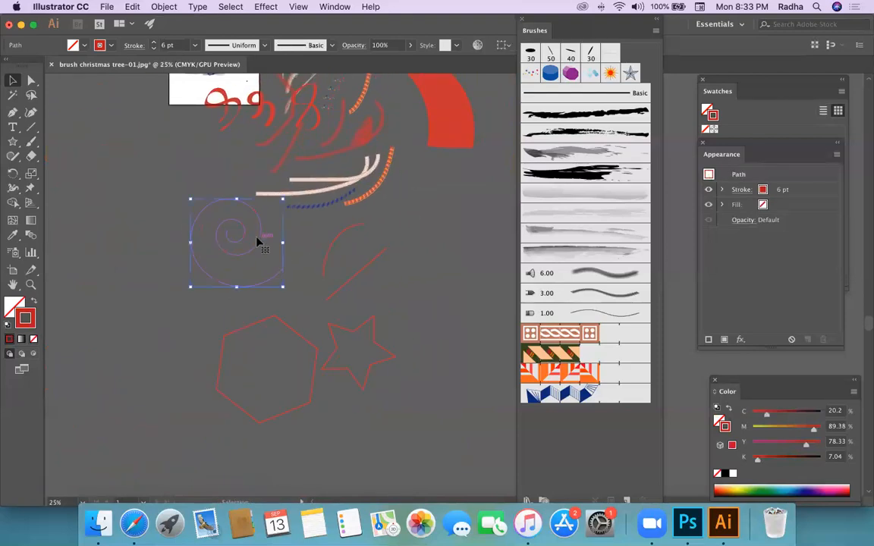
left_click(547, 373)
left_click(400, 352)
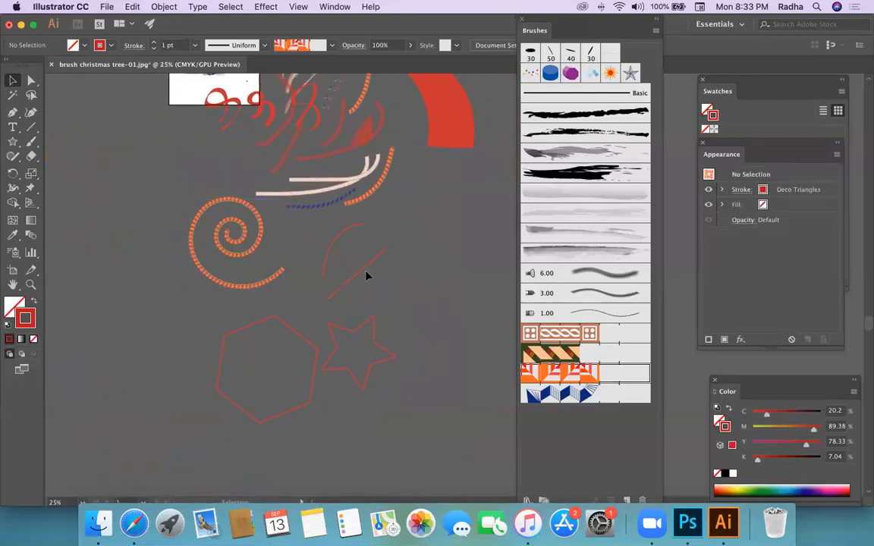
Step: Apply the Splash art brush to the arc and the light-blue scatter brush to the diagonal line
left_click(330, 245)
left_click(585, 152)
left_click(387, 276)
left_click(371, 267)
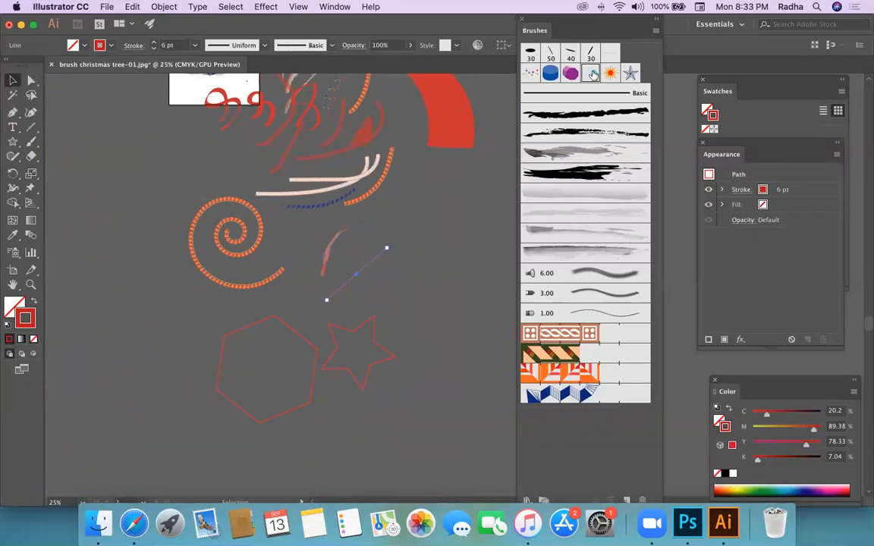
left_click(591, 72)
left_click(454, 239)
Step: Apply the Deco Triangles pattern brush to the star and the Splash art brush to the hexagon
left_click(377, 347)
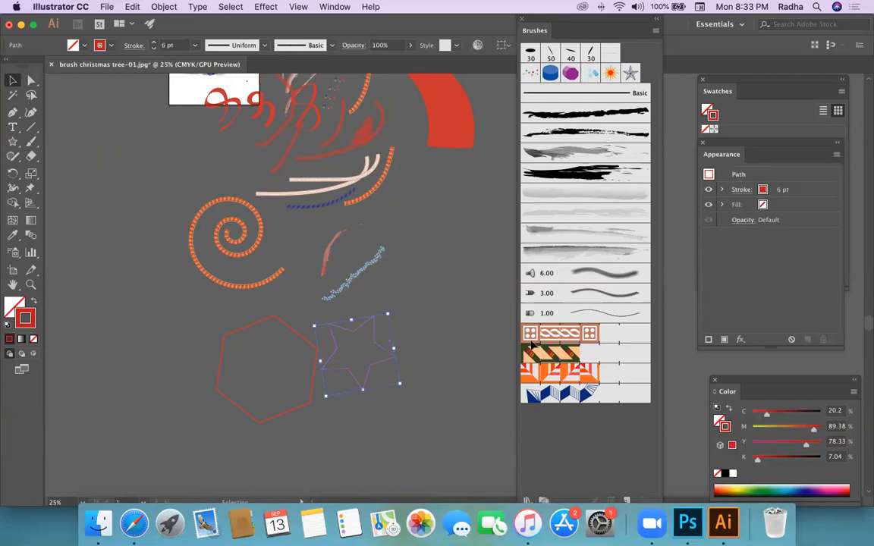
left_click(555, 373)
left_click(434, 395)
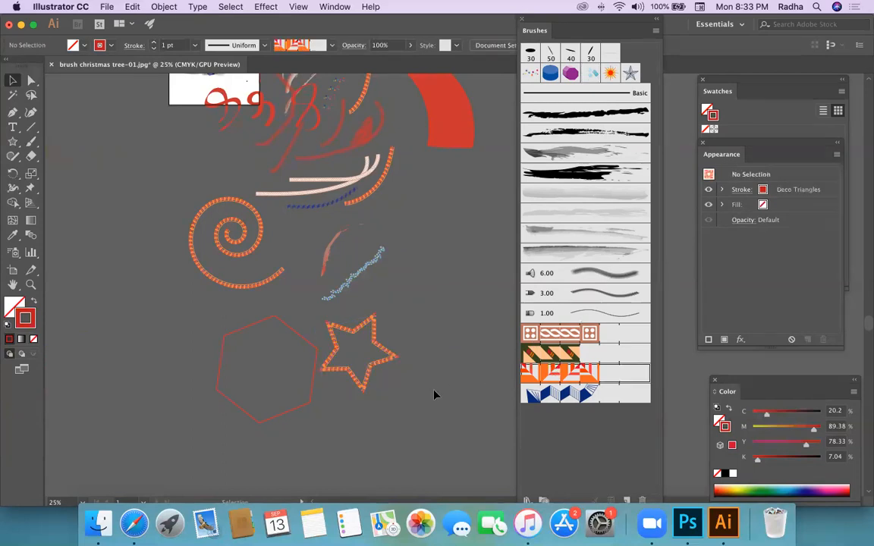
left_click(301, 412)
left_click(575, 153)
left_click(425, 277)
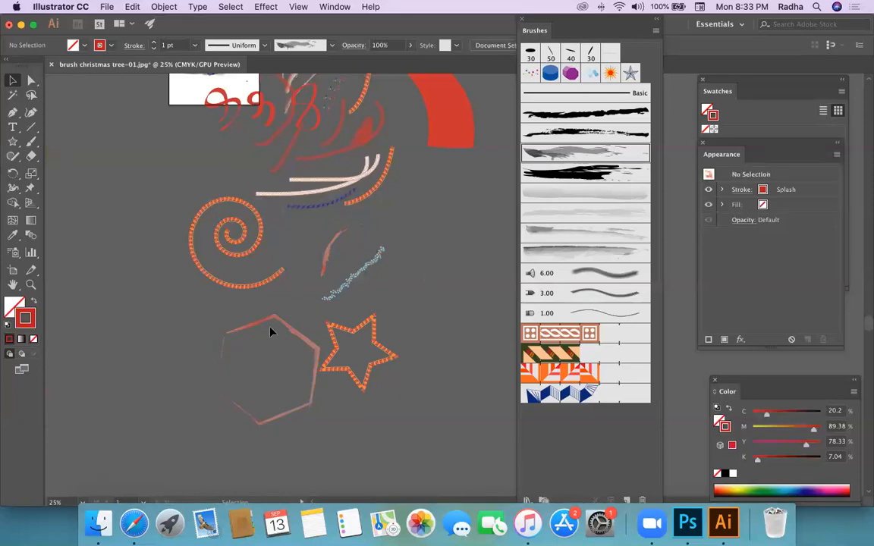
Step: Move the Splash hexagon farther from the star and place a copy of it just below, between the two shapes
left_click_drag(311, 357, 241, 363)
left_click(247, 373)
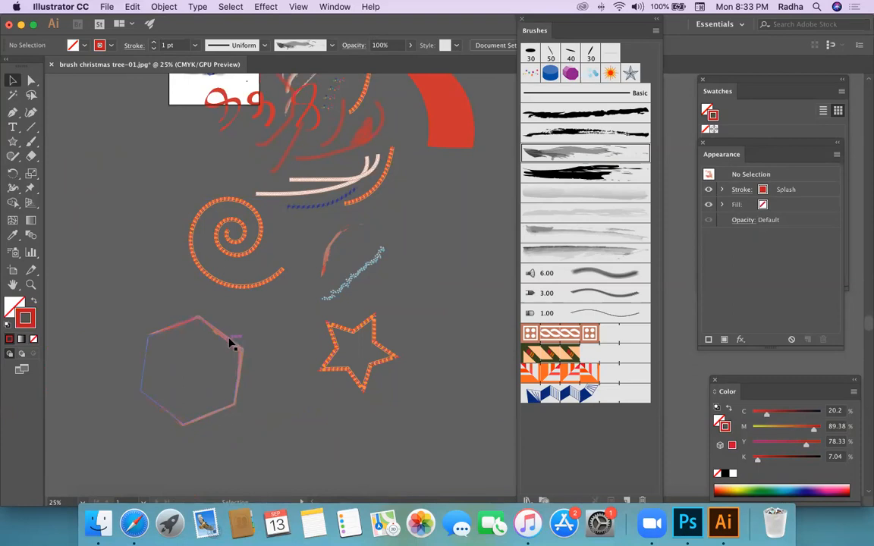
mouse_move(231, 343)
left_mouse_down()
mouse_move(321, 391)
mouse_move(324, 422)
left_mouse_up()
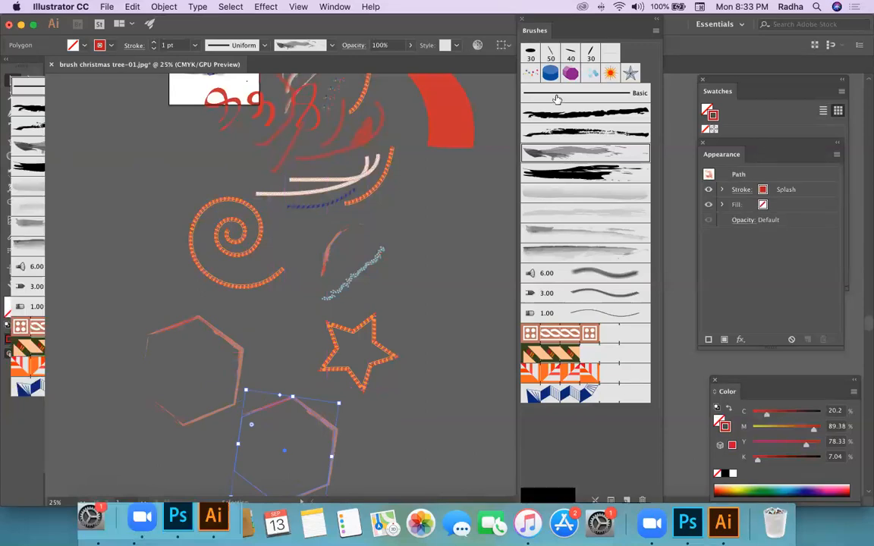
Step: Reset the hexagon copy to the Basic brush and swap its fill and stroke to make it solid red
left_click(556, 97)
left_click(451, 326)
left_click(311, 411)
left_click(33, 303)
left_click(288, 397)
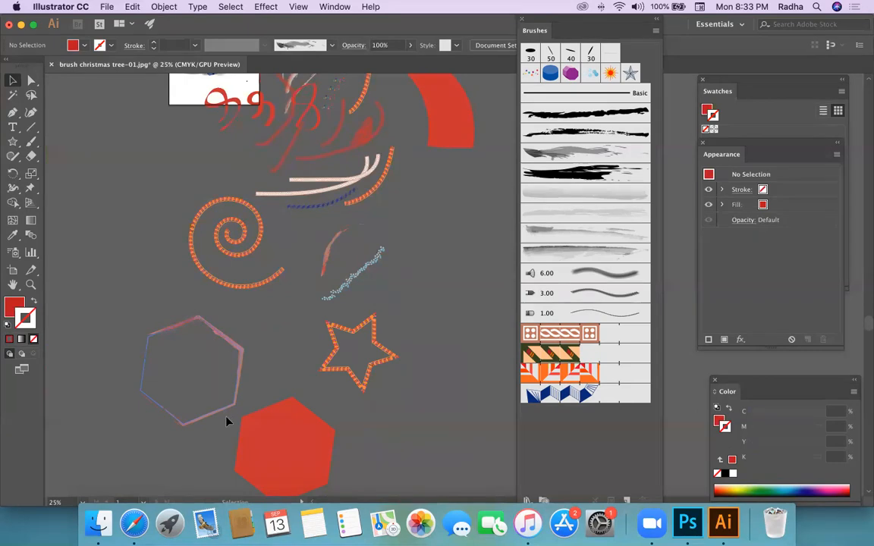
Step: Place the image blend necklace-01.jpg and position it over the star and the red hexagon
left_click(107, 6)
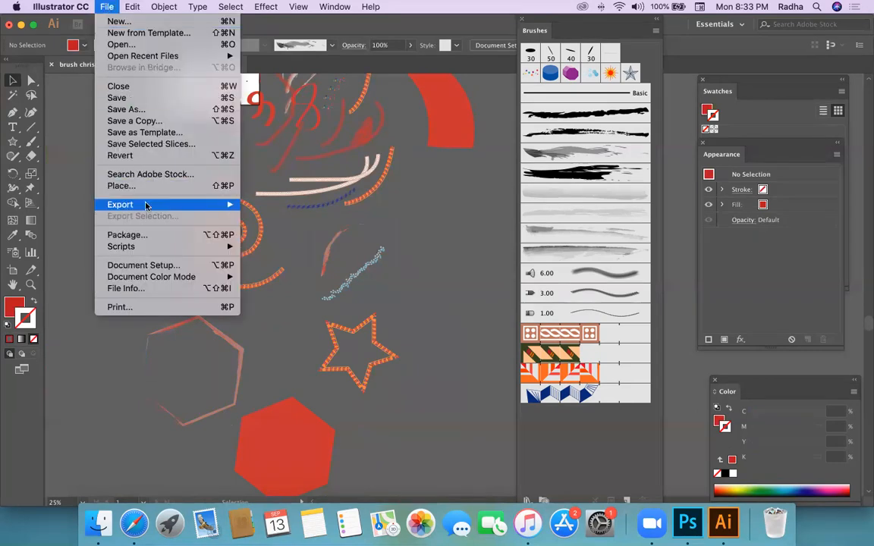
left_click(121, 186)
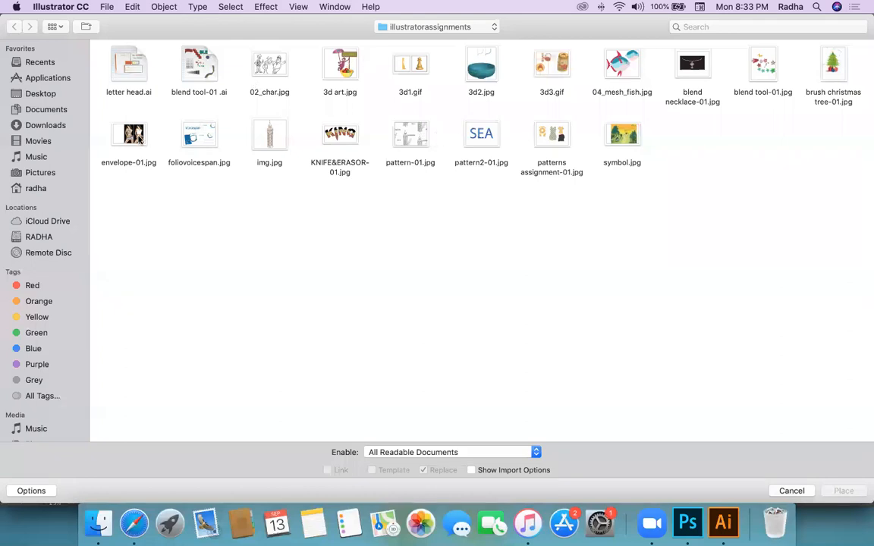
left_click(689, 66)
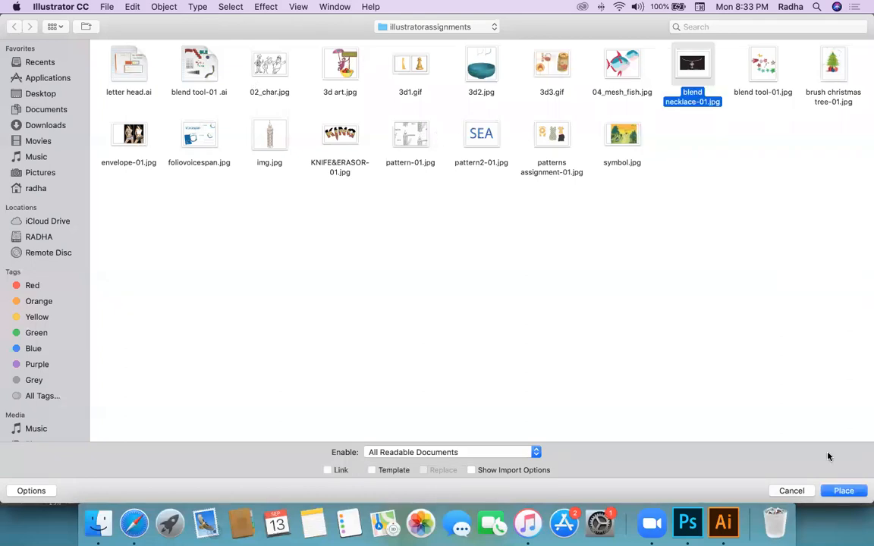
left_click(835, 491)
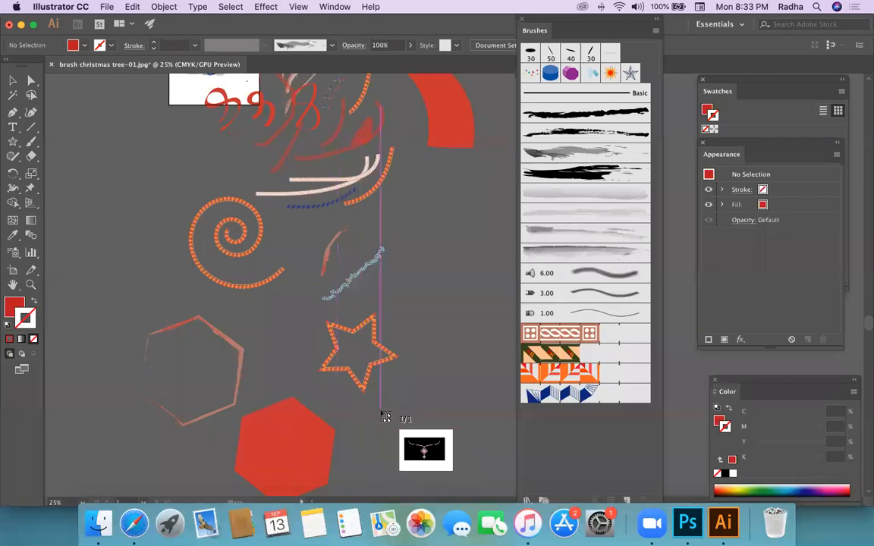
left_click(381, 411)
left_click_drag(295, 454, 336, 454)
left_click(381, 411)
left_click_drag(381, 411, 284, 331)
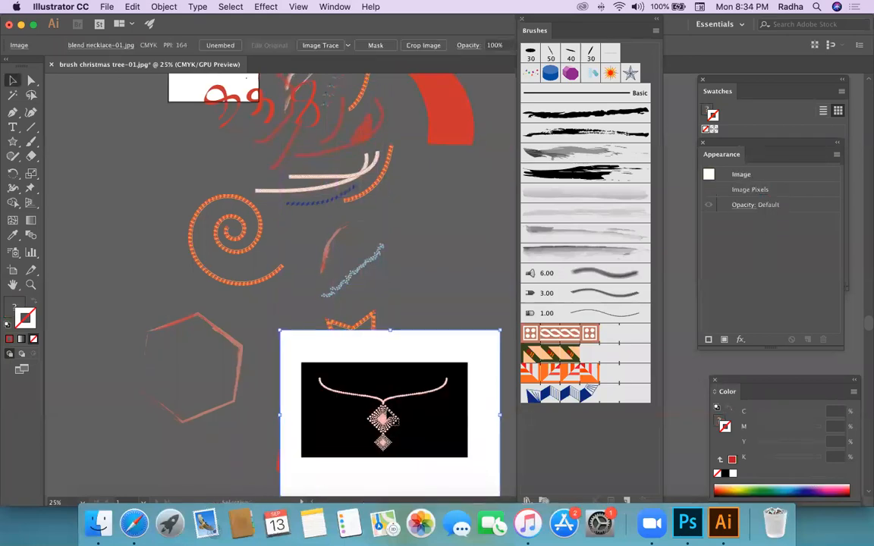
Step: Enlarge the necklace image so the pendant lies under the red hexagon, and send the image to the back
scroll(349, 357, "down", 5)
left_click_drag(256, 355, 172, 419)
key("a")
key("super+shift+bracketleft")
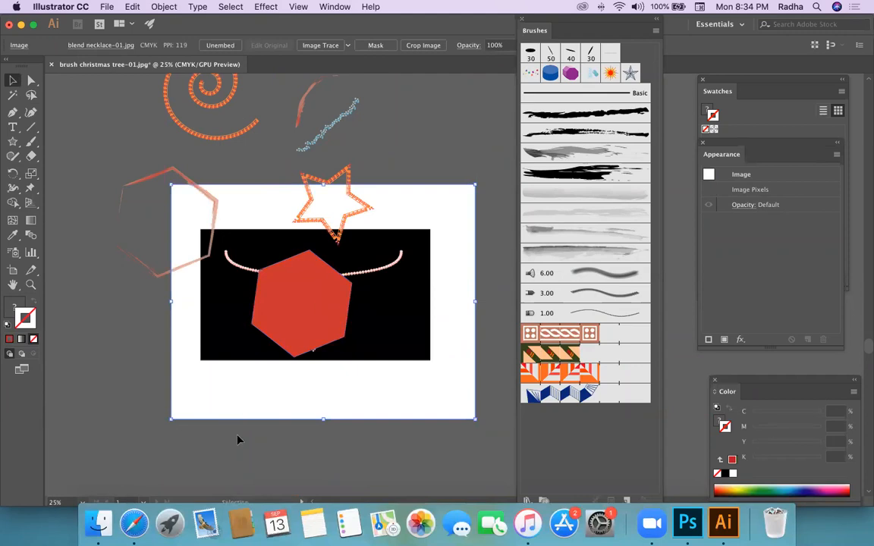
Step: Make a clipping mask from the red hexagon and the necklace image
left_click(261, 427)
left_click(286, 321)
left_click(205, 396, "shift")
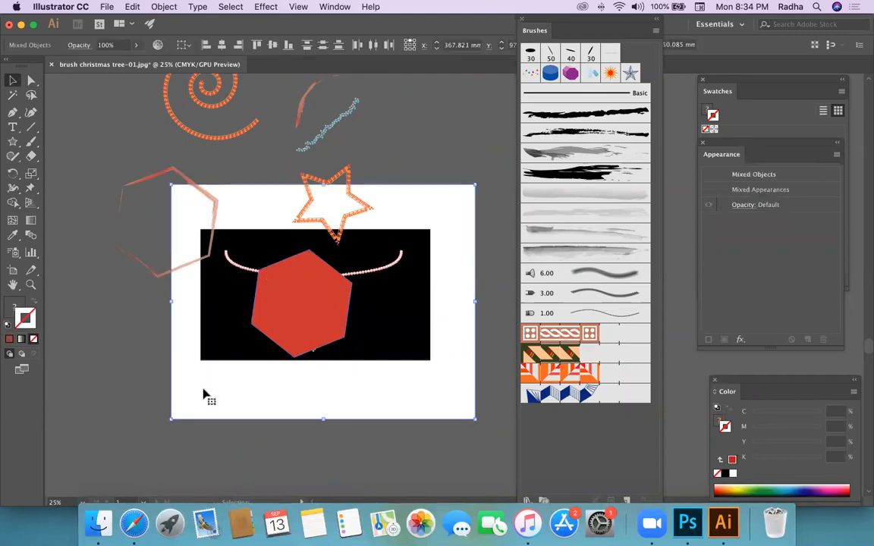
left_click(163, 7)
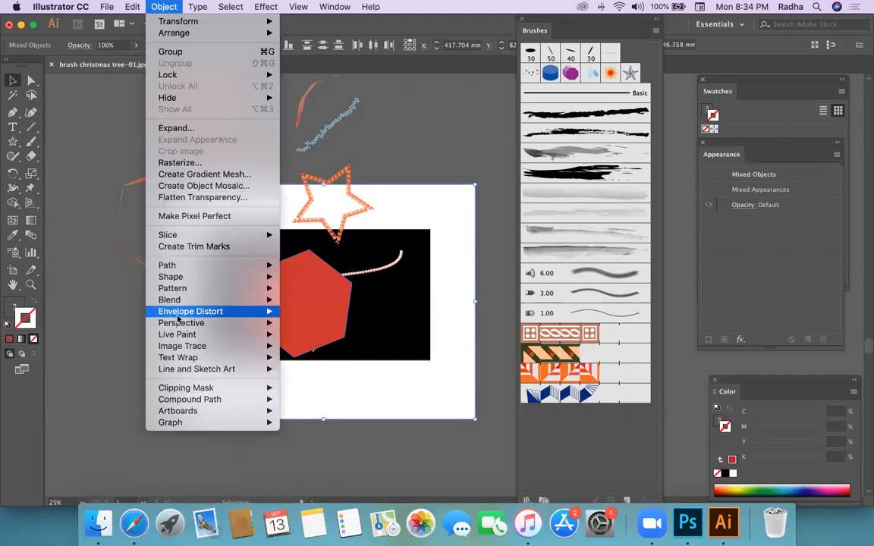
mouse_move(228, 388)
left_click(320, 388)
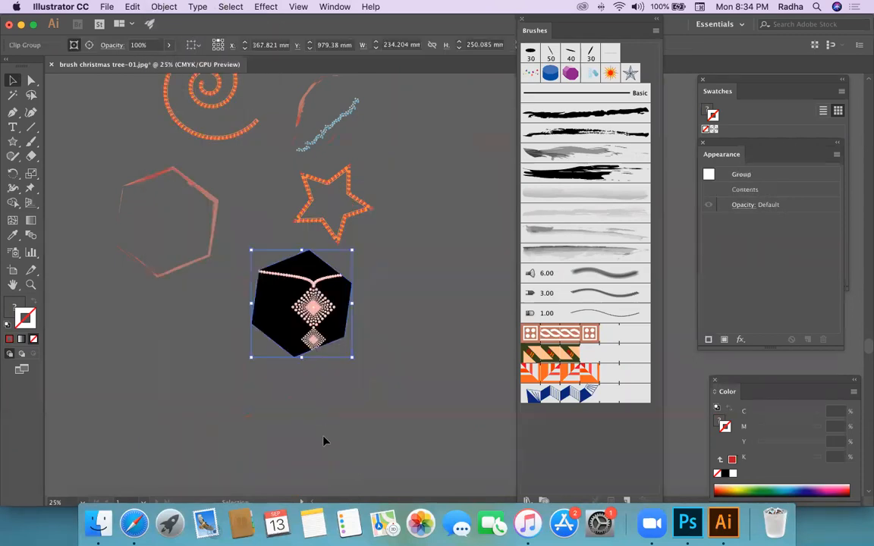
left_click(290, 393)
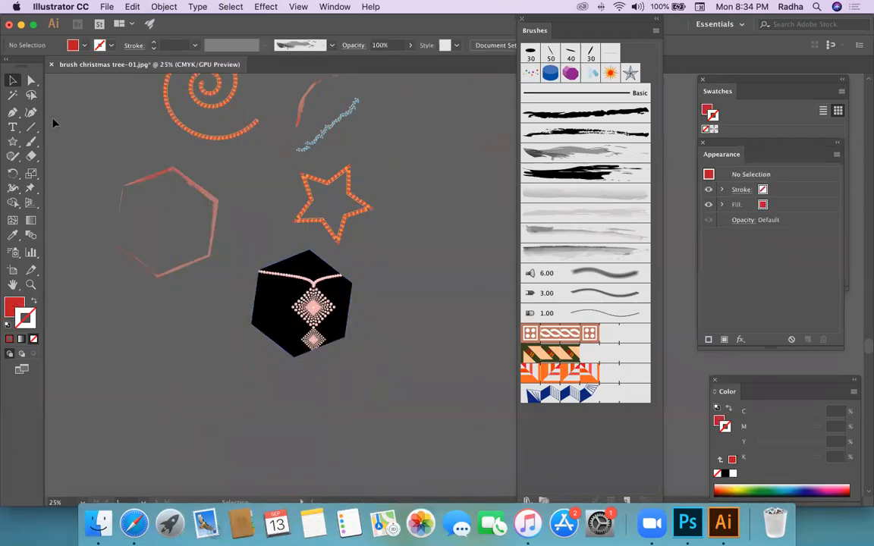
Step: Nudge the image inside the clipping mask with Direct Selection until the pendant is centred in the hexagon
left_click(31, 79)
left_click(283, 267)
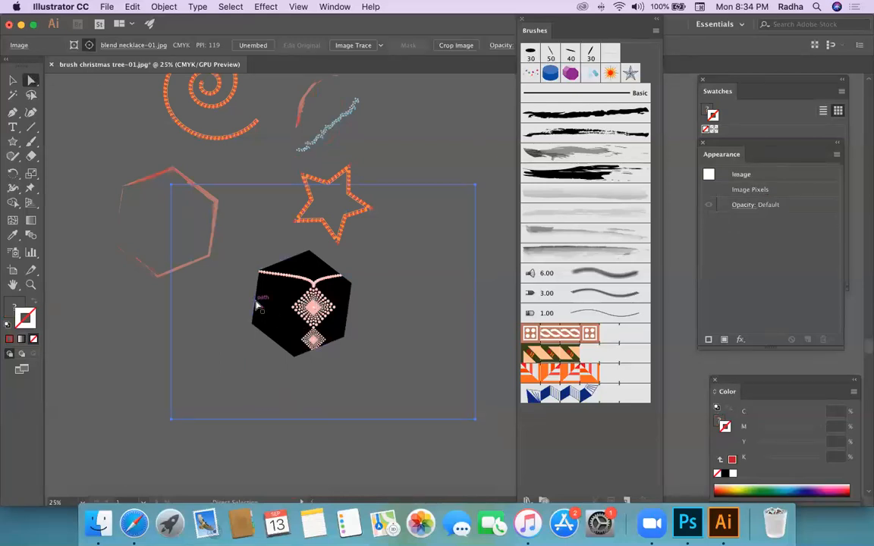
key("Left")
key("Left")
key("Left")
key("Left")
key("Left")
key("Left")
key("Left")
key("Left")
key("Left")
key("Left")
key("Left")
key("Left")
key("Left")
key("Left")
key("Left")
key("Left")
key("Up")
key("Up")
key("Up")
key("Up")
key("Up")
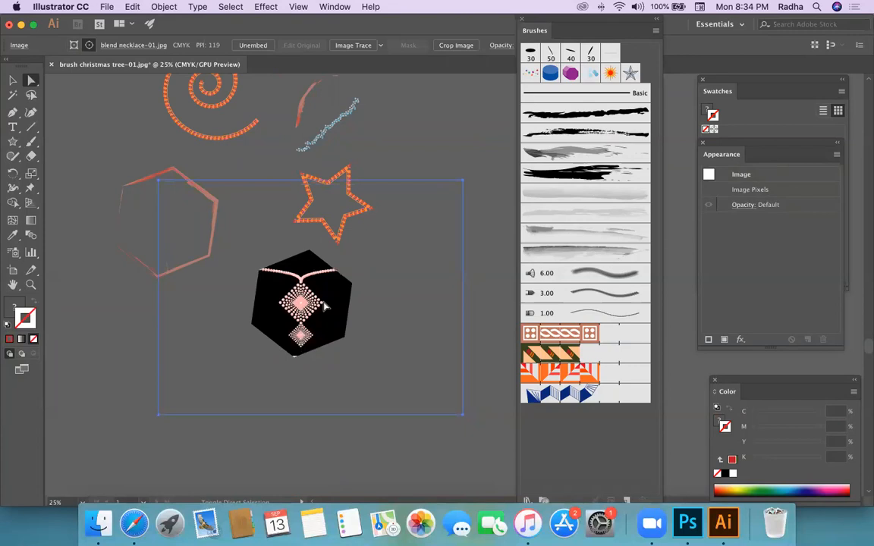
key("Down")
key("Down")
key("Down")
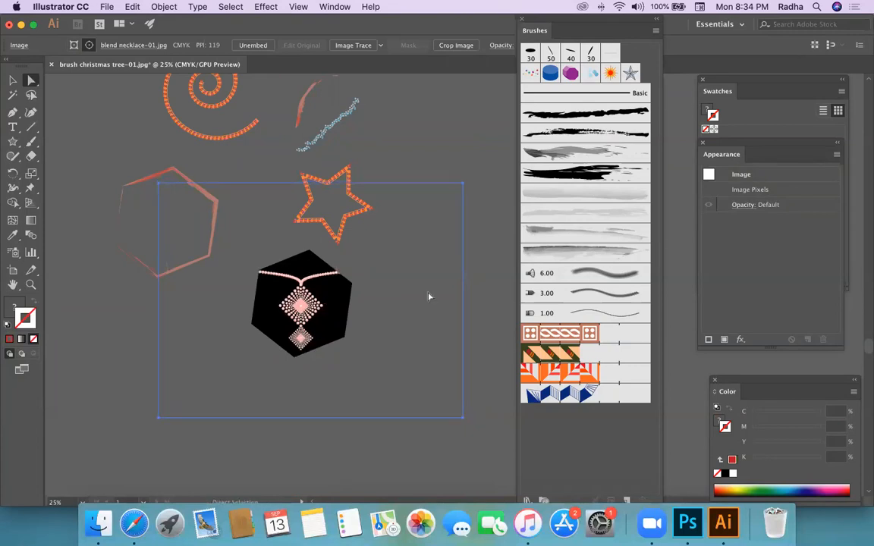
left_click(488, 327)
Step: Move the Splash hexagon outline onto the clipped necklace image and nudge it down to match the image's edges
left_click(13, 80)
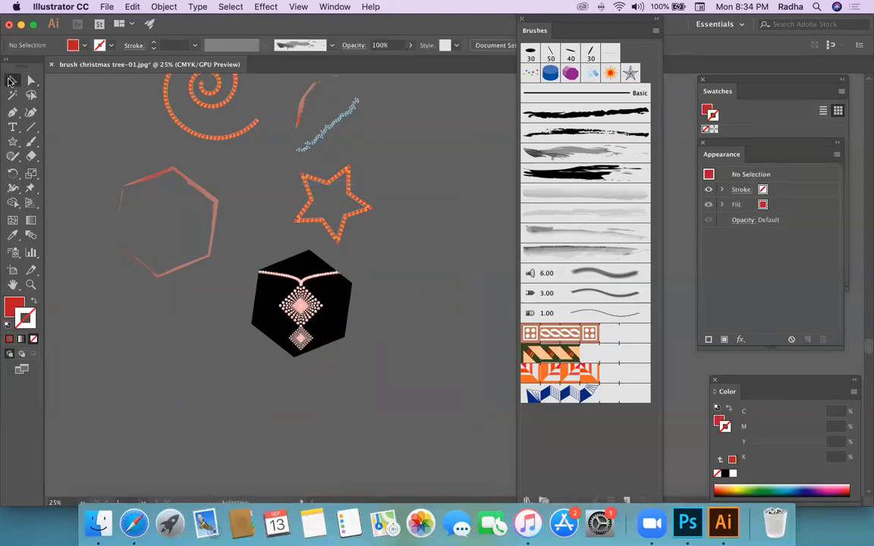
mouse_move(216, 226)
left_mouse_down()
mouse_move(343, 283)
mouse_move(352, 306)
left_mouse_up()
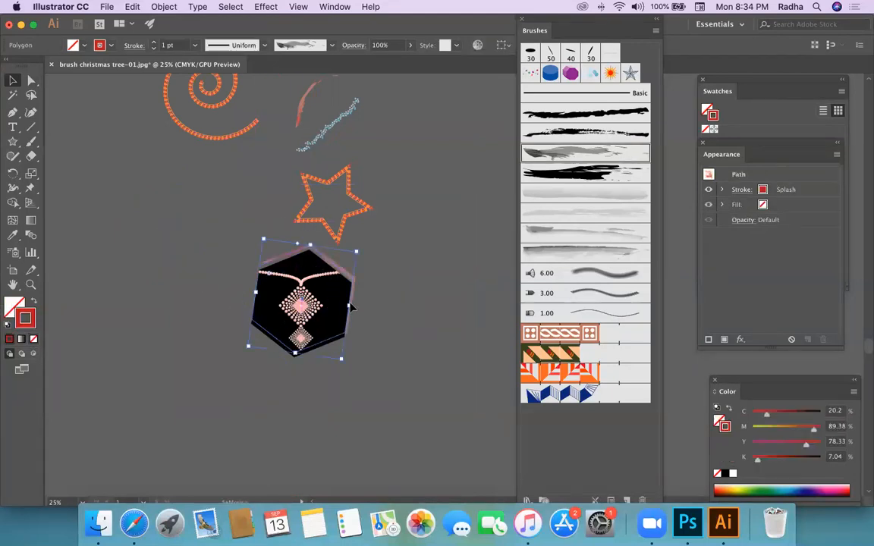
key("Down")
key("Down")
key("Down")
key("Down")
key("Down")
key("Down")
key("Down")
key("Down")
key("Down")
key("Down")
key("Down")
key("Down")
key("Down")
key("Down")
key("Down")
key("Down")
key("Down")
key("Down")
key("Down")
key("Down")
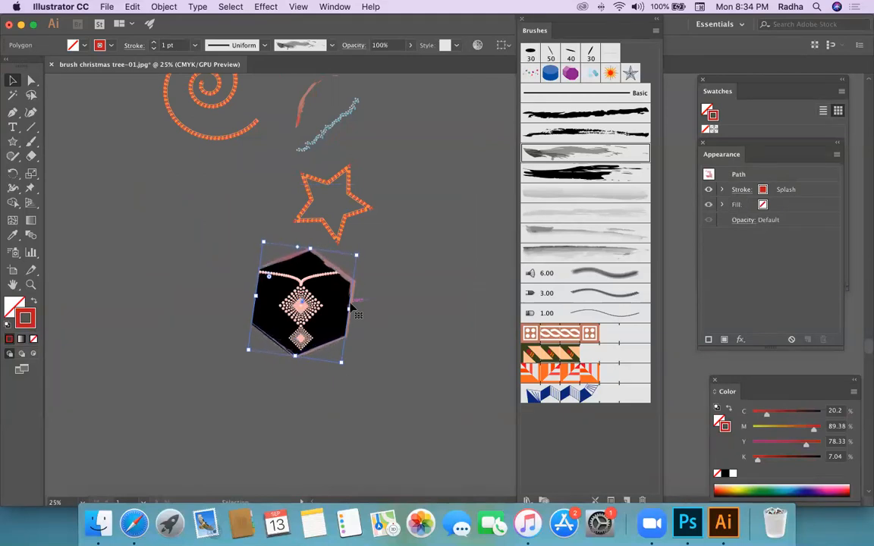
left_click(372, 292)
Step: Try the Dry Brush 4 art brush on the hexagon outline and replace it with Watercolor Stroke 3
left_click(309, 256)
left_click(584, 114)
left_click(424, 304)
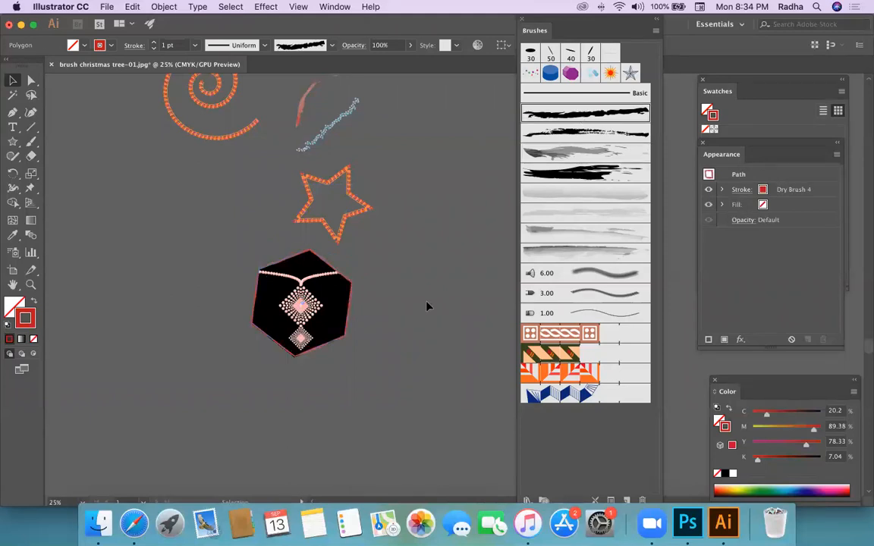
left_click(299, 250)
left_click(586, 255)
left_click(375, 287)
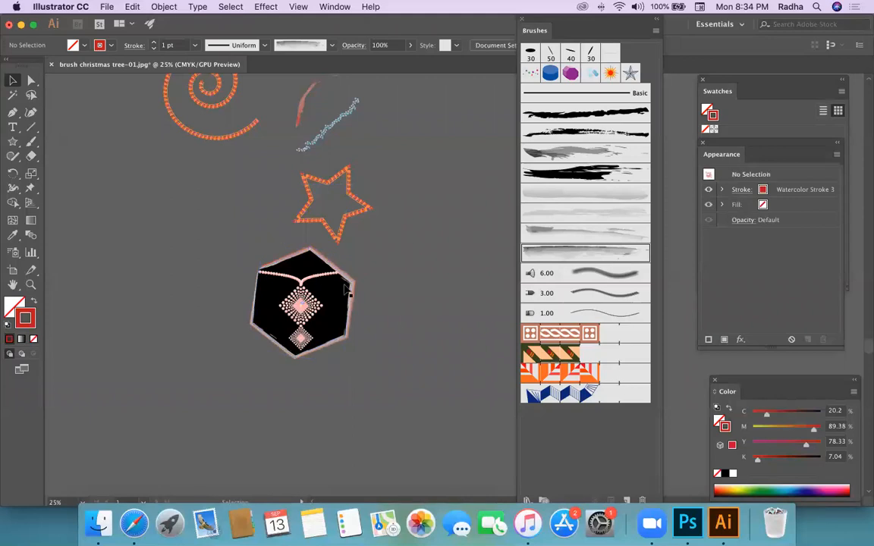
Step: Pull the hexagon outline away from the clipped necklace image and delete both objects
left_click_drag(328, 263, 172, 277)
left_click(107, 285)
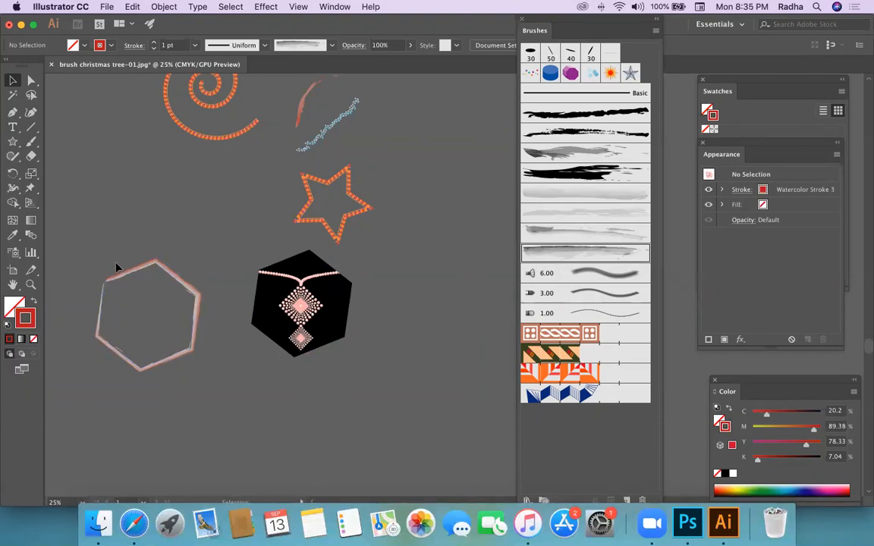
left_click(301, 363)
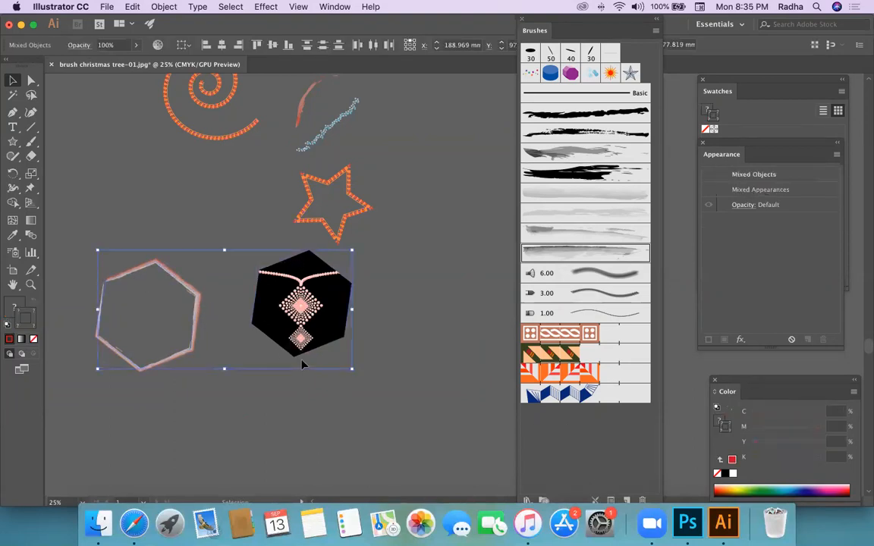
key("Delete")
Step: Select the brush strokes and shapes around the Christmas tree artboard and delete them together
scroll(239, 252, "up", 5)
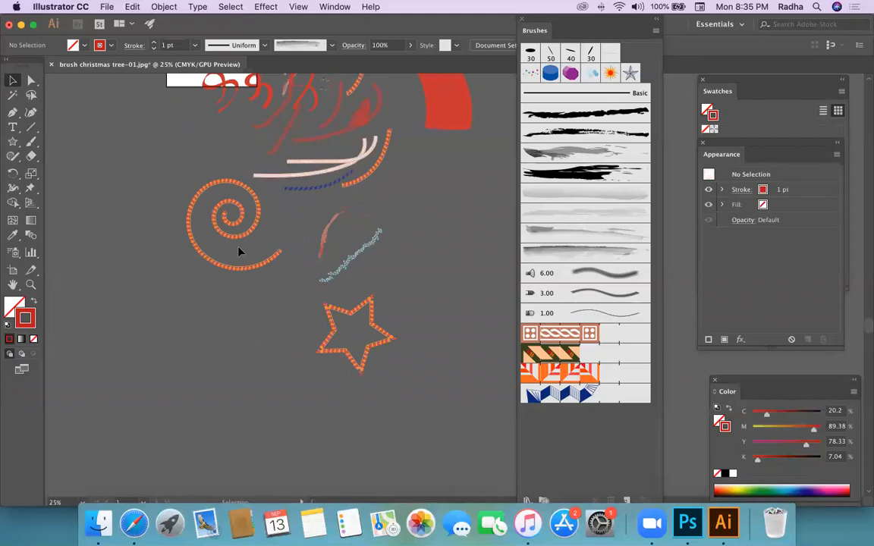
scroll(403, 198, "up", 4)
scroll(403, 197, "right", 5)
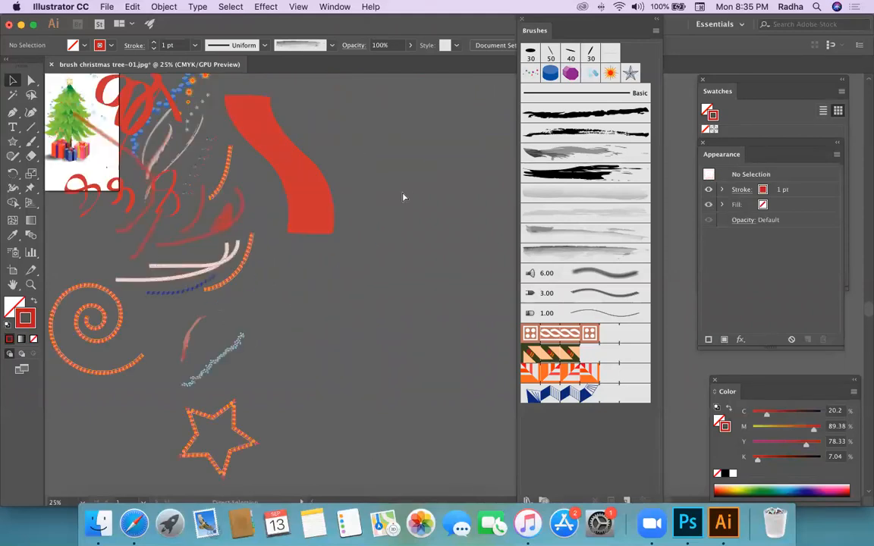
key("super+minus")
key("super+a")
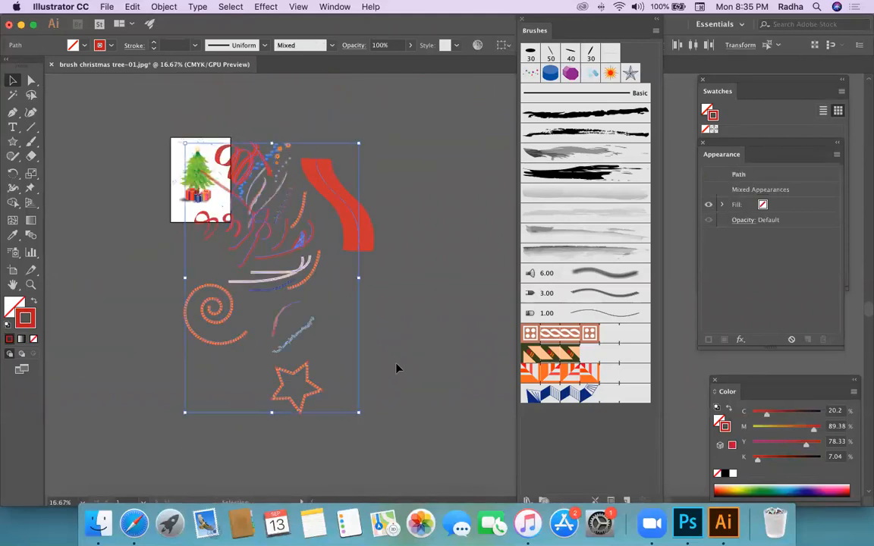
key("Delete")
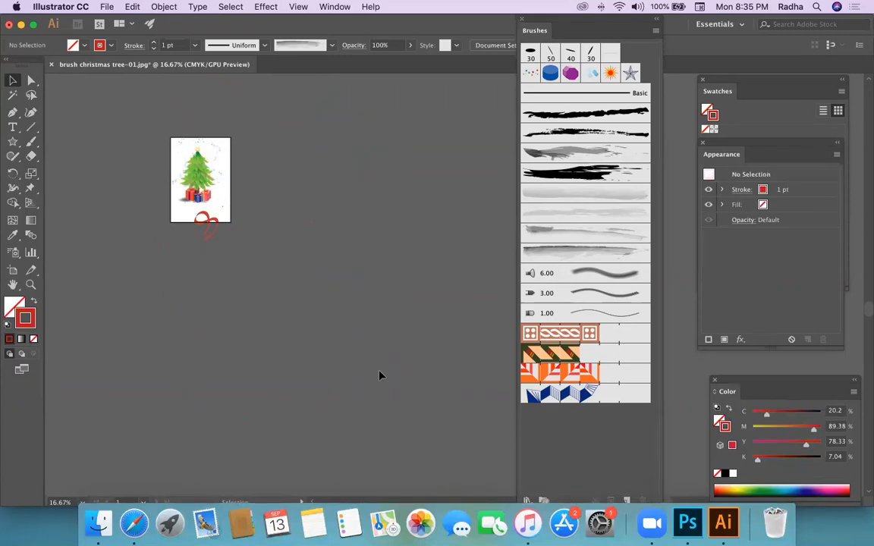
Step: Remove the leftover red looped stroke below the Christmas tree, keeping the tree image in place
left_click_drag(171, 223, 304, 261)
key("super+z")
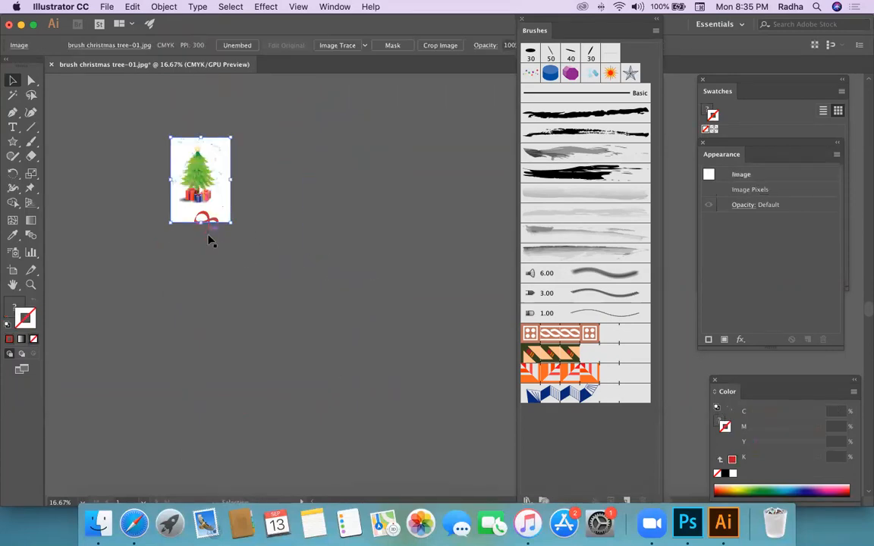
left_click(210, 238)
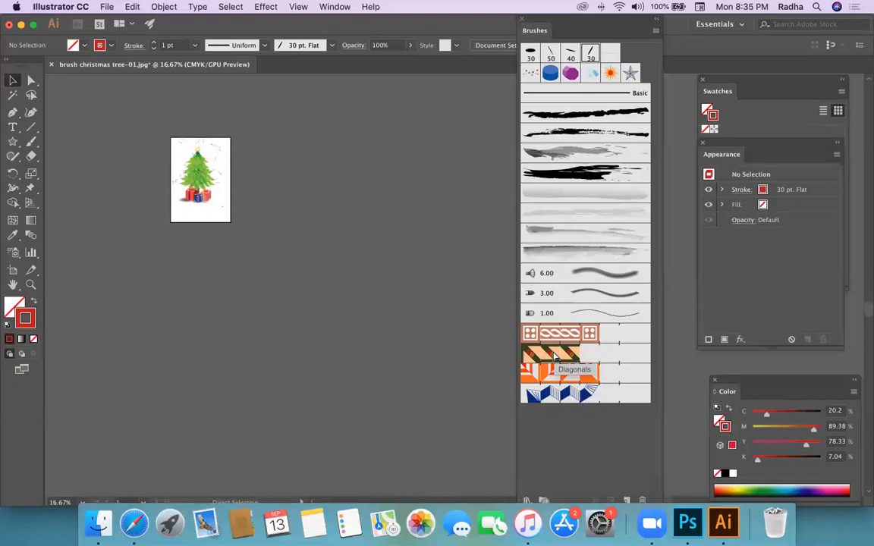
Step: Draw an unfilled circle with a red 1 pt stroke on the empty canvas away from the tree artboard
key("super+equal")
key("super+equal")
key("super+equal")
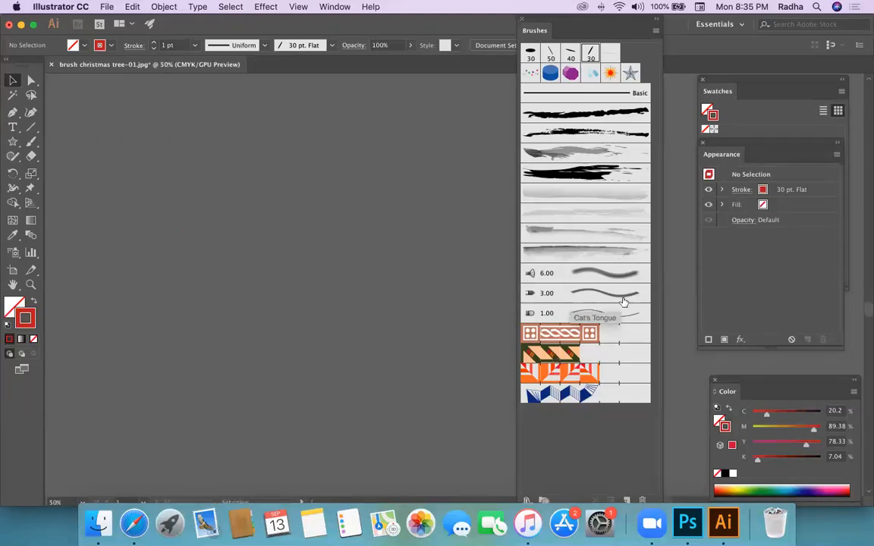
left_click_drag(12, 141, 57, 159)
left_click_drag(217, 151, 422, 333)
left_click(12, 80)
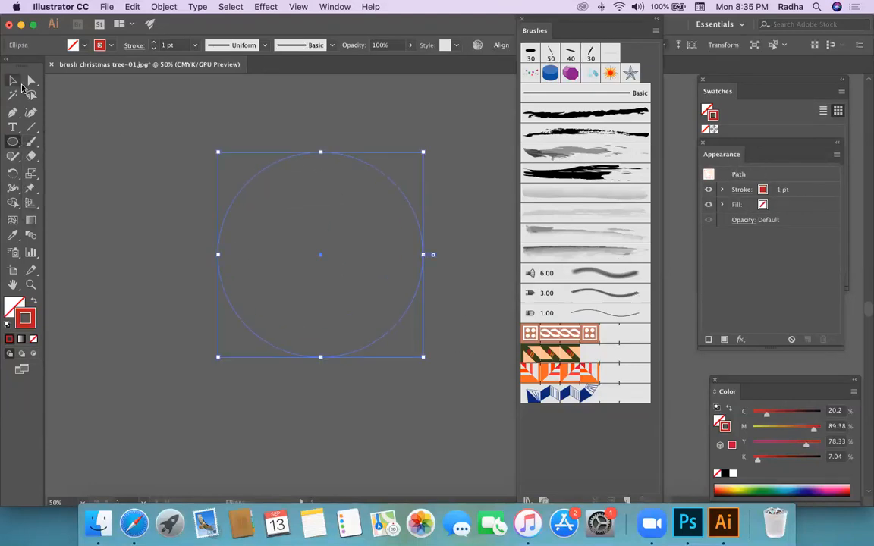
Step: Apply the 3D Geometric 5 scatter brush to the circle's outline
left_click(177, 171)
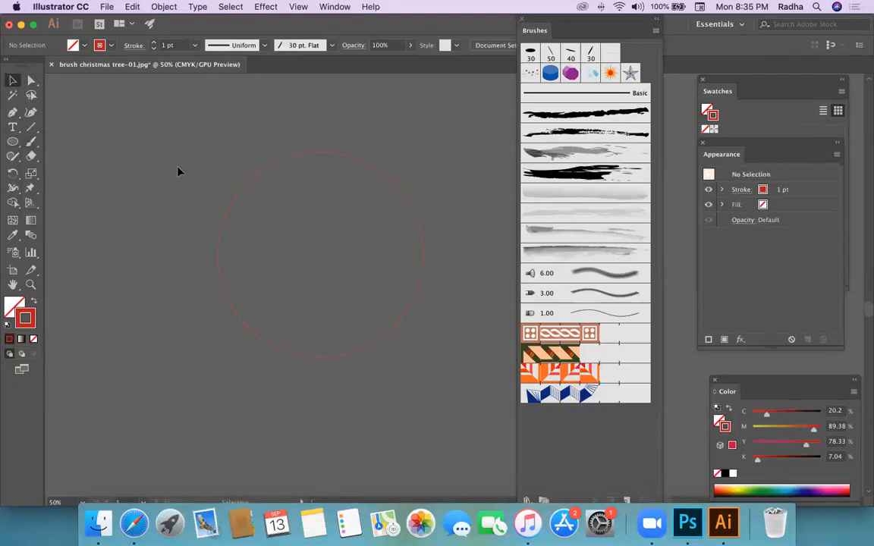
left_click(336, 156)
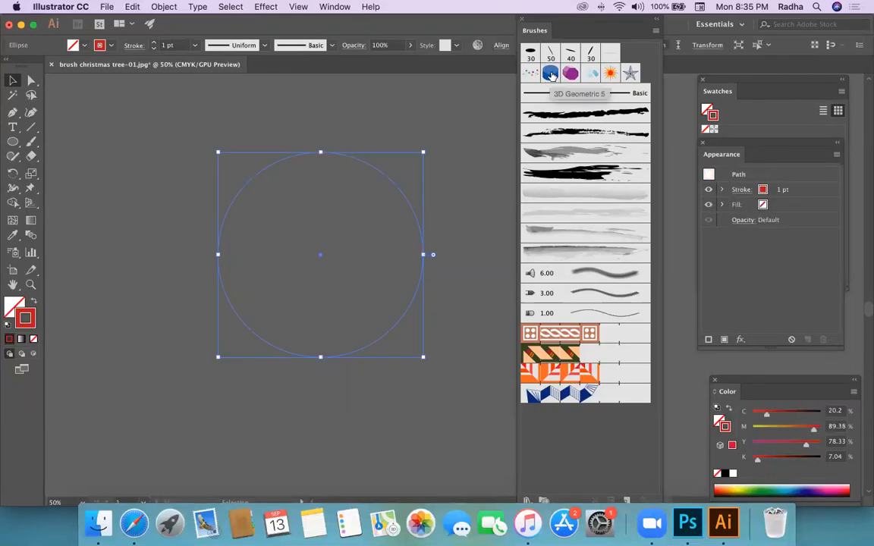
left_click(551, 75)
left_click(444, 144)
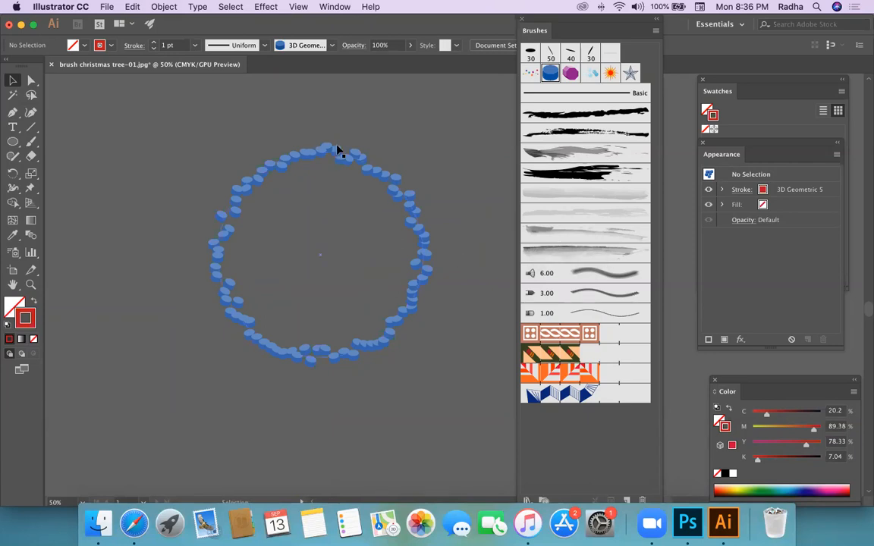
Step: Set the 3D Geometric 5 brush's colorization method to Hue Shift and apply the change to the existing strokes
left_click(370, 176)
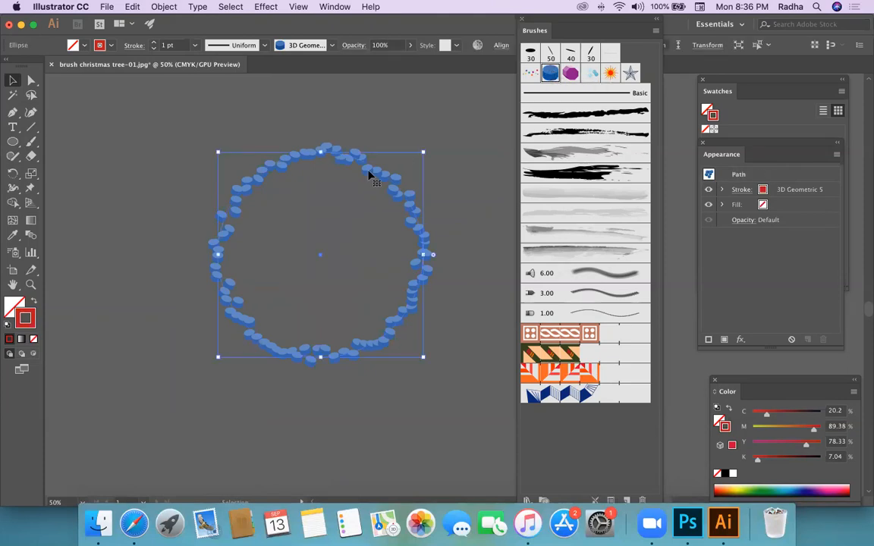
double_click(550, 74)
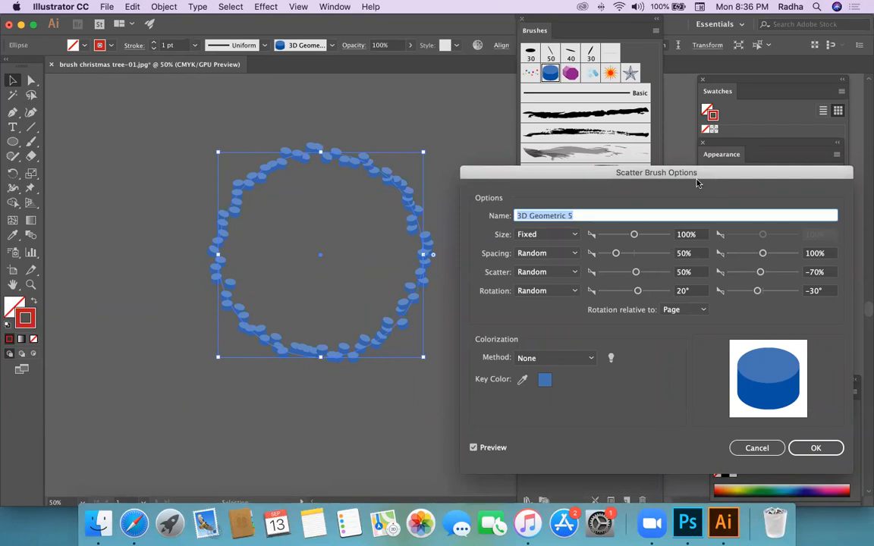
left_click_drag(586, 176, 580, 75)
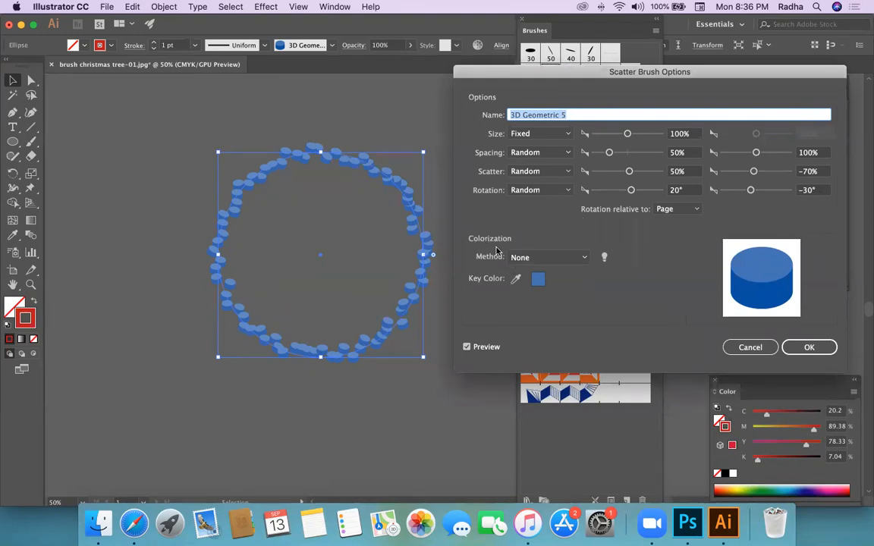
left_click(552, 257)
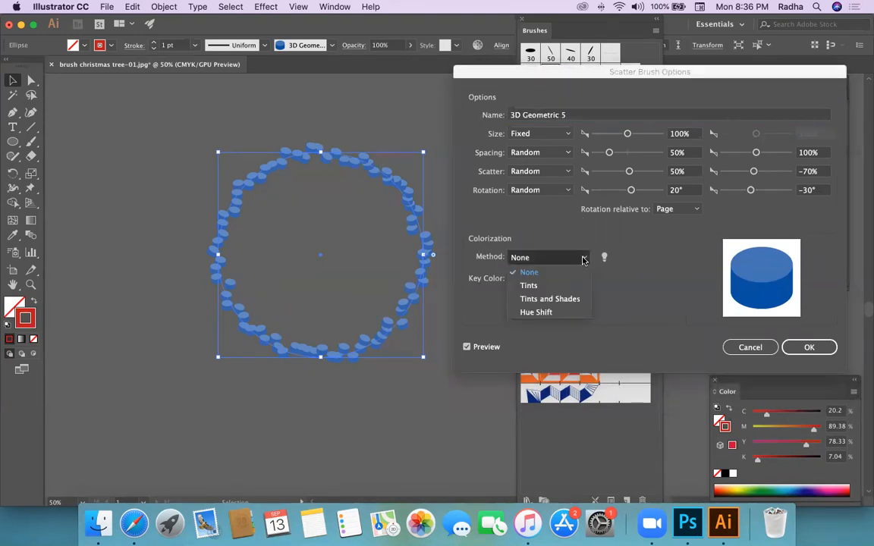
left_click(544, 313)
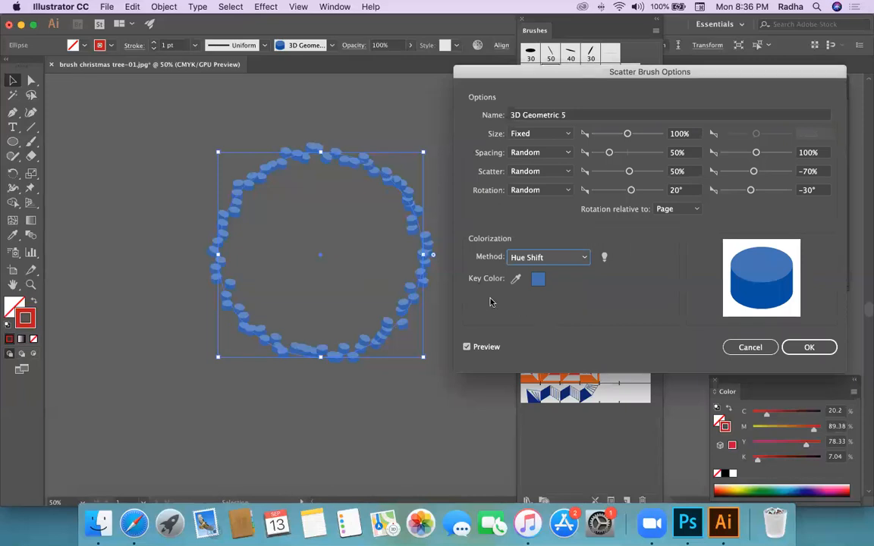
left_click(808, 348)
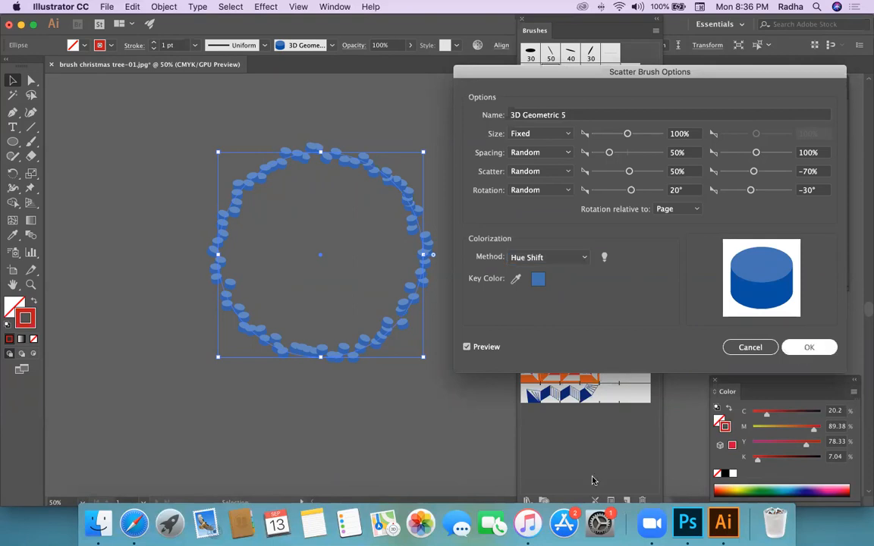
left_click(829, 348)
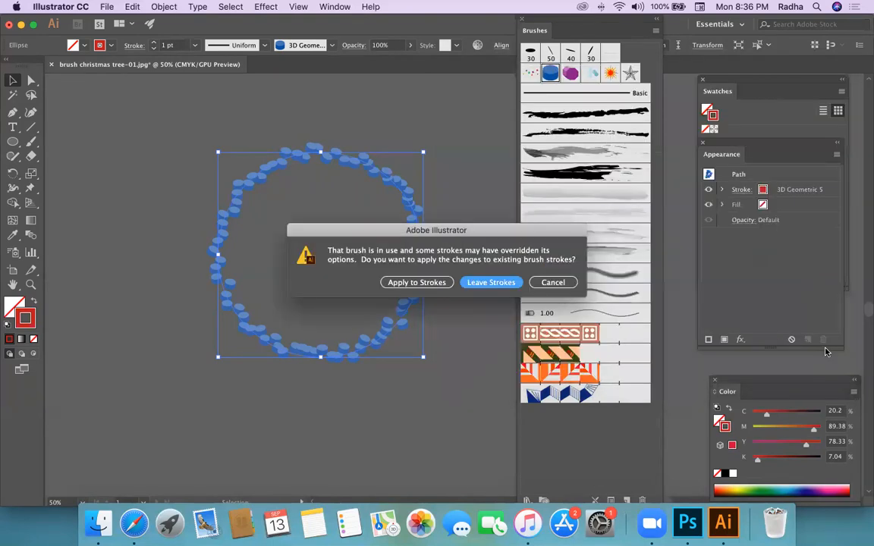
left_click(416, 282)
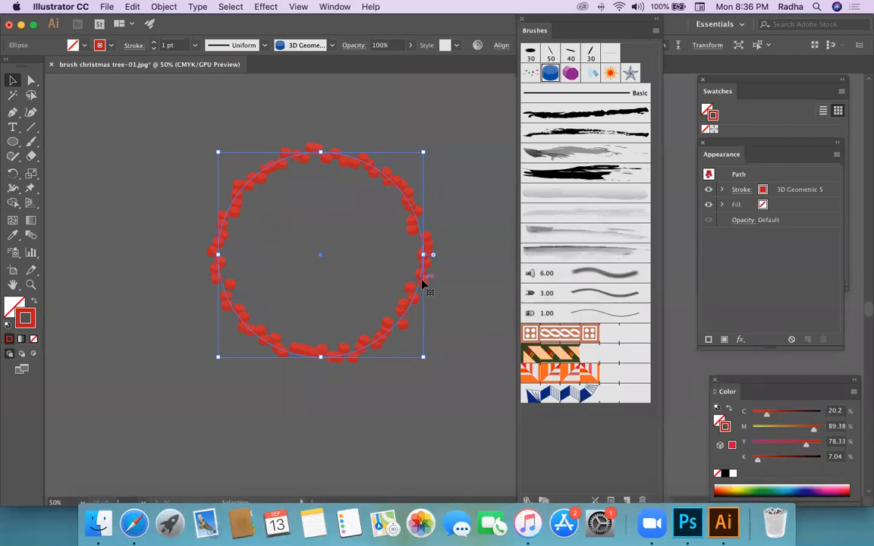
Step: Recolor the circle's brush stroke to a bright yellow-green and deselect it
double_click(28, 322)
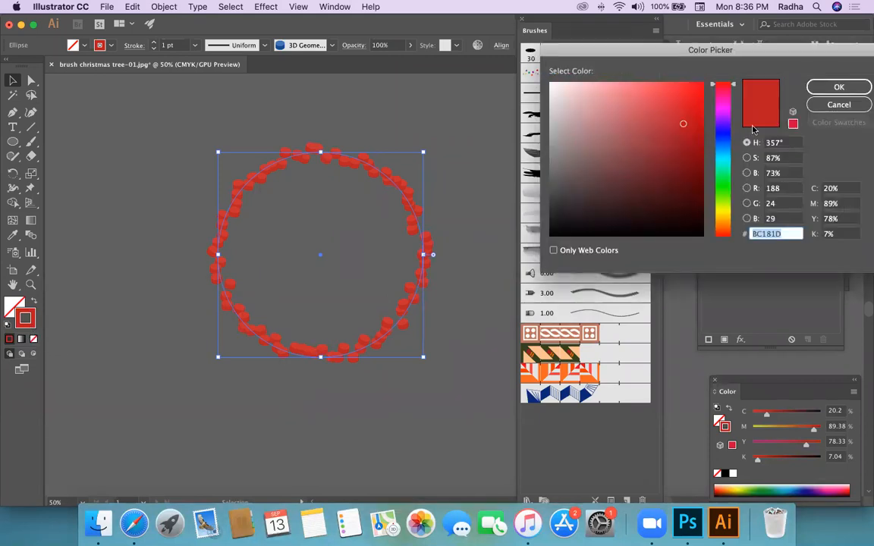
left_click(727, 206)
left_click(681, 92)
left_click(839, 88)
left_click(432, 207)
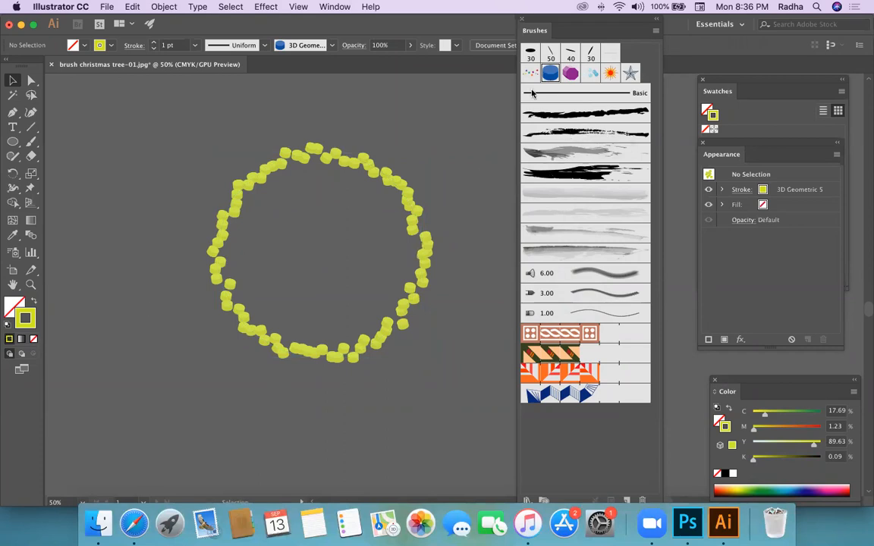
Step: In the 3D Geometric 5 scatter brush options, set size, spacing, scatter and rotation all to Fixed
double_click(551, 76)
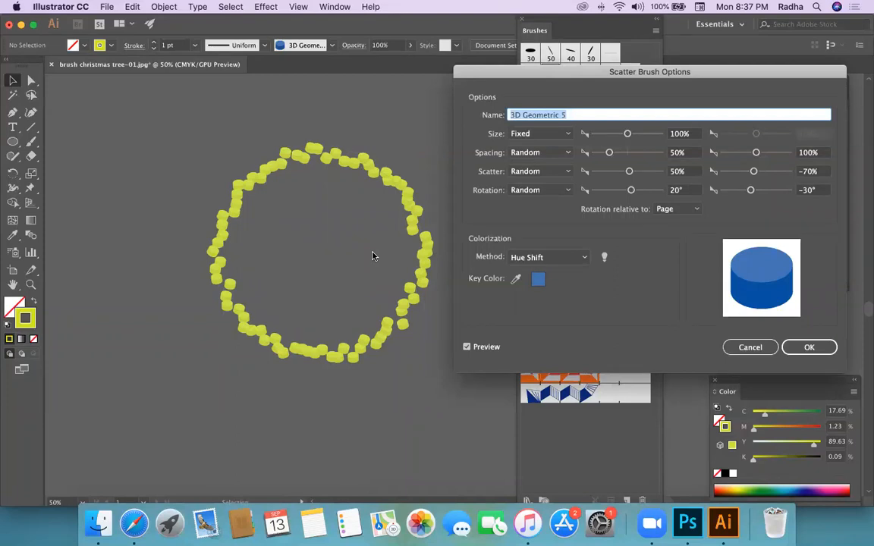
left_click(568, 135)
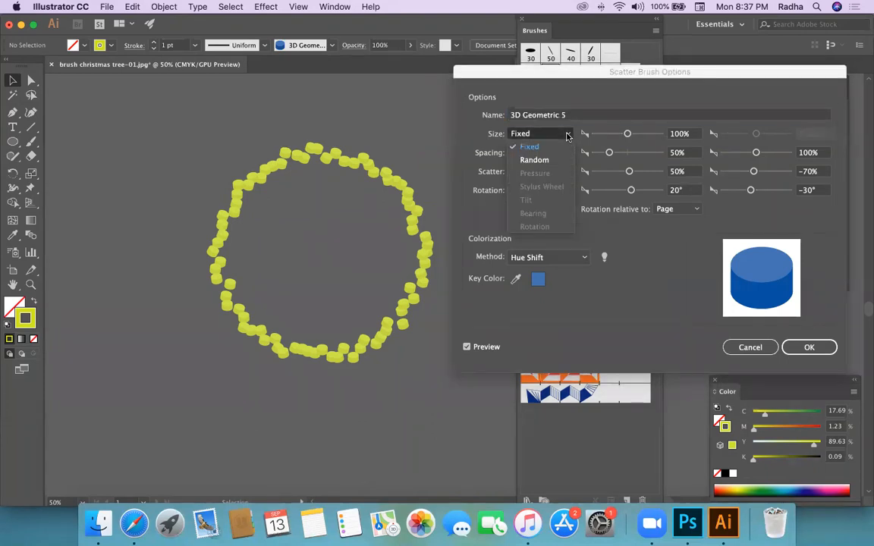
left_click(570, 147)
left_click(568, 153)
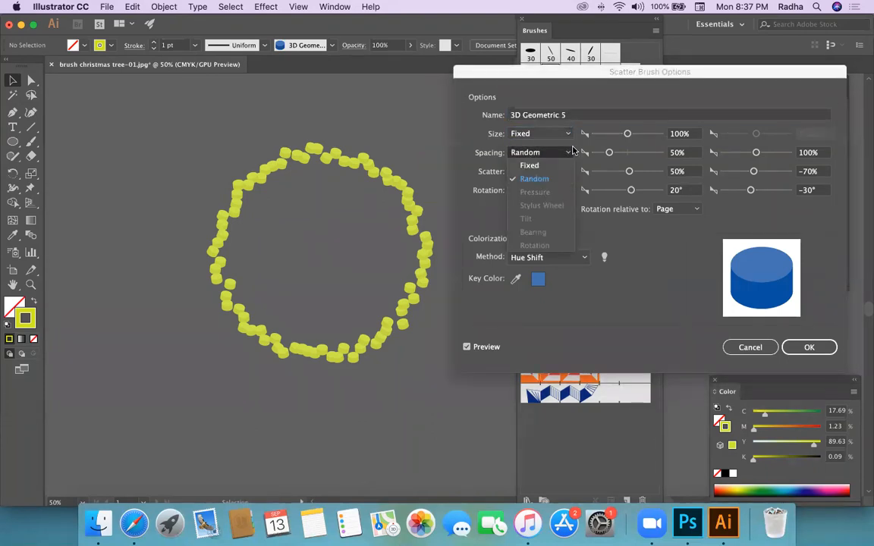
left_click(529, 166)
left_click(568, 171)
left_click(529, 185)
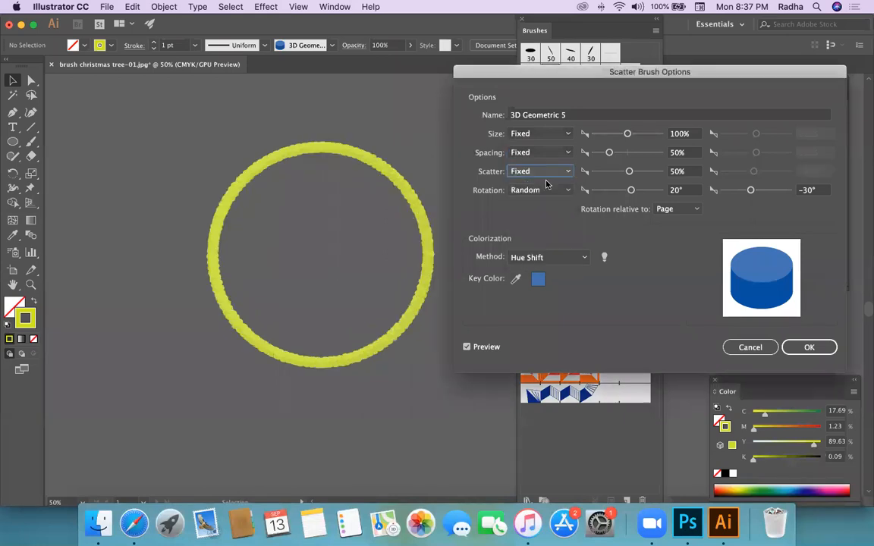
left_click(568, 191)
left_click(541, 203)
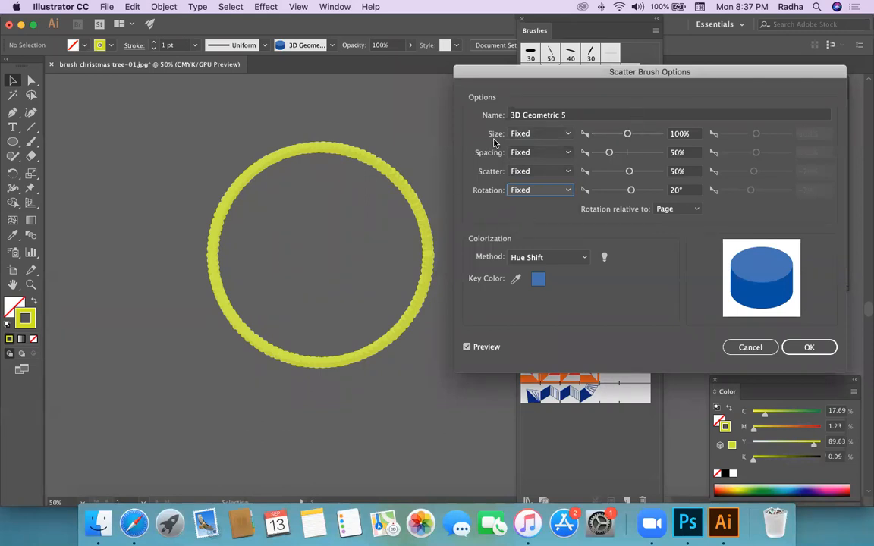
Step: Try a fixed brush size of 359% with a spacing of 463%
left_click(627, 134)
left_click_drag(627, 134, 637, 133)
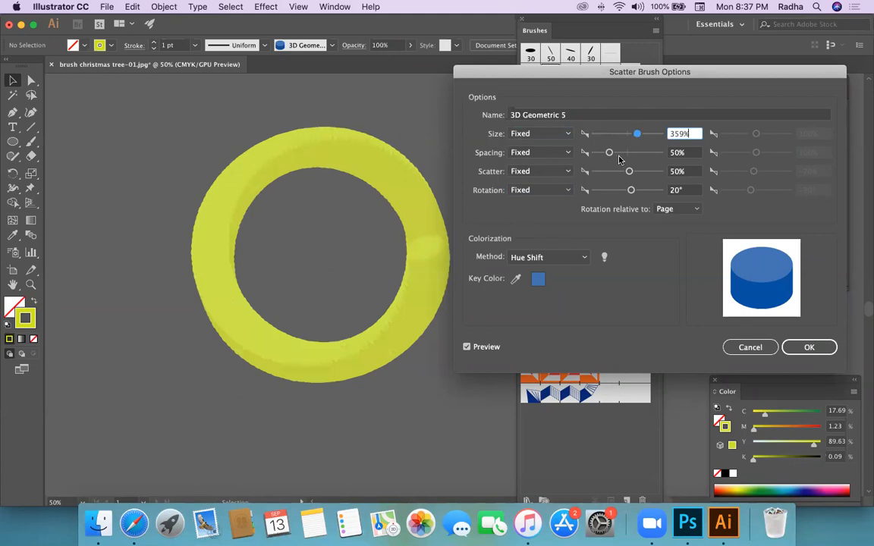
left_click_drag(609, 153, 643, 157)
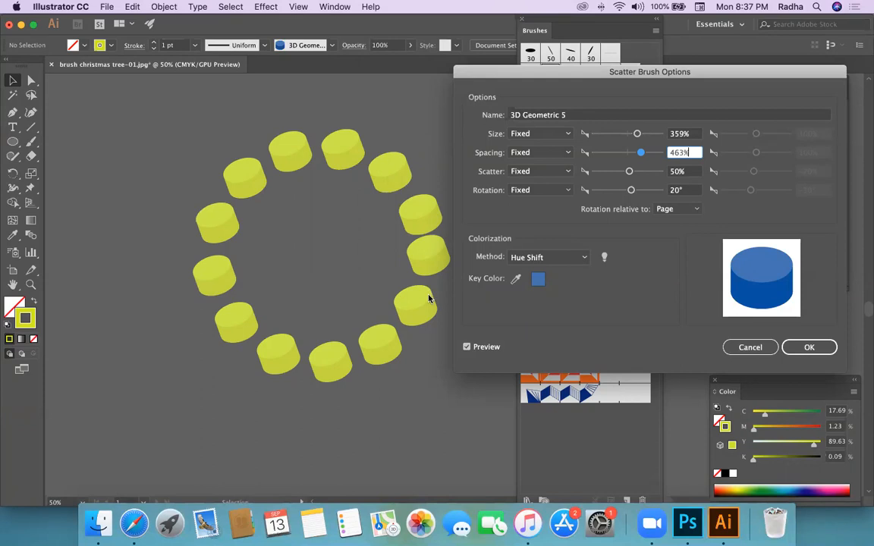
Step: Reduce the brush size to 79% and the spacing to 94%
left_click_drag(641, 153, 630, 155)
left_click_drag(637, 134, 627, 157)
left_click(630, 156)
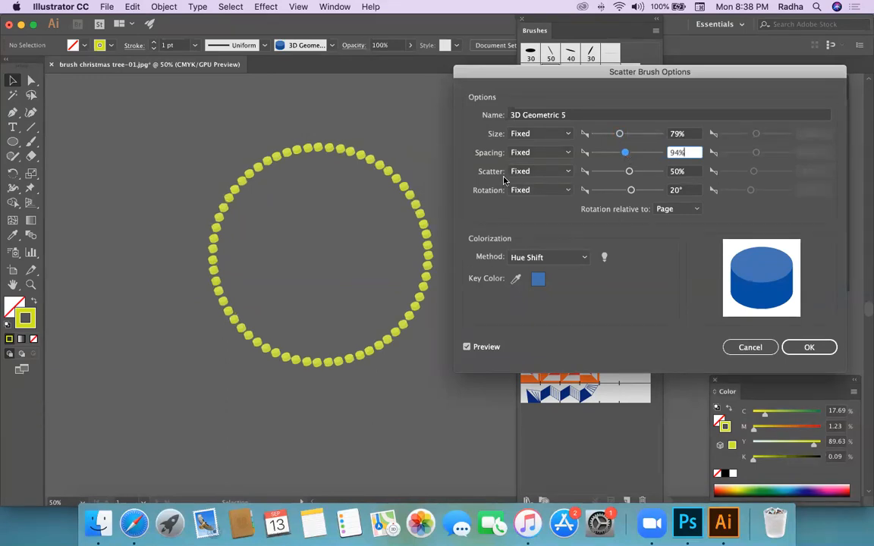
Step: Try scatter values of -24%, 369% and -317% on the circle's brush stroke
mouse_move(631, 174)
left_mouse_down()
mouse_move(616, 172)
mouse_move(626, 173)
left_mouse_up()
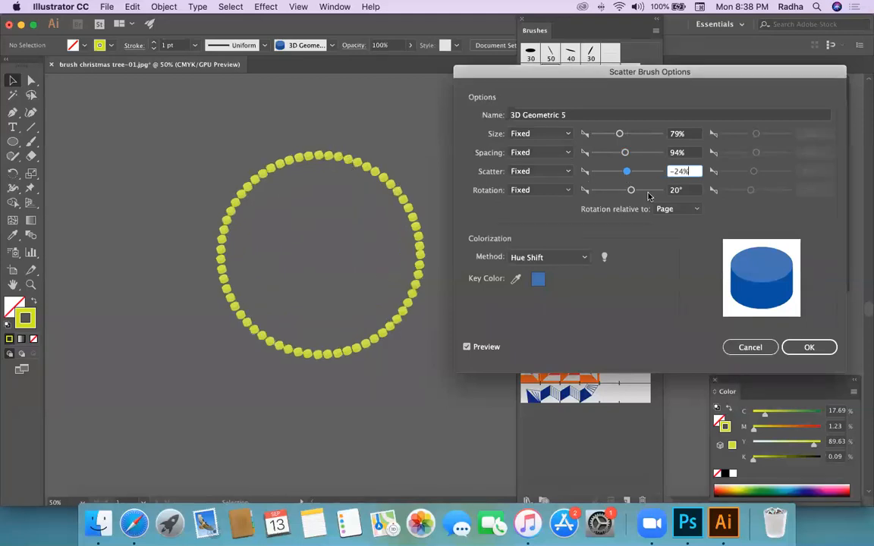
left_click_drag(630, 176, 640, 174)
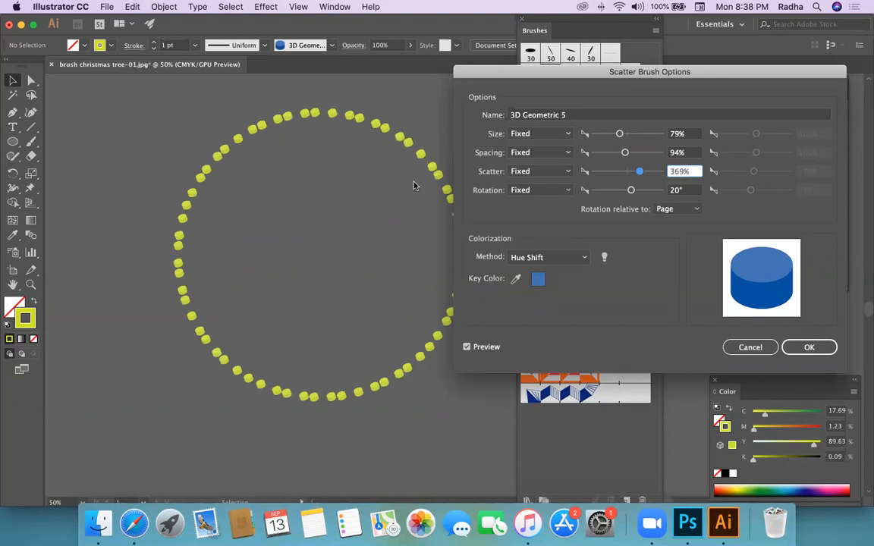
left_click_drag(640, 172, 615, 174)
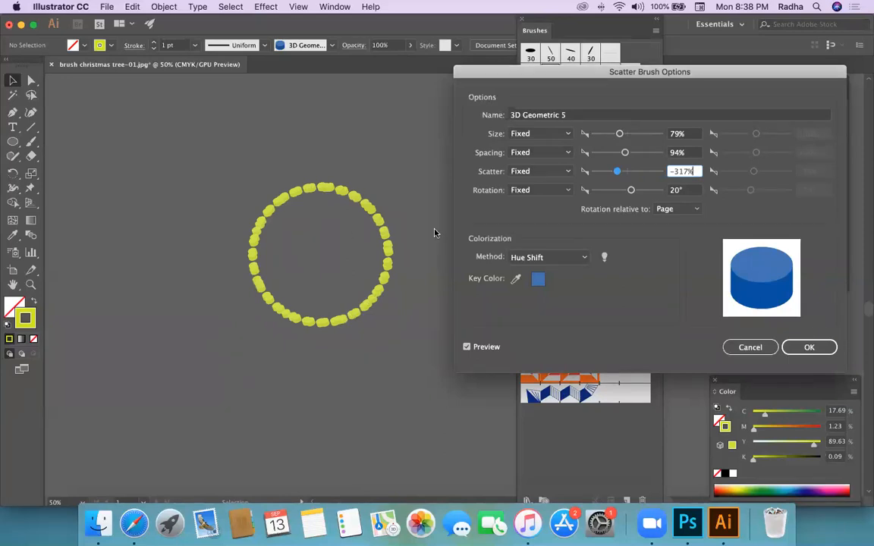
Step: Set the brush's scatter to 0% and its rotation to -137°
left_click_drag(617, 172, 629, 176)
left_click(691, 171)
type("0")
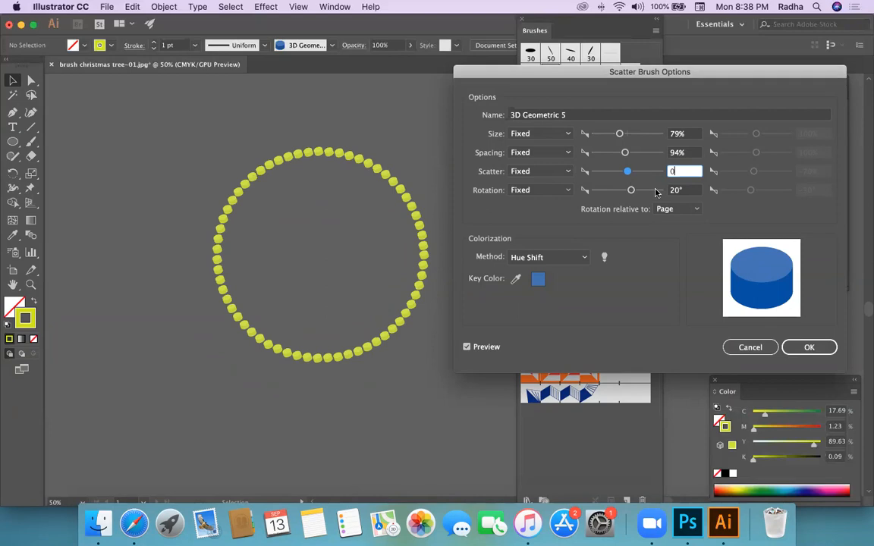
key("Tab")
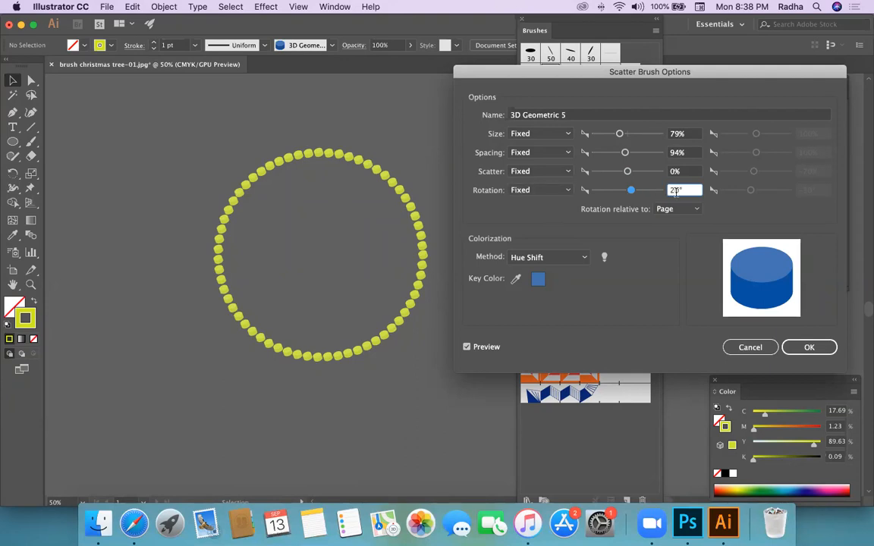
left_click_drag(631, 190, 604, 193)
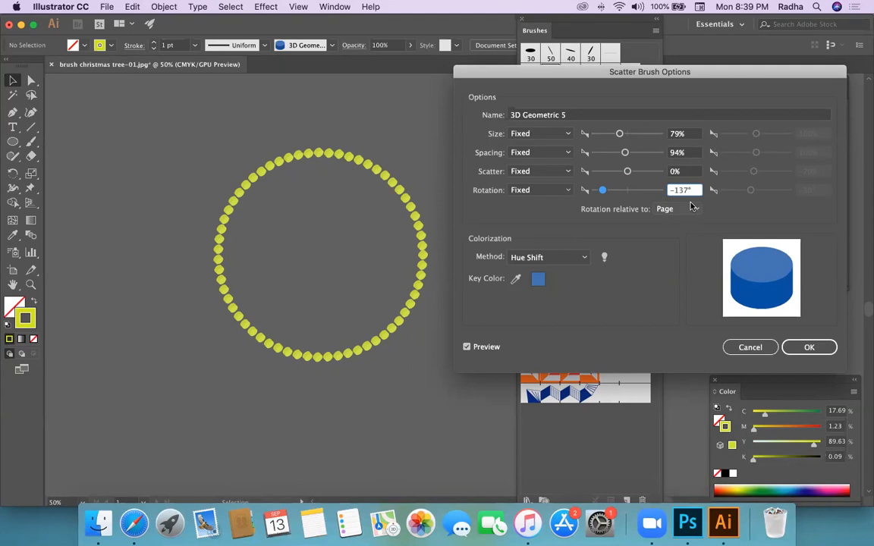
Step: Switch the brush's size, spacing, scatter and rotation all to Random
left_click(567, 135)
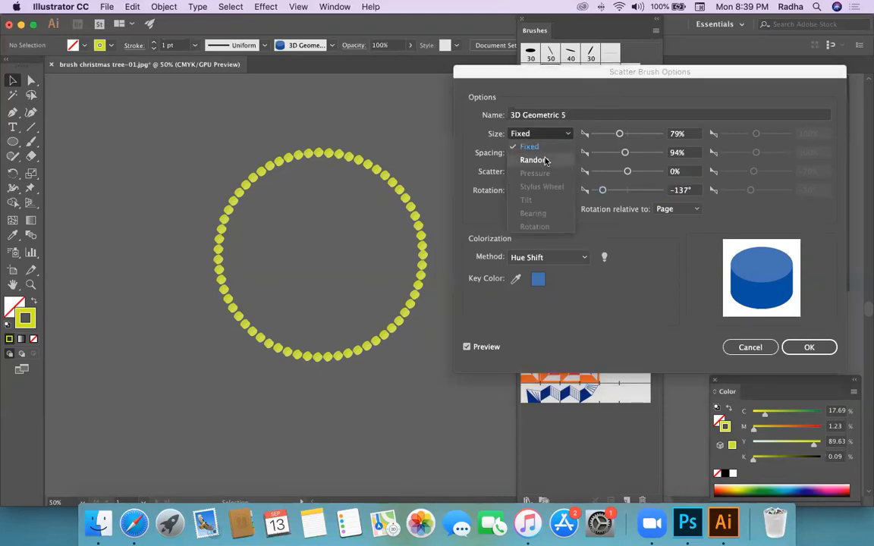
left_click(545, 159)
left_click(567, 155)
left_click(533, 179)
left_click(567, 172)
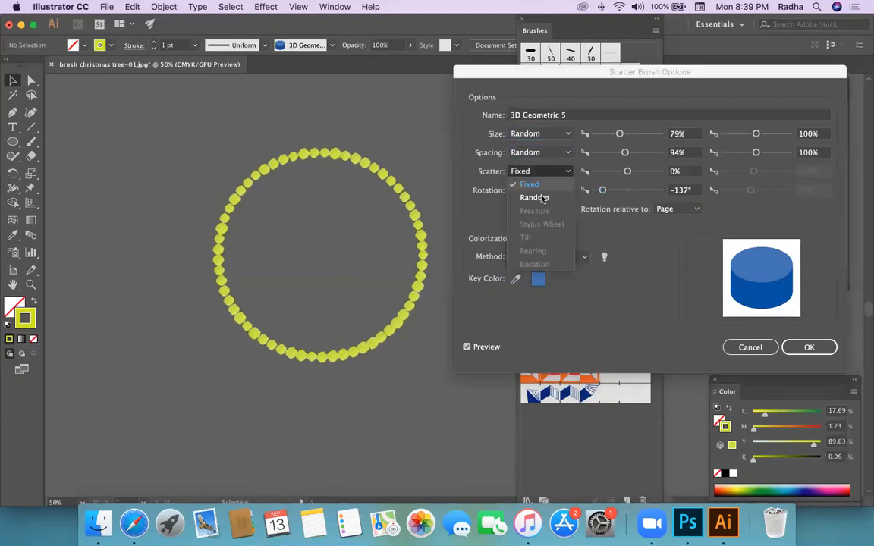
left_click(544, 198)
left_click(567, 191)
left_click(545, 217)
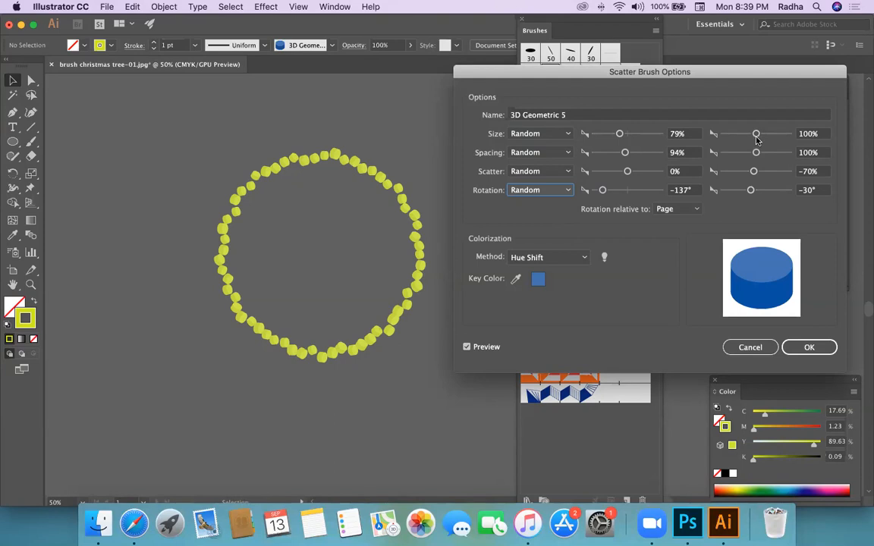
Step: Try a random size range of 38% to 203% on the scatter brush, and restore the maximum to 100%
left_click(618, 134)
left_click_drag(618, 135, 607, 137)
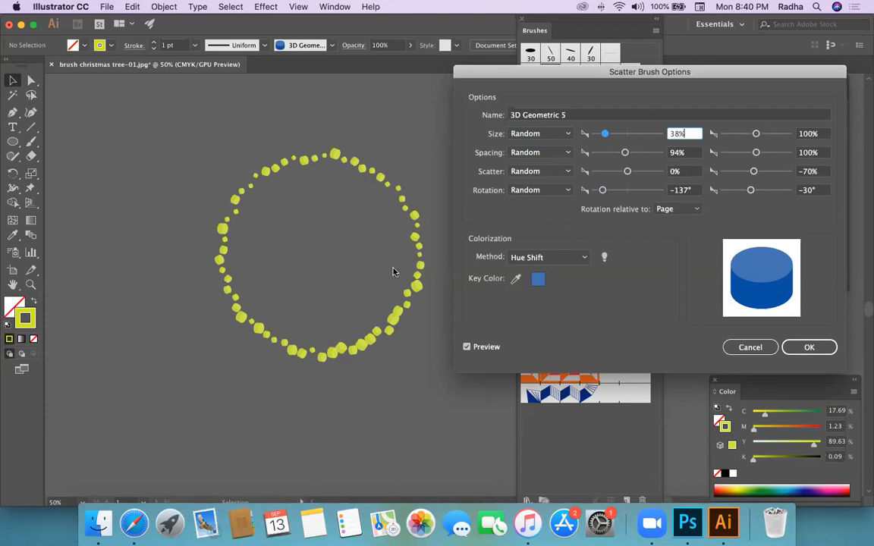
left_click(760, 136)
left_click_drag(762, 136, 763, 138)
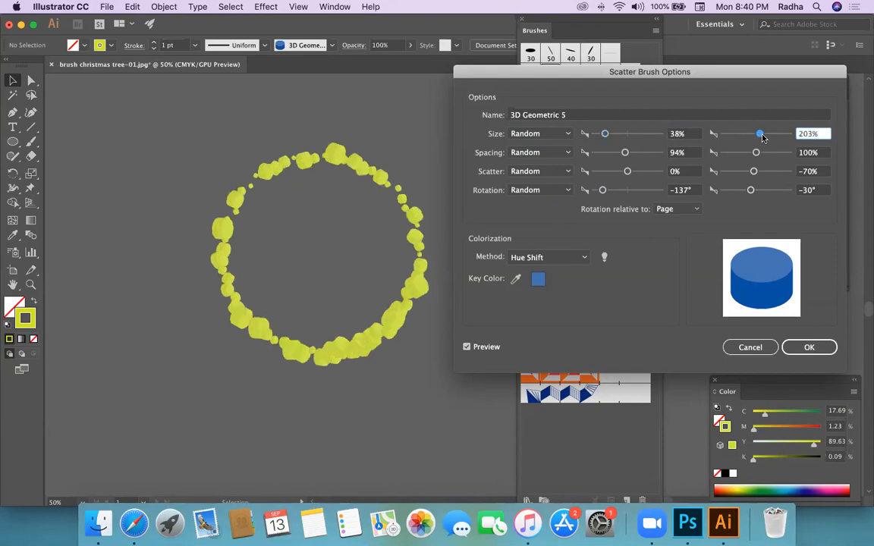
left_click_drag(762, 136, 752, 137)
type("1")
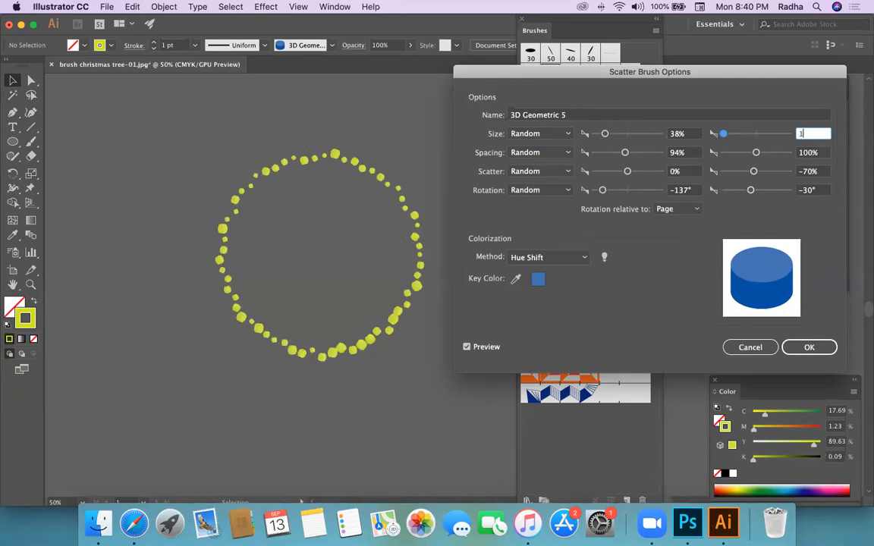
type("00")
Step: Reduce the brush's minimum random size to 10%
left_click(603, 134)
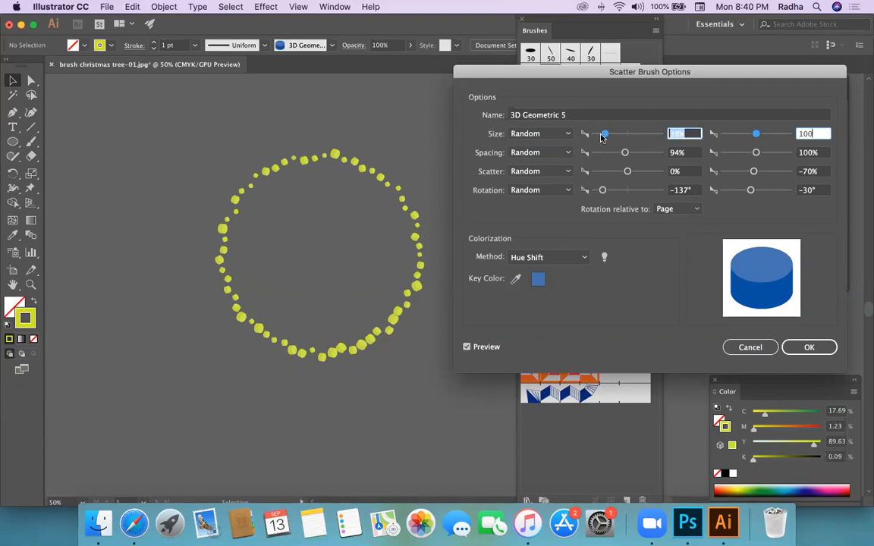
left_click_drag(602, 136, 598, 136)
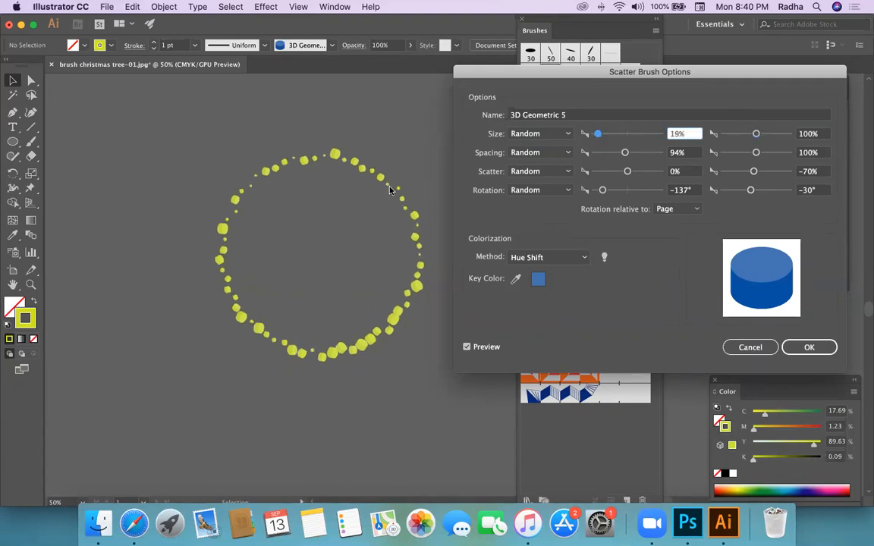
left_click_drag(598, 134, 593, 135)
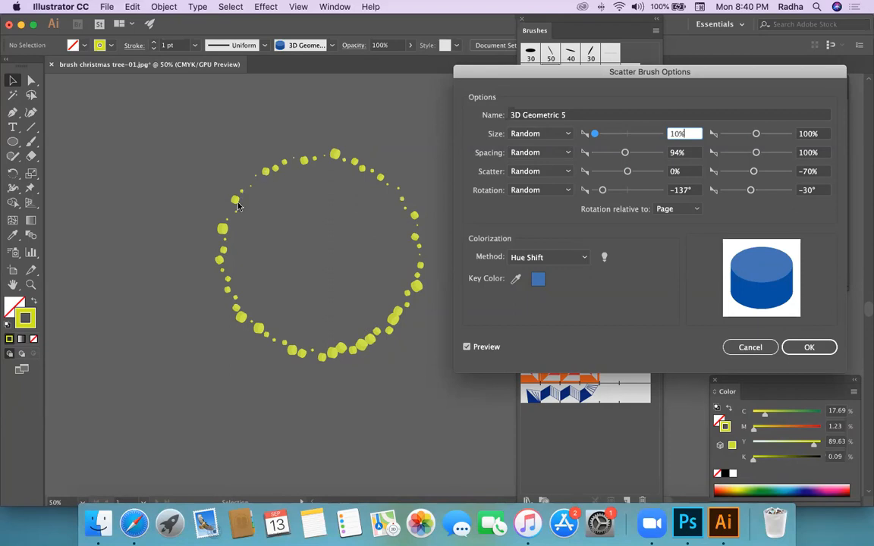
Step: Set the brush's random spacing to range from 80% to 236%
left_click(625, 152)
left_click_drag(625, 152, 621, 154)
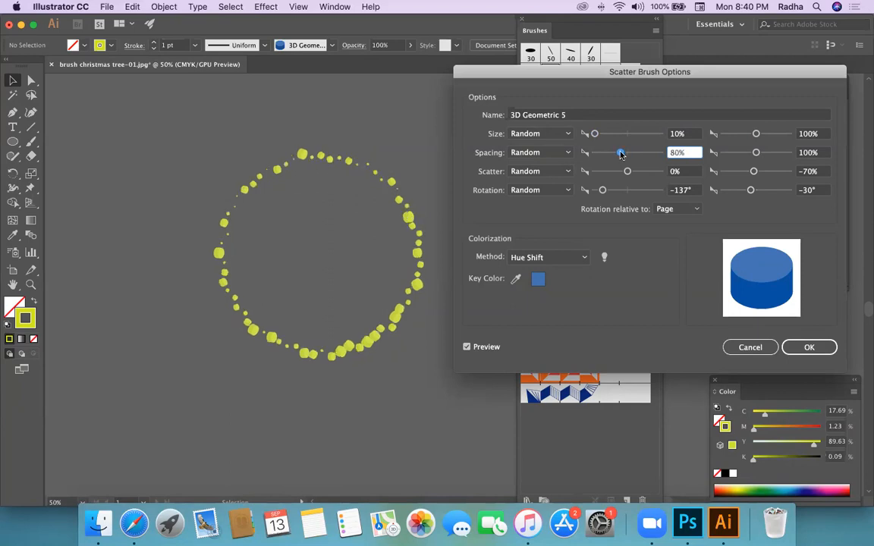
left_click_drag(757, 154, 764, 155)
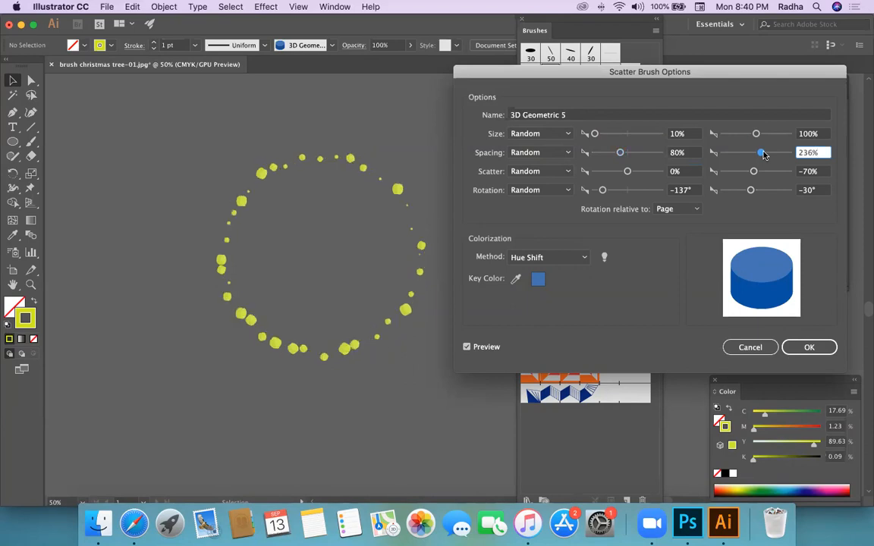
double_click(807, 153)
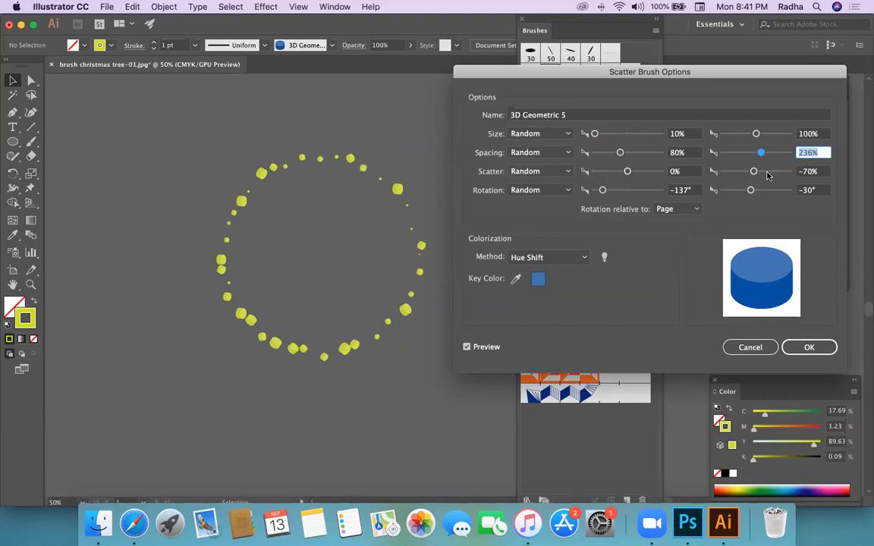
Step: Widen the brush's random scatter range to -678% minimum and 888% maximum
mouse_move(626, 172)
left_mouse_down()
mouse_move(610, 172)
mouse_move(620, 172)
left_mouse_up()
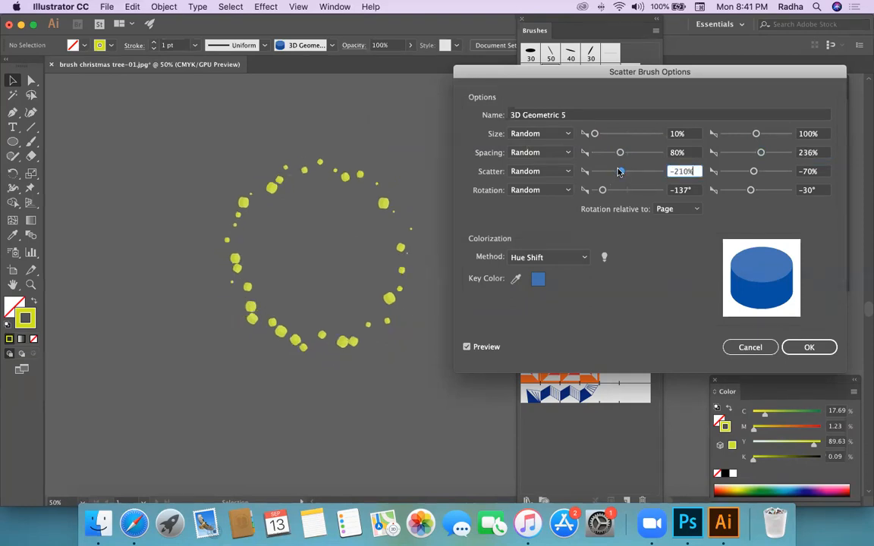
left_click(754, 172)
left_click_drag(754, 173, 763, 172)
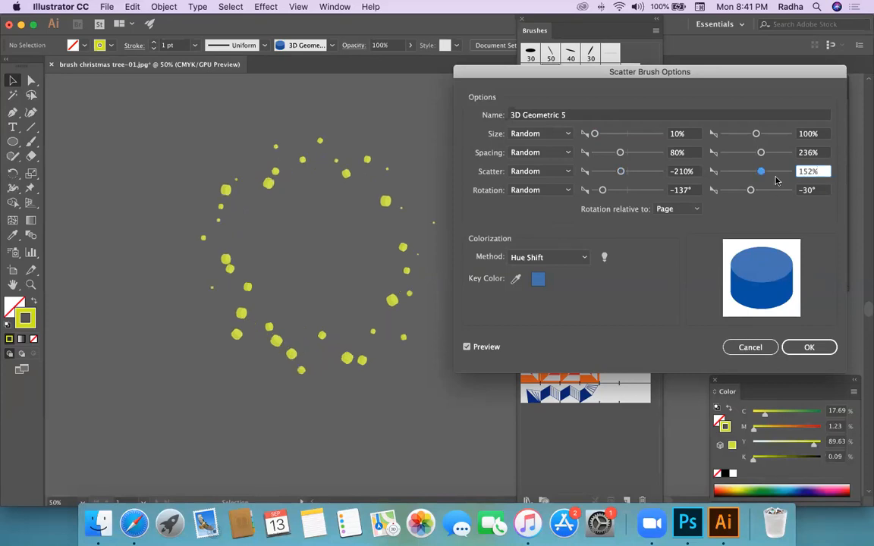
left_click_drag(763, 173, 787, 174)
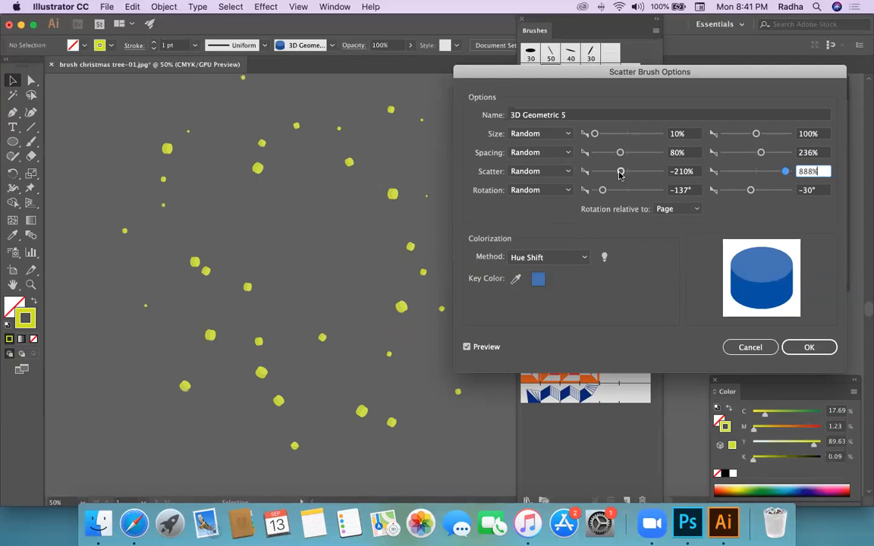
left_click_drag(621, 173, 605, 174)
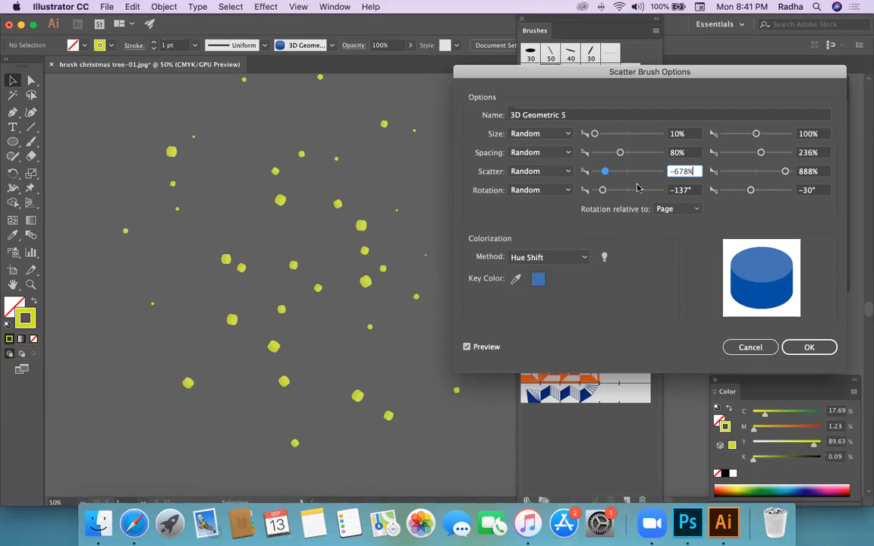
Step: Set the random rotation range to -36° through 111° and apply the scatter brush options
left_click(567, 191)
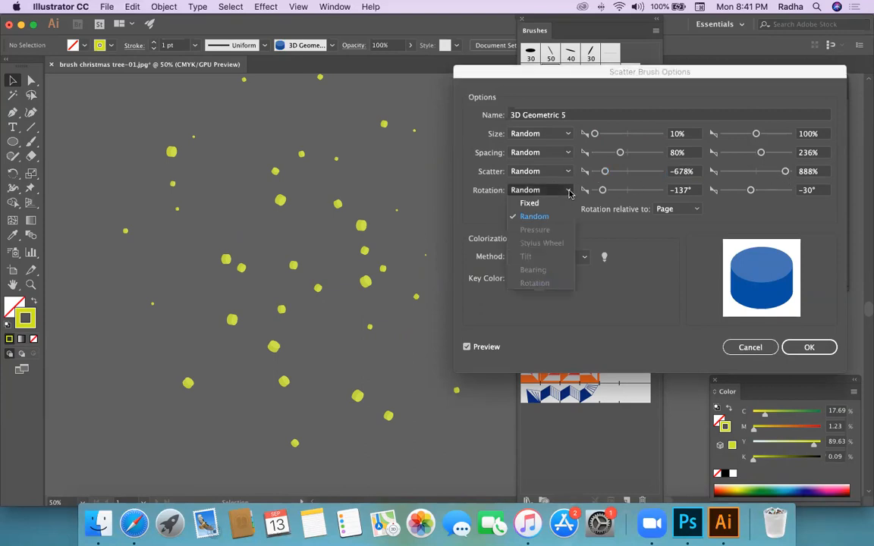
left_click(641, 245)
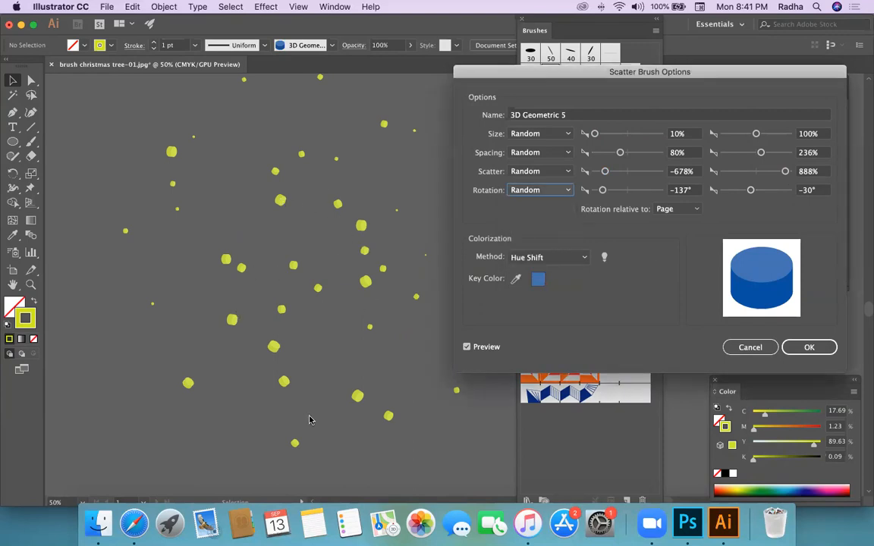
left_click(750, 191)
left_click_drag(602, 190, 623, 192)
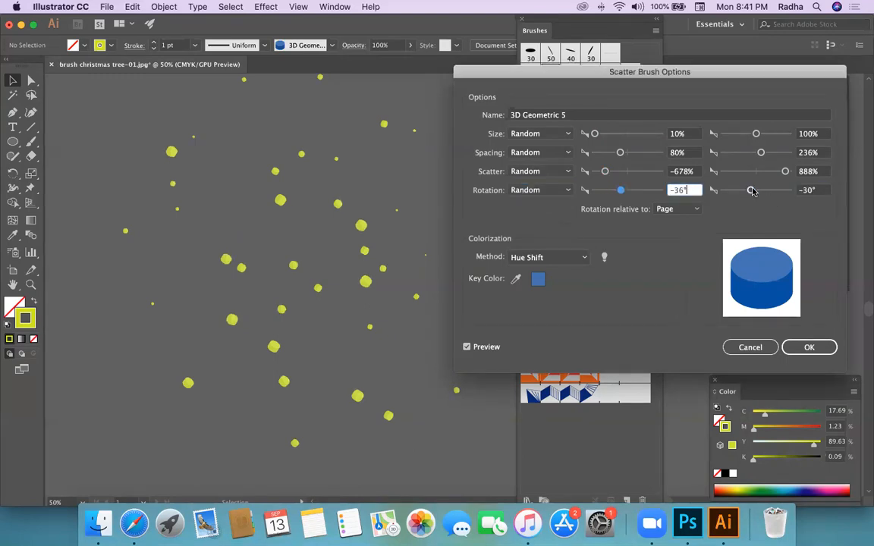
left_click_drag(750, 190, 777, 191)
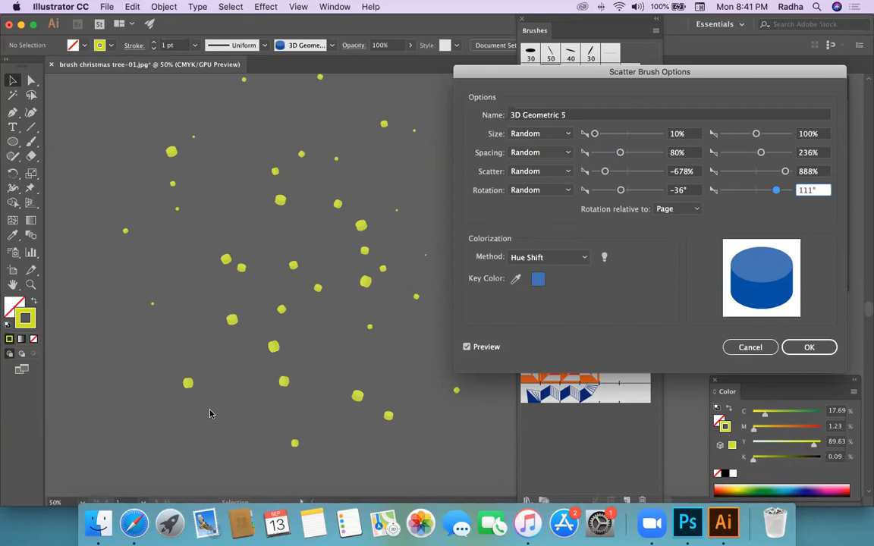
left_click(810, 346)
left_click(442, 282)
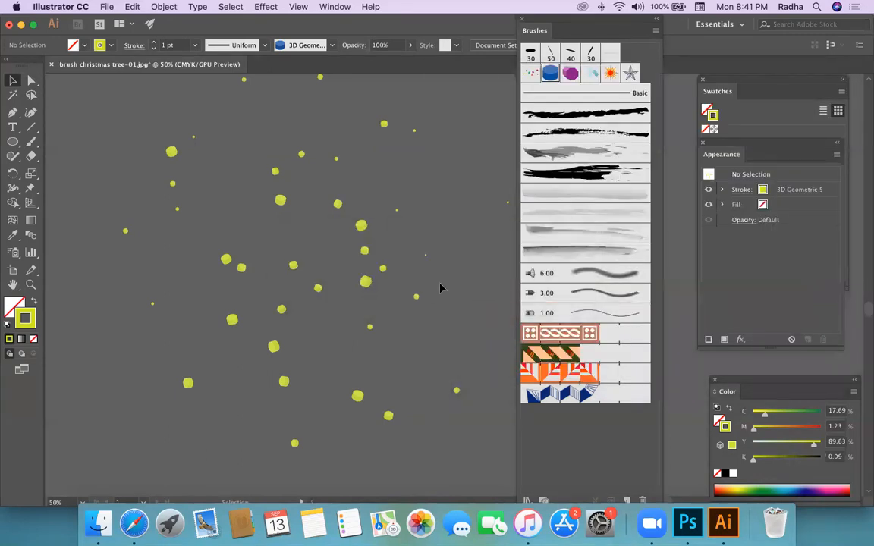
Step: Move the circle to a clearer spot on the pasteboard and apply the Confetti scatter brush to its stroke
scroll(441, 288, "down", 1)
left_click_drag(387, 289, 224, 311)
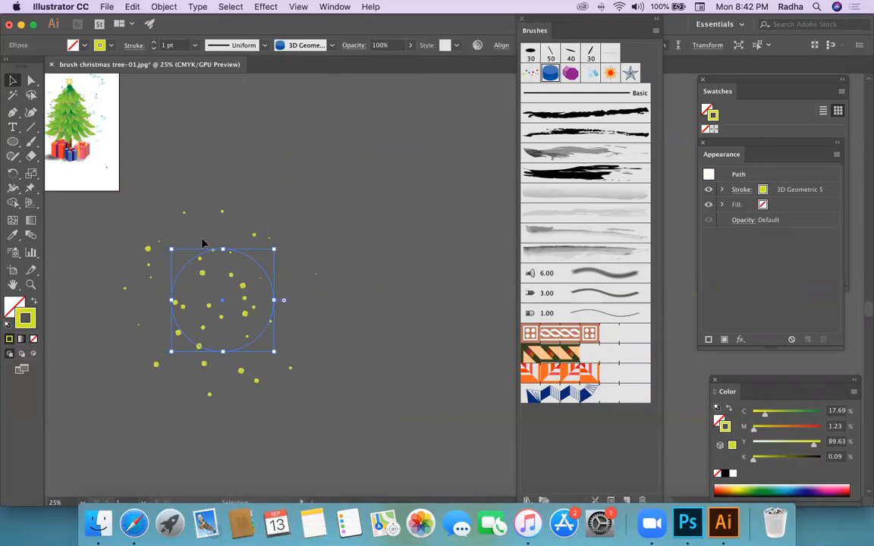
left_click_drag(244, 292, 393, 219)
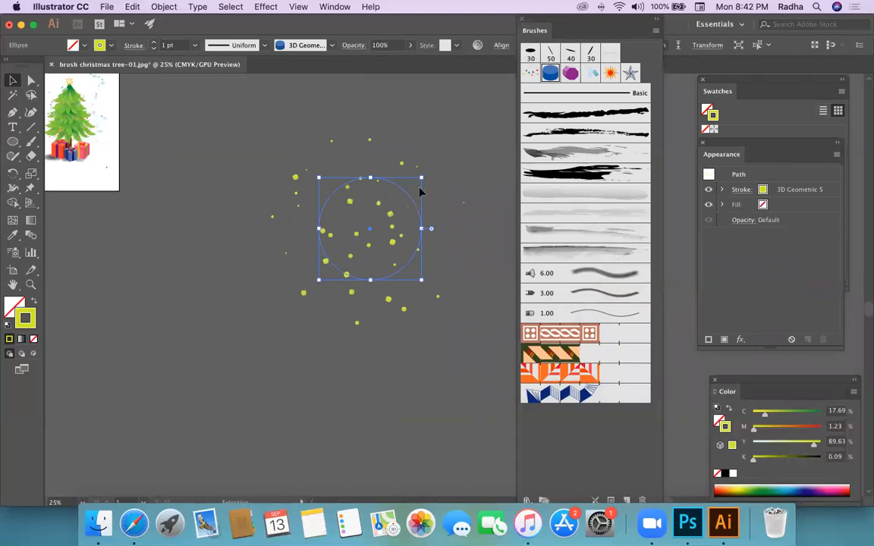
left_click(531, 73)
left_click(437, 162)
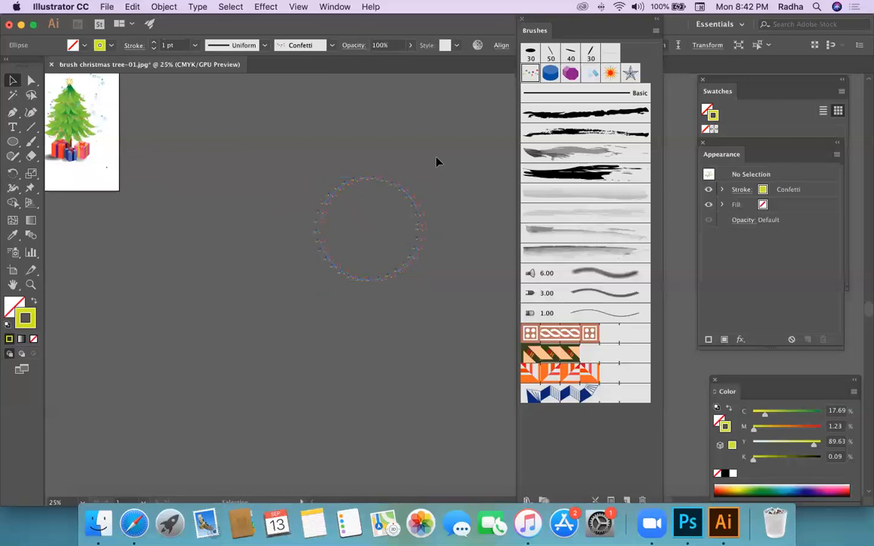
Step: Set the Confetti brush's rotation relative to Path on the circle and apply the brush options
key("super+plus")
key("super+plus")
key("super+plus")
key("super+plus")
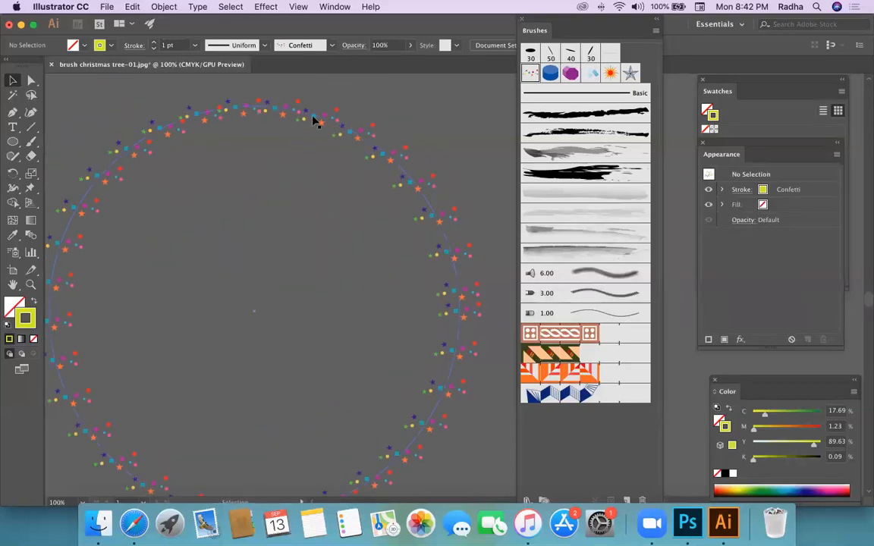
left_click(283, 103)
key("super+plus")
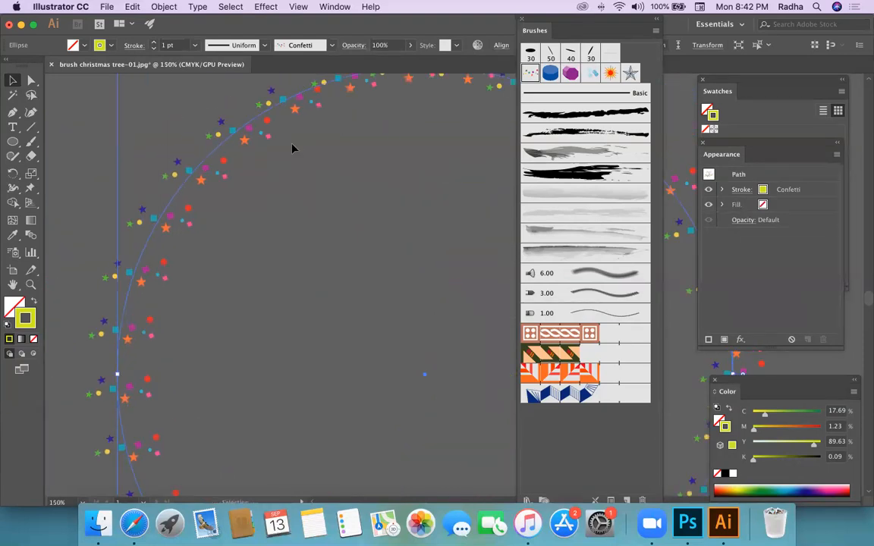
double_click(530, 73)
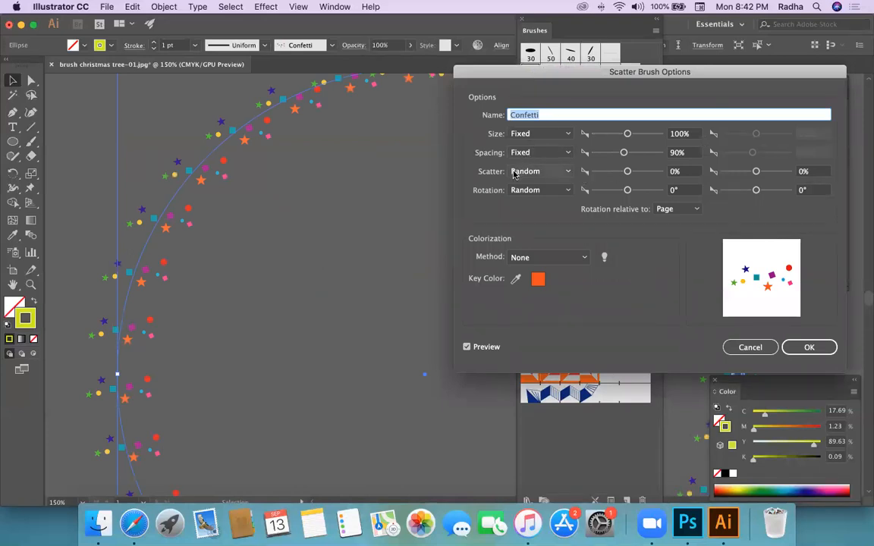
left_click(698, 210)
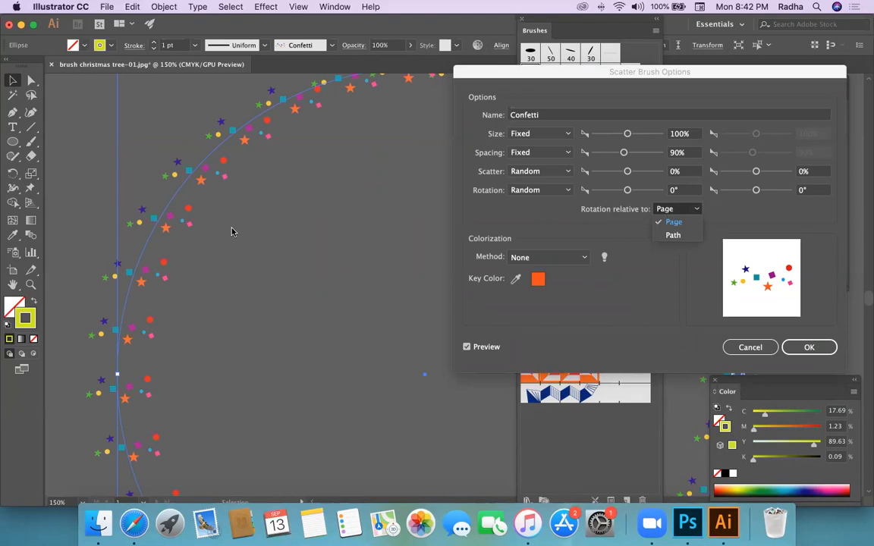
left_click(720, 219)
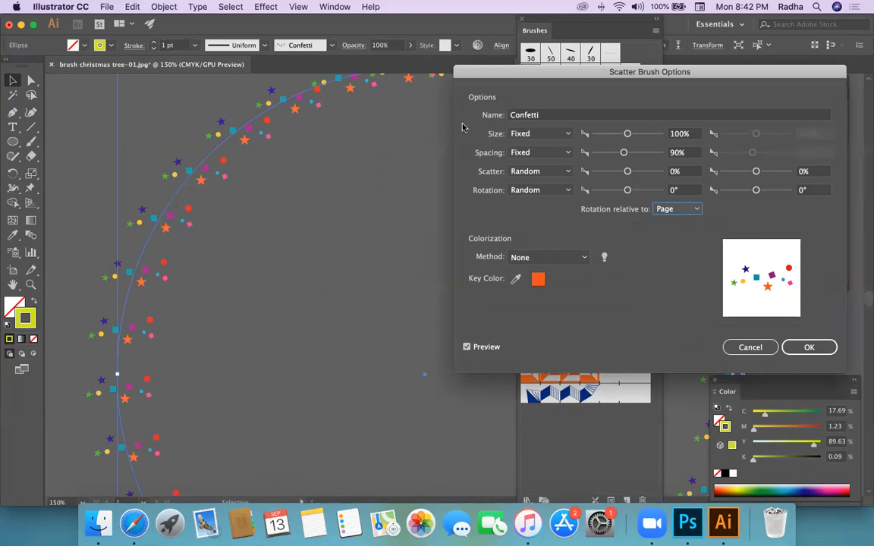
left_click(677, 209)
left_click(673, 235)
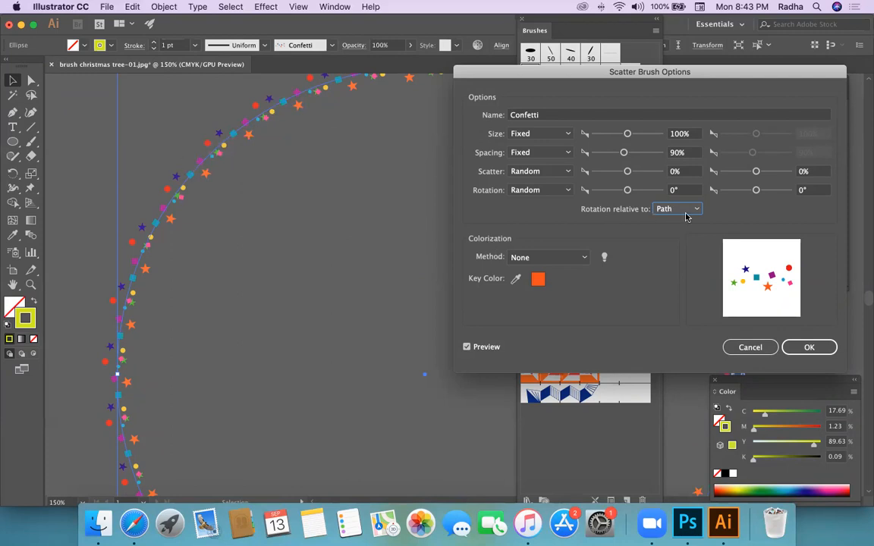
left_click(808, 348)
left_click(391, 282)
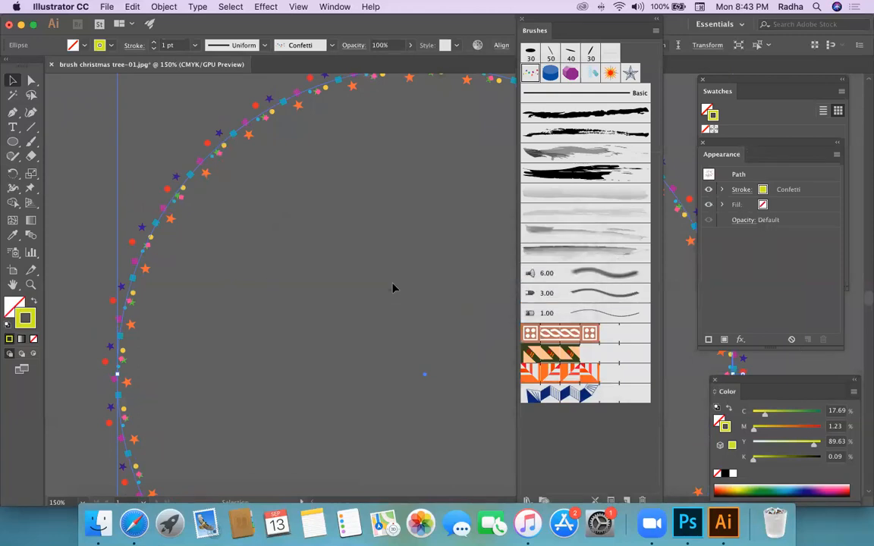
Step: Apply the Deco Triangles pattern brush to the circle's stroke and deselect it
key("super+minus")
key("super+minus")
key("super+minus")
scroll(393, 288, "right", 5)
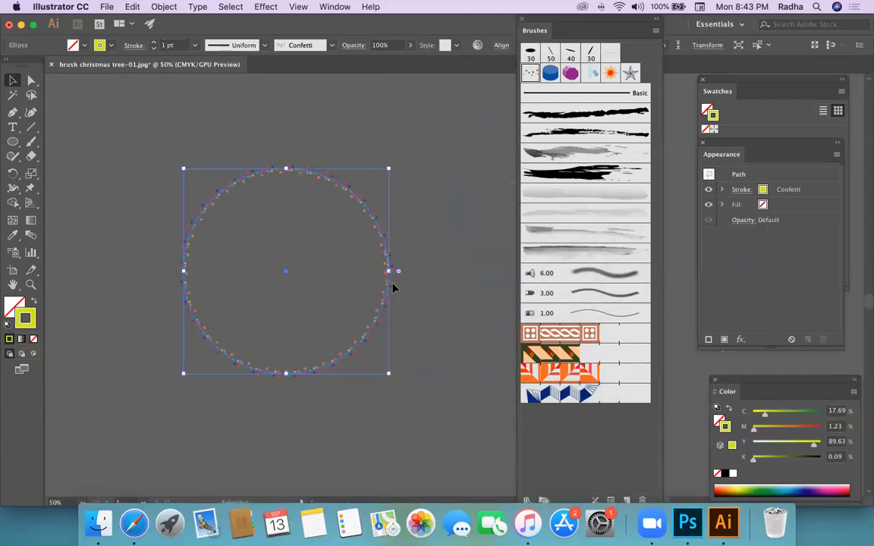
left_click(415, 183)
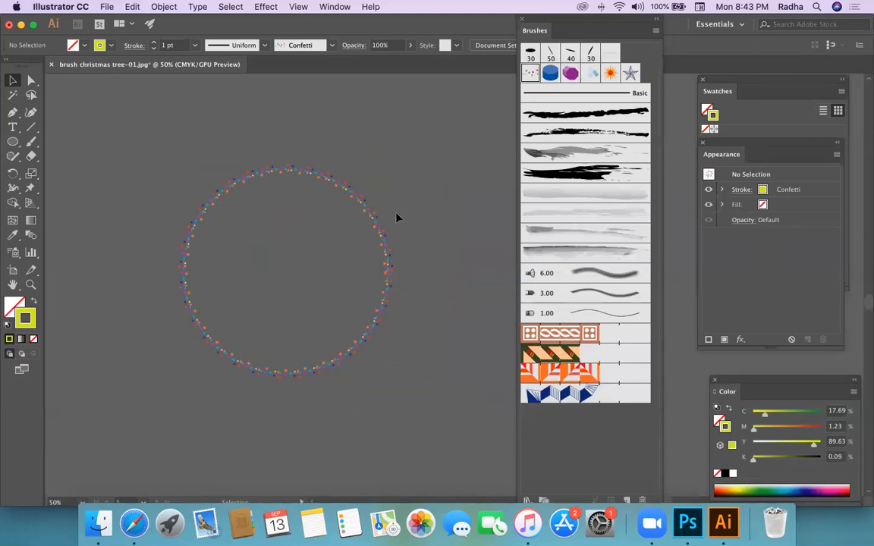
left_click(331, 184)
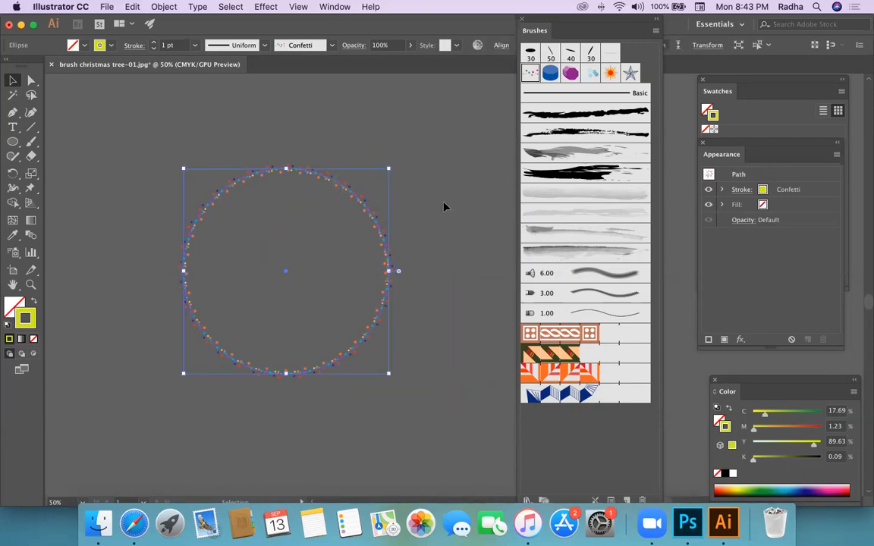
left_click(402, 217)
left_click(372, 229)
left_click(559, 371)
left_click(455, 356)
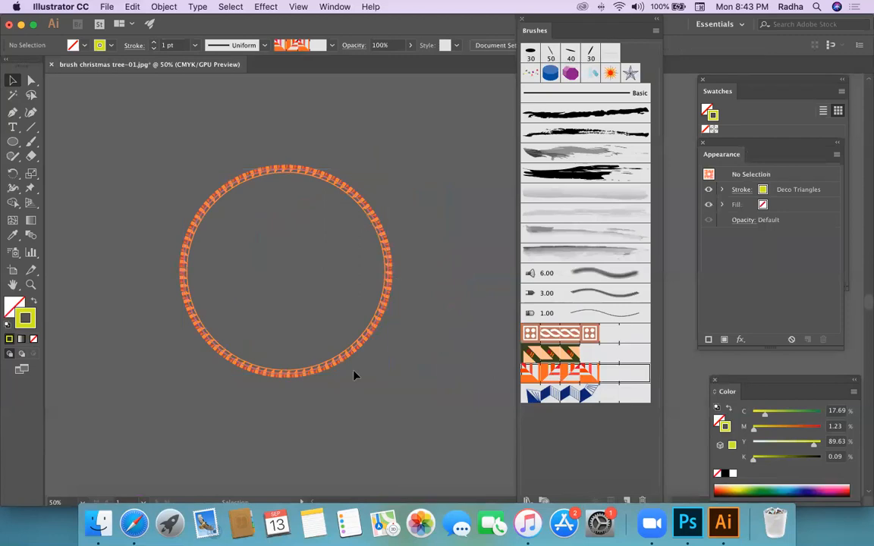
Step: Move the Christmas tree image off the artboard onto the pasteboard to its right
scroll(56, 277, "left", 10)
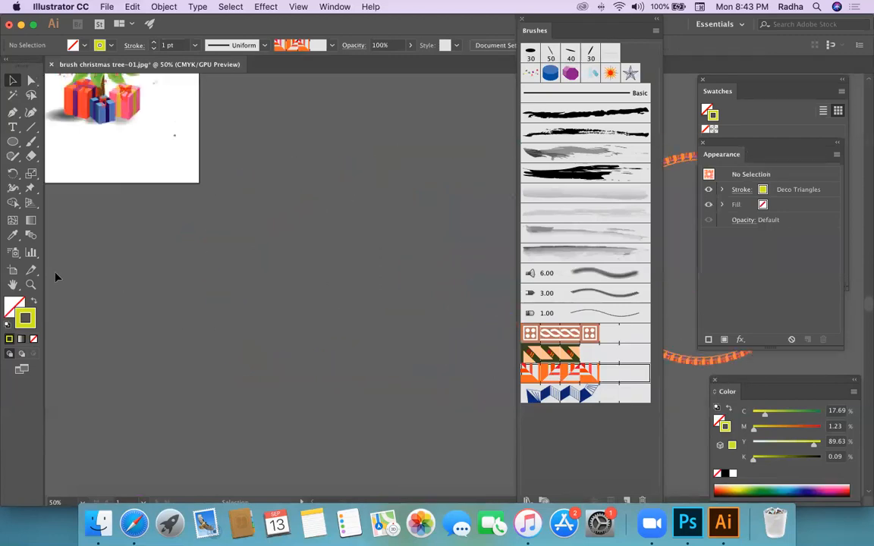
key("super+minus")
scroll(55, 277, "up", 3)
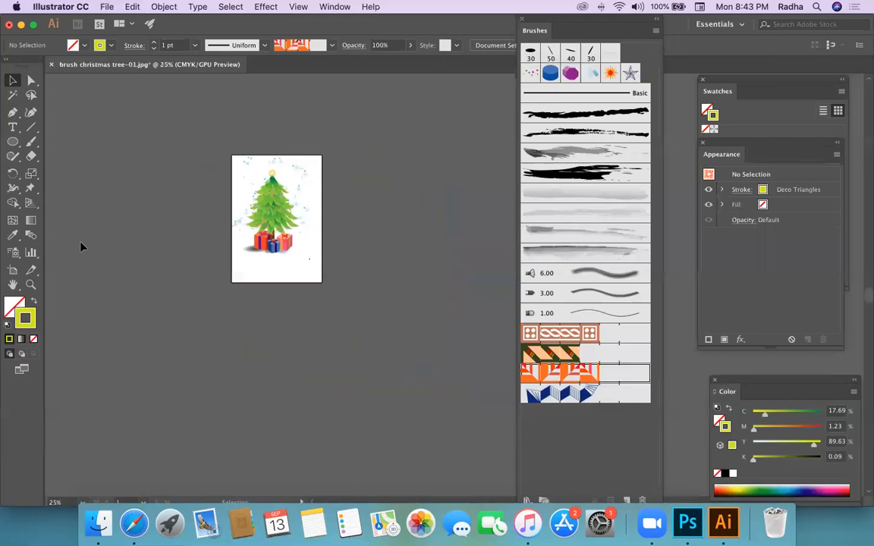
left_click_drag(272, 208, 403, 215)
Step: Draw a rectangle that matches the edges of the empty artboard
key("p")
key("super+plus")
left_click_drag(12, 141, 46, 139)
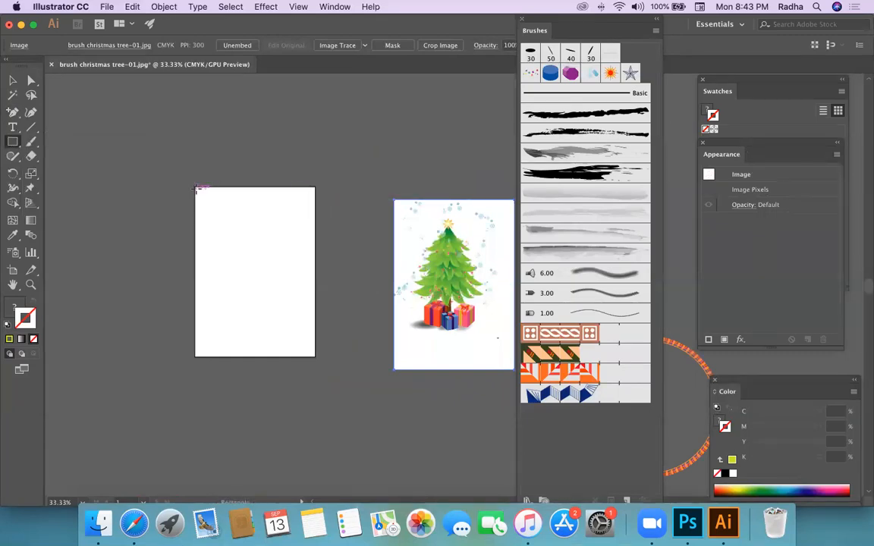
left_click_drag(195, 185, 315, 357)
left_click(12, 79)
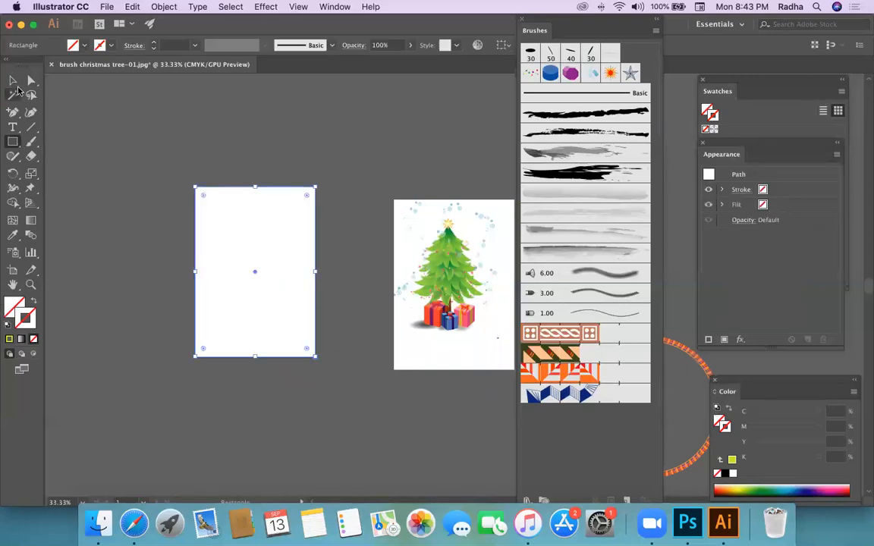
Step: Set the artboard rectangle's stroke colour to red #B20F1B and apply the Deco Triangles pattern brush to it
double_click(30, 320)
left_click(691, 127)
left_click(821, 90)
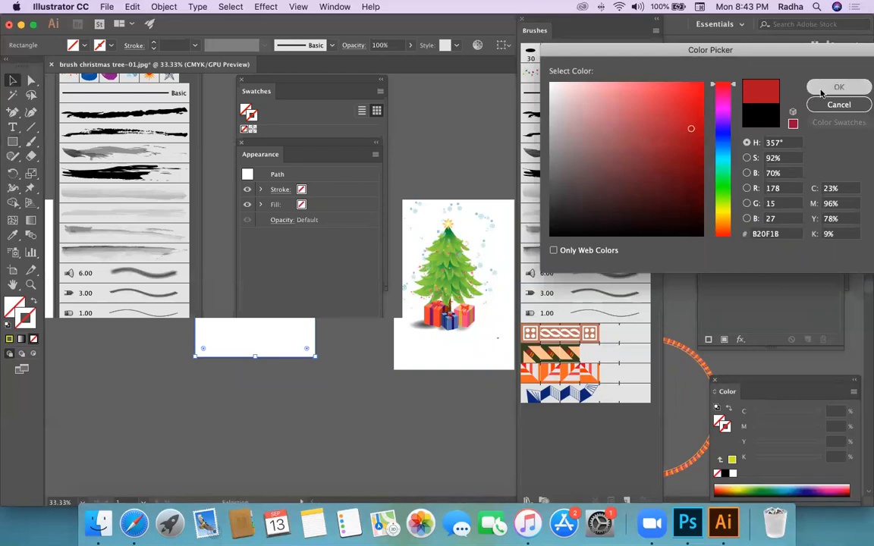
left_click(562, 372)
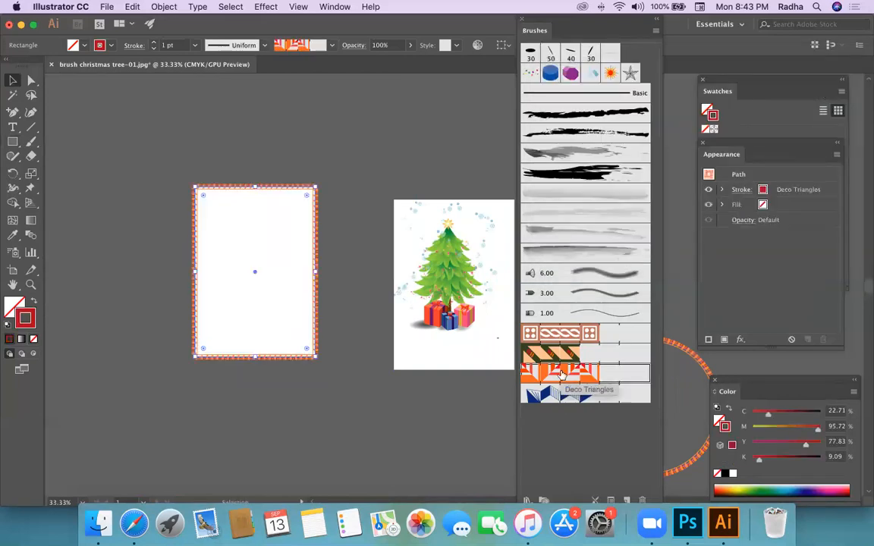
left_click(338, 349)
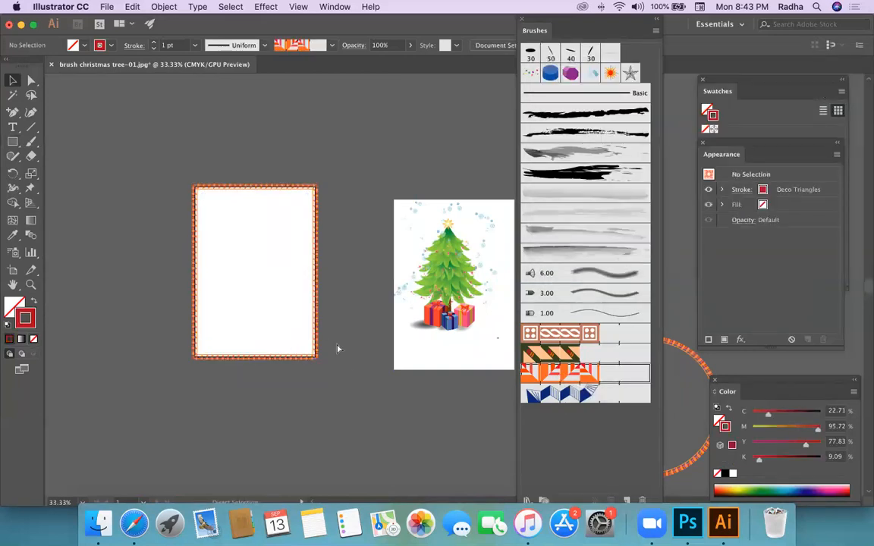
Step: Examine the stroke alignment options for the patterned border and close the stroke settings
key("super+equal")
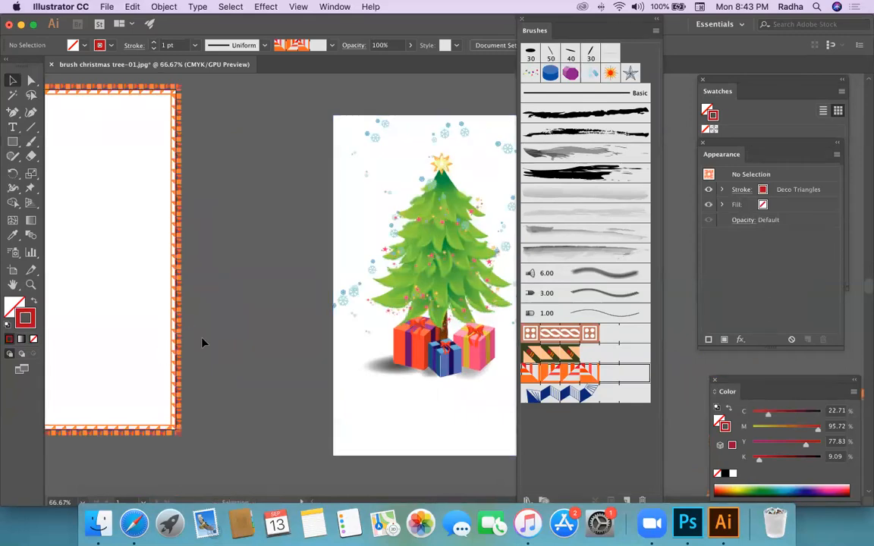
scroll(201, 343, "left", 5)
scroll(201, 343, "up", 1)
left_click(216, 108)
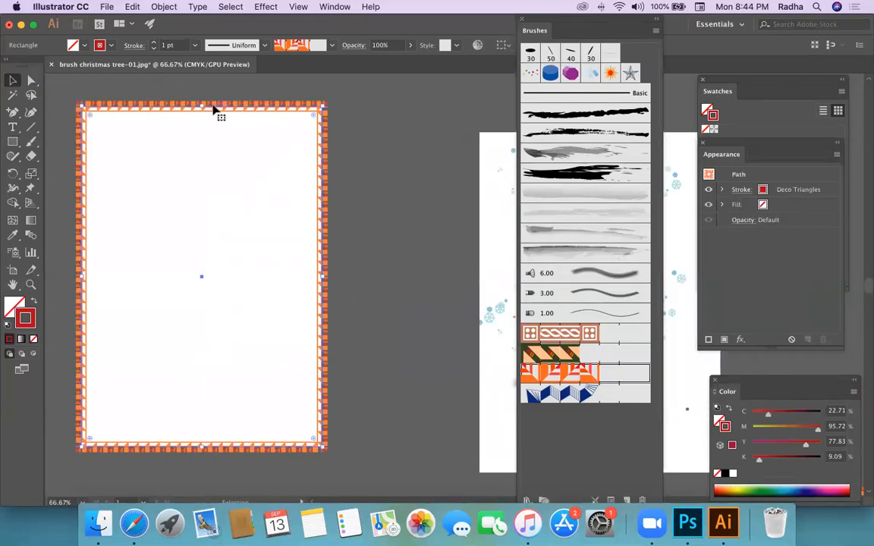
left_click(339, 10)
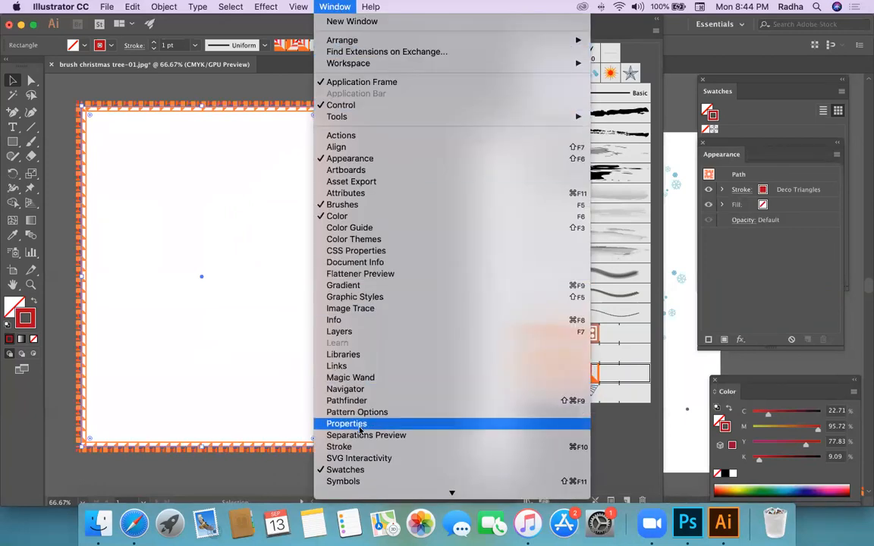
mouse_move(352, 492)
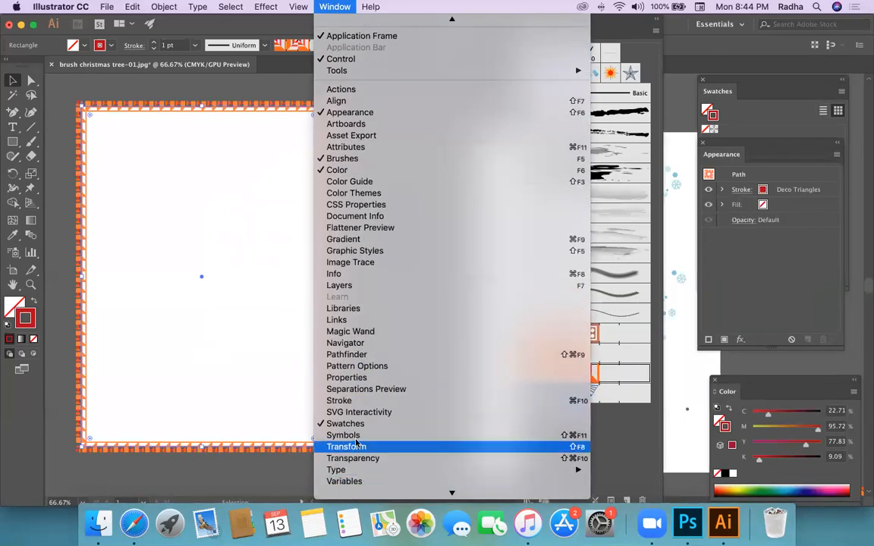
left_click(347, 400)
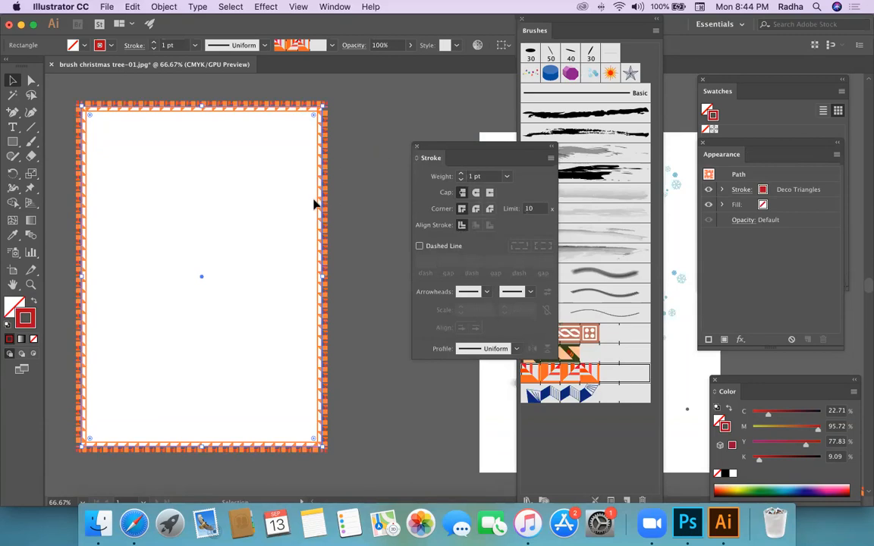
left_click(361, 185)
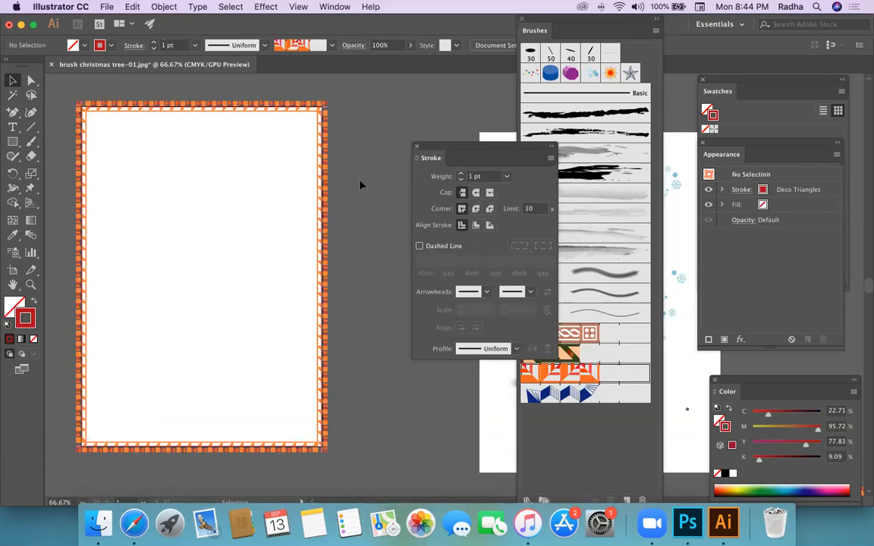
left_click(417, 145)
Step: Scale the border rectangle down slightly, nudge it down and right, and pull in its left edge to fit the pattern inside the artboard
left_click(326, 187)
mouse_move(323, 104)
left_mouse_down()
mouse_move(315, 113)
mouse_move(280, 113)
left_mouse_up()
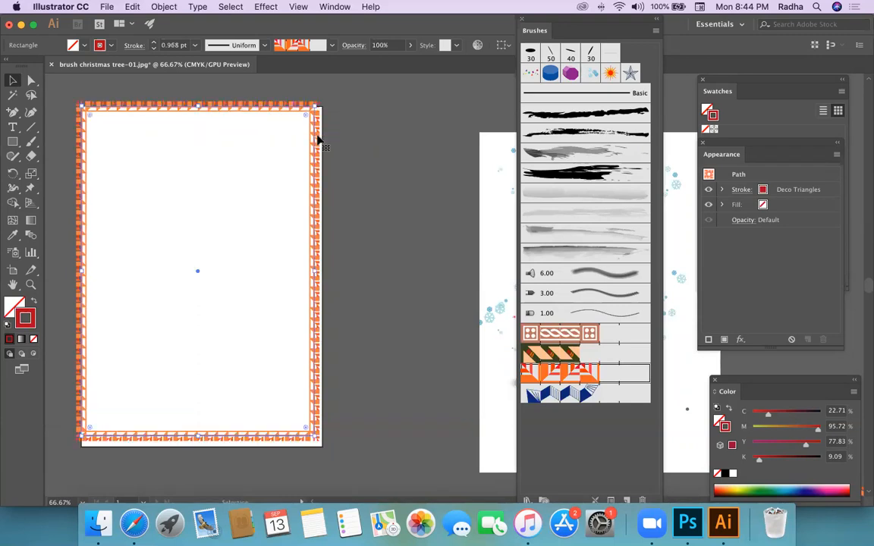
key("Down")
key("Down")
key("Down")
key("Down")
key("Down")
key("Down")
key("Down")
key("Down")
key("Down")
key("Down")
key("Down")
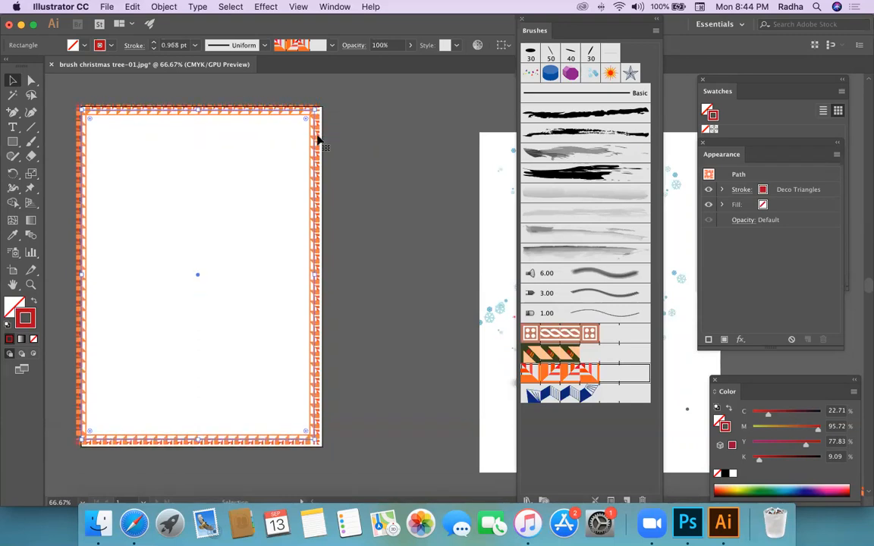
key("Down")
key("Right")
key("Right")
key("Right")
key("Right")
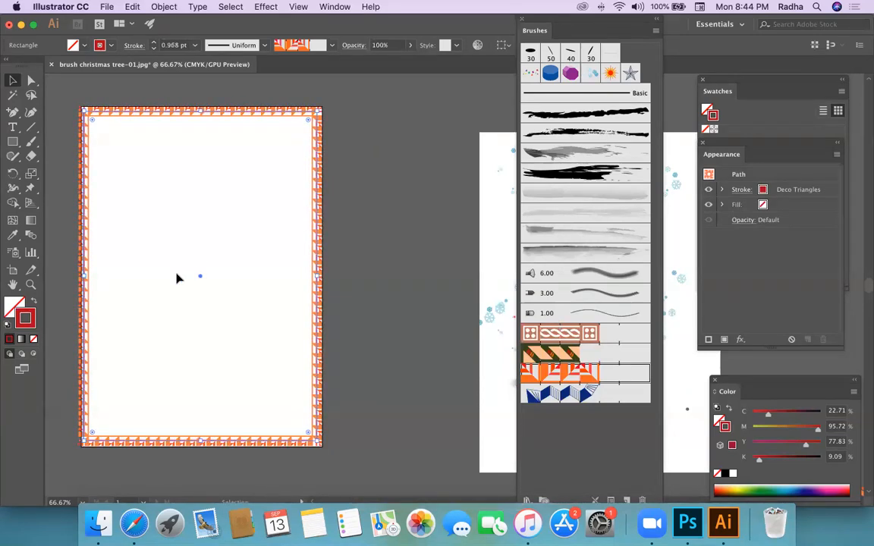
left_click_drag(85, 275, 85, 275)
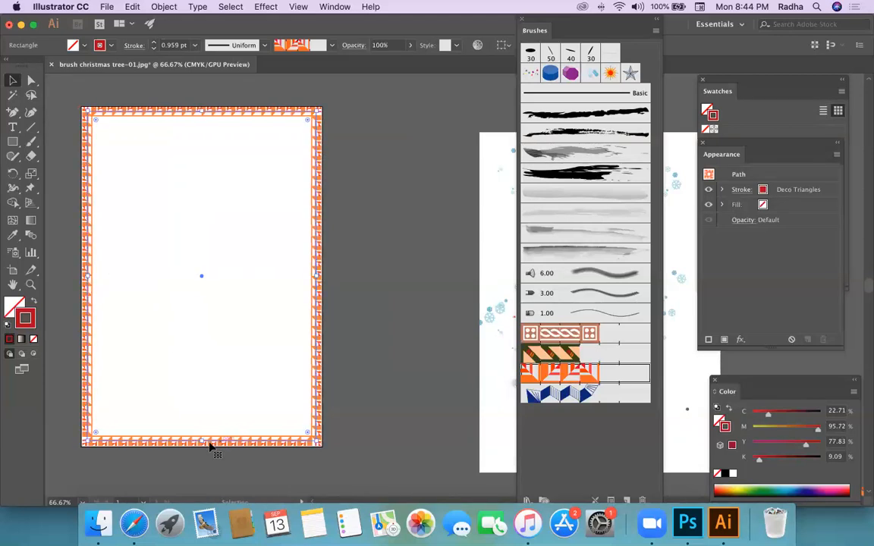
left_click(336, 427)
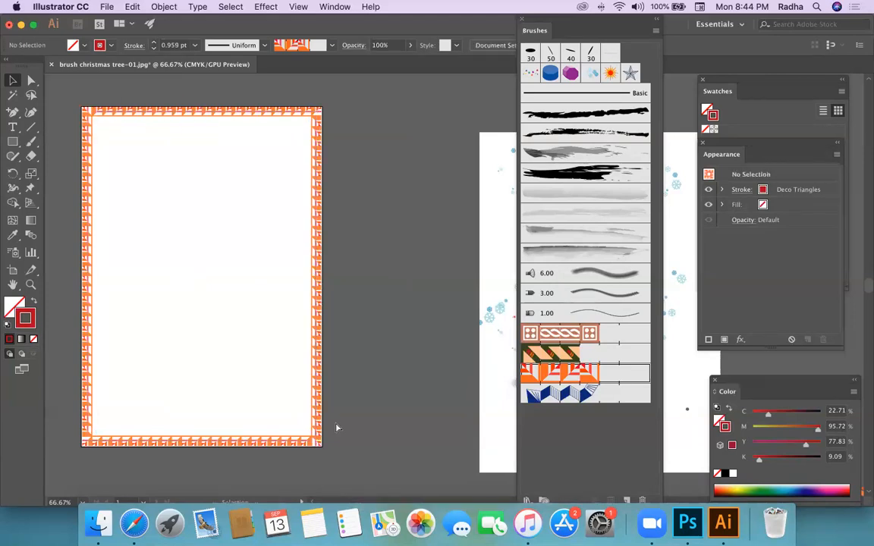
Step: Try the other pattern brushes on the border rectangle, settle on Accordian Fold, and deselect it
key("super+minus")
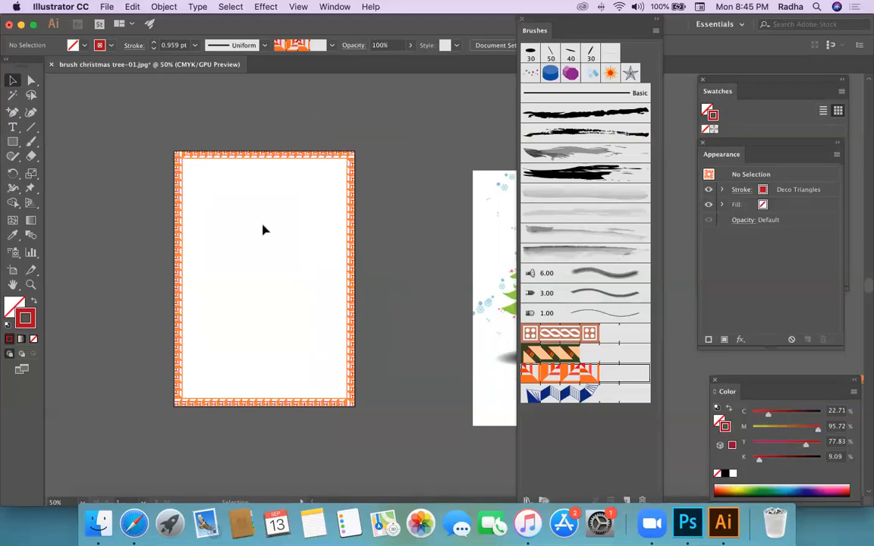
left_click(351, 256)
left_click(560, 334)
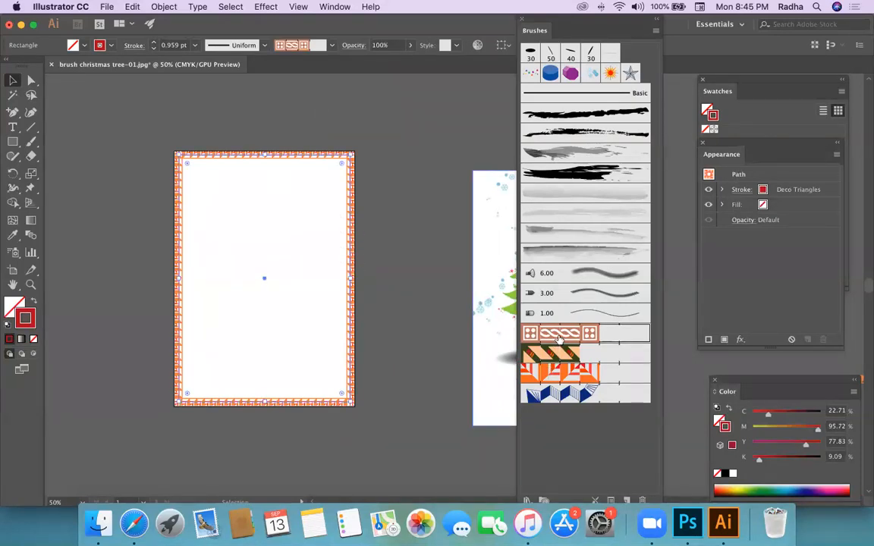
left_click(558, 354)
left_click(558, 372)
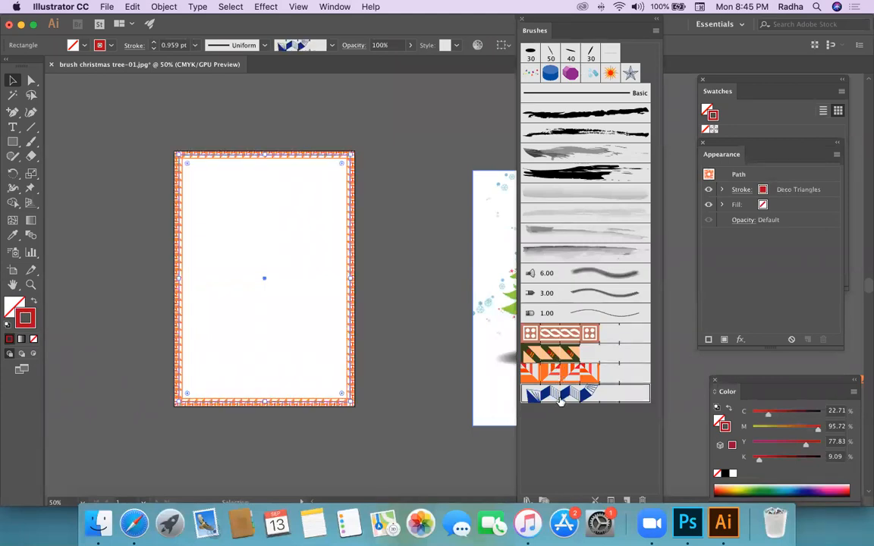
left_click(560, 395)
left_click(404, 396)
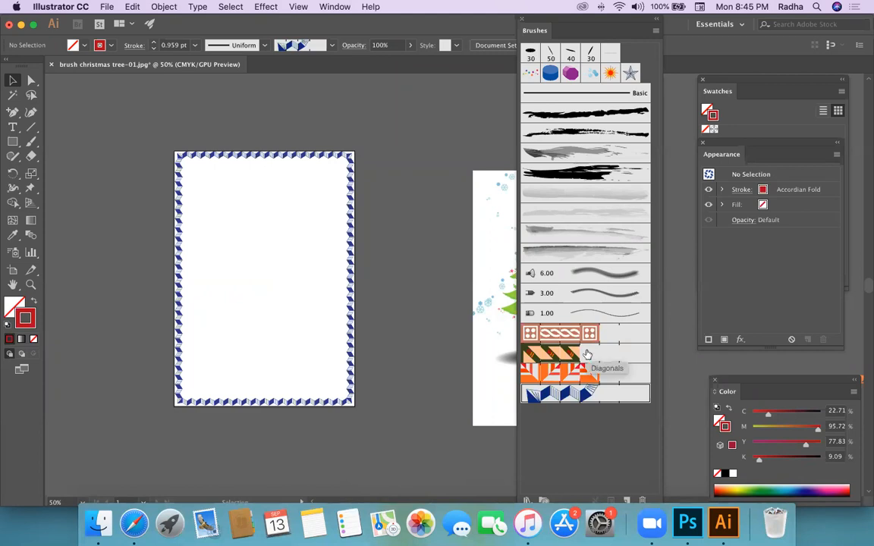
Step: Draw a small tall, narrow ellipse on the pasteboard below the artboard and swap its stroke and fill for a solid red shape
scroll(390, 325, "down", 1)
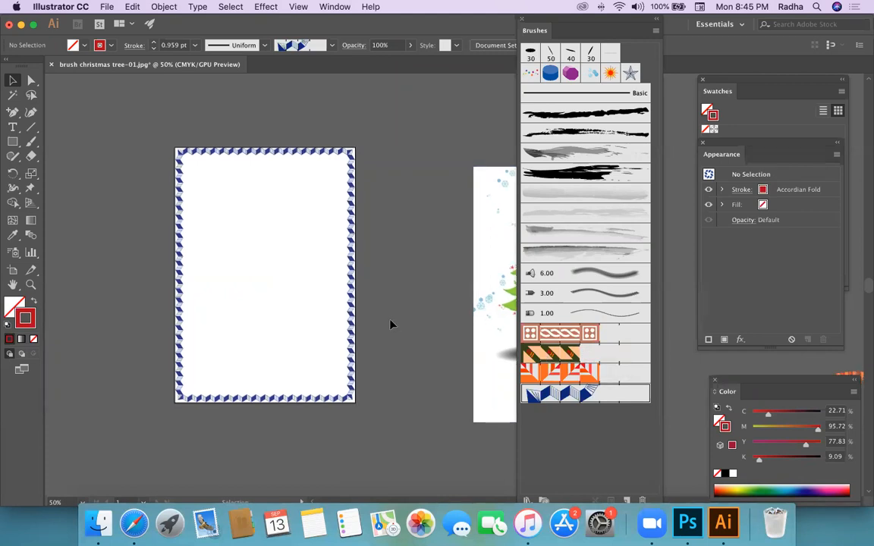
scroll(391, 324, "down", 10)
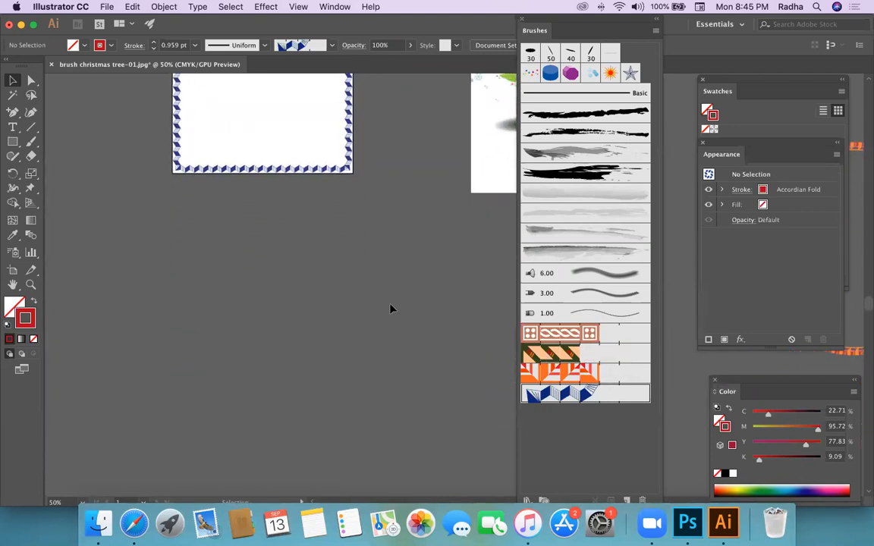
left_click(13, 141)
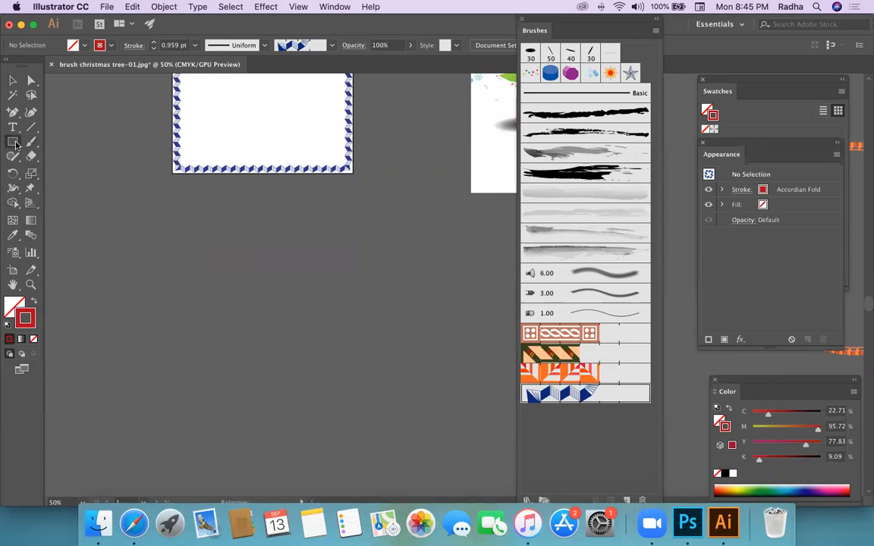
left_click_drag(43, 176, 53, 185)
left_click_drag(13, 141, 60, 170)
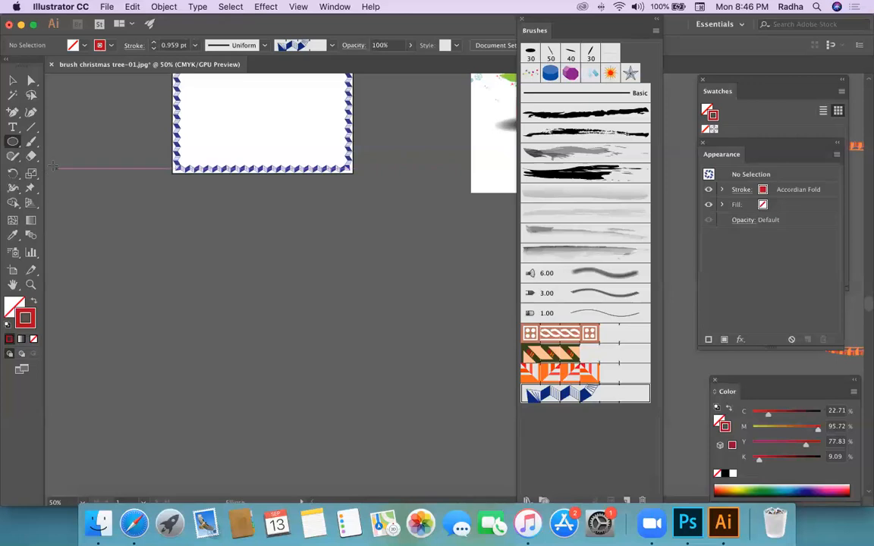
left_click_drag(13, 141, 60, 175)
left_click_drag(341, 270, 352, 297)
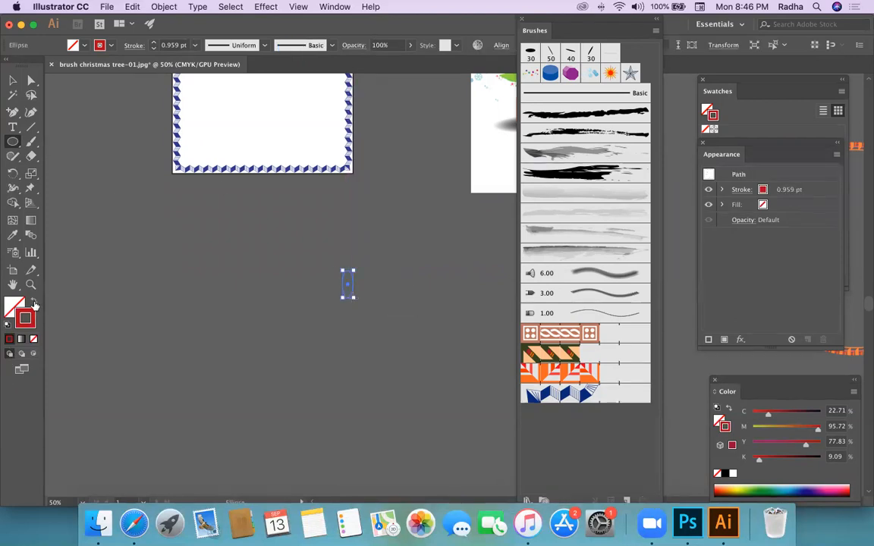
left_click(34, 303)
left_click(13, 82)
left_click(293, 318)
Step: Convert the red ellipse's top and bottom anchor points into sharp corners with the Curvature tool to form a petal
key("super+plus")
key("super+plus")
key("super+plus")
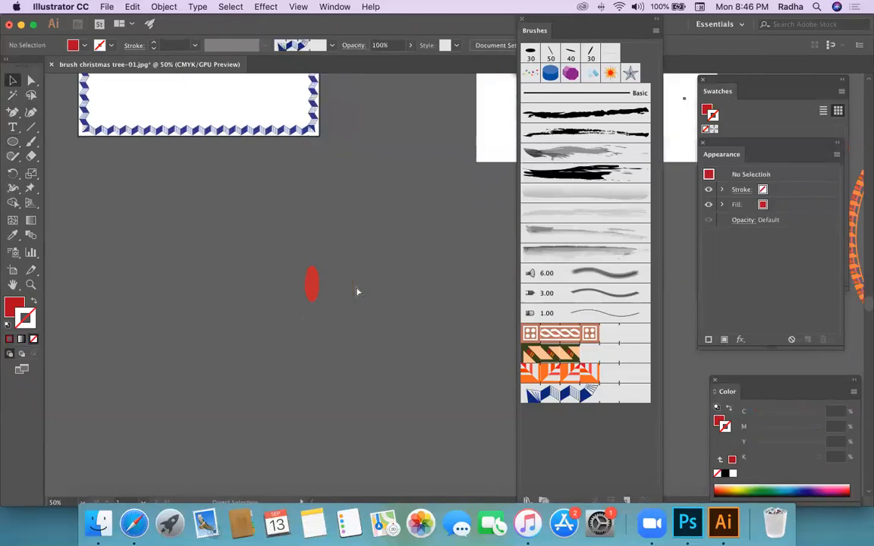
scroll(357, 288, "left", 2)
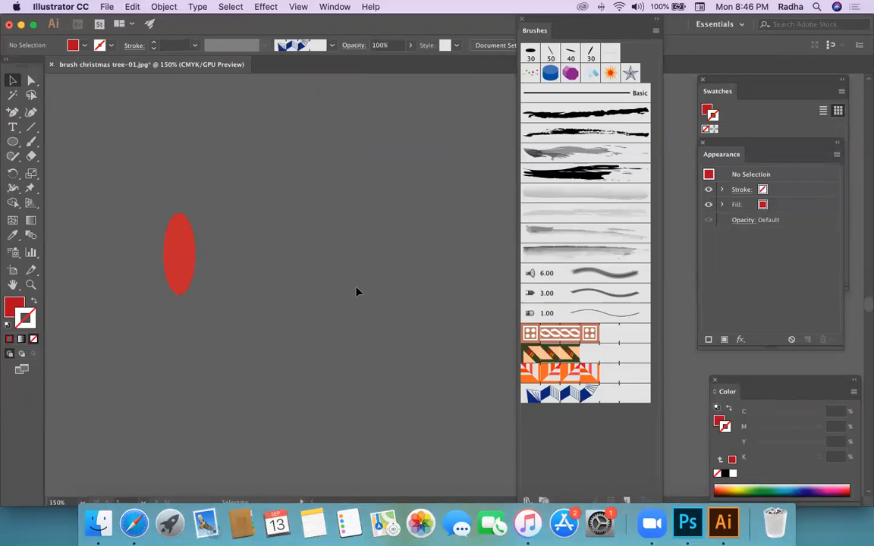
left_click(180, 258)
left_click(31, 80)
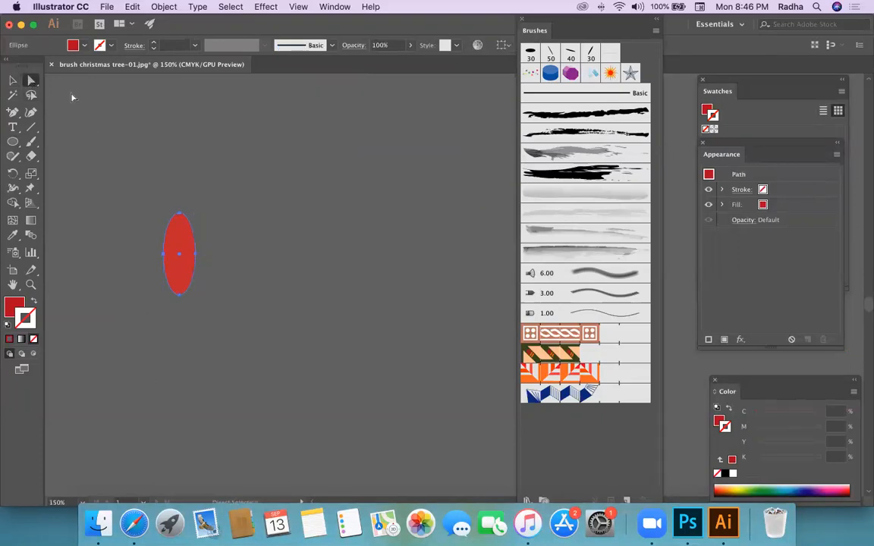
left_click(179, 214)
left_click(30, 112)
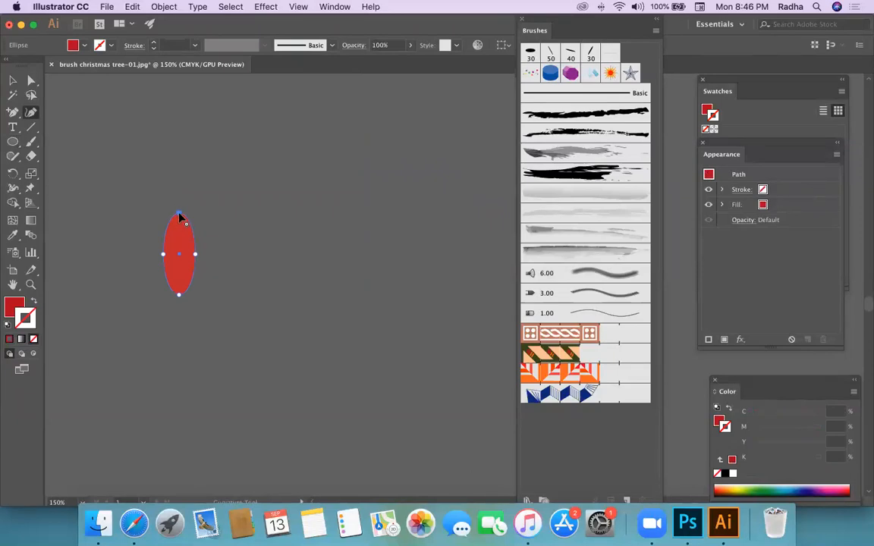
double_click(179, 214)
double_click(179, 295)
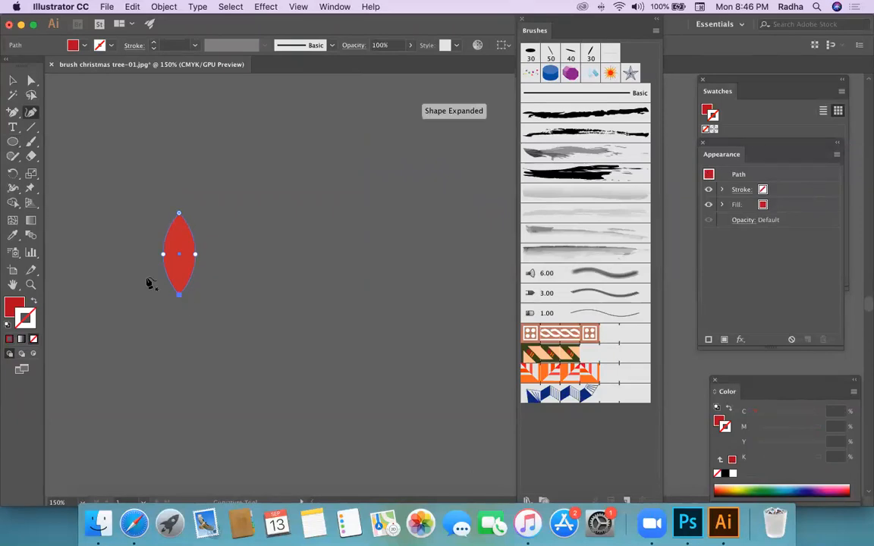
Step: Try to build a flower by rotating a freehand copy of the petal around its bottom anchor point and repeating the transformation
left_click(12, 173)
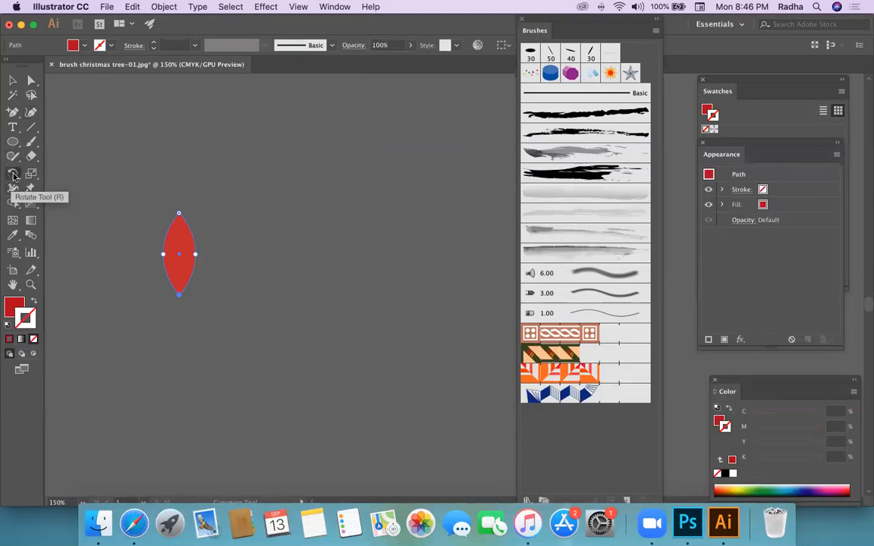
left_click(179, 295)
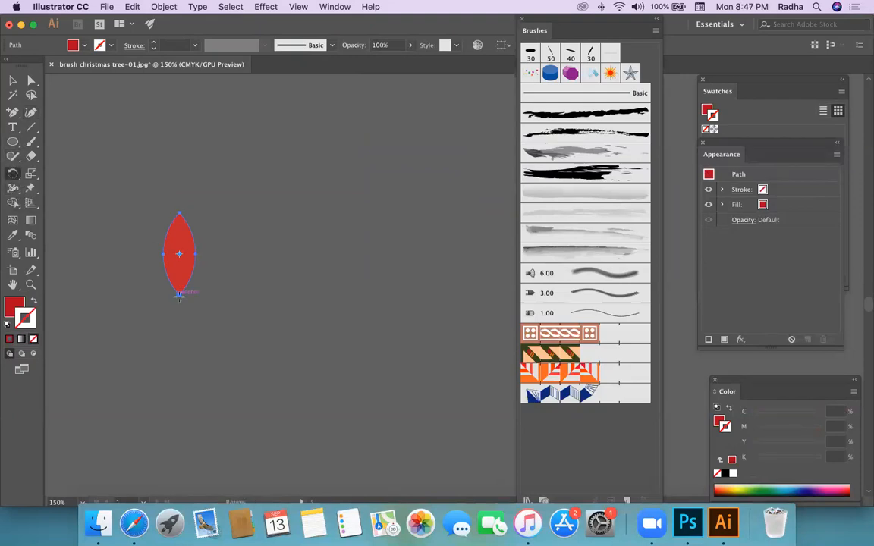
left_click_drag(184, 226, 286, 289)
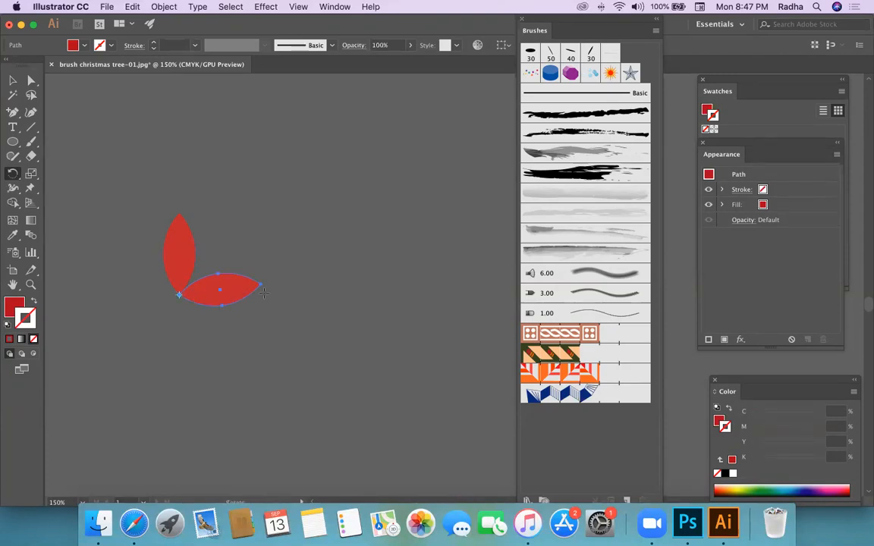
key("super+d")
key("super+d")
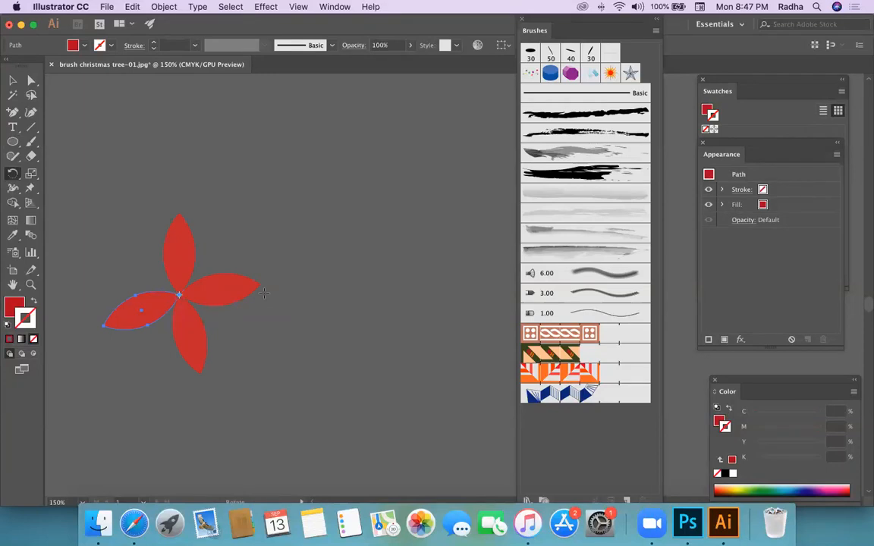
key("a")
key("super+d")
Step: Undo the rotated petal copies
key("r")
key("super+z")
key("super+z")
key("super+z")
key("super+z")
Step: Try copying the red petal with a 72° rotation around its bottom anchor point
key("r")
left_click(179, 294, "alt")
left_click_drag(679, 170, 359, 132)
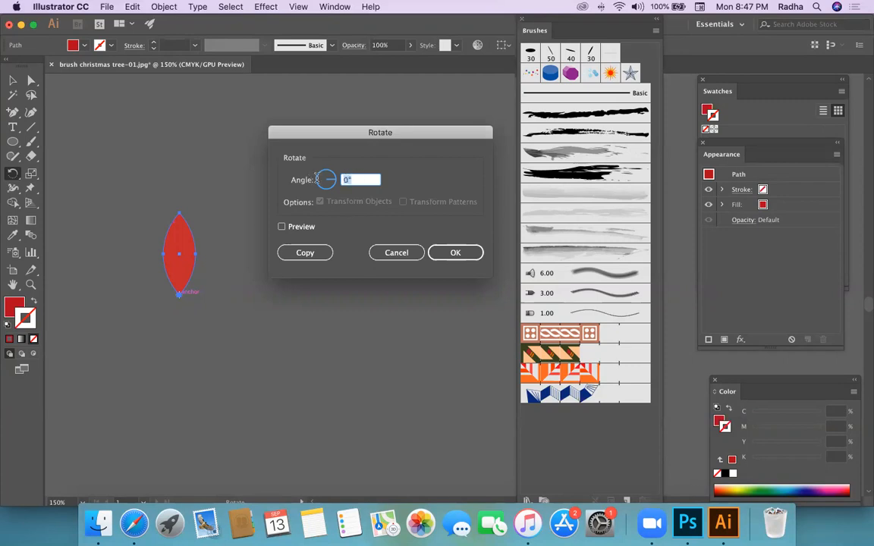
type("72")
left_click(282, 227)
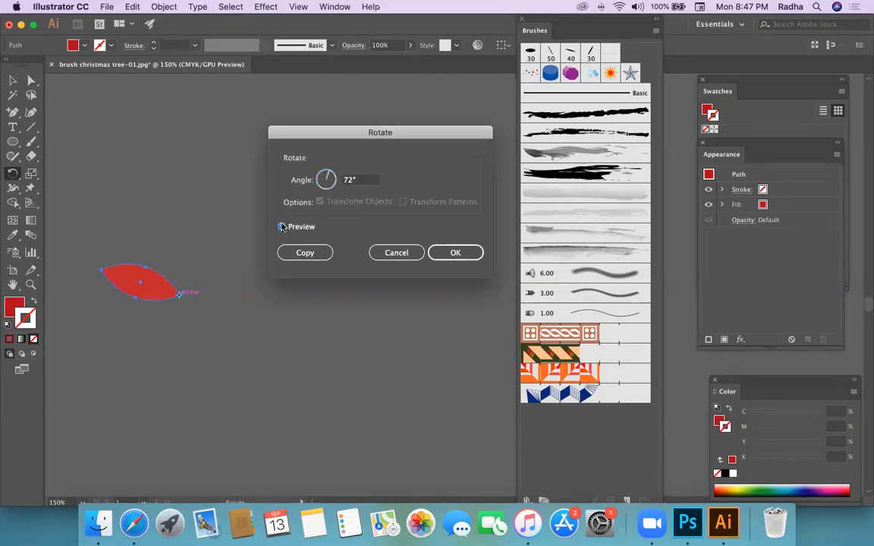
left_click(311, 254)
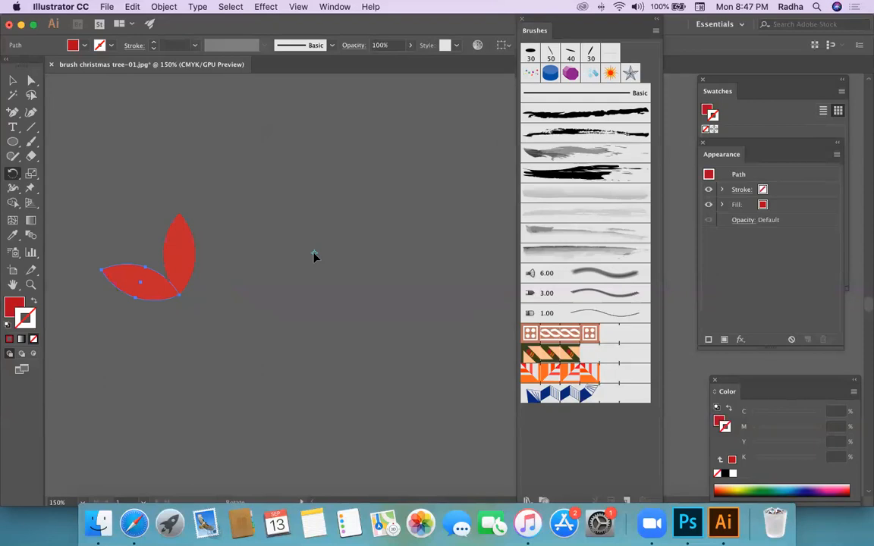
key("super+z")
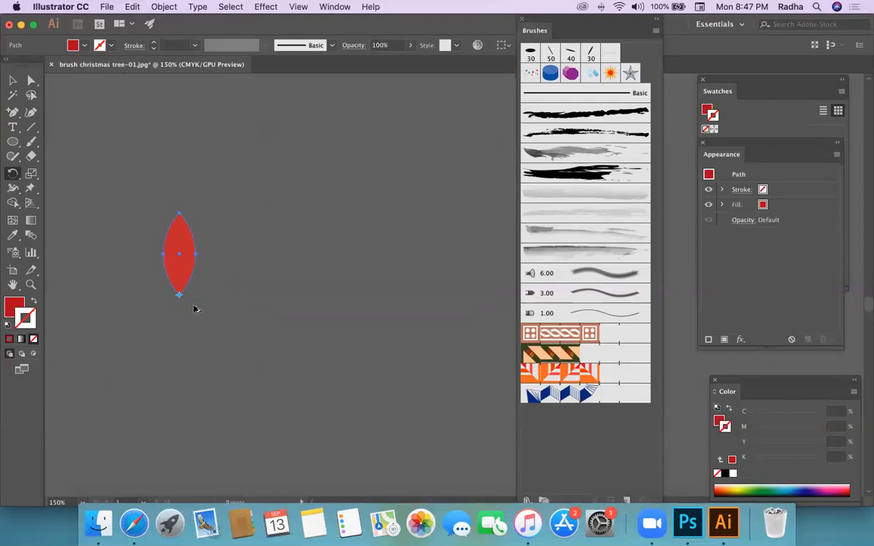
Step: Copy the petal rotated 72° around its bottom anchor point, repeat the transformation three times to complete a five-petal flower, and deselect it
left_click(17, 174)
left_click(178, 295, "alt")
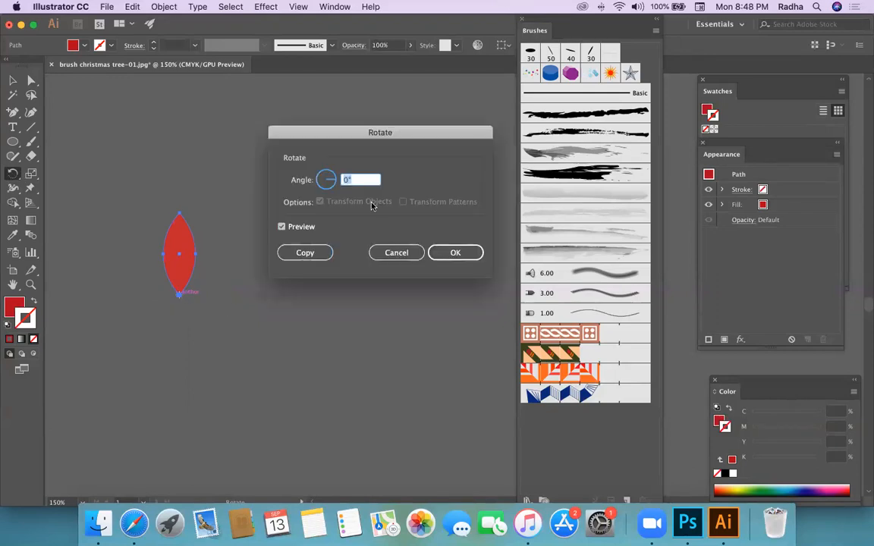
type("72")
left_click(304, 253)
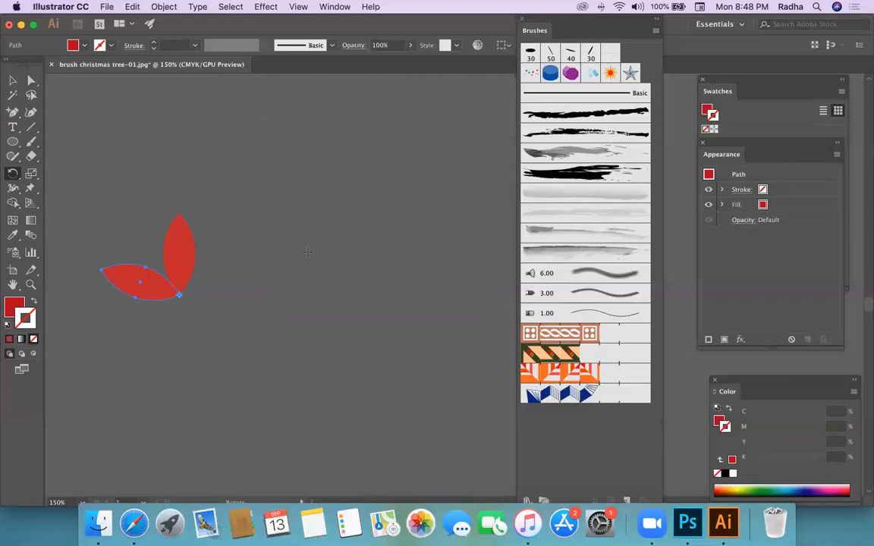
key("super+d")
key("super+d")
key("super+d")
left_click(12, 80)
left_click(178, 158)
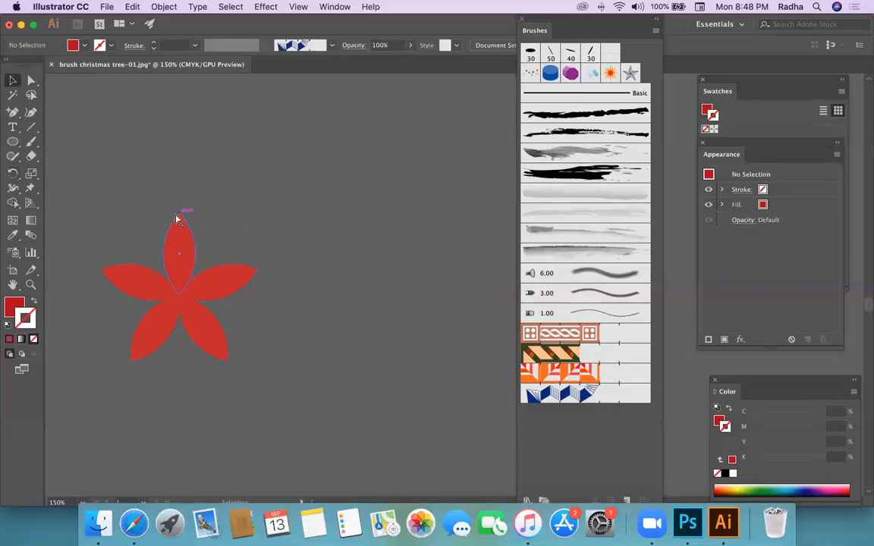
Step: Group all five petals and scale the flower down to about half its size
key("super+1")
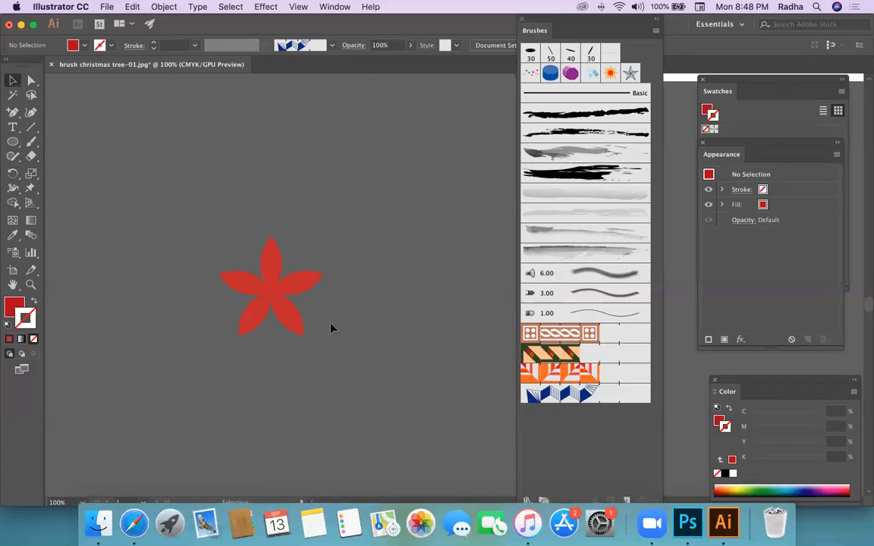
key("super+a")
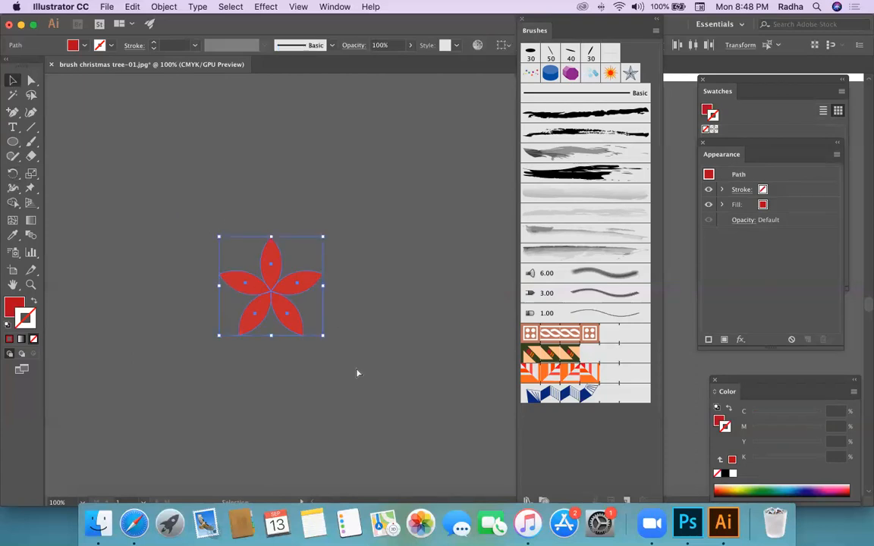
key("super+g")
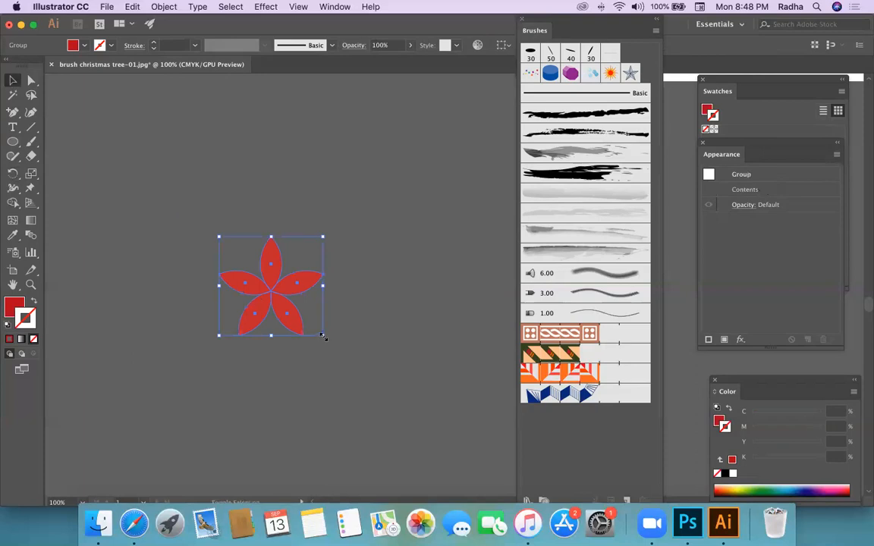
left_click_drag(323, 334, 271, 302)
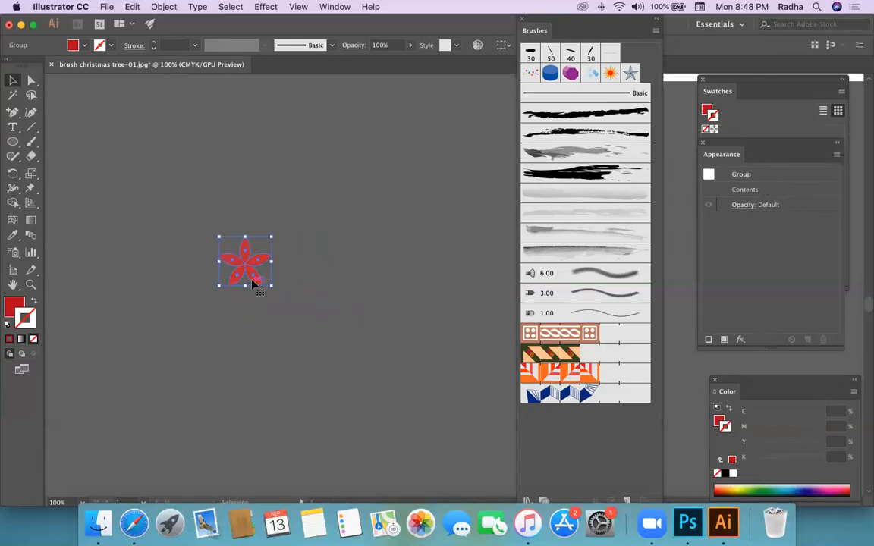
left_click(626, 502)
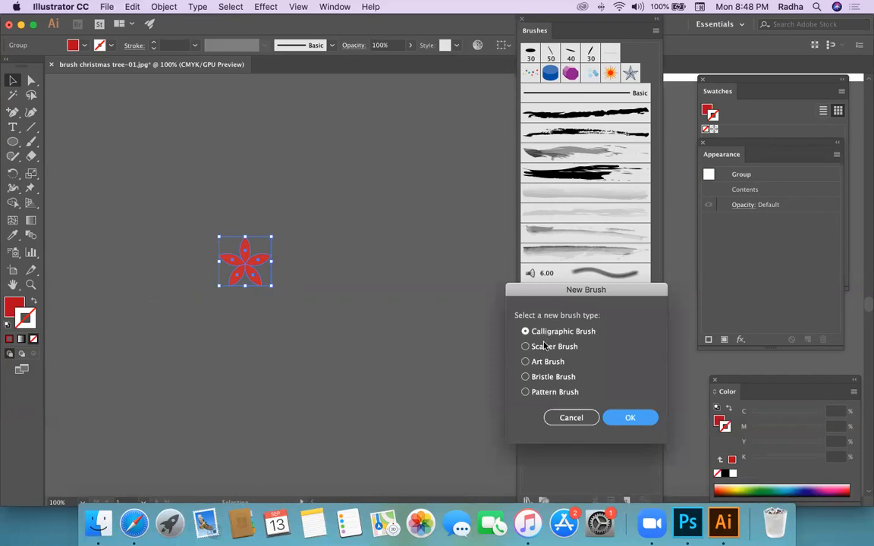
left_click(544, 394)
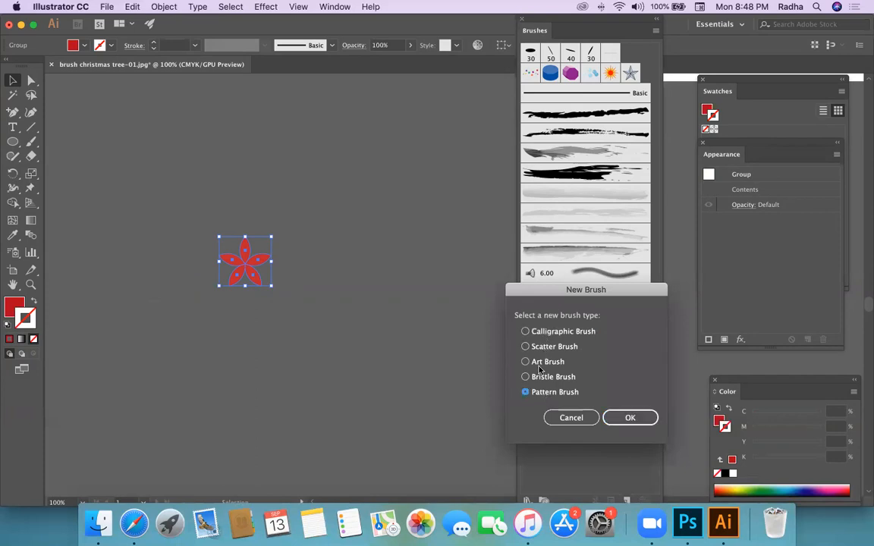
left_click(586, 417)
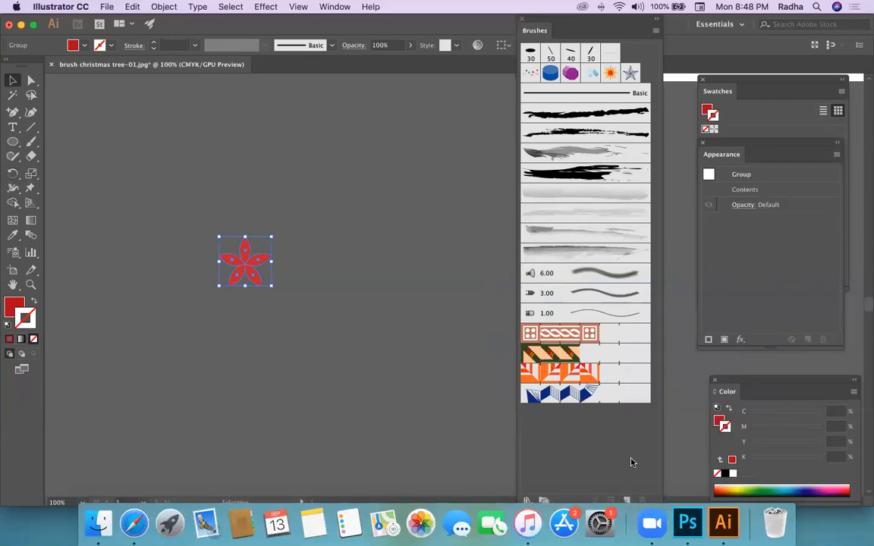
Step: Start a new pattern brush from the flower group and set its fixed scale to 95%
left_click(627, 500)
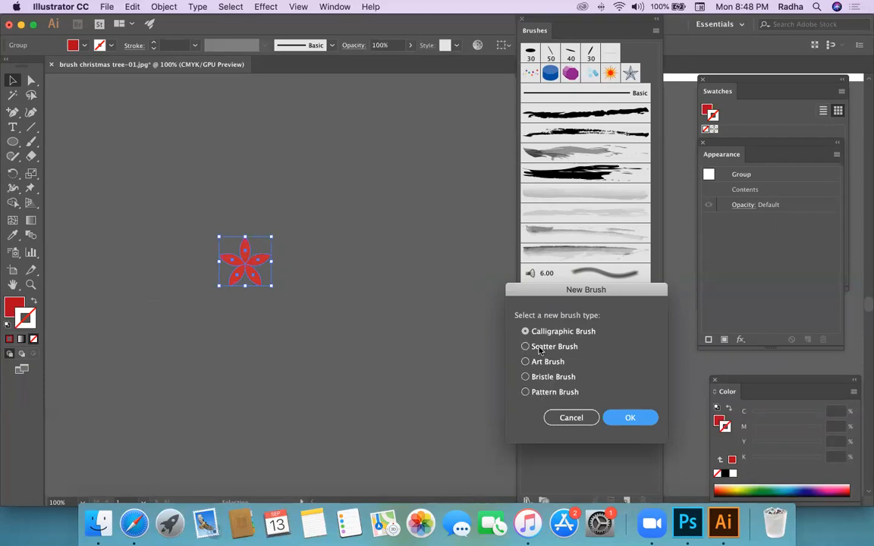
left_click(554, 393)
left_click(629, 420)
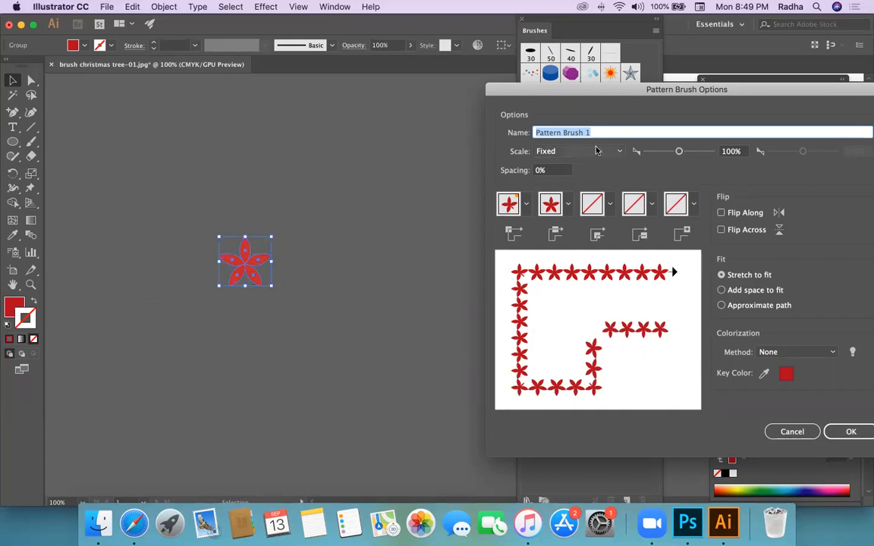
left_click(619, 152)
left_click(620, 151)
mouse_move(679, 153)
left_mouse_down()
mouse_move(665, 154)
mouse_move(695, 163)
mouse_move(677, 163)
left_mouse_up()
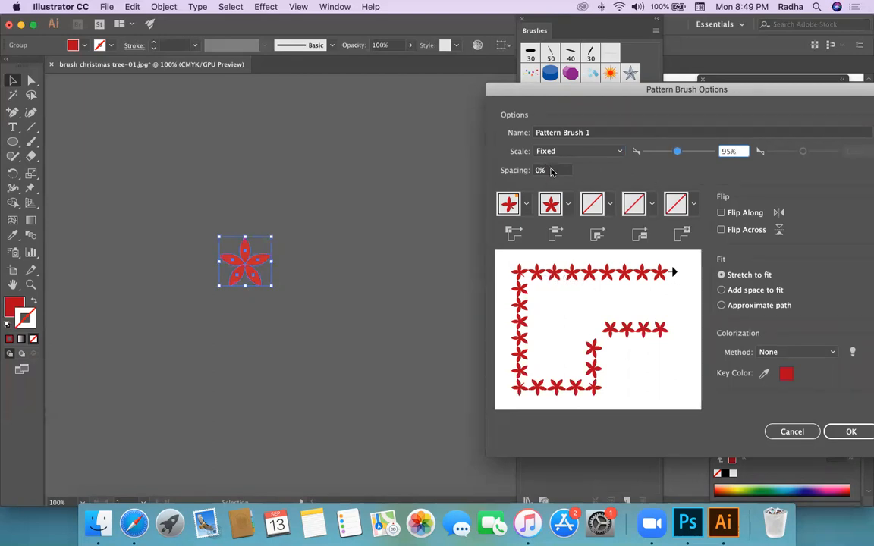
Step: Try a spacing of 20% for the flower pattern brush, and reset it to 0%
key("Tab")
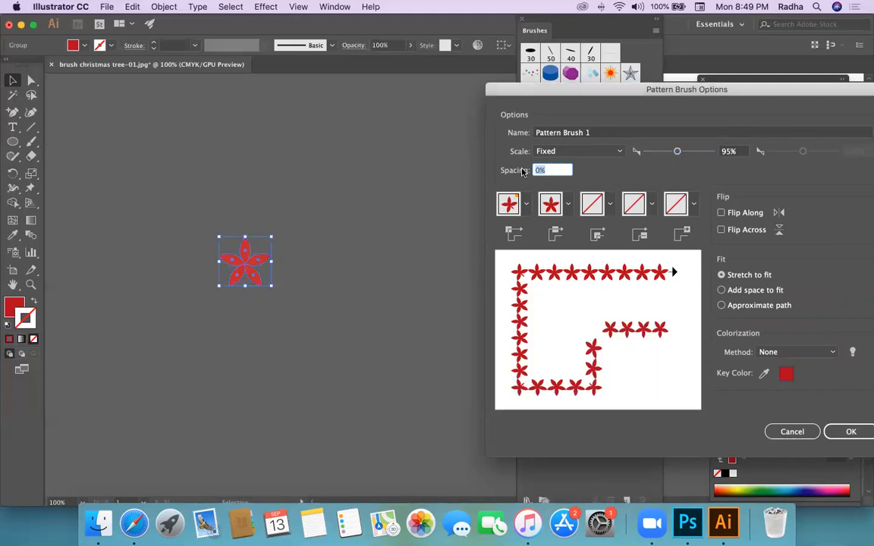
type("20")
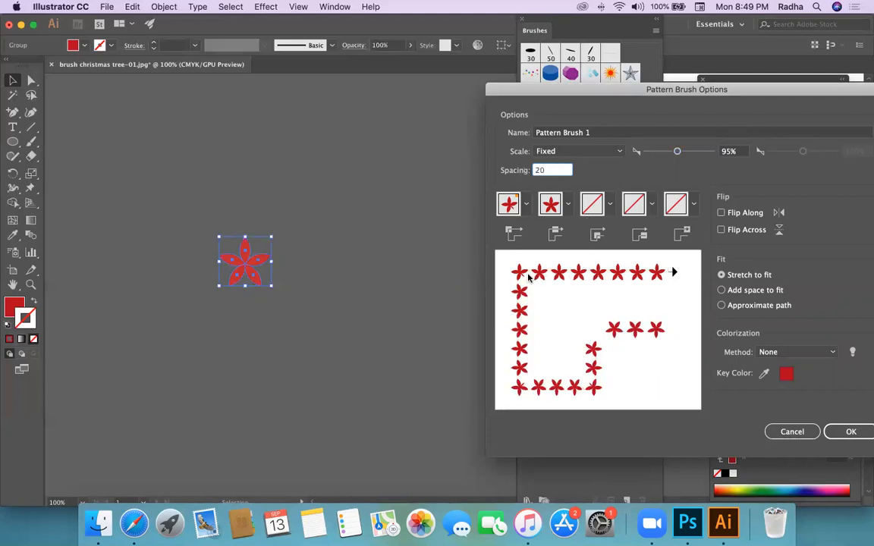
left_click_drag(560, 170, 507, 168)
type("0")
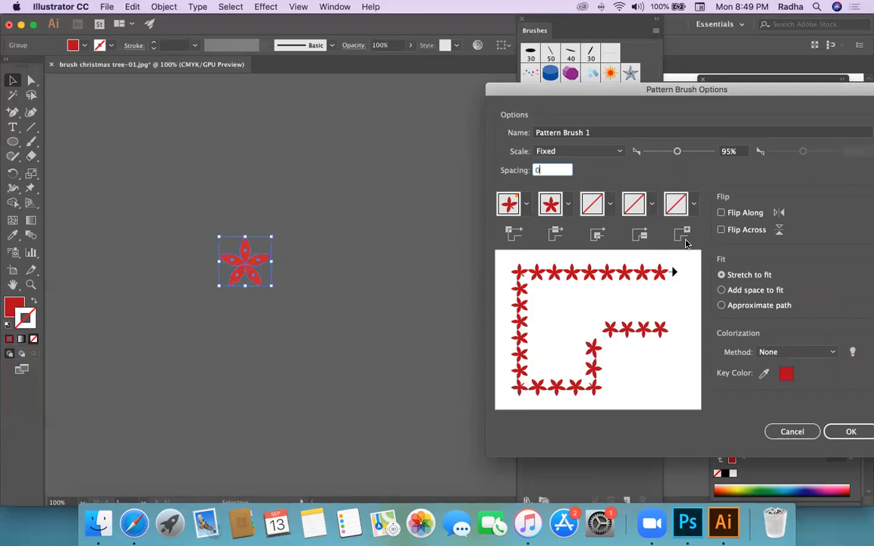
Step: Set the pattern brush's colorization method to Hue Shift and create the brush
left_click(801, 356)
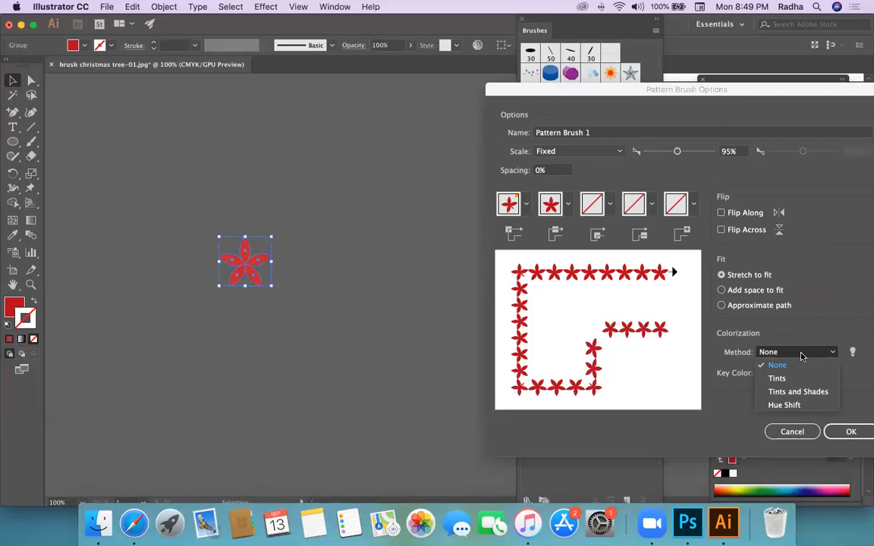
left_click(782, 406)
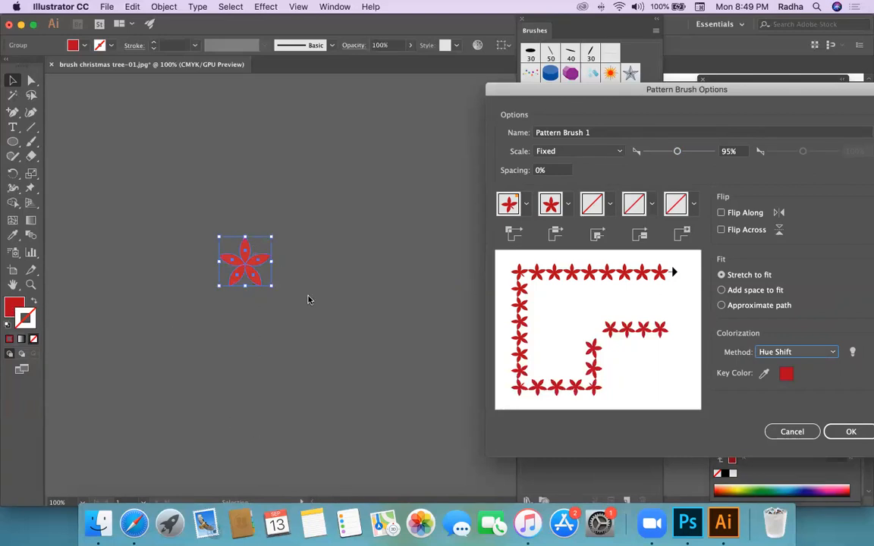
left_click(849, 432)
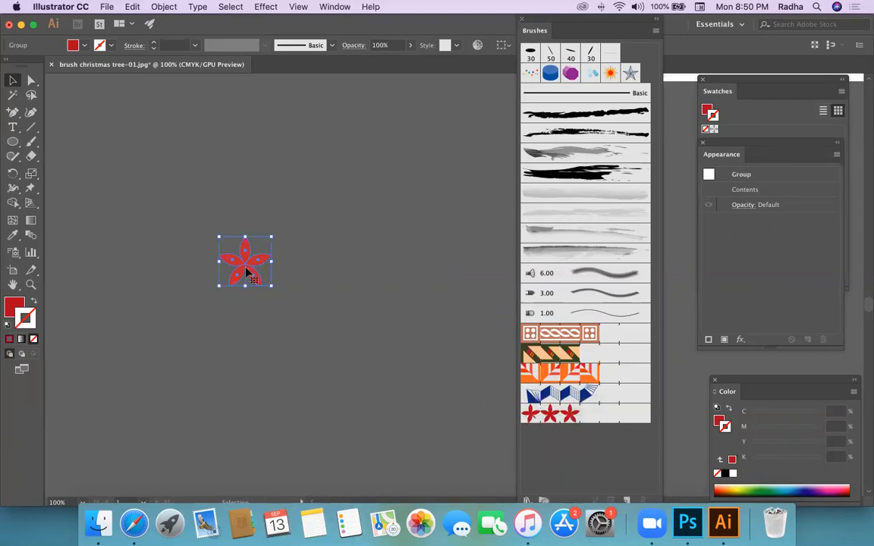
Step: Create a scatter brush from the flower group with the default options
left_click(627, 500)
left_click(556, 347)
left_click(624, 417)
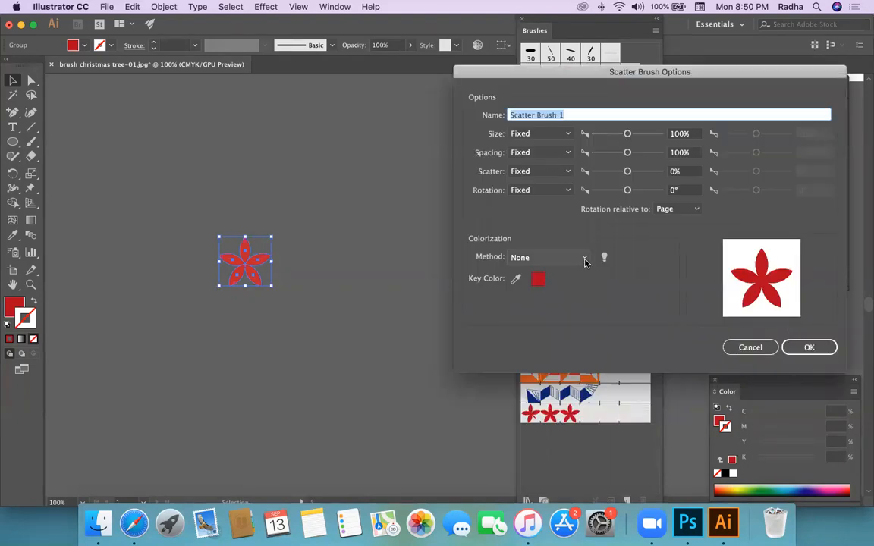
left_click(807, 347)
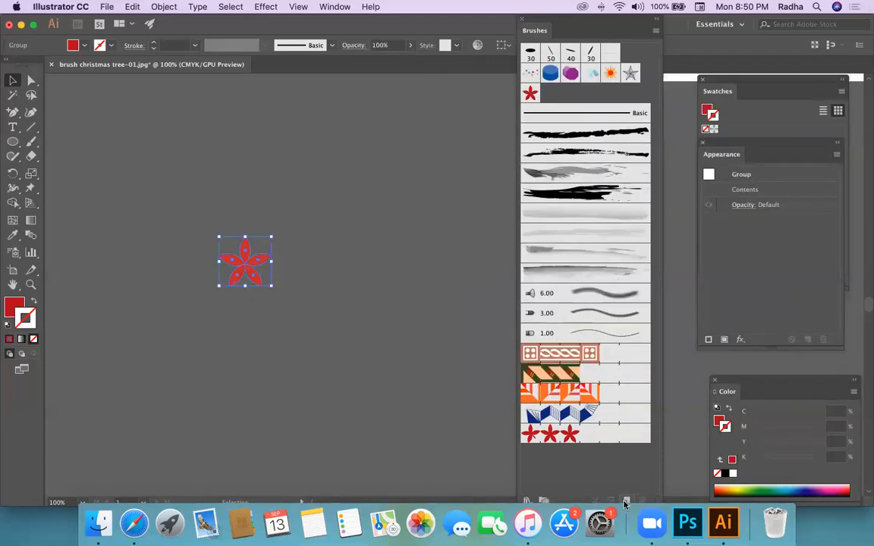
Step: Create an art brush from the flower group with the default options
left_click(625, 503)
left_click(556, 362)
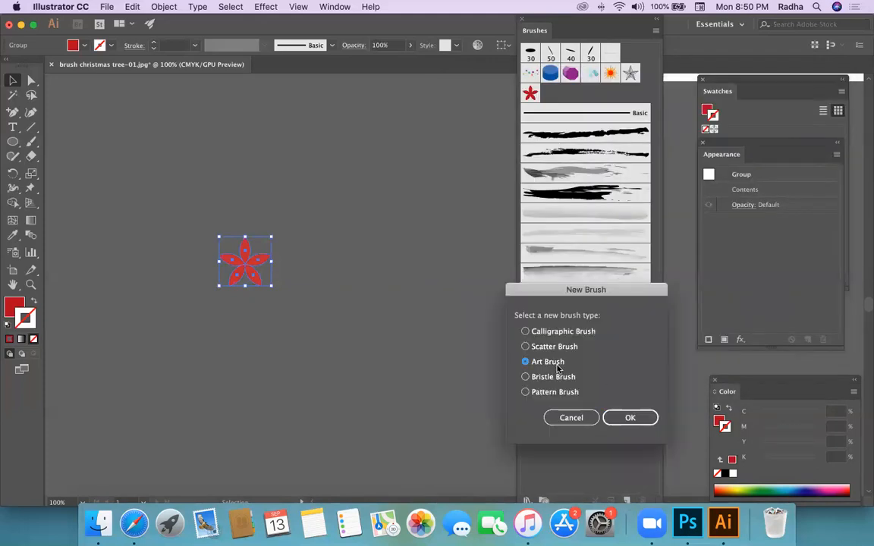
left_click(624, 420)
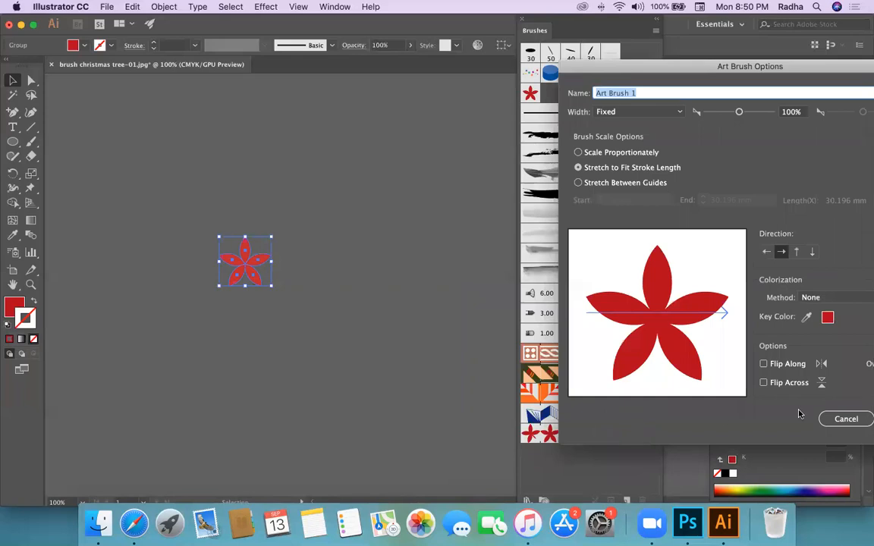
left_click_drag(694, 65, 482, 63)
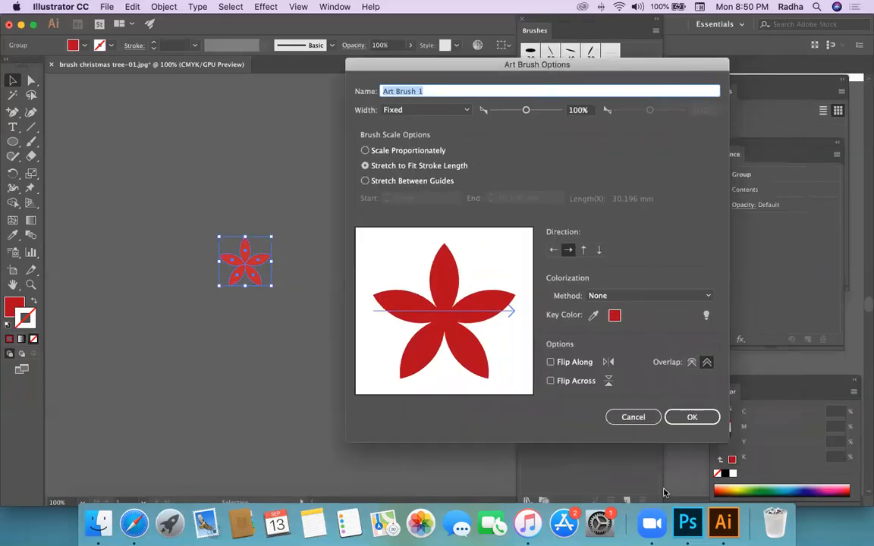
key("Return")
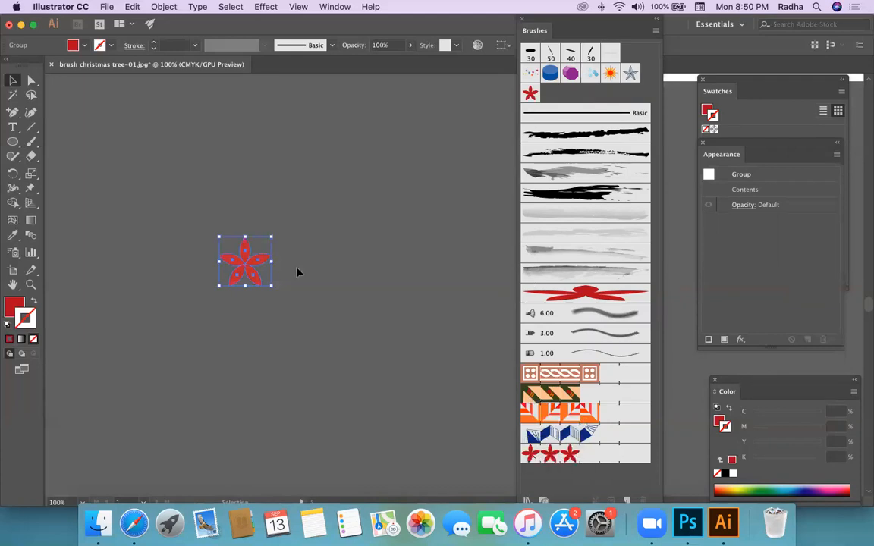
Step: Delete the flower from the pasteboard and apply the new flower pattern brush to the artboard's border rectangle
key("Delete")
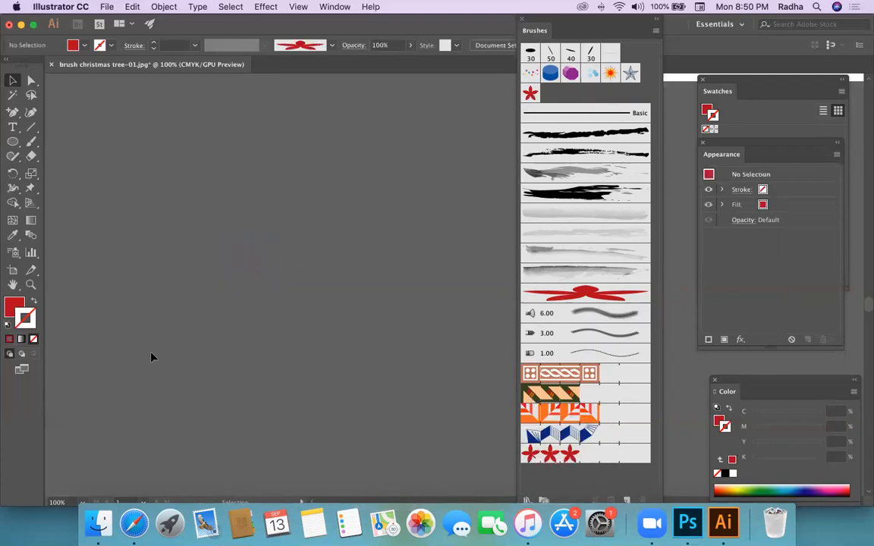
key("super+minus")
key("super+minus")
key("super+minus")
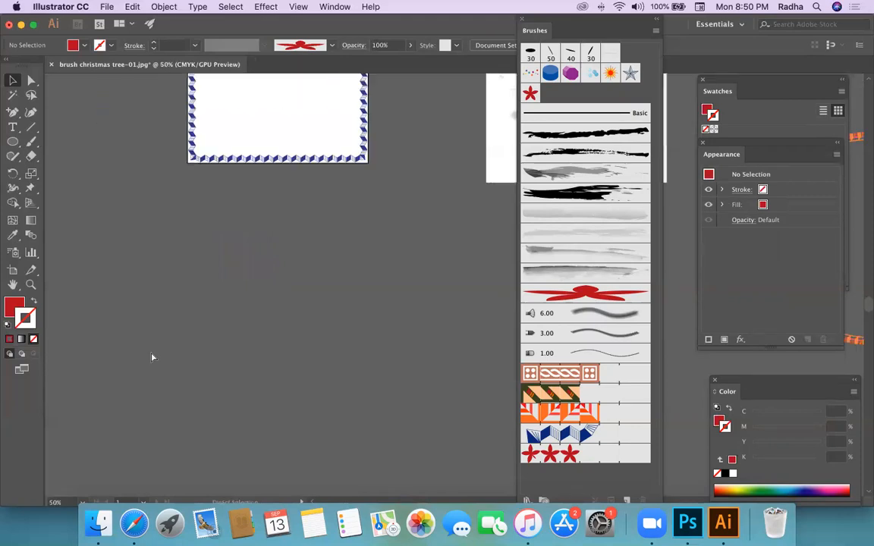
scroll(152, 357, "up", 4)
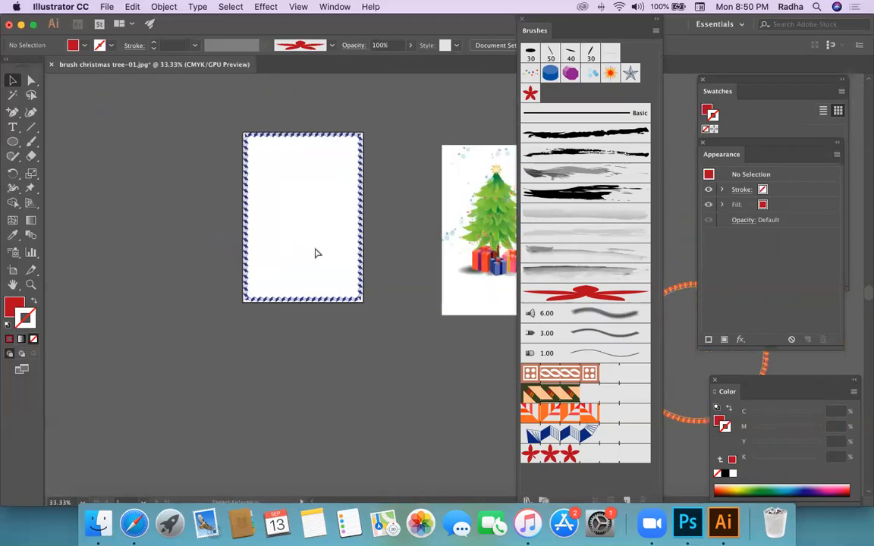
key("super+equal")
left_click(311, 225)
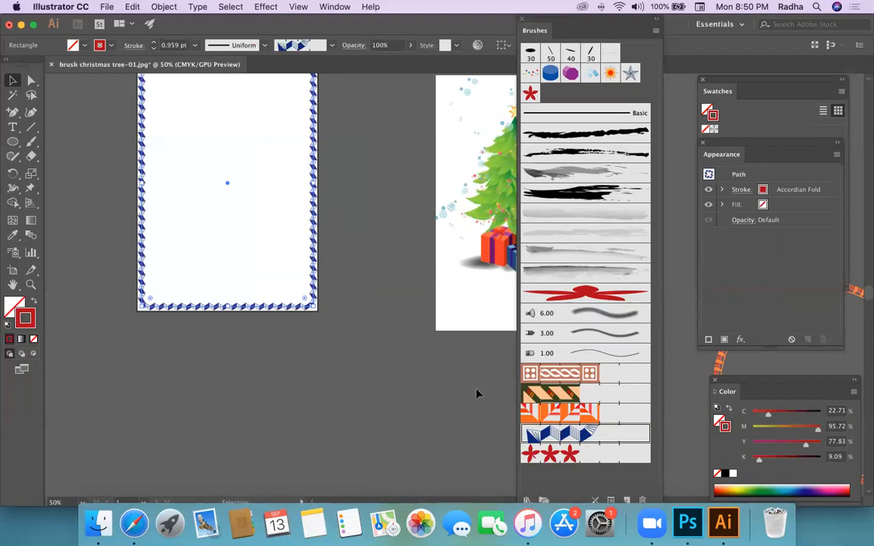
left_click(548, 453)
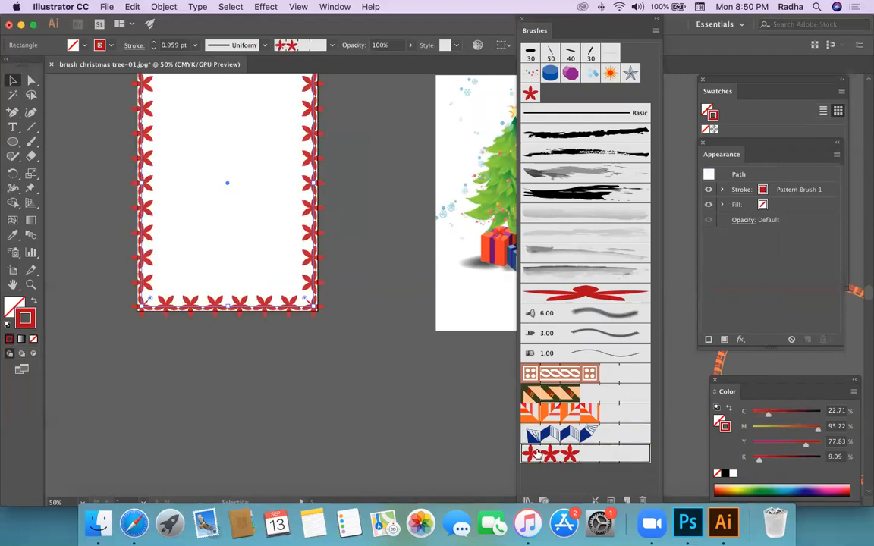
scroll(327, 395, "up", 2)
scroll(326, 395, "up", 2)
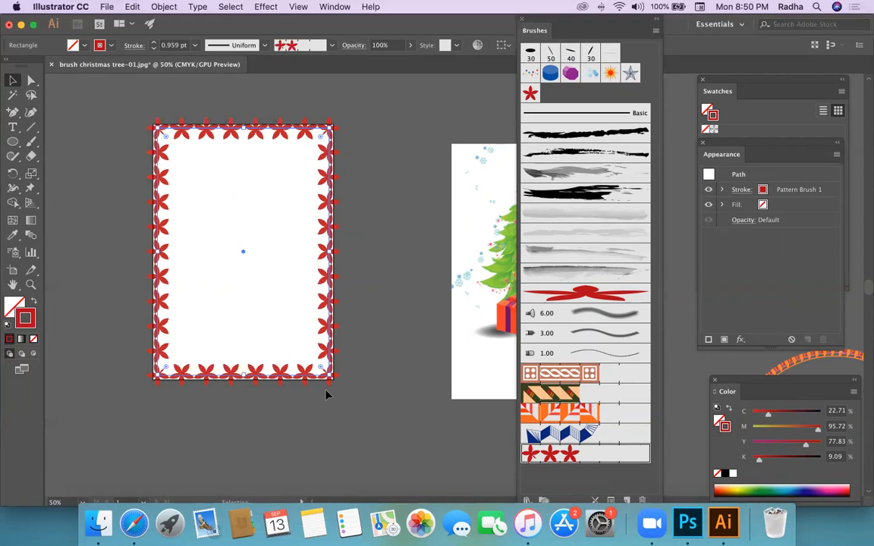
Step: Open the flower pattern brush's options, try 50% spacing on the border, and set the spacing back to 0%
double_click(568, 459)
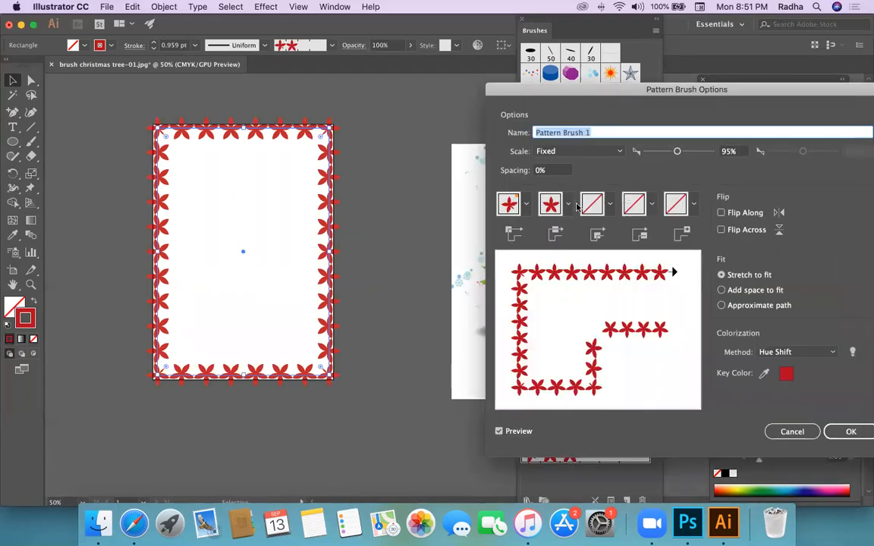
left_click(551, 171)
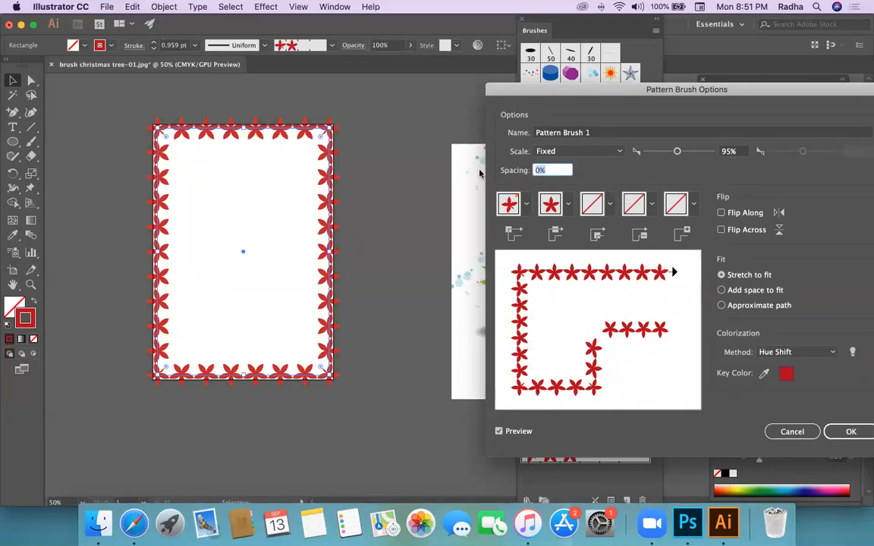
type("50")
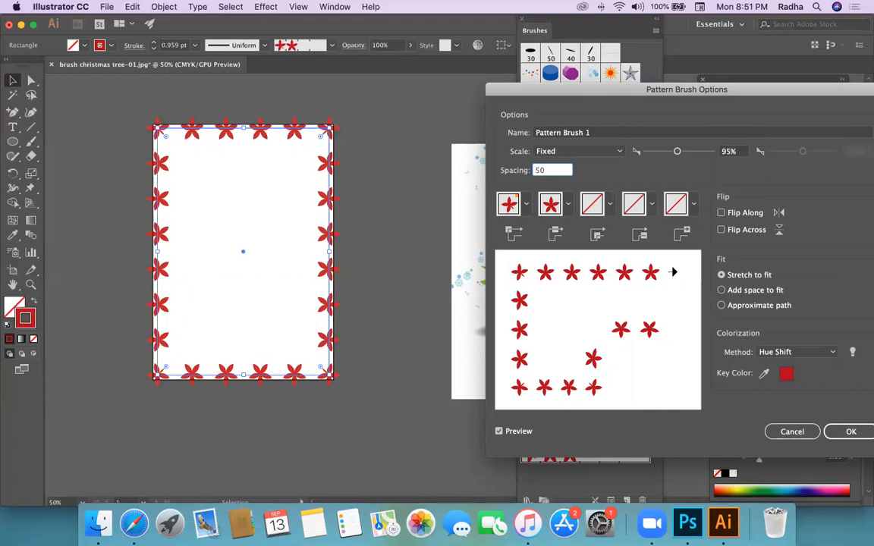
key("BackSpace")
key("BackSpace")
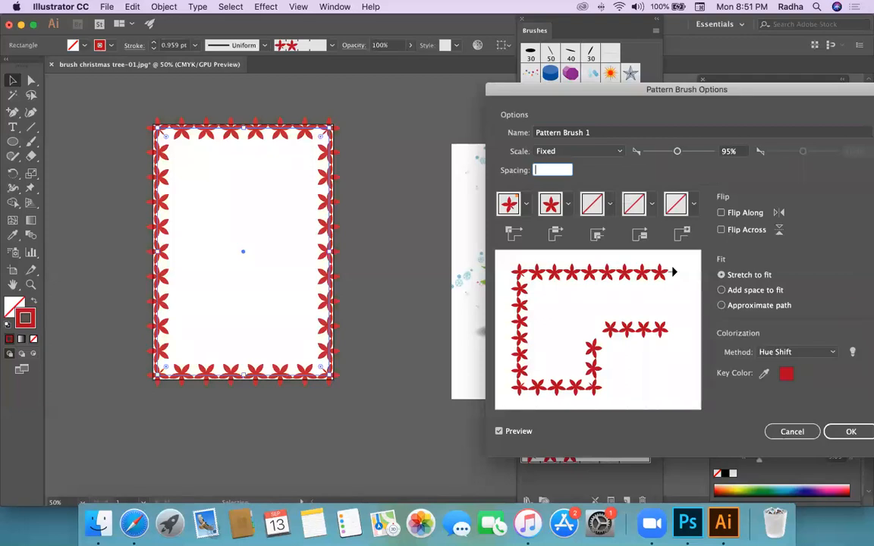
type("0")
Step: Set the flower pattern brush's scale to 50% and apply the change to the existing strokes
left_click_drag(678, 152, 660, 154)
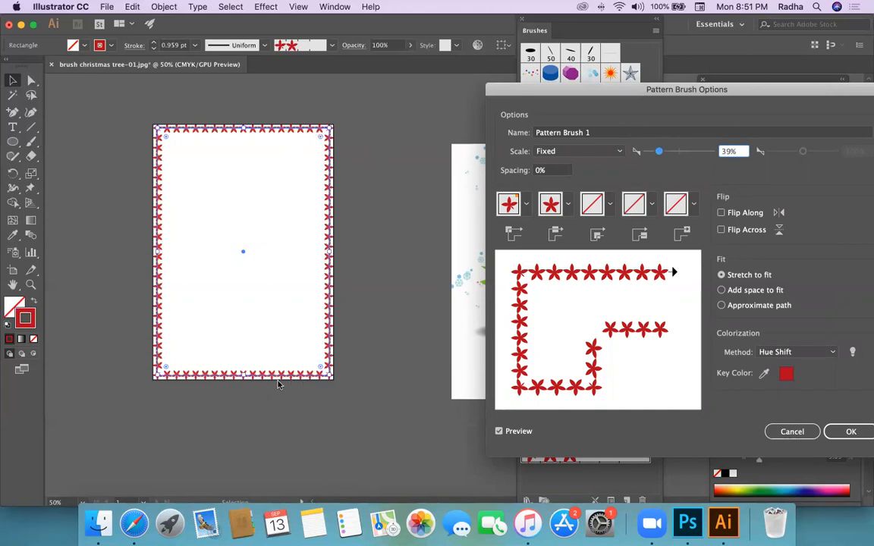
left_click_drag(658, 152, 661, 154)
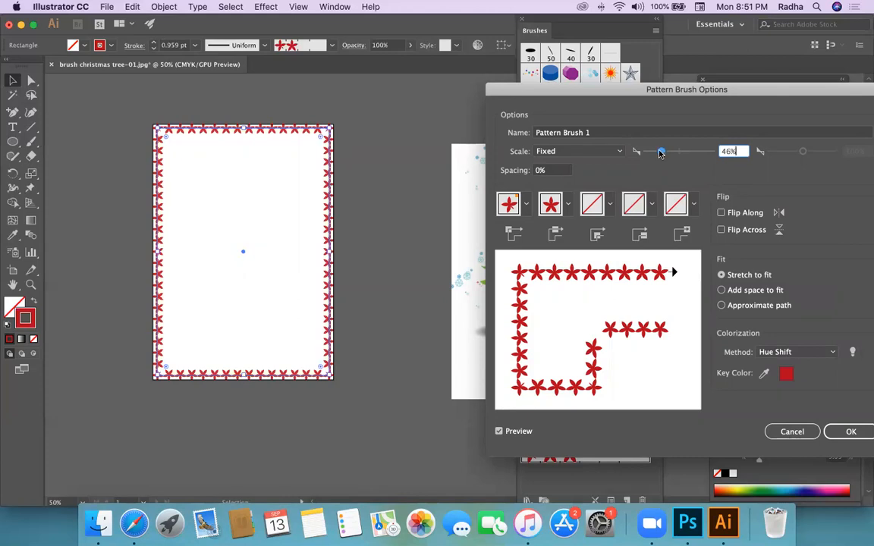
type("50")
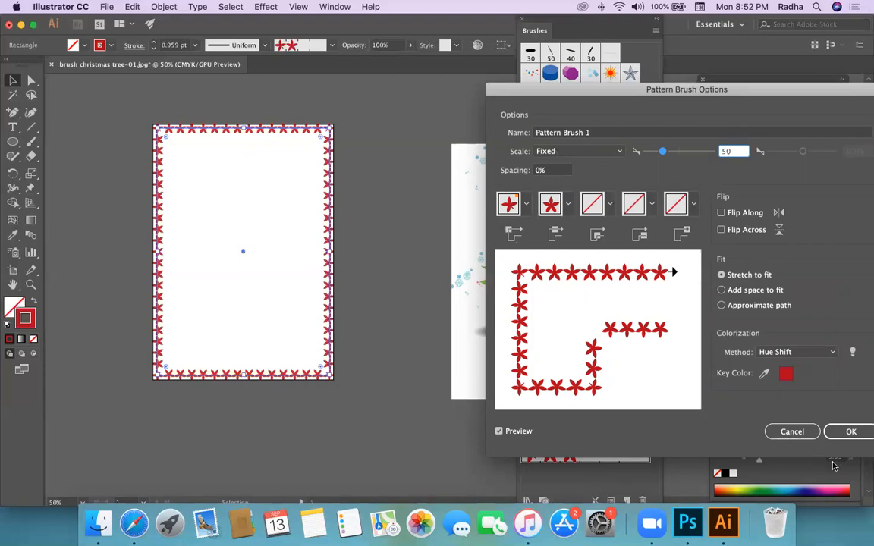
left_click(841, 431)
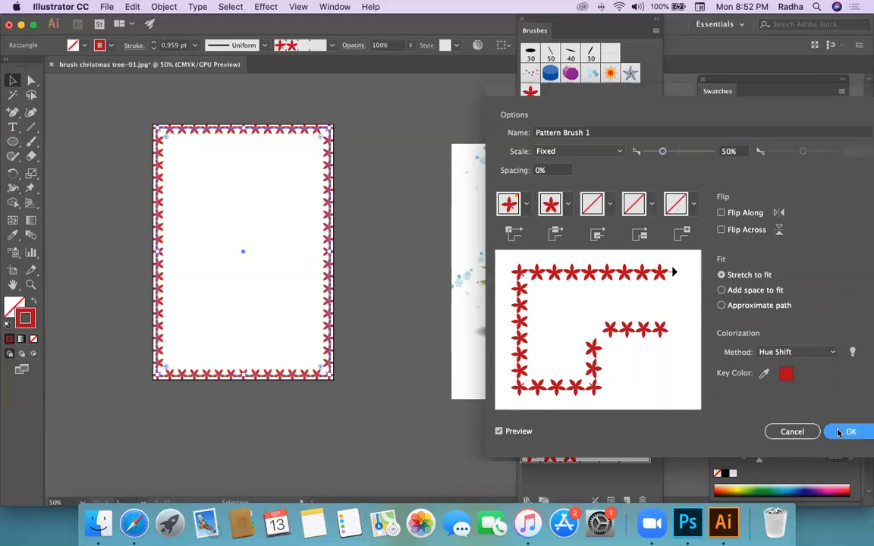
left_click(410, 280)
left_click(408, 276)
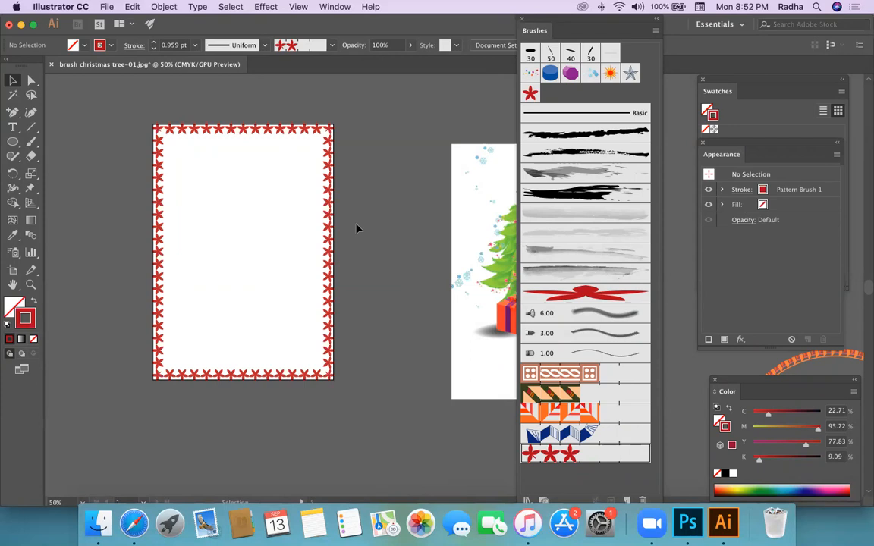
Step: Move the top edge of the flower border rectangle slightly down, further inside the artboard
left_click(328, 250)
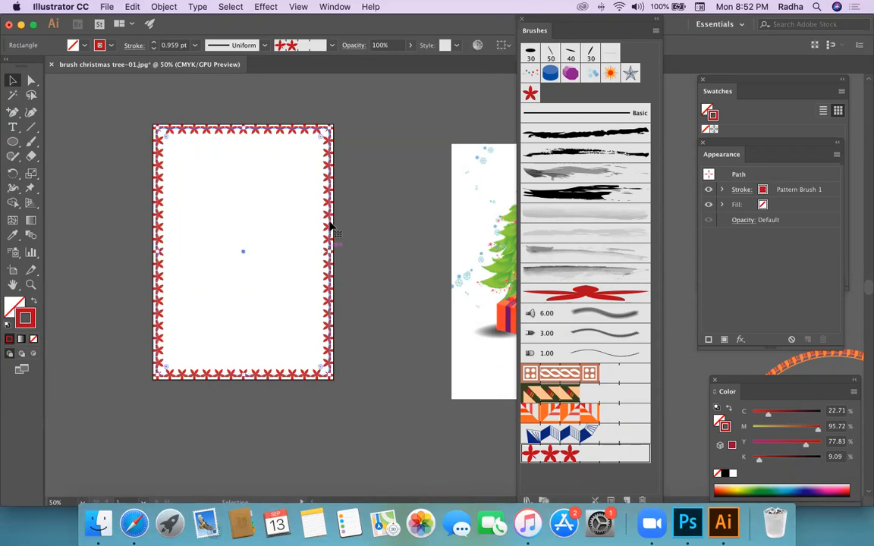
left_click(365, 221)
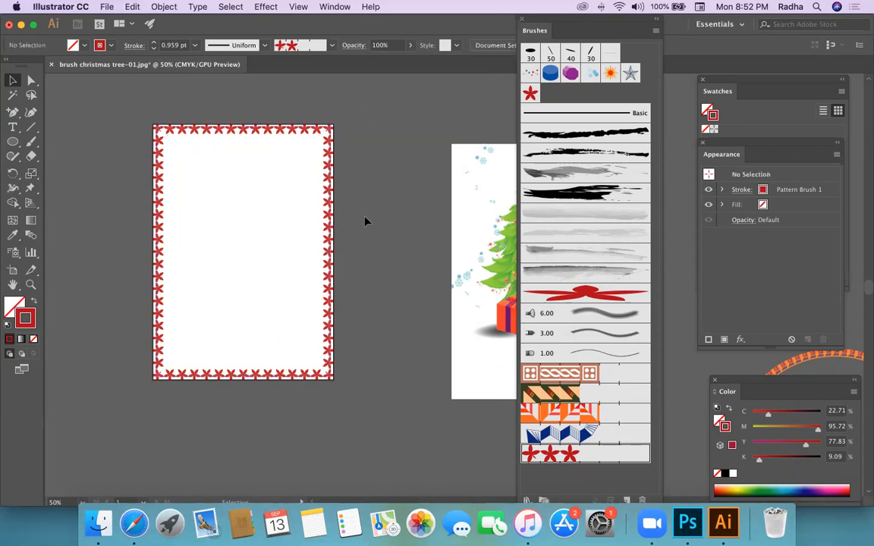
left_click(254, 133)
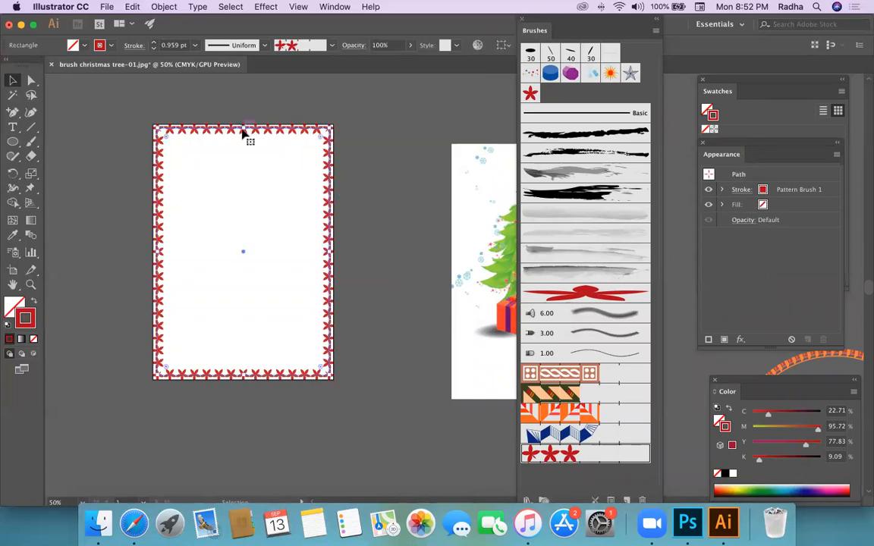
left_click_drag(243, 134, 243, 131)
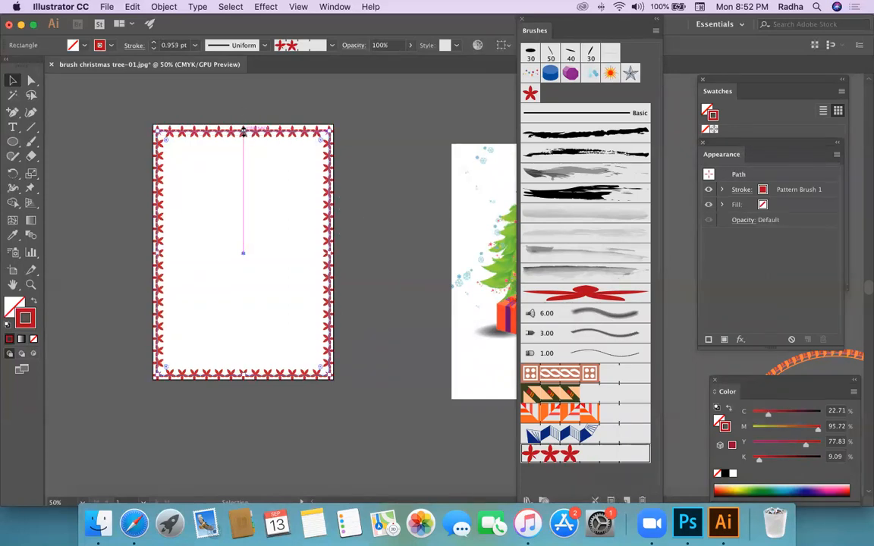
left_click(243, 131)
left_click(255, 102)
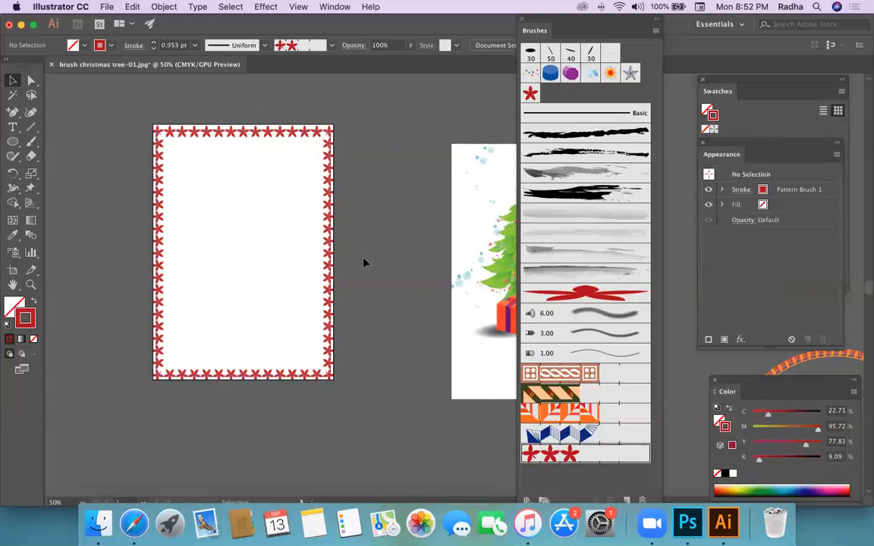
Step: Apply the flower scatter brush to the border rectangle and set the brush's size, spacing, scatter and rotation to Random
left_click(332, 313)
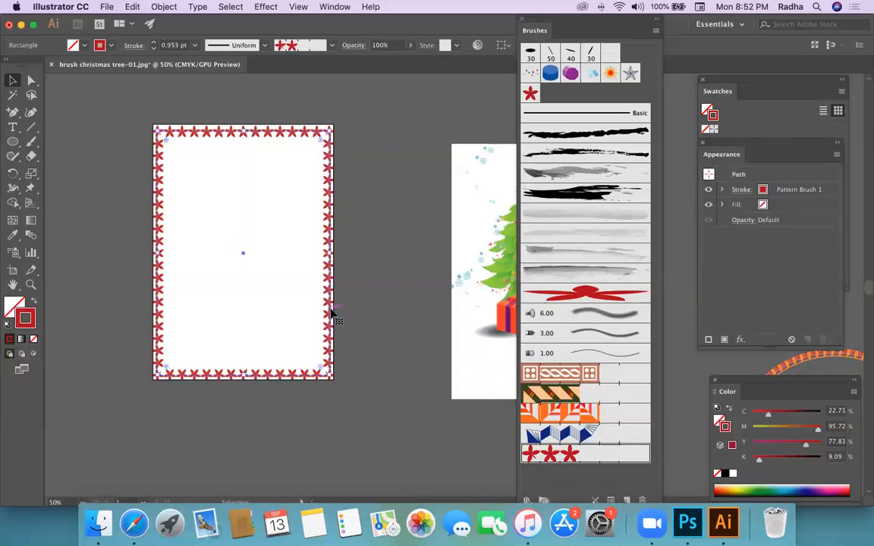
left_click(530, 92)
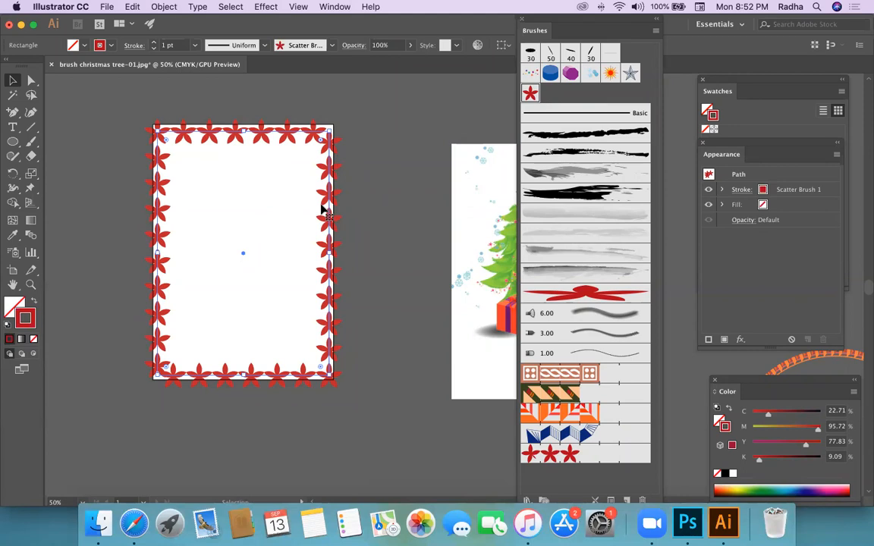
double_click(530, 93)
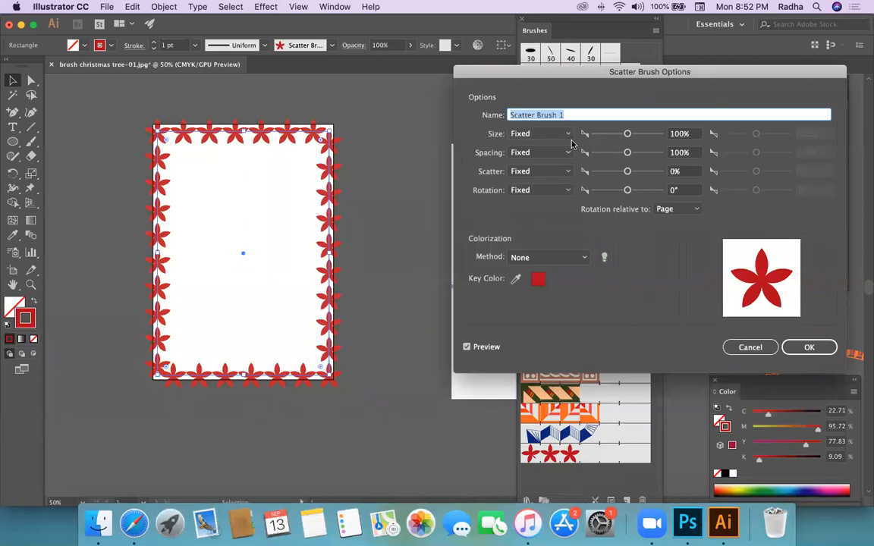
left_click(565, 153)
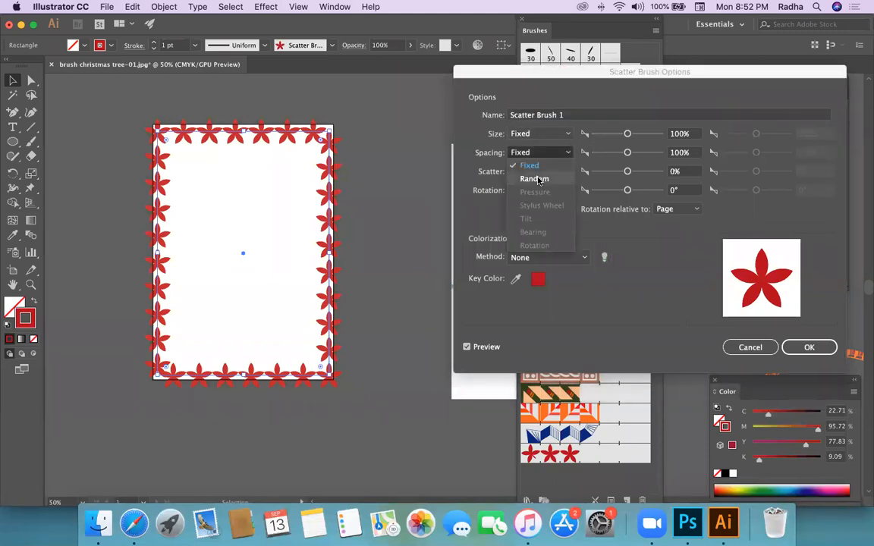
left_click(535, 179)
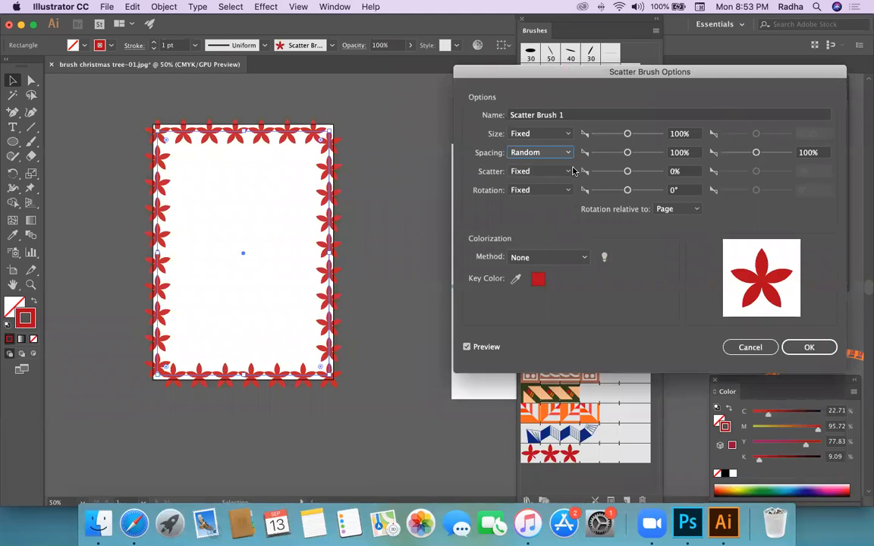
left_click(568, 172)
left_click(534, 197)
left_click(568, 190)
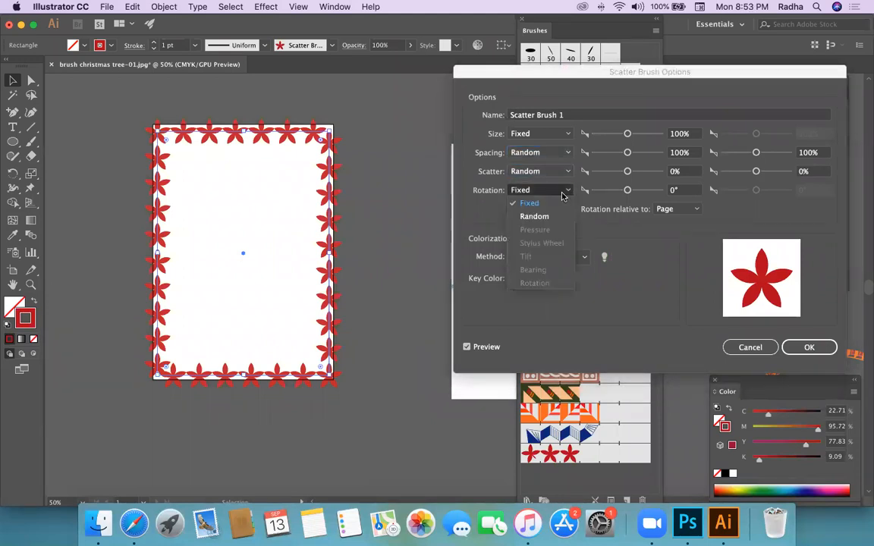
left_click(533, 217)
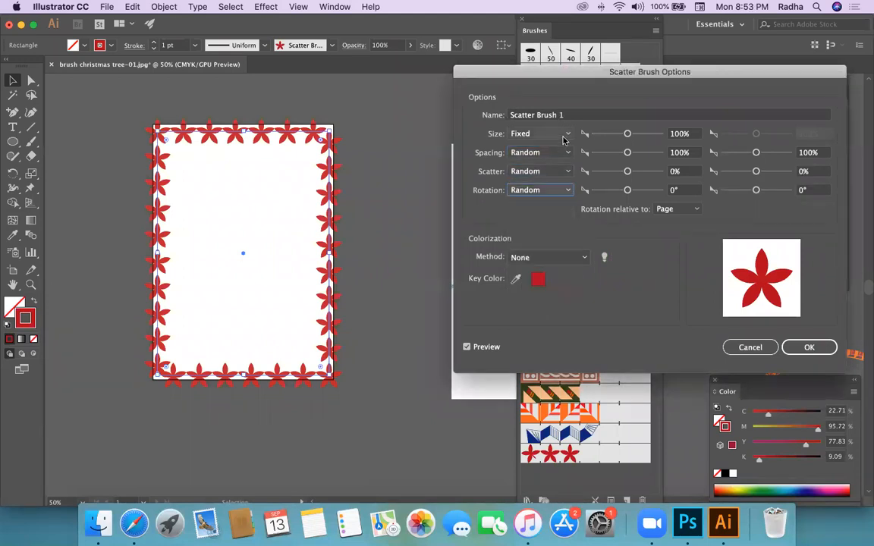
left_click(567, 134)
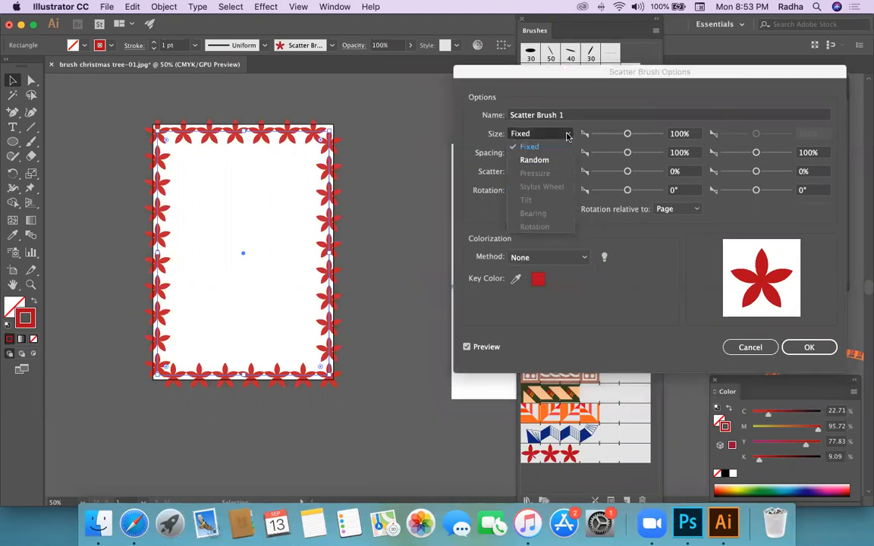
left_click(531, 161)
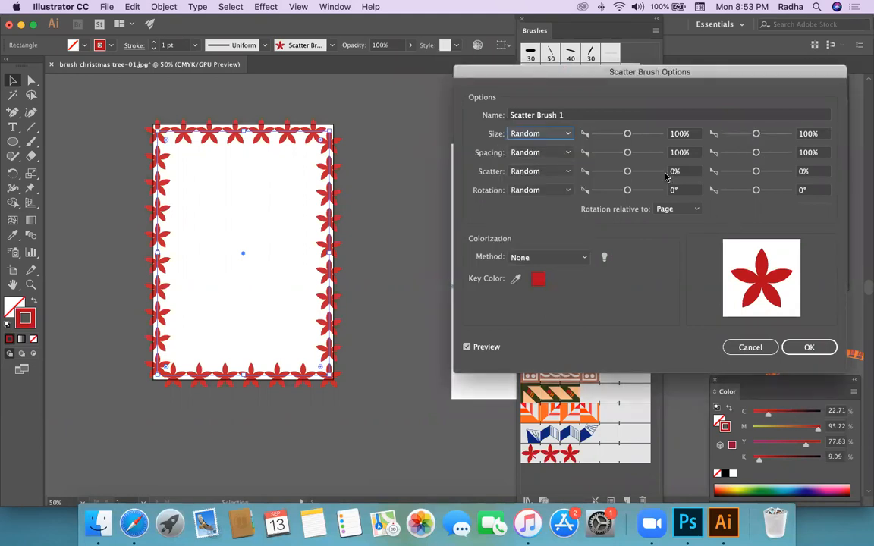
Step: Set the scatter brush's size range to 10%–65% and its spacing range to 24%–60%
left_click_drag(634, 134, 598, 140)
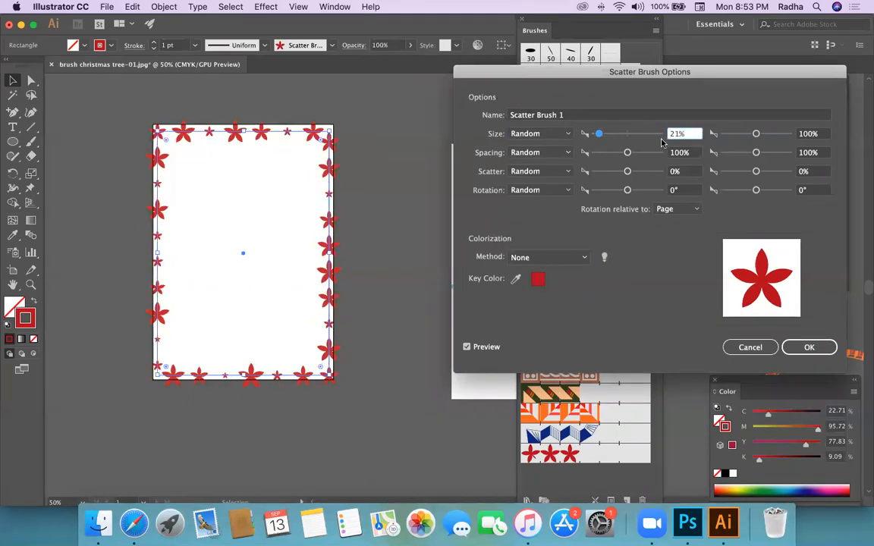
left_click(756, 134)
left_click_drag(756, 135, 743, 136)
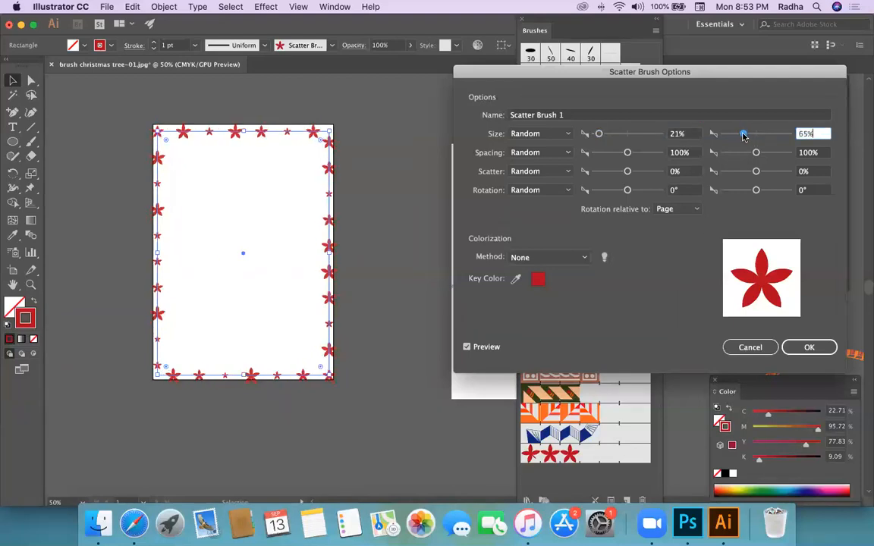
left_click_drag(600, 134, 591, 137)
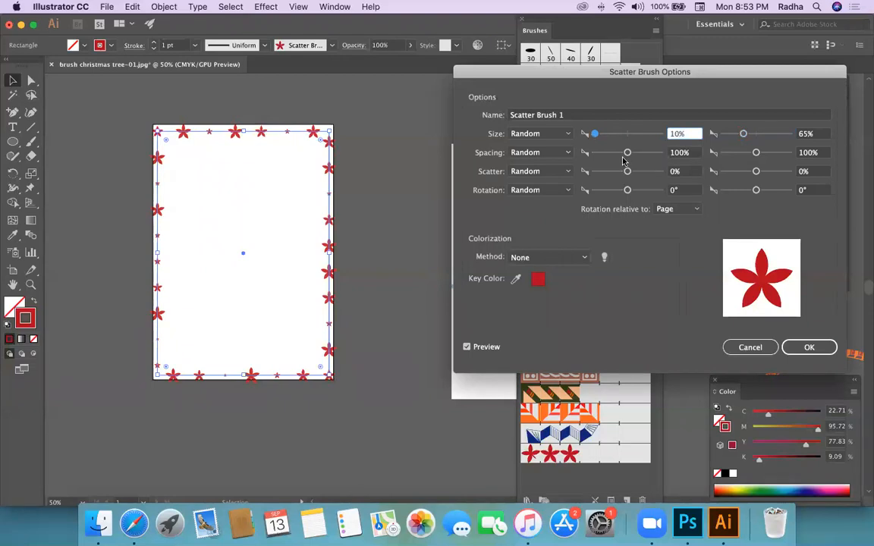
left_click_drag(627, 153, 601, 157)
left_click_drag(755, 152, 742, 153)
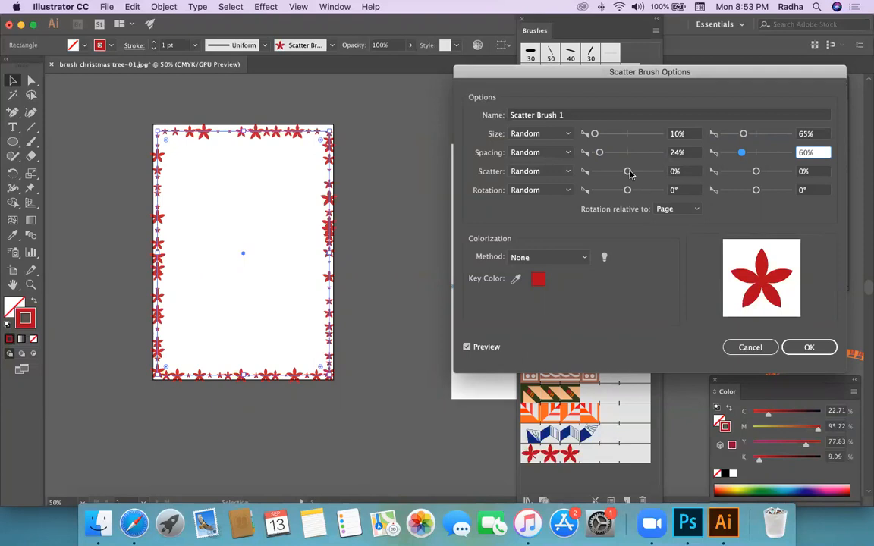
Step: Set the scatter brush's scatter range to -13%–13% and apply the changes to the existing strokes
left_click_drag(628, 170, 625, 172)
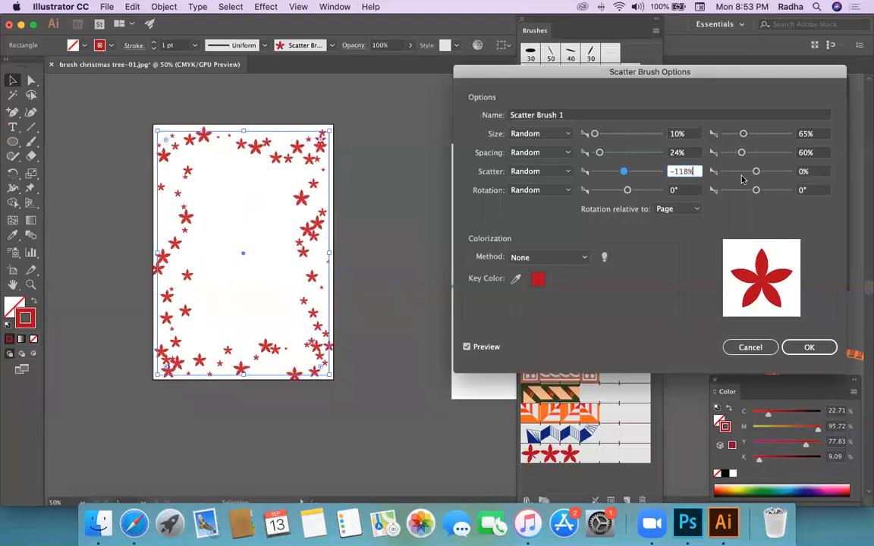
left_click_drag(756, 171, 758, 176)
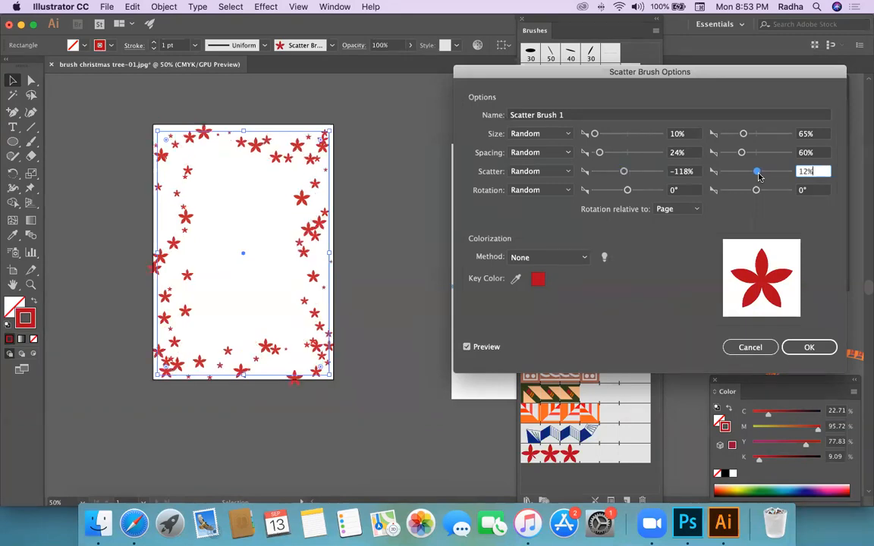
left_click(624, 173)
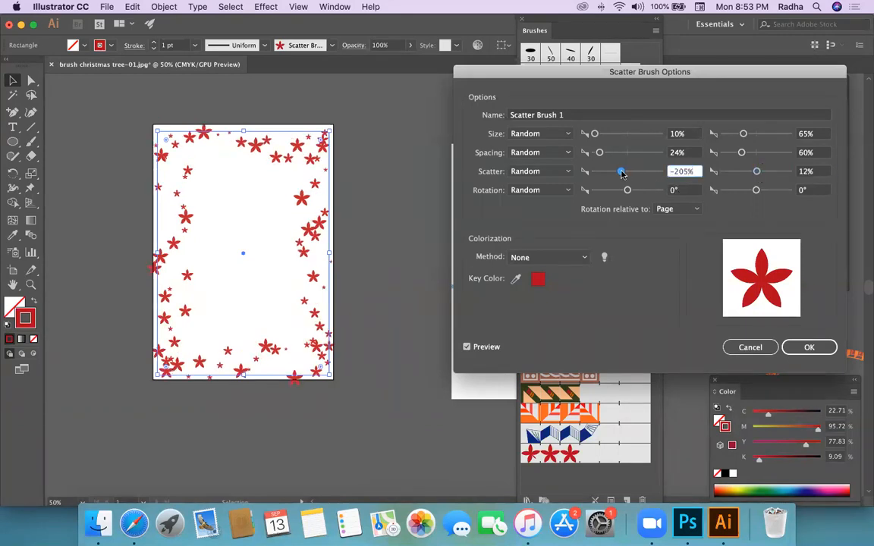
left_click_drag(627, 175, 629, 175)
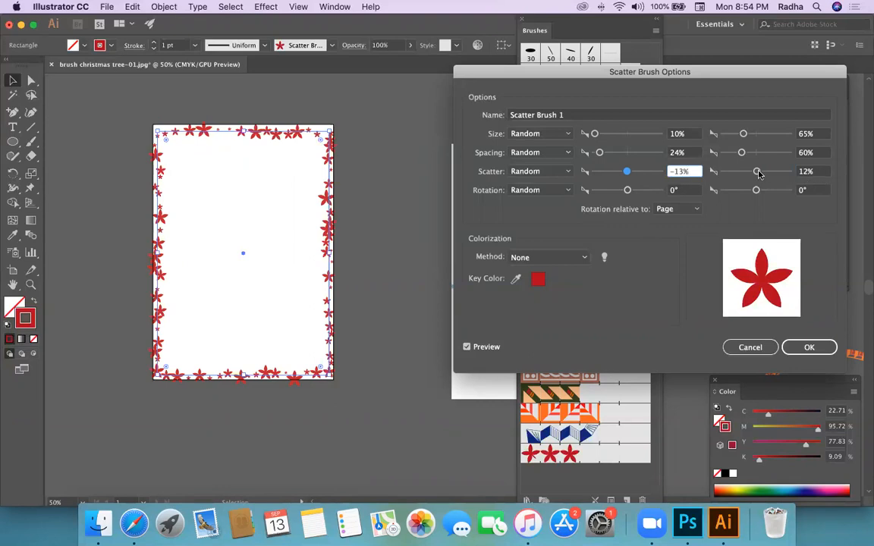
left_click_drag(759, 174, 757, 174)
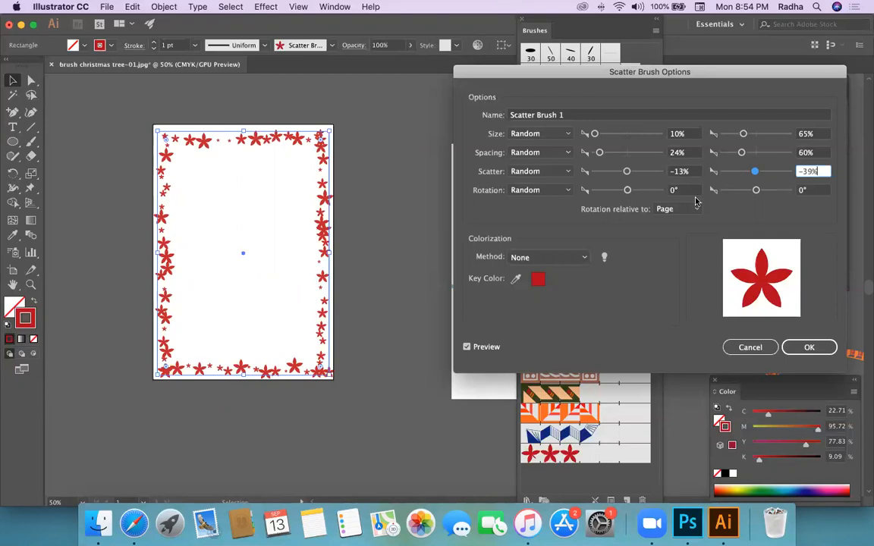
left_click(789, 171)
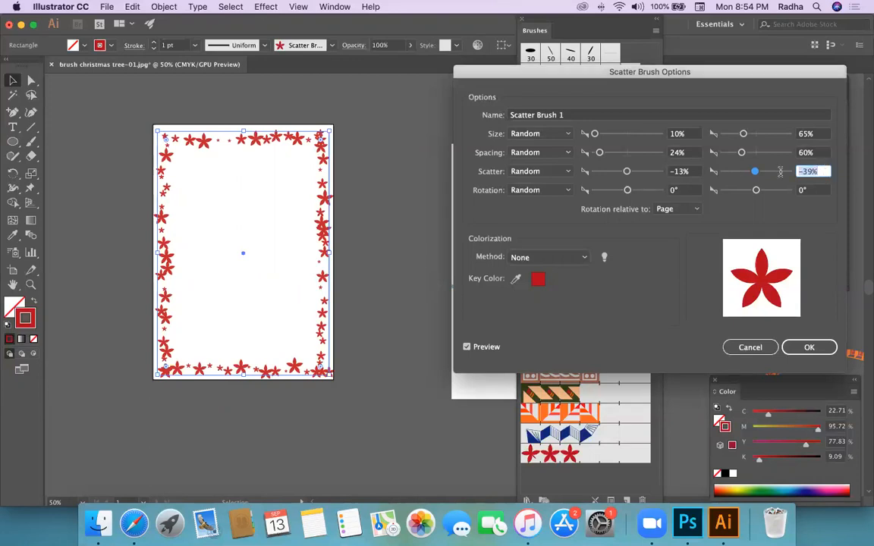
type("13")
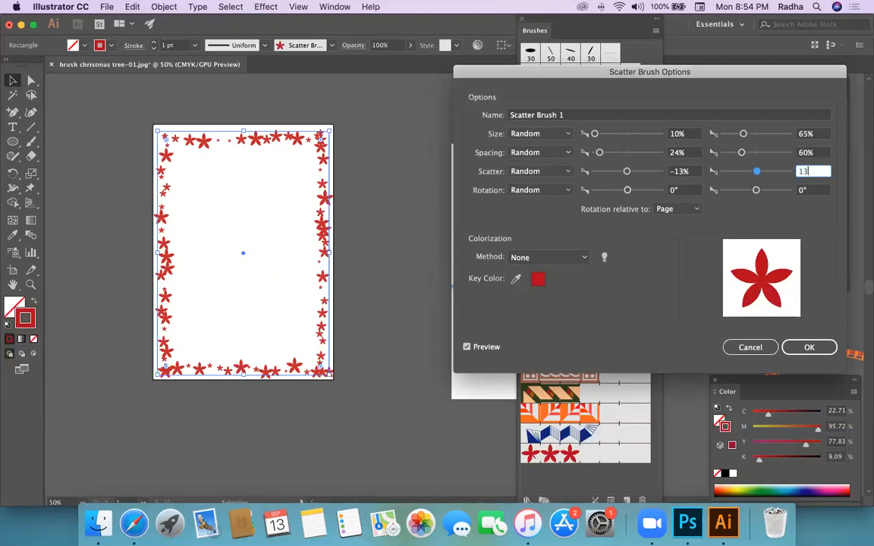
key("Return")
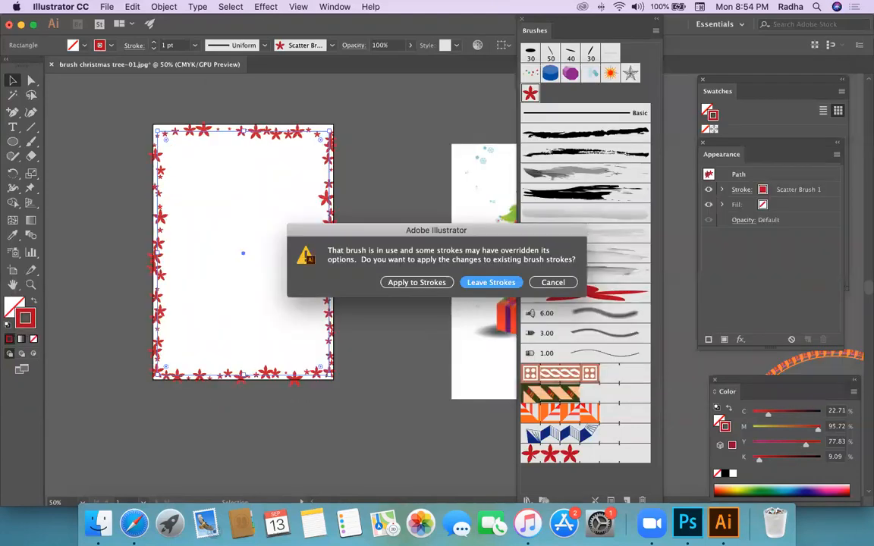
left_click(416, 282)
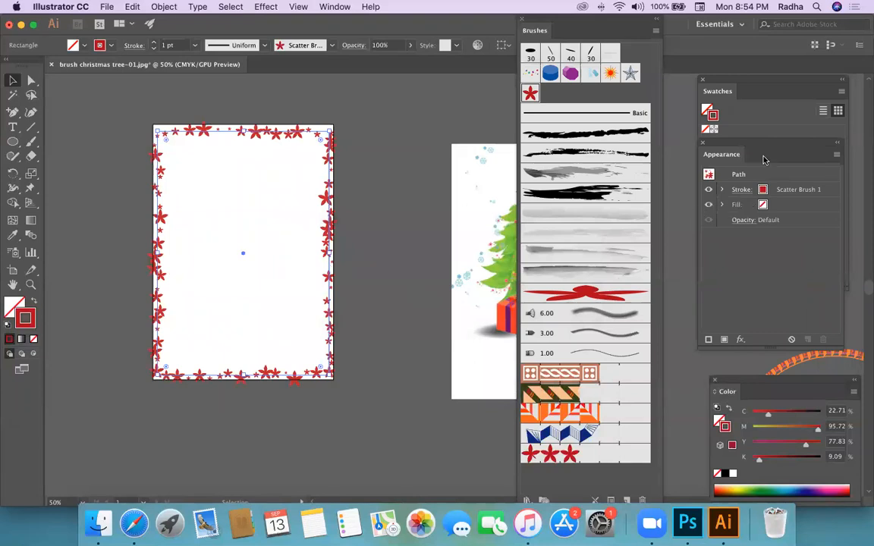
Step: Set the flower scatter brush's rotation relative to Path, accept the options and deselect the border
left_click(531, 94)
double_click(531, 94)
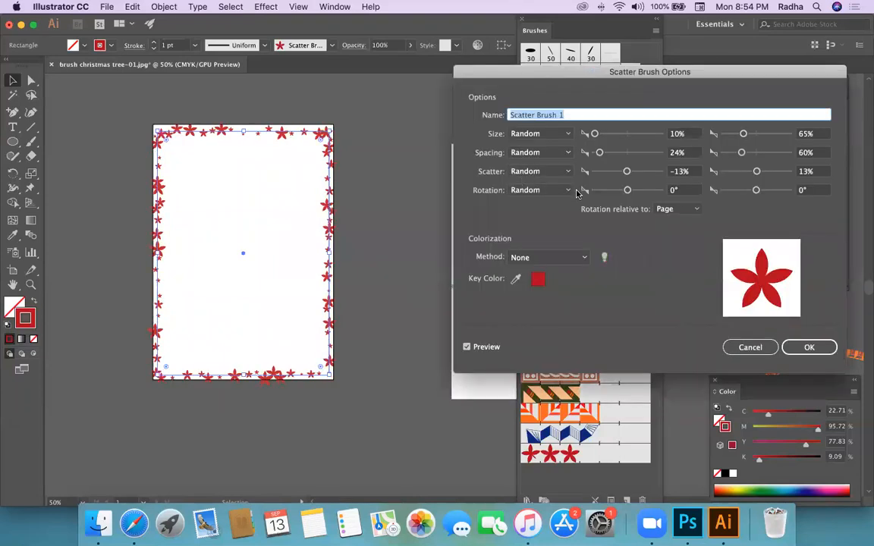
left_click(696, 210)
left_click(674, 235)
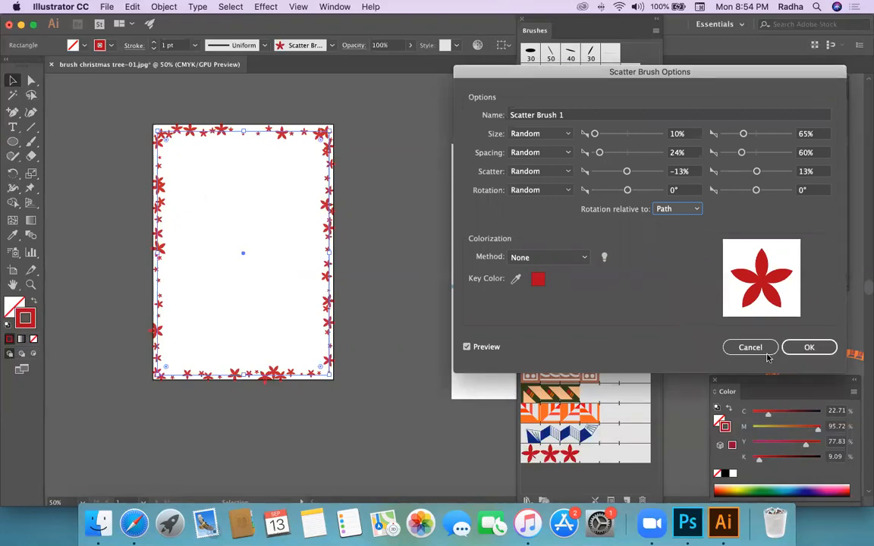
left_click(803, 346)
left_click(379, 258)
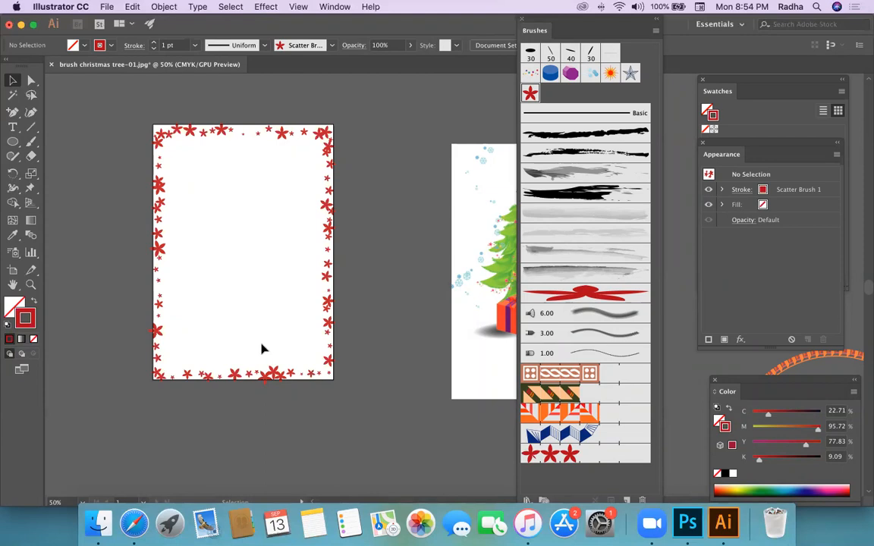
Step: Apply the red flower art brush to the border rectangle and deselect it
left_click(328, 305)
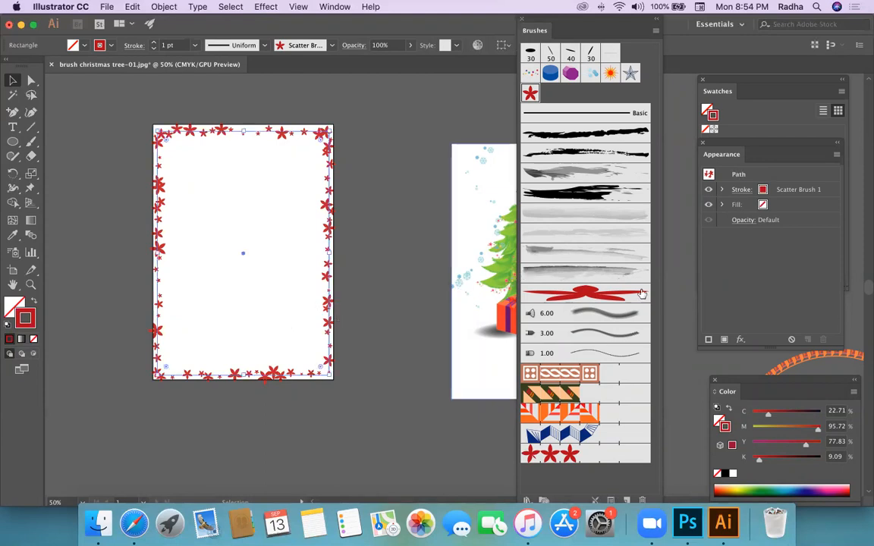
left_click(581, 295)
left_click(376, 320)
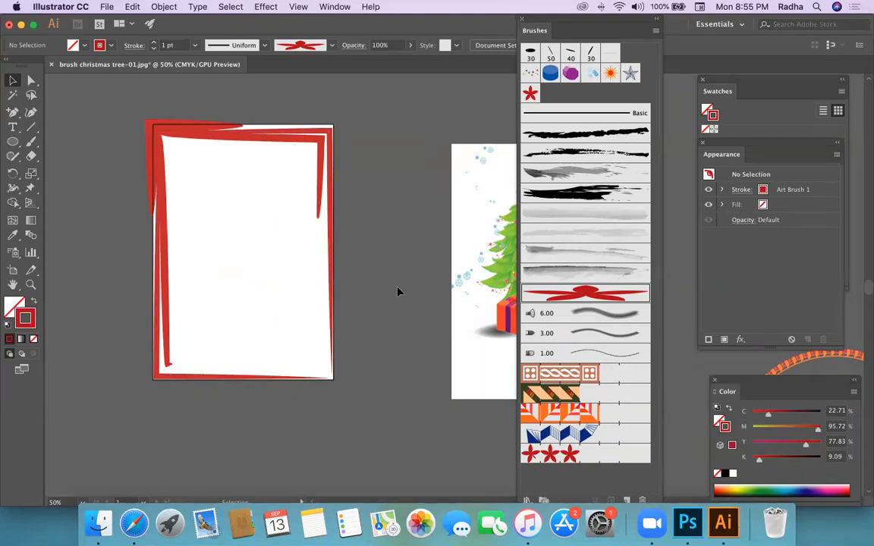
Step: Shift the art-brush border slightly up and left, and move it back inside the artboard
mouse_move(218, 140)
left_mouse_down()
mouse_move(265, 179)
mouse_move(193, 126)
left_mouse_up()
left_click(339, 99)
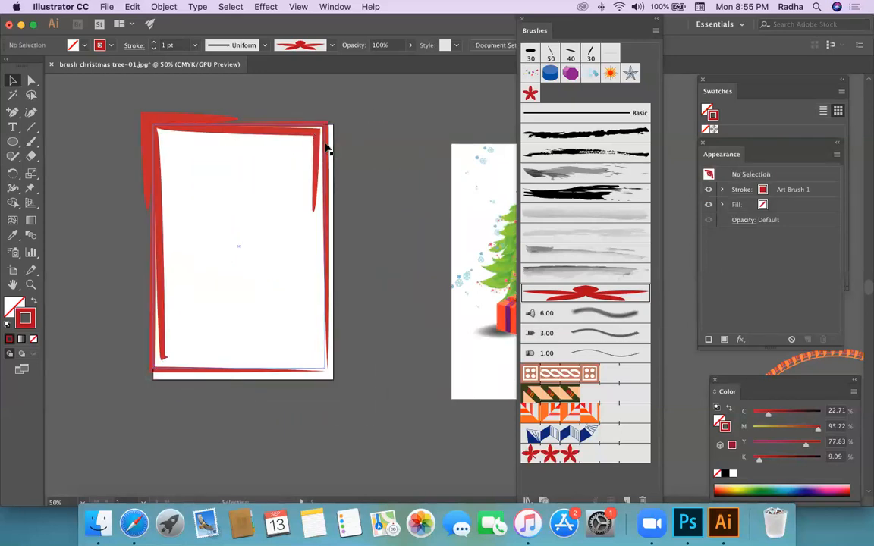
mouse_move(312, 141)
left_mouse_down()
mouse_move(324, 148)
mouse_move(293, 141)
left_mouse_up()
left_click(385, 148)
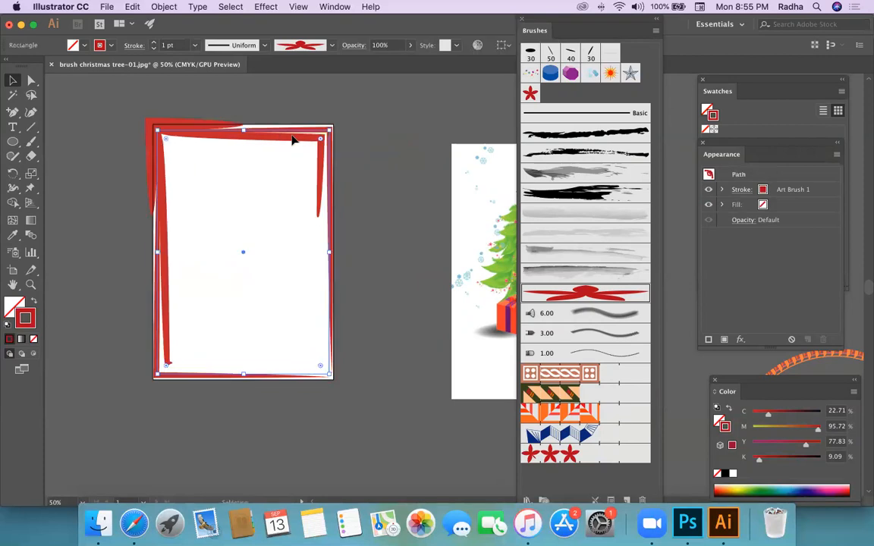
Step: Delete the art-brush border rectangle from the artboard
left_click(389, 168)
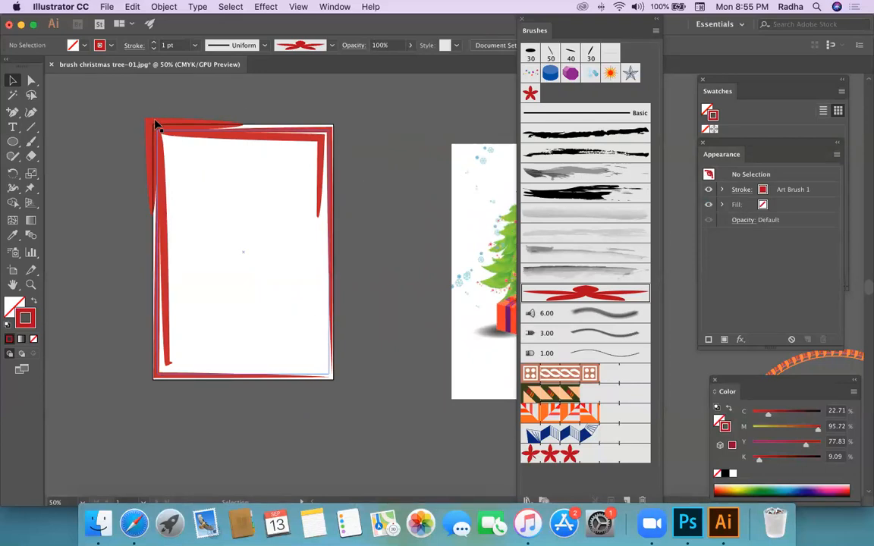
left_click(182, 136)
key("Delete")
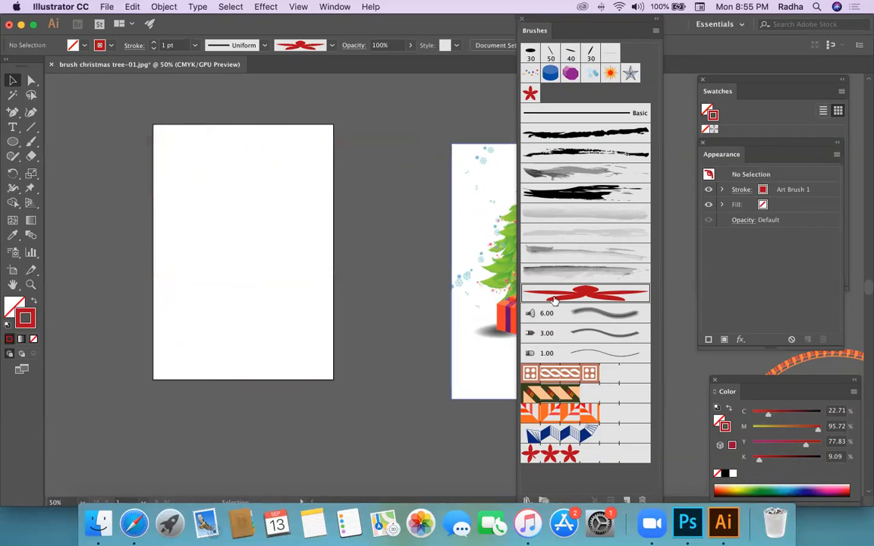
Step: Activate the Paintbrush tool with the flower art brush as the current brush
left_click(31, 142)
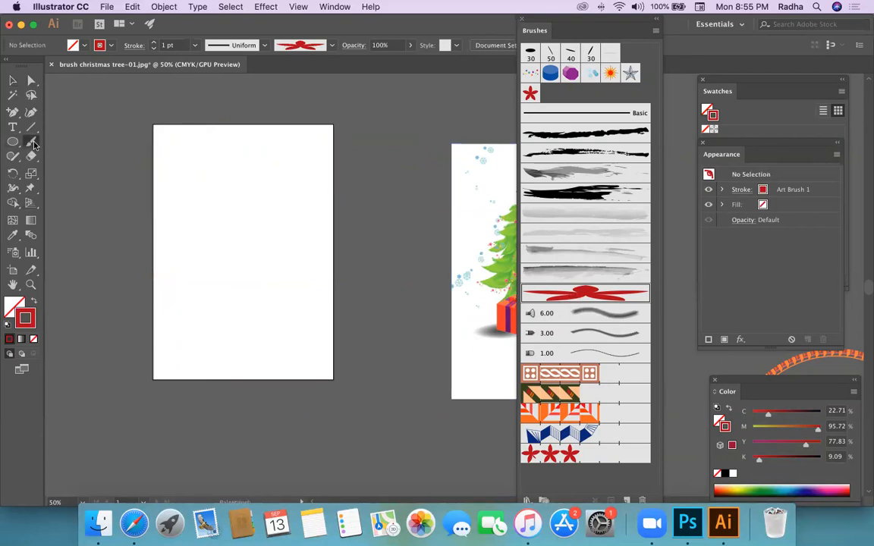
Step: Paint three curved freehand strokes on the blank artboard with the red floral art brush
mouse_move(202, 349)
left_mouse_down()
mouse_move(202, 330)
mouse_move(255, 233)
mouse_move(219, 184)
left_mouse_up()
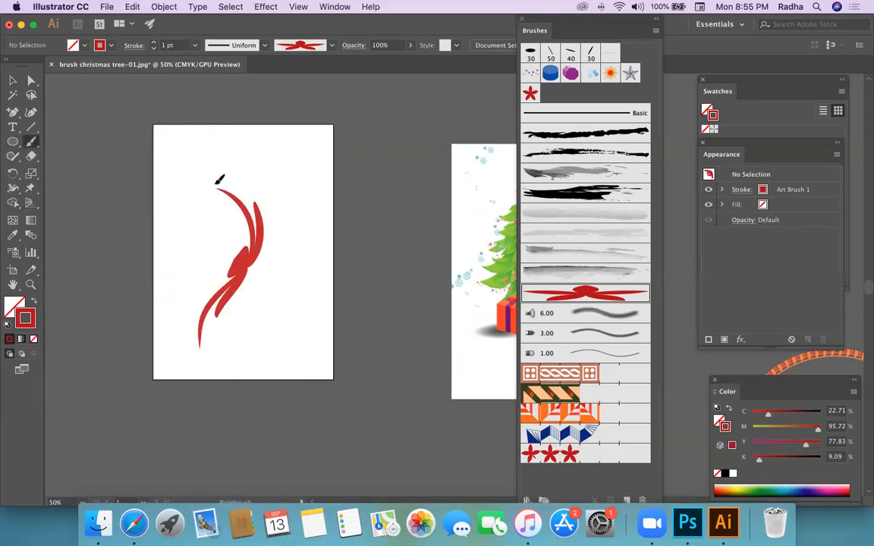
mouse_move(284, 347)
left_mouse_down()
mouse_move(320, 228)
mouse_move(283, 183)
left_mouse_up()
mouse_move(164, 151)
left_mouse_down()
mouse_move(182, 179)
mouse_move(181, 284)
mouse_move(259, 259)
mouse_move(235, 256)
left_mouse_up()
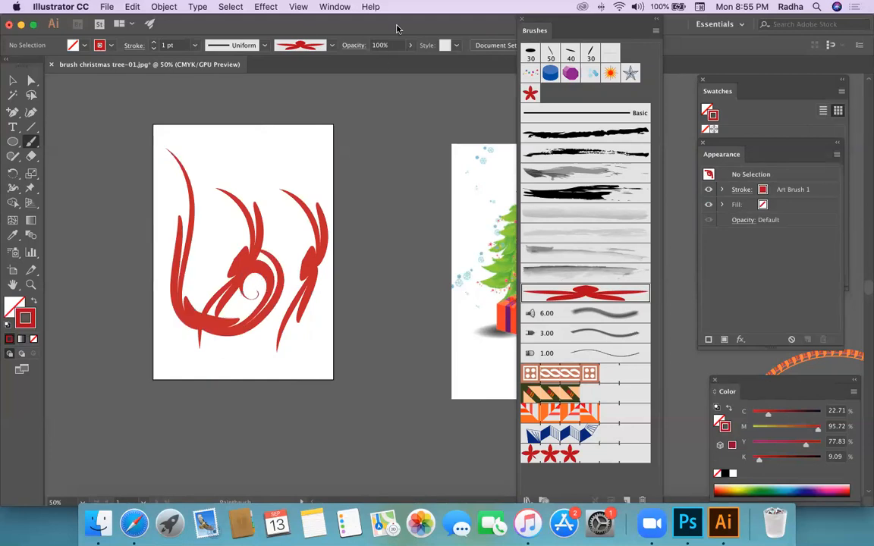
Step: Select all the red brush strokes on the artboard and delete them
left_click(12, 80)
left_click_drag(163, 204, 381, 333)
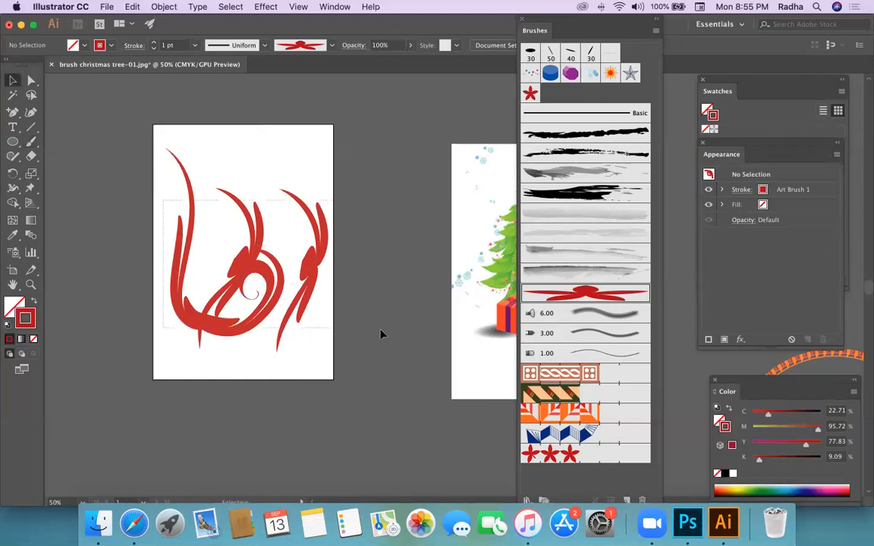
key("Delete")
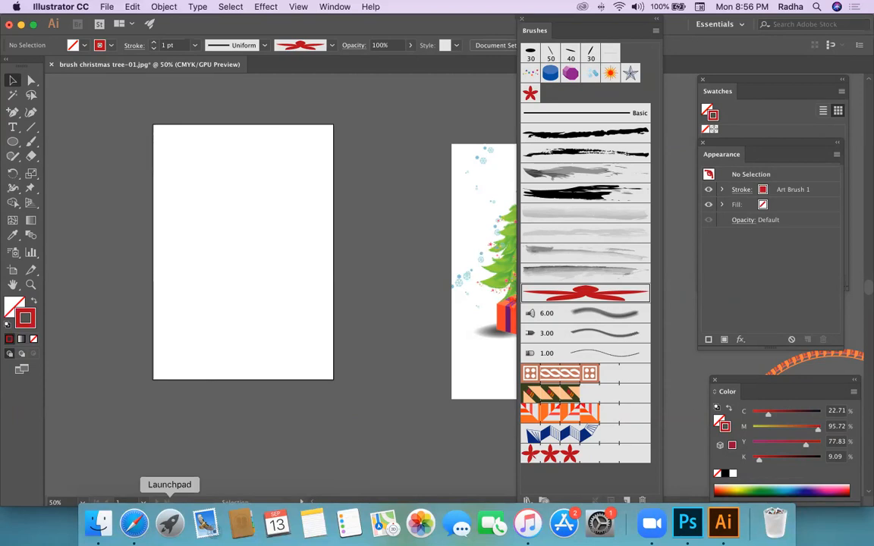
Step: Switch to Safari and open Google in a new tab
key("shift+Tab")
left_click(142, 525)
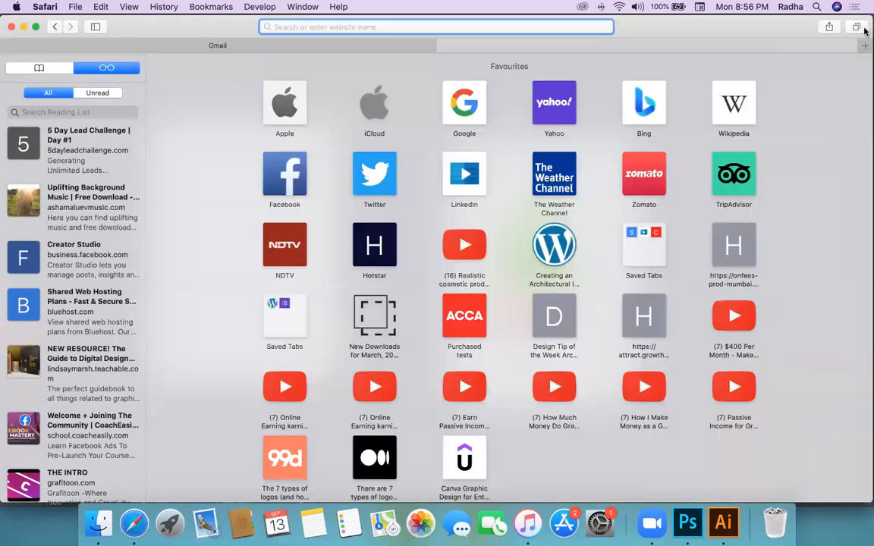
key("super+t")
left_click(458, 94)
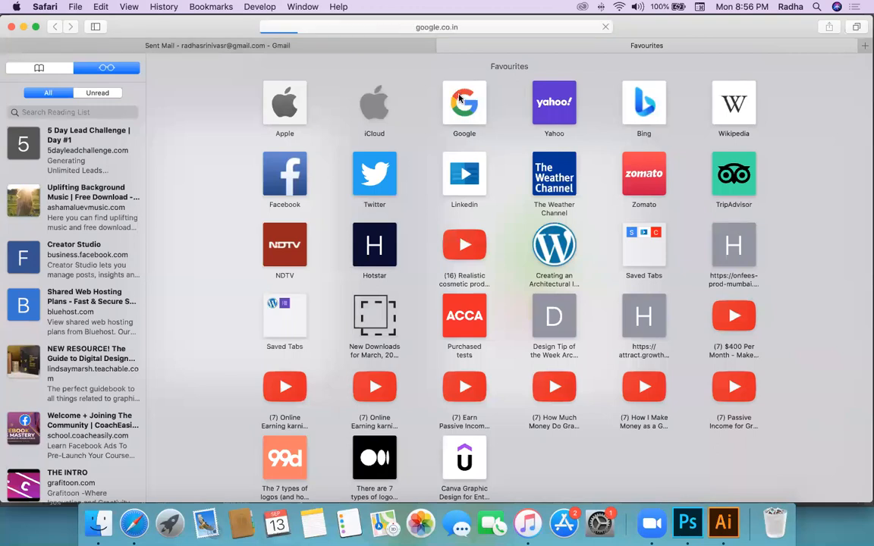
Step: Search Google for "snowflake" and show the image results
left_click(390, 225)
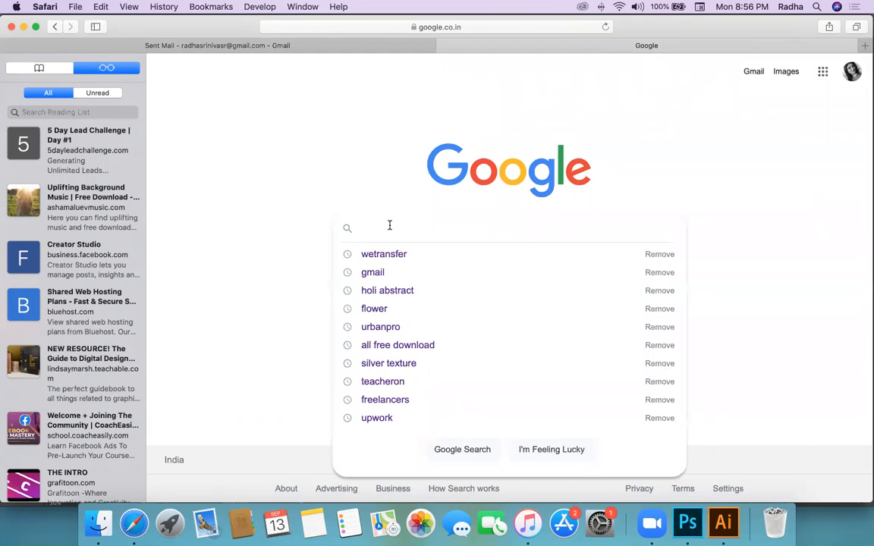
type("sn")
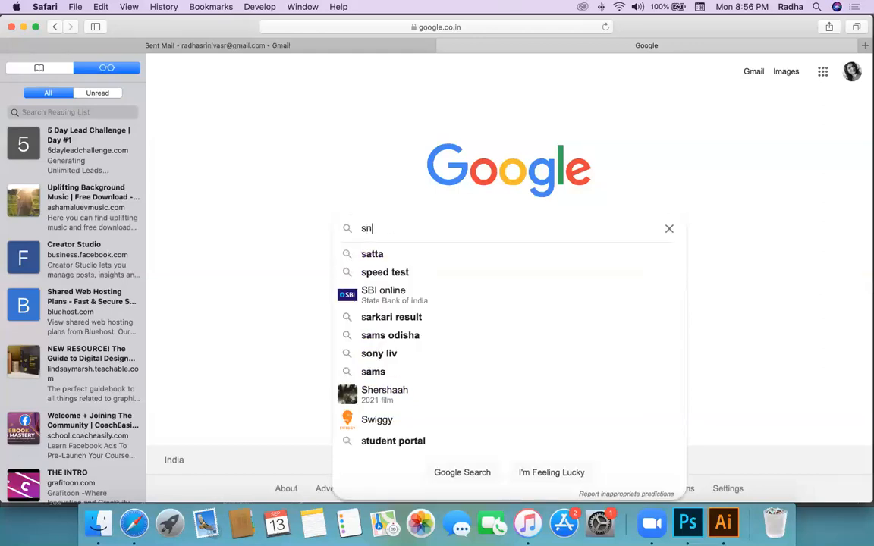
type("ow")
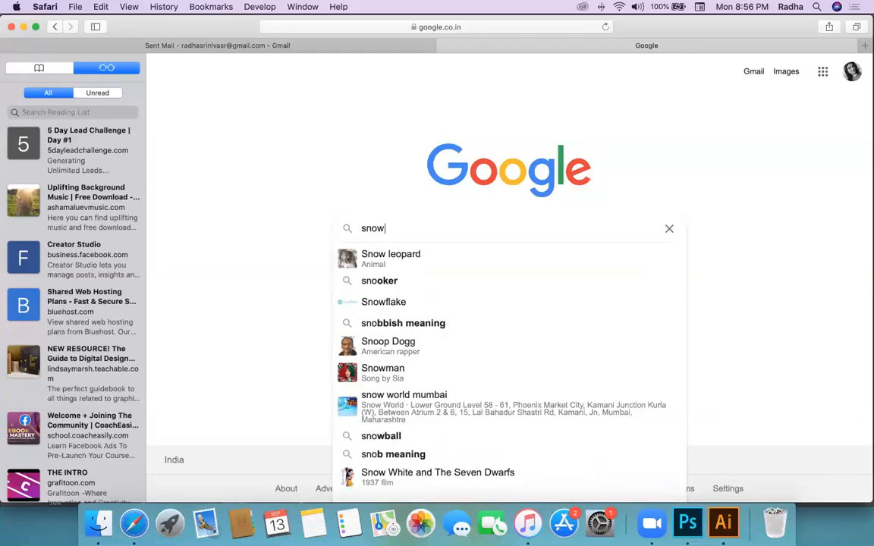
type("flake")
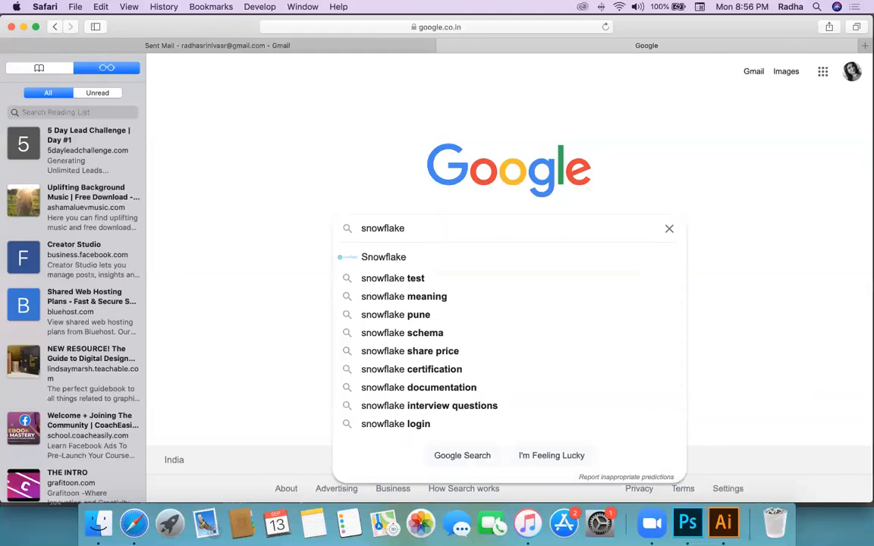
key("Return")
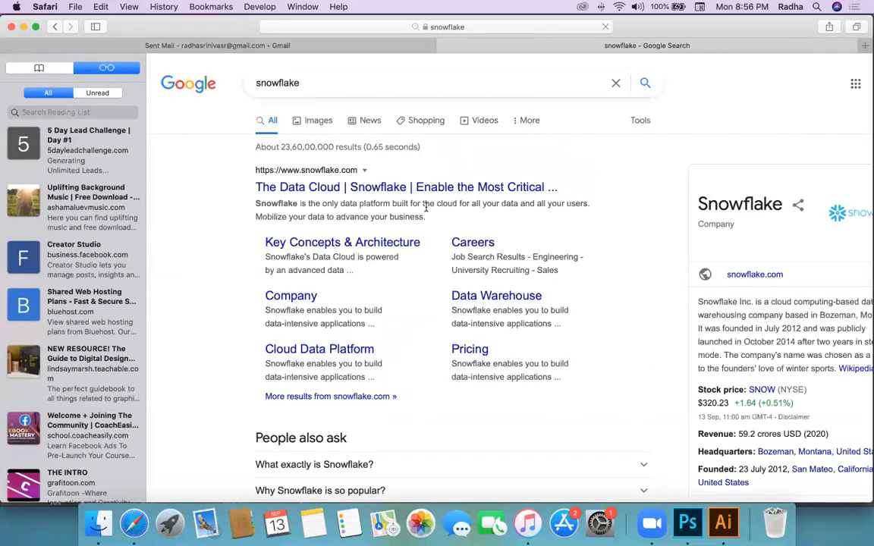
left_click(324, 120)
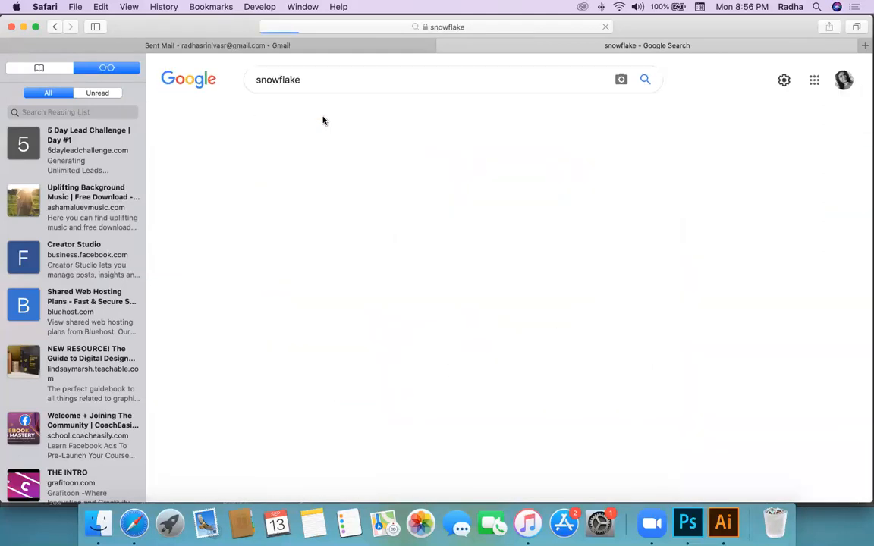
Step: Find the black-and-white stencil image with four snowflakes from freepatternsarea.com in the results and copy its large preview
scroll(635, 324, "down", 5)
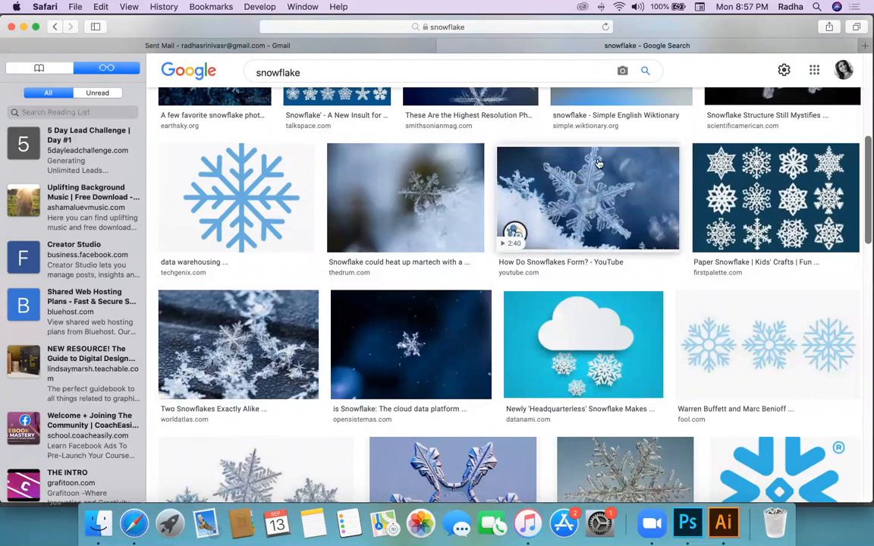
scroll(592, 174, "down", 2)
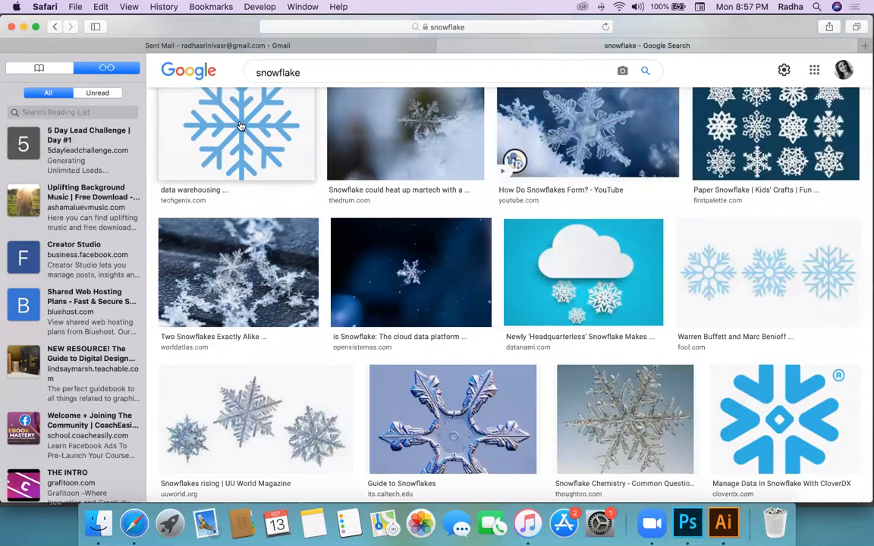
scroll(240, 126, "up", 6)
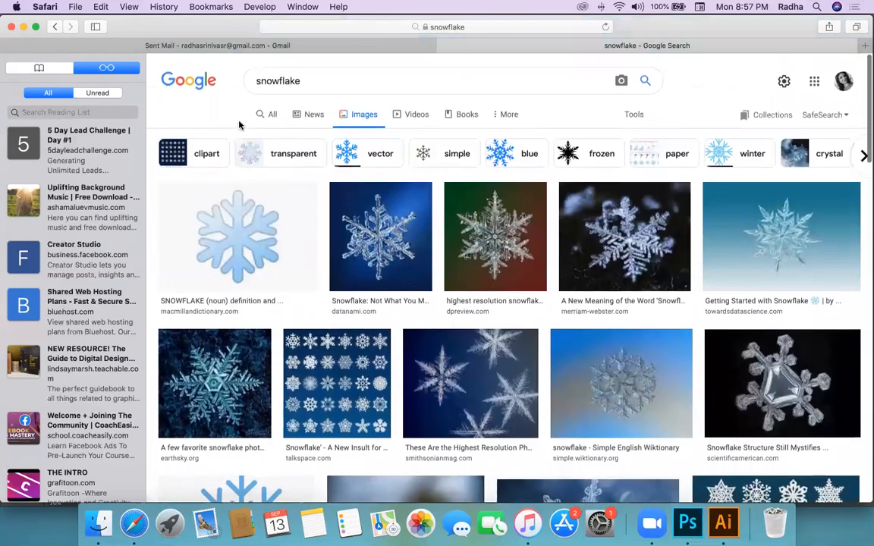
scroll(242, 120, "down", 5)
scroll(240, 125, "down", 10)
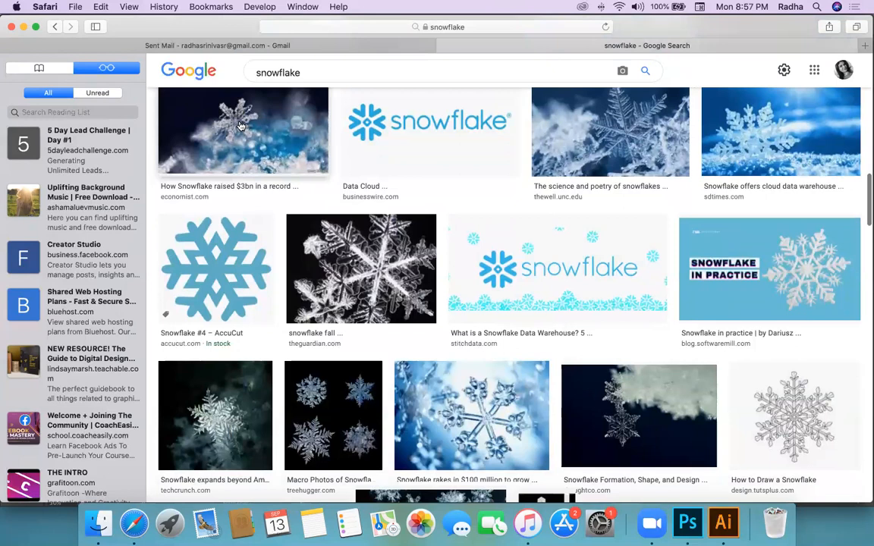
scroll(240, 126, "down", 7)
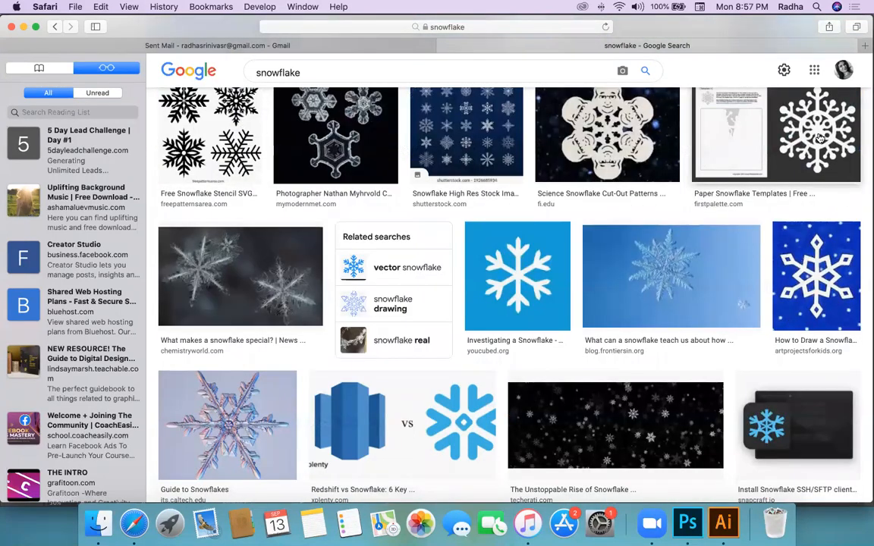
scroll(220, 231, "up", 2)
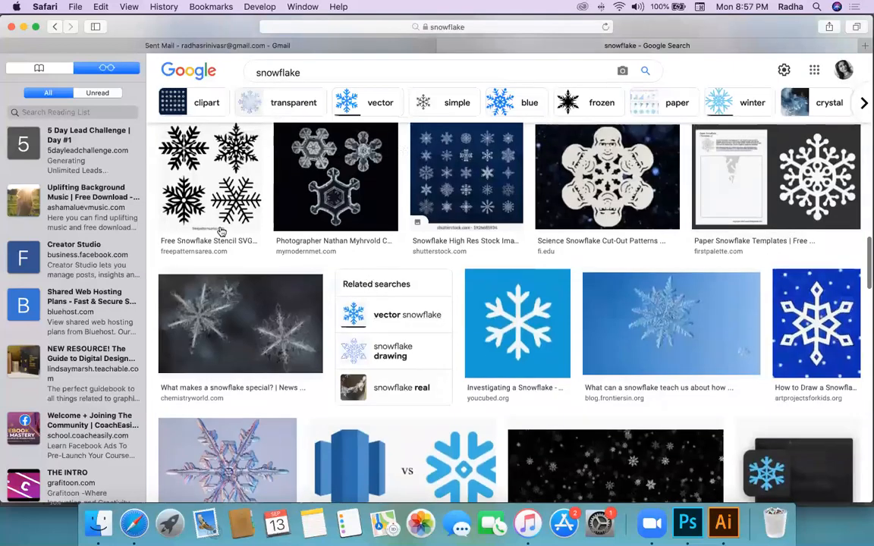
left_click(225, 177)
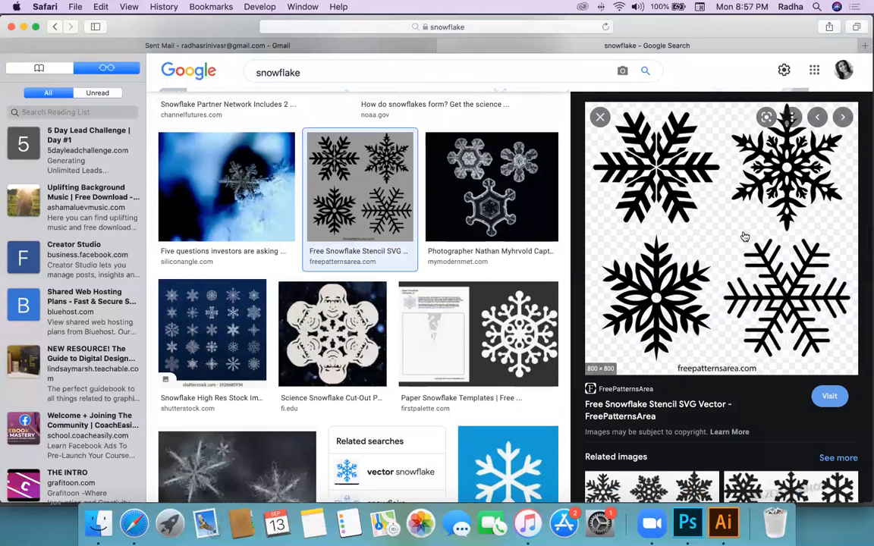
right_click(745, 234)
left_click(661, 435)
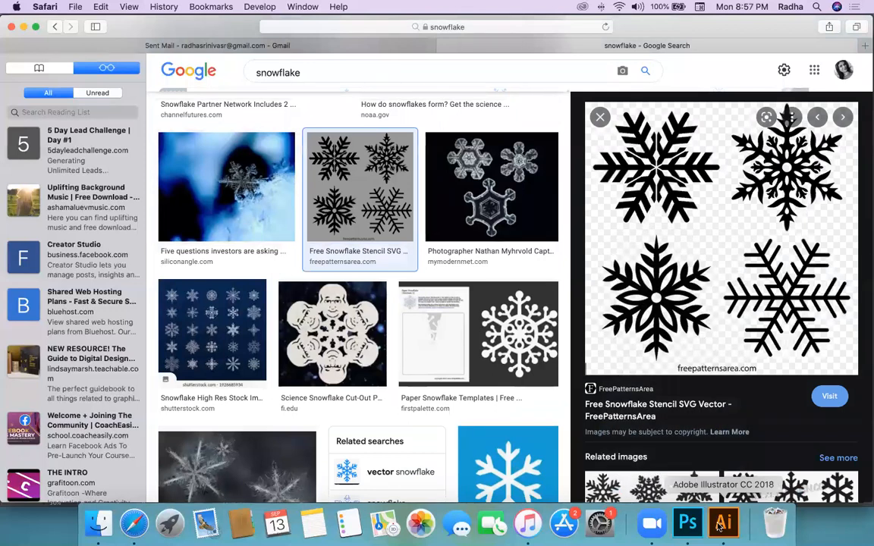
Step: Switch to Illustrator, paste the copied snowflake image and move it over the blank artboard
key("super+Tab")
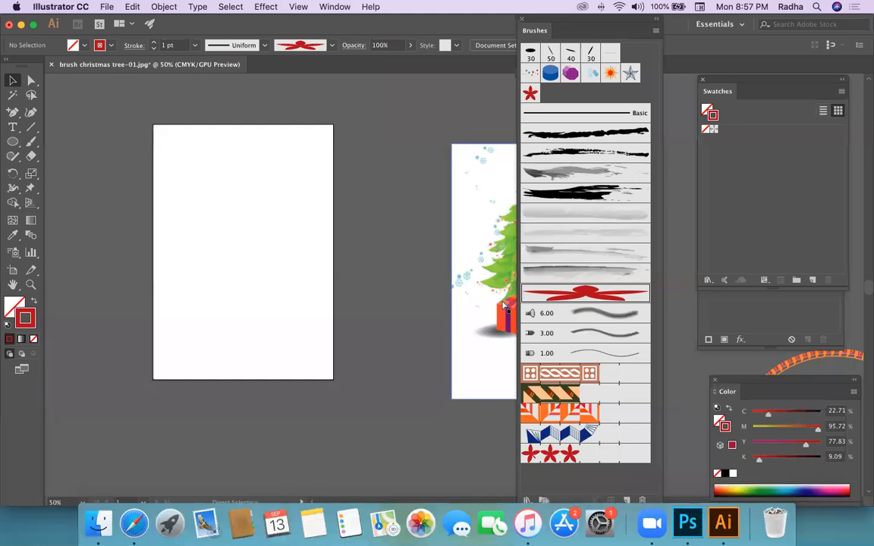
key("super+v")
left_click_drag(357, 228, 104, 226)
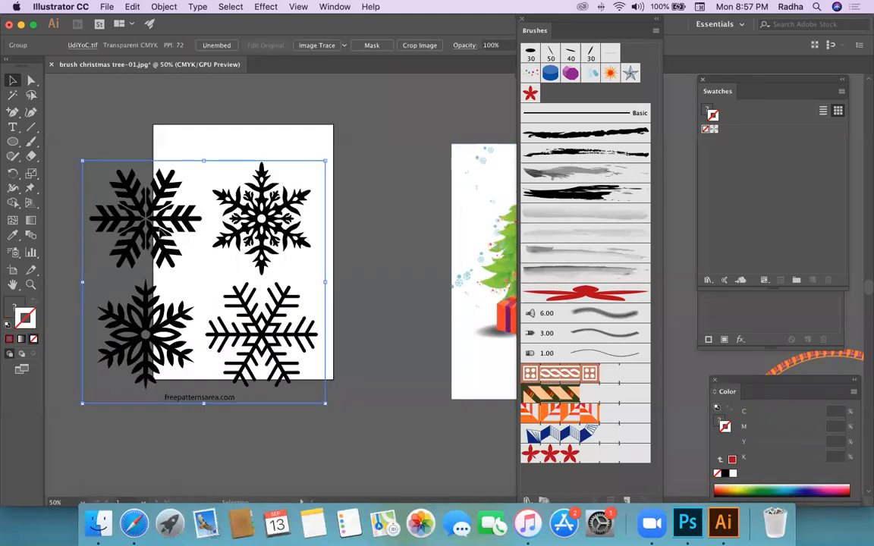
Step: Examine the edges of the pasted snowflake image up close, up to 400% magnification, and return to the whole image
scroll(162, 229, "down", 2)
scroll(163, 229, "left", 2)
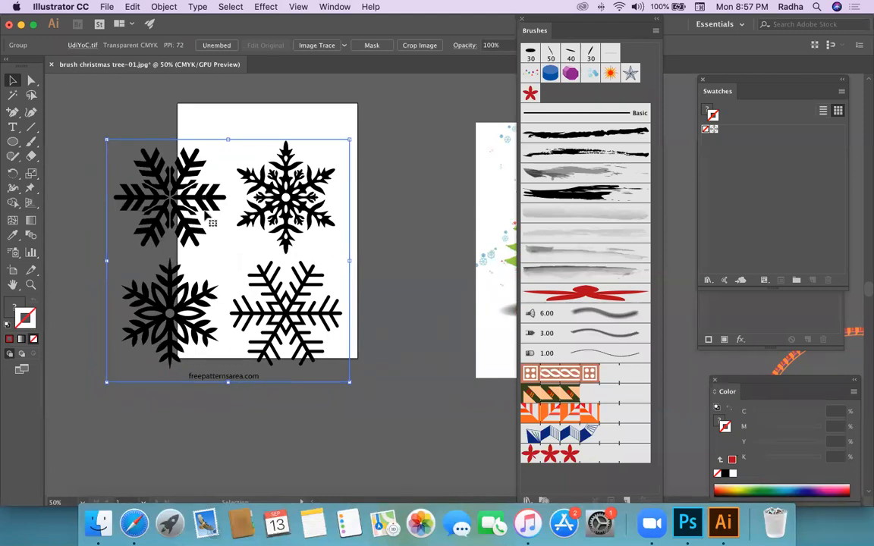
key("super+minus")
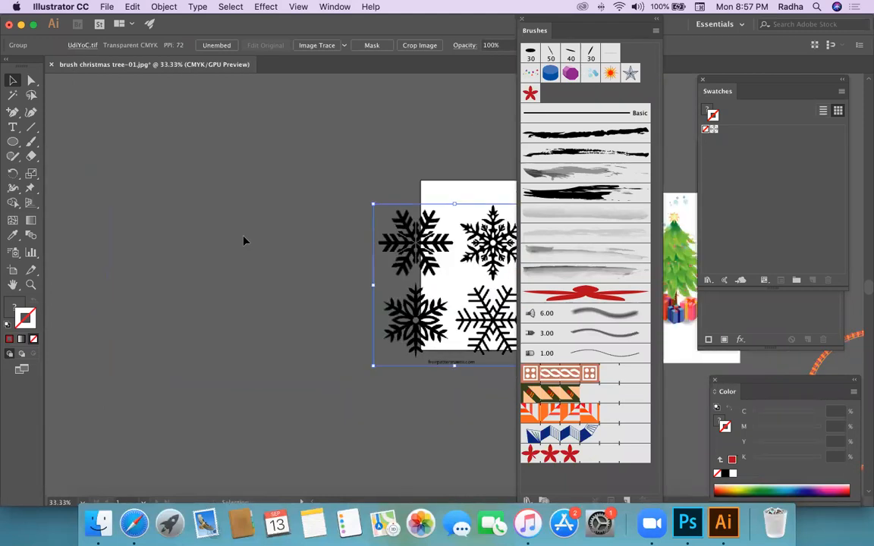
scroll(443, 278, "right", 10)
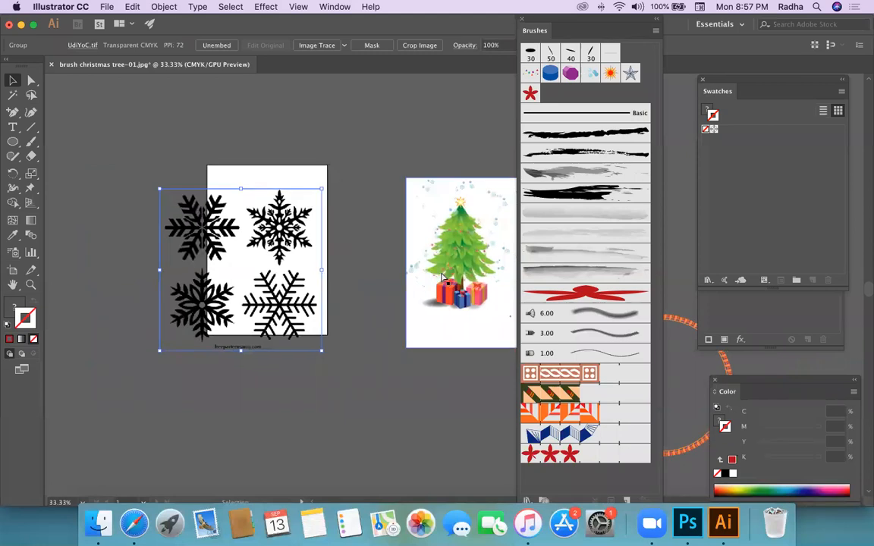
key("super+plus")
key("super+plus")
key("super+plus")
key("super+plus")
key("super+plus")
key("super+plus")
key("super+plus")
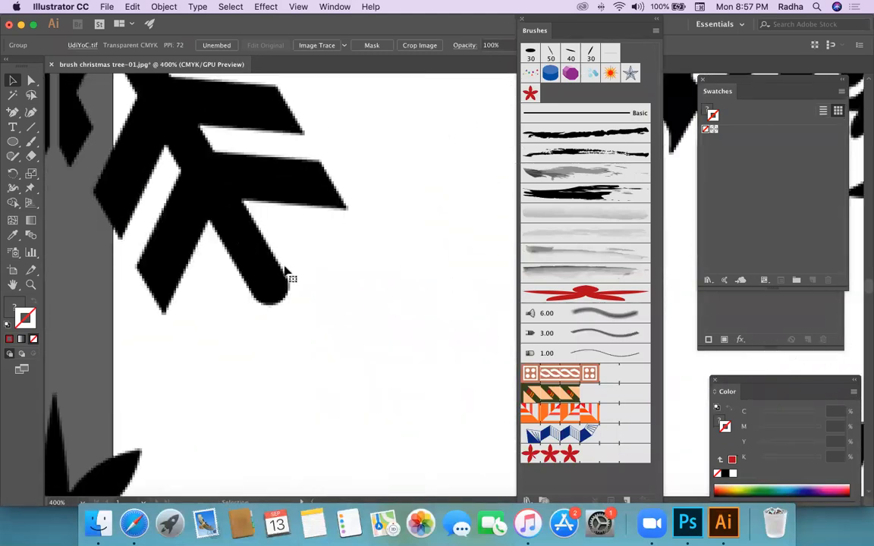
key("a")
key("super+minus")
key("super+minus")
key("super+minus")
key("super+minus")
key("super+minus")
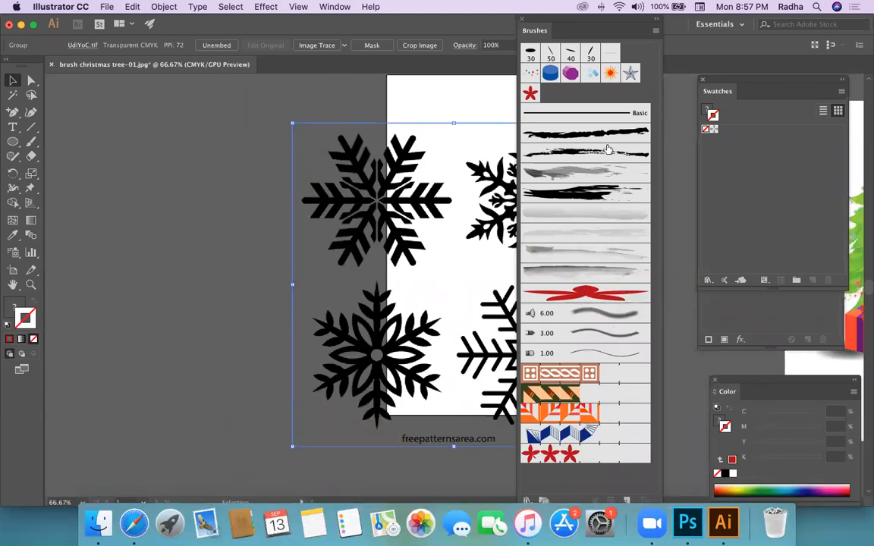
scroll(372, 311, "right", 5)
key("super+minus")
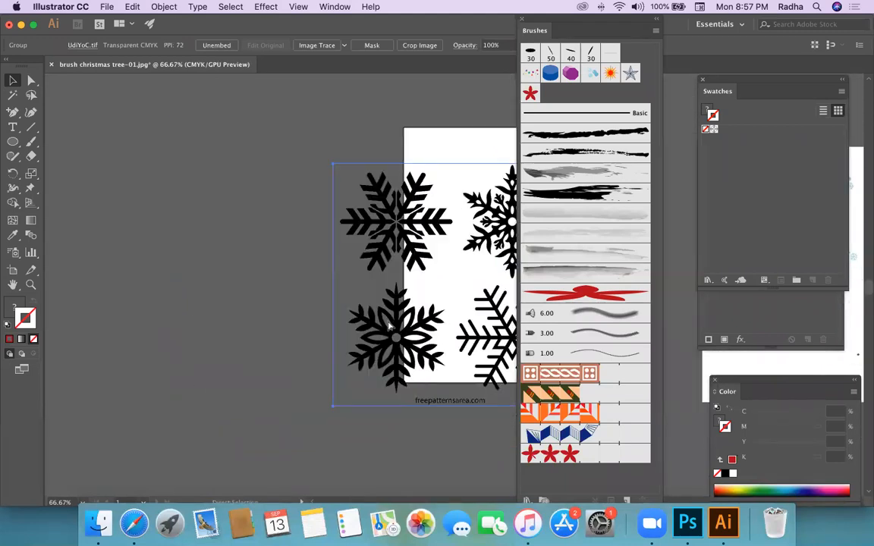
scroll(388, 326, "right", 8)
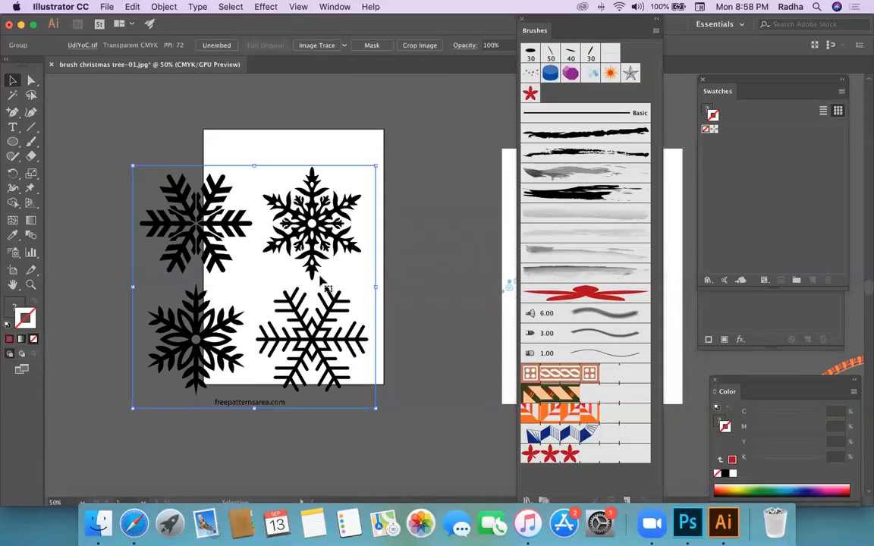
Step: Convert the selected snowflake image into a tracing with the default Image Trace preset
left_click(317, 8)
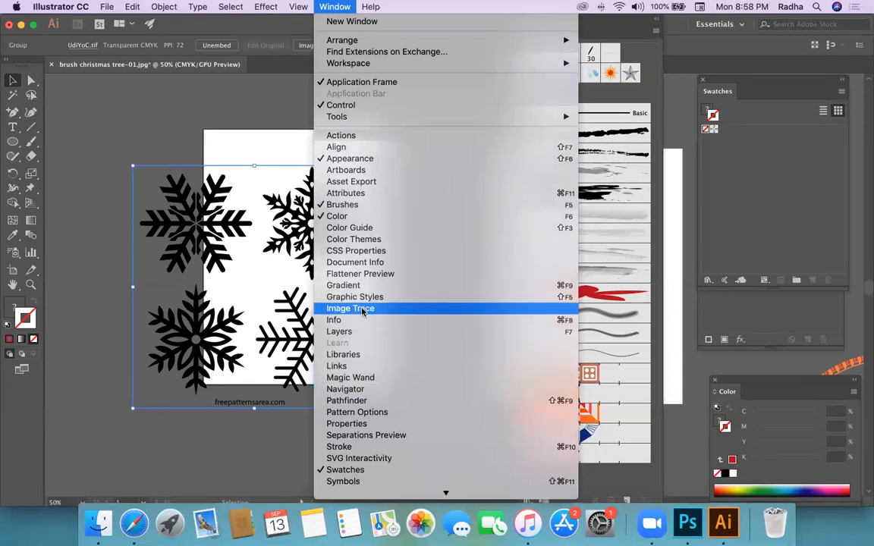
left_click(281, 127)
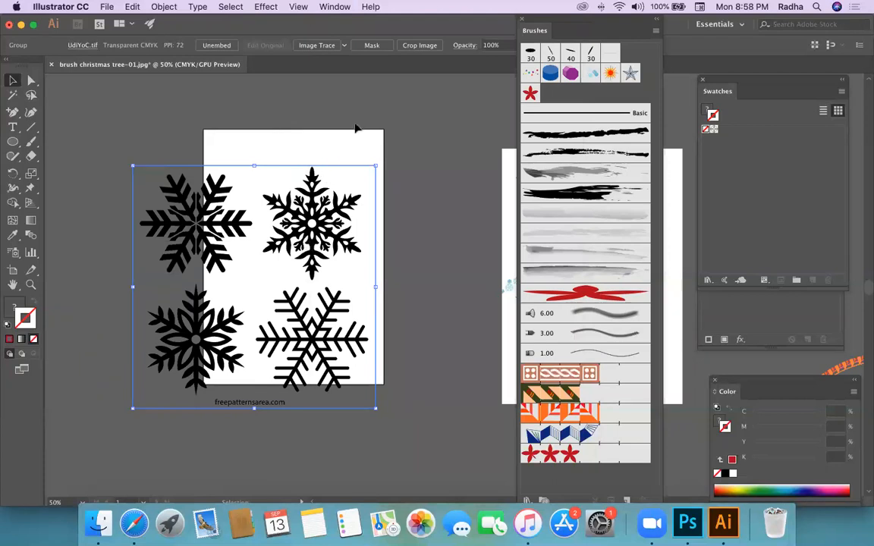
left_click(316, 46)
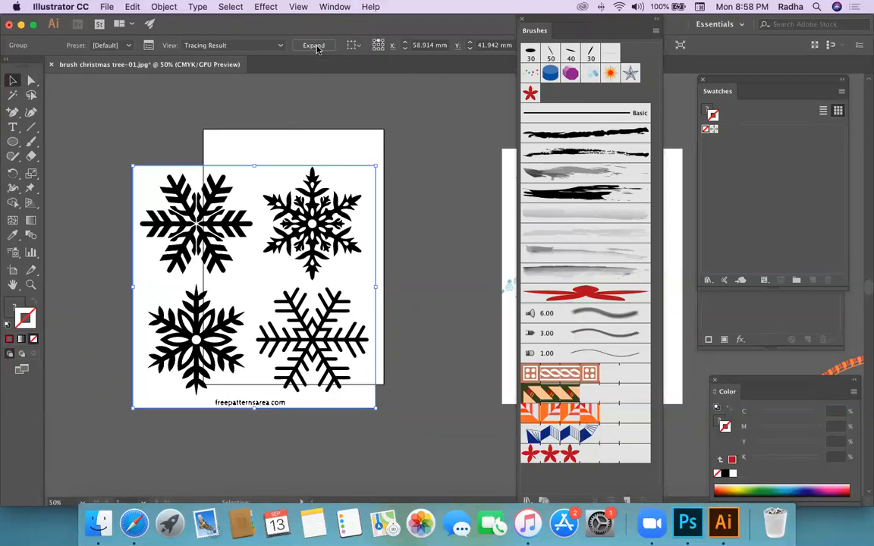
Step: Review the available color modes in the Image Trace settings for the snowflake tracing
left_click(335, 7)
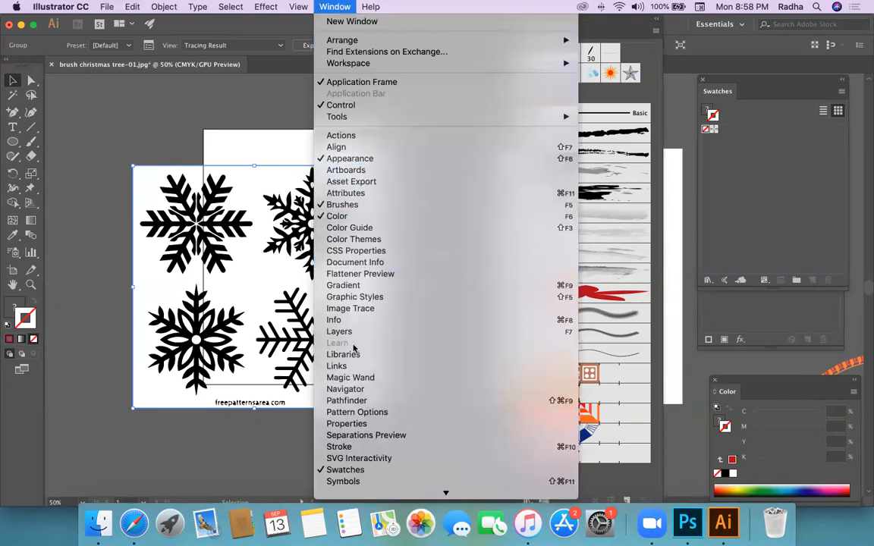
left_click(355, 309)
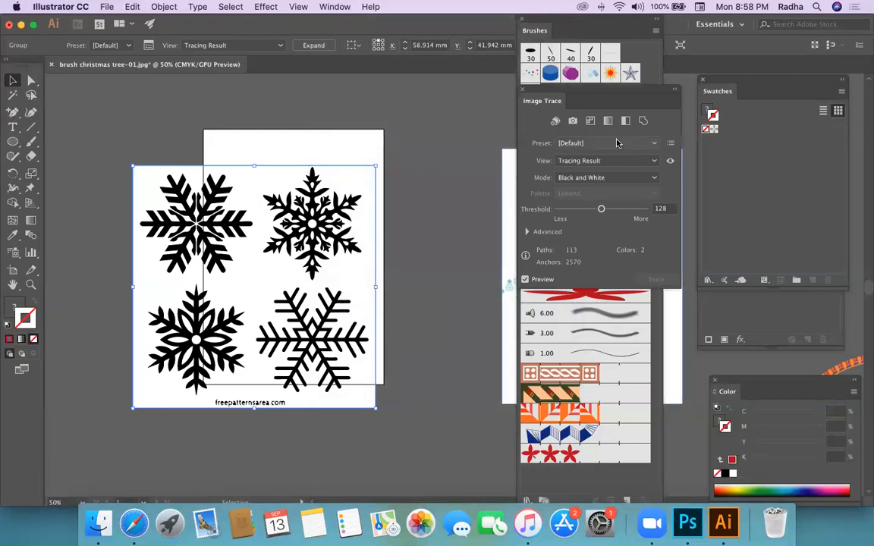
left_click(574, 179)
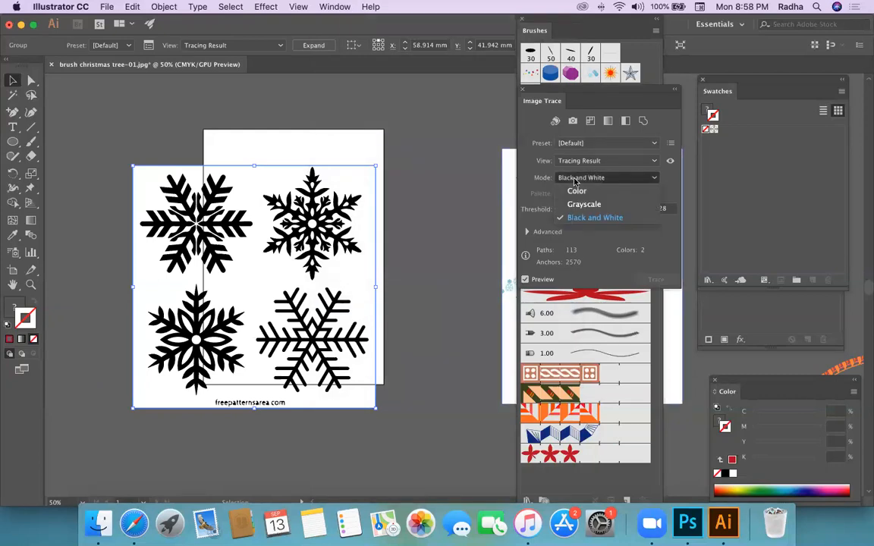
left_click(674, 122)
left_click(522, 90)
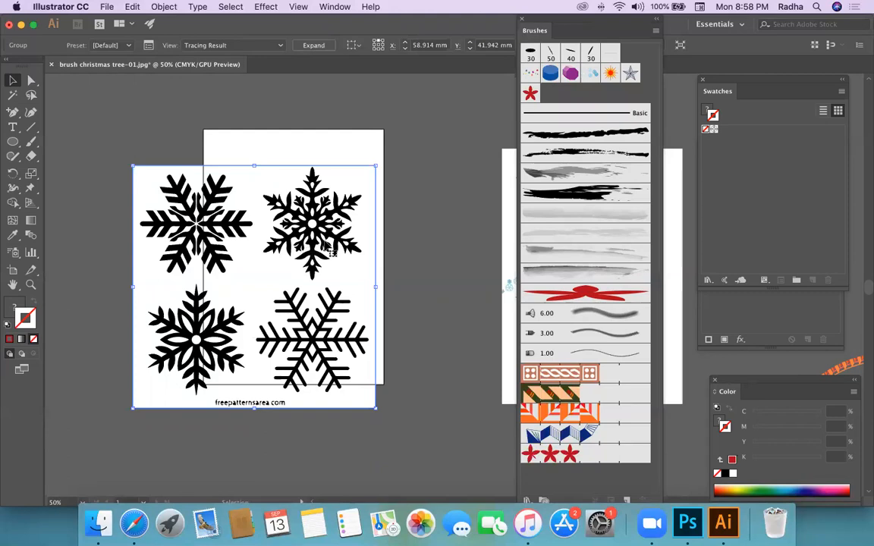
Step: Expand the snowflake tracing into paths, ungroup the artwork and shift it slightly to the right over the artboard
left_click(322, 47)
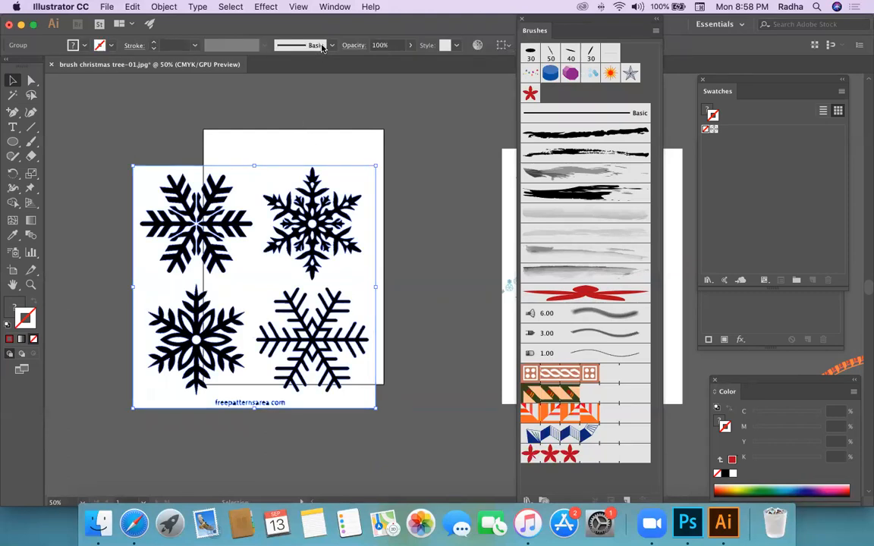
right_click(329, 244)
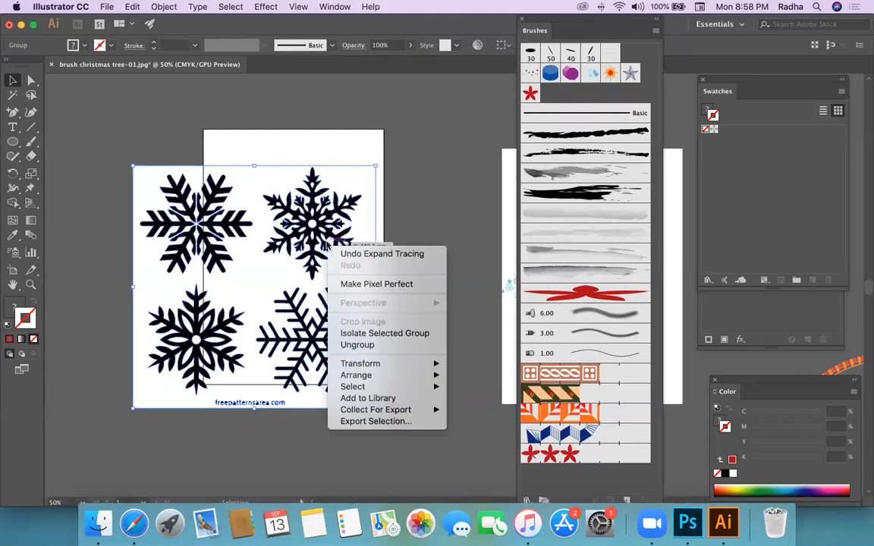
left_click(359, 346)
left_click(427, 258)
left_click_drag(365, 266, 410, 266)
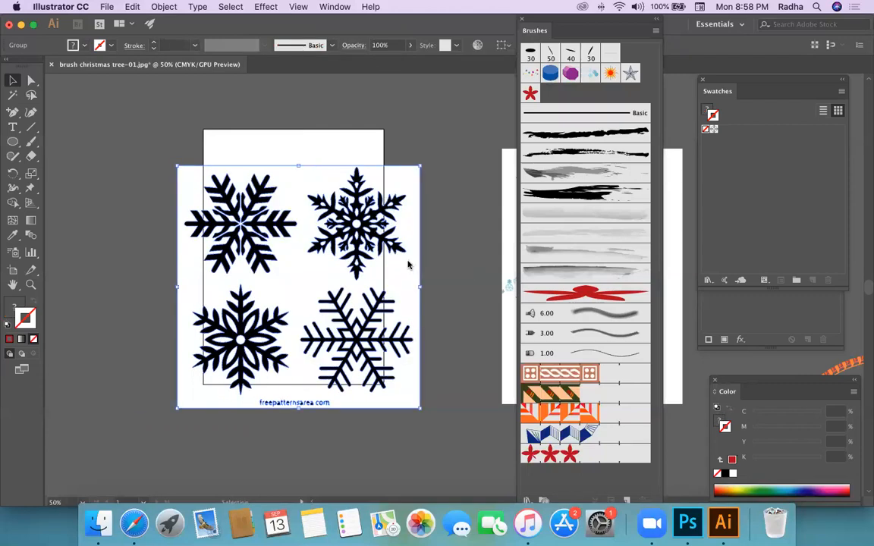
right_click(408, 265)
left_click(432, 364)
Step: Delete the white background shape and the freepatternsarea.com text from the traced artwork
left_click_drag(389, 285, 220, 289)
key("Delete")
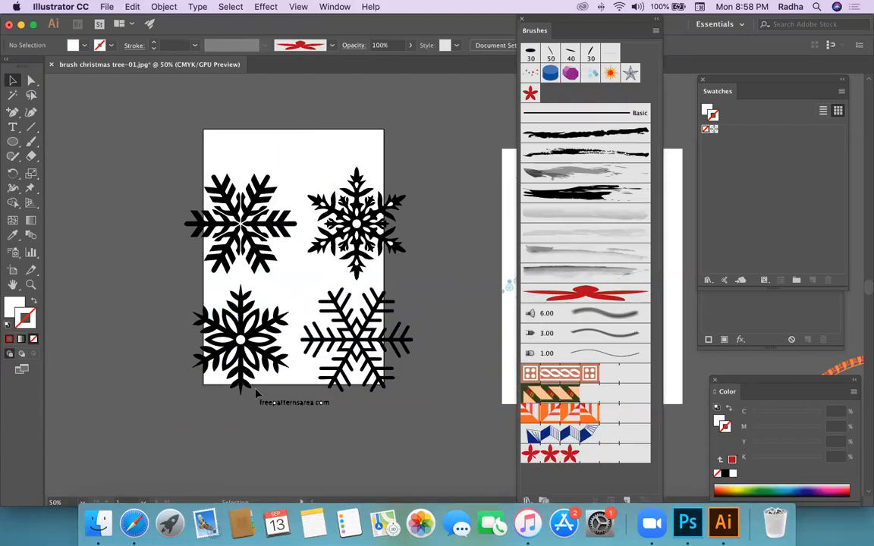
left_click(334, 413)
key("Delete")
Step: Move the whole upper-left snowflake off the artboard to the empty area on its left
left_click(256, 245)
left_click_drag(135, 139, 298, 278)
left_click_drag(243, 199, 110, 205)
left_click(108, 132)
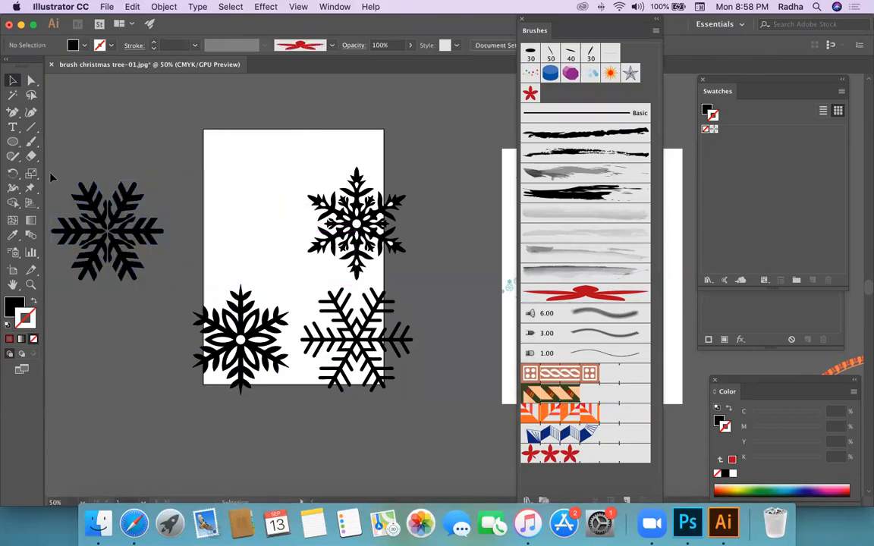
Step: Set the color model to RGB and fill the snowflake left of the artboard with blue 38A6E8
left_click(144, 258)
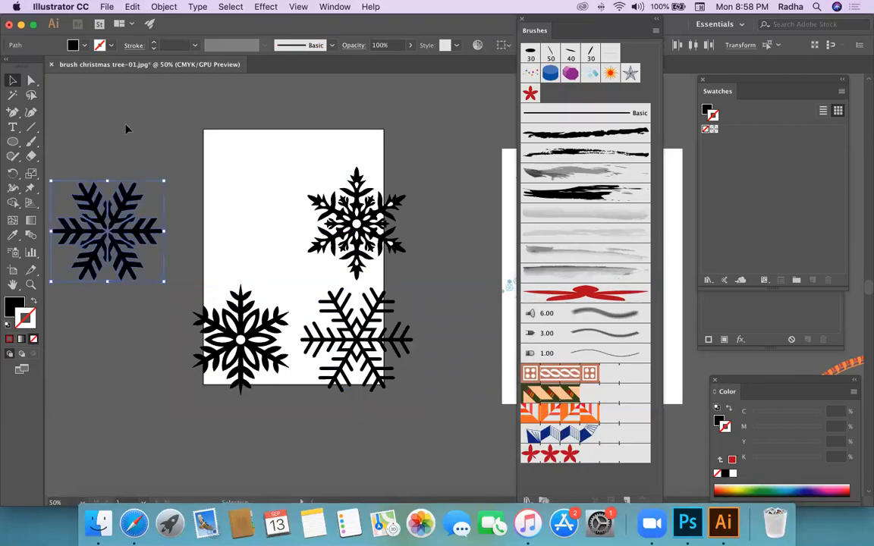
left_click(83, 47)
left_click(16, 307)
double_click(10, 307)
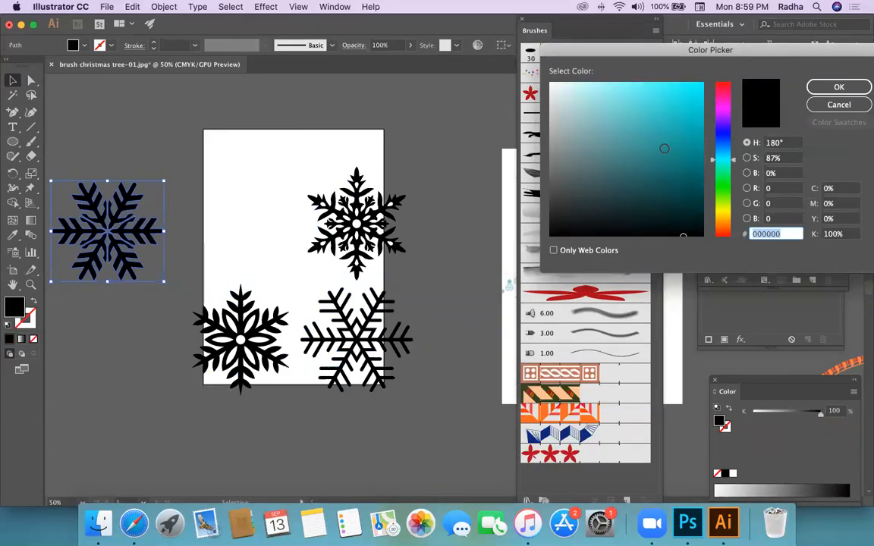
left_click(667, 94)
left_click(839, 87)
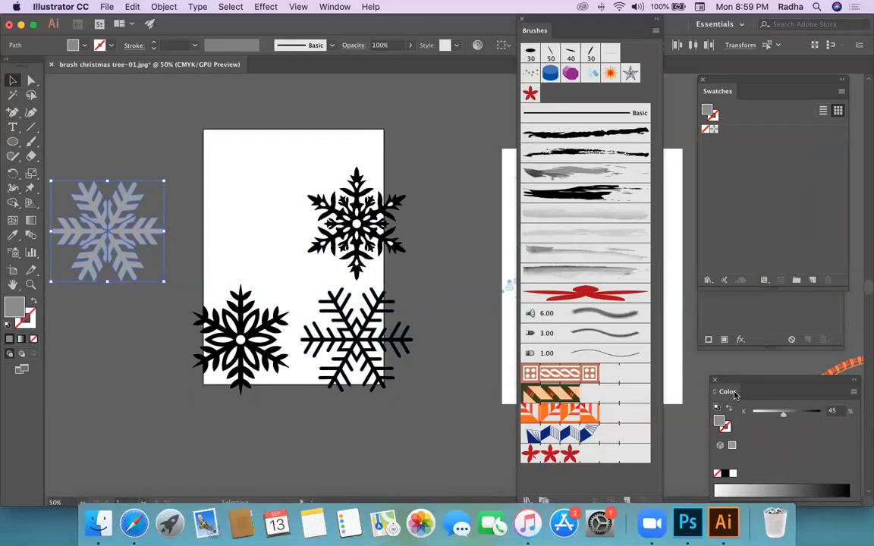
left_click(855, 393)
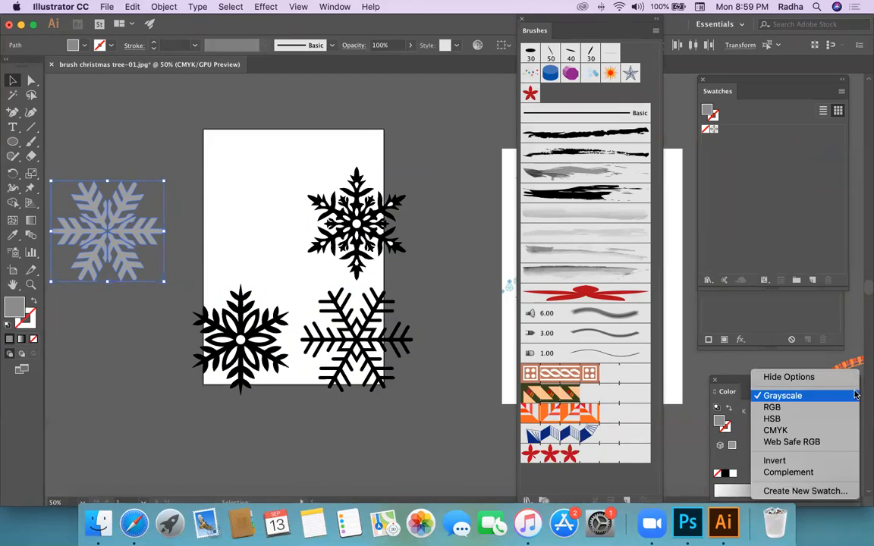
left_click(771, 408)
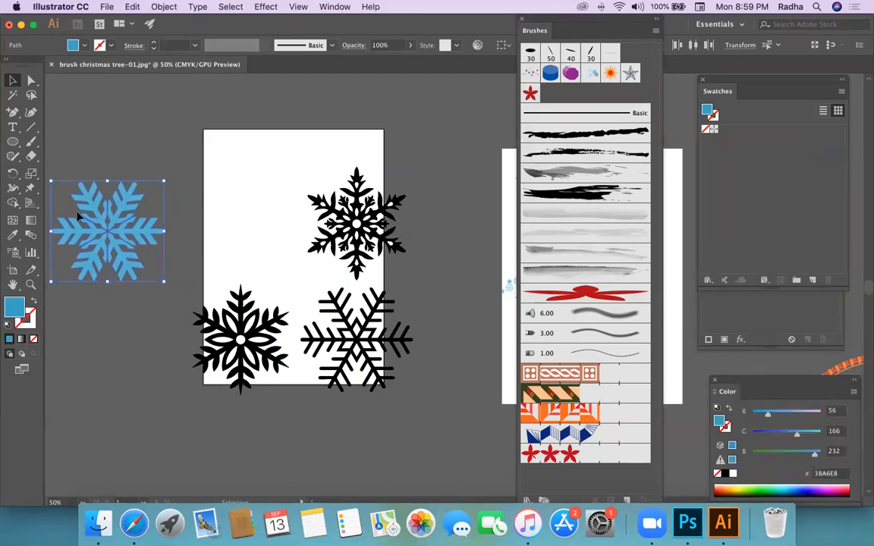
left_click(166, 225)
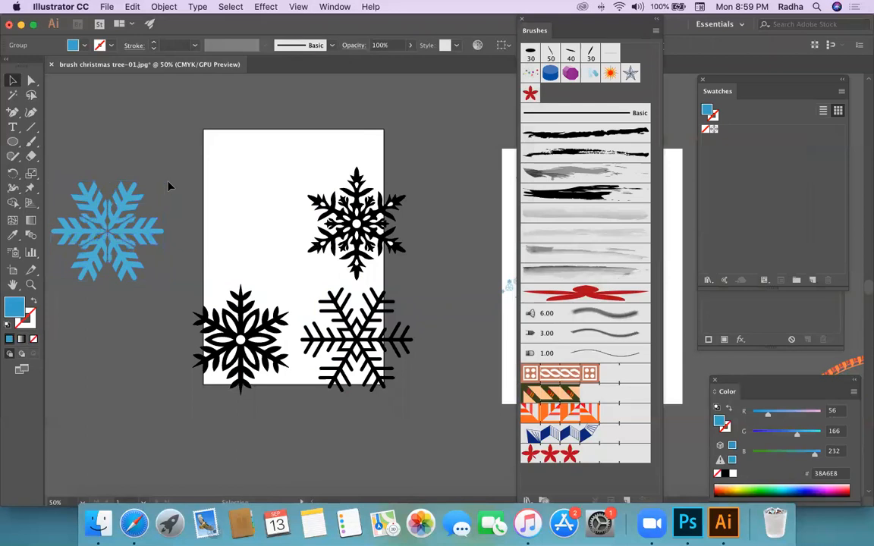
Step: Move the upper-right snowflake with all its pieces off the artboard to the right
left_click_drag(276, 159, 429, 280)
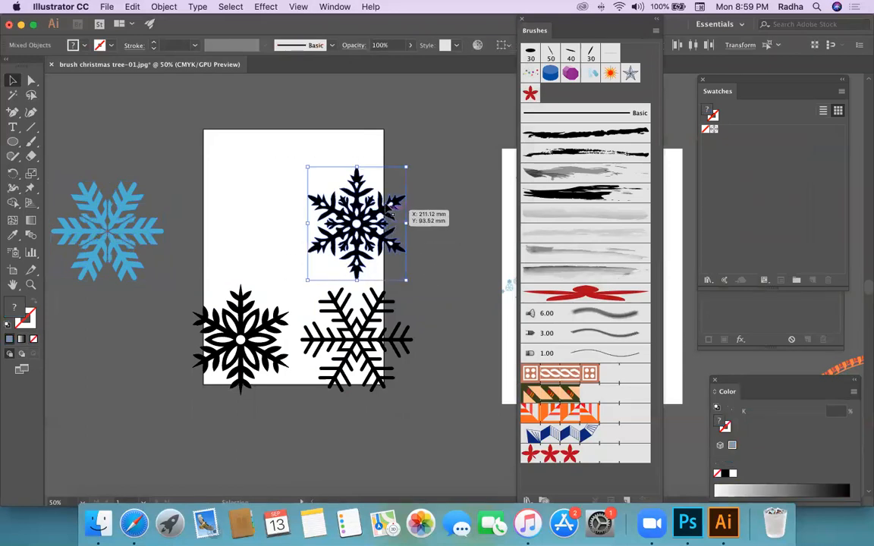
left_click_drag(388, 211, 478, 228)
left_click(461, 173)
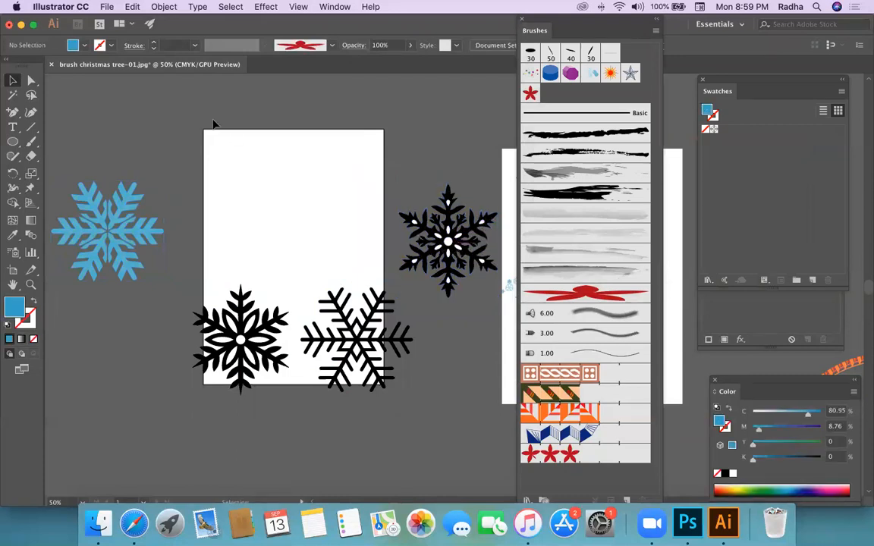
Step: Select all white shapes inside the snowflakes with the Magic Wand and delete them
left_click(12, 94)
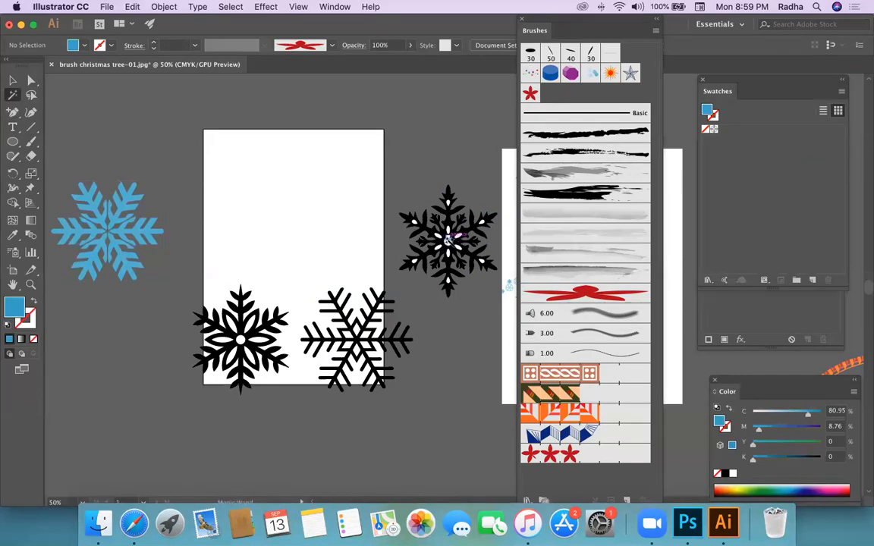
left_click(449, 237)
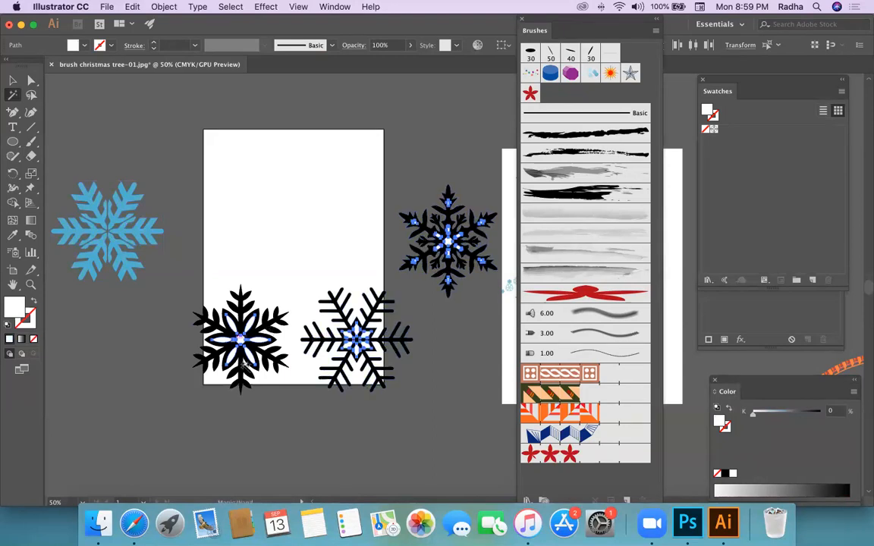
left_click(324, 346)
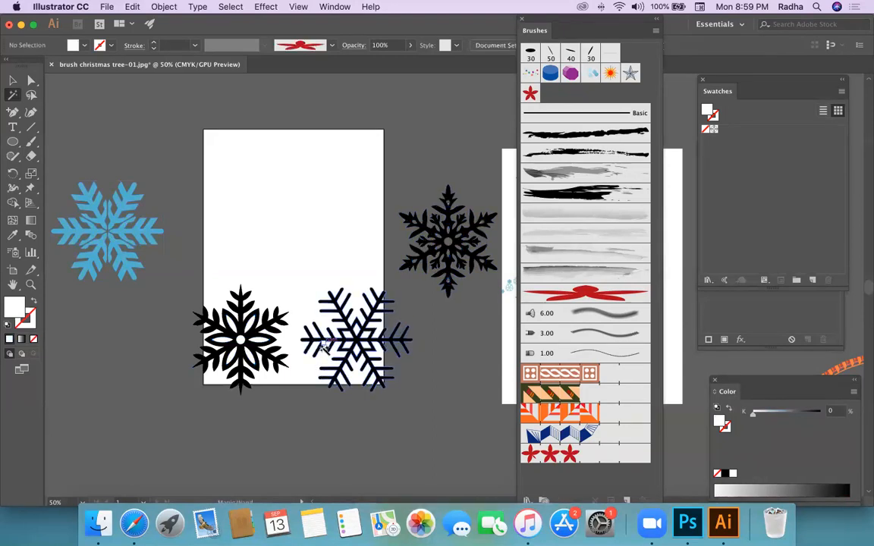
Step: Sample the blue snowflake's fill for the snowflake right of the artboard, darken it to 1373A3 and group the snowflake
left_click(12, 79)
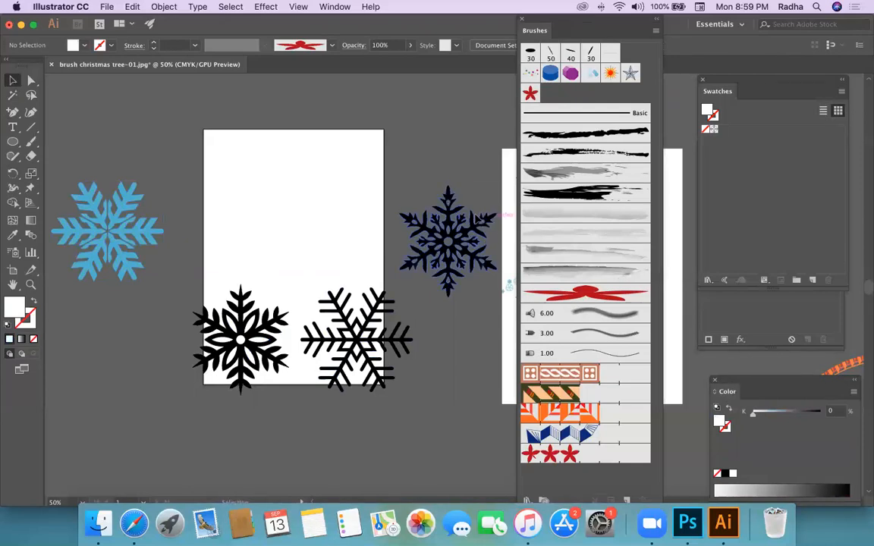
left_click(480, 287)
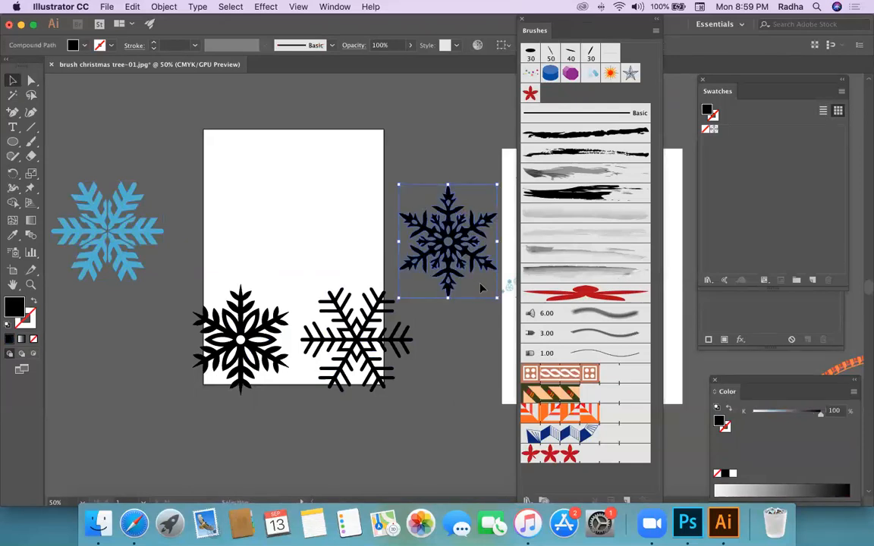
left_click(13, 235)
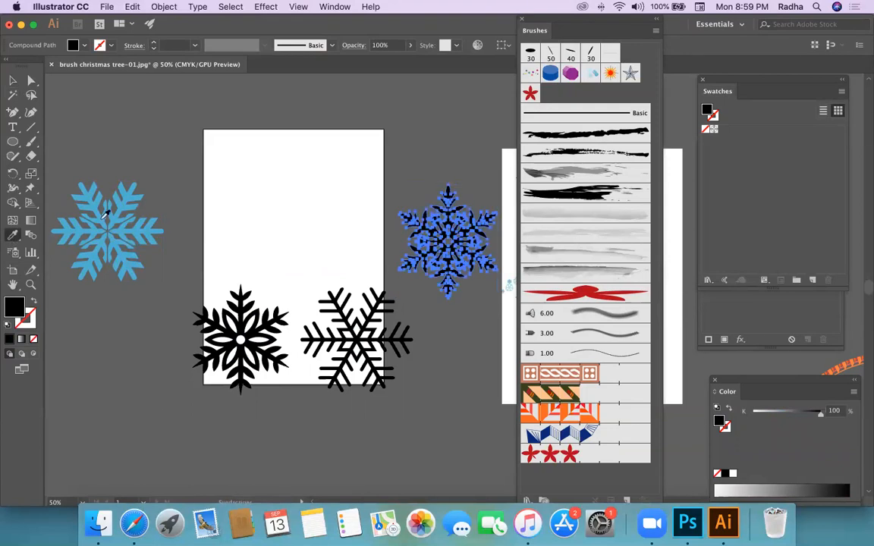
left_click(131, 193)
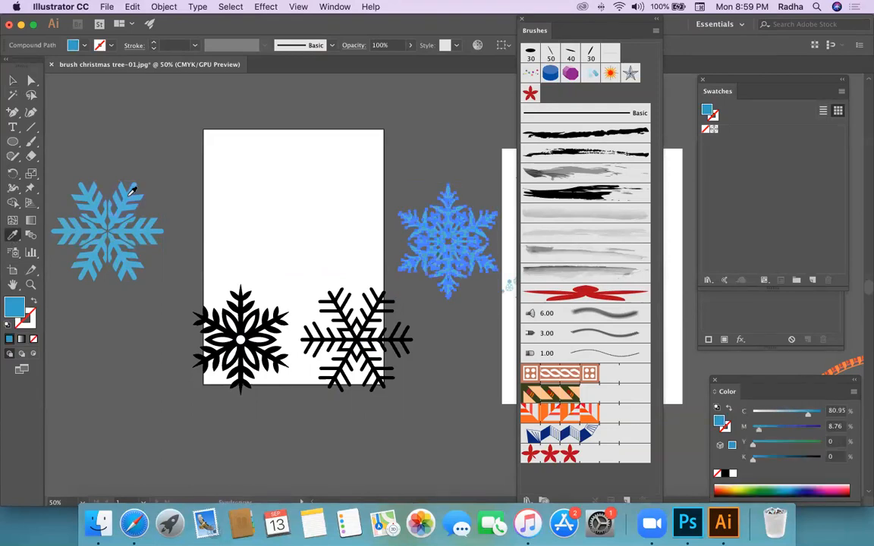
double_click(14, 308)
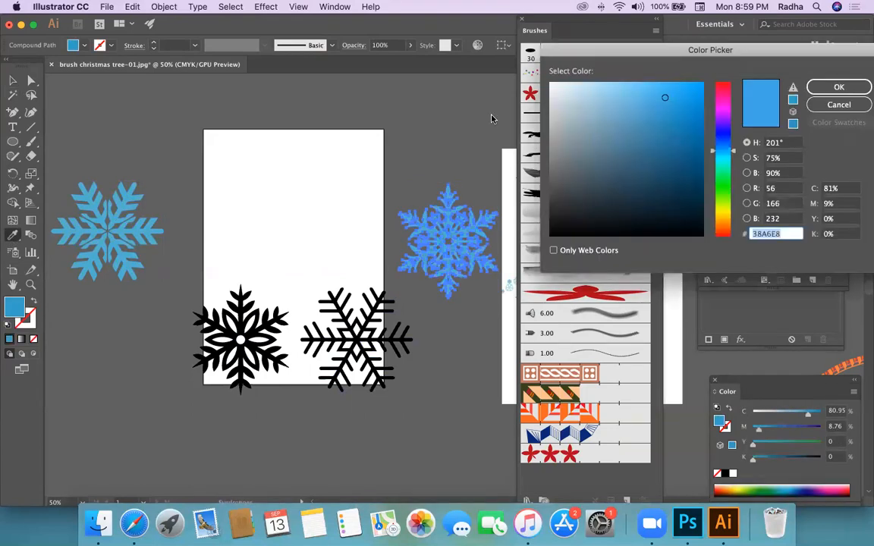
left_click(686, 137)
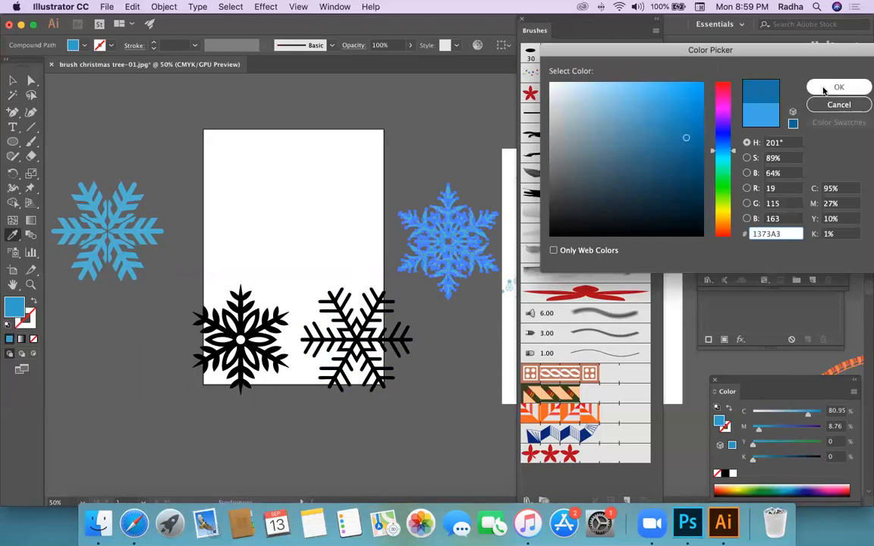
key("Return")
key("super+g")
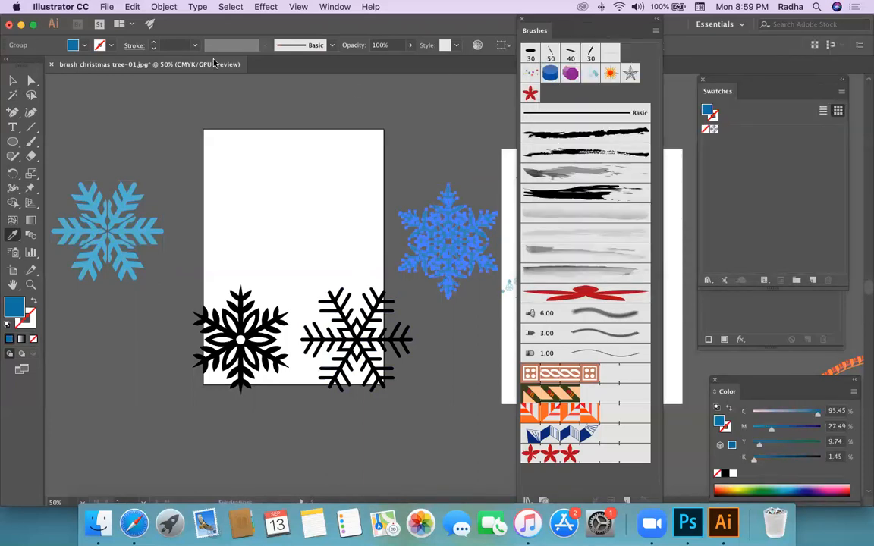
Step: Move the dark blue snowflake onto the upper-left part of the artboard
left_click(14, 81)
left_click(105, 113)
left_click_drag(469, 249, 213, 210)
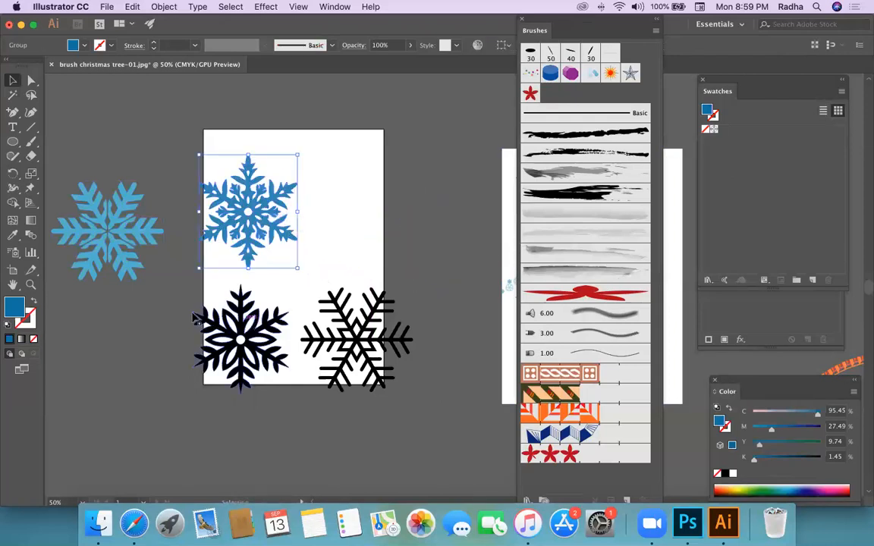
Step: Sample the blue fill for the black lower-left snowflake and lighten it to 77D4ED
left_click_drag(187, 297, 298, 410)
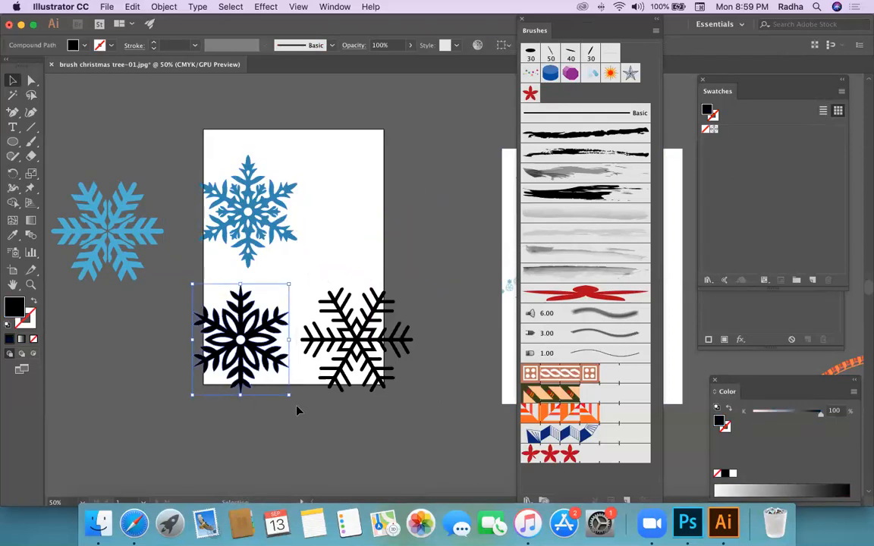
left_click(13, 235)
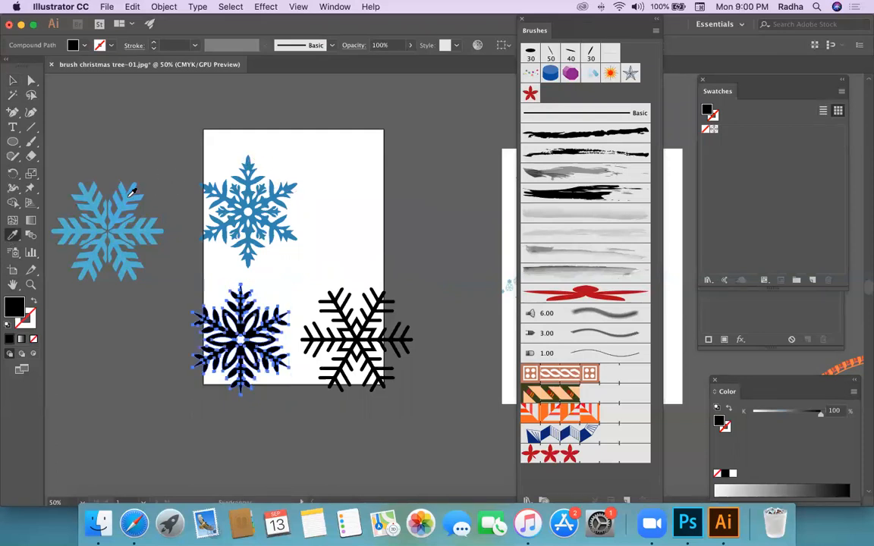
left_click(133, 193)
double_click(13, 308)
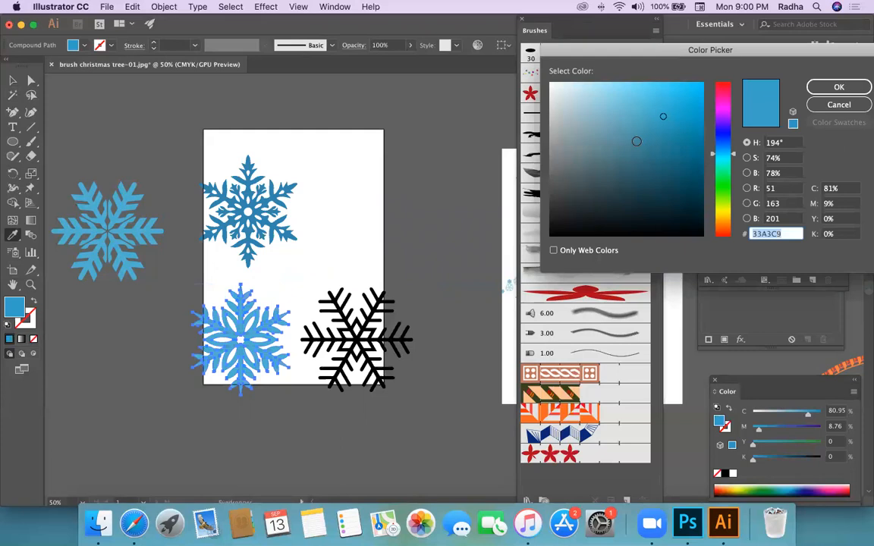
left_click(627, 91)
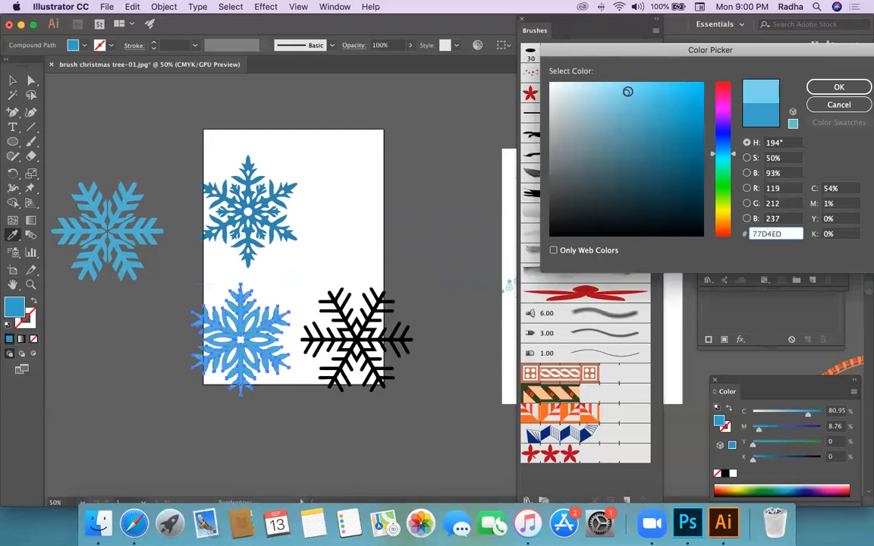
left_click(865, 86)
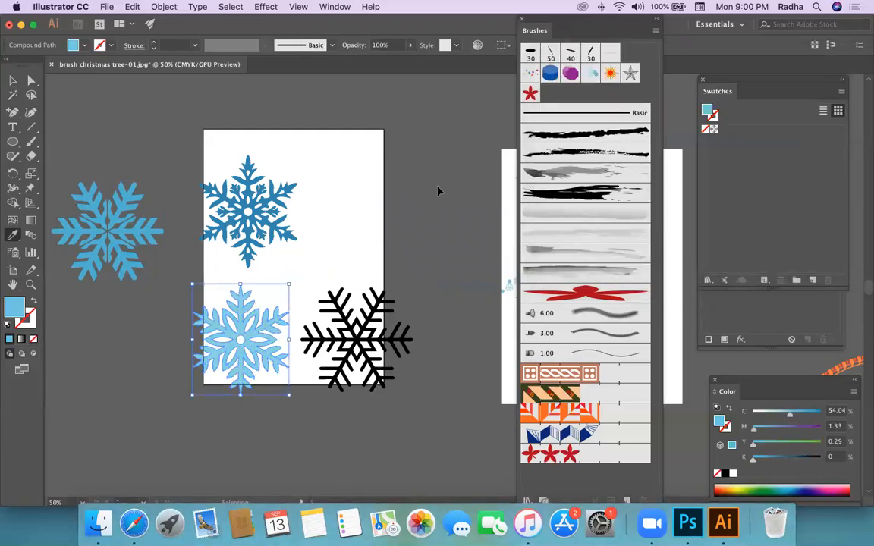
Step: Move the light blue snowflake off the artboard to the left, below the first blue snowflake
left_click(13, 80)
left_click(347, 224)
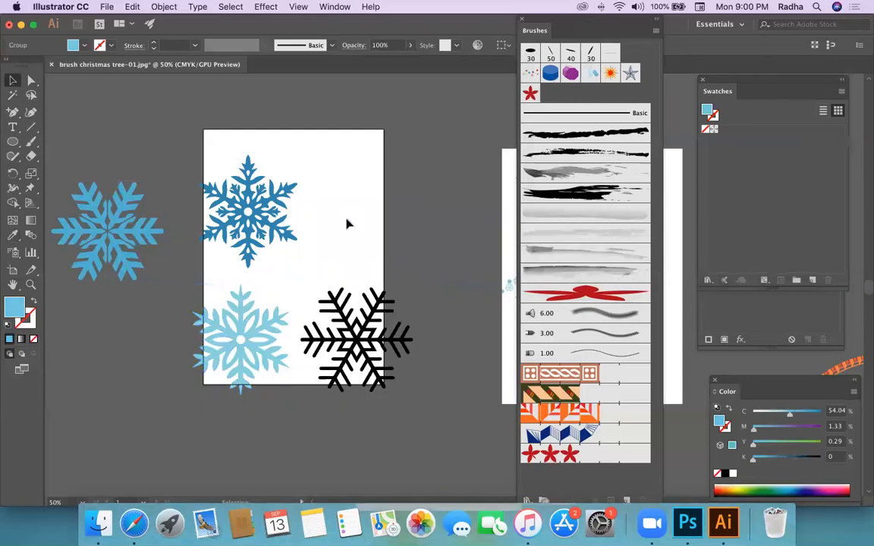
left_click_drag(274, 335, 190, 331)
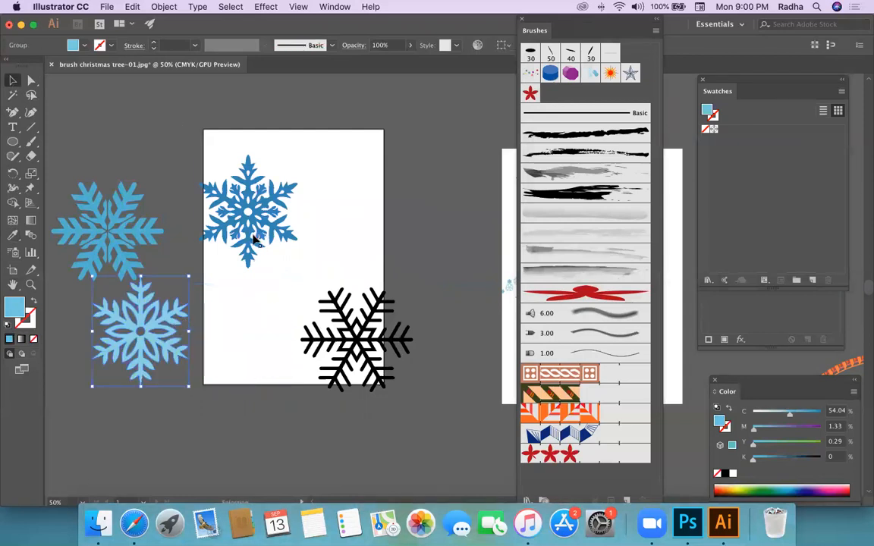
Step: Delete the remaining black snowflake and move the dark blue and medium blue snowflakes onto the artboard
left_click_drag(253, 238, 436, 429)
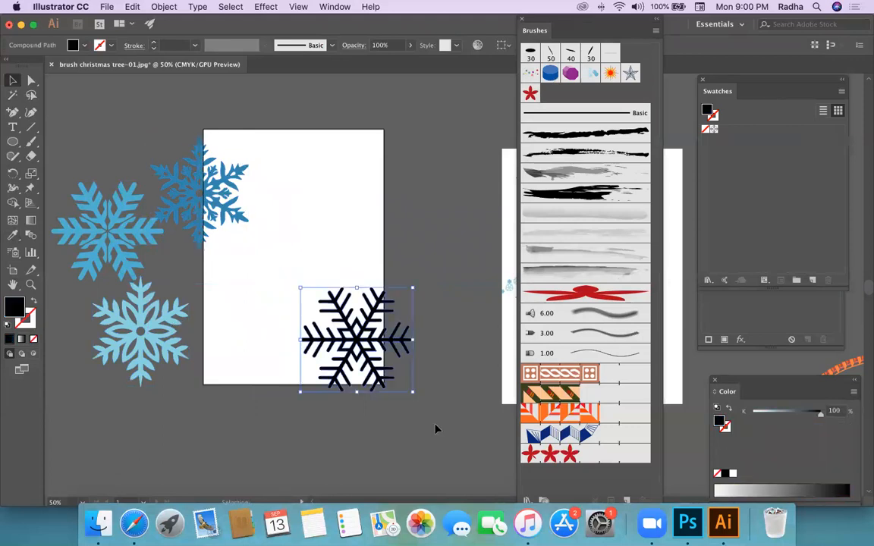
key("Delete")
left_click_drag(206, 199, 383, 186)
left_click_drag(127, 228, 254, 225)
Step: Scale the three snowflakes down to different sizes and cluster them in the lower part of the artboard, with the dark blue one smallest
left_click(143, 328)
left_click_drag(189, 276, 320, 351)
left_click(338, 307)
left_click(286, 198)
left_click_drag(285, 218, 305, 331)
left_click(213, 284)
left_click(199, 283)
left_click(355, 199)
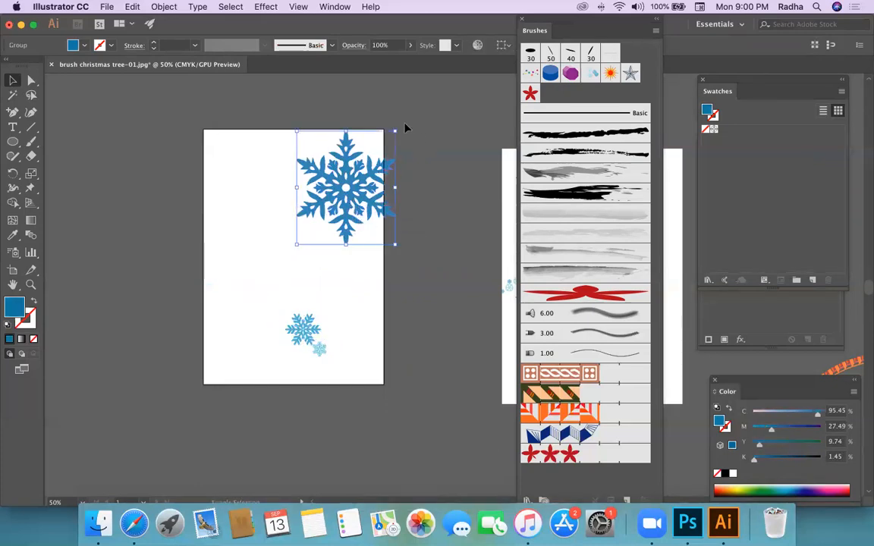
left_click_drag(393, 132, 341, 343)
left_click(361, 344)
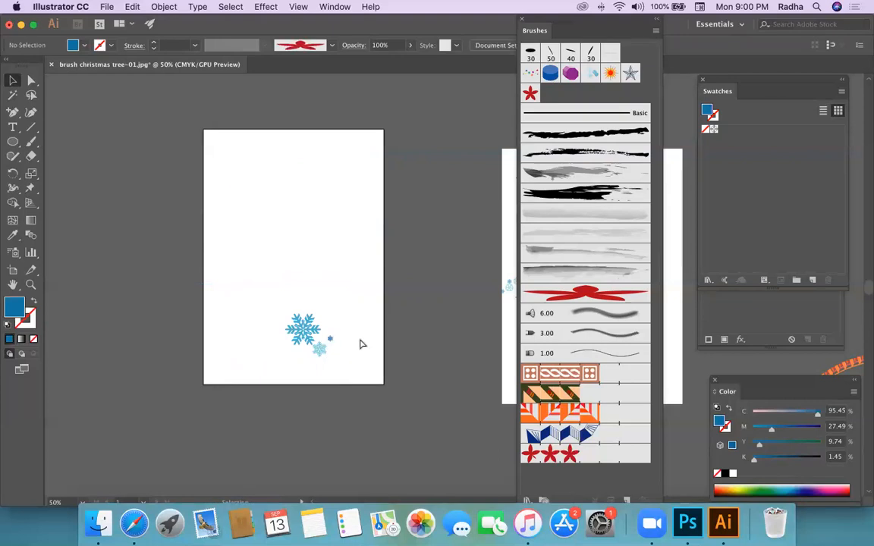
Step: Enlarge the small dark blue snowflake slightly and move it between the medium blue and light blue snowflakes
key("super+plus")
key("super+plus")
key("super+plus")
scroll(361, 345, "left", 5)
scroll(361, 345, "down", 4)
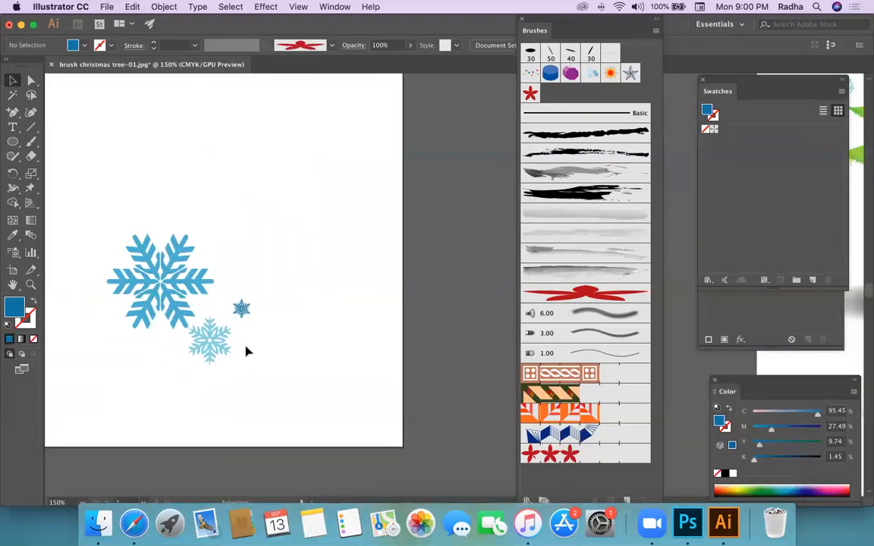
left_click(244, 310)
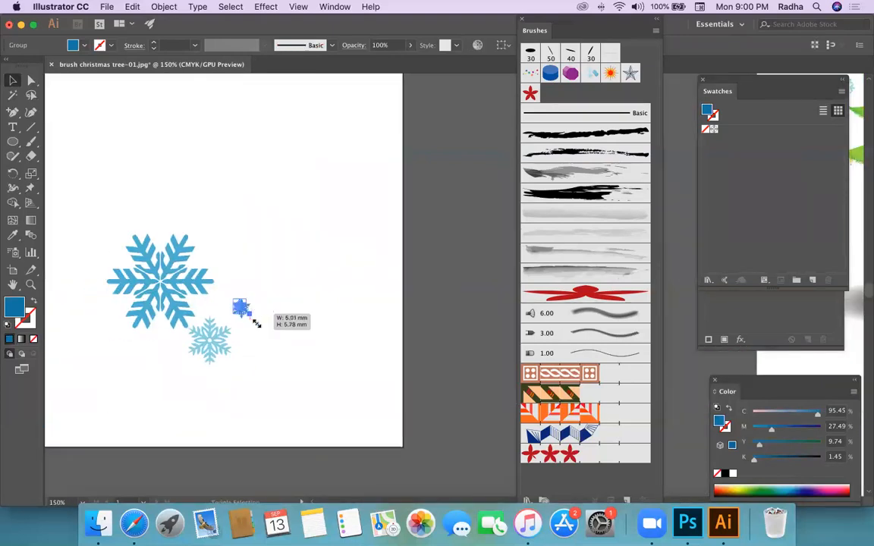
left_click_drag(238, 317, 217, 310)
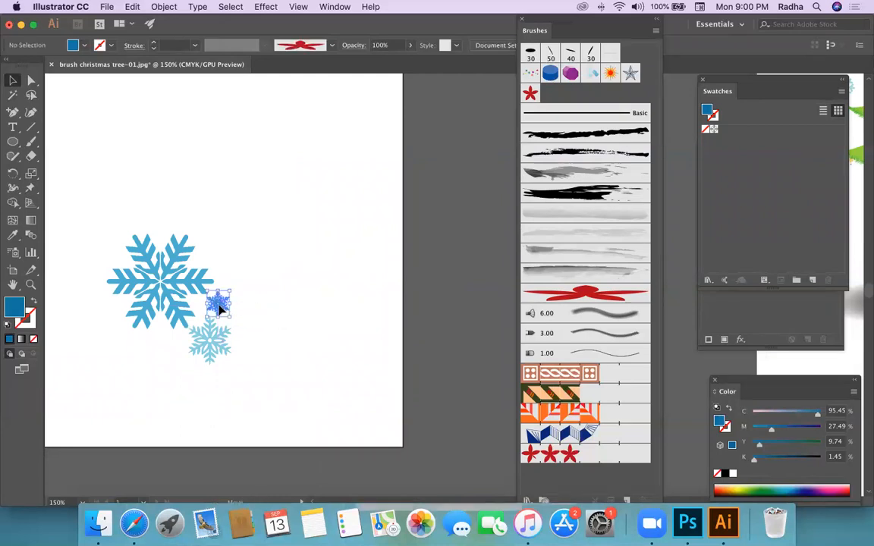
Step: Shrink the medium blue snowflake and reposition the dark and light blue ones into a tight cluster without overlaps
left_click(168, 302)
left_click_drag(215, 232, 138, 261)
left_click(204, 198)
left_click(199, 240)
left_click_drag(222, 347, 224, 359)
left_click_drag(219, 307, 213, 311)
left_click(262, 314)
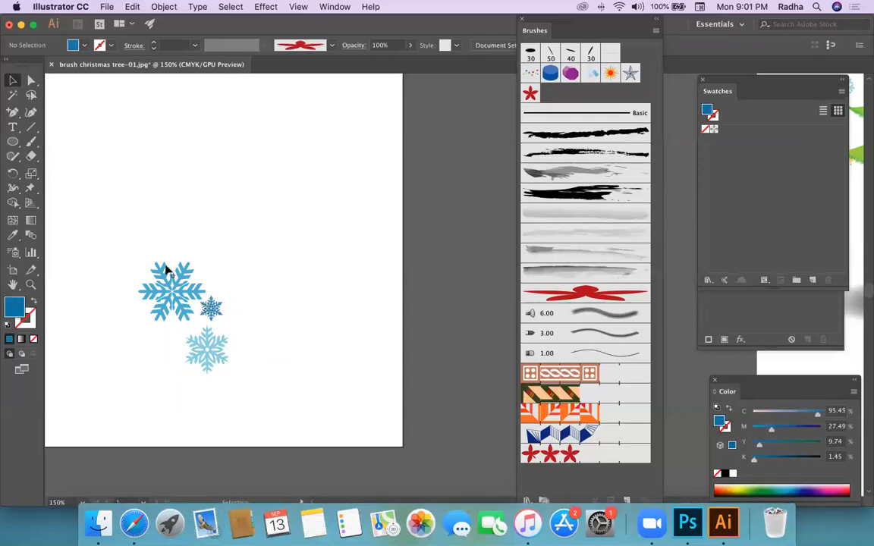
Step: Start a new Scatter Brush from all three snowflakes
left_click(217, 310)
left_click_drag(112, 241, 281, 402)
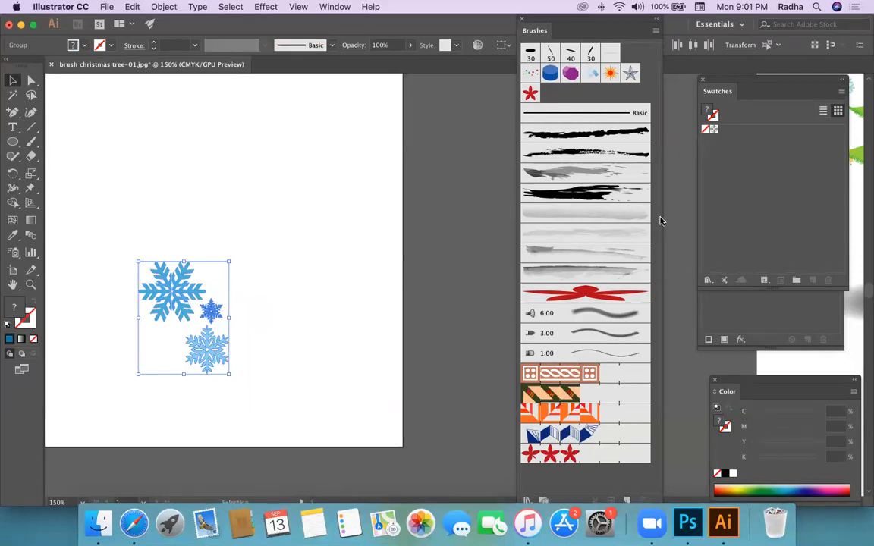
left_click(627, 500)
left_click(552, 346)
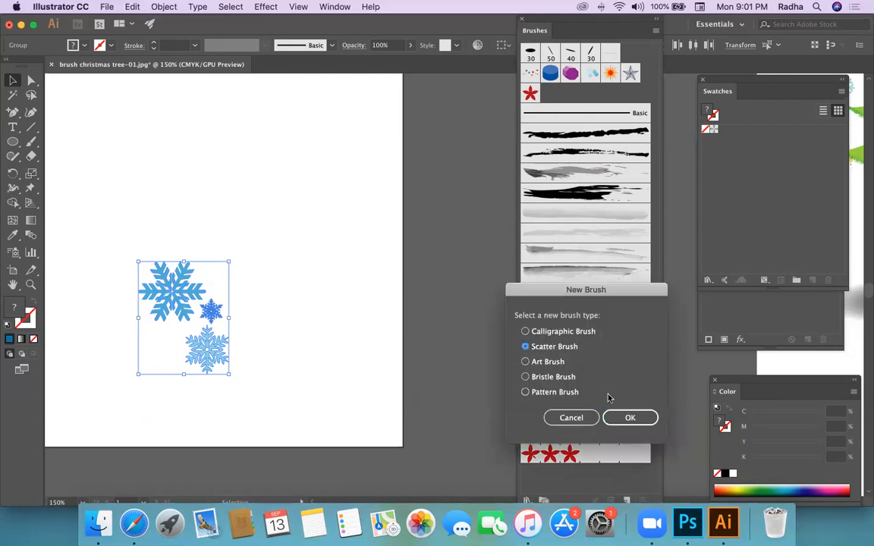
left_click(629, 418)
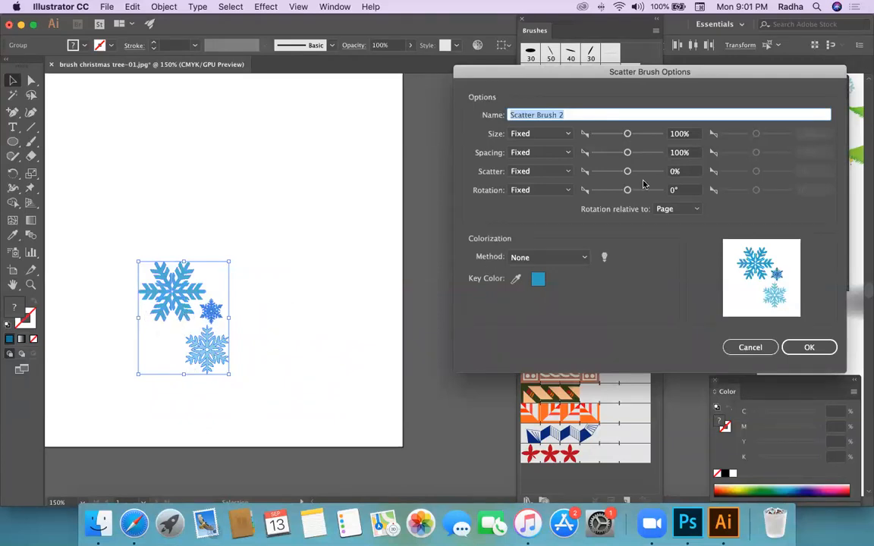
Step: Create the scatter brush with Spacing, Scatter and Rotation set to Random and rotation relative to Path
left_click(566, 152)
left_click(549, 181)
left_click(565, 171)
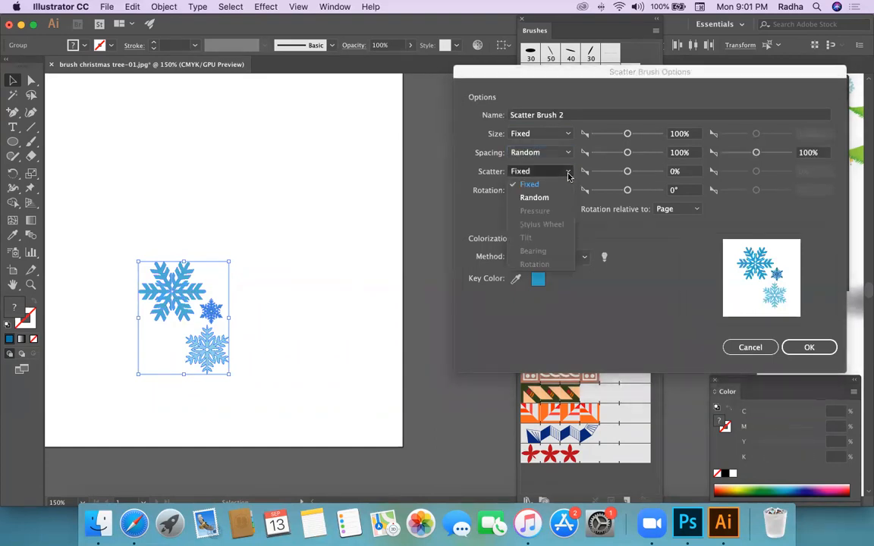
left_click(539, 197)
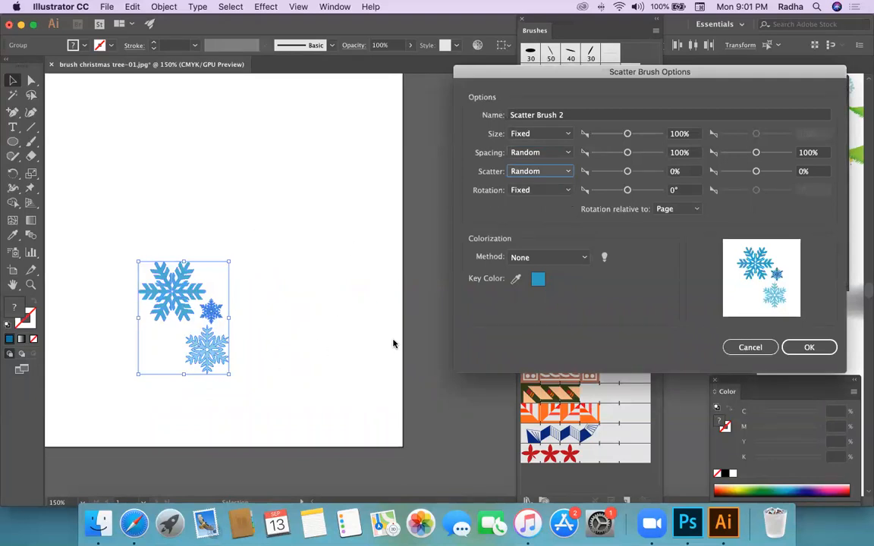
left_click(572, 195)
left_click(545, 213)
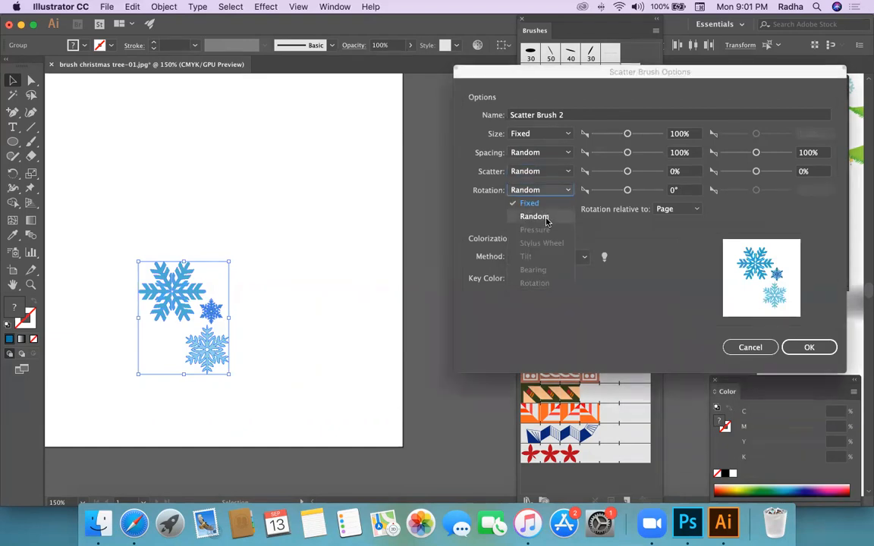
left_click(693, 215)
left_click(675, 236)
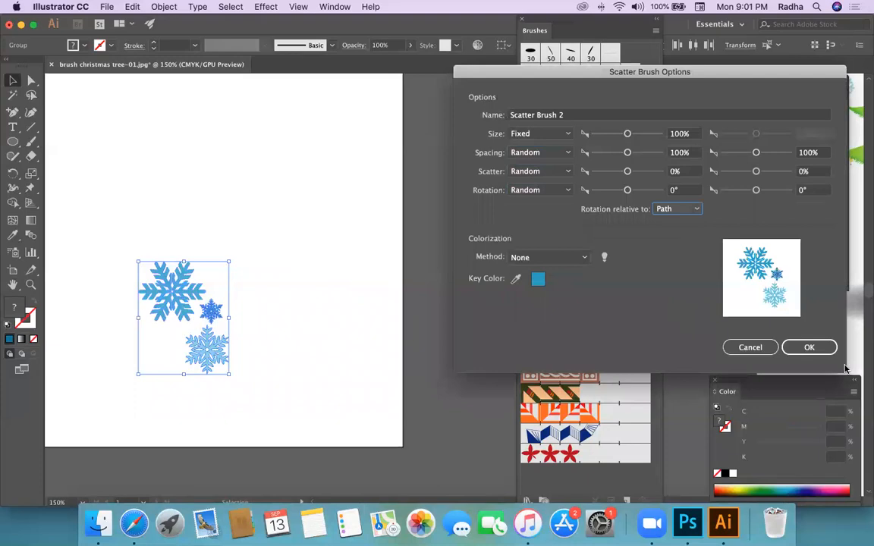
left_click(818, 348)
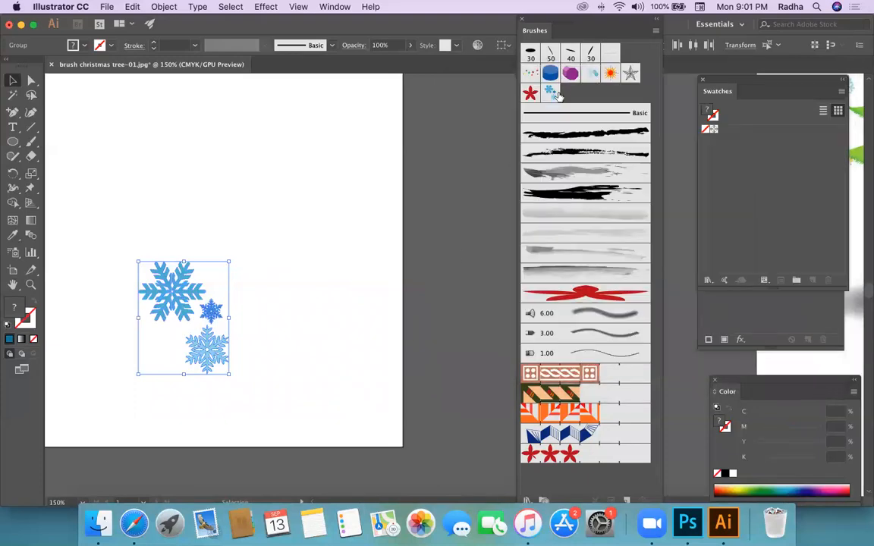
Step: Delete the three source snowflakes from the artboard
left_click(112, 279)
left_click_drag(101, 253, 288, 398)
key("Delete")
Step: Draw an open, wavy path with the Pen tool down the empty artboard from its upper part to the lower edge
key("super+minus")
key("super+minus")
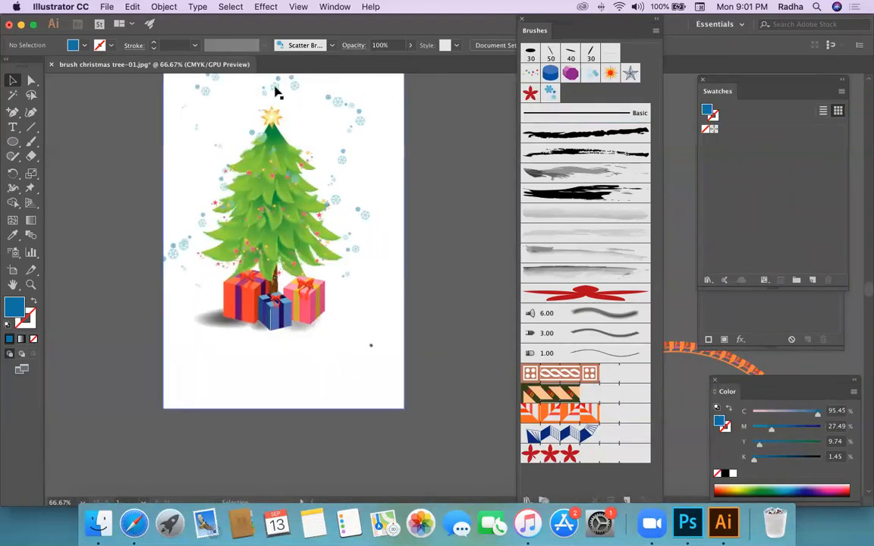
scroll(225, 275, "left", 10)
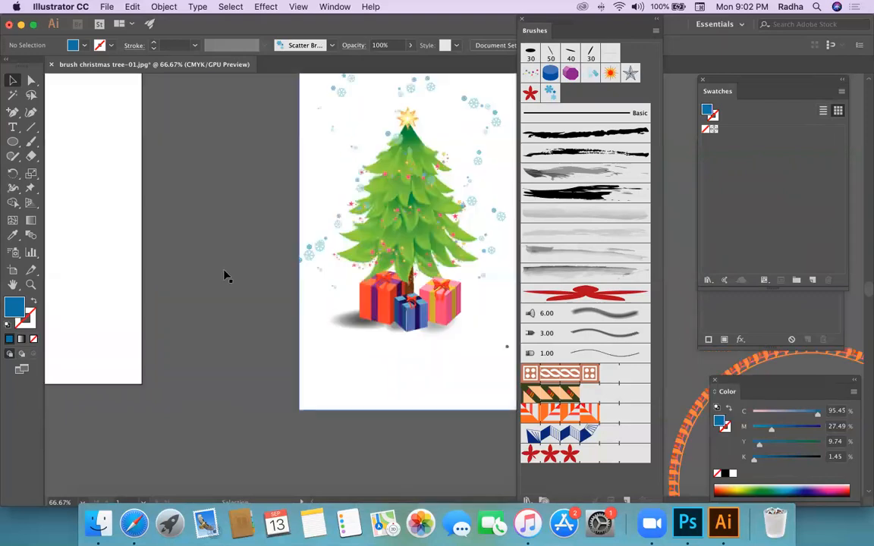
left_click_drag(18, 117, 54, 107)
left_click(183, 118)
left_click_drag(264, 148, 265, 200)
left_click_drag(285, 267, 281, 301)
left_click_drag(223, 322, 238, 379)
left_click_drag(286, 410, 322, 413)
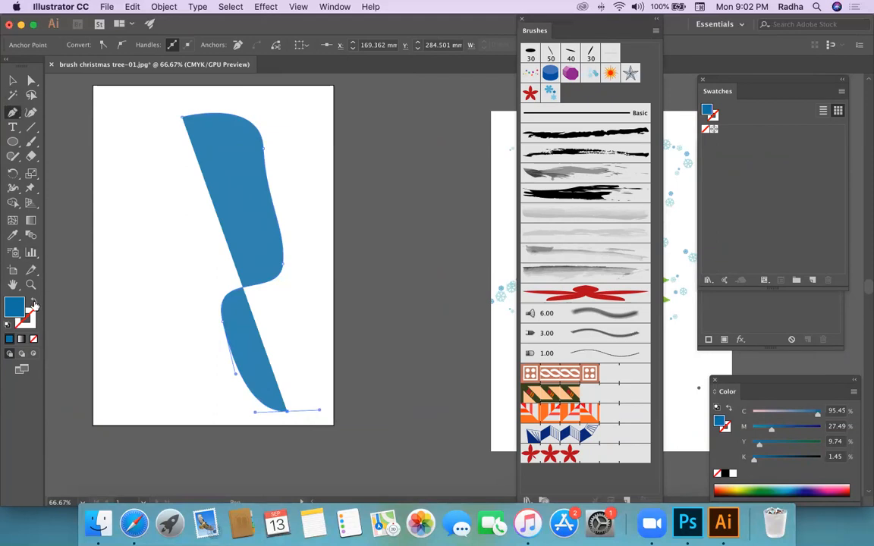
Step: Swap the path's fill and stroke so only the blue stroke remains, and apply the snowflake scatter brush to it
left_click(35, 304)
left_click(12, 80)
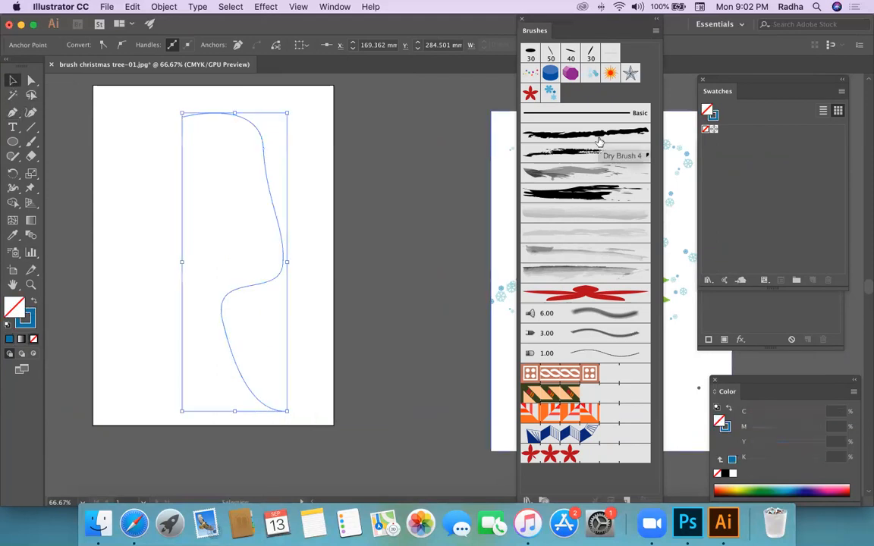
left_click(552, 95)
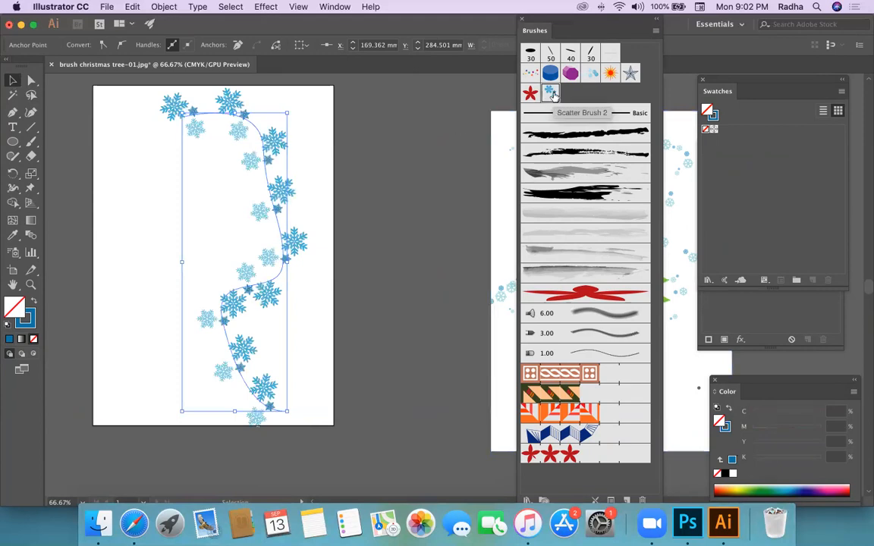
Step: Set the snowflake scatter brush's Size to 51%, minimum Spacing to 78% and first Scatter value to -32%
double_click(551, 94)
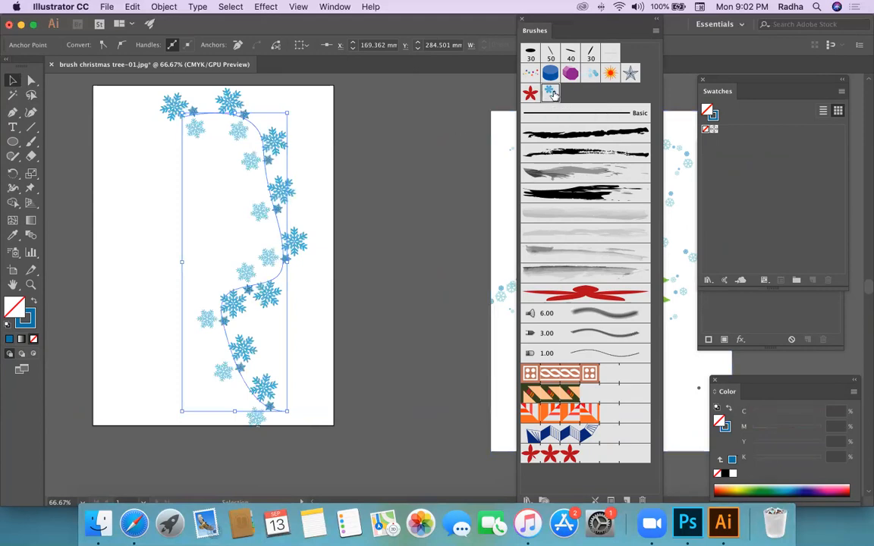
left_click_drag(626, 135, 609, 136)
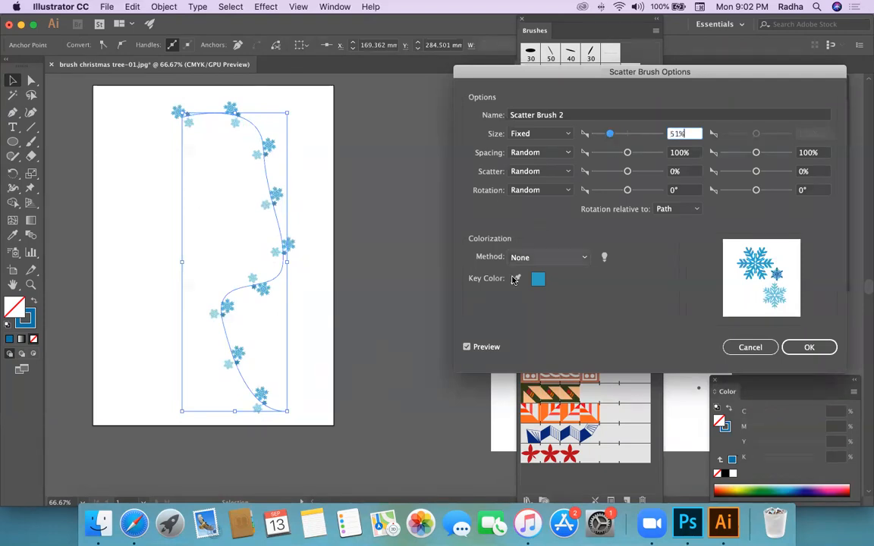
left_click(626, 173)
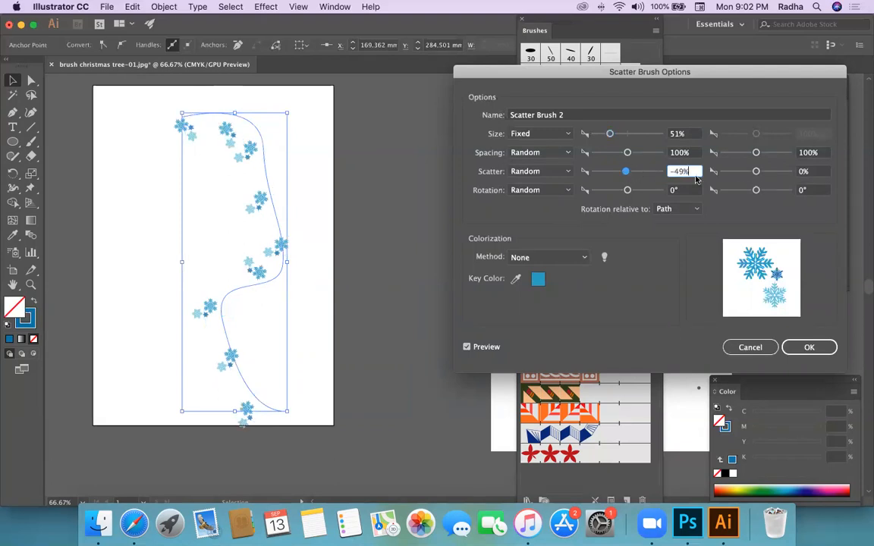
mouse_move(627, 154)
left_mouse_down()
mouse_move(600, 153)
mouse_move(636, 157)
mouse_move(619, 156)
mouse_move(621, 174)
mouse_move(633, 173)
mouse_move(619, 173)
mouse_move(626, 172)
left_mouse_up()
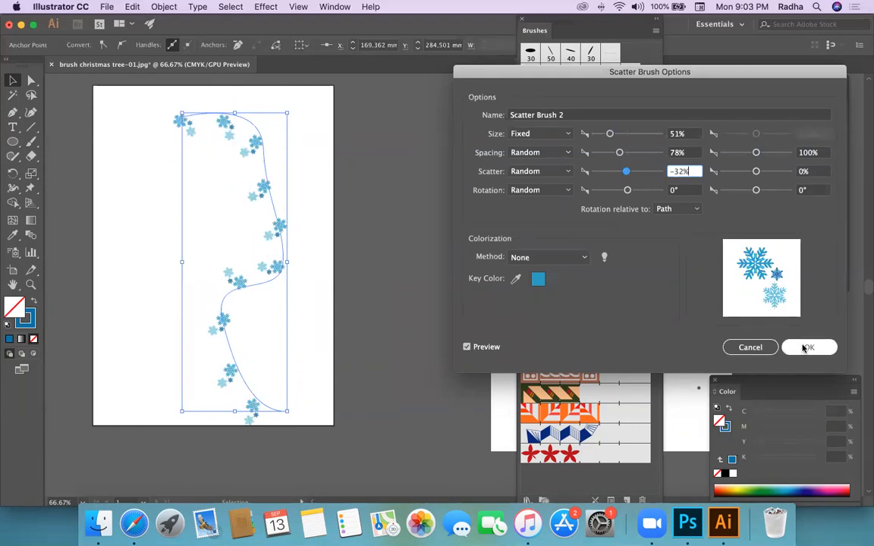
Step: Try the snowflake brush's rotation relative to Page and switch it back to Path
left_click(692, 210)
left_click(680, 224)
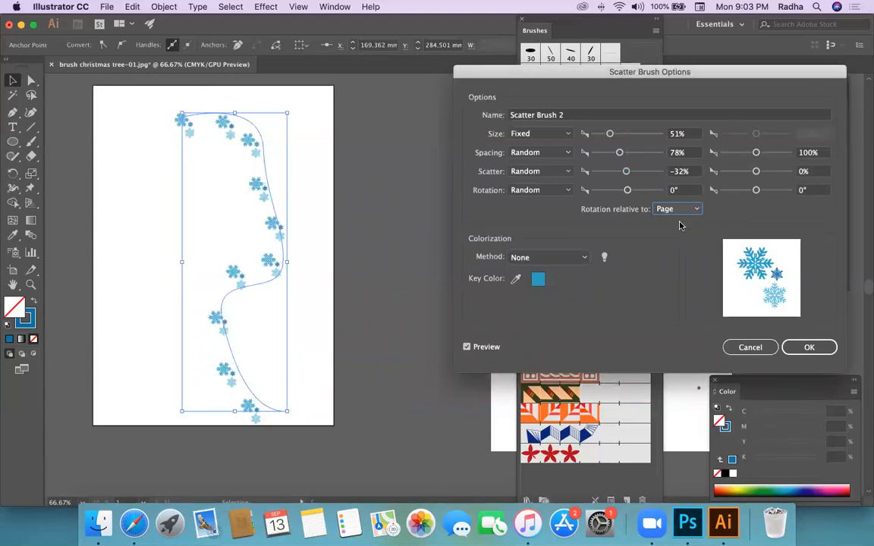
left_click(688, 209)
left_click(678, 235)
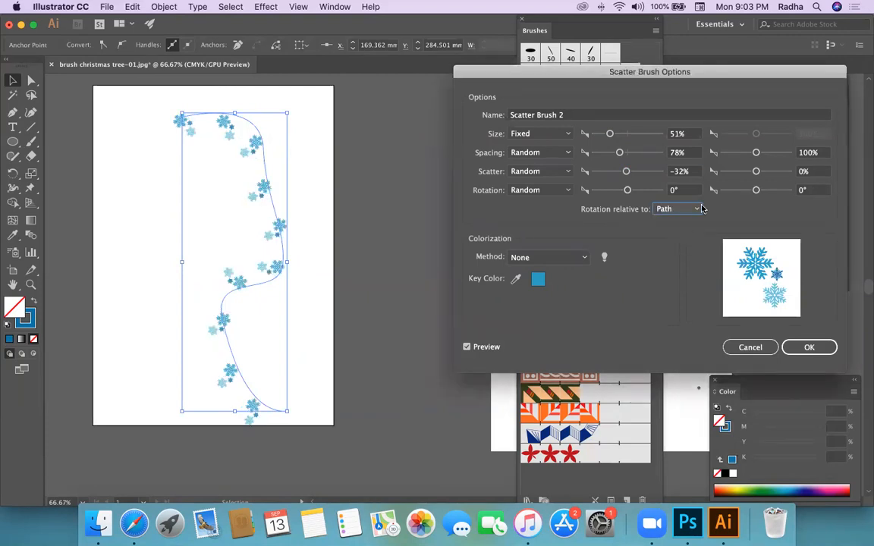
Step: Set the brush's rotation relative to Page and apply the changed options to the existing strokes
left_click(696, 209)
left_click(675, 223)
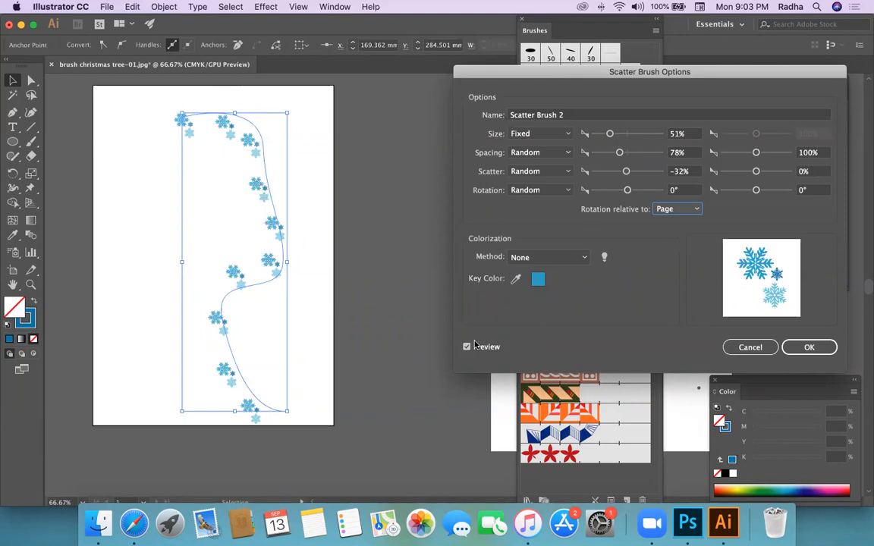
left_click(809, 349)
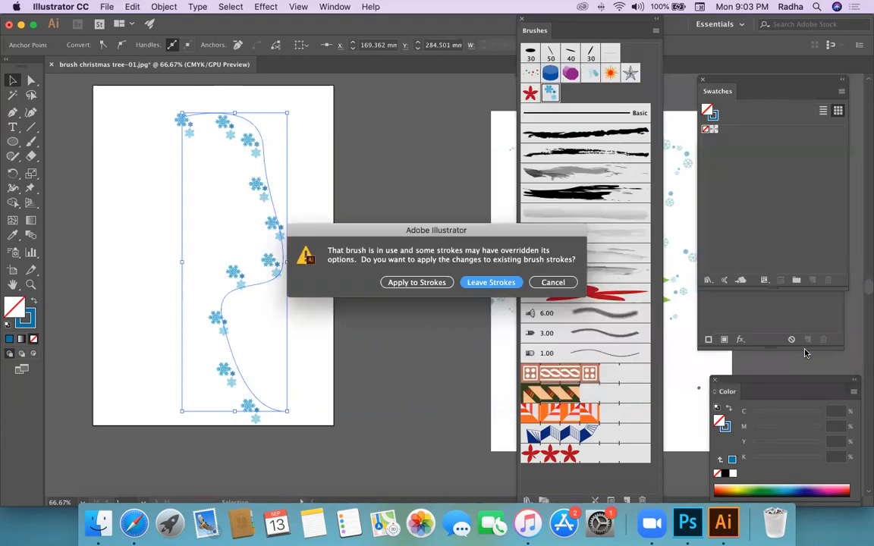
left_click(419, 286)
left_click(422, 287)
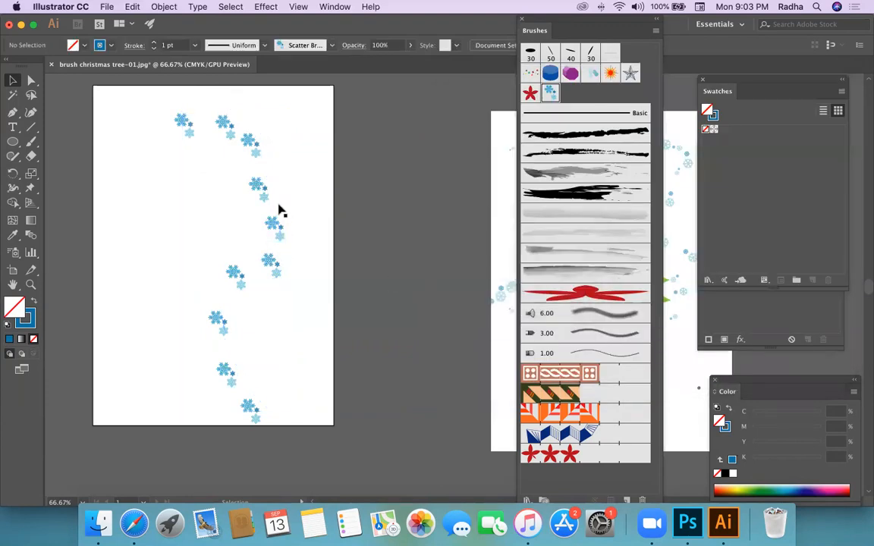
Step: Reshape the snowflake path by moving its middle anchor outward and adjusting the upper anchor's handle for a smoother upper curve
scroll(505, 279, "right", 10)
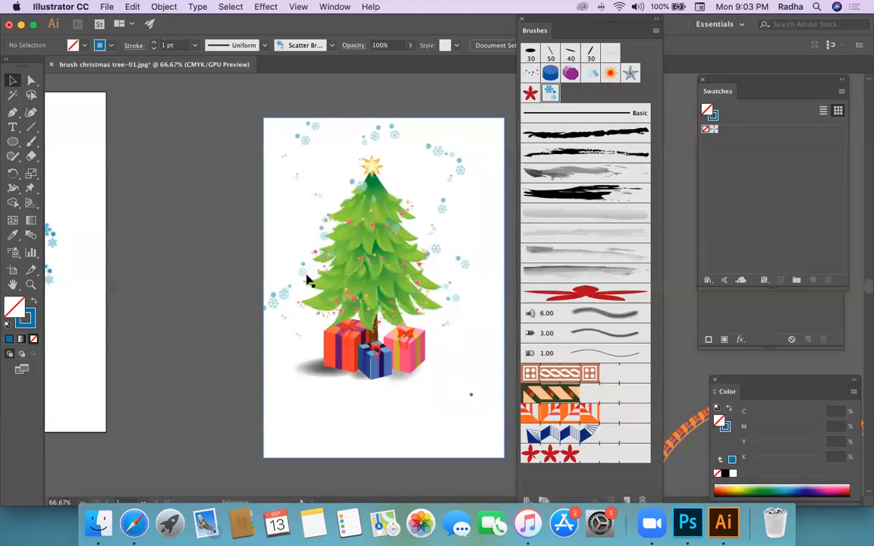
scroll(307, 280, "left", 5)
left_click(230, 176)
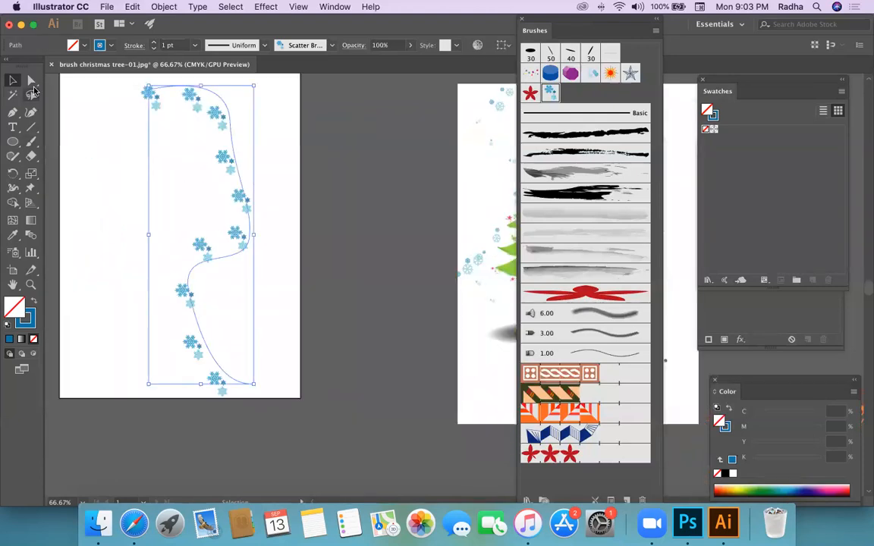
key("a")
left_click_drag(229, 121, 283, 210)
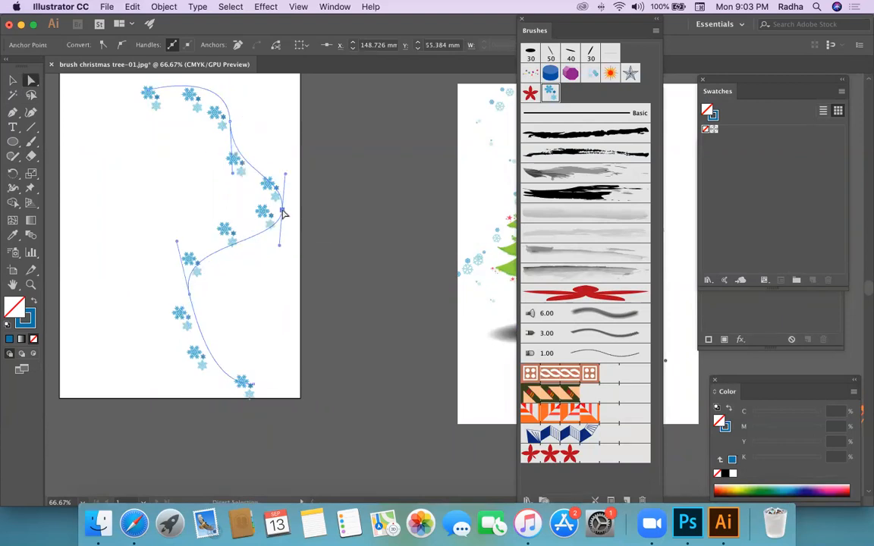
left_click_drag(235, 176, 262, 137)
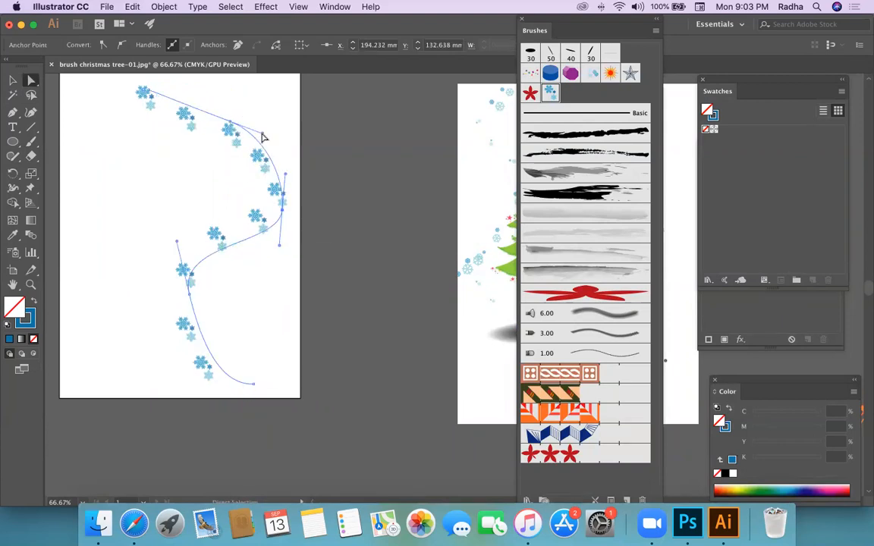
left_click(279, 110)
Step: Paint several falling snowflake strokes down both sides and across the middle of the artboard with the Paintbrush
scroll(235, 180, "left", 4)
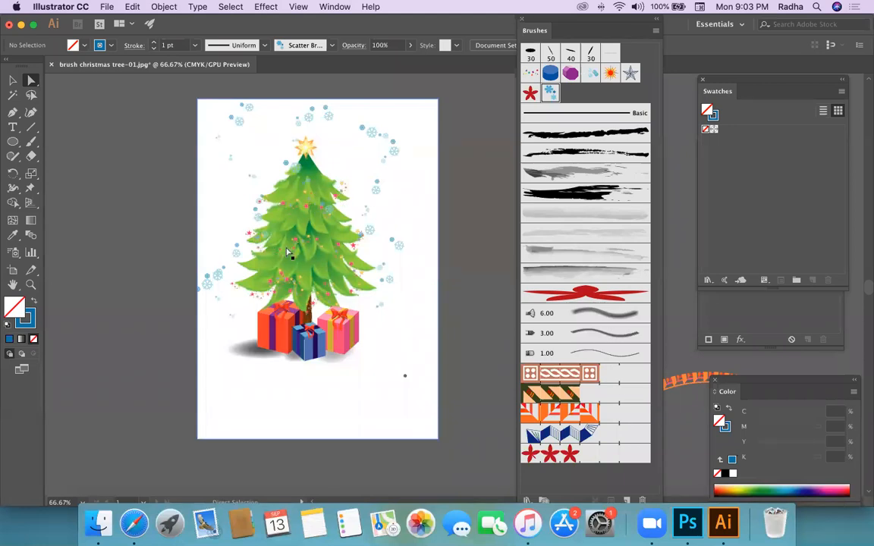
left_click(31, 141)
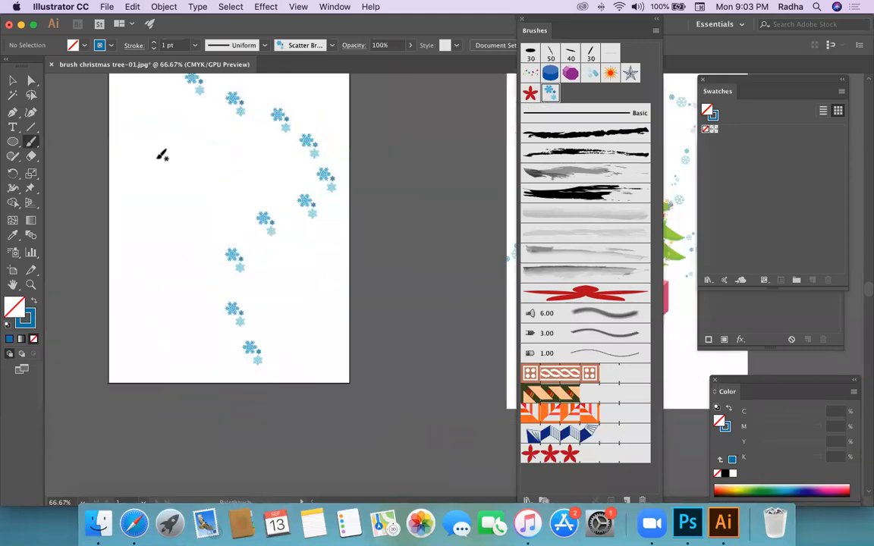
left_click_drag(133, 110, 130, 178)
mouse_move(139, 241)
left_mouse_down()
mouse_move(138, 331)
mouse_move(219, 351)
left_mouse_up()
left_click_drag(332, 294, 328, 349)
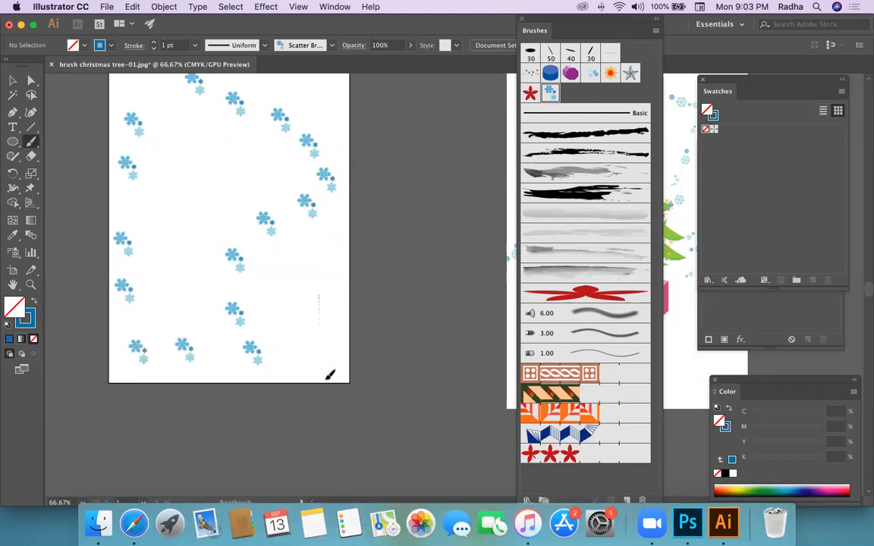
mouse_move(188, 131)
left_mouse_down()
mouse_move(167, 254)
mouse_move(259, 357)
left_mouse_up()
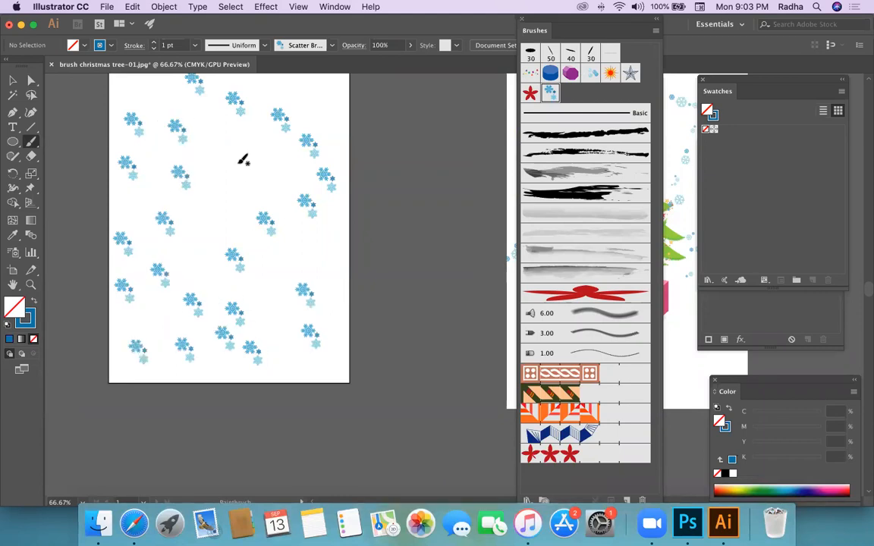
left_click_drag(221, 138, 337, 355)
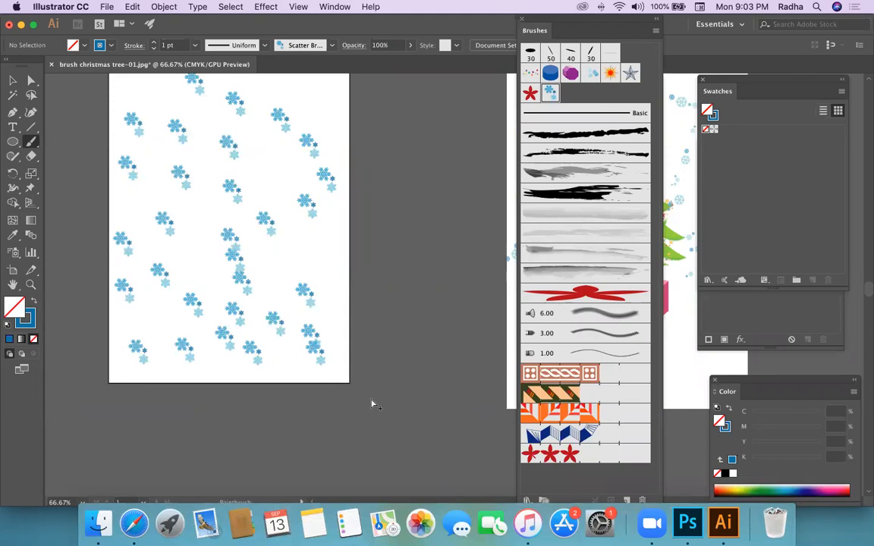
Step: Cancel the revert to the saved version and undo the newly painted snowflake strokes and the last path reshaping
key("F12")
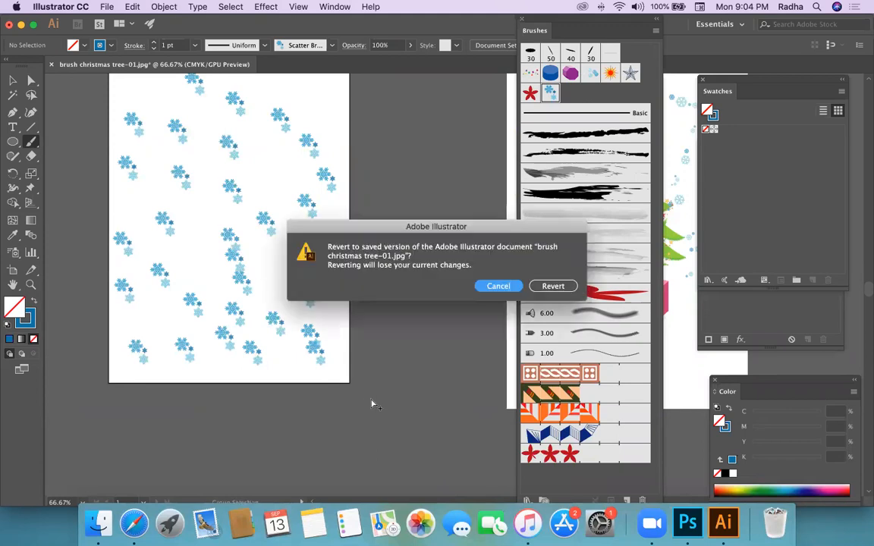
left_click(510, 286)
key("super+z")
key("super+z")
key("super+z")
key("super+z")
key("super+z")
key("super+z")
key("super+z")
key("super+z")
key("super+z")
key("super+z")
key("super+z")
key("super+z")
key("super+z")
key("super+z")
key("super+z")
key("super+z")
key("super+z")
key("super+z")
key("super+z")
key("super+z")
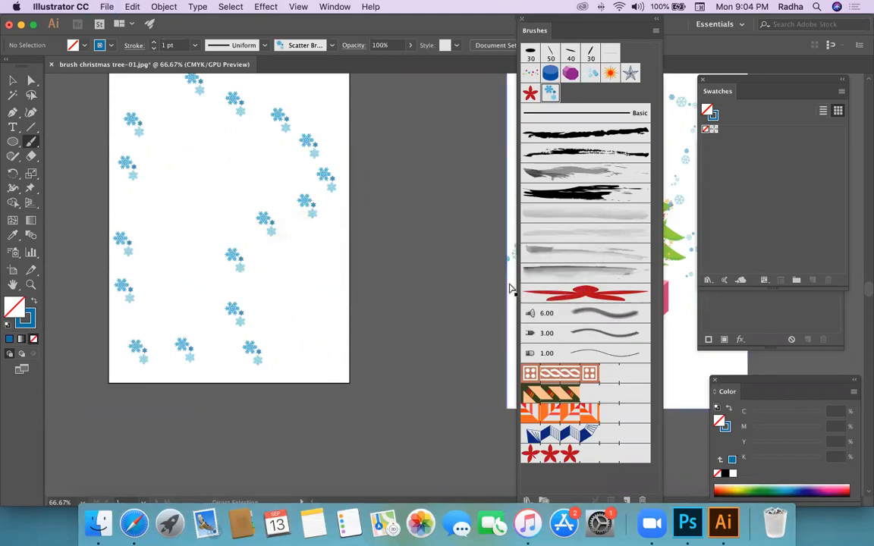
key("super+z")
key("super+z")
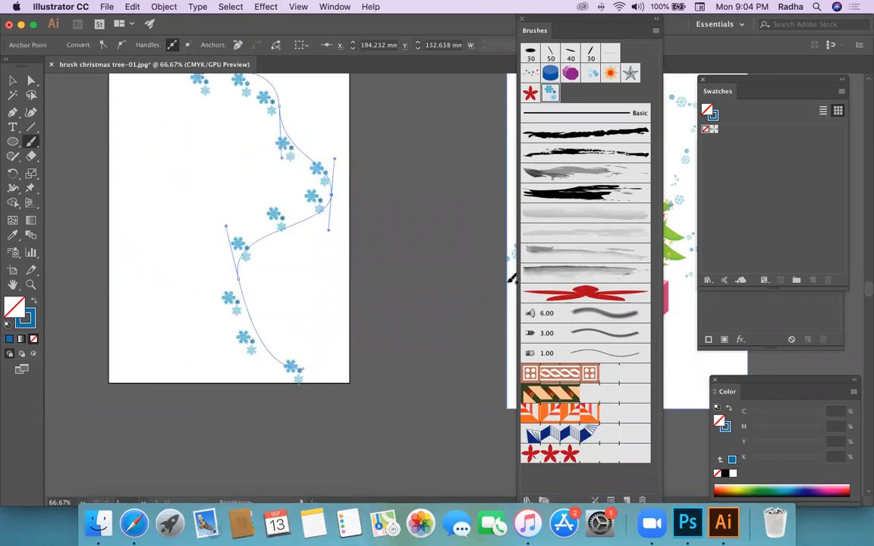
Step: Delete the remaining curved snowflake path from the artboard
scroll(512, 279, "right", 5)
scroll(513, 279, "down", 1)
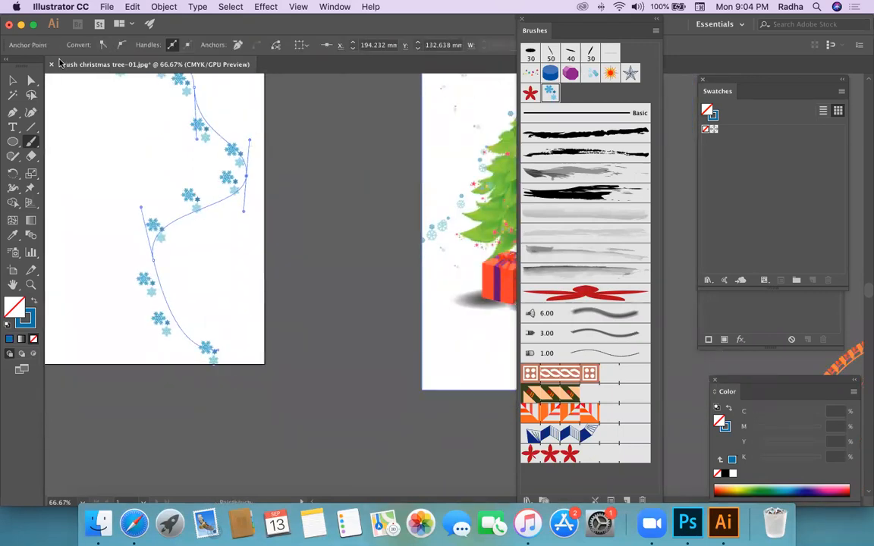
left_click(12, 80)
left_click(323, 169)
left_click(229, 181)
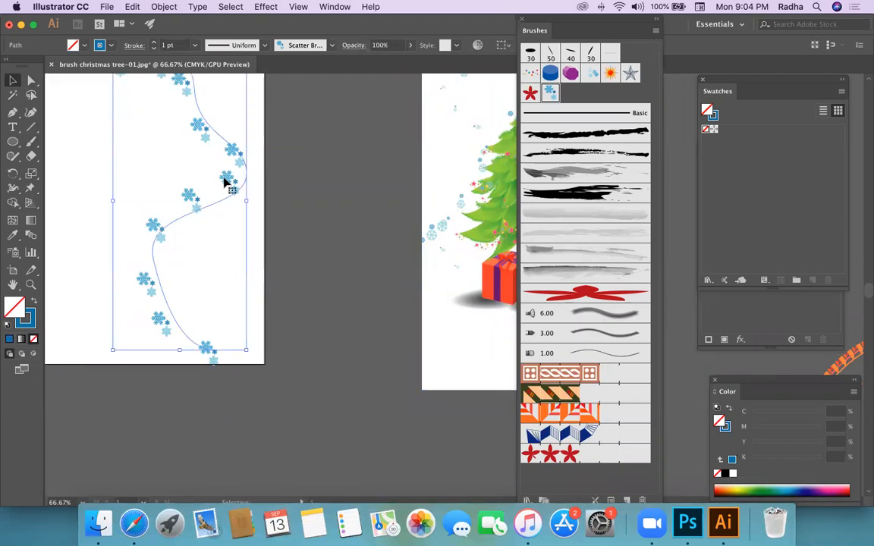
key("Delete")
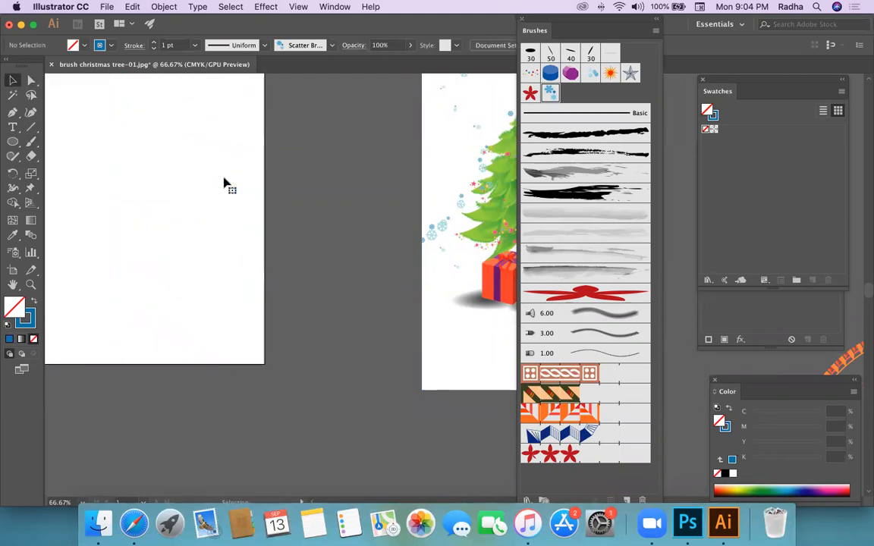
Step: Examine the finished Christmas tree illustration's branches, star decorations, snowflakes and gifts up close and as a whole
scroll(445, 115, "right", 6)
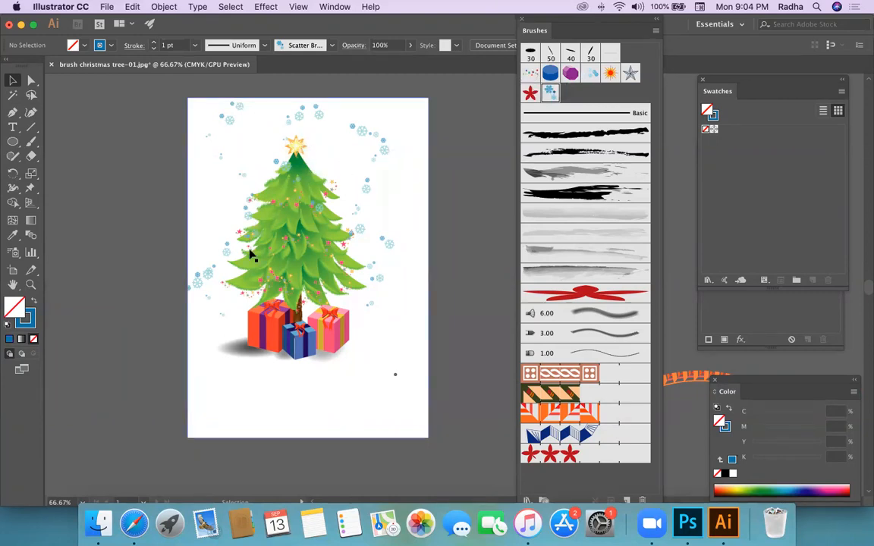
key("super+equal")
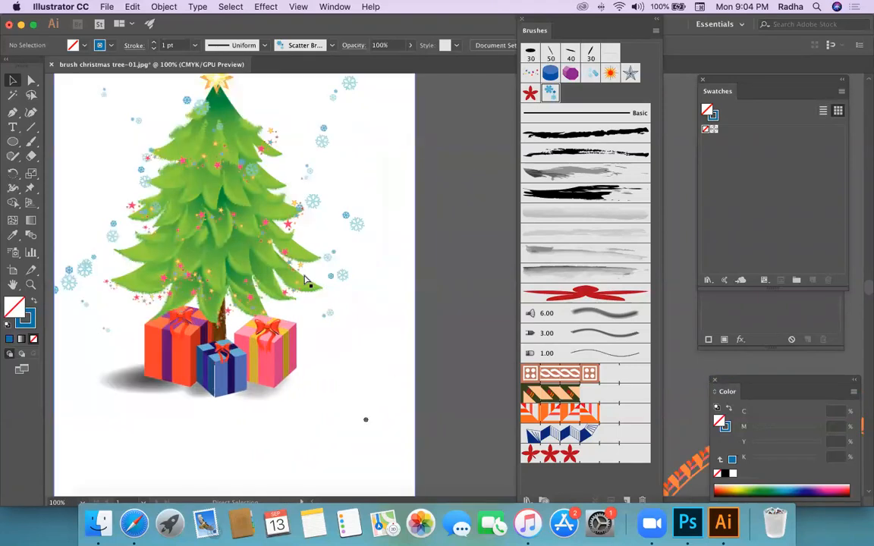
key("super+equal")
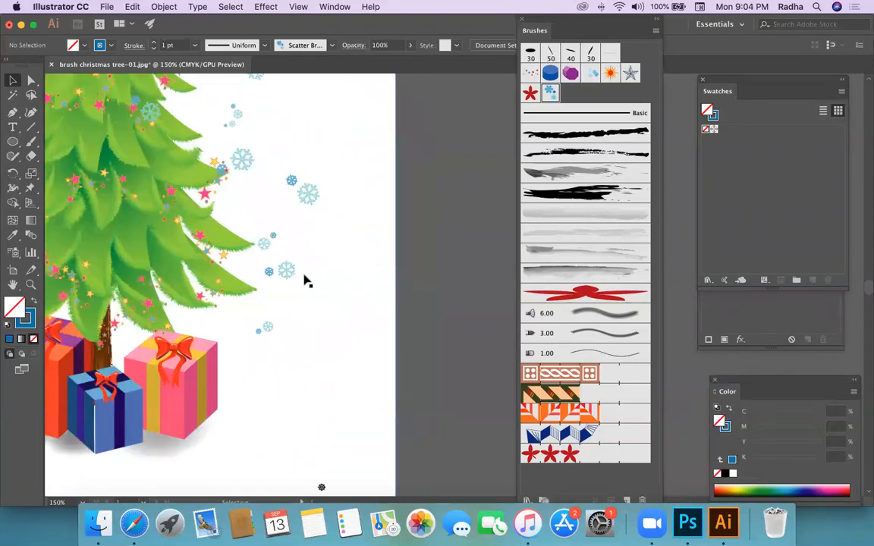
scroll(219, 237, "left", 8)
scroll(219, 237, "up", 3)
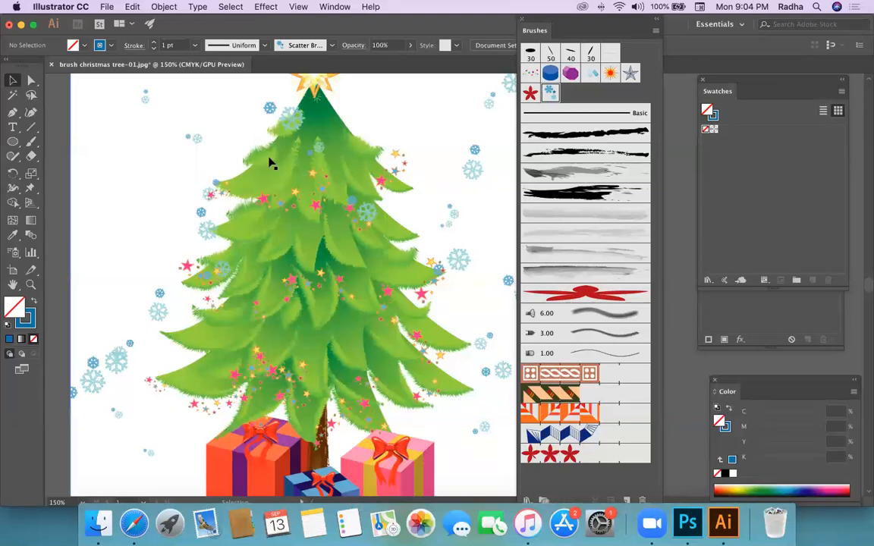
key("super+minus")
key("super+minus")
scroll(269, 162, "left", 5)
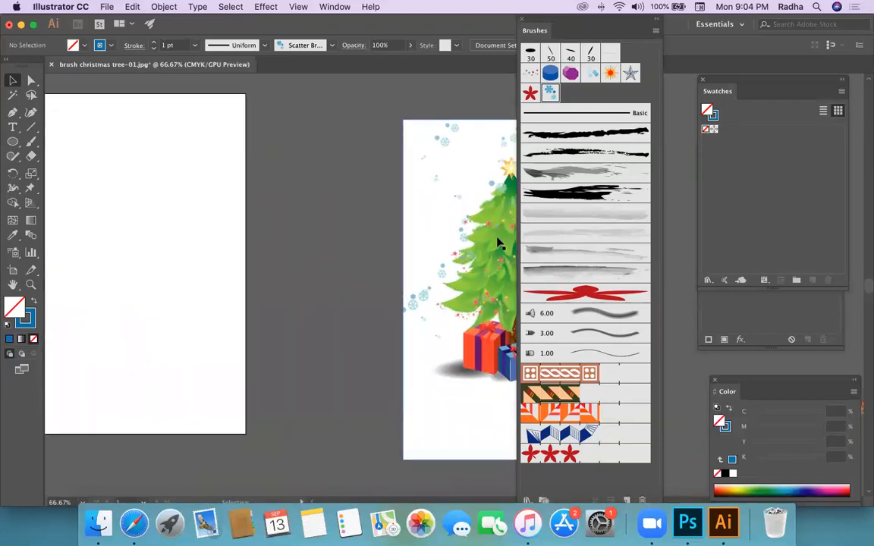
scroll(223, 214, "down", 2)
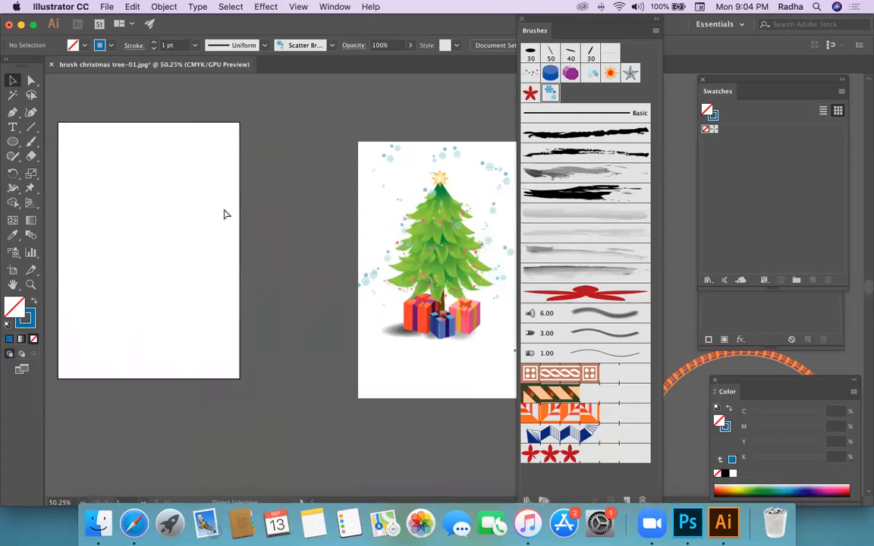
Step: Draw the upper tier of the tree's right outline with the Pen tool, curving from the apex to a pointed tip and back inward
key("super+equal")
scroll(224, 214, "left", 5)
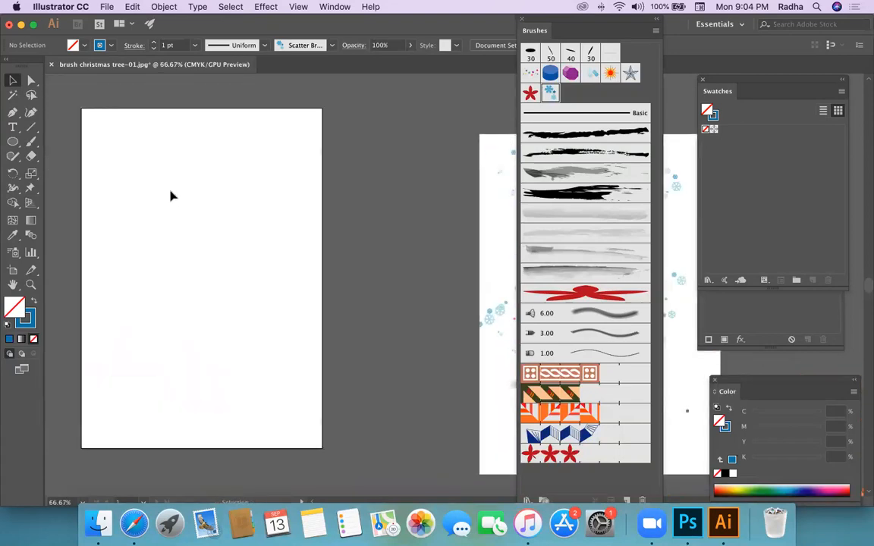
left_click(12, 111)
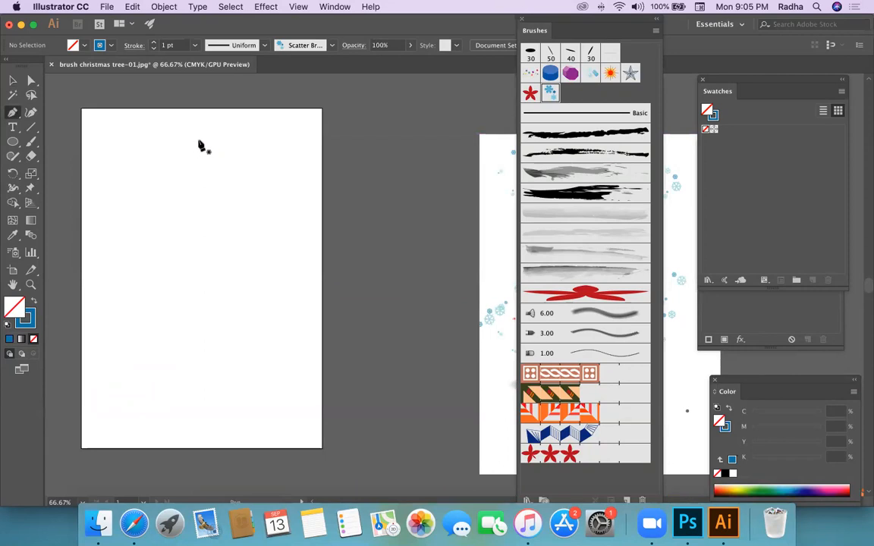
key("super+equal")
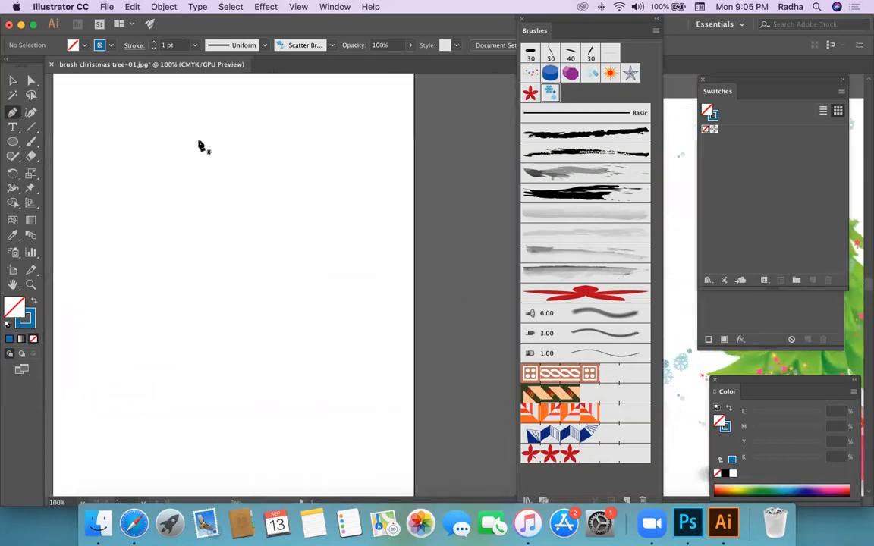
scroll(201, 146, "left", 2)
scroll(202, 146, "up", 3)
left_click(254, 137)
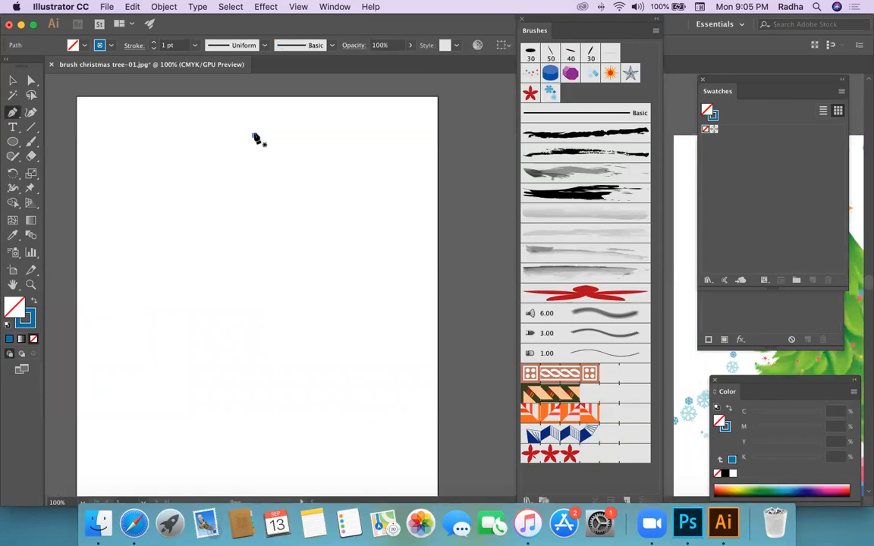
left_click_drag(347, 217, 401, 226)
left_click(347, 218)
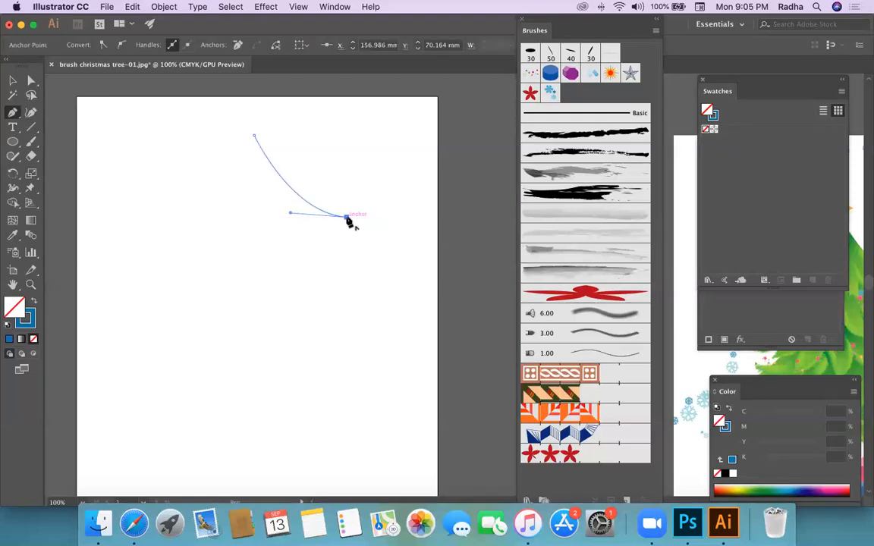
left_click_drag(267, 242, 229, 238)
left_click(268, 242)
Step: Continue the right outline with a second pointed tier and a wider bottom curve, leaving the path open
left_click_drag(353, 299, 421, 298)
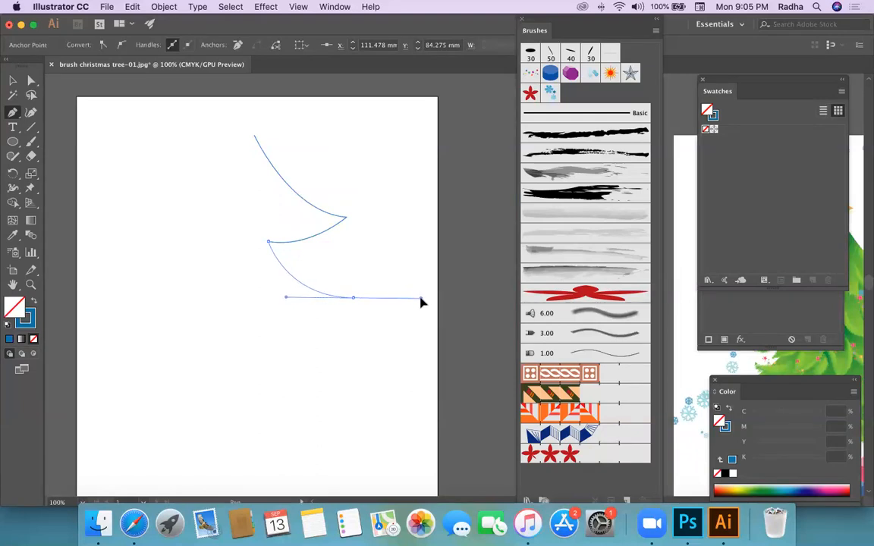
left_click(354, 299)
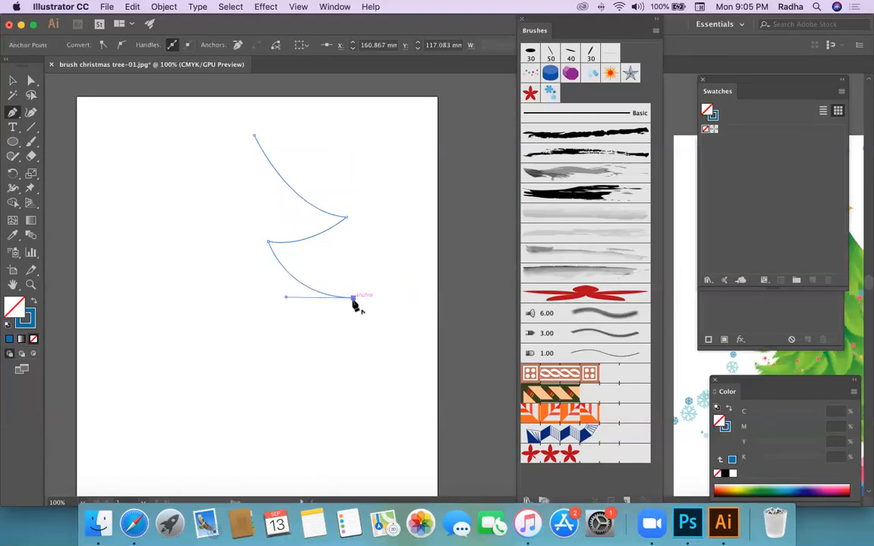
left_click_drag(277, 334, 238, 329)
left_click(278, 335)
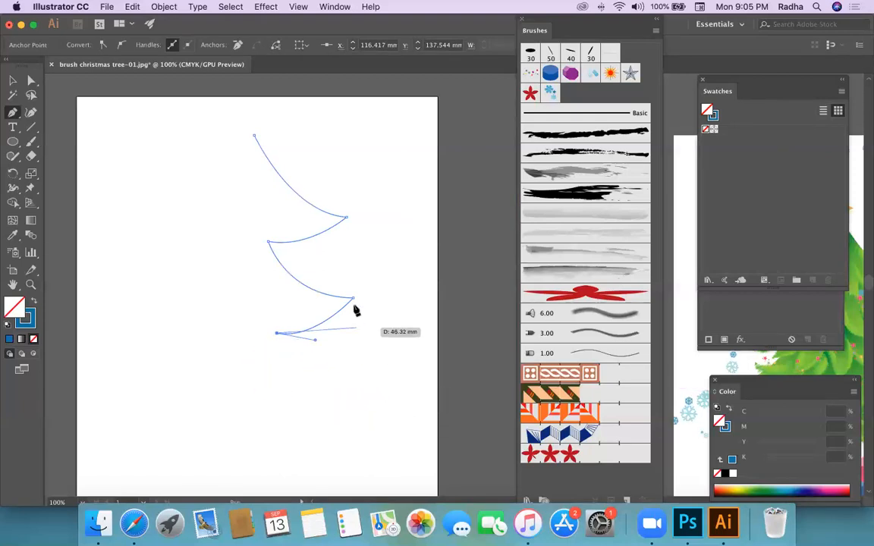
left_click_drag(398, 409, 474, 413)
left_click(397, 409)
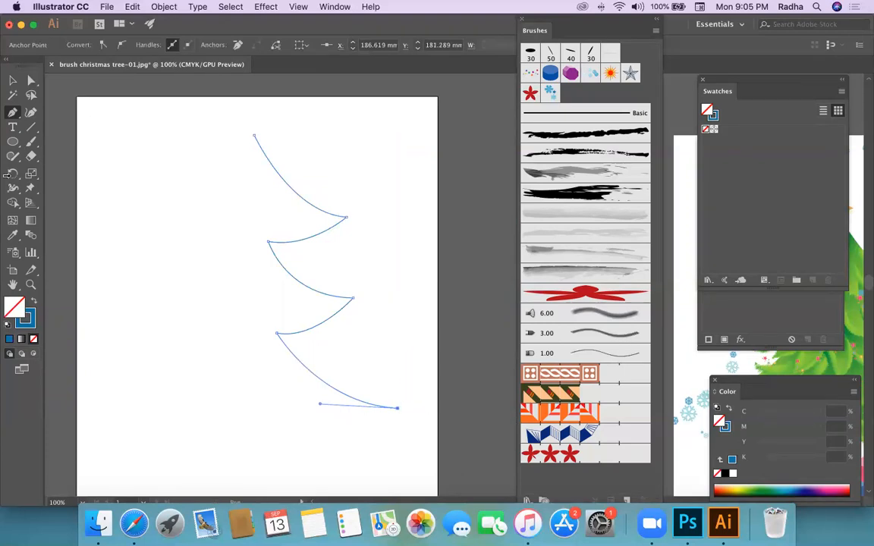
left_click(13, 81)
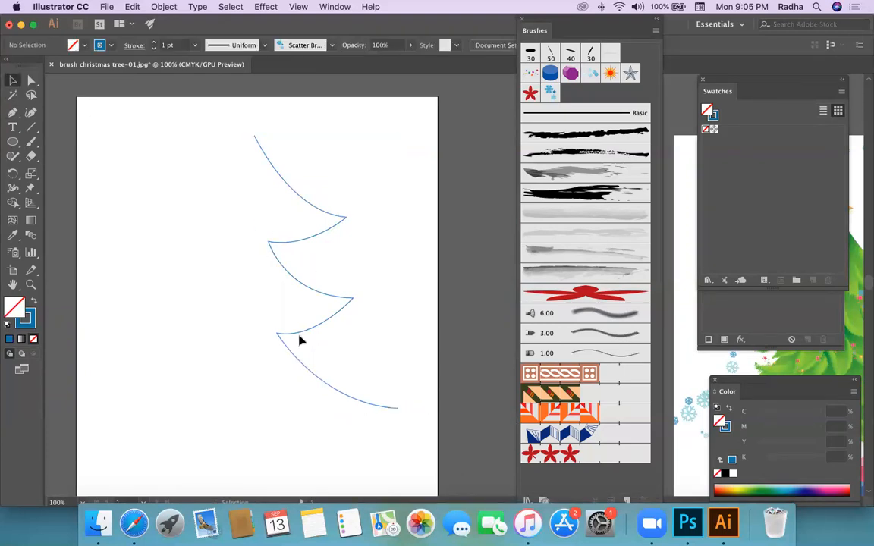
Step: Reflect the half-tree path across the vertical axis as a copy
left_click(304, 243)
left_click(163, 7)
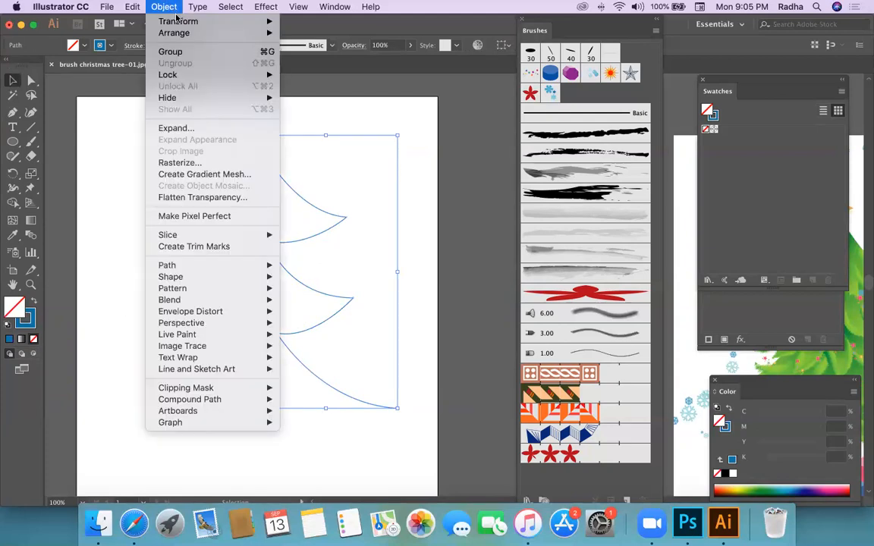
mouse_move(182, 21)
left_click(308, 66)
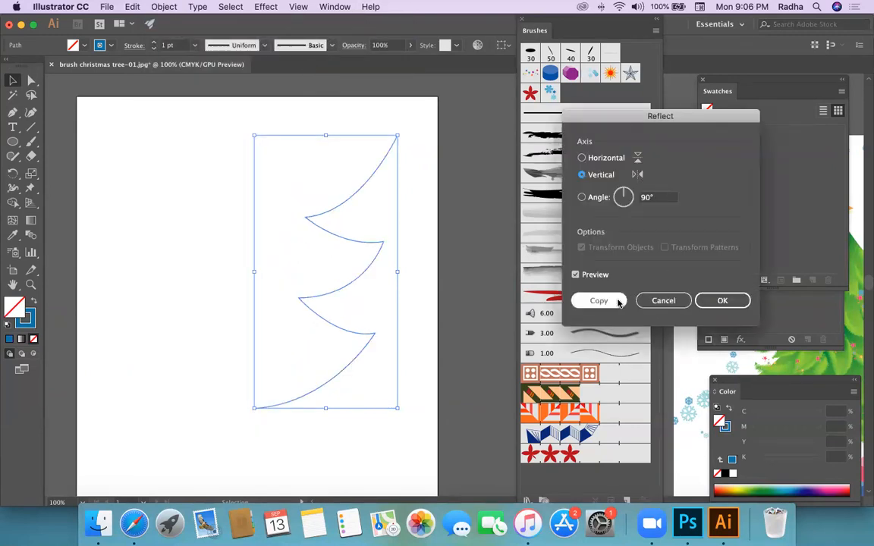
left_click(590, 302)
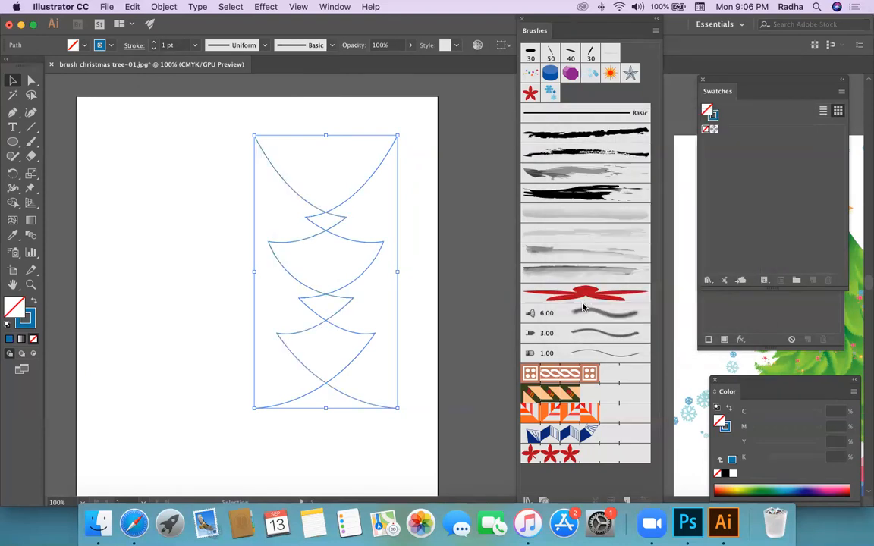
Step: Move the mirrored half left until its top meets the original path's apex, forming a symmetrical tree outline
key("shift+Left")
key("shift+Left")
key("shift+Left")
key("shift+Left")
key("shift+Left")
key("shift+Left")
key("shift+Left")
key("shift+Left")
key("shift+Left")
key("shift+Left")
key("shift+Left")
key("shift+Left")
key("shift+Left")
key("shift+Left")
key("shift+Left")
key("shift+Left")
key("shift+Left")
key("shift+Left")
key("shift+Left")
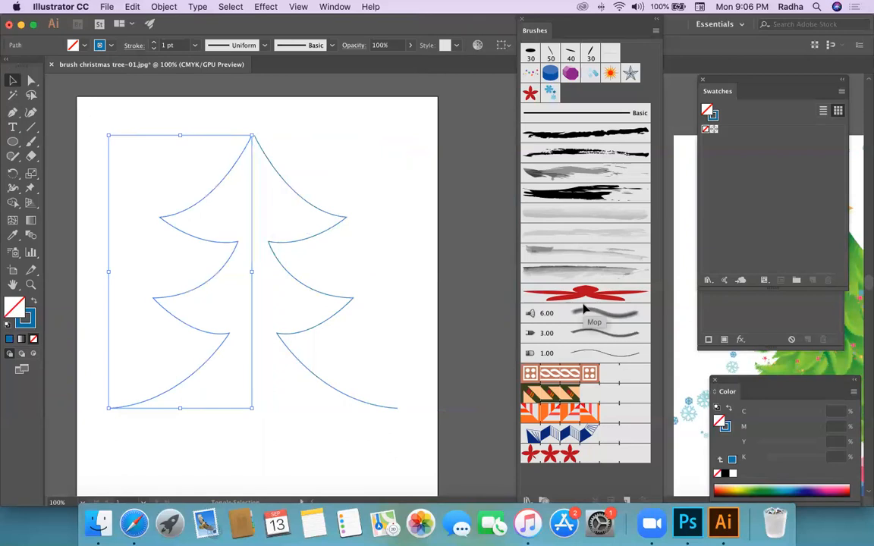
key("Right")
key("Right")
key("Right")
key("Right")
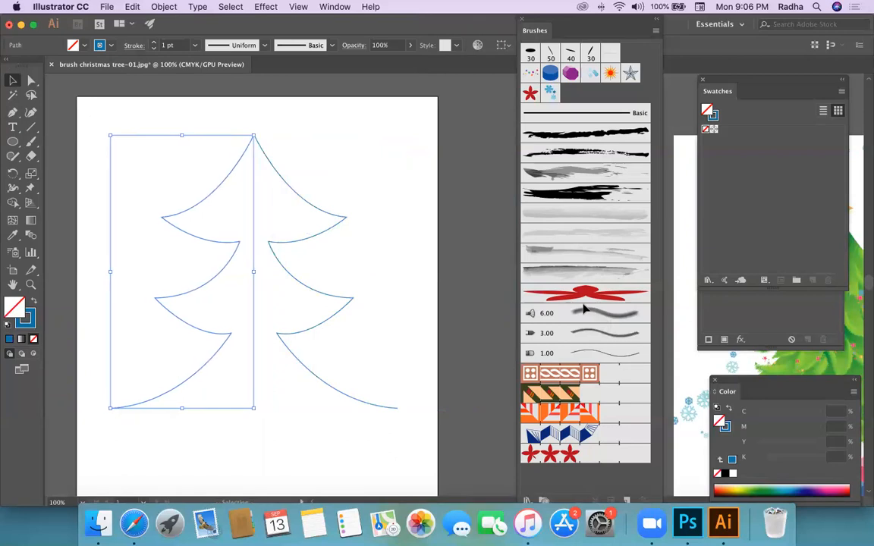
left_click(439, 312)
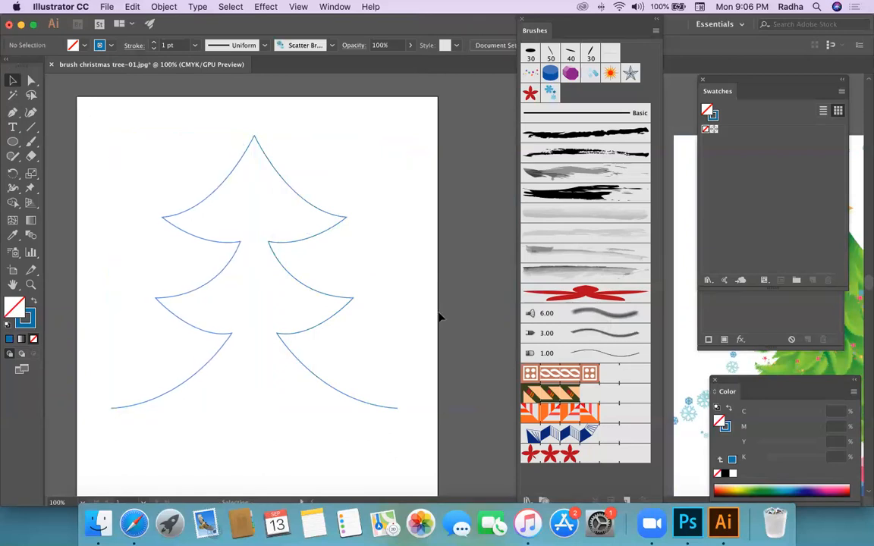
Step: Select both halves of the tree outline and join them at the apex into one path
key("super+equal")
key("super+equal")
key("super+equal")
scroll(438, 317, "left", 10)
scroll(438, 317, "up", 5)
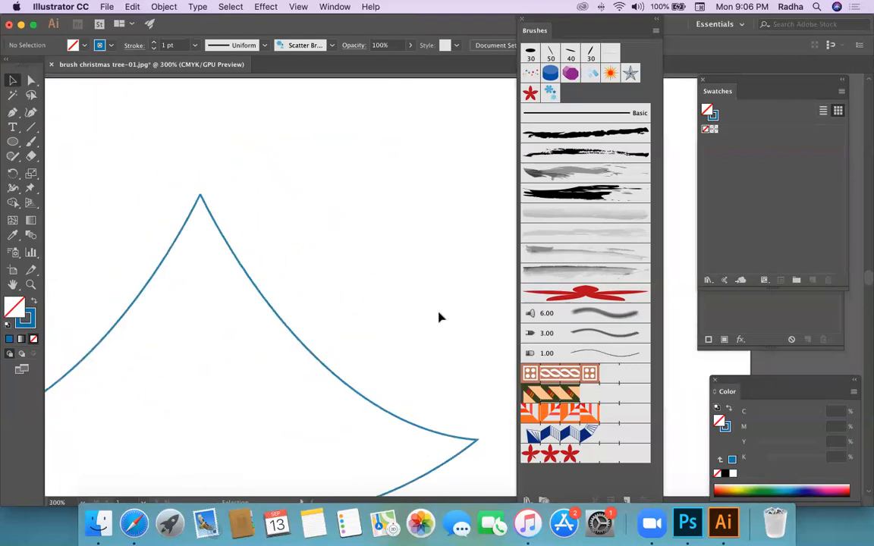
key("super+equal")
key("super+equal")
scroll(247, 311, "left", 8)
scroll(247, 311, "up", 2)
left_click(266, 291)
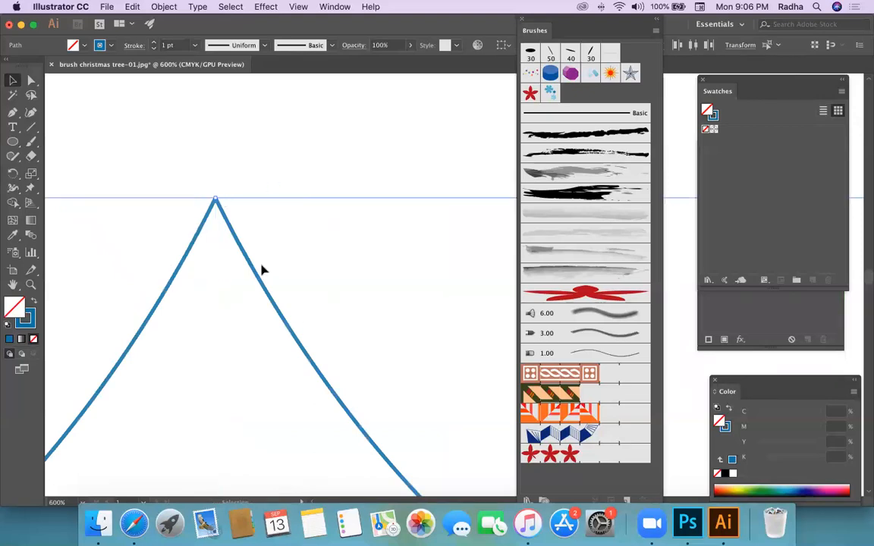
key("super+minus")
key("super+minus")
key("super+minus")
key("super+minus")
key("super+minus")
key("super+minus")
scroll(262, 270, "right", 3)
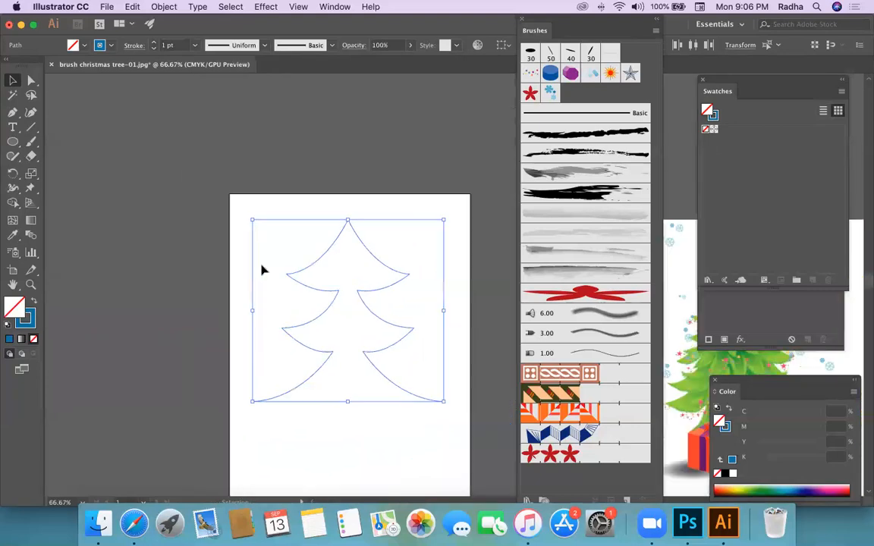
scroll(262, 270, "right", 2)
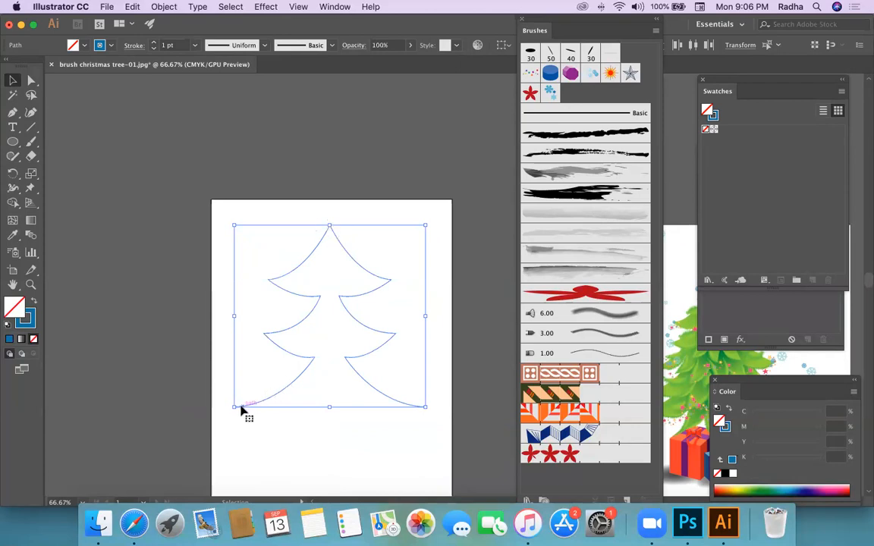
key("a")
key("v")
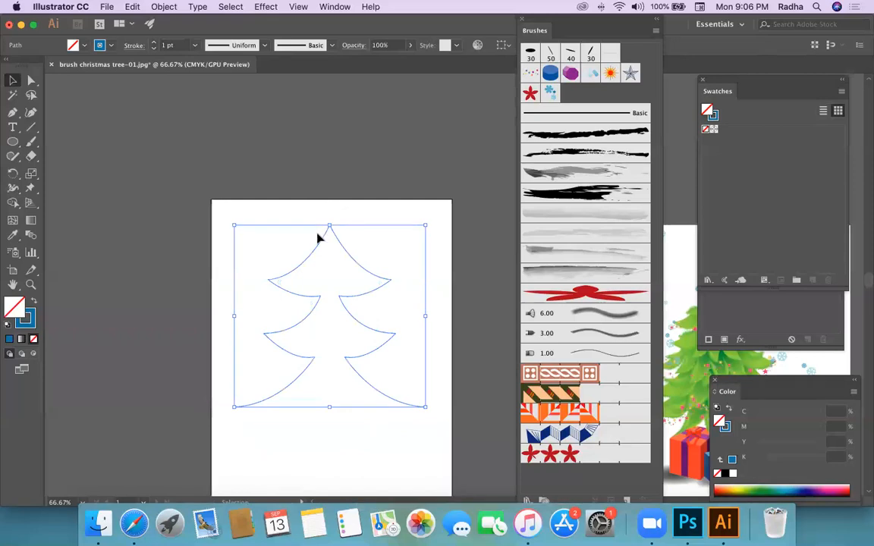
Step: Close the tree outline with a straight segment across its base and deselect it
left_click(338, 211)
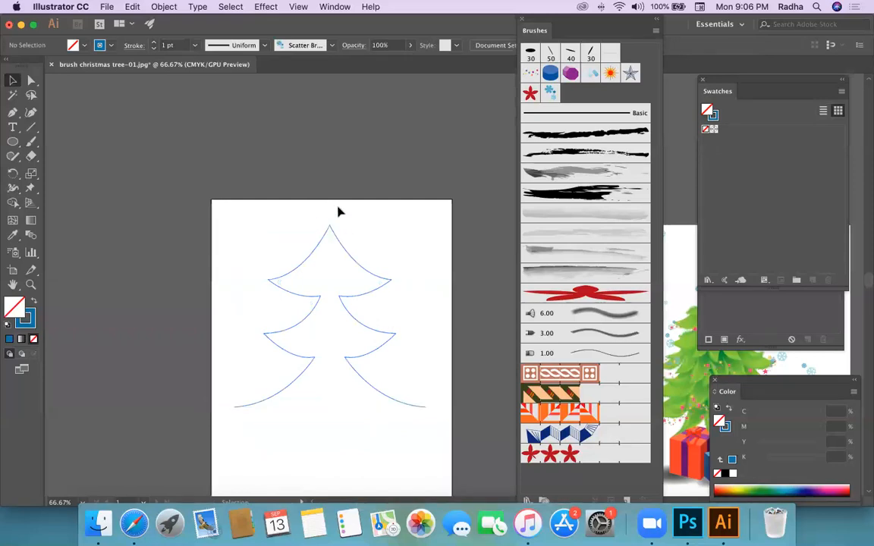
left_click(319, 245)
left_click(435, 363)
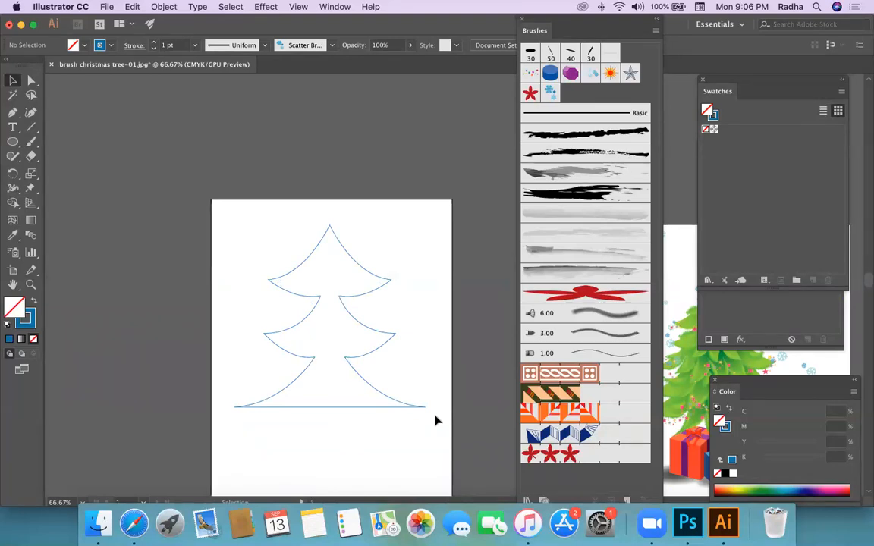
Step: Fill the tree with a linear gradient and set its first stop to CMYK green: C 94, M 0, Y 100, K 0
left_click(345, 298)
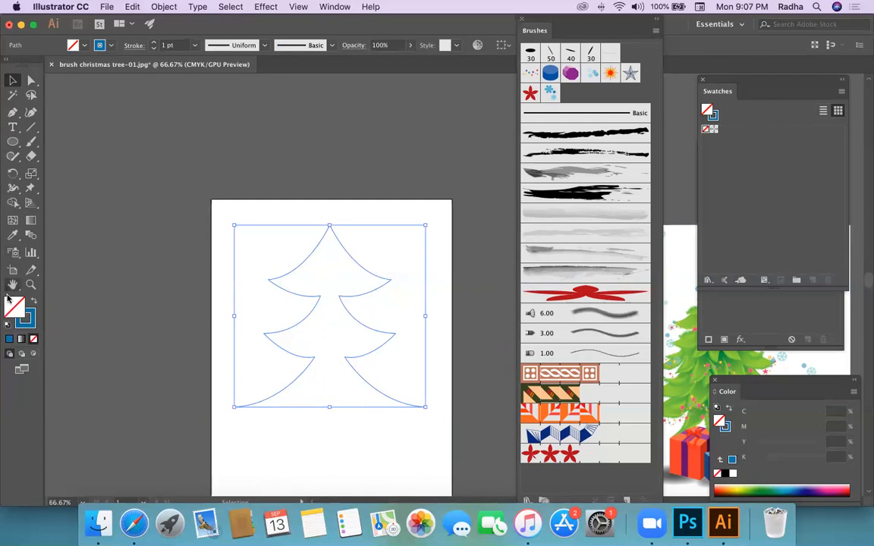
left_click(20, 340)
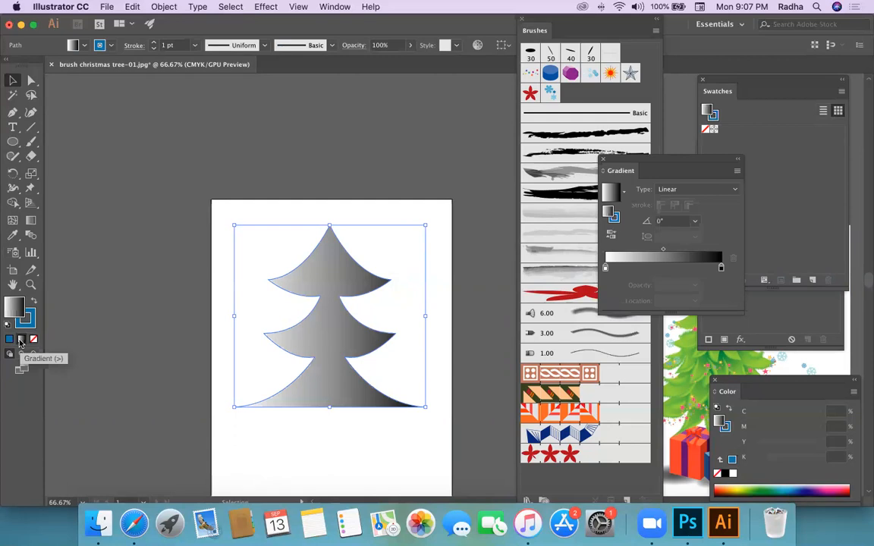
double_click(605, 267)
left_click(564, 312)
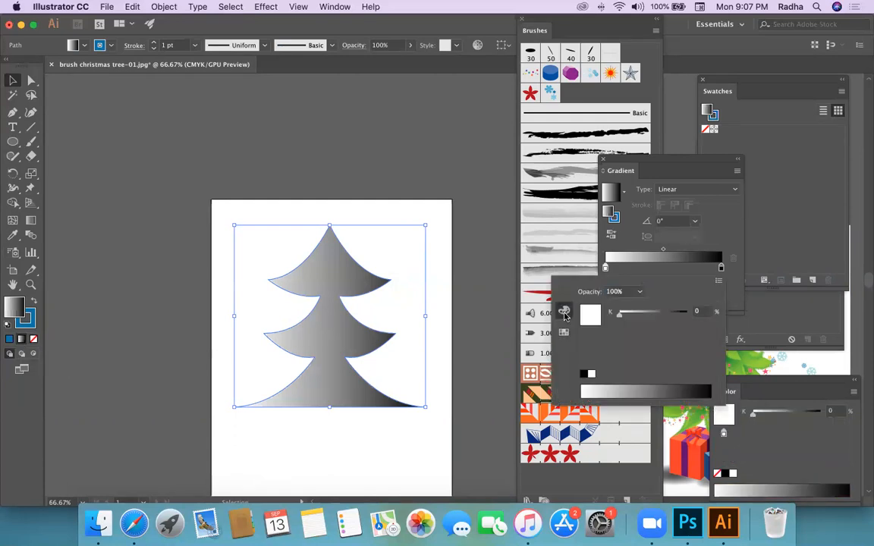
left_click(718, 281)
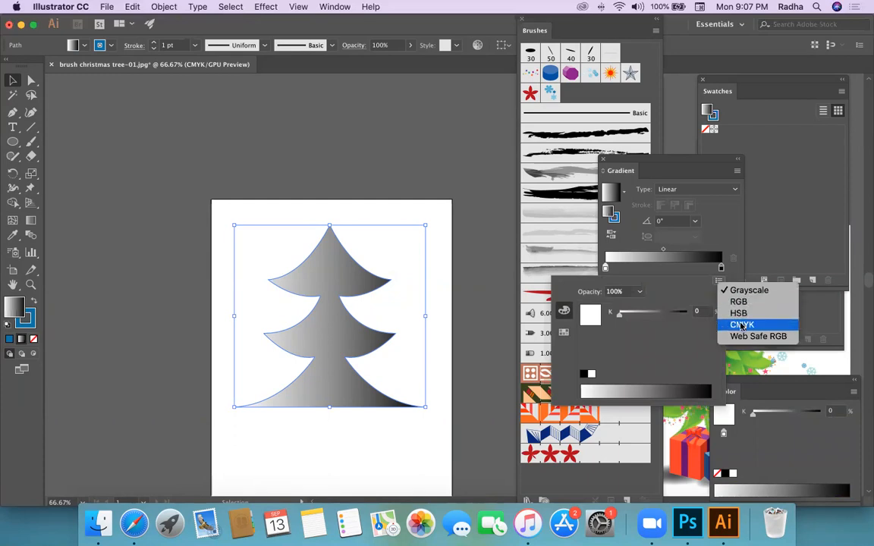
left_click(741, 325)
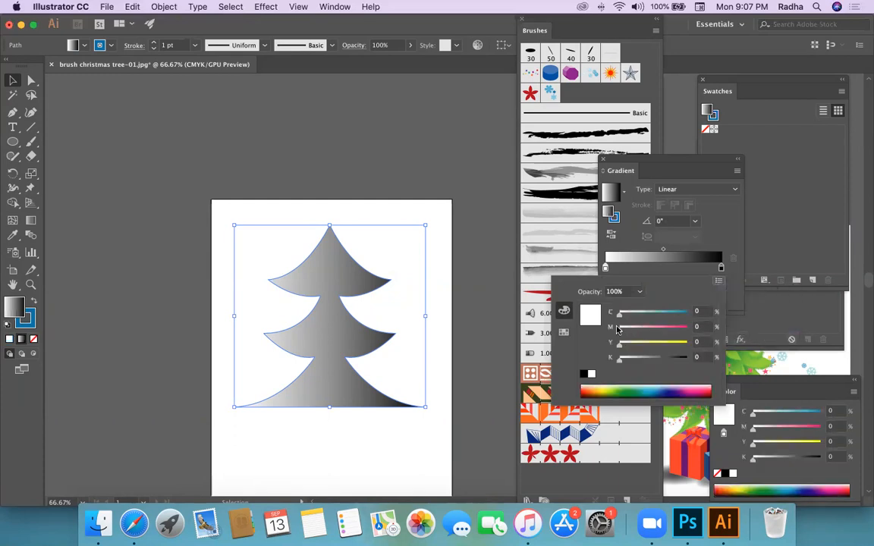
left_click(622, 390)
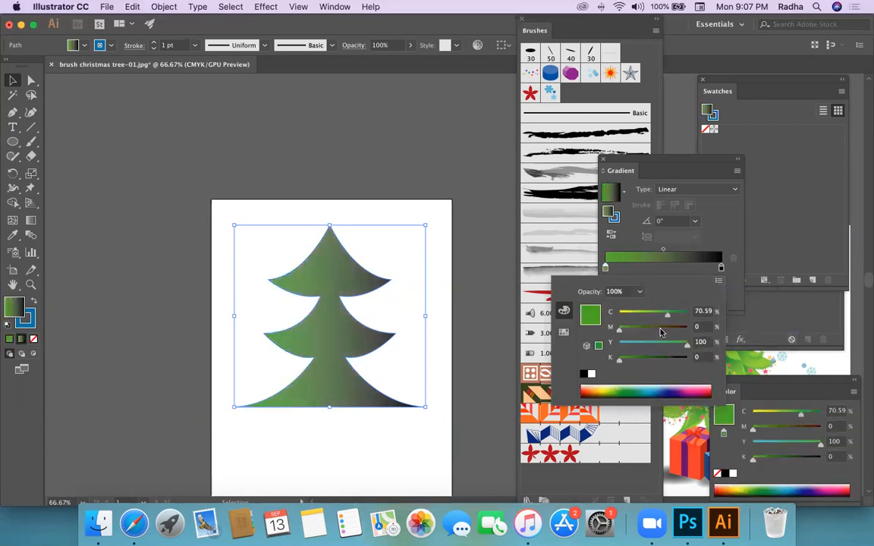
left_click_drag(666, 313, 684, 315)
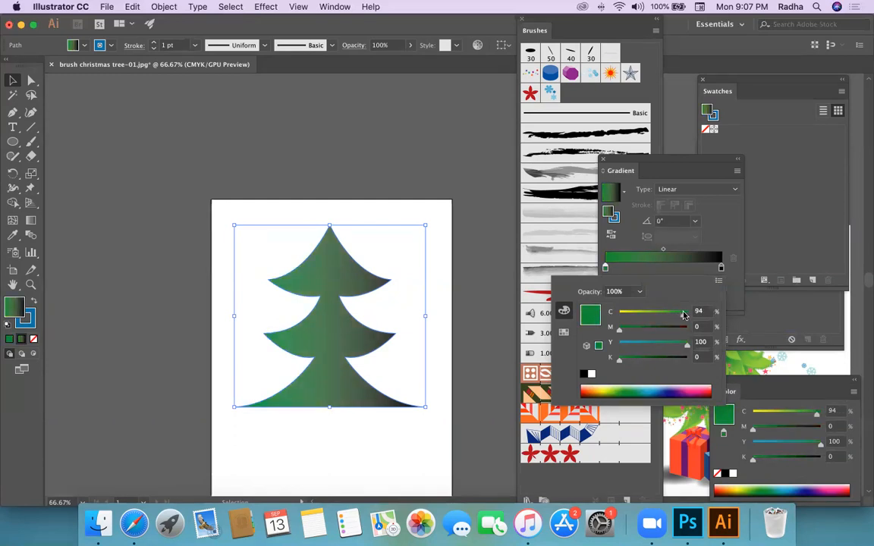
Step: Switch the gradient's end stop to CMYK and give it a green of C 90.98, M 0, Y 90.2, K 0
double_click(722, 269)
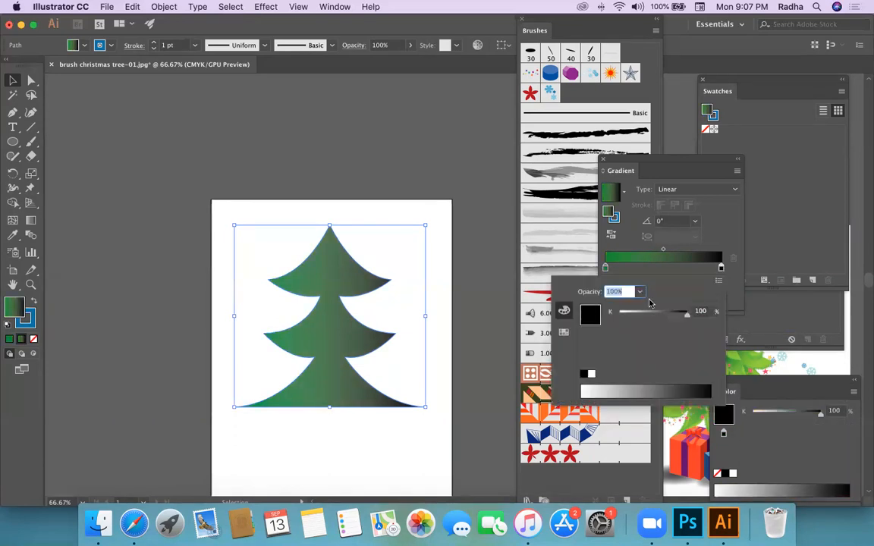
left_click(564, 331)
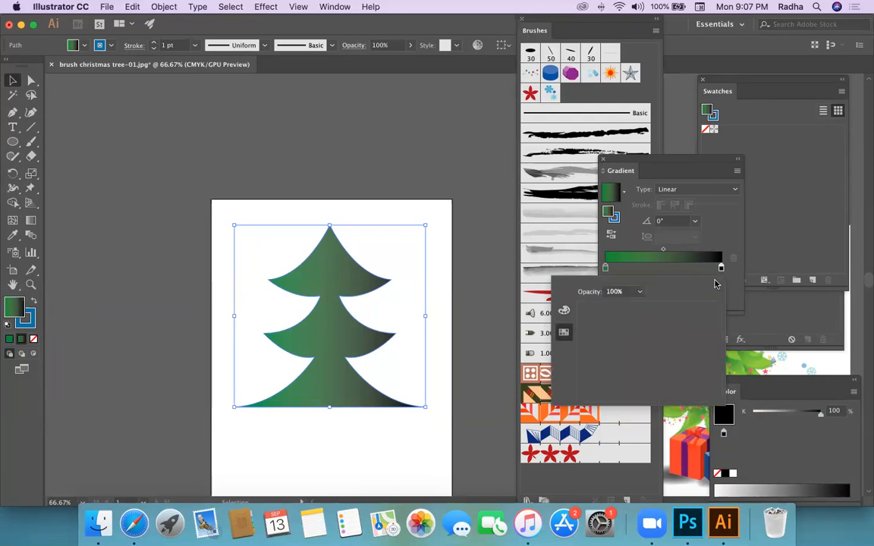
left_click(564, 311)
left_click(719, 282)
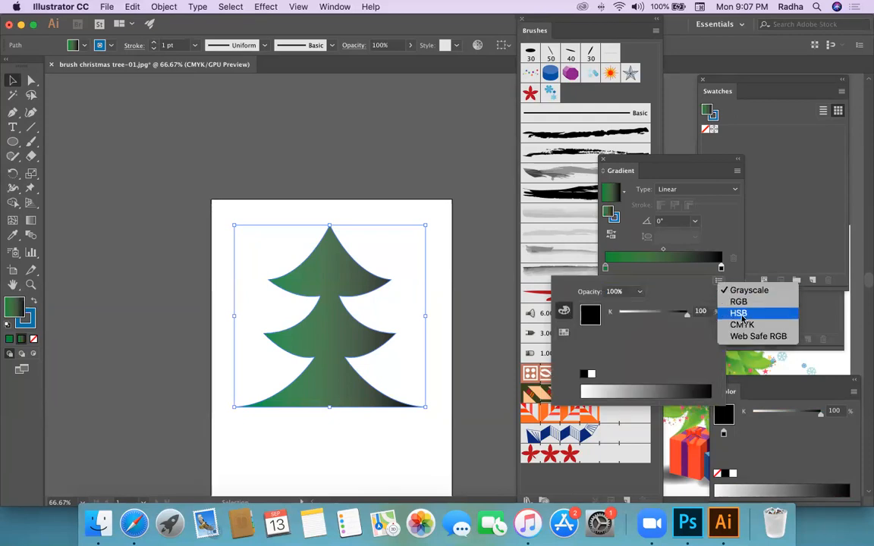
left_click(739, 324)
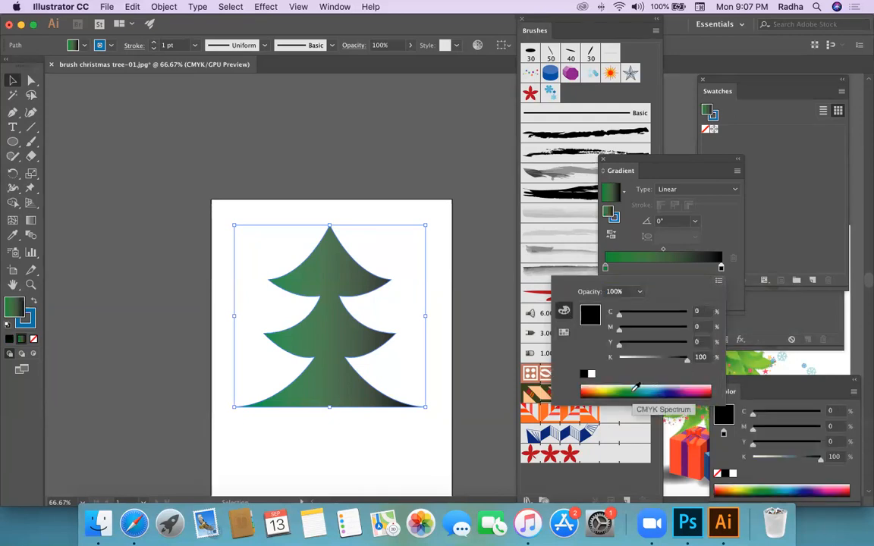
left_click(636, 389)
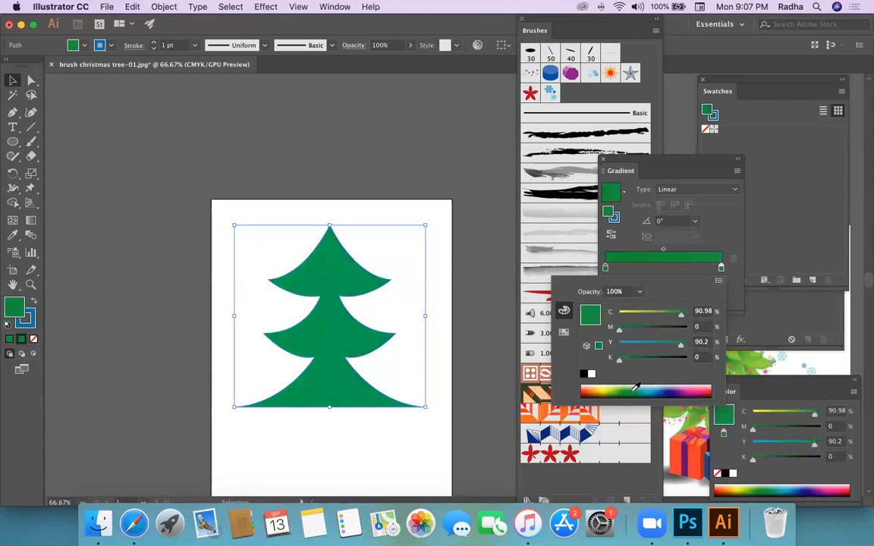
Step: Place the gradient's first stop at 0% and lighten it to a yellow-green with cyan at about 45%
left_click(606, 268)
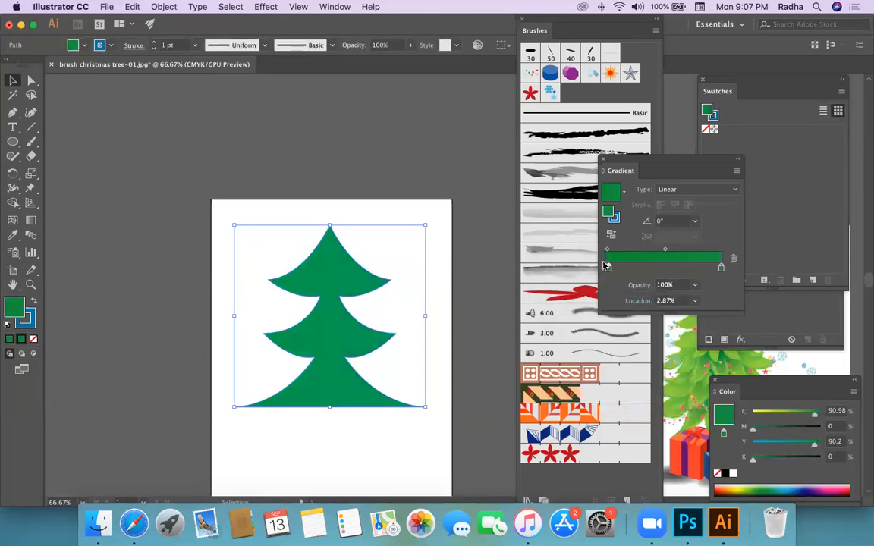
left_click_drag(607, 268, 605, 271)
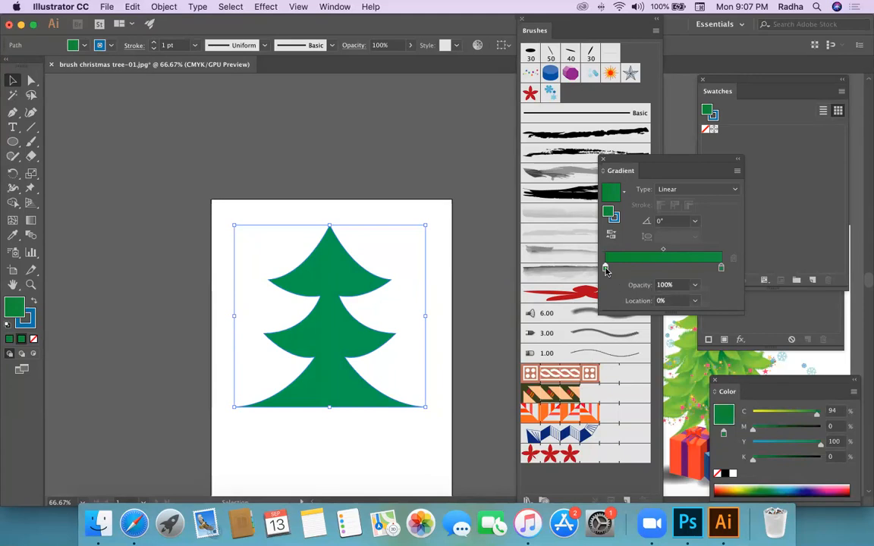
double_click(606, 269)
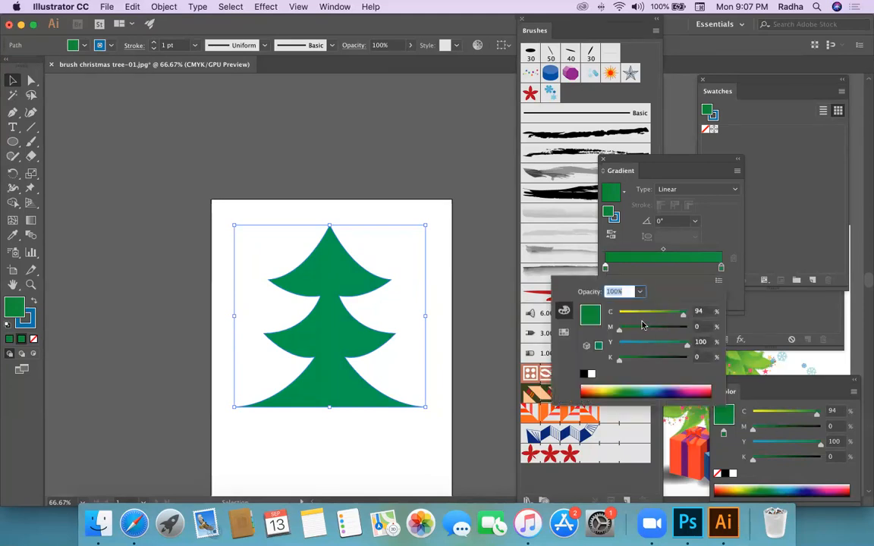
left_click_drag(680, 314, 653, 317)
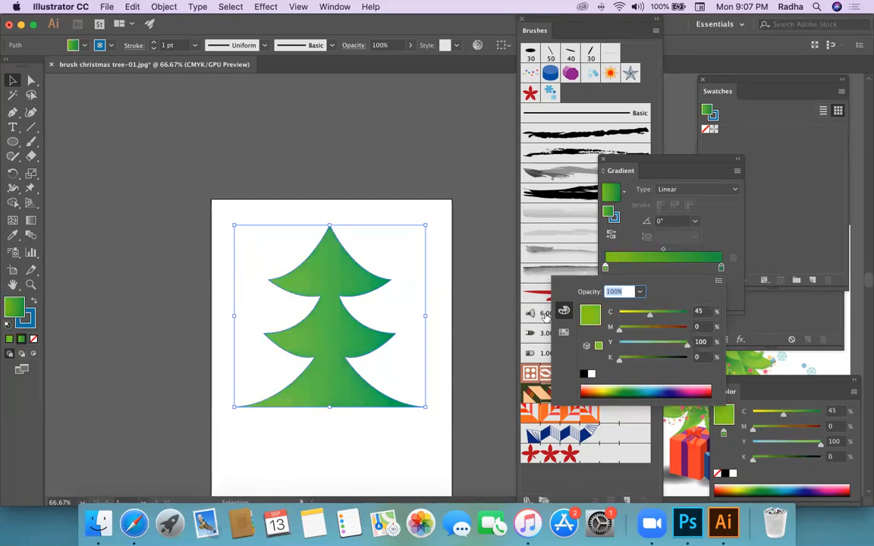
left_click(564, 330)
left_click(564, 311)
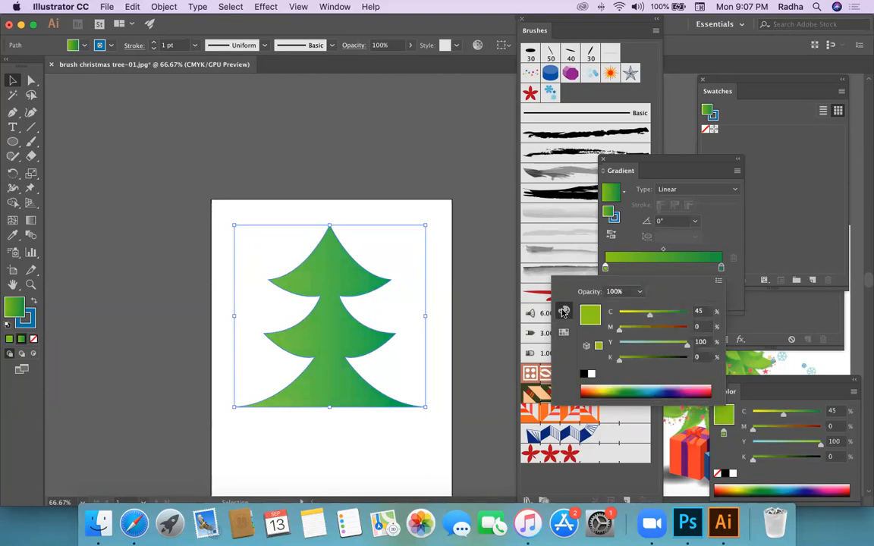
left_click_drag(647, 317, 649, 318)
Step: Darken the gradient's end stop to C 100 and K 17, and close the gradient settings
left_click(722, 269)
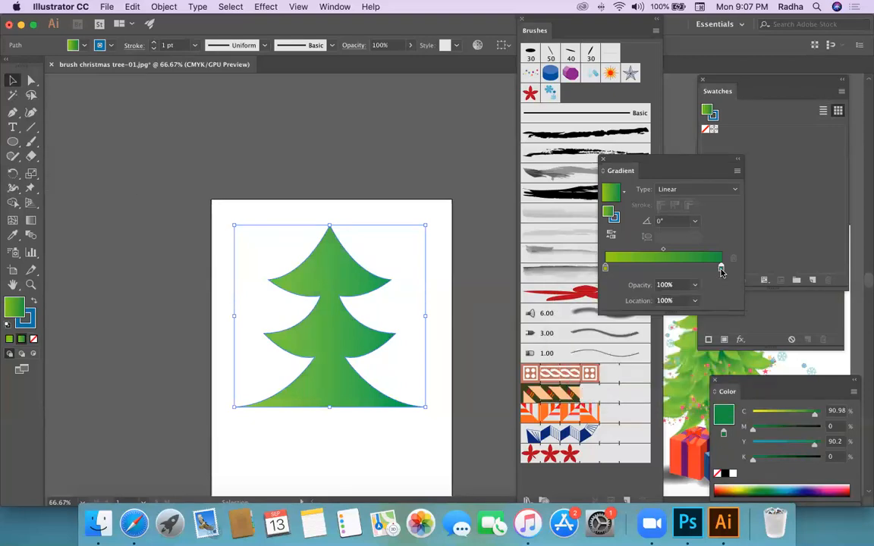
double_click(721, 269)
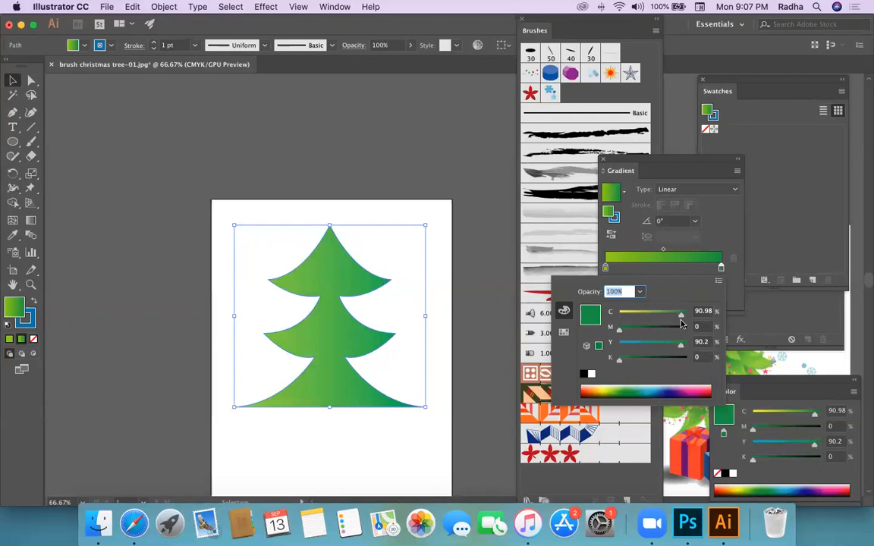
left_click_drag(681, 317, 695, 317)
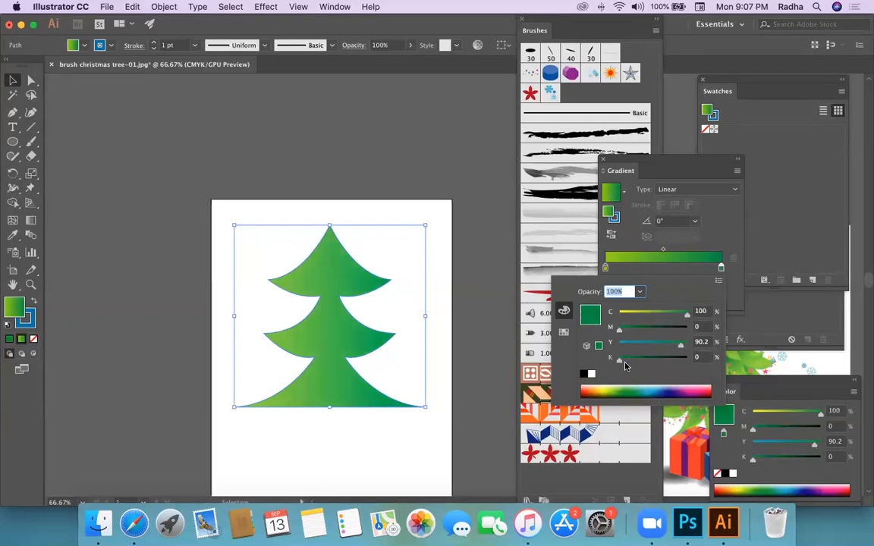
left_click_drag(620, 364, 631, 364)
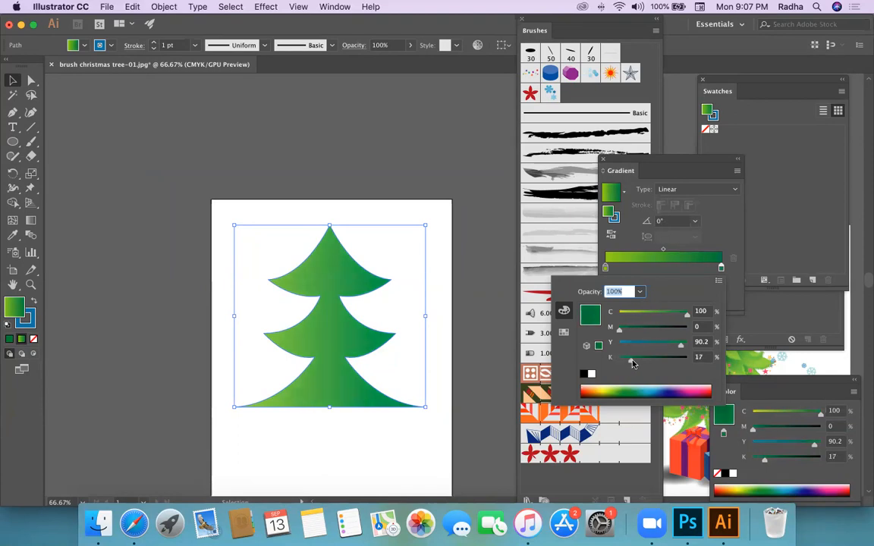
left_click(711, 212)
left_click(604, 160)
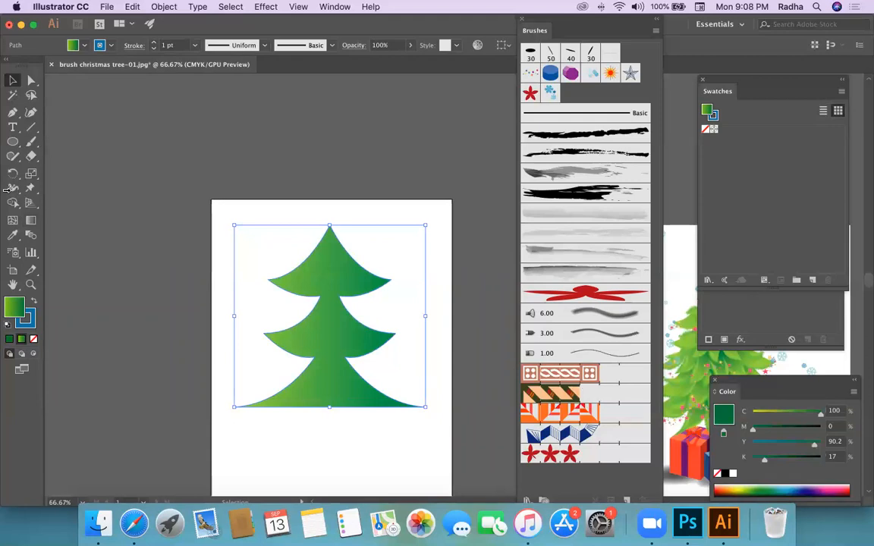
Step: Redirect the fill vertically with the Gradient tool, from light green just below the tree's base to dark green near its apex
left_click(31, 219)
left_click_drag(331, 235, 340, 411)
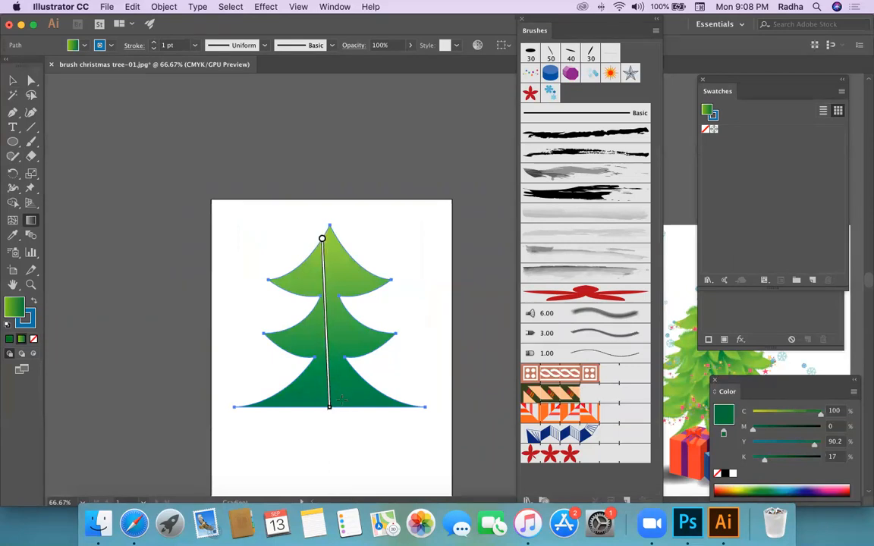
left_click_drag(342, 399, 341, 227)
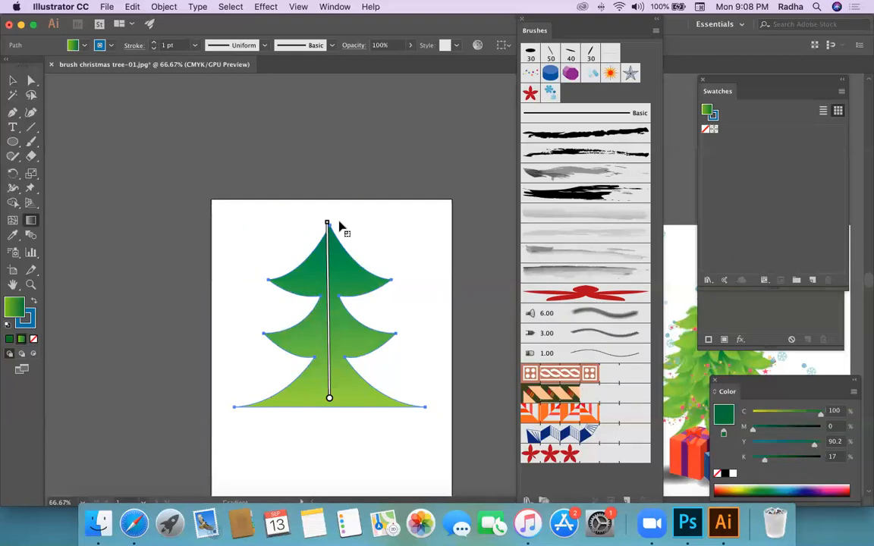
left_click_drag(329, 439, 331, 257)
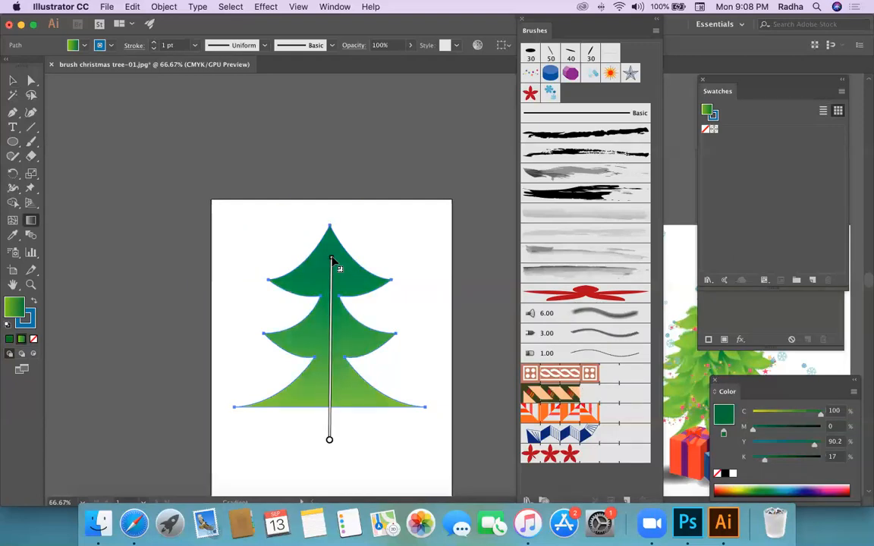
left_click_drag(341, 398, 337, 173)
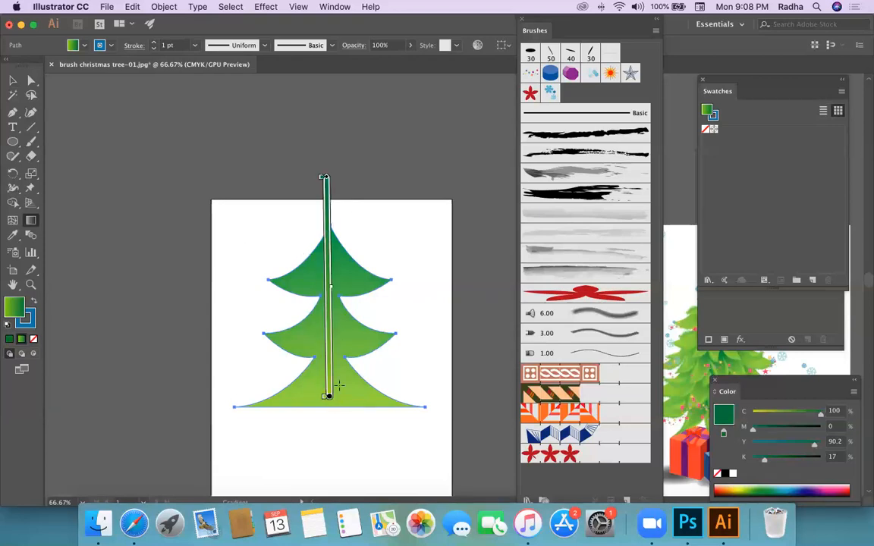
left_click_drag(339, 395, 339, 148)
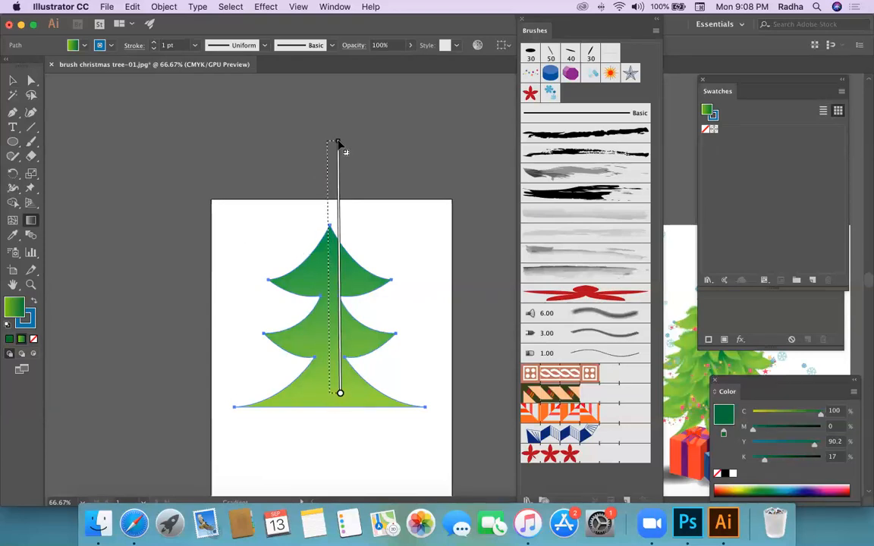
left_click_drag(336, 434, 334, 252)
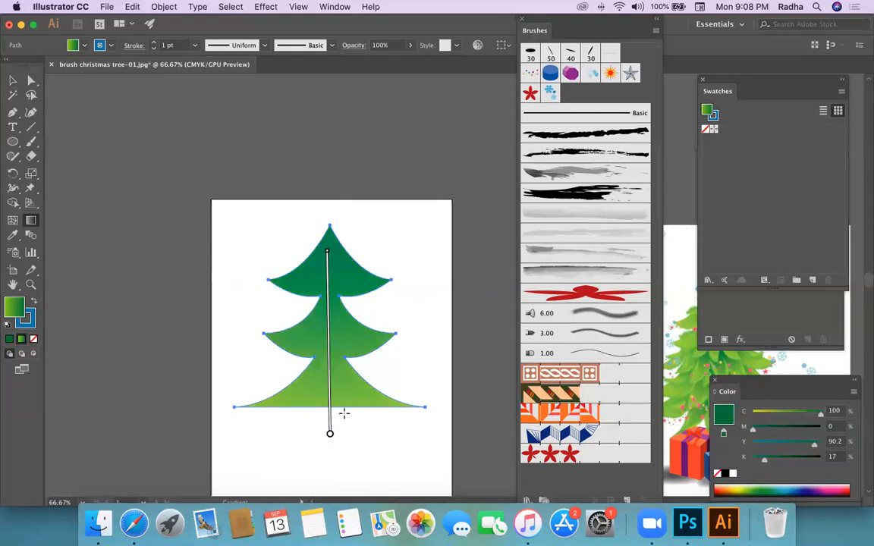
Step: Redraw the tree's gradient vertically so it runs from the base edge up to the apex
left_click_drag(340, 406, 335, 226)
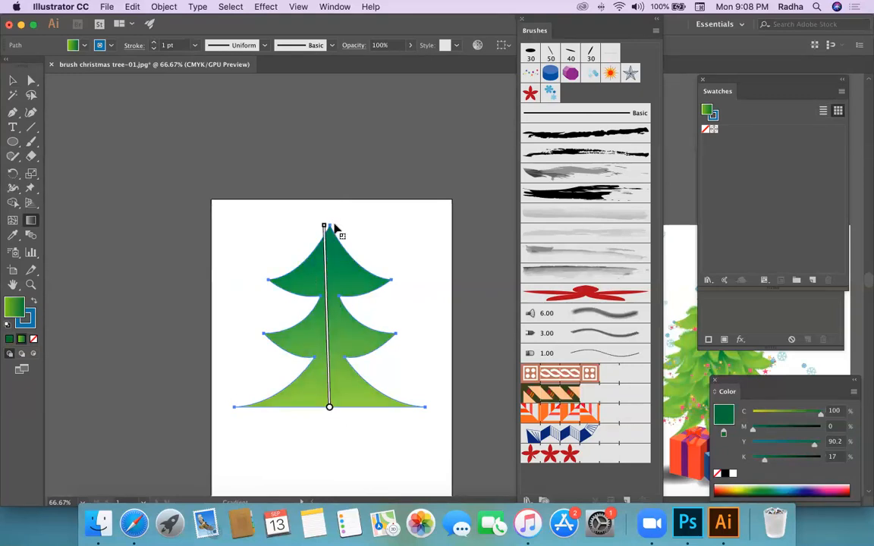
left_click(12, 79)
left_click(241, 128)
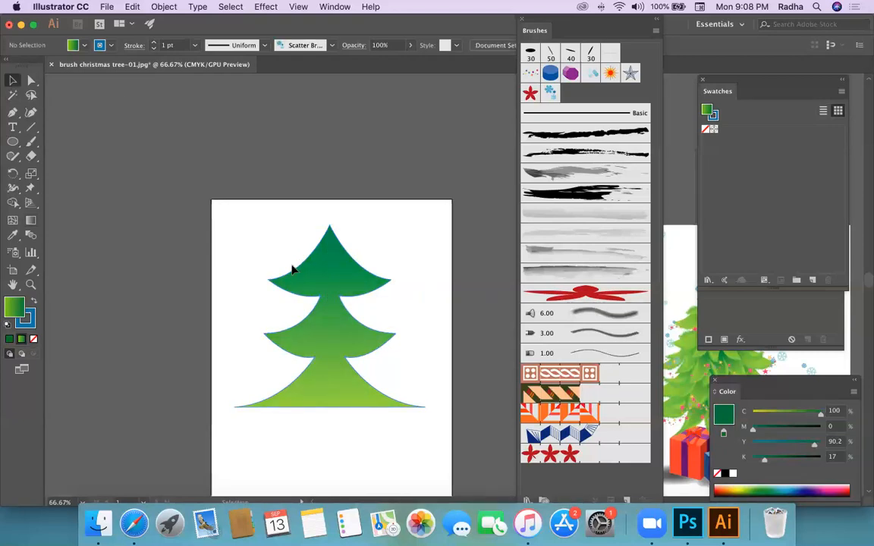
Step: Remove the blue stroke from the tree shape, keeping only its gradient fill
left_click(335, 334)
left_click(27, 321)
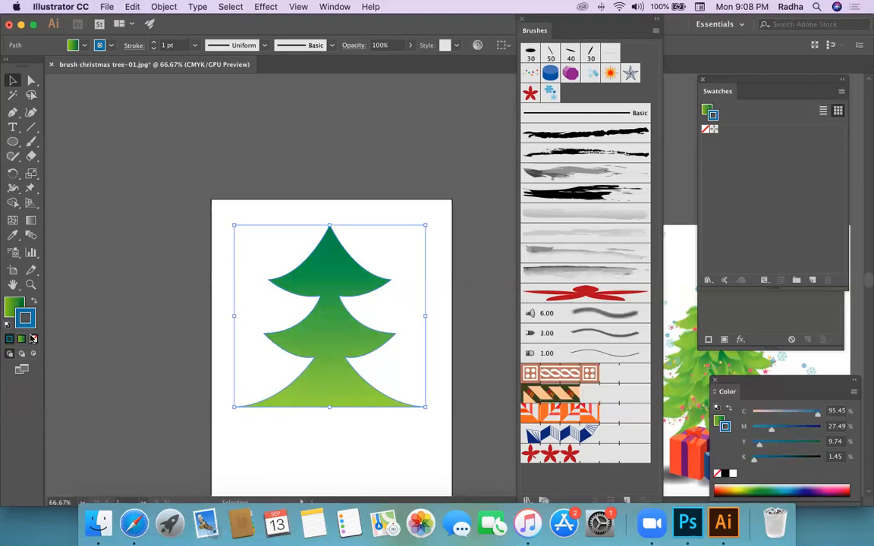
left_click(33, 339)
left_click(180, 265)
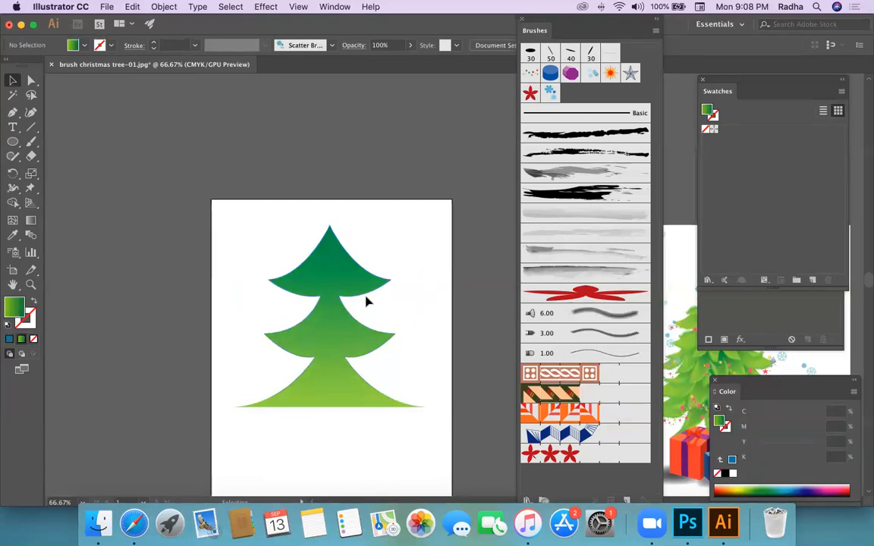
right_click(345, 318)
left_click(344, 321)
double_click(346, 321)
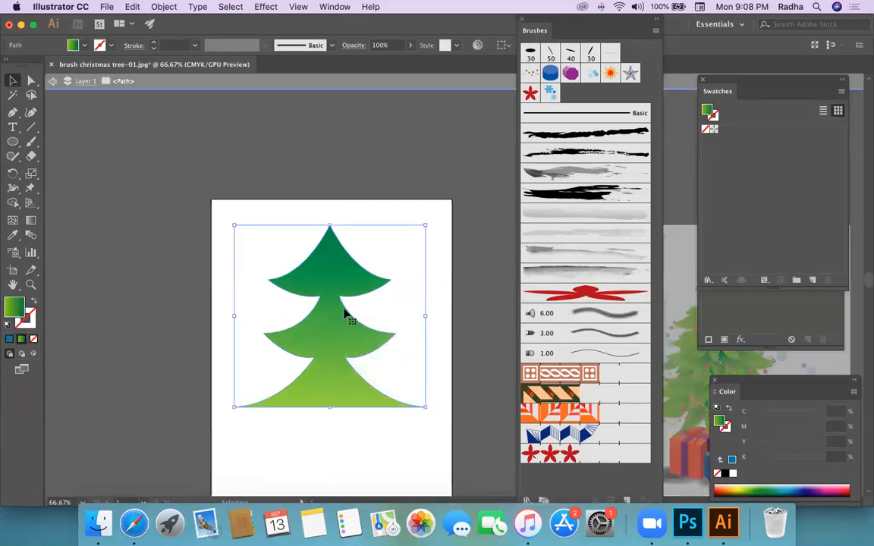
left_click(50, 82)
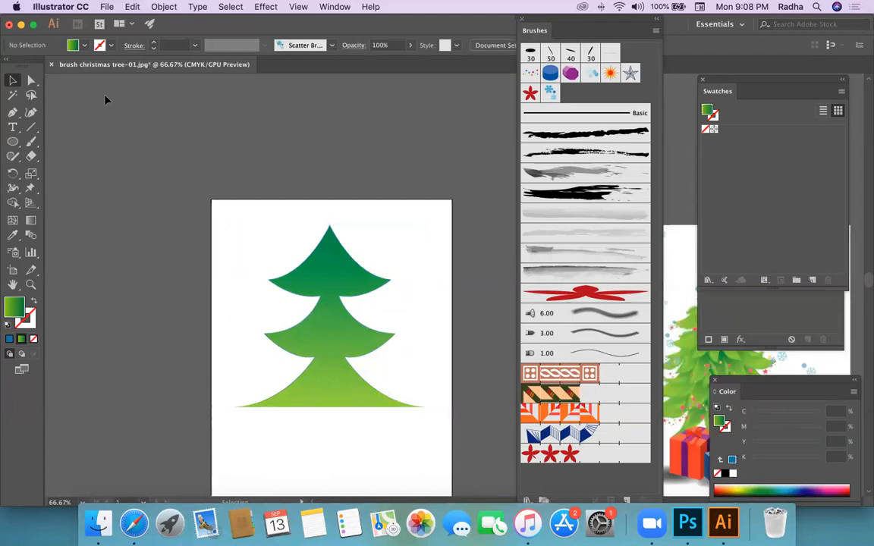
Step: Start a Roughen effect on the tree with preview on and raise its detail to 100 per inch
left_click(325, 275)
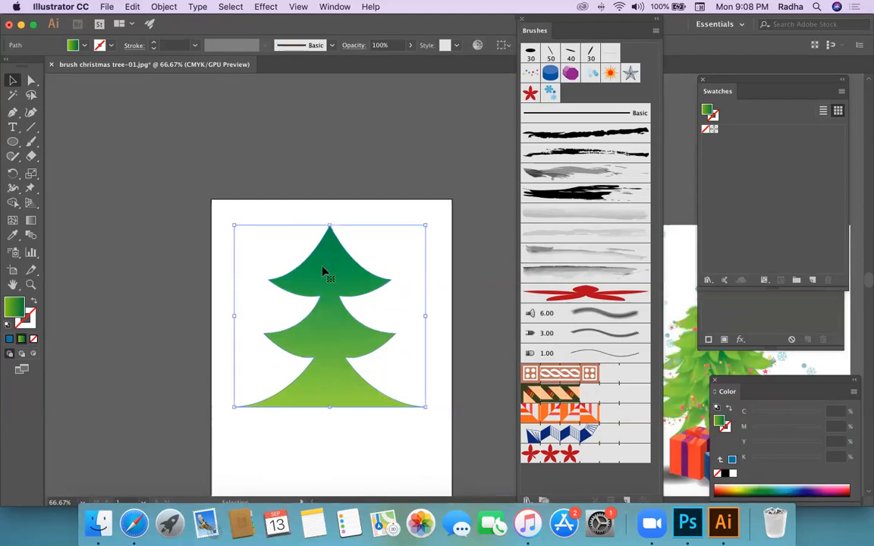
left_click(265, 8)
mouse_move(281, 164)
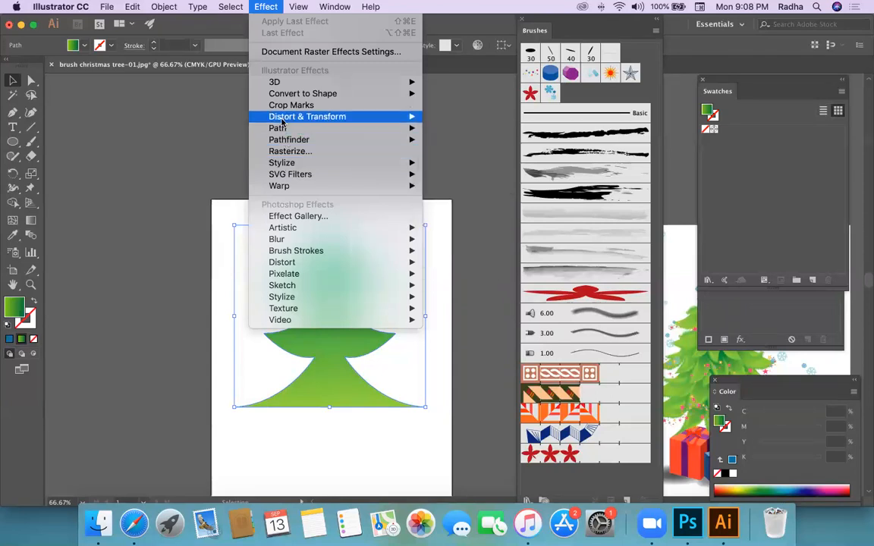
mouse_move(283, 118)
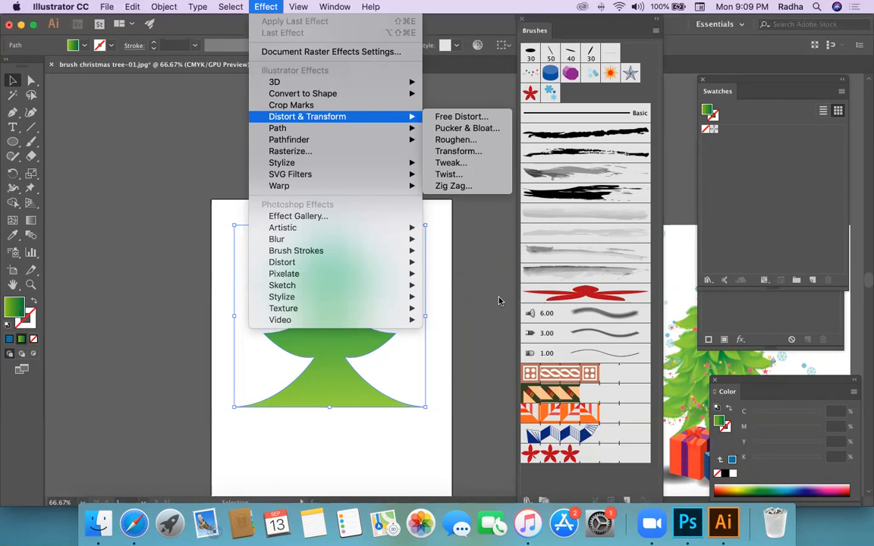
left_click(457, 141)
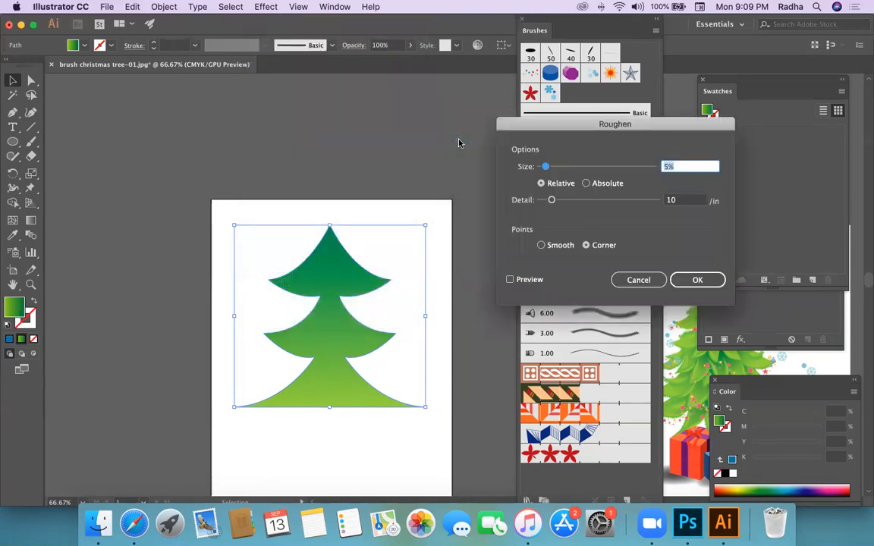
left_click(511, 280)
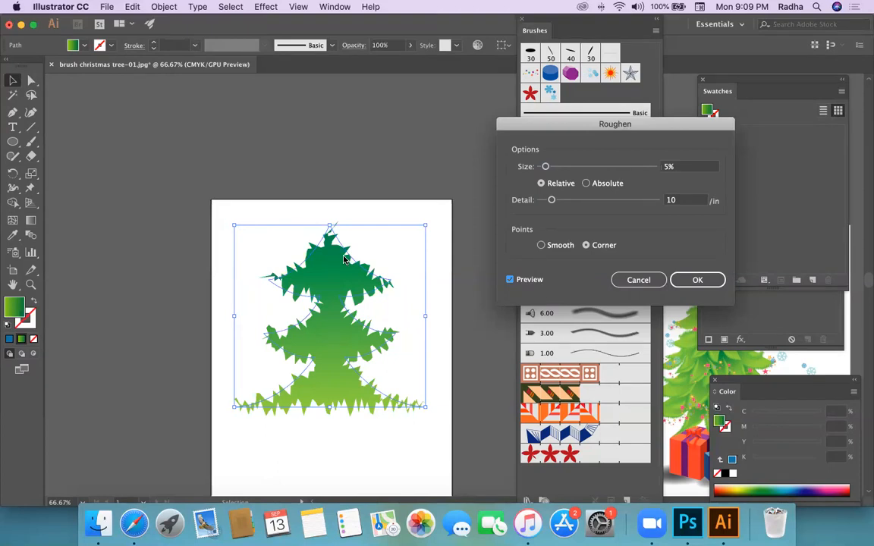
left_click_drag(551, 199, 657, 201)
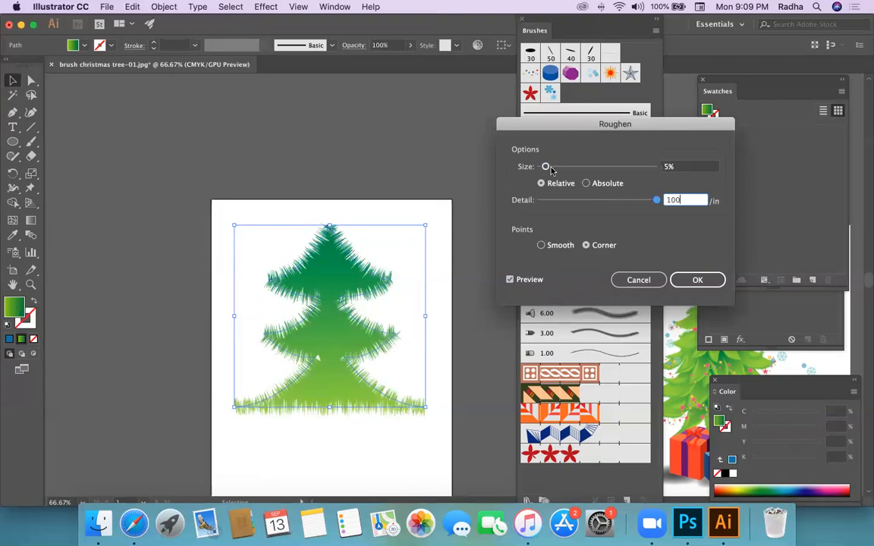
Step: Apply the Roughen effect at 5% relative size with smooth points, and shift the tree slightly down and to the right
left_click_drag(549, 168, 550, 167)
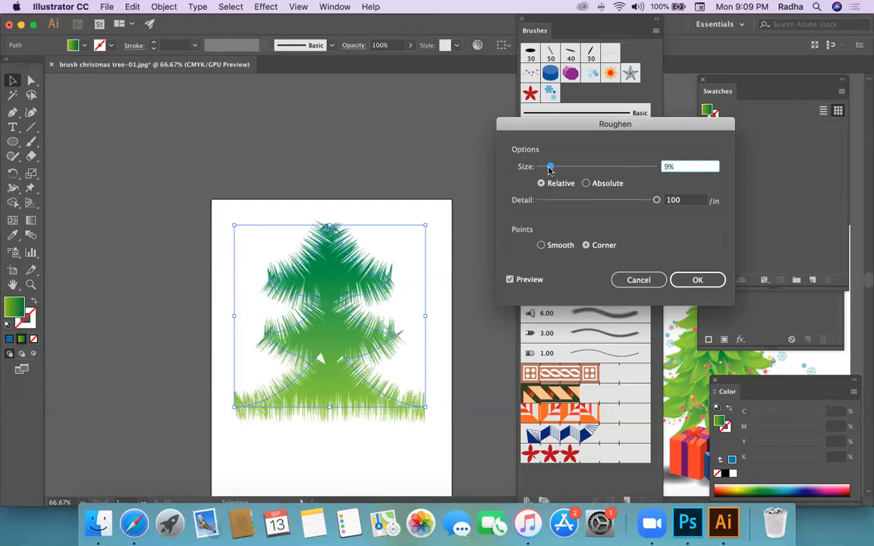
double_click(670, 167)
type("5")
left_click(685, 200)
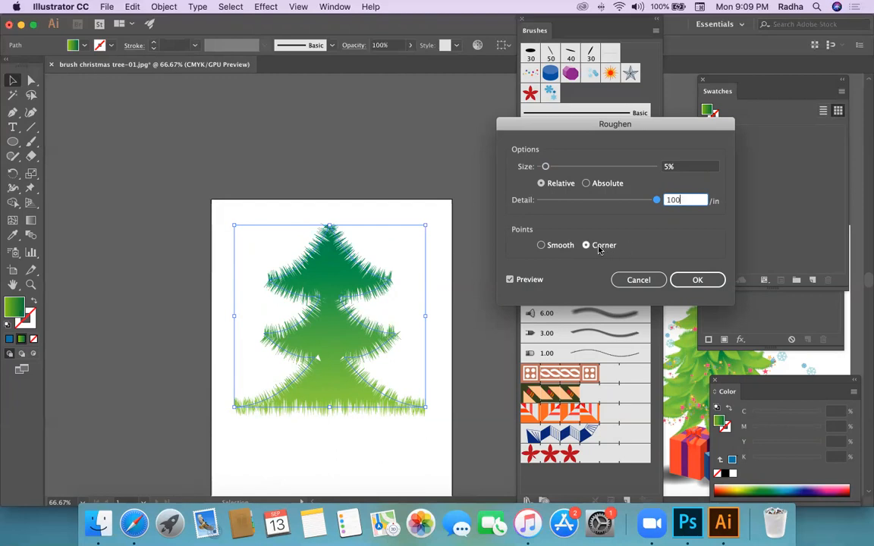
left_click(541, 246)
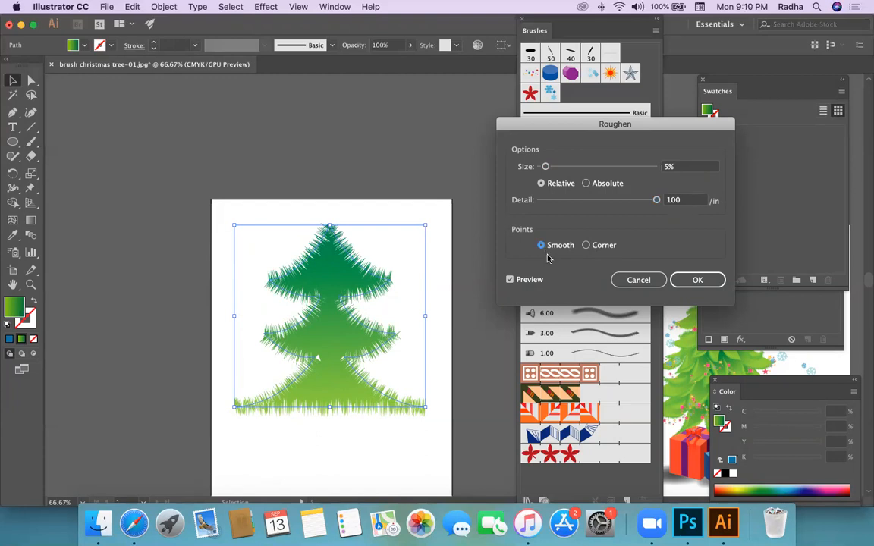
left_click(698, 281)
left_click(500, 299)
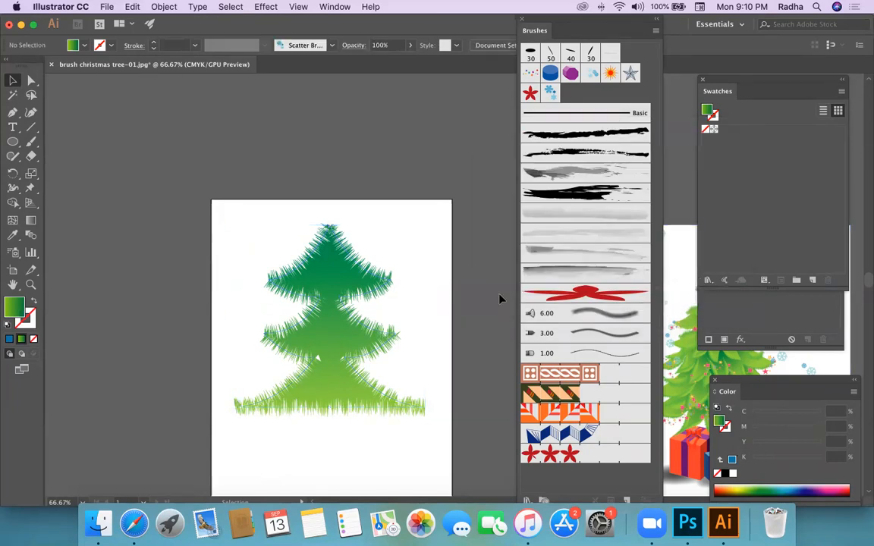
left_click_drag(351, 343, 349, 366)
left_click(438, 321)
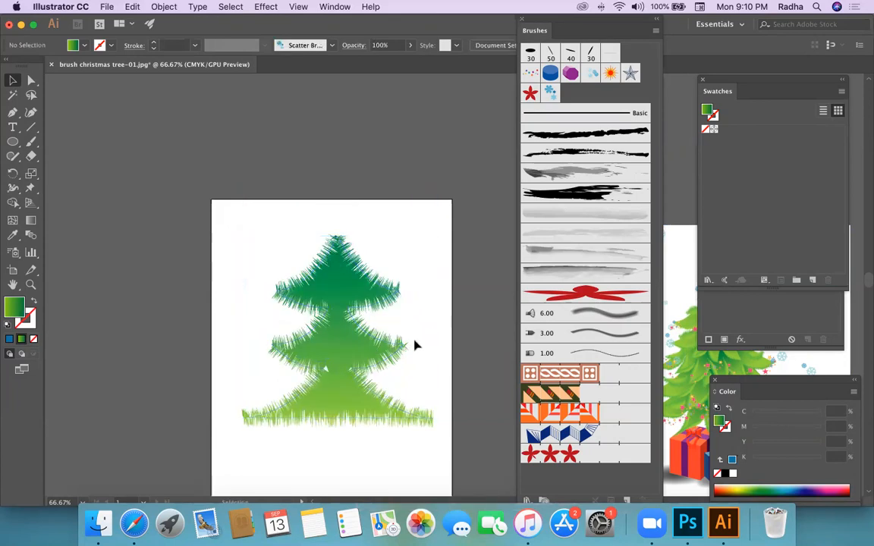
Step: Examine the roughened tree's edges at 100% zoom against the finished reference tree on the neighbouring artboard
key("super+1")
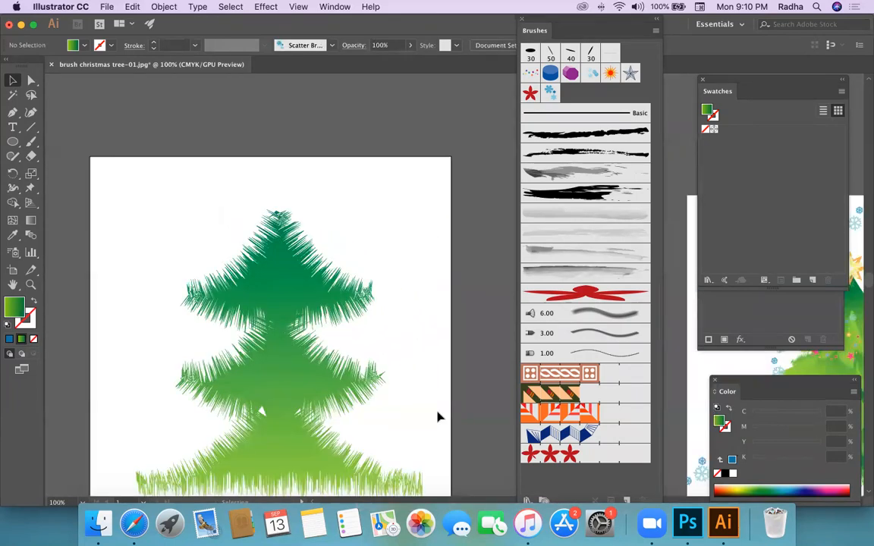
scroll(393, 370, "right", 2)
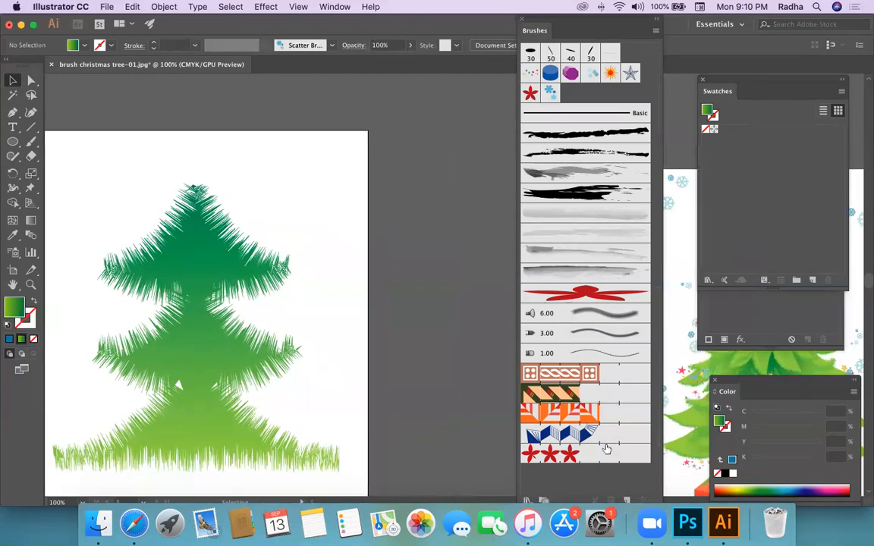
scroll(432, 347, "right", 10)
scroll(472, 368, "right", 4)
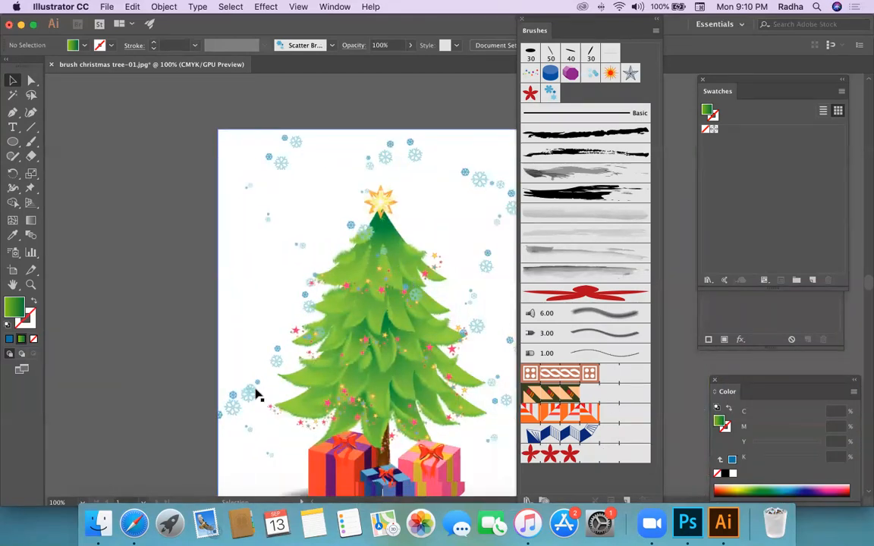
scroll(254, 391, "left", 10)
scroll(255, 394, "left", 1)
scroll(255, 393, "up", 1)
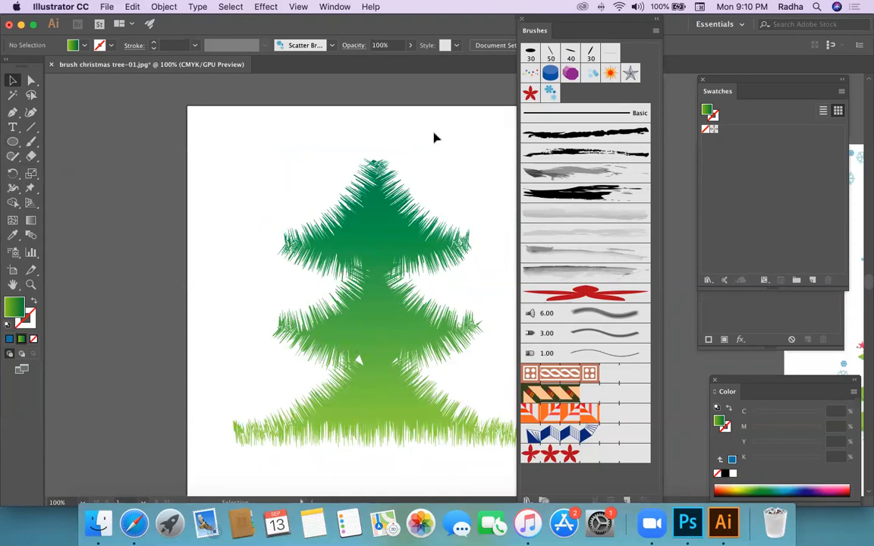
Step: Draw a thin closed leaf shape with pointed ends on the empty canvas left of the artboard, using the Pen tool
left_click(12, 114)
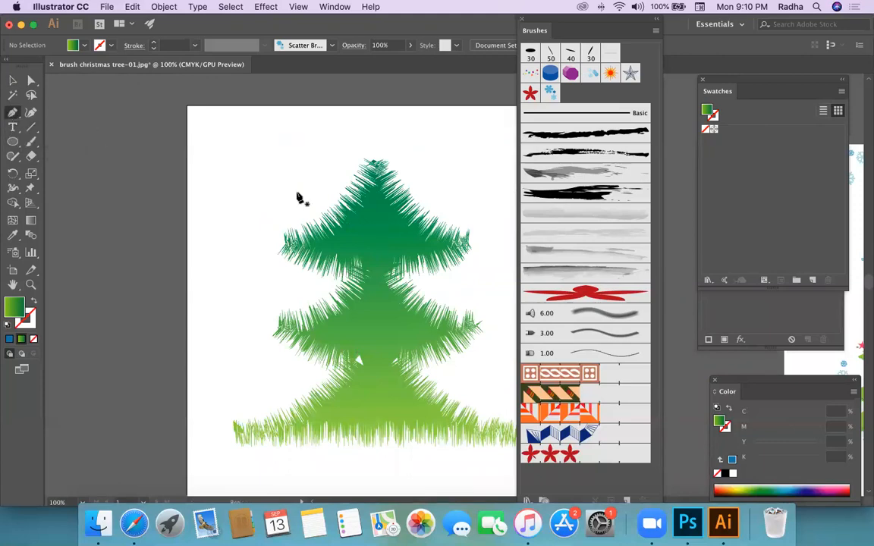
scroll(263, 186, "up", 3)
scroll(265, 188, "right", 1)
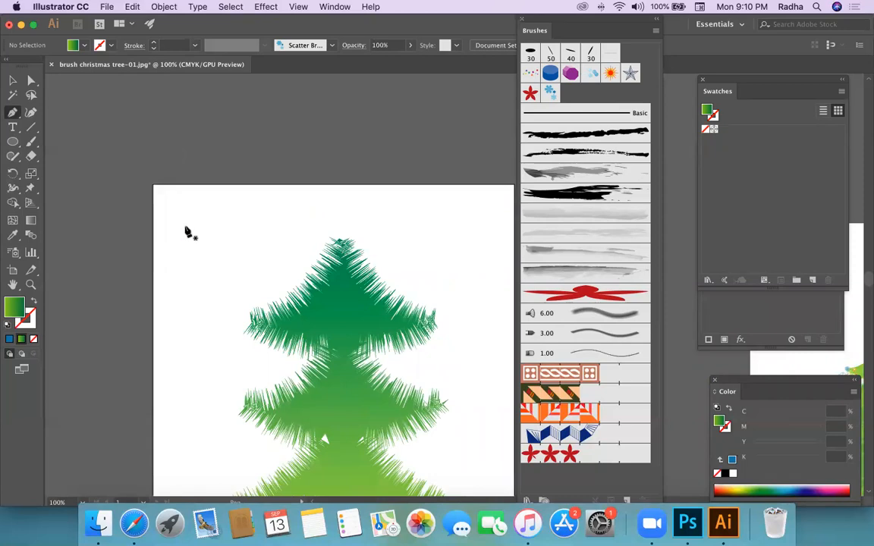
scroll(185, 230, "down", 3)
scroll(185, 230, "left", 4)
left_click(162, 196)
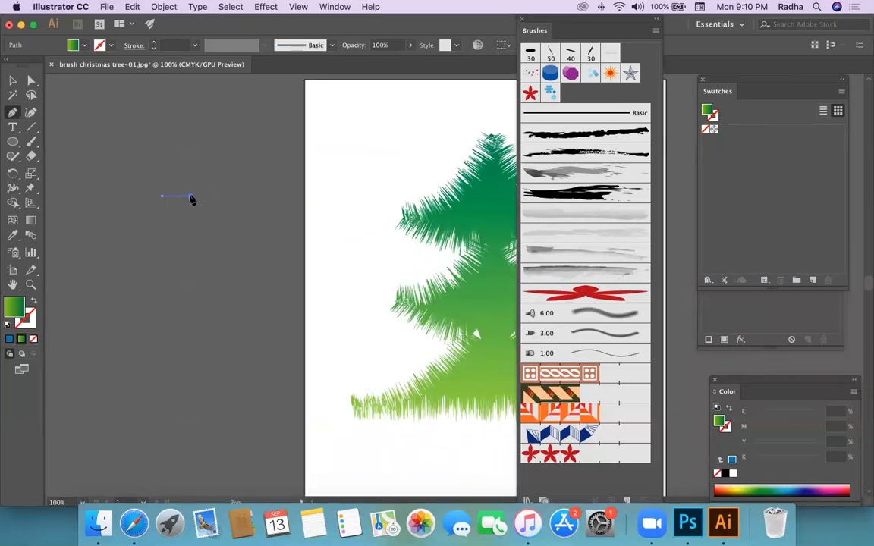
left_click(190, 197)
left_click(228, 203)
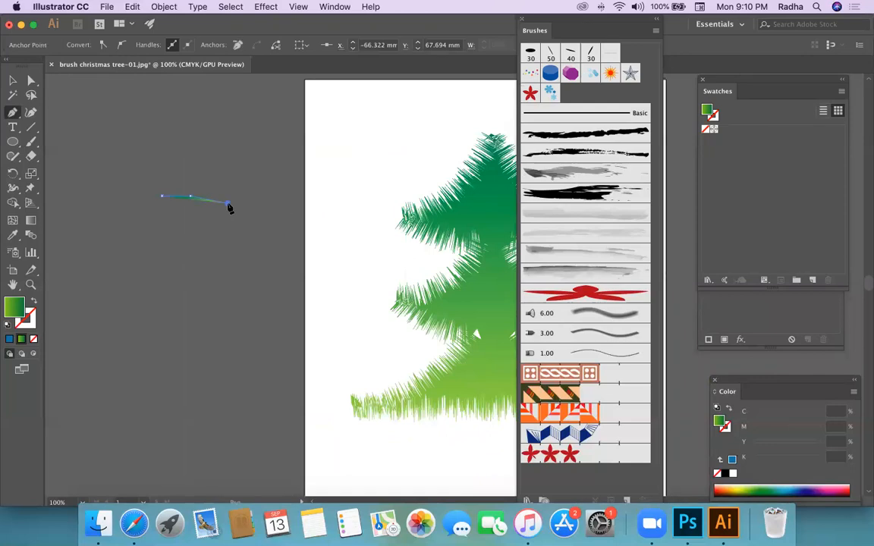
left_click(161, 207)
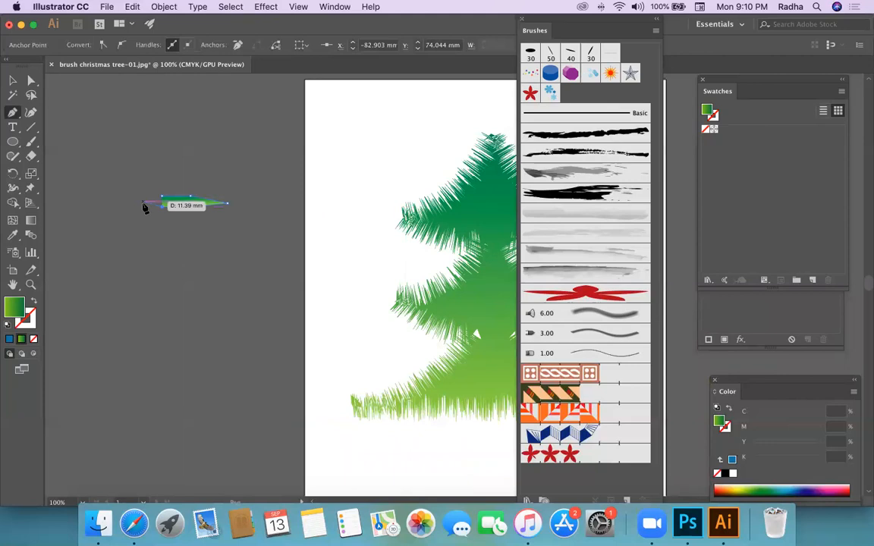
left_click(140, 201)
left_click_drag(140, 204, 164, 197)
Step: Pull the leaf's left tip outward with Direct Selection so the shape is about 60 mm wide
left_click(31, 81)
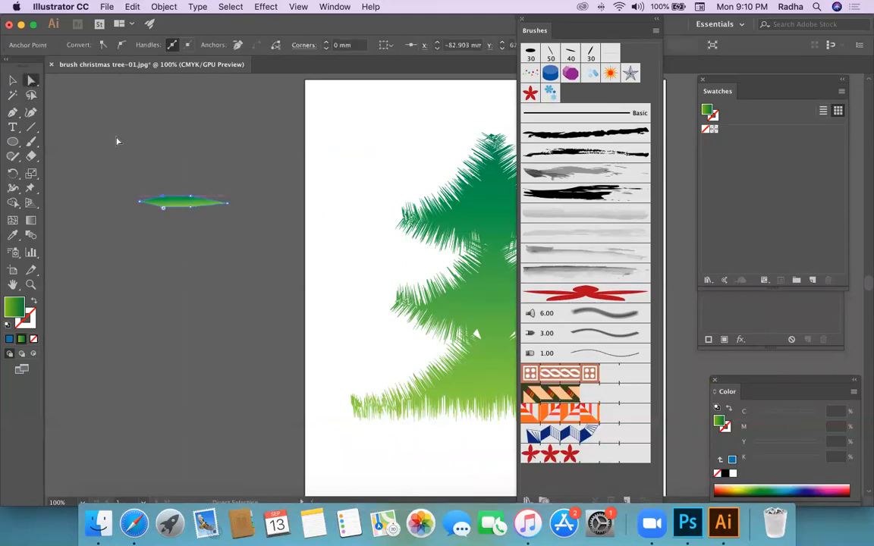
left_click_drag(140, 204, 126, 205)
left_click(151, 164)
left_click(172, 210)
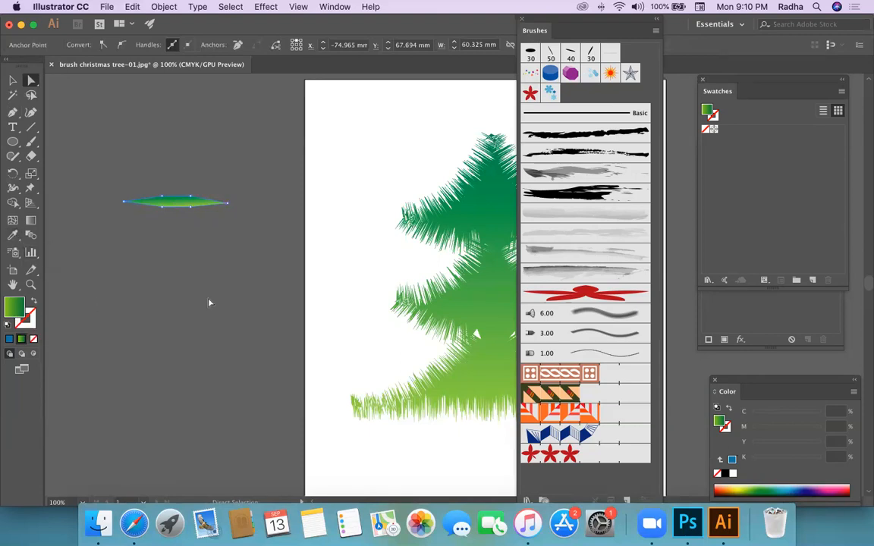
Step: Replace the leaf's gradient with a solid green fill of about C 88.87, M 6.7, Y 100, K 1.25
left_click(13, 236)
double_click(15, 308)
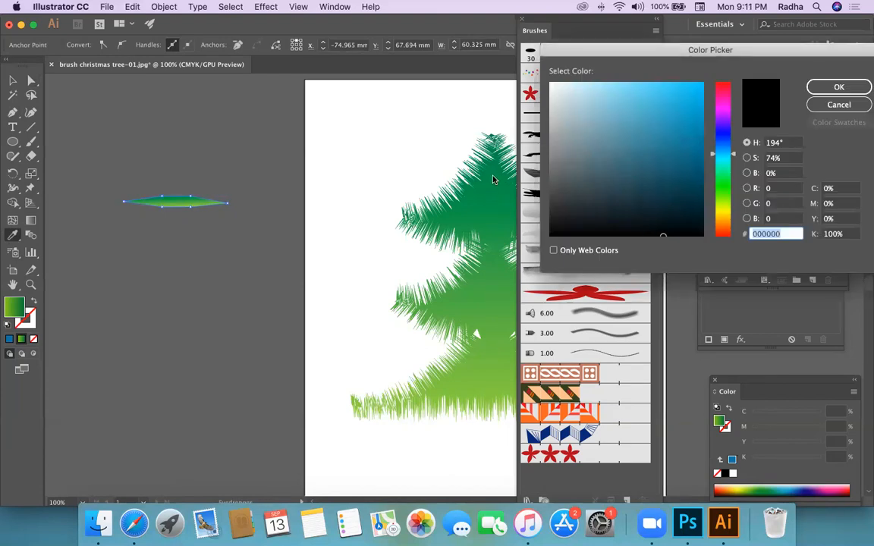
left_click(722, 193)
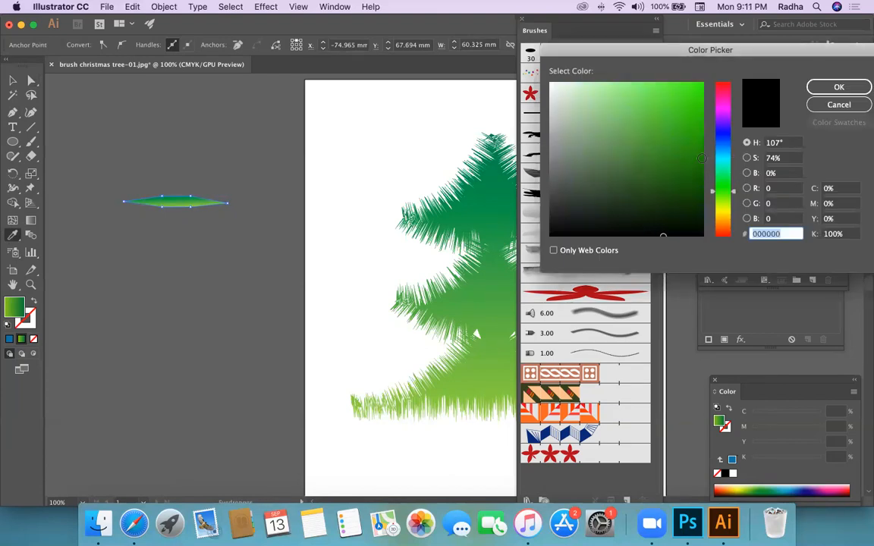
left_click(697, 152)
left_click(839, 86)
left_click(246, 229)
key("super+z")
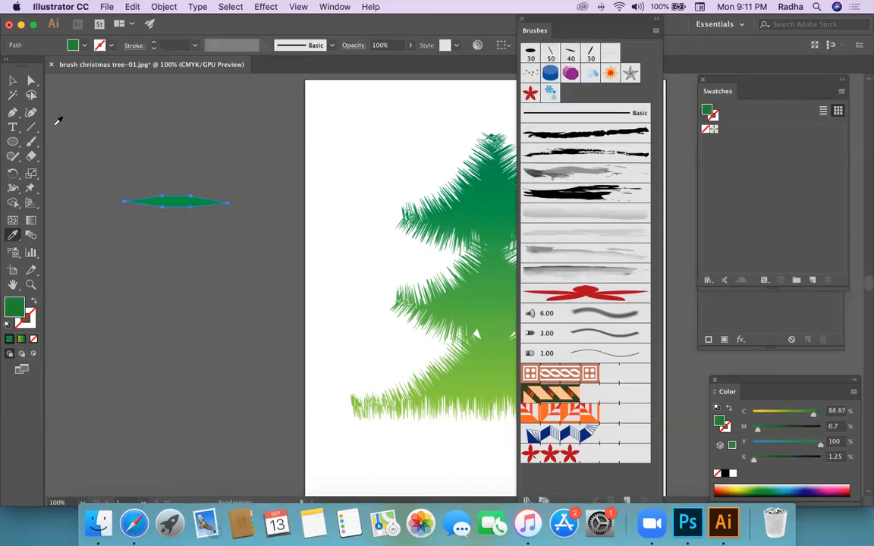
Step: Apply a Roughen effect to the green leaf with 5% relative size, detail 100 per inch and corner points
left_click(13, 81)
left_click(137, 117)
left_click(184, 203)
left_click(258, 6)
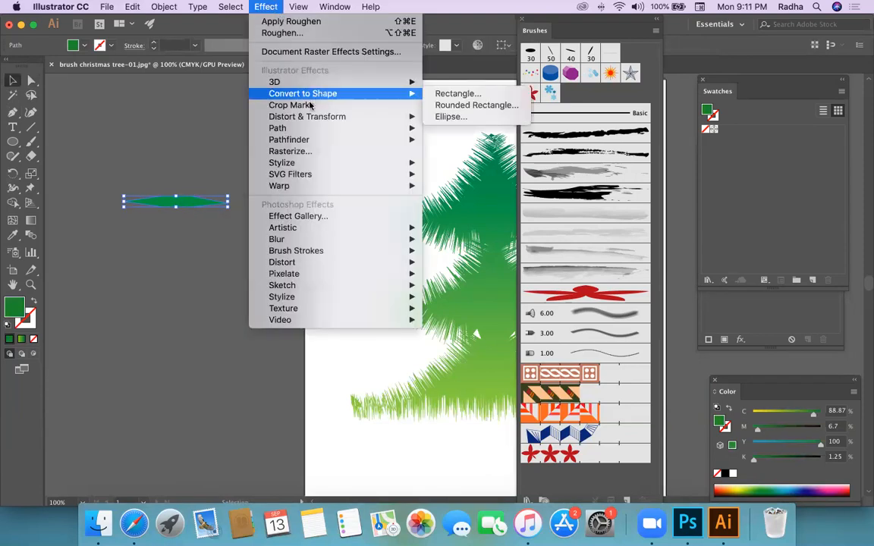
mouse_move(381, 120)
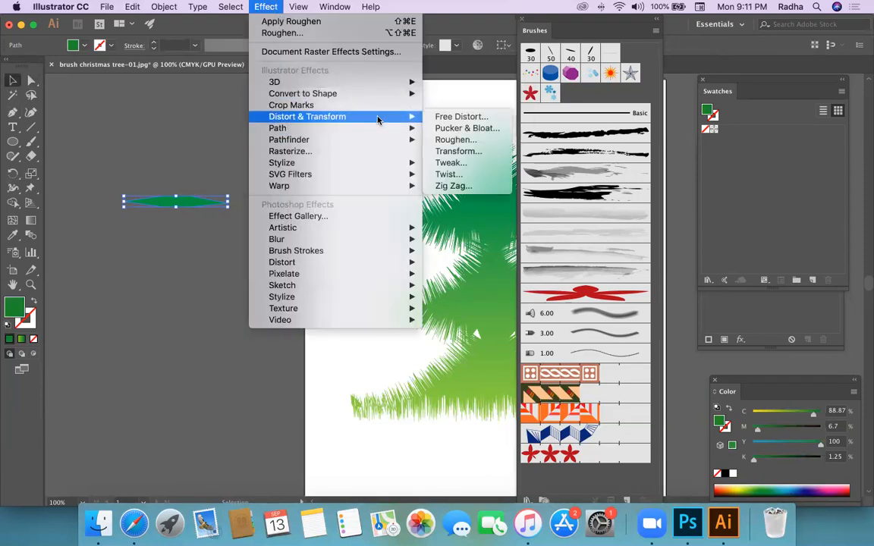
left_click(455, 140)
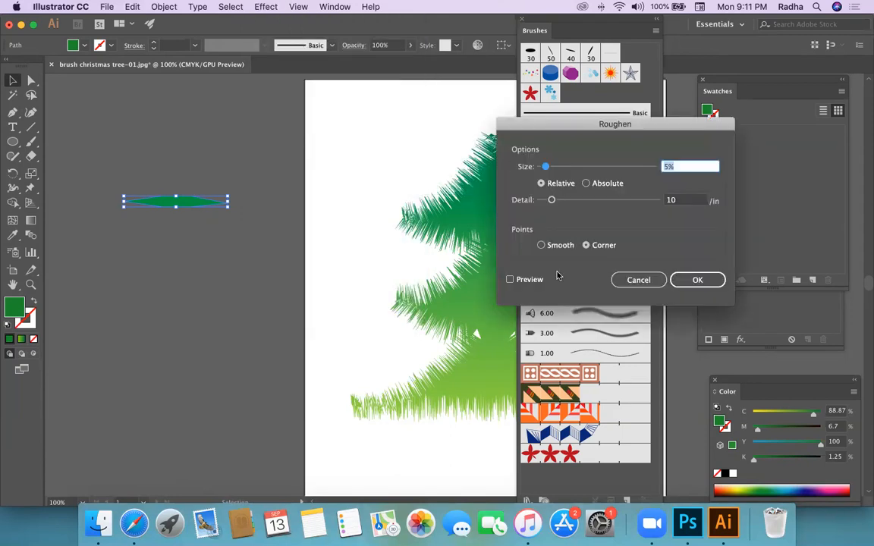
left_click(510, 280)
left_click_drag(552, 201, 741, 217)
left_click(695, 280)
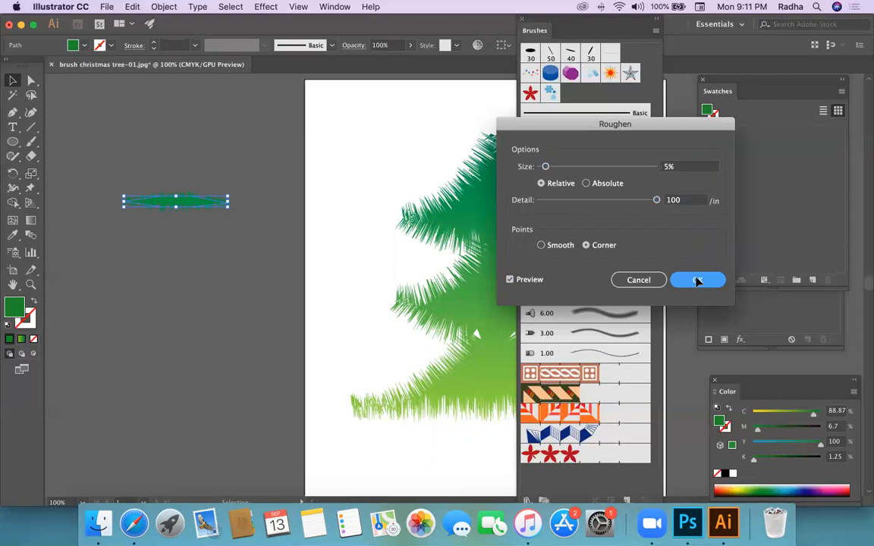
Step: Duplicate the roughened green leaf twice below the original and fill the middle copy with brighter green 37D149
left_click(167, 256)
left_click_drag(189, 210, 187, 239)
double_click(15, 307)
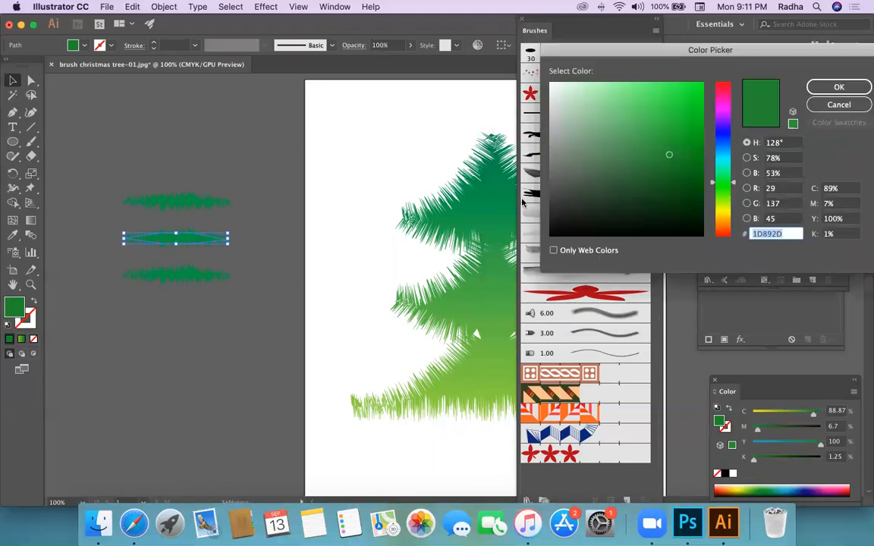
left_click(664, 109)
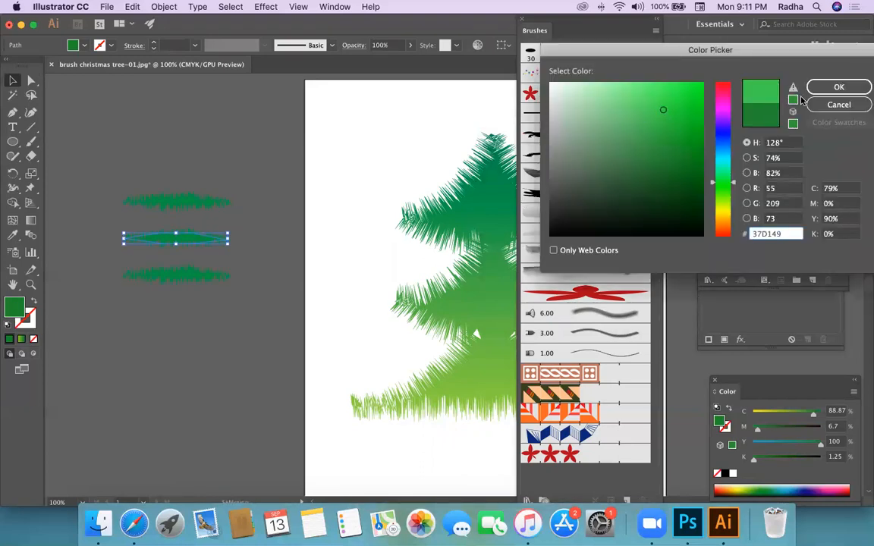
left_click(839, 87)
left_click(238, 251)
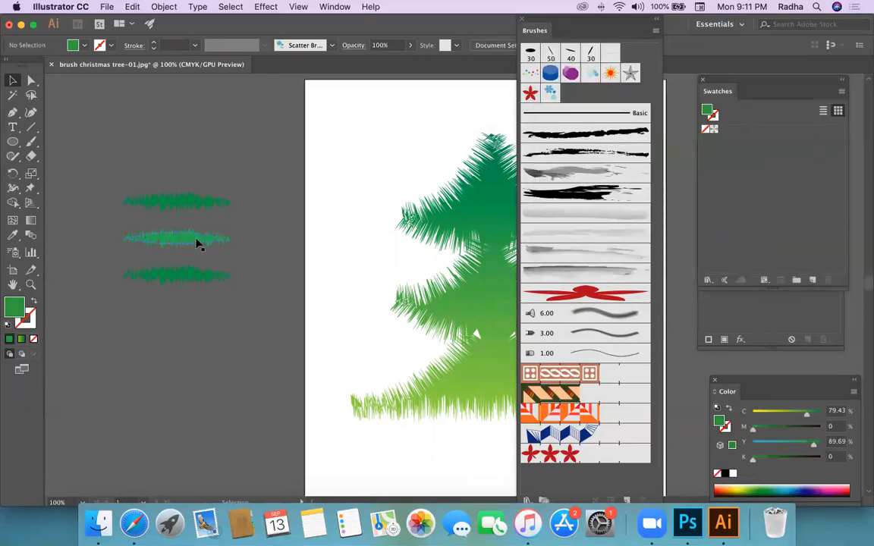
Step: Narrow the middle leaf copy to about three quarters of its width and fill it with light green 5FE068
mouse_move(237, 233)
left_mouse_down()
mouse_move(258, 220)
mouse_move(199, 232)
left_mouse_up()
left_click(198, 232)
left_click(168, 241)
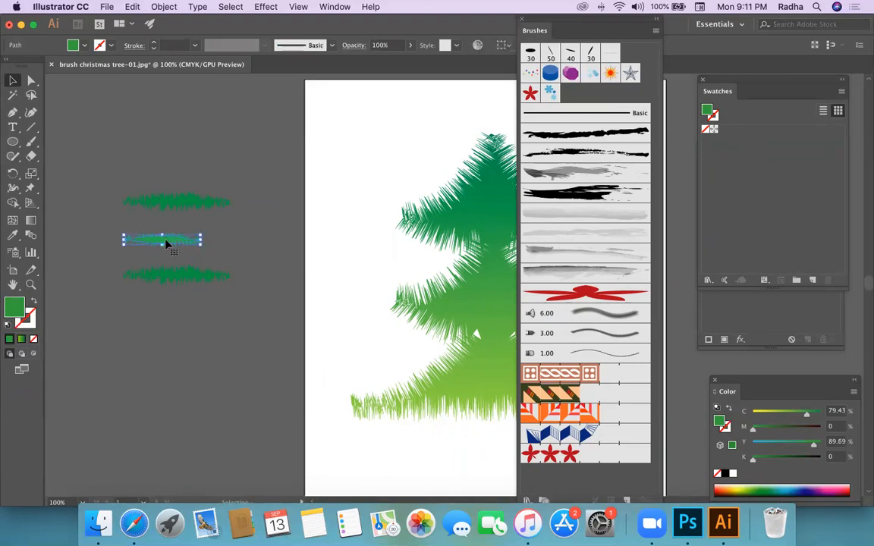
double_click(16, 312)
left_click(641, 98)
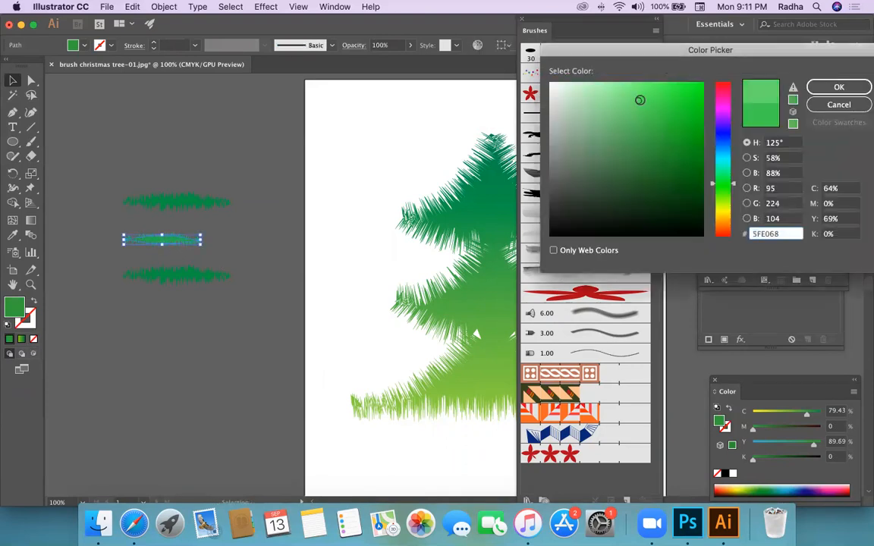
left_click(835, 87)
left_click(301, 233)
Step: Move the light green leaf onto the centre of the upper leaf and bring it to the front
mouse_move(170, 248)
left_mouse_down()
mouse_move(173, 215)
mouse_move(185, 205)
left_mouse_up()
left_click(240, 156)
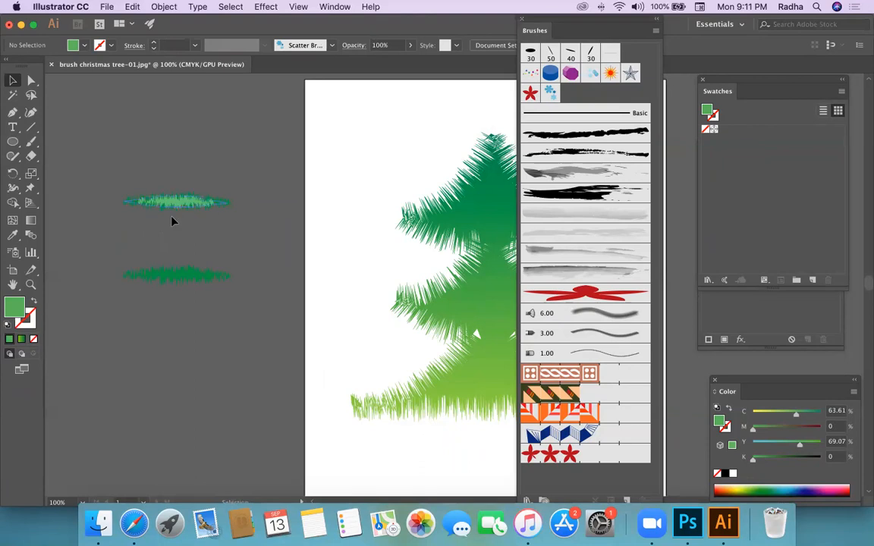
left_click(192, 205)
key("shift+super+bracketright")
left_click(223, 228)
Step: Fill the remaining lower leaf copy with dark green 225628 and scale it up by about a third from its centre
left_click(186, 276)
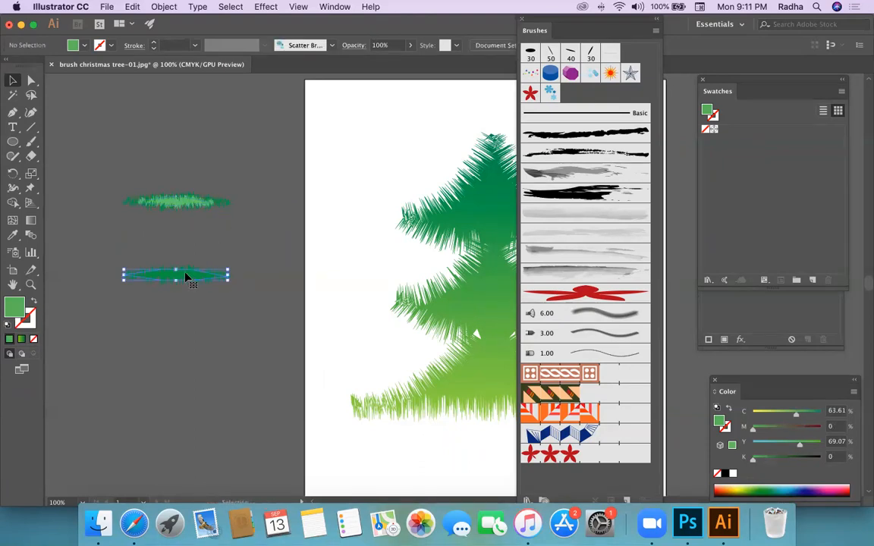
double_click(16, 308)
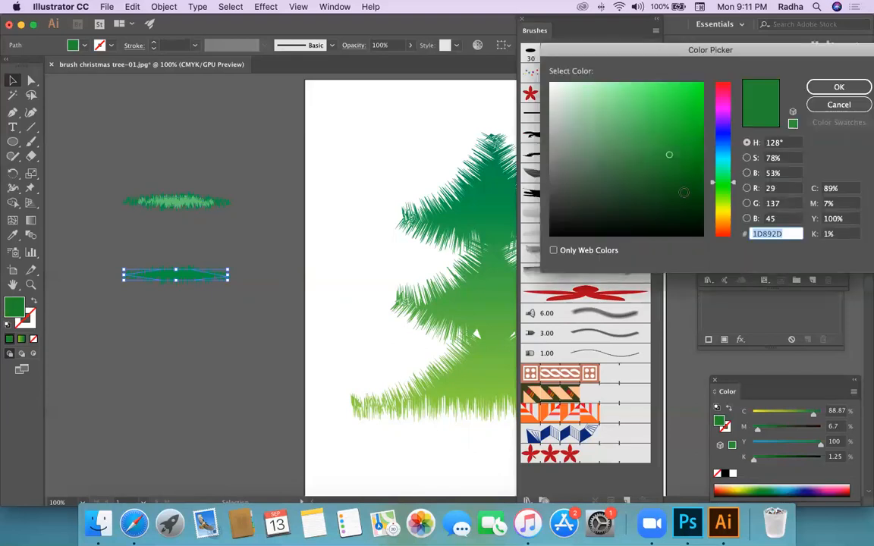
type("225628")
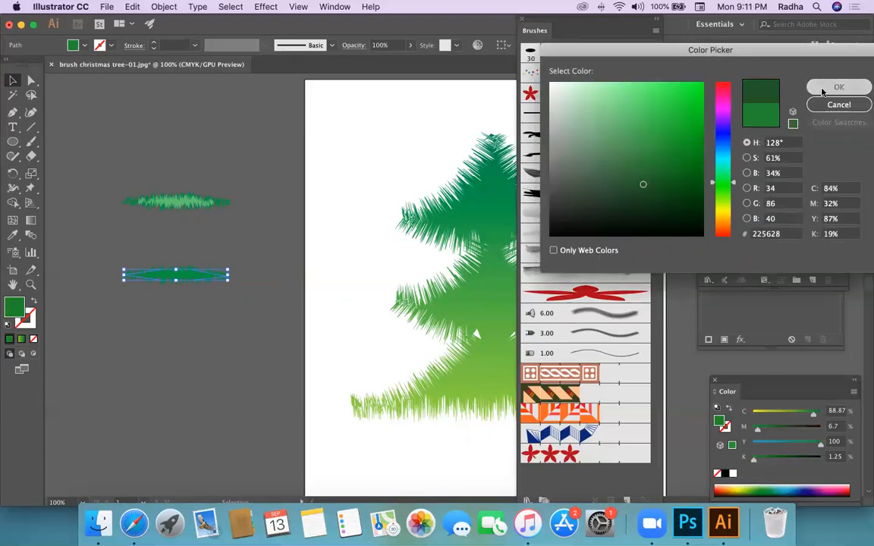
key("Return")
left_click_drag(226, 269, 262, 252)
left_click(218, 333)
Step: Move the dark green leaf onto the other two and nudge it into line as the back layer of the stack
mouse_move(205, 285)
left_mouse_down()
mouse_move(201, 201)
mouse_move(192, 210)
left_mouse_up()
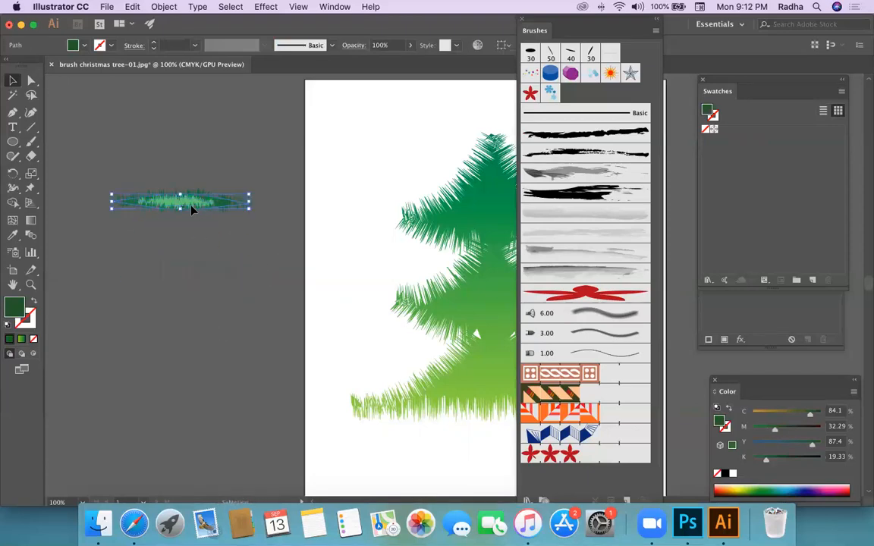
left_click(91, 307)
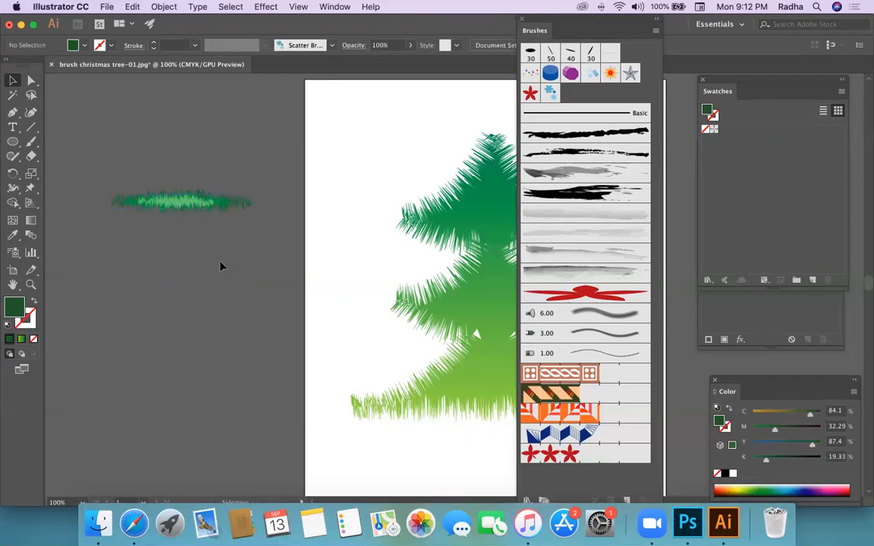
left_click(248, 203)
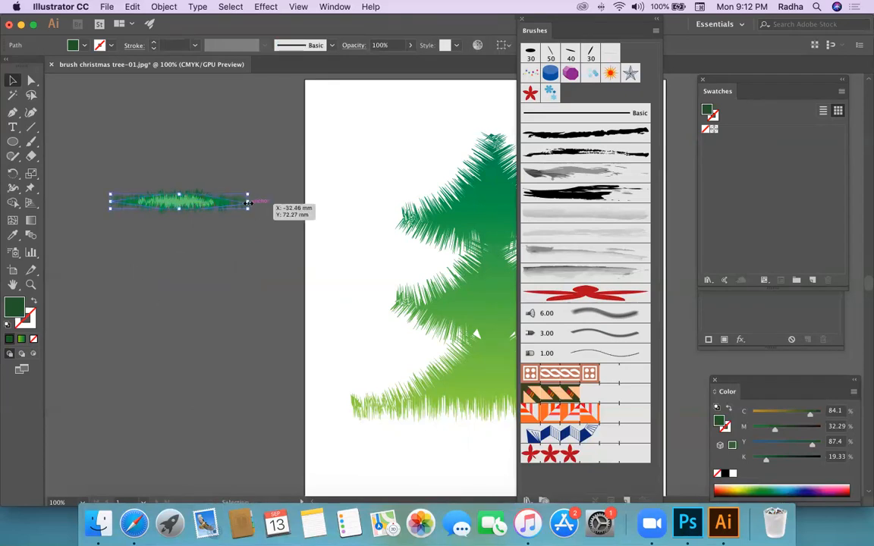
Step: Create an art brush from the three stacked leaves with fixed 100% width, stretched to fit stroke length, and no colorization
left_click_drag(89, 161, 216, 223)
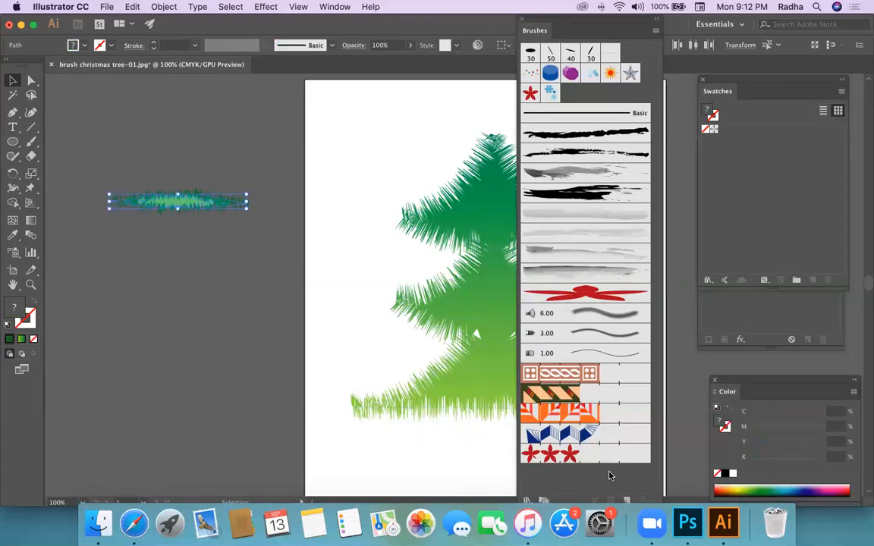
left_click(626, 501)
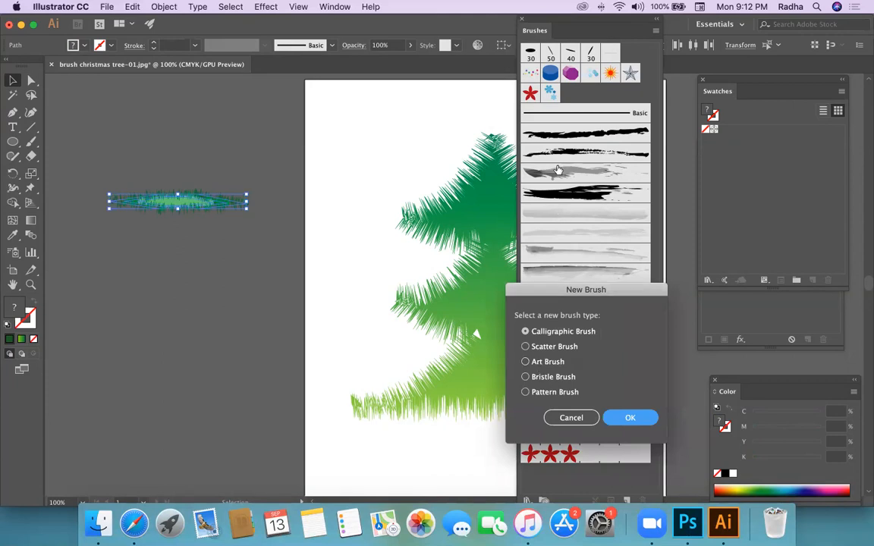
left_click(548, 361)
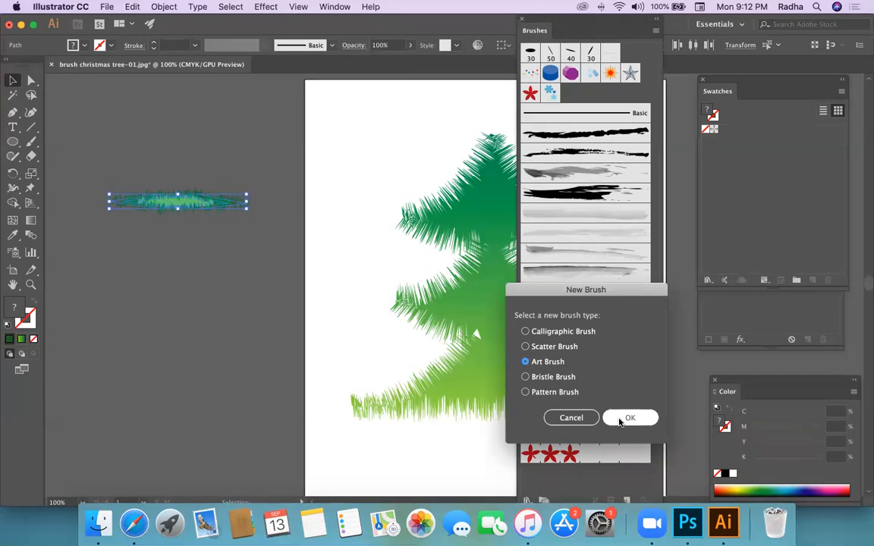
left_click(619, 420)
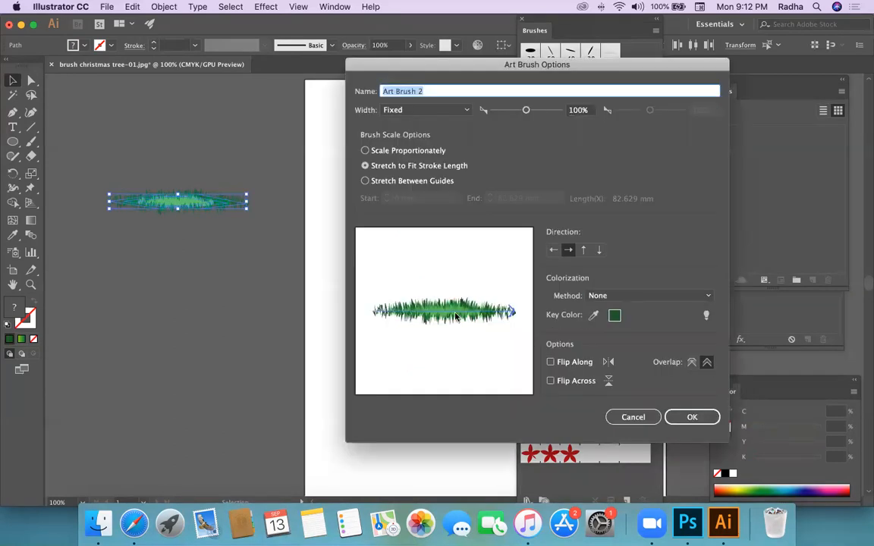
left_click(691, 417)
left_click(267, 317)
Step: Activate the Paintbrush tool with the new green leaf art brush
scroll(266, 316, "right", 5)
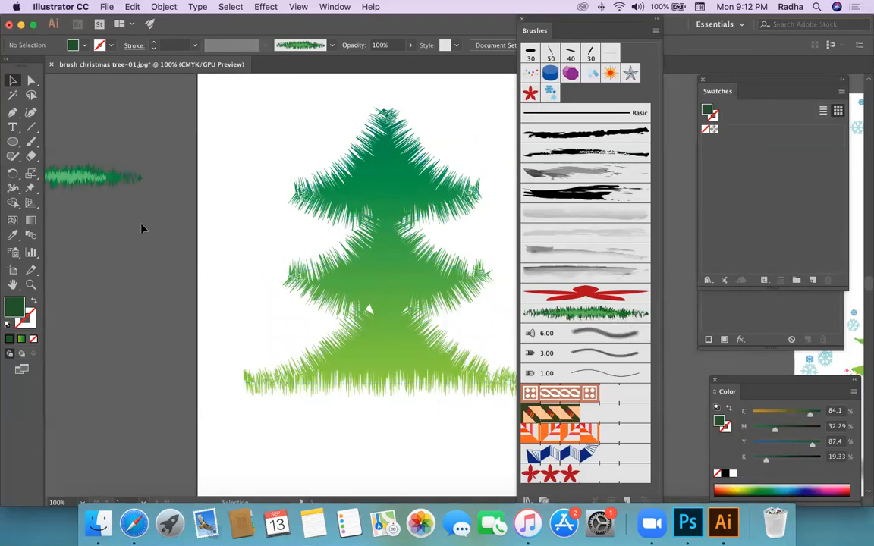
left_click(31, 141)
left_click(585, 312)
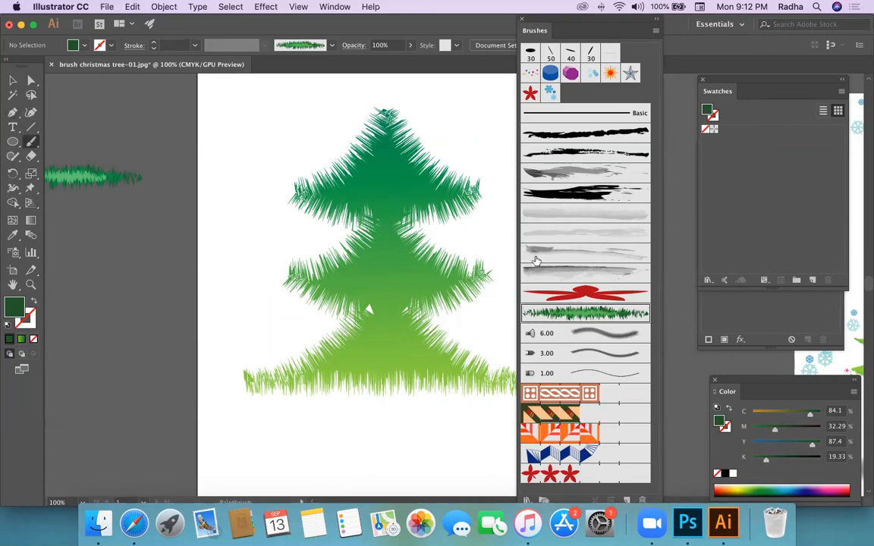
left_click(576, 315)
mouse_move(389, 126)
left_mouse_down()
mouse_move(387, 145)
mouse_move(360, 181)
mouse_move(273, 173)
left_mouse_up()
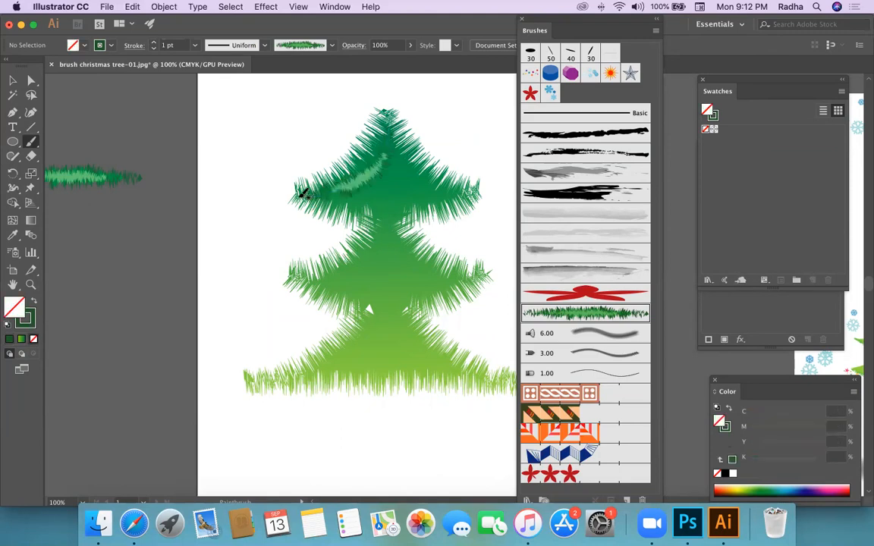
key("super+z")
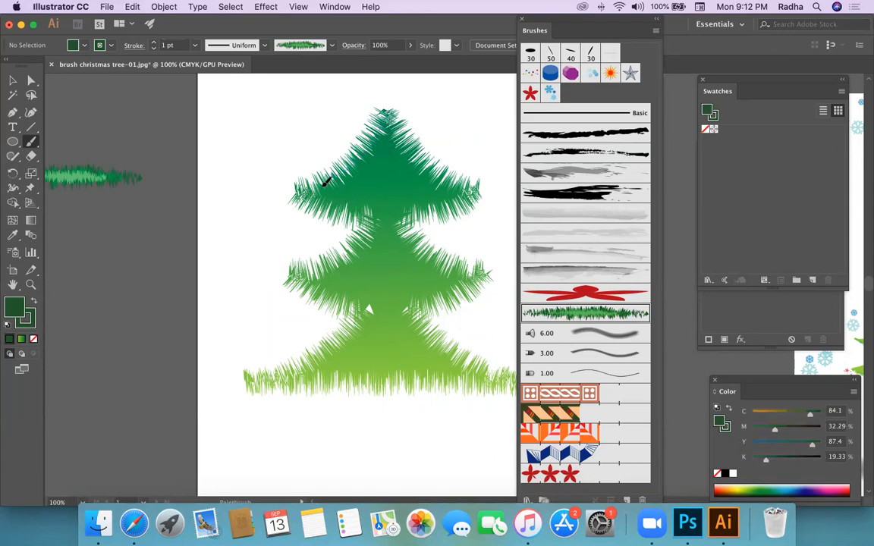
left_click_drag(297, 198, 295, 200)
key("super+z")
Step: Paint leaf brush strokes along the left and right slopes of the tree's top tier
left_click_drag(374, 151, 390, 107)
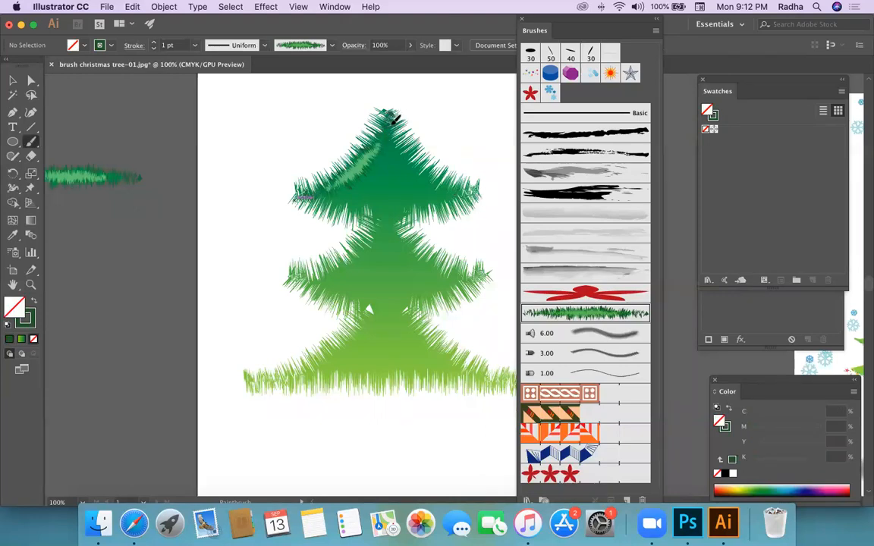
left_click_drag(432, 168, 478, 186)
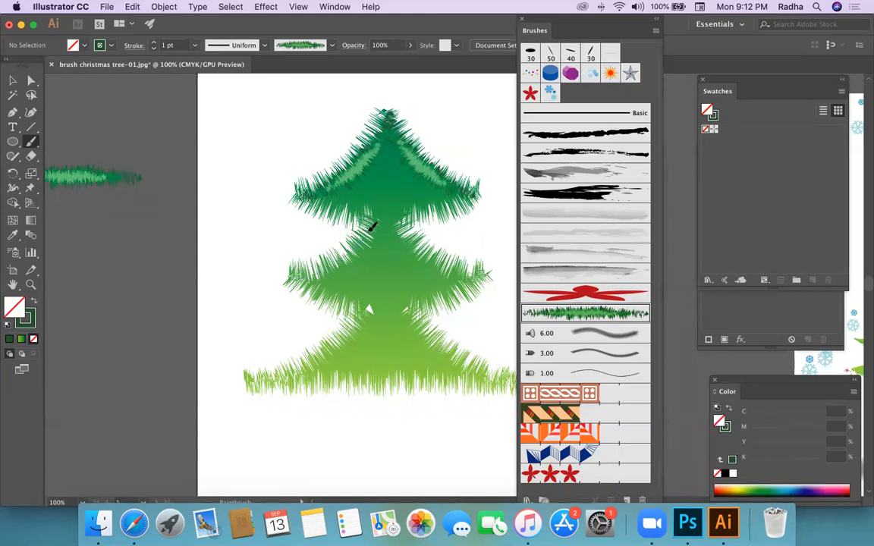
left_click_drag(391, 149, 391, 135)
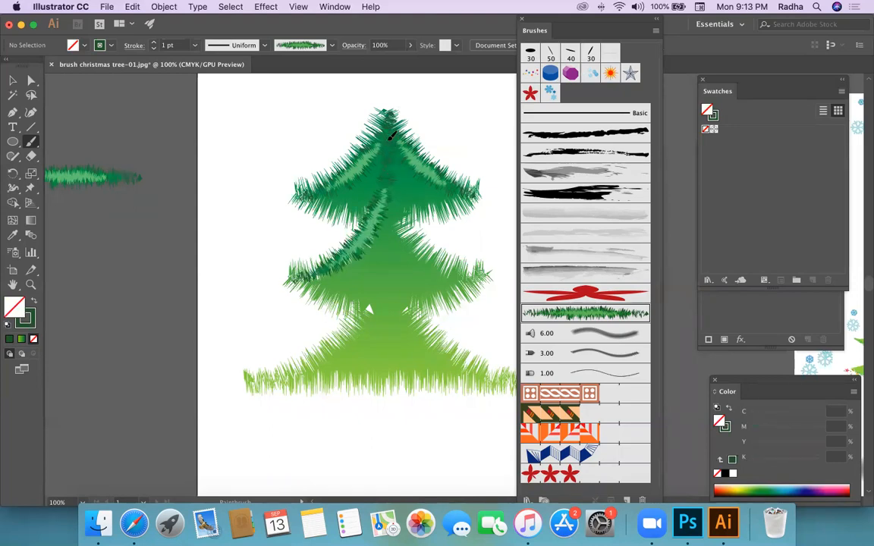
key("v")
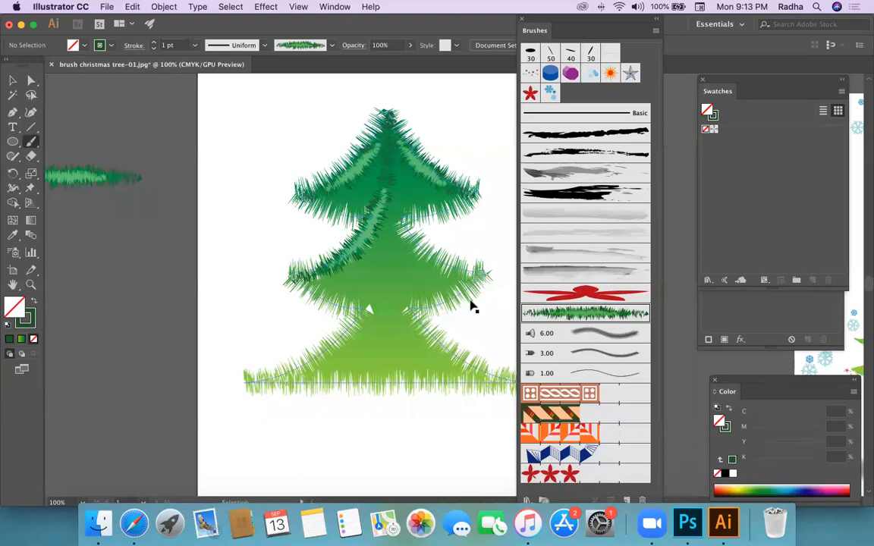
key("super+z")
Step: Paint leaf brush strokes along the left and right slopes of the tree's middle tier, from the tips inward
key("b")
mouse_move(295, 271)
left_mouse_down()
mouse_move(344, 257)
mouse_move(377, 196)
left_mouse_up()
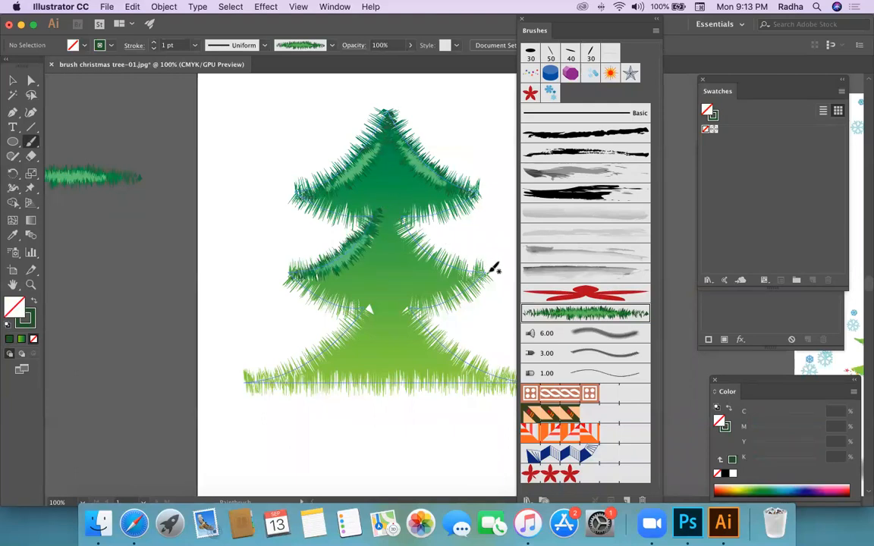
mouse_move(487, 271)
left_mouse_down()
mouse_move(444, 266)
mouse_move(392, 205)
left_mouse_up()
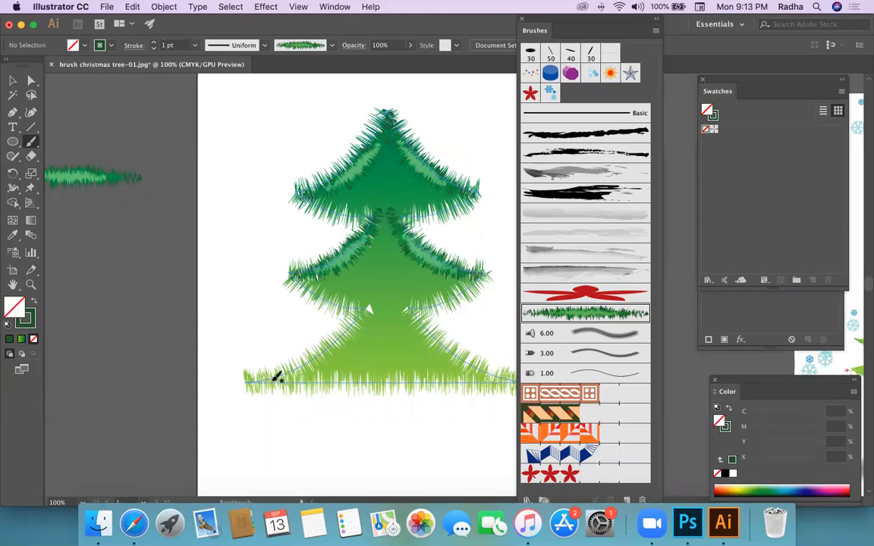
mouse_move(250, 383)
left_mouse_down()
mouse_move(340, 338)
mouse_move(374, 287)
left_mouse_up()
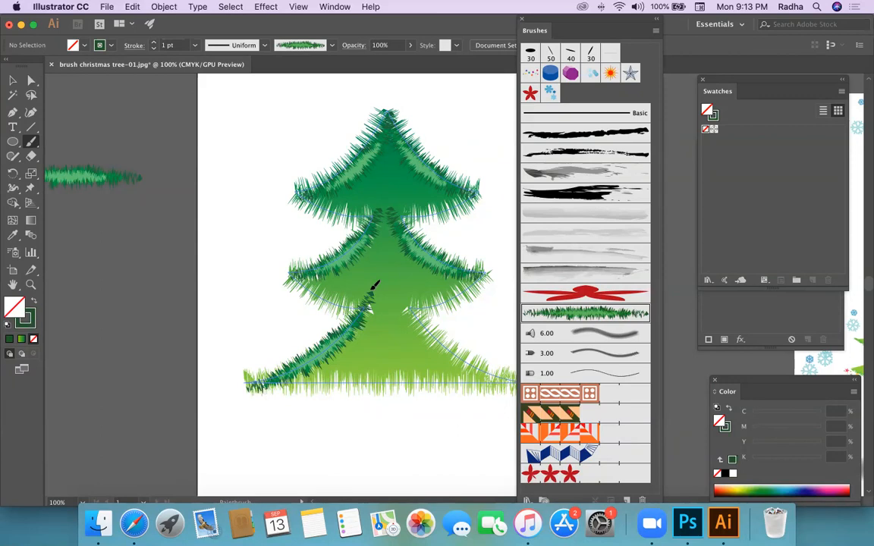
key("super+z")
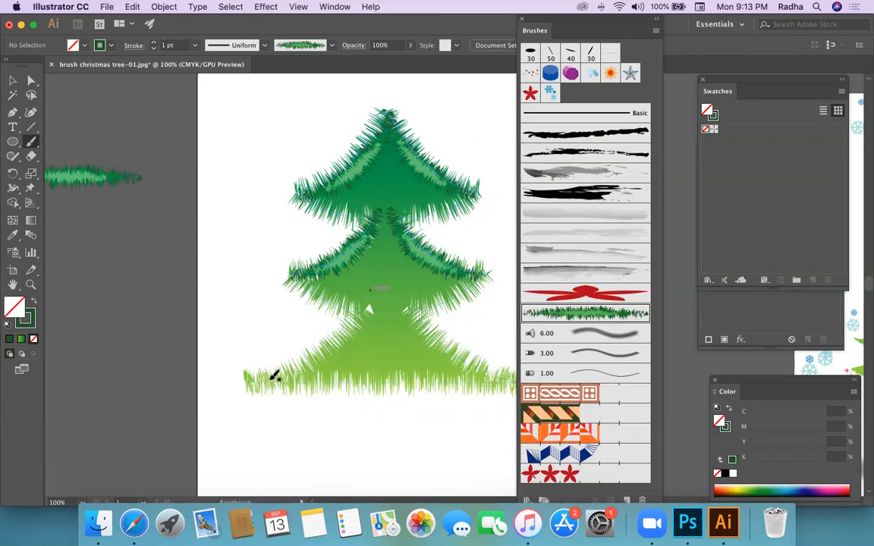
mouse_move(253, 379)
left_mouse_down()
mouse_move(308, 368)
mouse_move(343, 339)
mouse_move(386, 283)
left_mouse_up()
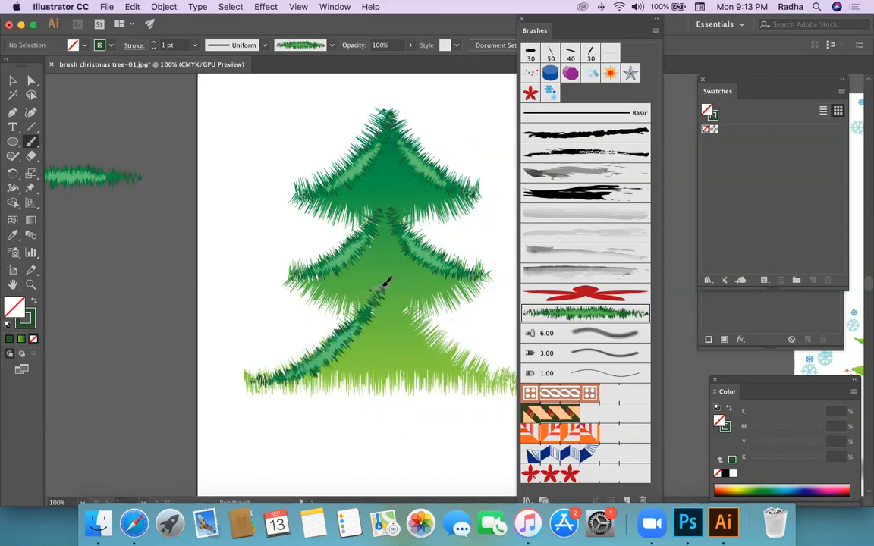
key("super+z")
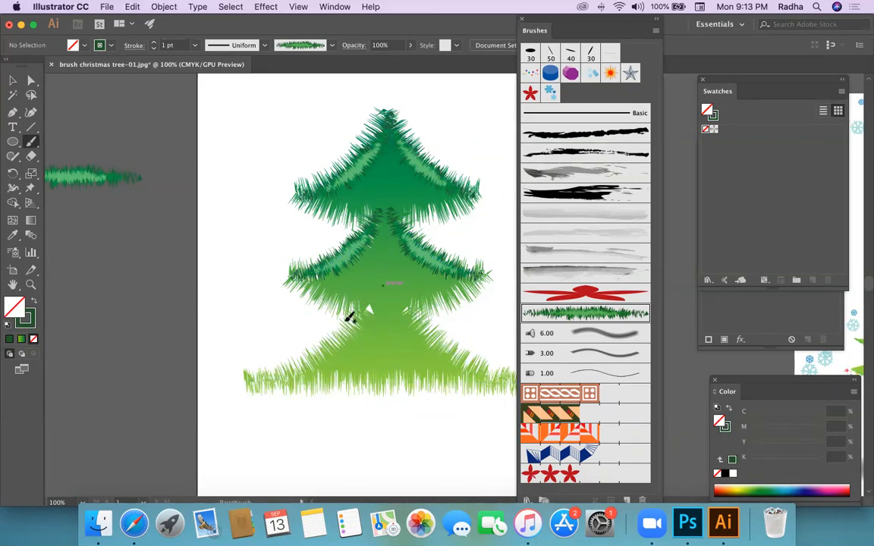
Step: Paint leaf brush strokes along the left and right slopes of the tree's bottom tier, from the trunk outward
mouse_move(367, 311)
left_mouse_down()
mouse_move(287, 368)
mouse_move(237, 375)
left_mouse_up()
key("super+z")
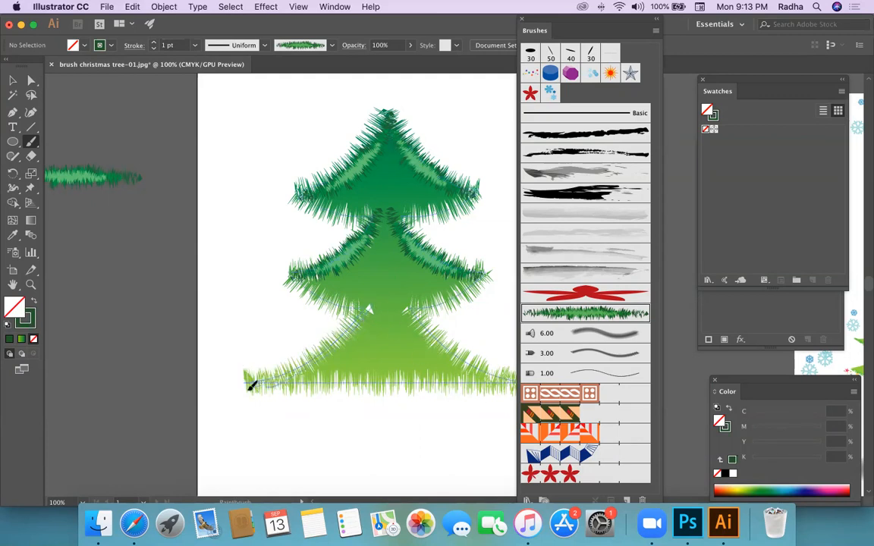
key("super+shift+z")
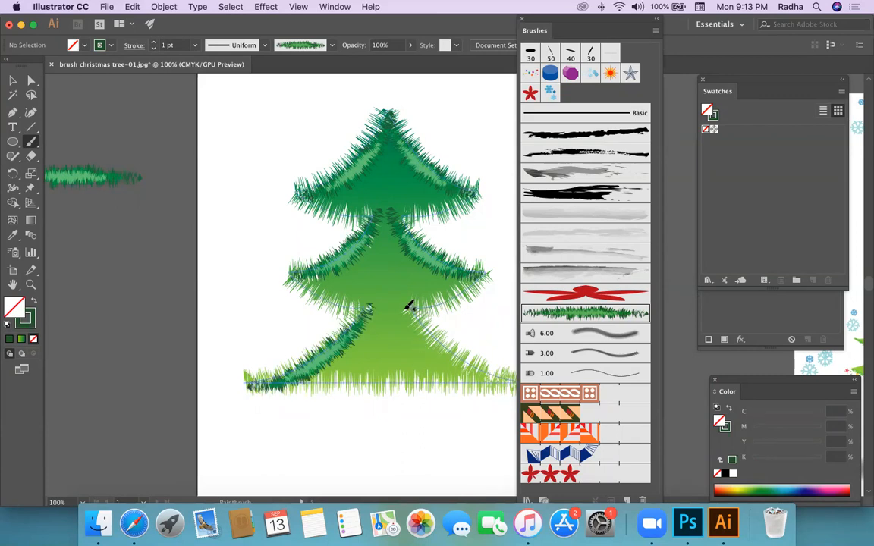
scroll(405, 310, "down", 1)
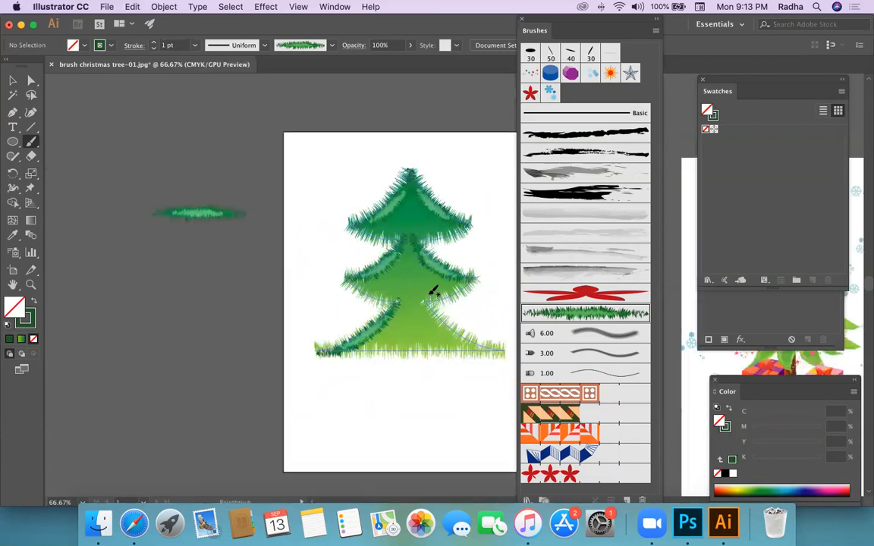
scroll(434, 292, "right", 3)
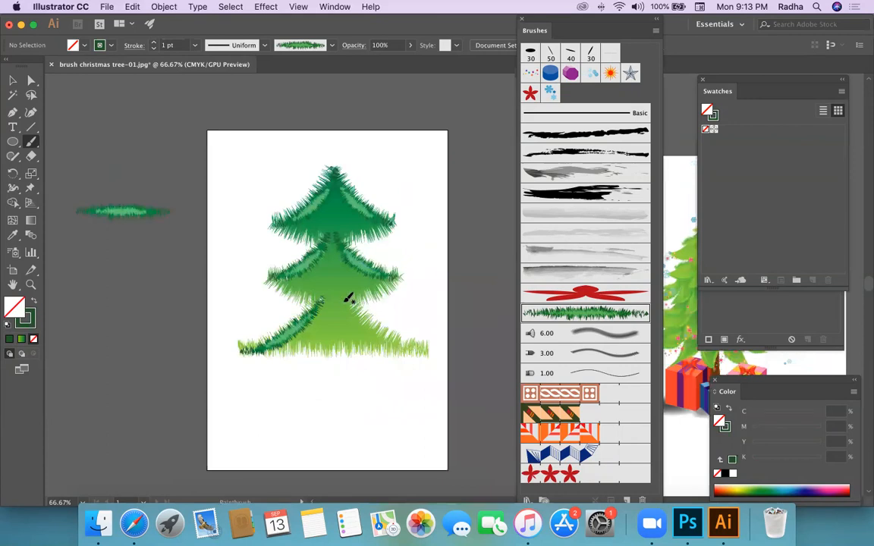
left_click_drag(352, 302, 429, 353)
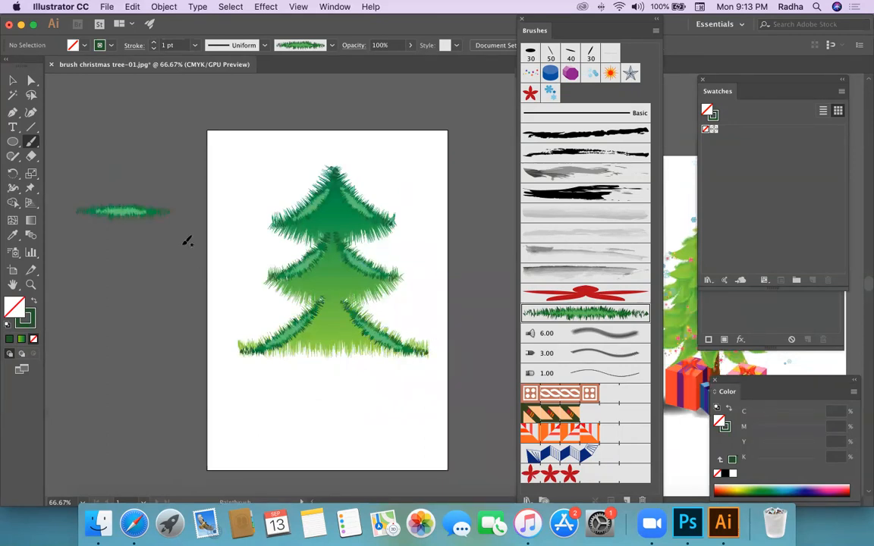
Step: Extend the inner ends of the bottom tier's two leaf strokes upward into the middle tier so they meet at the tree's centre
left_click(31, 79)
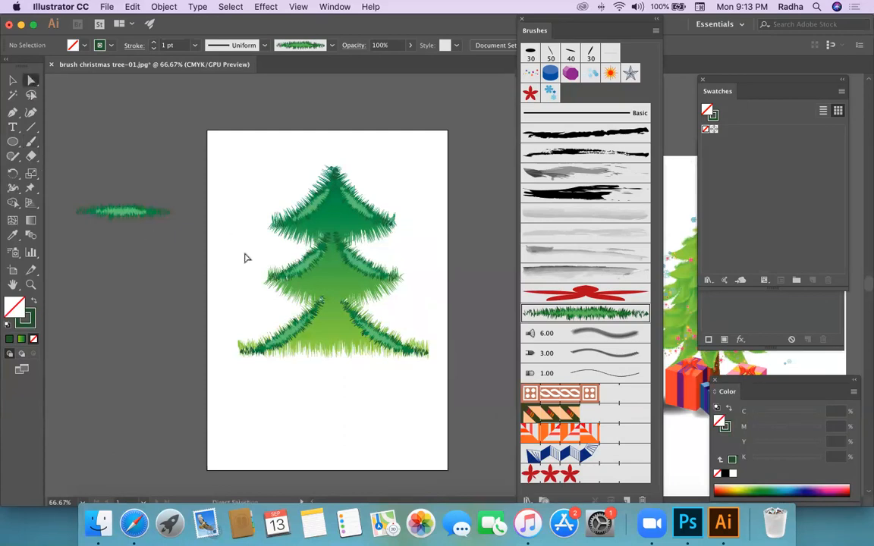
left_click(323, 300)
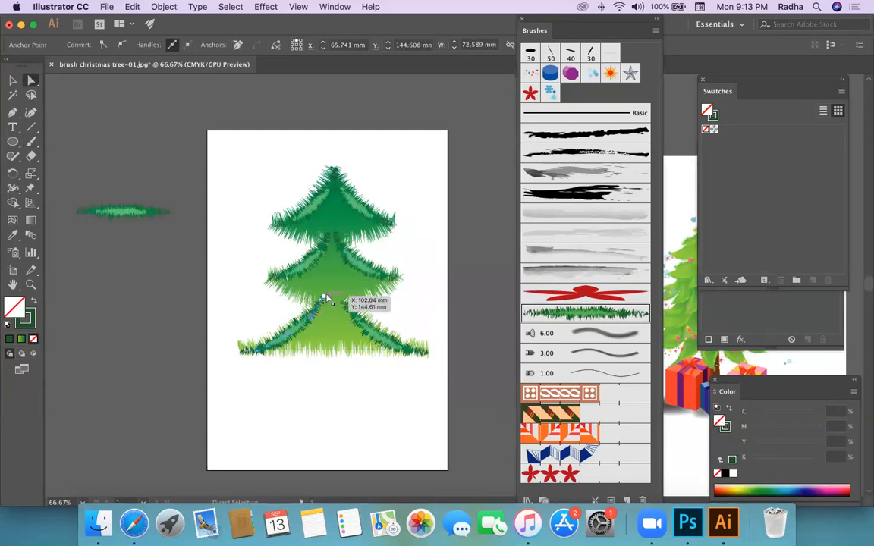
left_click_drag(323, 300, 333, 262)
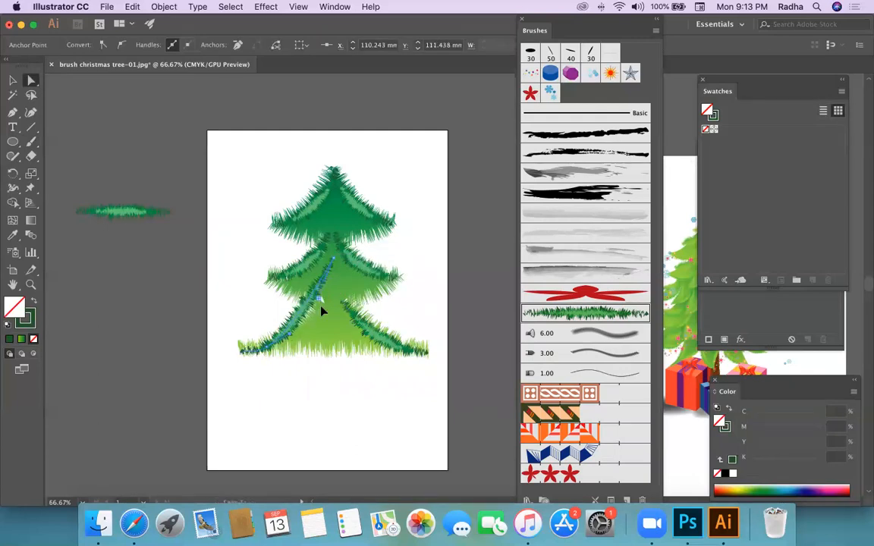
left_click_drag(343, 305, 332, 264)
left_click_drag(373, 336, 335, 311)
left_click(402, 316)
Step: Extend the inner ends of the middle tier's two leaf strokes upward to meet at the centre of the top tier
left_click_drag(337, 224, 335, 203)
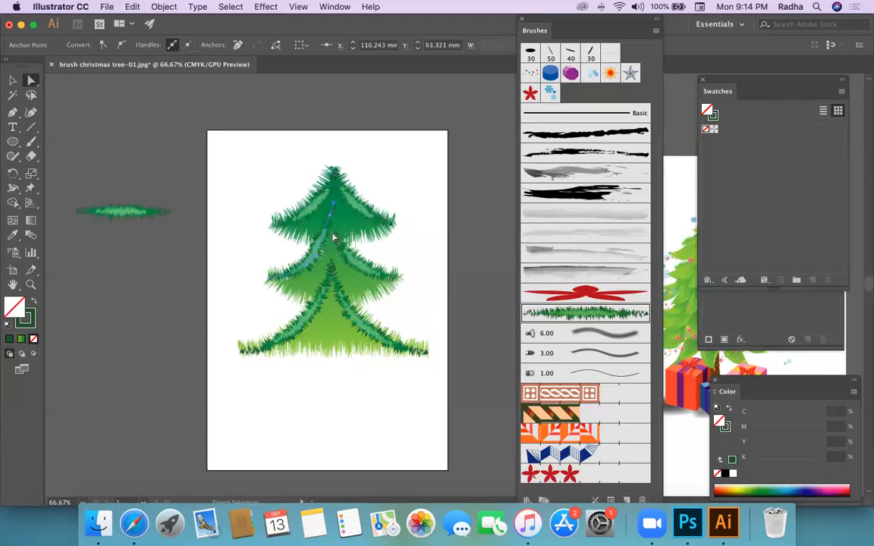
mouse_move(315, 258)
left_mouse_down()
mouse_move(341, 234)
mouse_move(335, 208)
left_mouse_up()
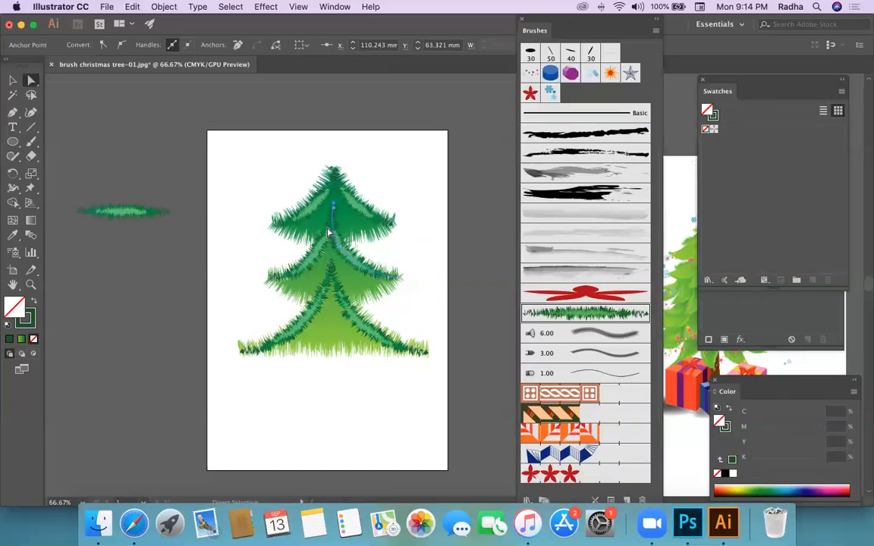
left_click(410, 267)
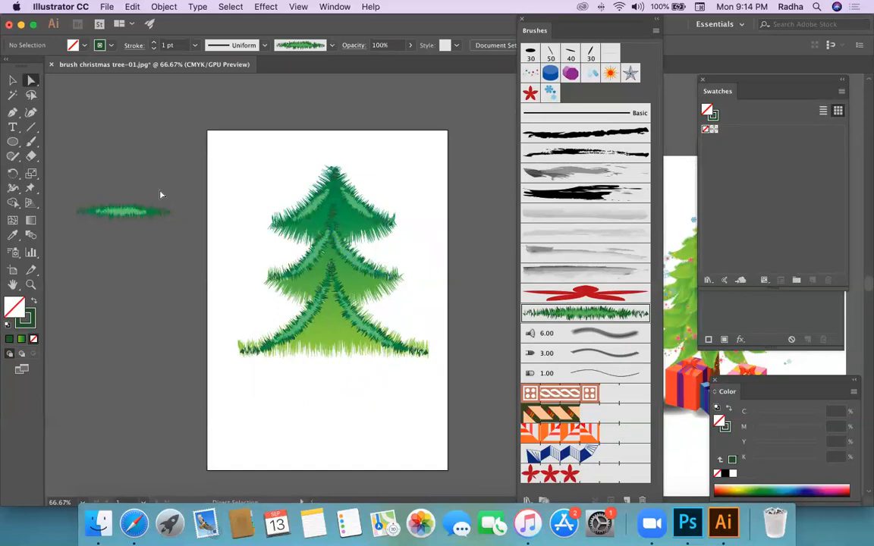
Step: Examine the leaf layering on the finished reference tree at 150% and compare it with the painted tree
left_click(11, 81)
scroll(353, 389, "right", 5)
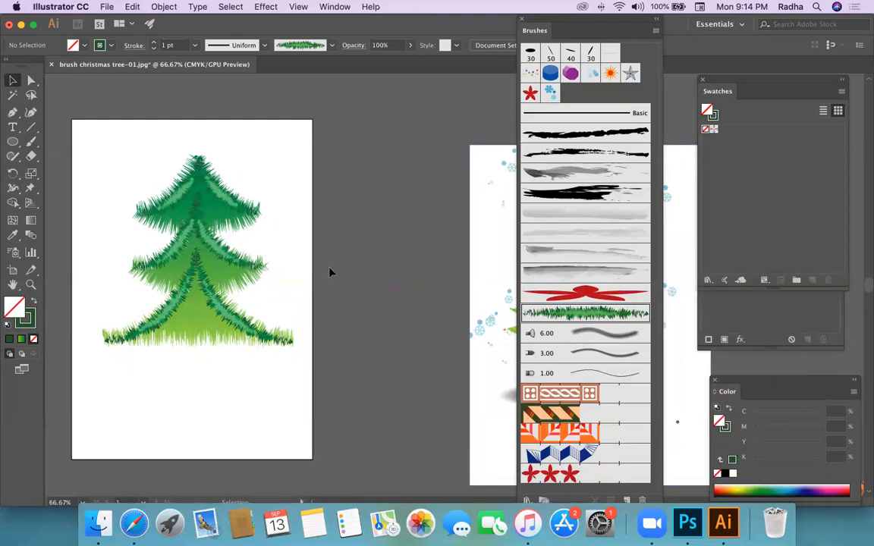
scroll(330, 272, "right", 5)
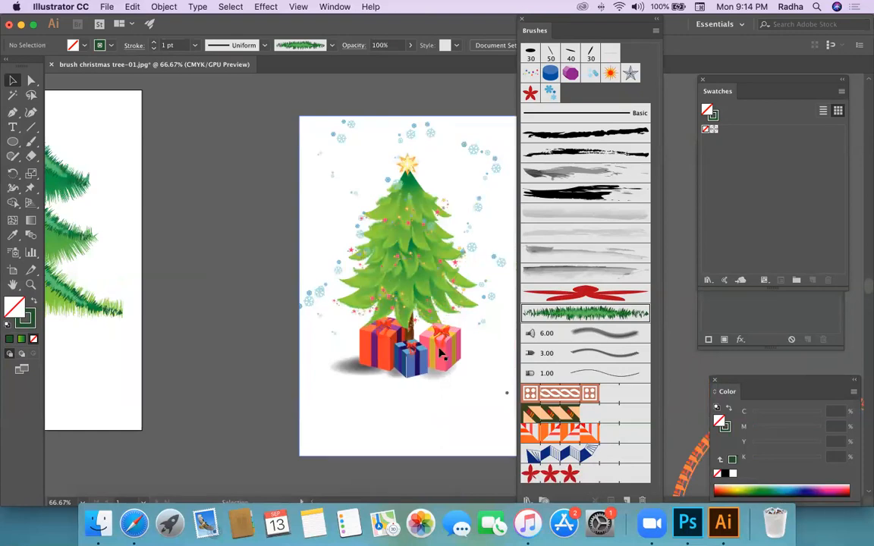
key("super+equal")
key("super+equal")
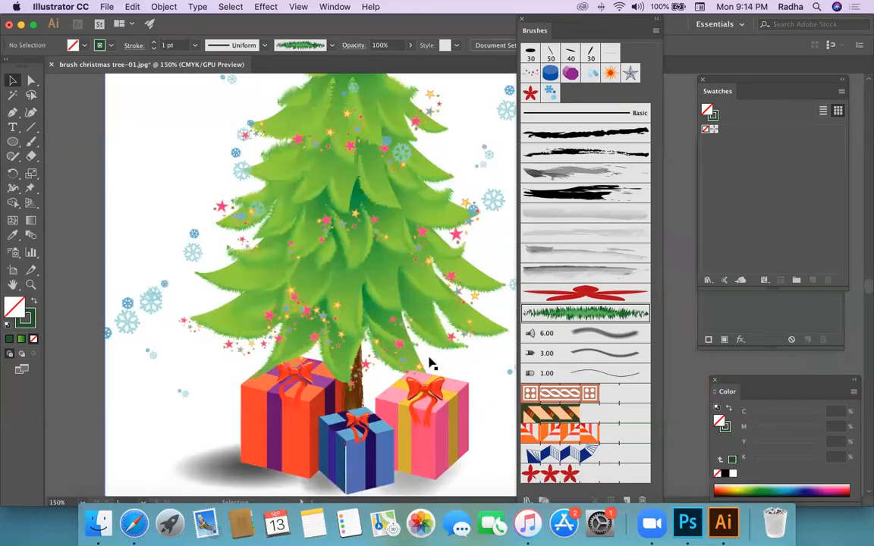
scroll(429, 364, "up", 2)
scroll(429, 364, "right", 3)
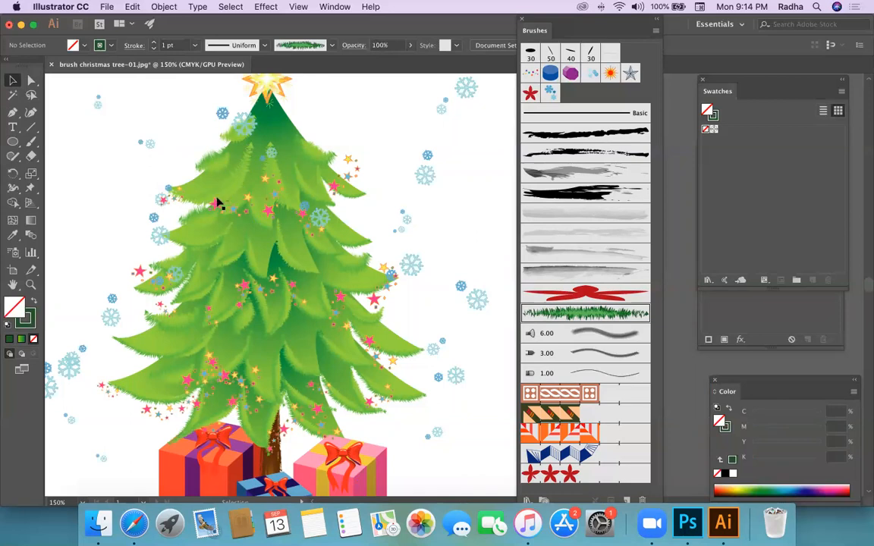
scroll(190, 327, "right", 15)
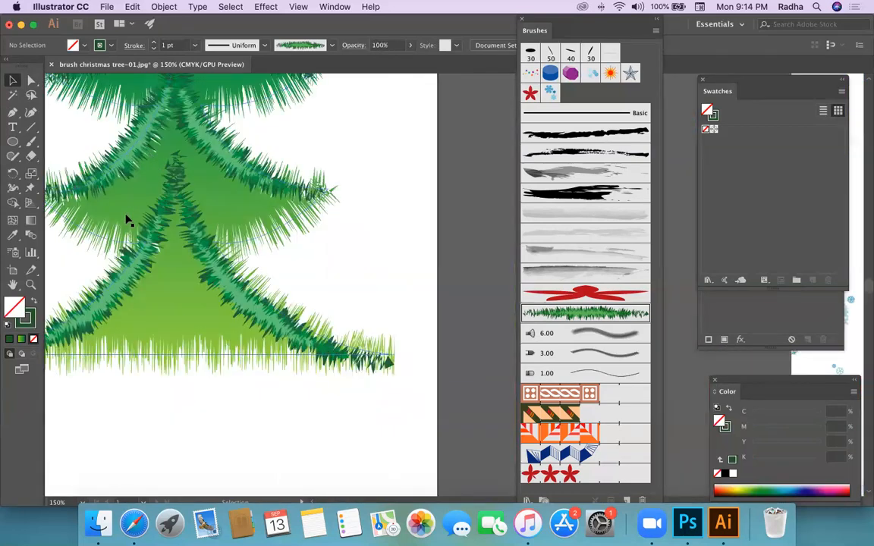
scroll(141, 198, "up", 10)
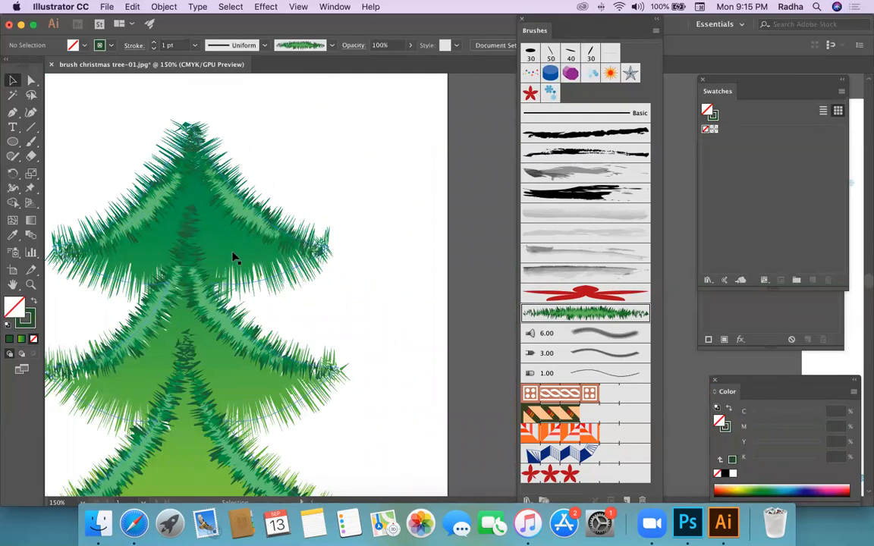
scroll(179, 349, "down", 2)
scroll(178, 353, "down", 3)
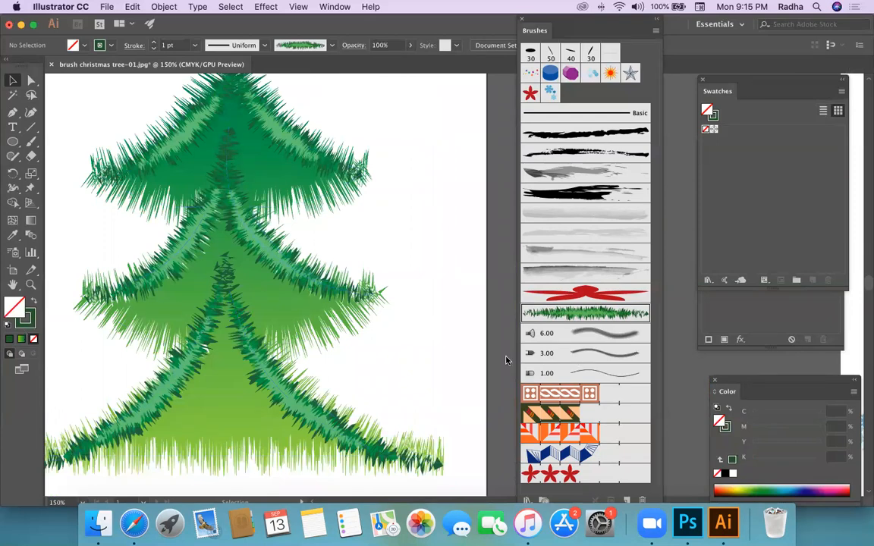
Step: Inspect the linear gradient fill of the roughened tree base, including its light green colour stop
left_click(198, 281)
double_click(14, 306)
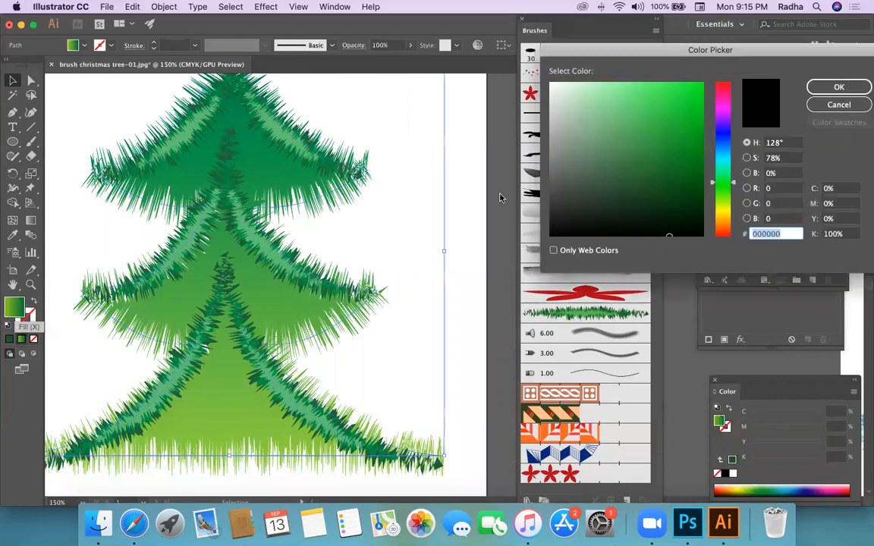
left_click(840, 104)
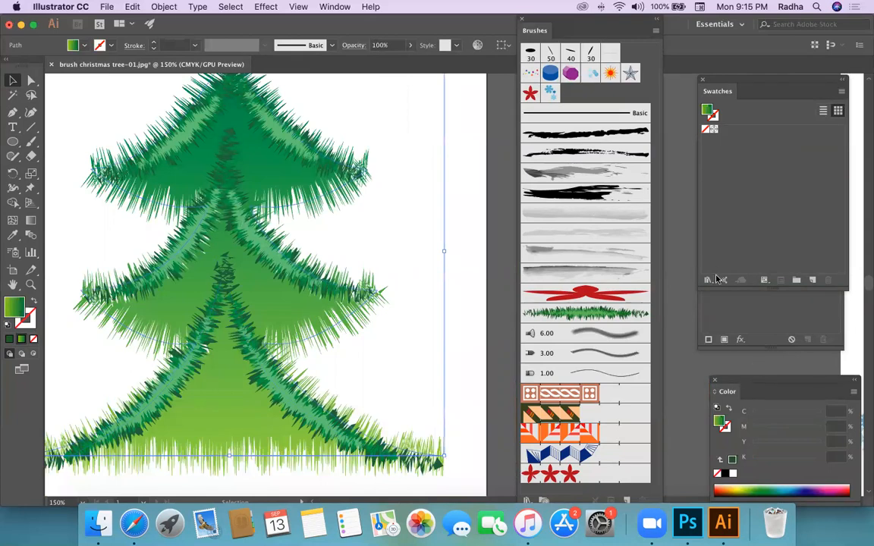
left_click(721, 312)
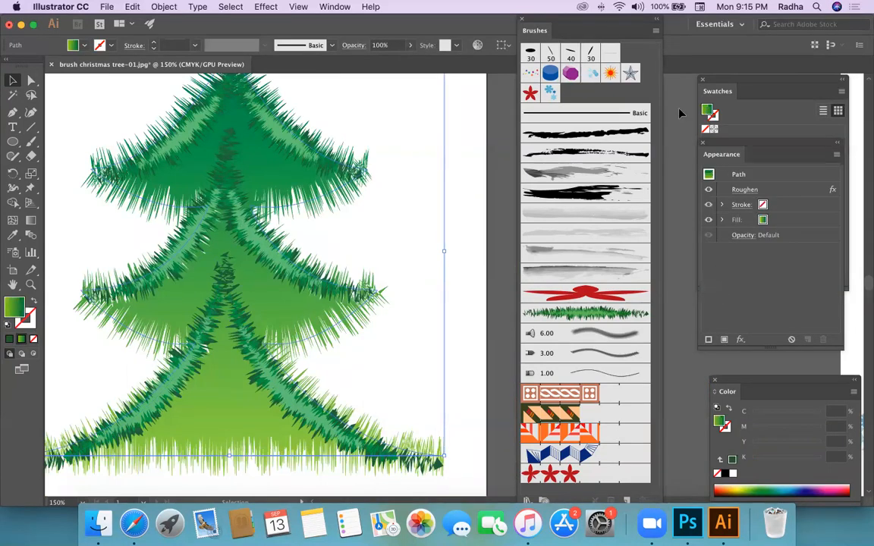
left_click(334, 7)
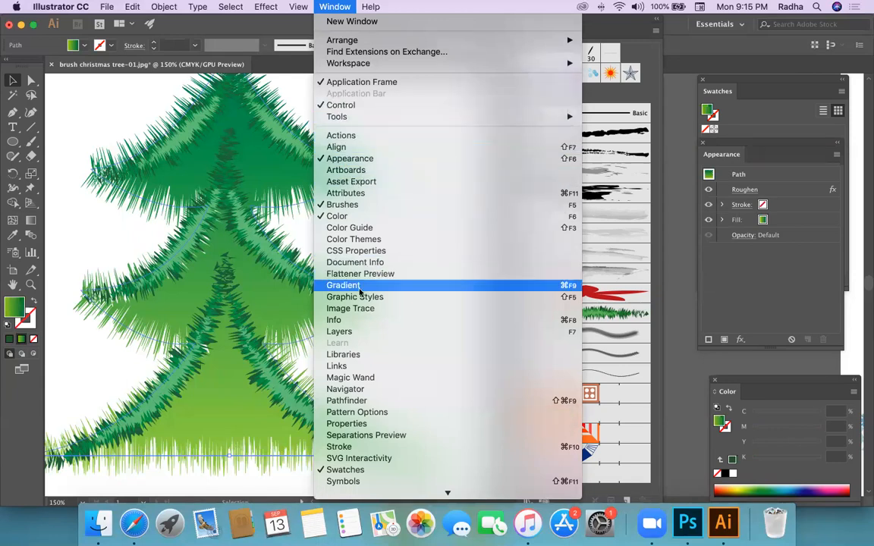
left_click(334, 285)
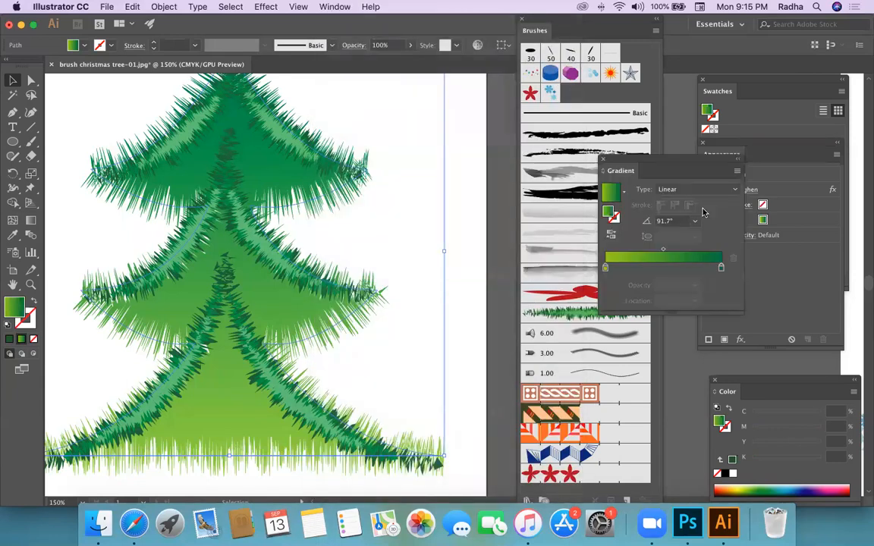
left_click(604, 267)
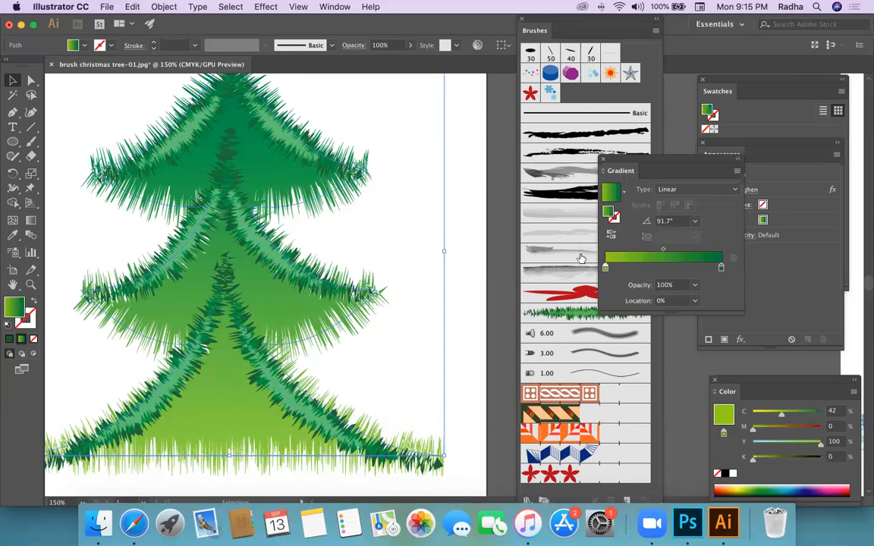
left_click(471, 274)
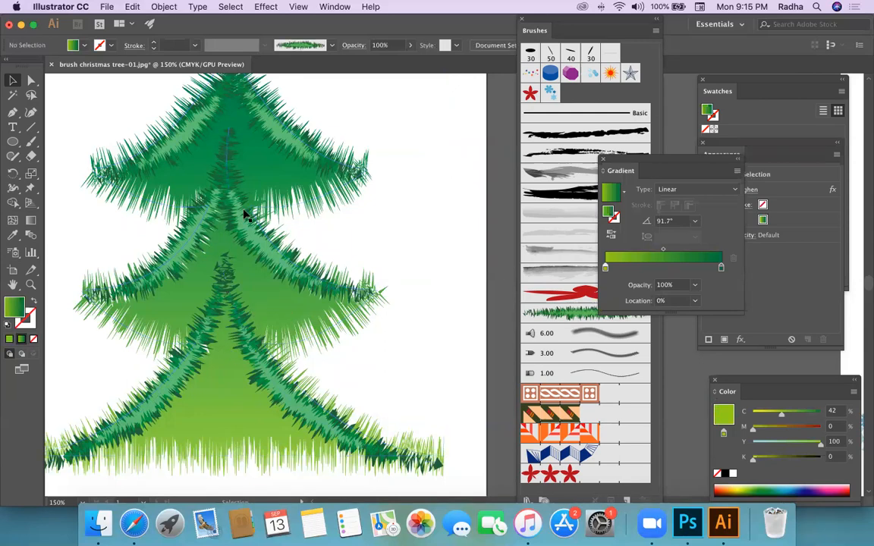
Step: Review the finished reference tree's overall look, including its star, snowflakes, scattered decorations and gift boxes
key("super+minus")
key("super+minus")
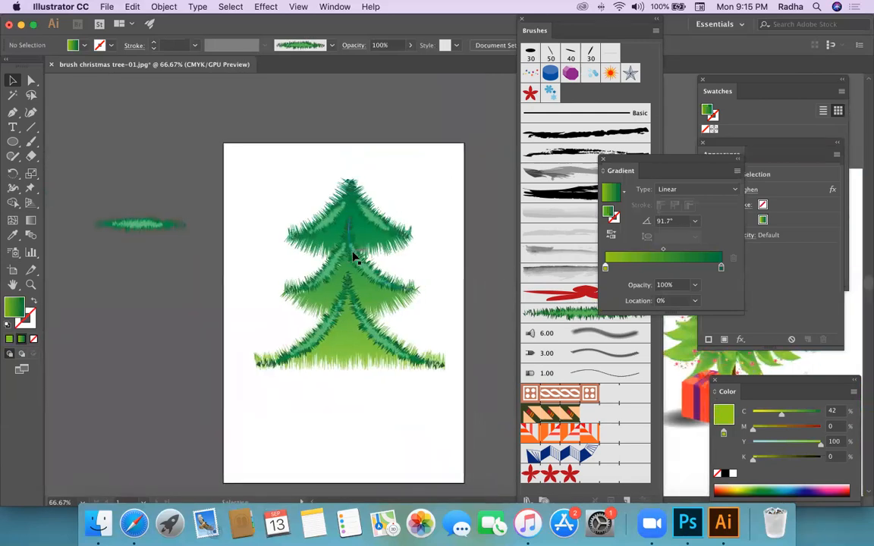
scroll(353, 258, "right", 10)
scroll(353, 258, "right", 5)
scroll(353, 257, "down", 3)
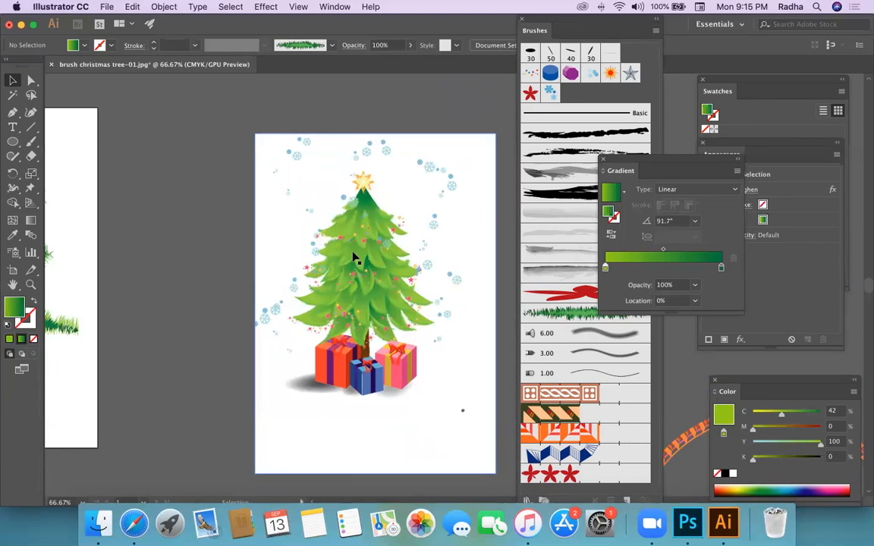
key("super+plus")
scroll(353, 258, "right", 8)
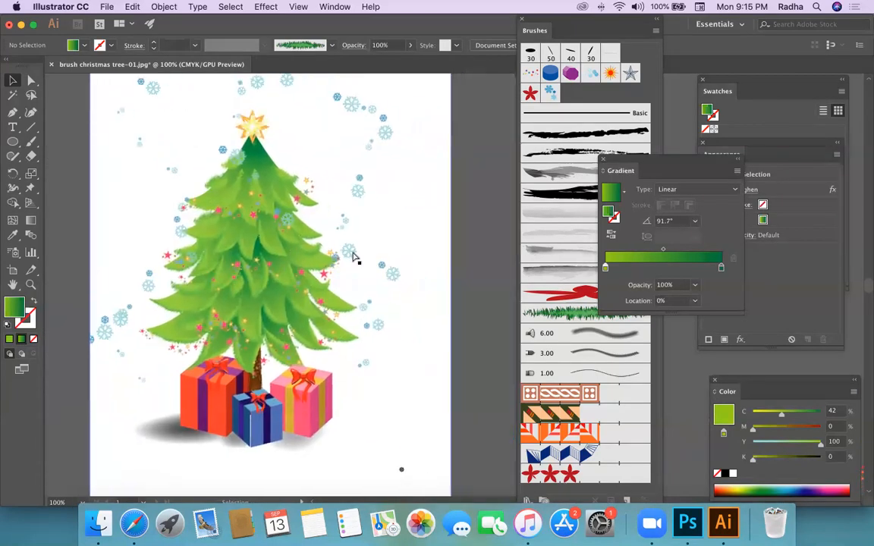
key("super+minus")
scroll(353, 258, "right", 9)
scroll(353, 258, "down", 2)
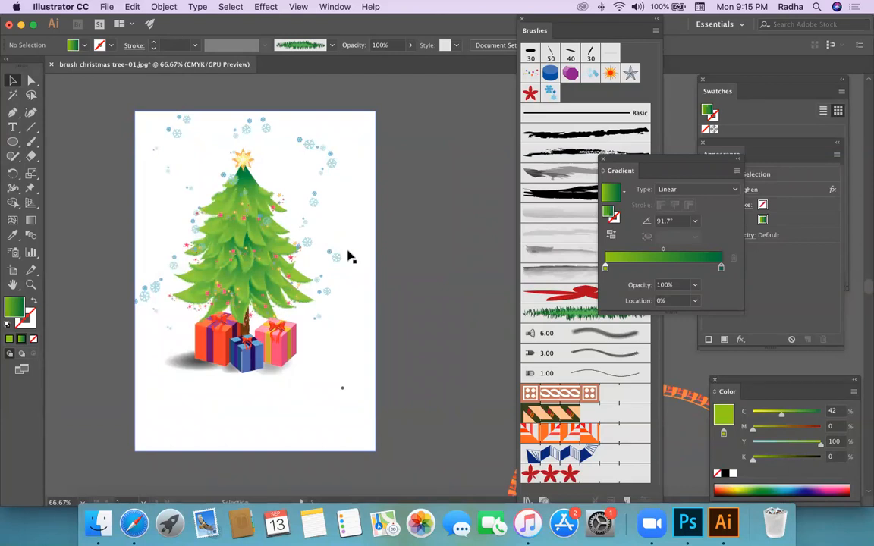
Step: Switch to Safari and search Google Images for "mandalas"
left_click(133, 523)
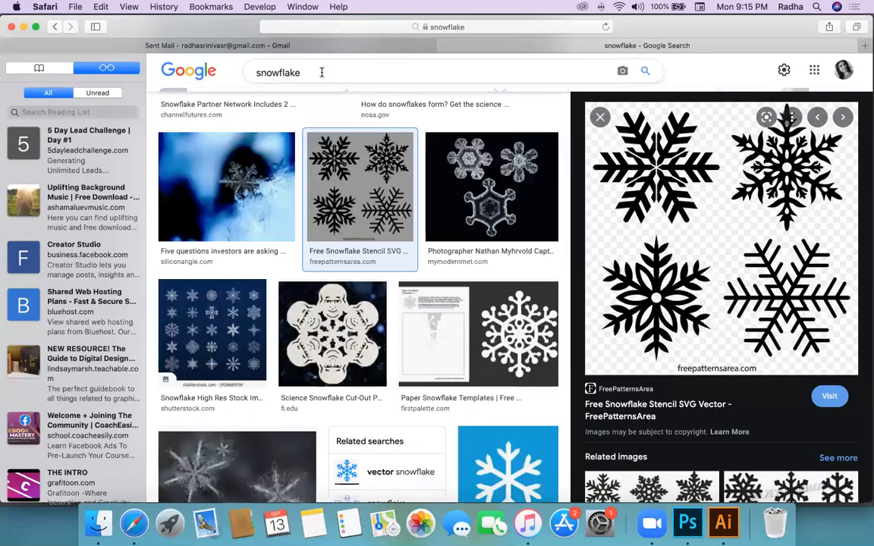
double_click(321, 72)
type("ma")
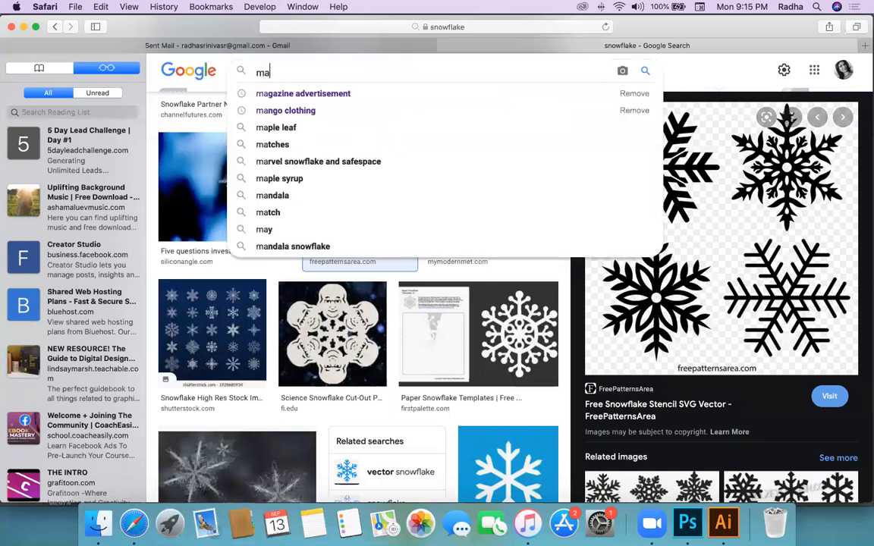
type("ndalas")
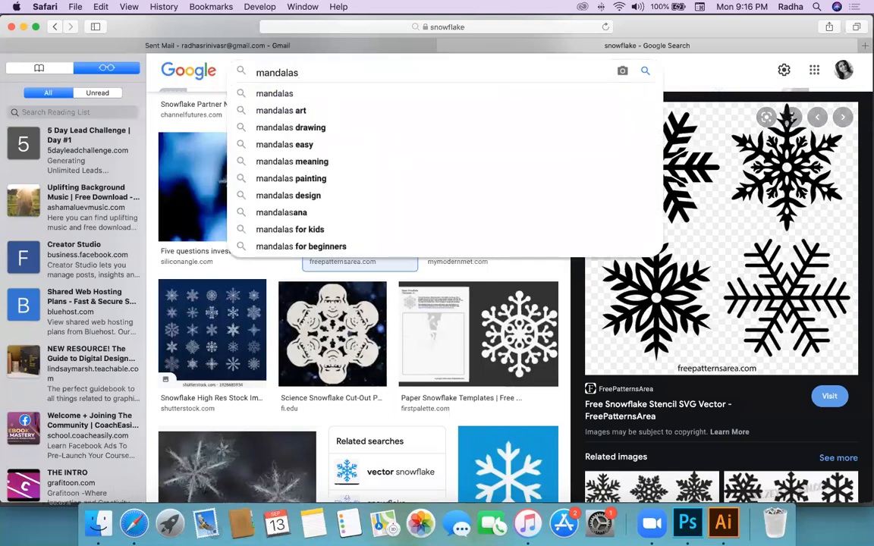
key("Return")
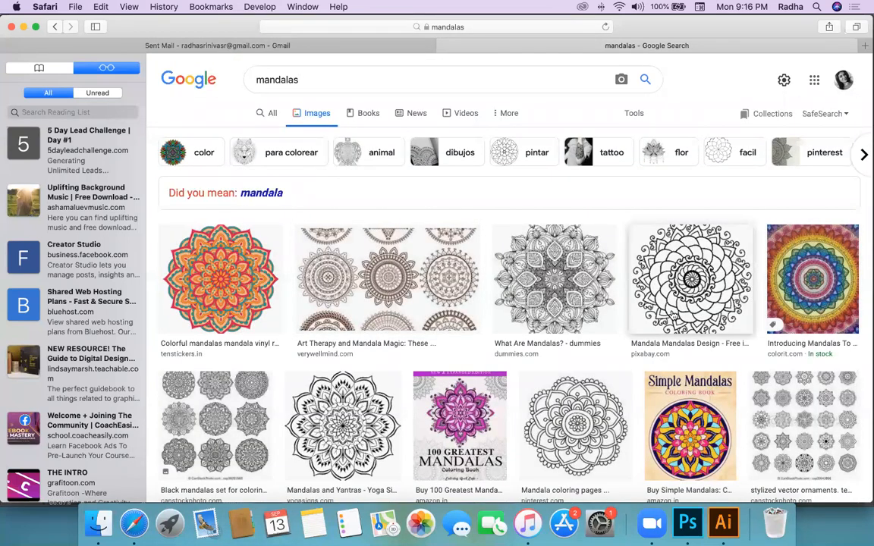
Step: Browse the mandala image results and preview the simple flower mandala coloring page
scroll(531, 303, "down", 8)
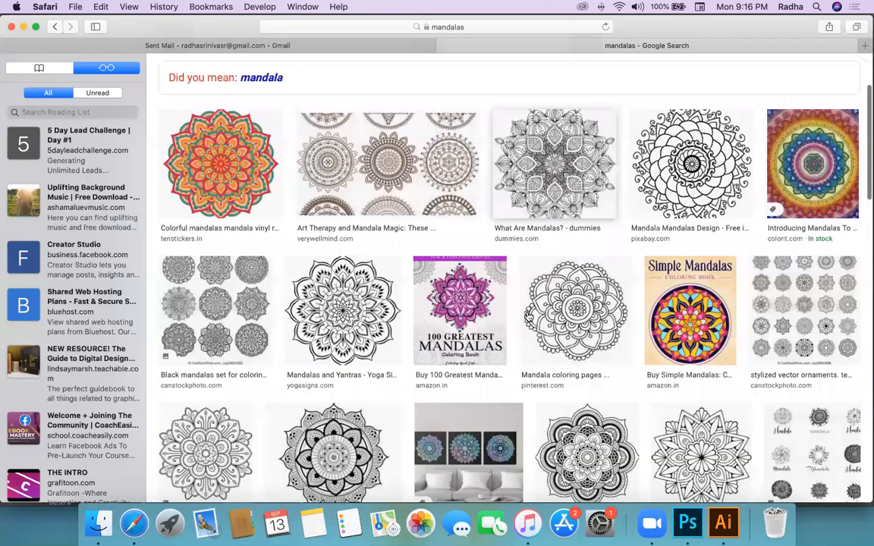
scroll(534, 297, "down", 4)
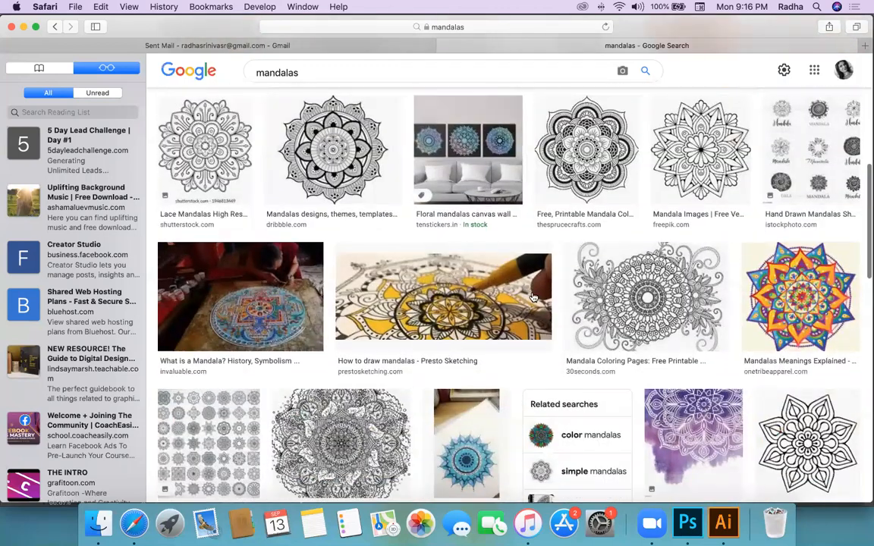
left_click(762, 379)
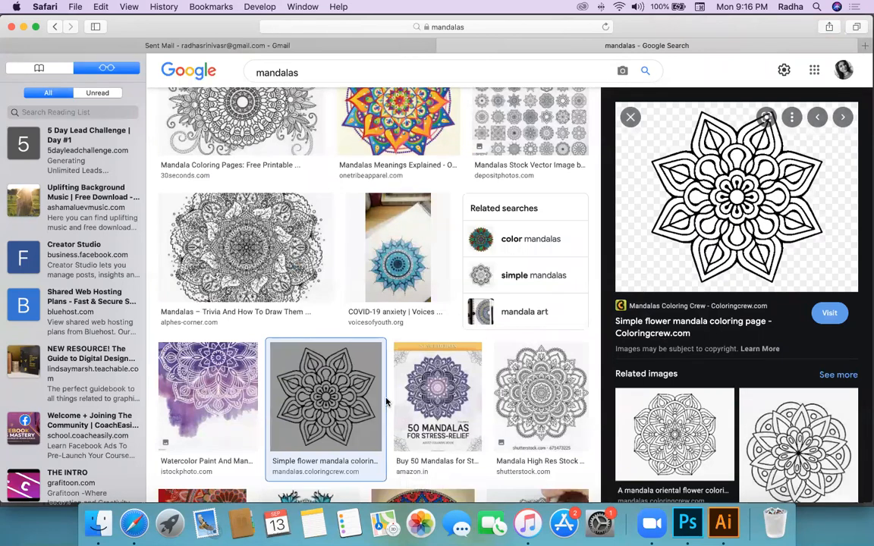
scroll(385, 402, "down", 5)
scroll(386, 402, "down", 4)
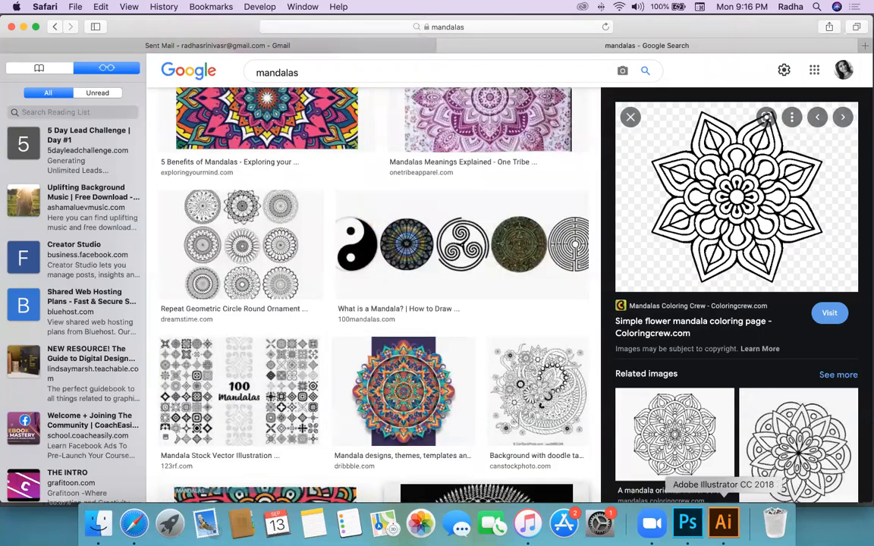
Step: Switch to Illustrator and draw a large circle on the empty canvas beside the tree artboard, above the orange patterned ring
left_click(723, 523)
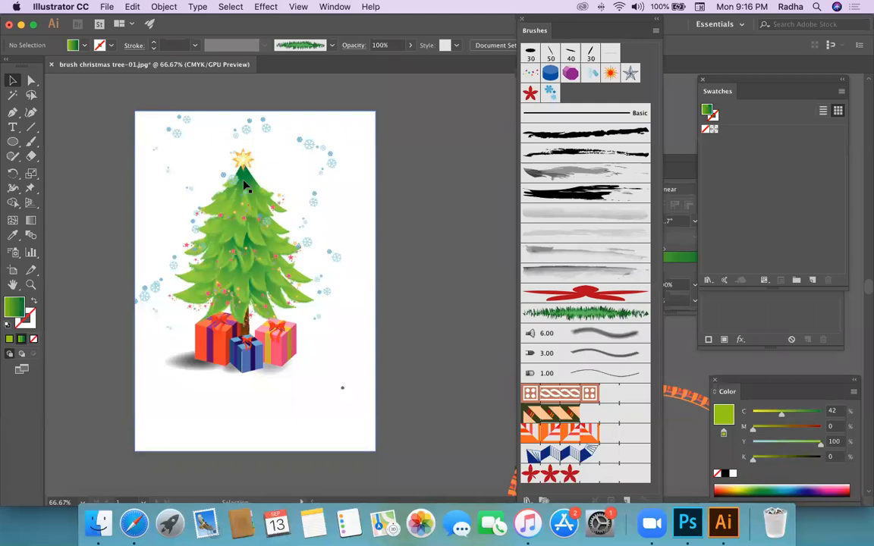
scroll(286, 241, "right", 5)
scroll(286, 241, "down", 2)
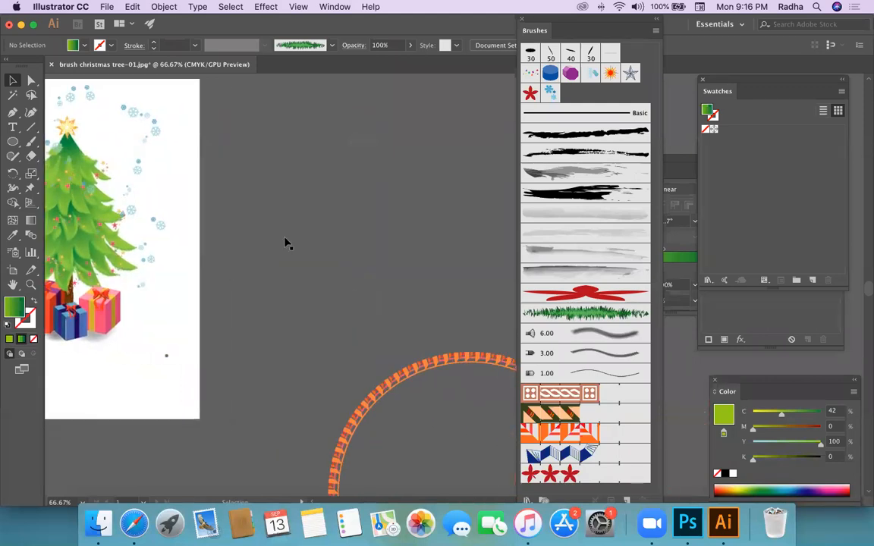
left_click(12, 141)
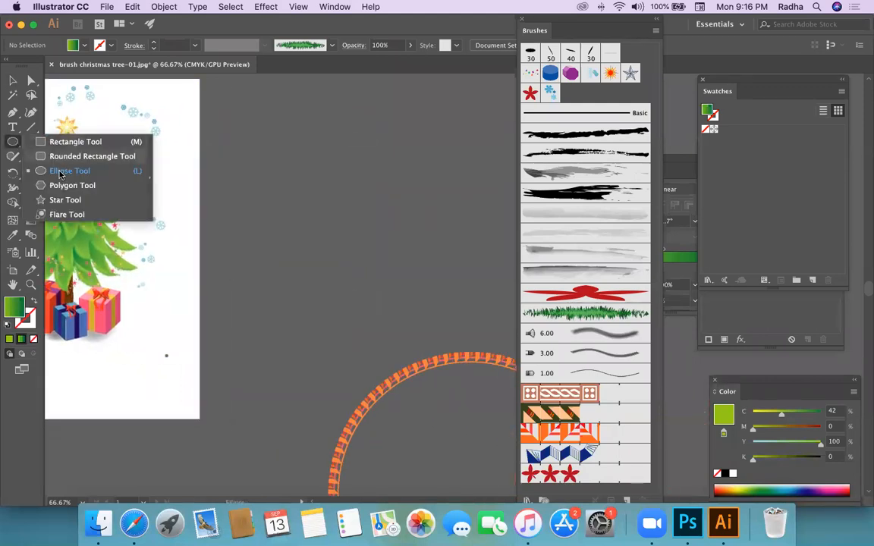
left_click(59, 171)
left_click_drag(304, 146, 495, 302)
left_click(12, 81)
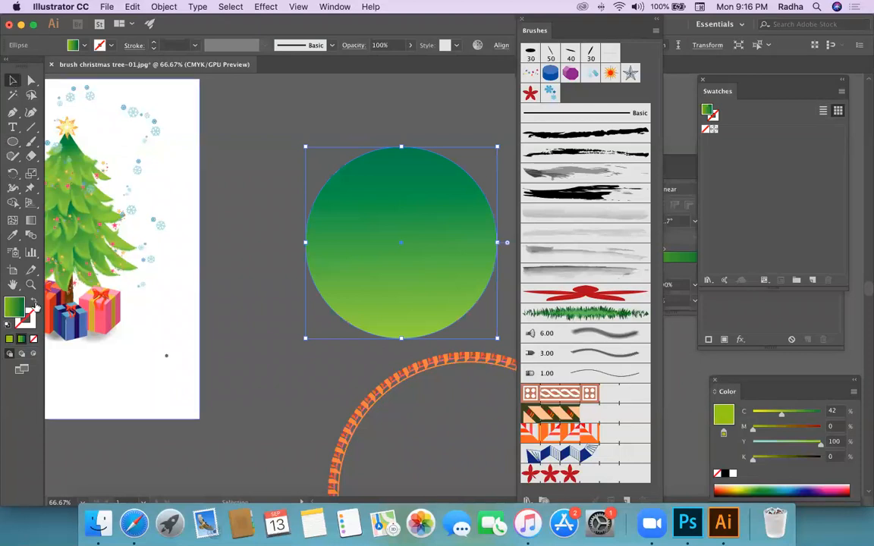
Step: Swap the circle's fill and stroke so only the green gradient outline is painted, and move it slightly up toward the artboard
key("shift+x")
left_click(267, 273)
left_click_drag(327, 190, 307, 181)
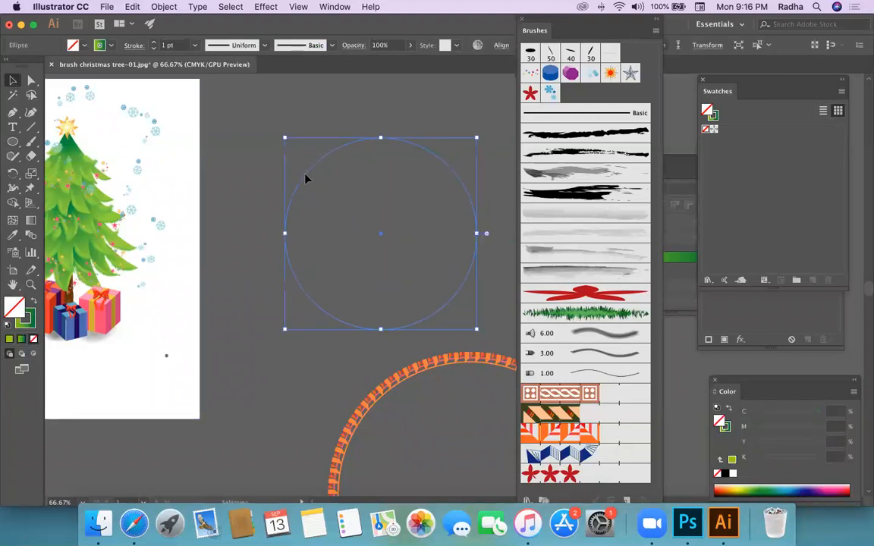
left_click(210, 358)
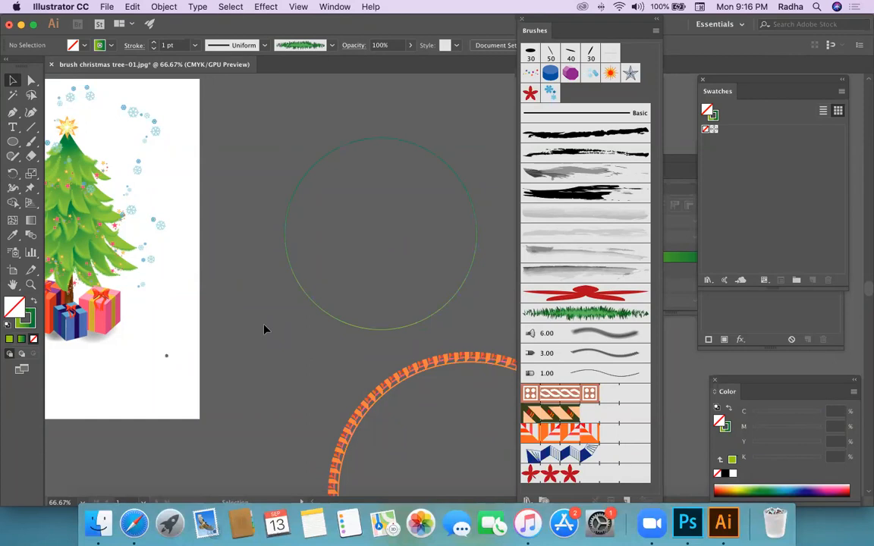
Step: Draw a small, narrow upright rectangle on the empty canvas below the tree artboard
scroll(265, 329, "down", 10)
scroll(265, 329, "left", 4)
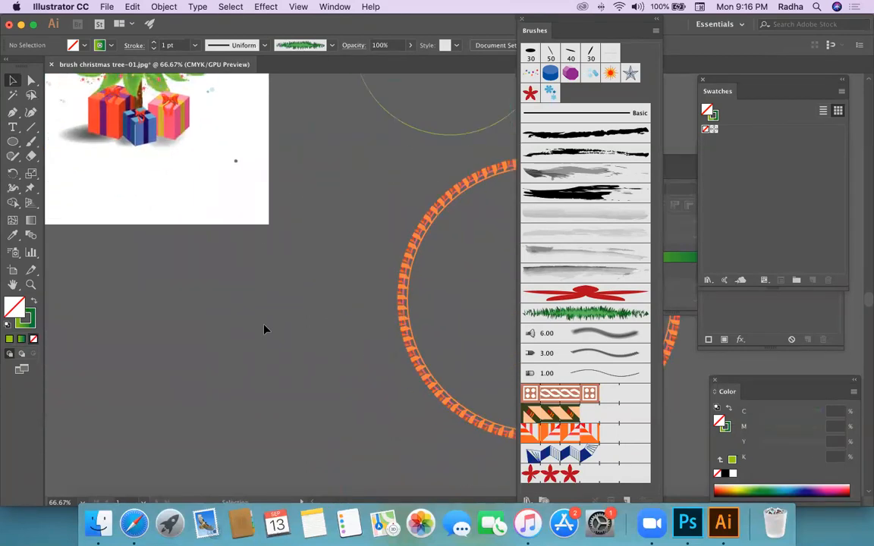
left_click_drag(12, 140, 40, 145)
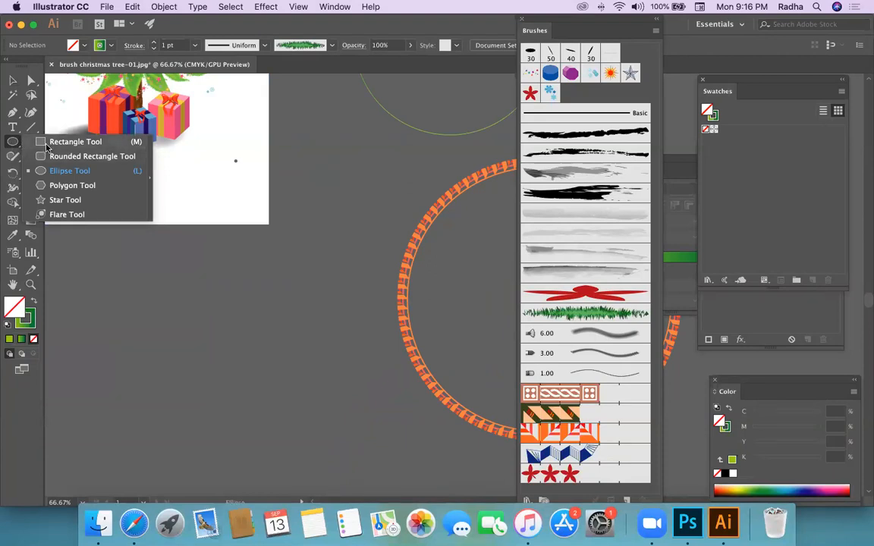
left_click_drag(47, 146, 49, 142)
left_click_drag(137, 289, 139, 307)
left_click(12, 80)
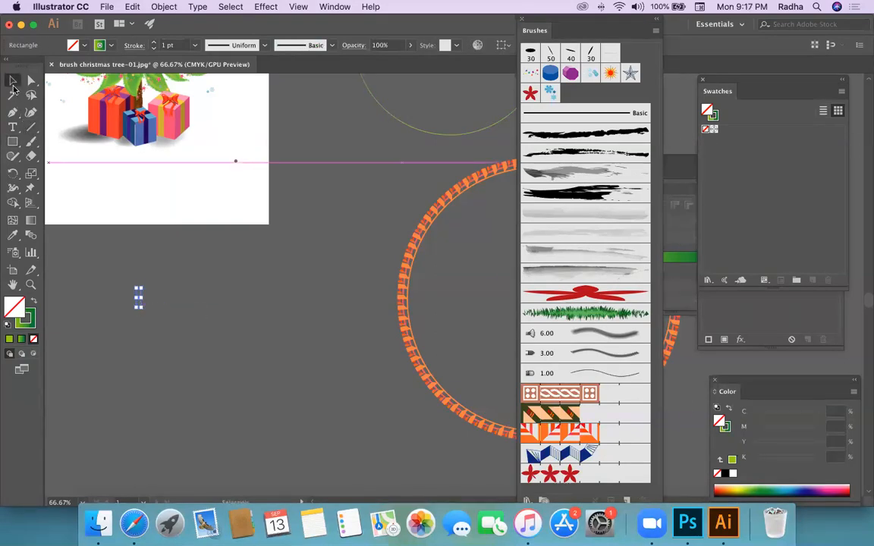
Step: Fill the small rectangle with teal 0BCEBF and remove its stroke
double_click(23, 312)
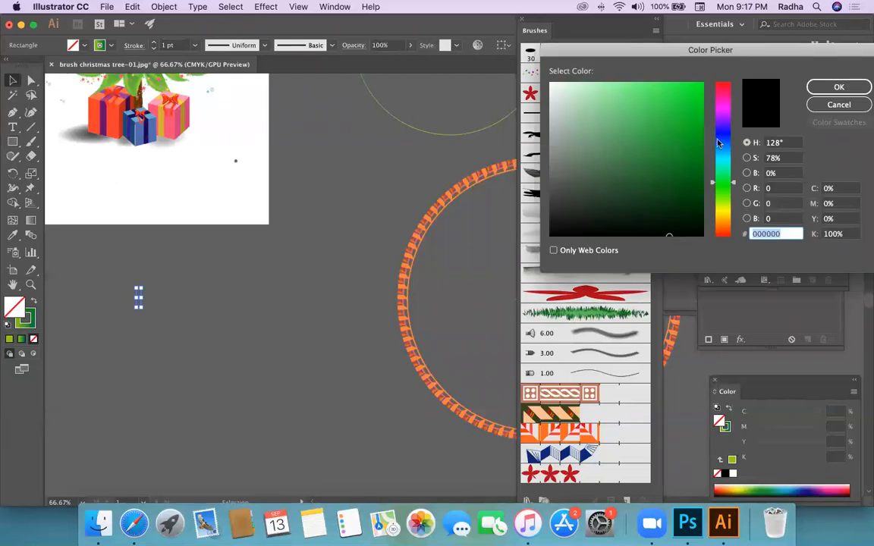
left_click_drag(719, 142, 720, 161)
left_click(696, 111)
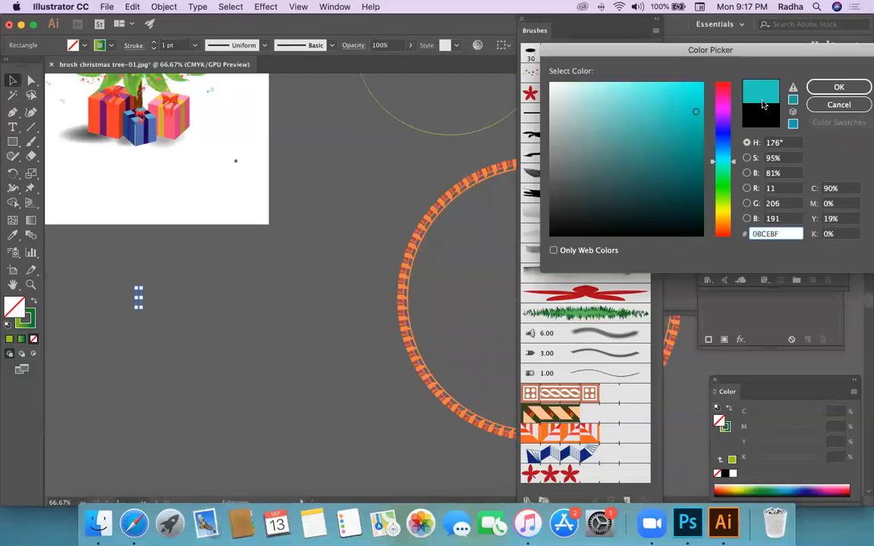
key("Return")
left_click(28, 326)
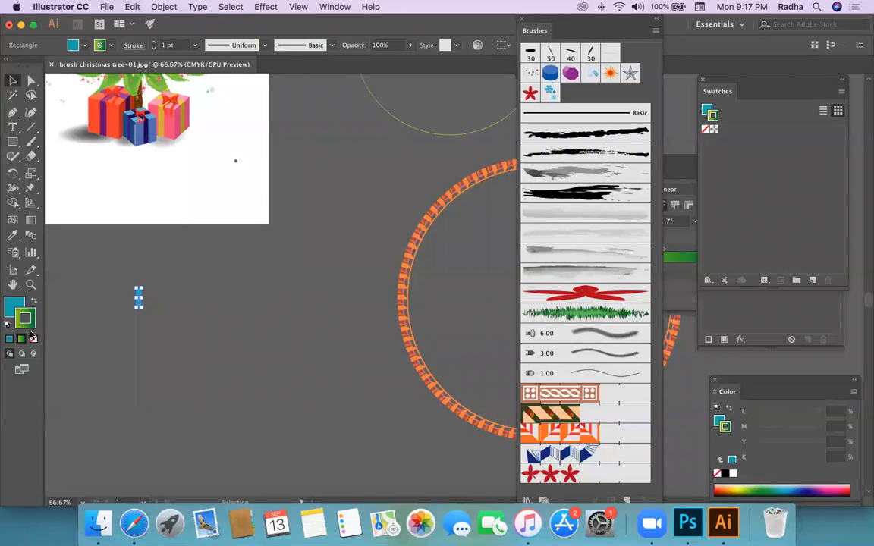
left_click(34, 339)
left_click(125, 353)
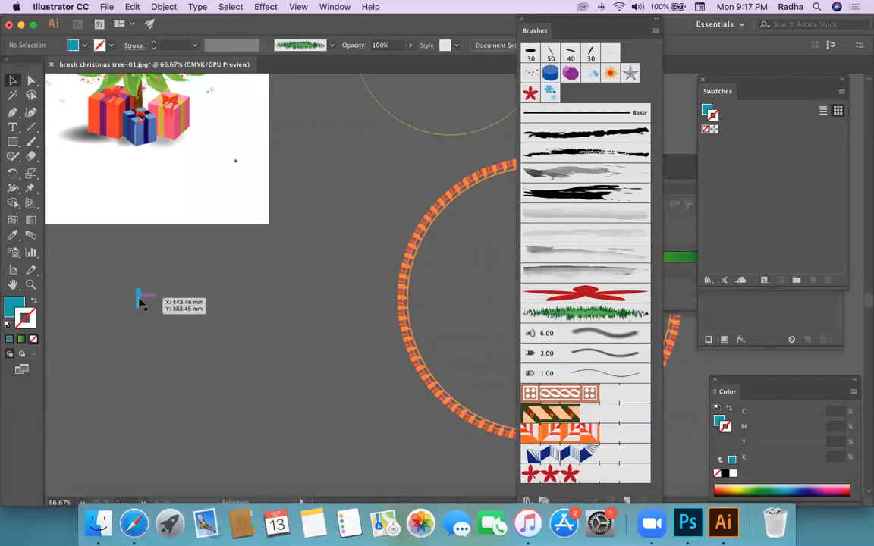
Step: Start a new Pattern Brush from the teal rectangle in its original position
left_click_drag(138, 300, 158, 344)
key("super+z")
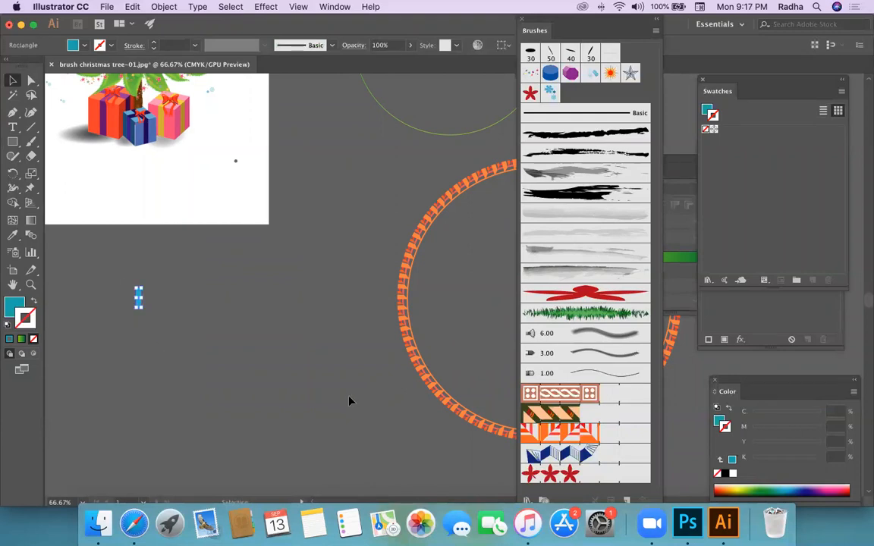
left_click(627, 501)
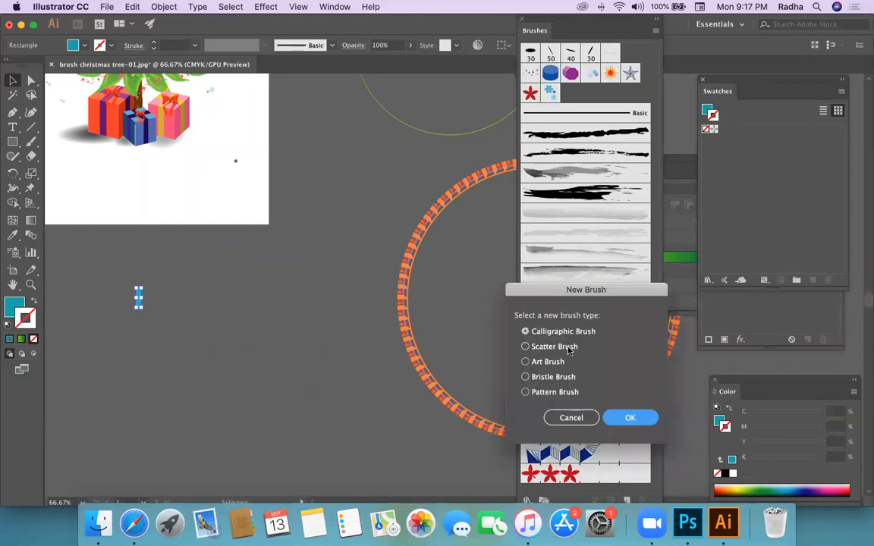
left_click(550, 393)
left_click(628, 417)
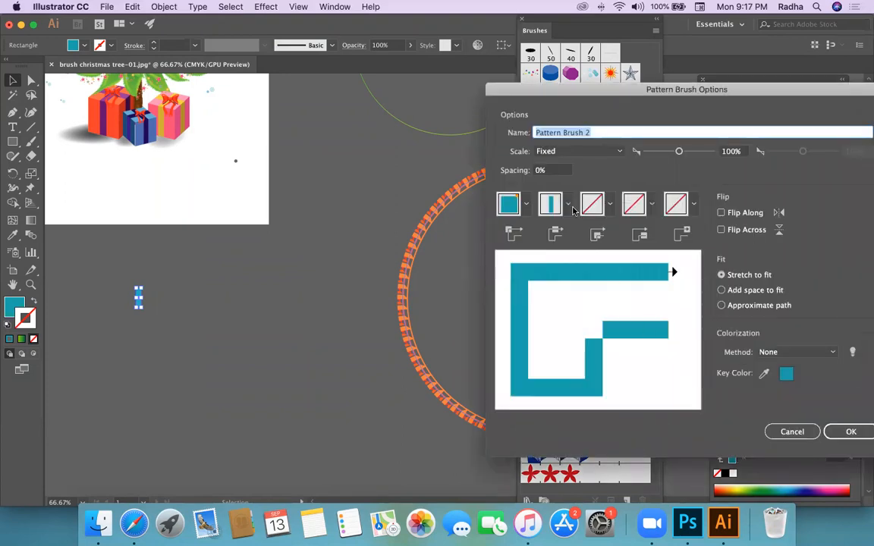
Step: Set the pattern brush's spacing to 40%, keep its scale Fixed, and accept the brush options
left_click(554, 170)
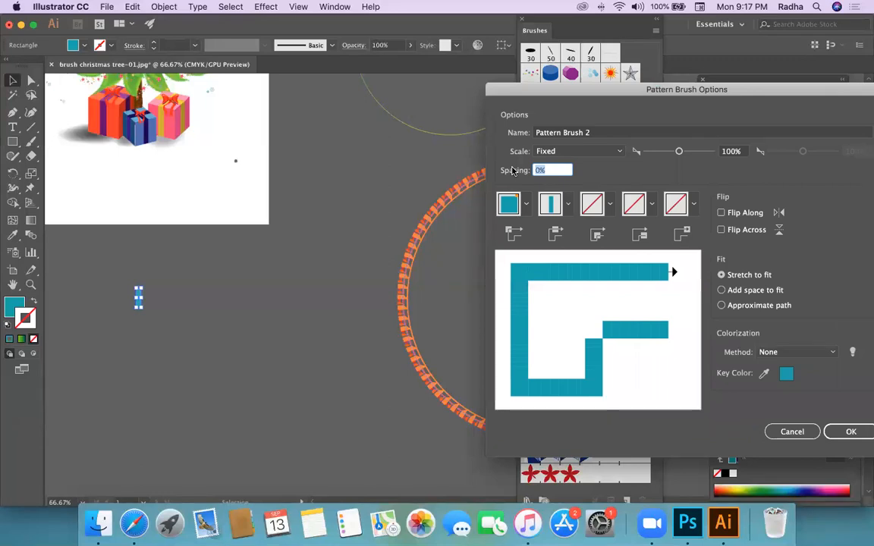
type("10")
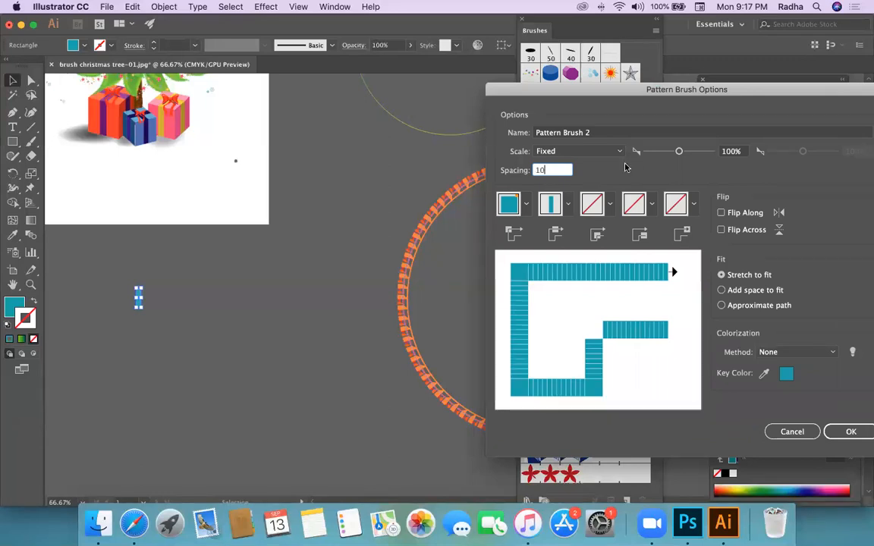
left_click(548, 151)
left_click(650, 168)
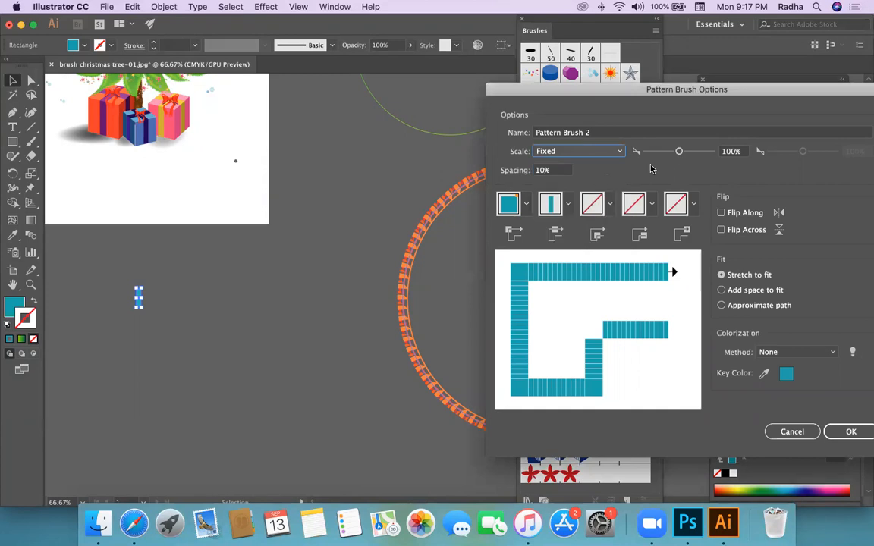
left_click_drag(556, 173, 500, 173)
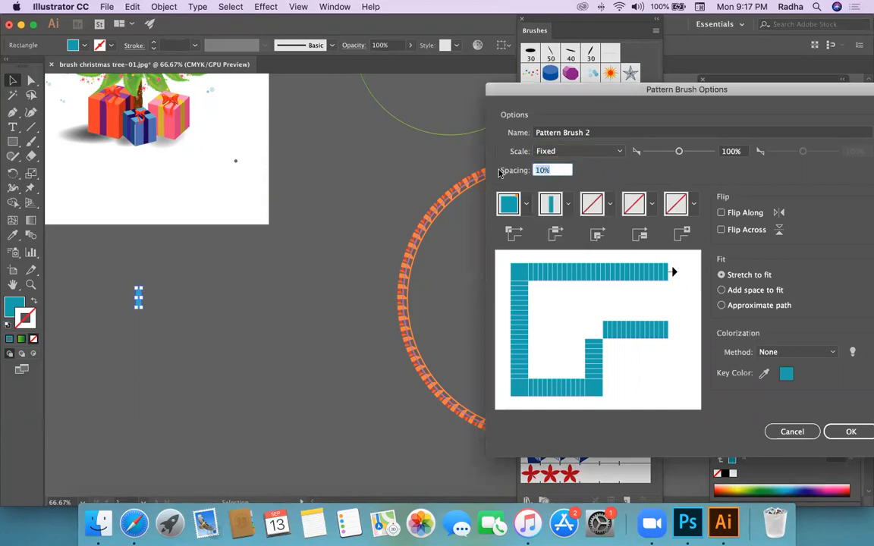
type("40")
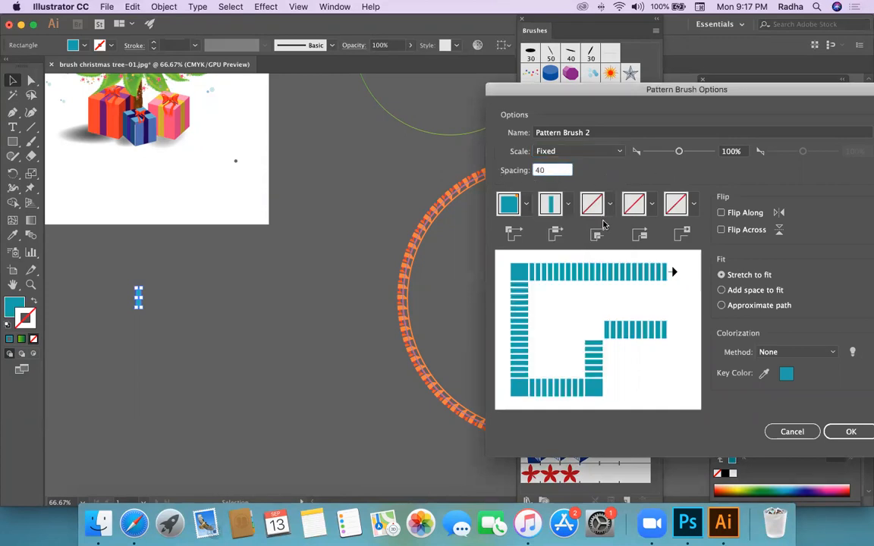
left_click(848, 433)
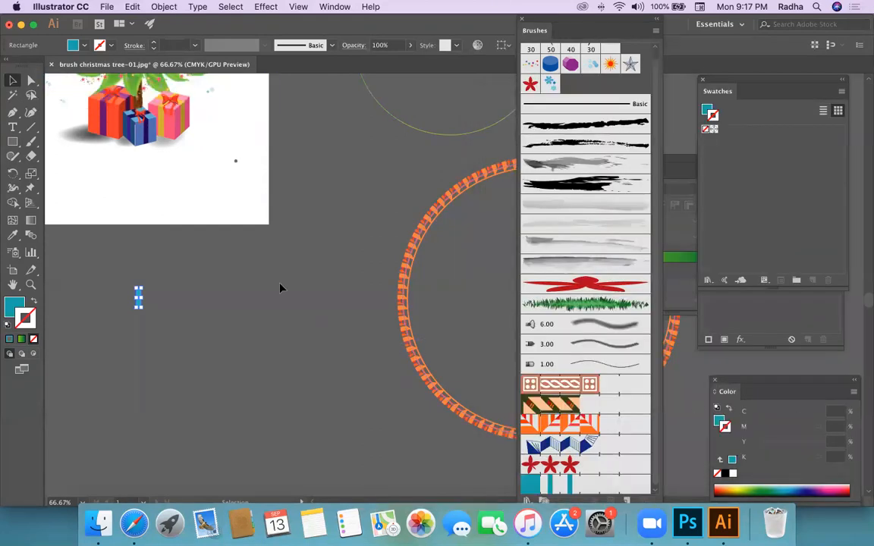
Step: Apply the new teal striped pattern brush to the outlined circle, compare it with the source rectangle, and deselect
scroll(281, 288, "up", 3)
scroll(281, 289, "right", 4)
left_click(327, 220)
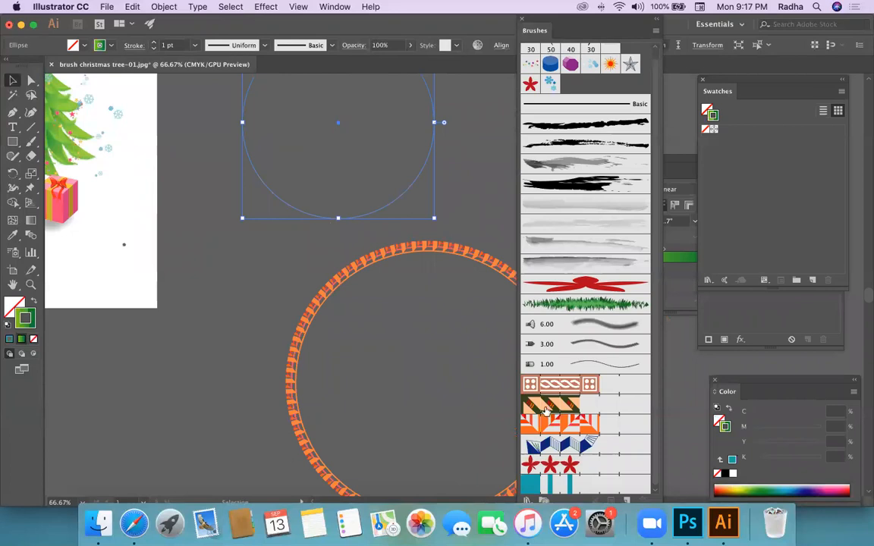
left_click(545, 483)
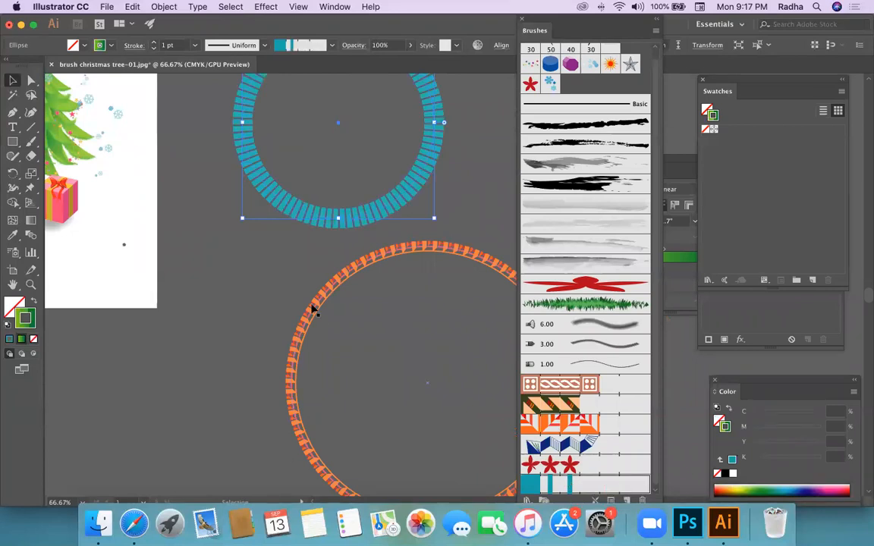
scroll(313, 309, "up", 4)
scroll(313, 309, "right", 2)
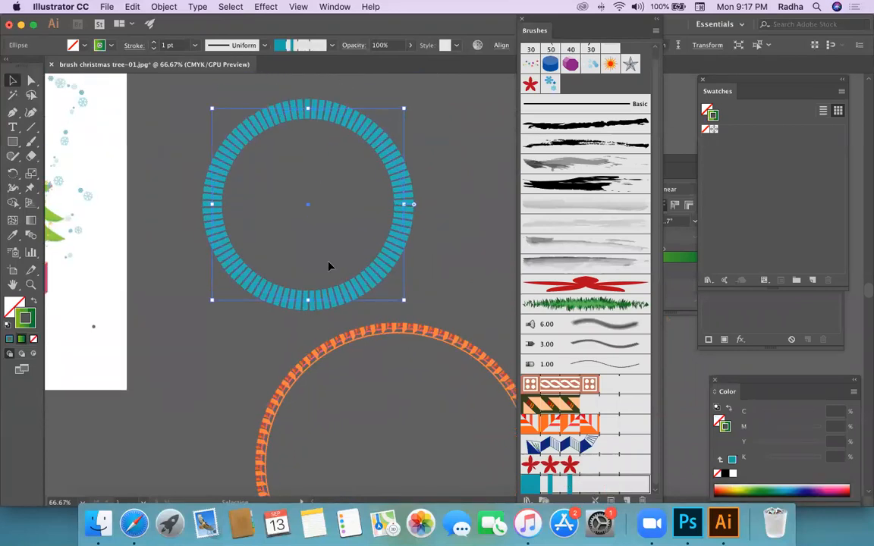
scroll(97, 356, "down", 4)
scroll(98, 356, "left", 3)
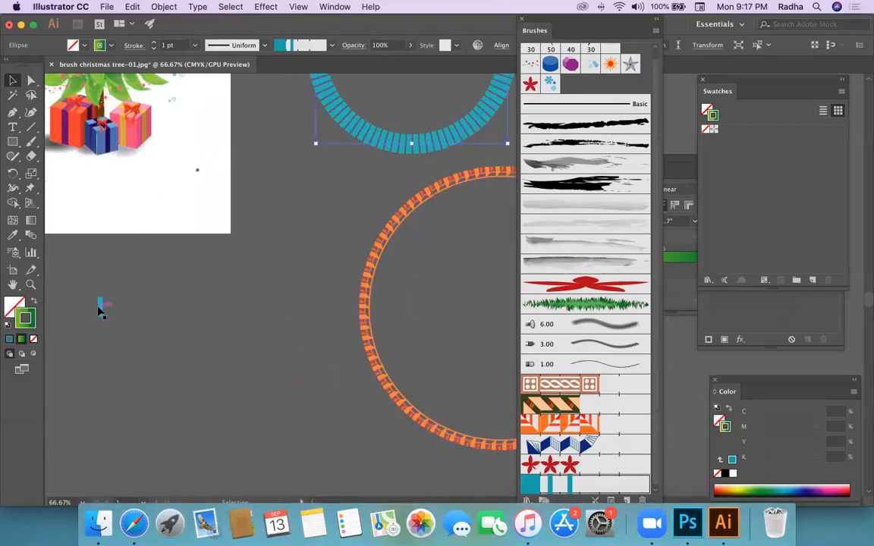
left_click(161, 351)
scroll(161, 351, "up", 5)
scroll(161, 350, "right", 3)
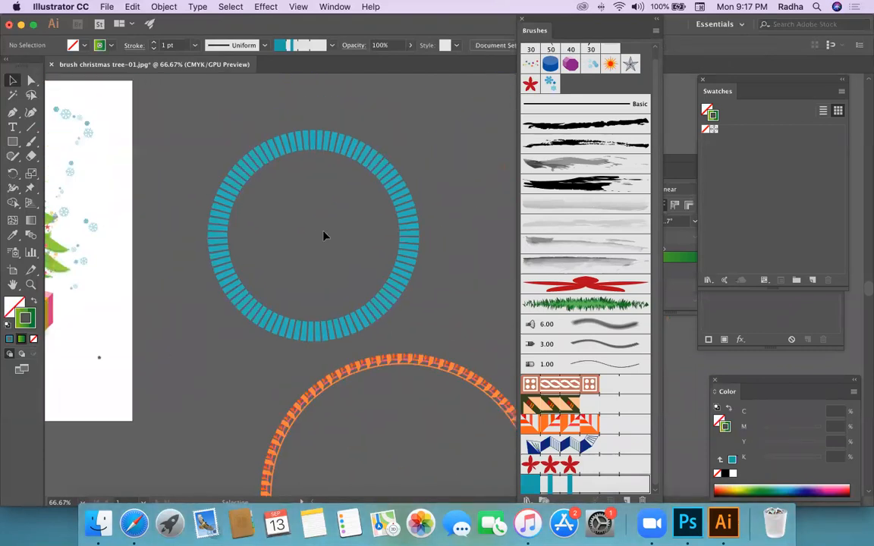
Step: Delete the small teal source rectangle below the artboard
left_click(409, 240)
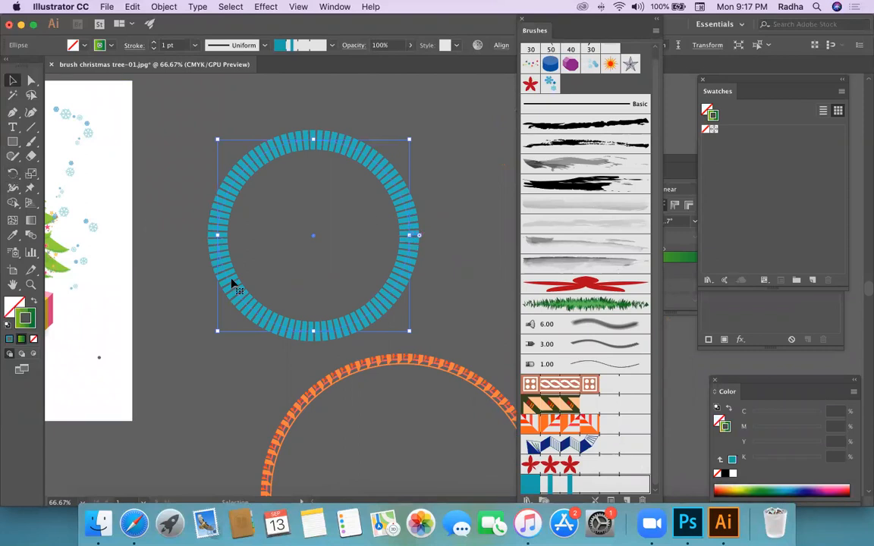
scroll(233, 284, "down", 10)
scroll(233, 284, "left", 6)
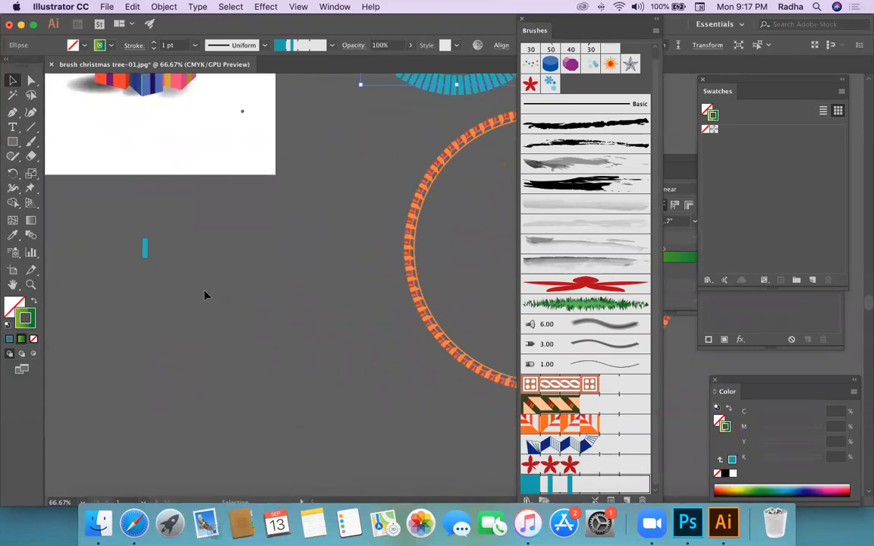
left_click_drag(131, 242, 182, 299)
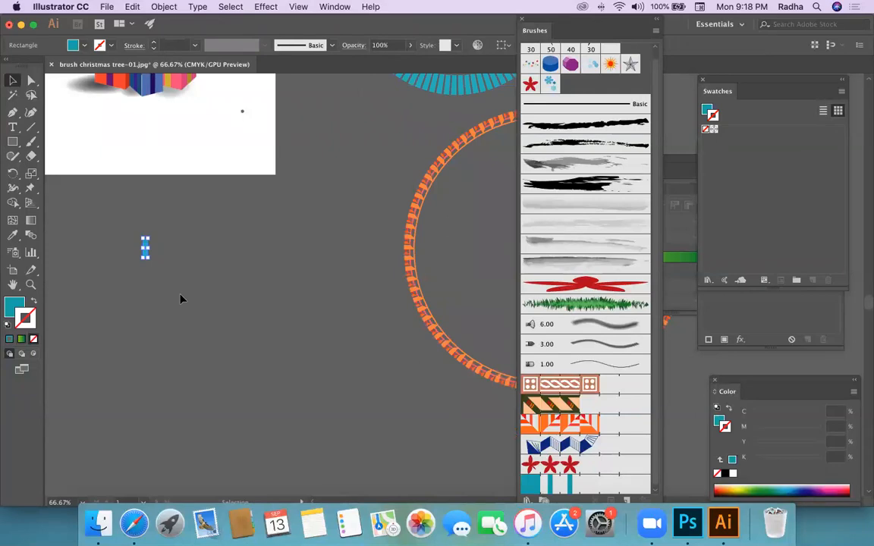
key("Delete")
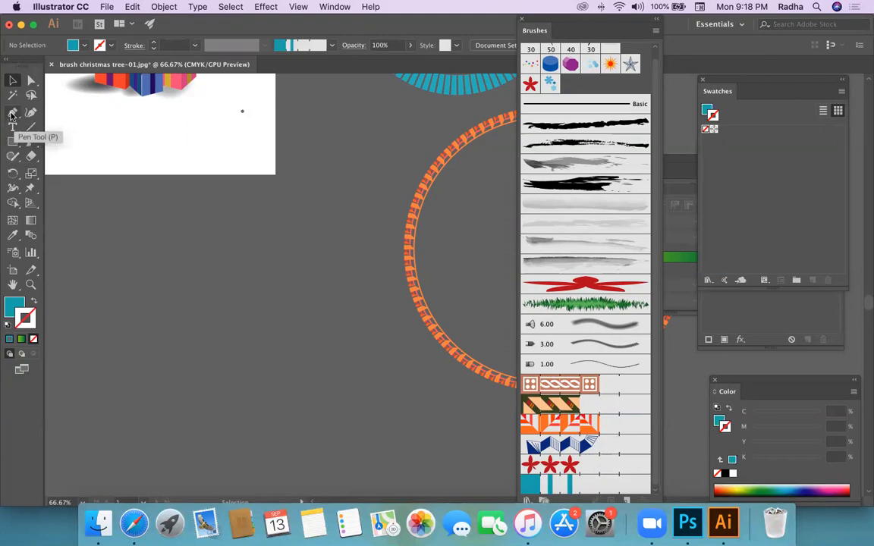
Step: Draw a small square below the artboard and swap its fill and stroke to give it a teal outline with no fill
left_click(13, 141)
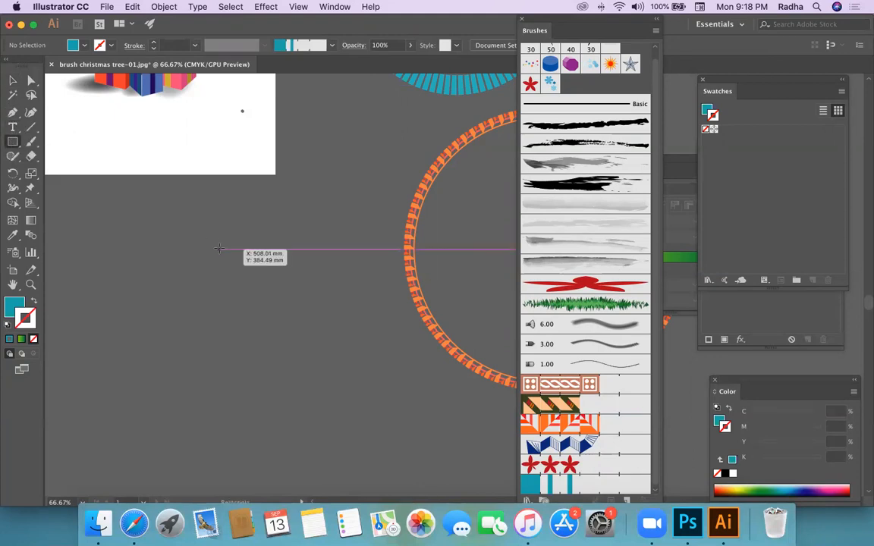
left_click_drag(219, 248, 246, 274)
left_click(11, 79)
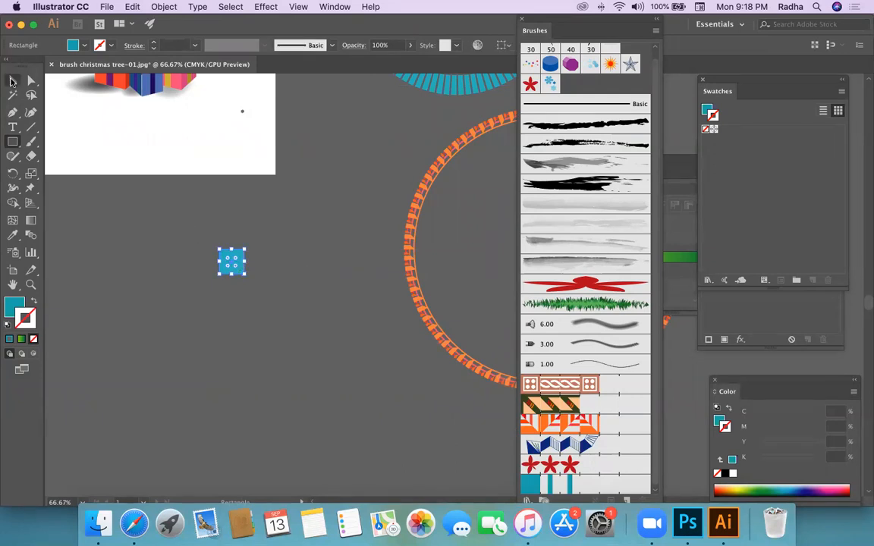
left_click(35, 303)
left_click(266, 251)
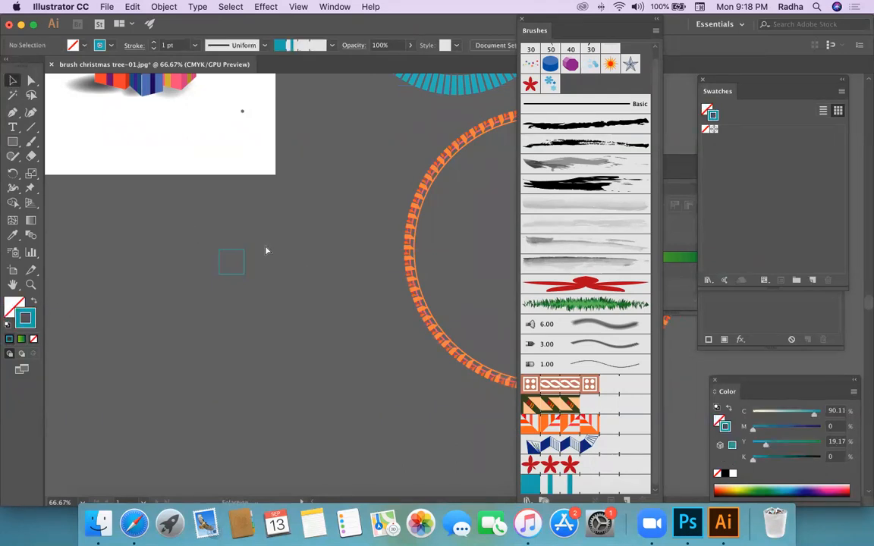
key("super+1")
key("super+equal")
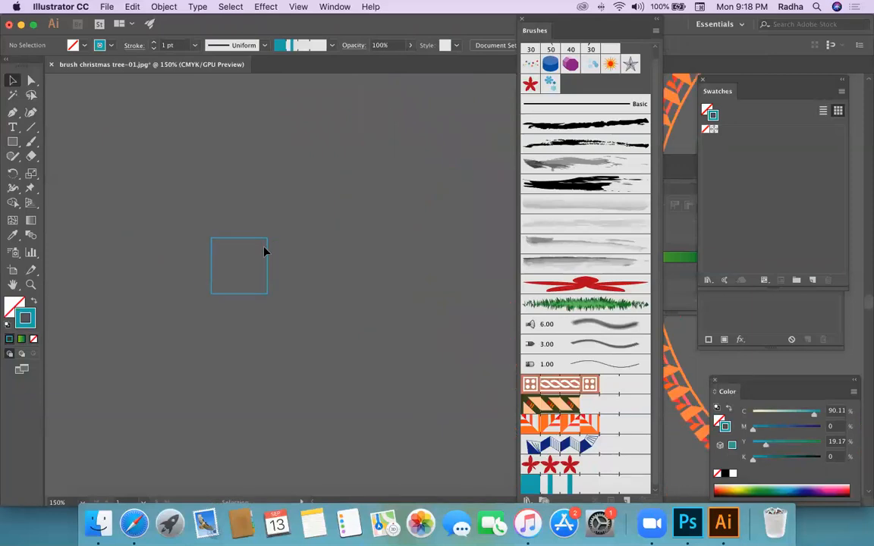
Step: Duplicate the teal outlined square twice to form a row of three squares sharing edges
left_click_drag(267, 258, 324, 258)
left_click(268, 203)
left_click_drag(324, 269, 379, 269)
left_click(223, 189)
Step: Draw an open zigzag path corner to corner through the three squares with the Pen tool, starting at the lower-left corner
left_click(19, 114)
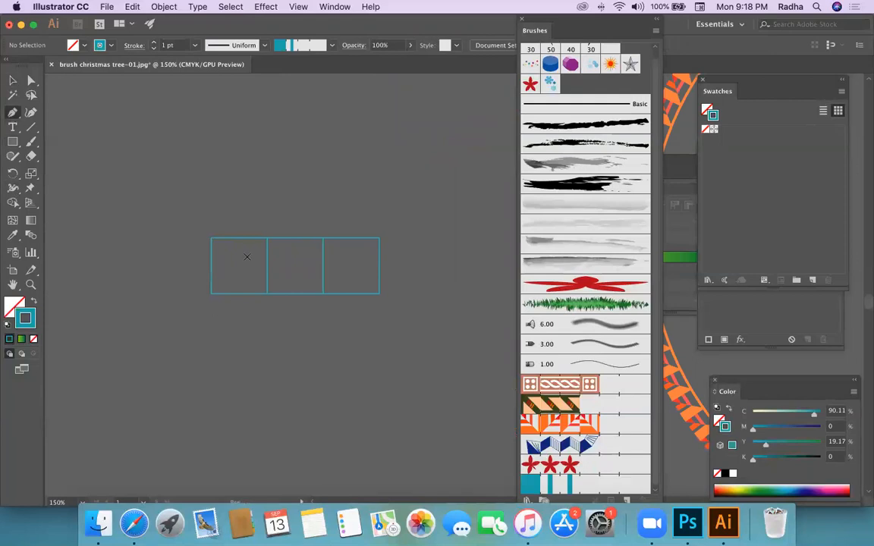
left_click(12, 113)
left_click(211, 293)
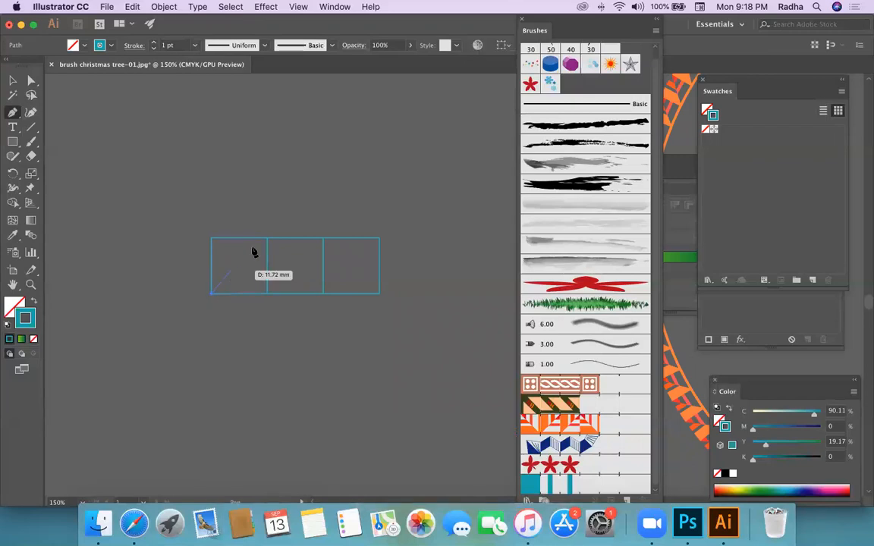
left_click(267, 240)
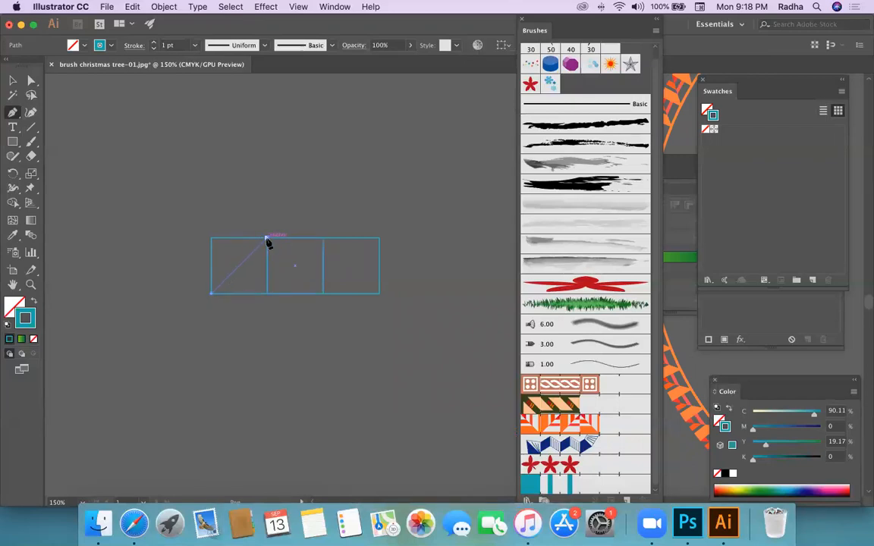
left_click(323, 294)
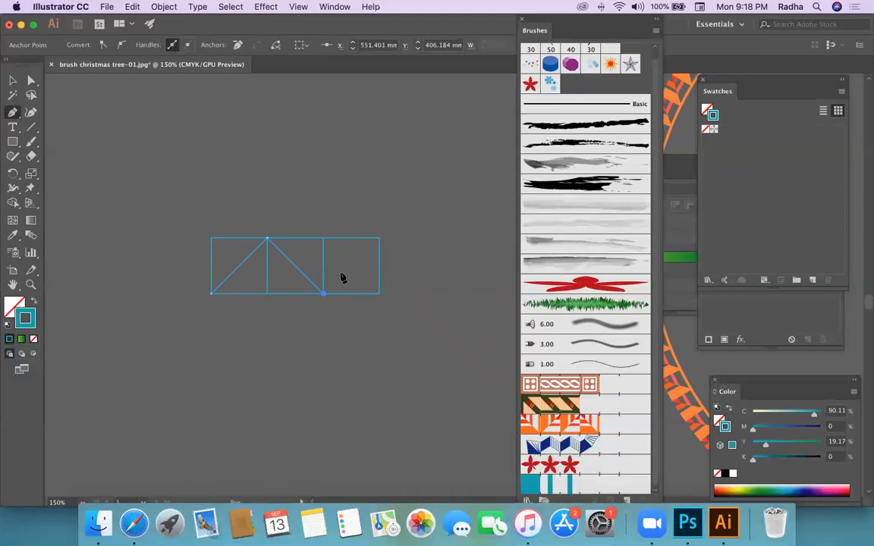
left_click(380, 239)
left_click(12, 81)
left_click(136, 137)
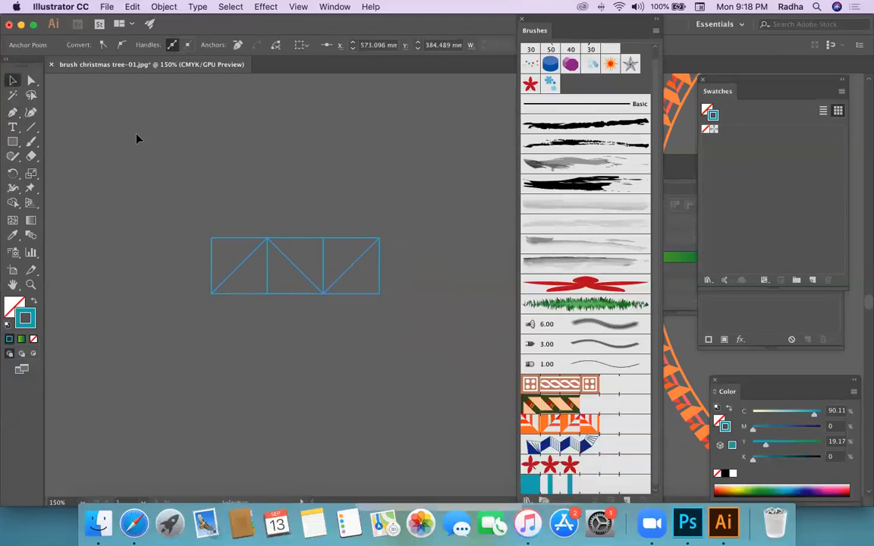
Step: Delete the three guide squares, keeping only the zigzag line
left_click(227, 240)
key("Delete")
left_click(306, 240)
key("Delete")
left_click(367, 295)
key("Delete")
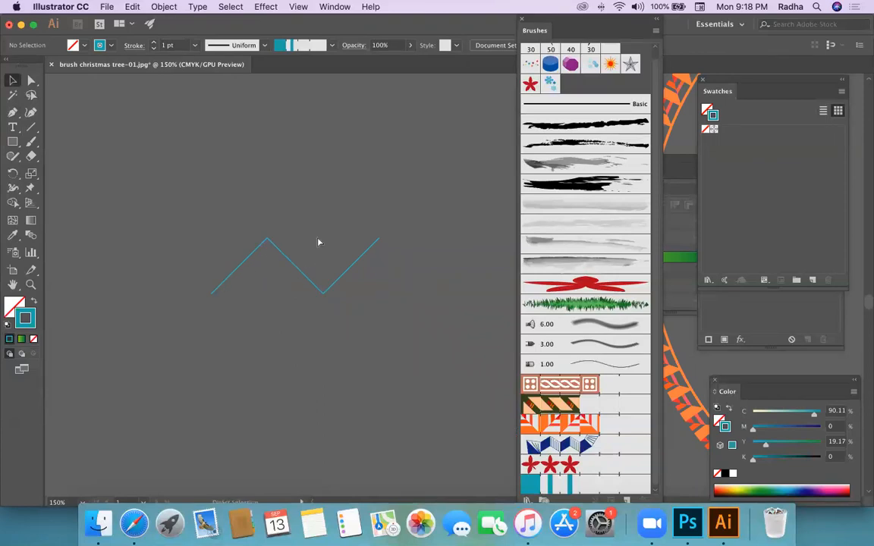
Step: Select the teal zigzag path below the artboard
key("super+minus")
key("super+minus")
scroll(317, 242, "right", 5)
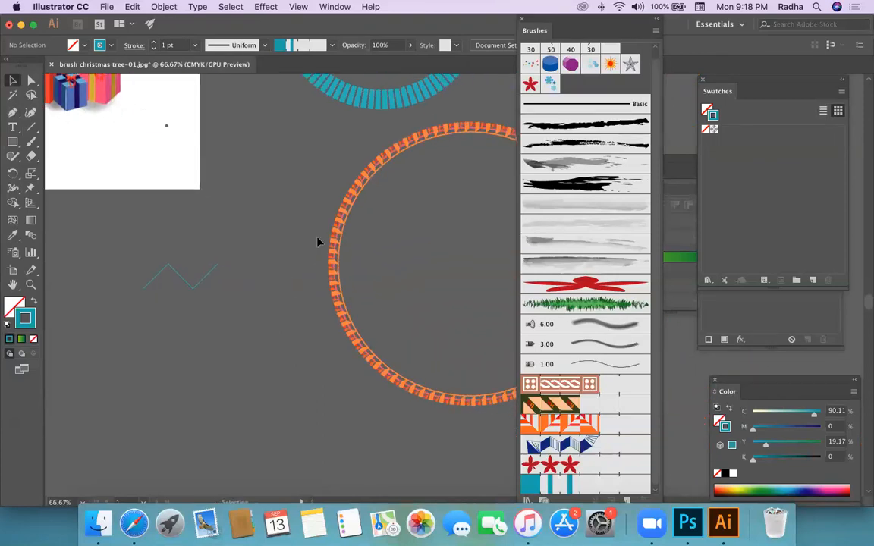
left_click(193, 287)
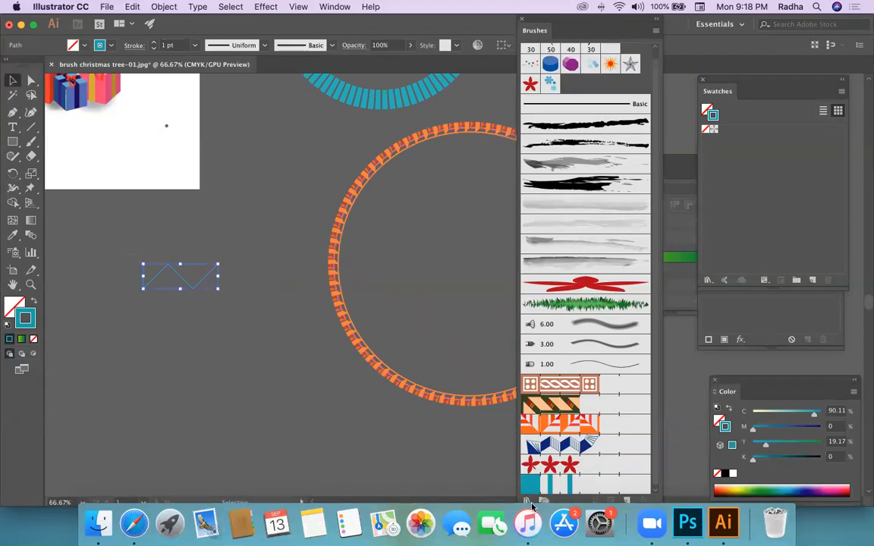
left_click(628, 501)
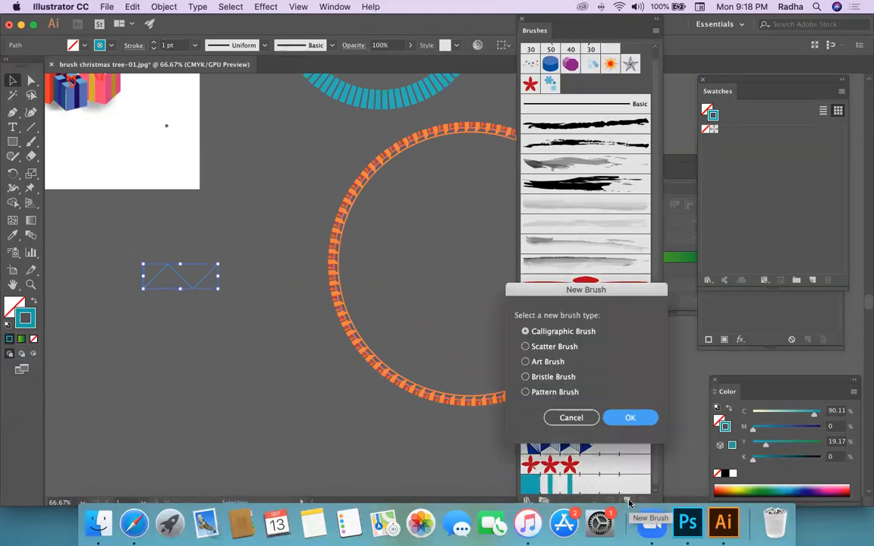
left_click(565, 391)
left_click(628, 418)
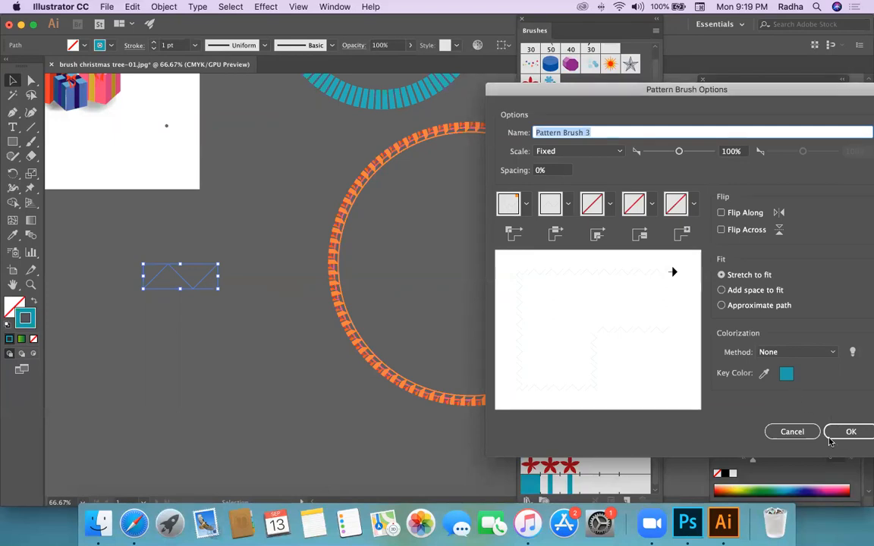
left_click(792, 431)
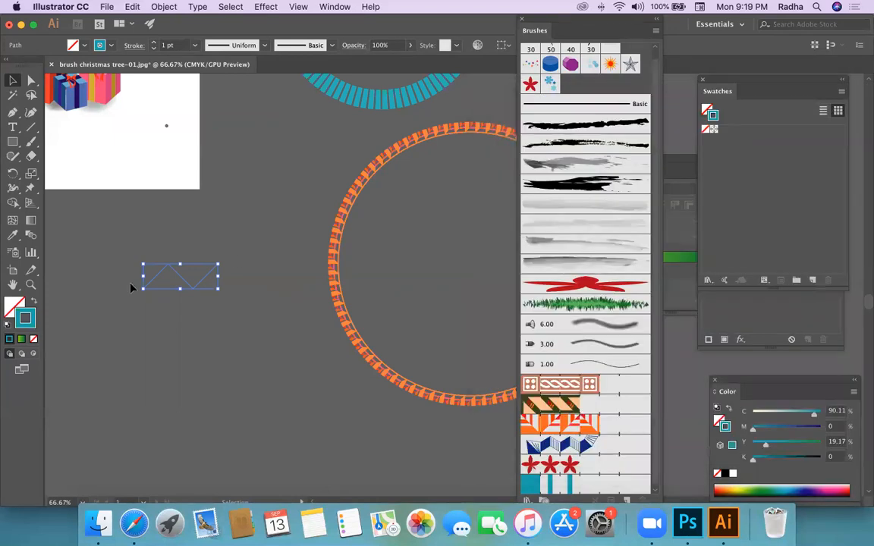
Step: Change the zigzag path's stroke colour to deep blue and set its stroke weight to 2 pt
double_click(25, 320)
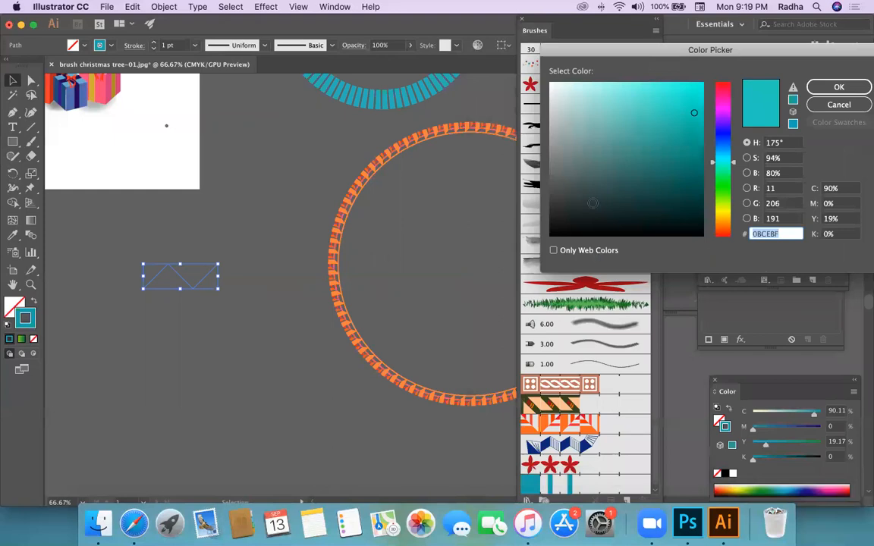
left_click_drag(740, 159, 729, 133)
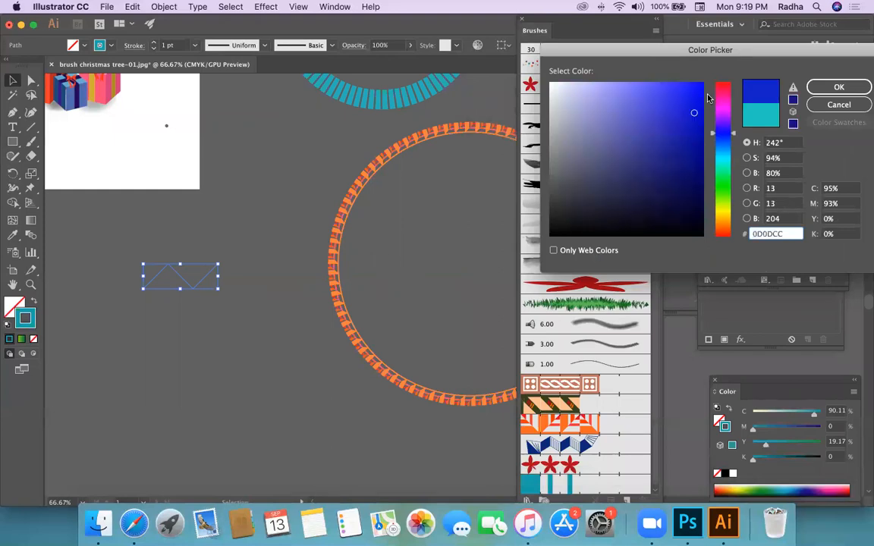
left_click(702, 85)
left_click(839, 87)
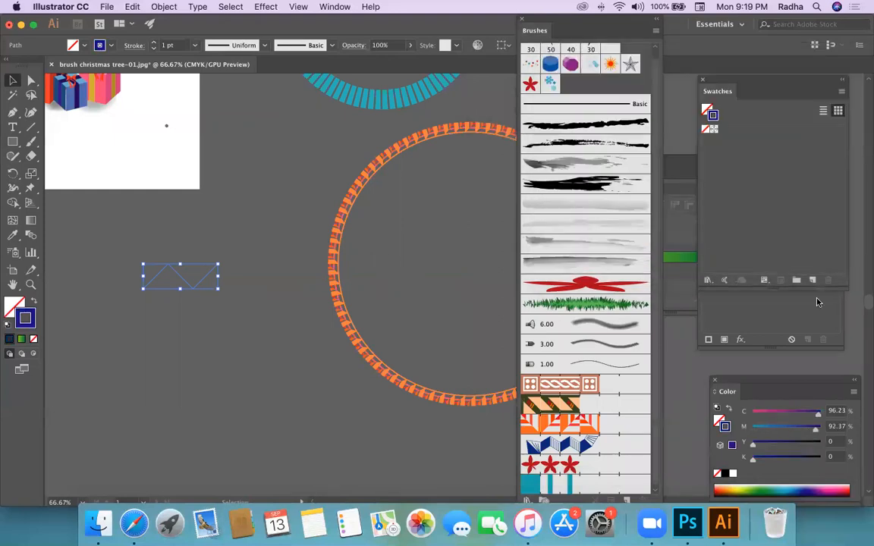
left_click(154, 42)
Step: Start creating a new brush from the blue zigzag path
left_click(628, 502)
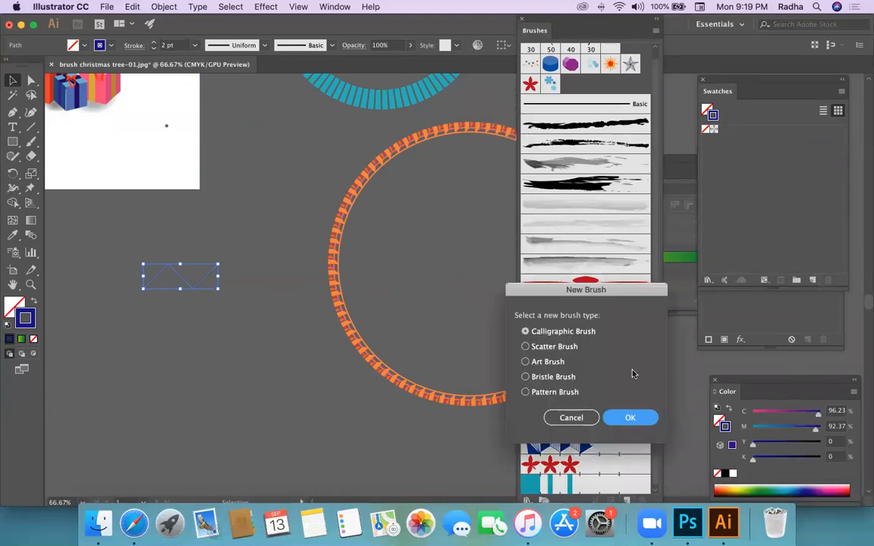
left_click(546, 391)
left_click(628, 418)
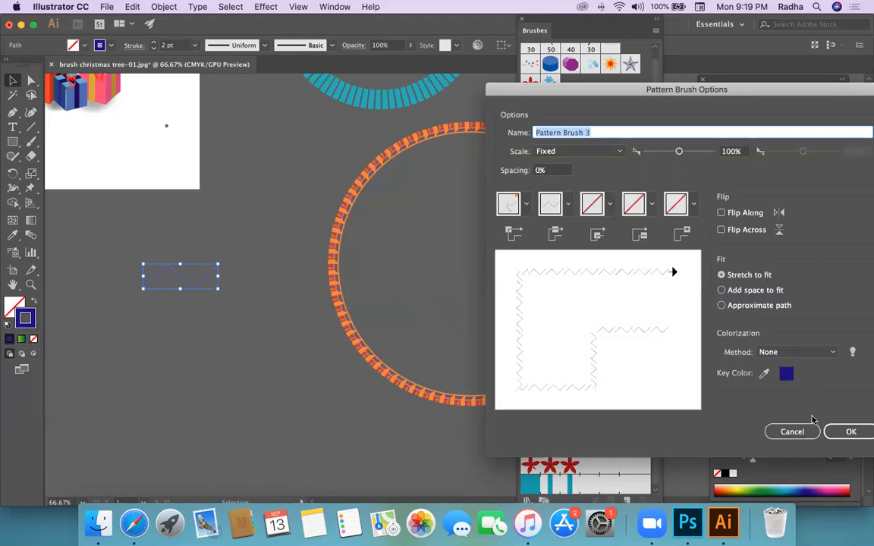
left_click(792, 432)
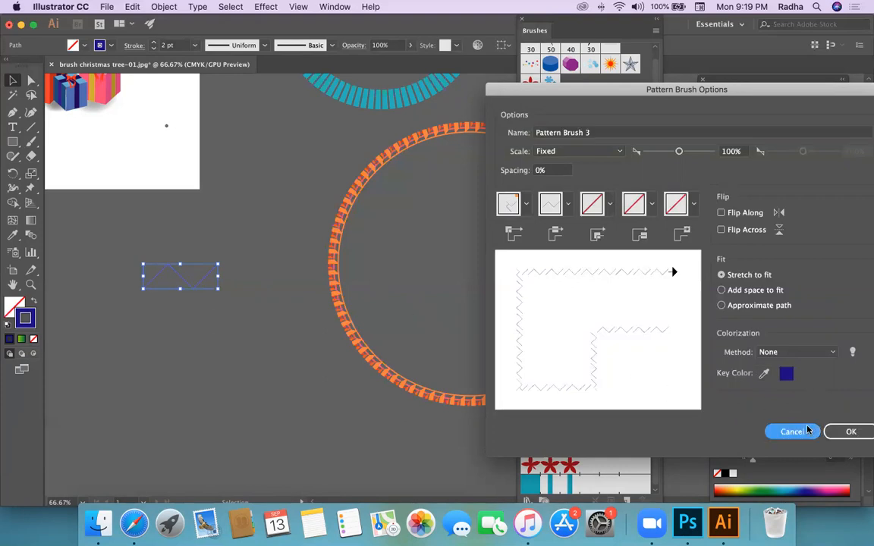
Step: Create a scatter brush from the selected zigzag path with the default options, and deselect the path
left_click(627, 500)
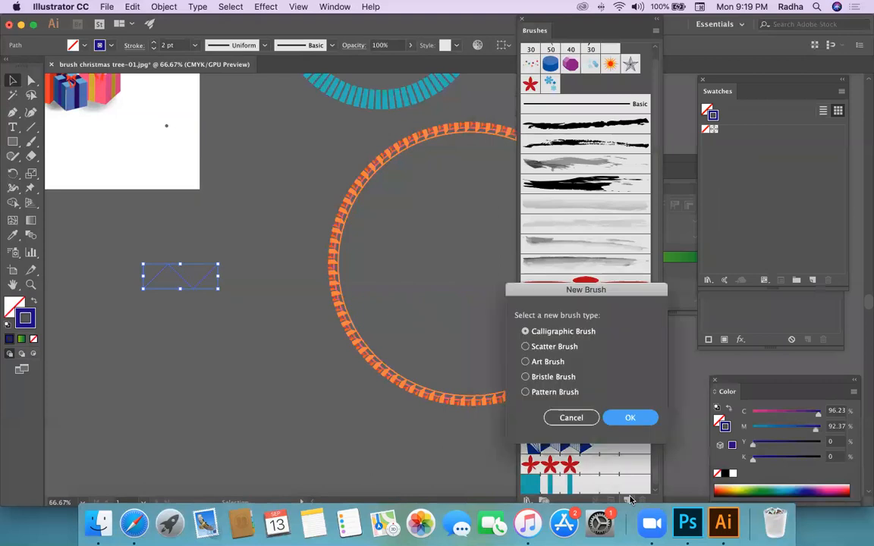
left_click(553, 350)
left_click(627, 417)
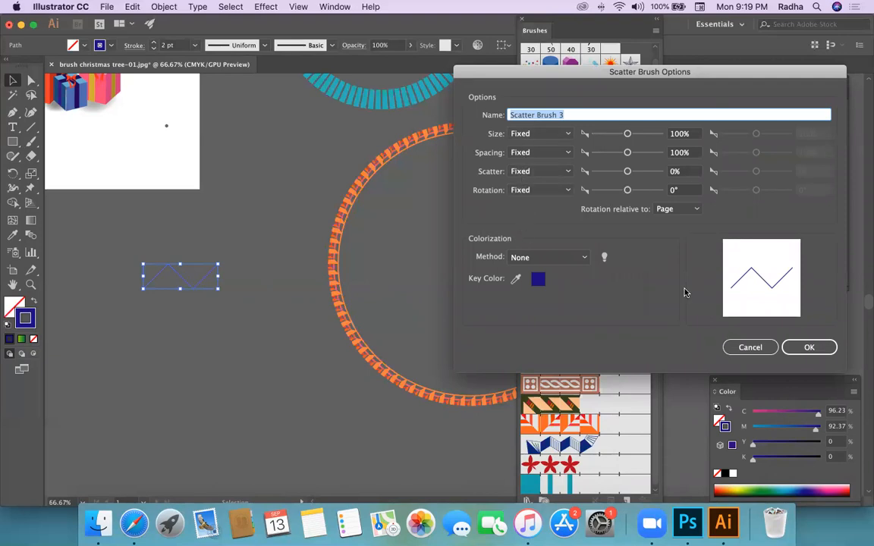
left_click(798, 346)
left_click(317, 179)
Step: Delete the leftmost anchor point of the zigzag path to leave a V shape
left_click(31, 80)
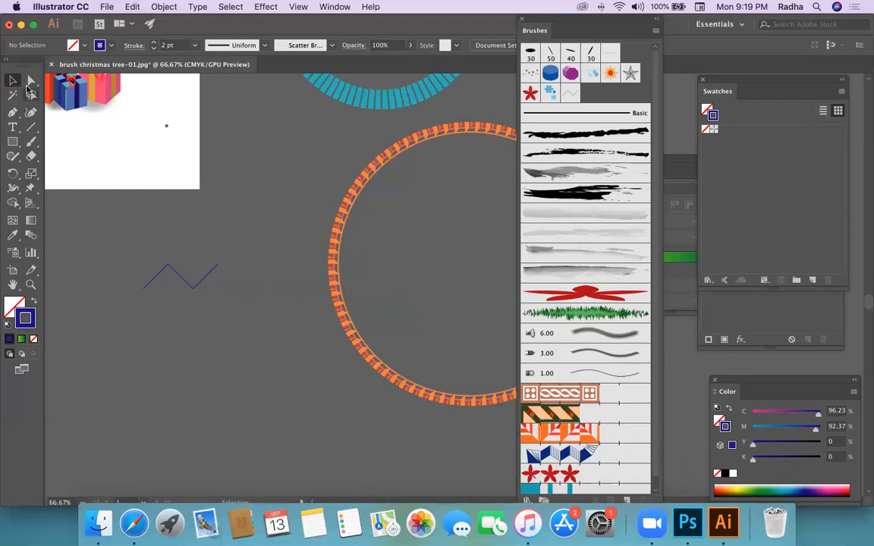
left_click(145, 291)
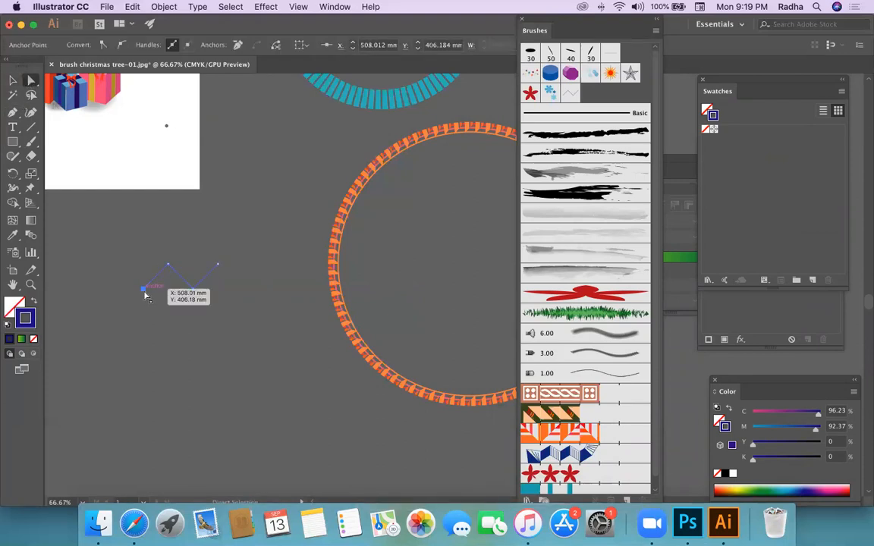
key("Delete")
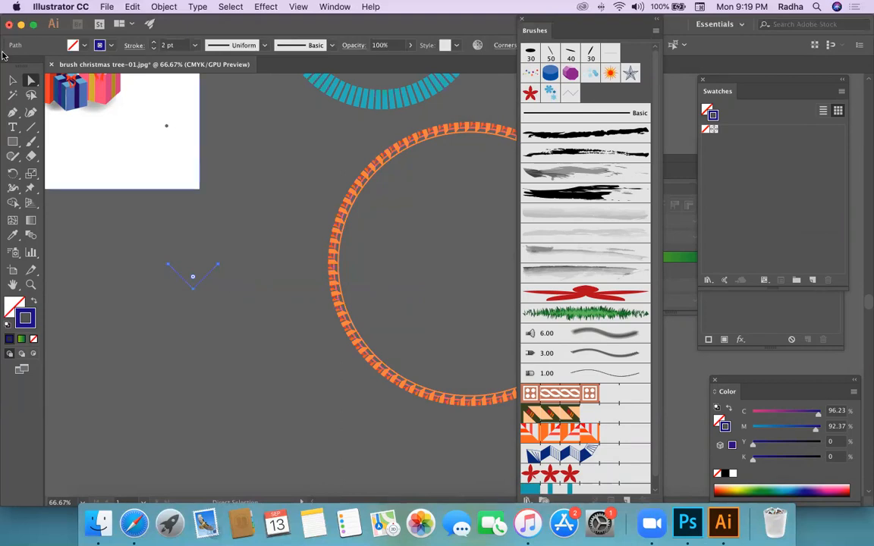
Step: Create a pattern brush from the whole V-shaped path with the default options, and deselect the path
left_click(11, 80)
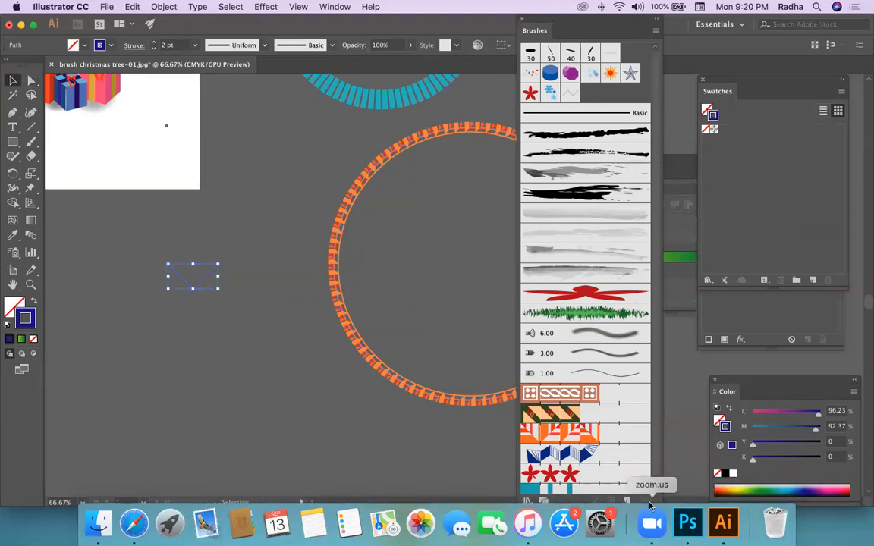
left_click(627, 501)
left_click(540, 392)
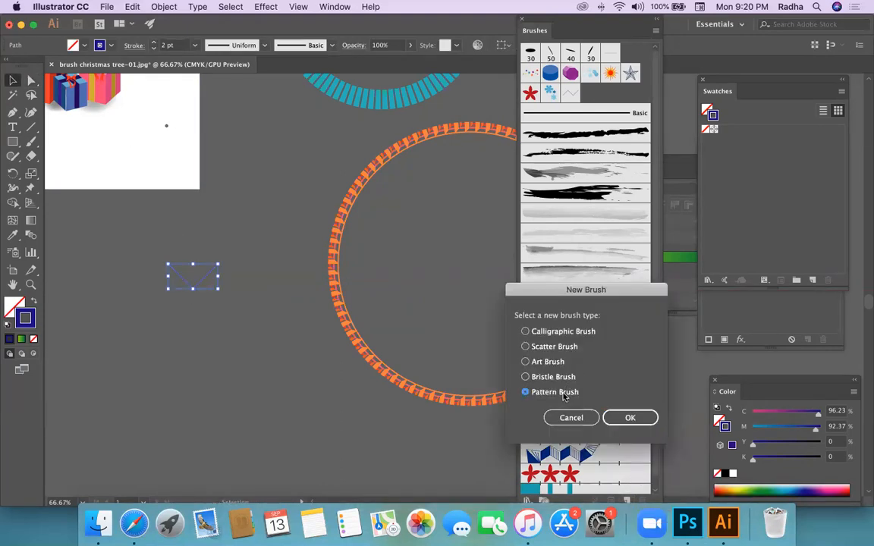
left_click(629, 418)
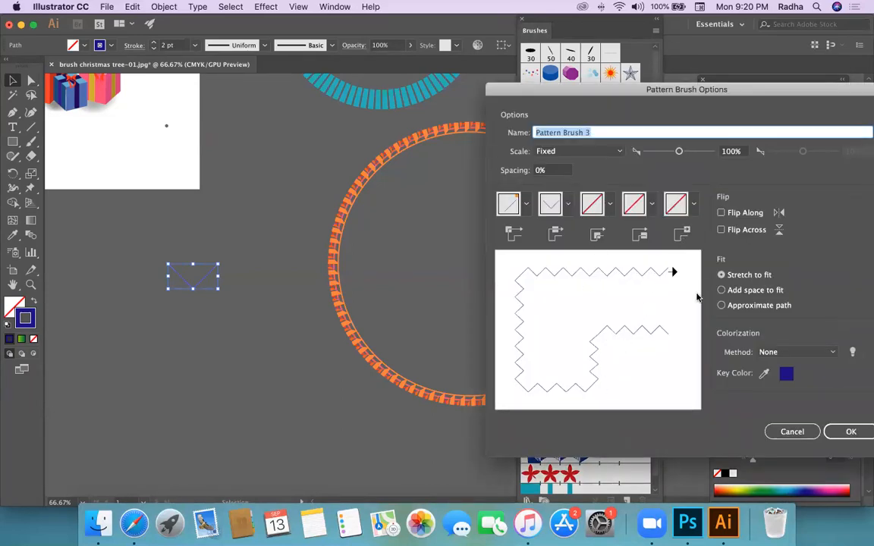
left_click(843, 430)
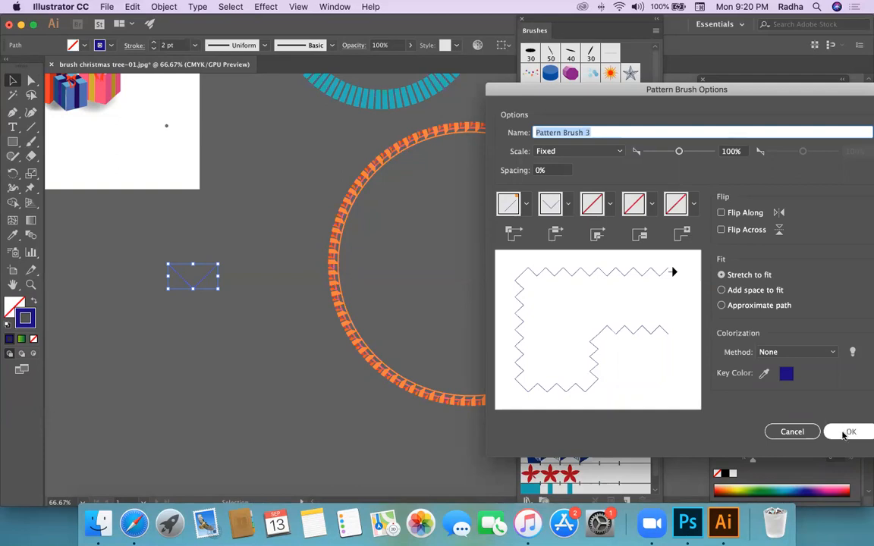
left_click(241, 370)
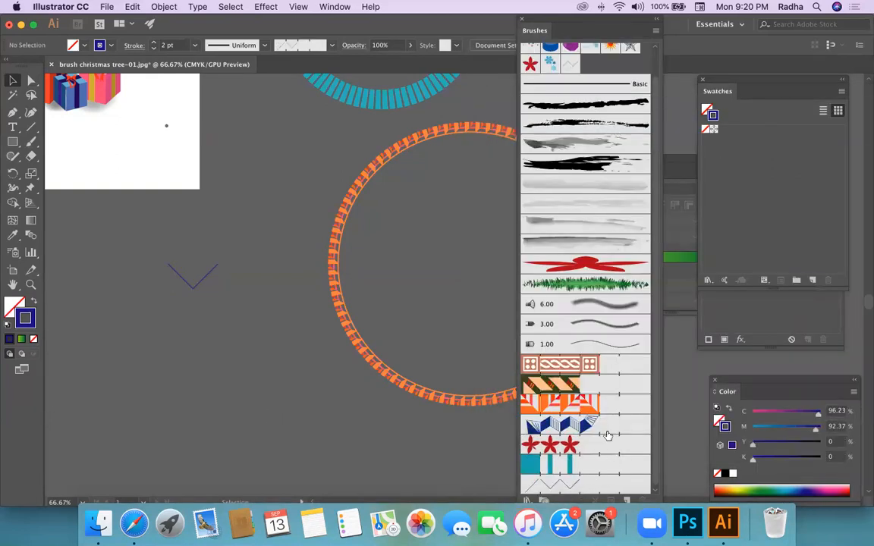
Step: Rotate the teal striped circle slightly about its centre with the Rotate tool, without applying any move
scroll(607, 435, "down", 1)
scroll(387, 347, "up", 6)
scroll(386, 347, "right", 3)
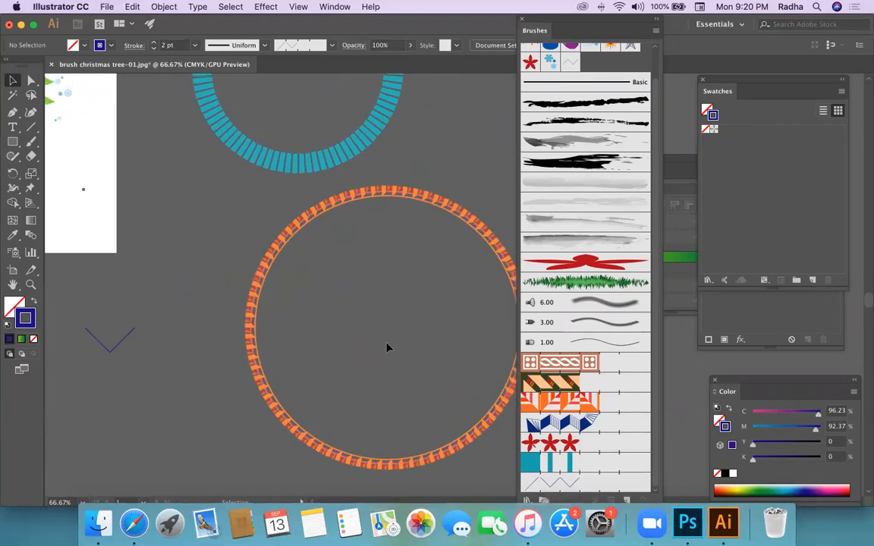
left_click(343, 292)
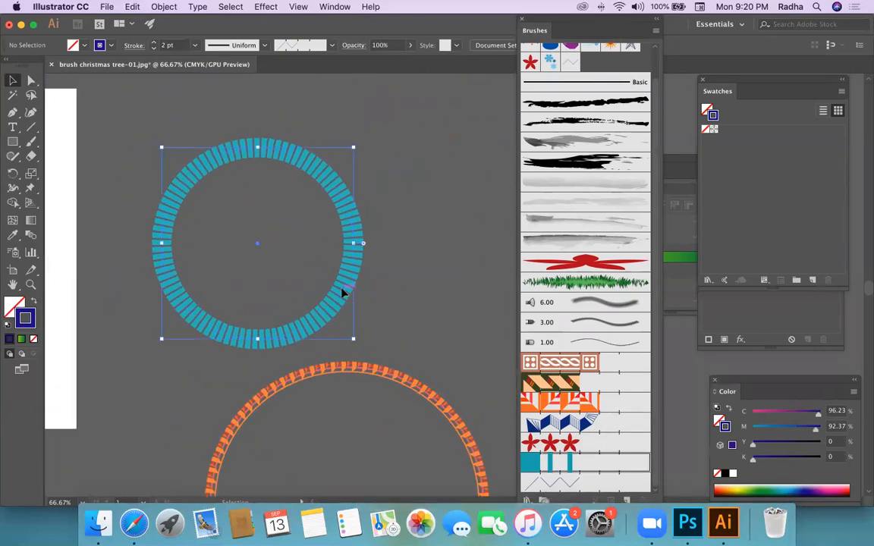
left_click(12, 173)
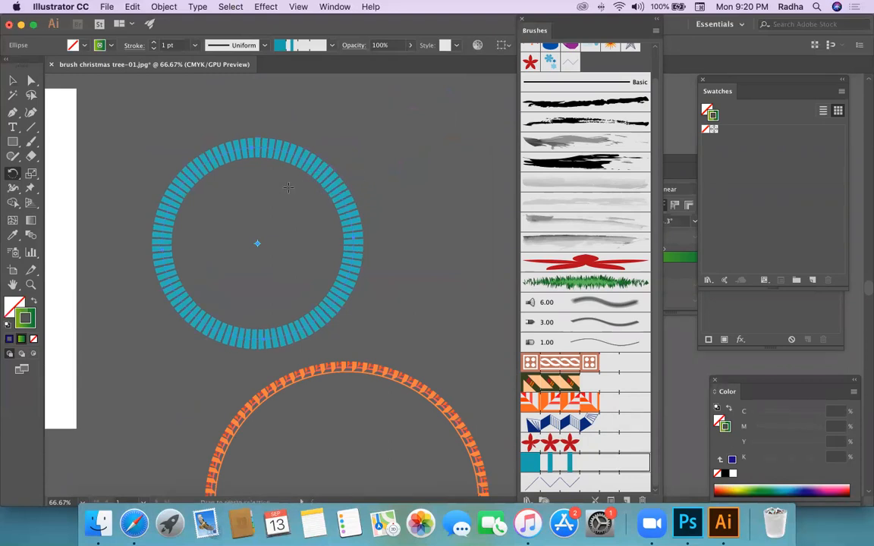
left_click(12, 80)
left_click(312, 106)
left_click(308, 171)
left_click(12, 172)
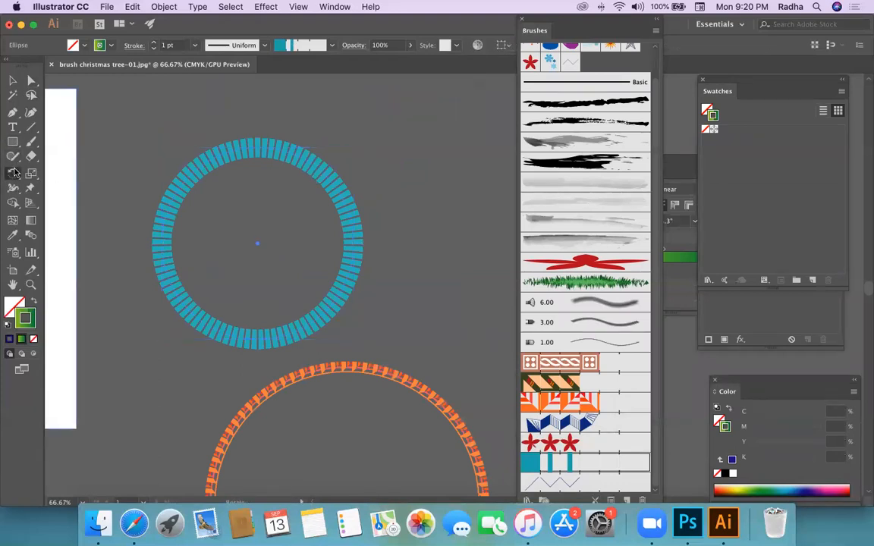
left_click_drag(319, 169, 285, 205)
double_click(12, 81)
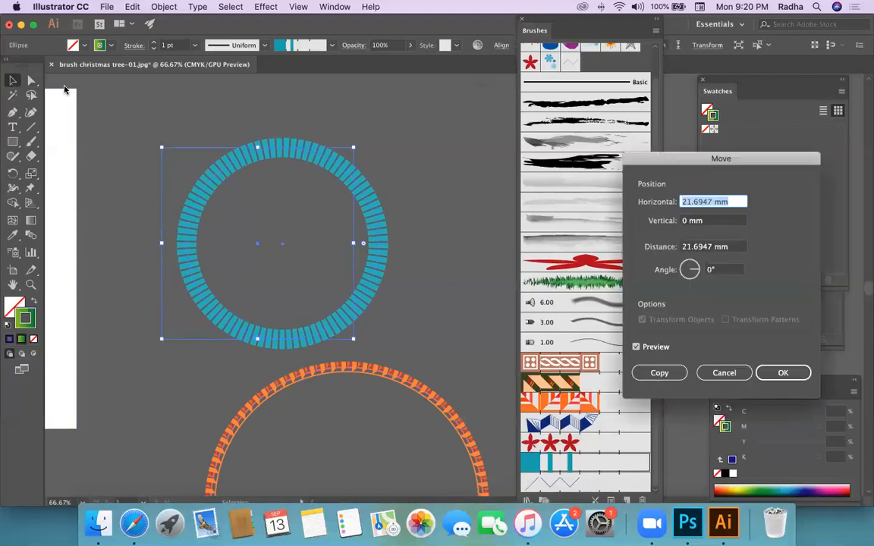
left_click(724, 372)
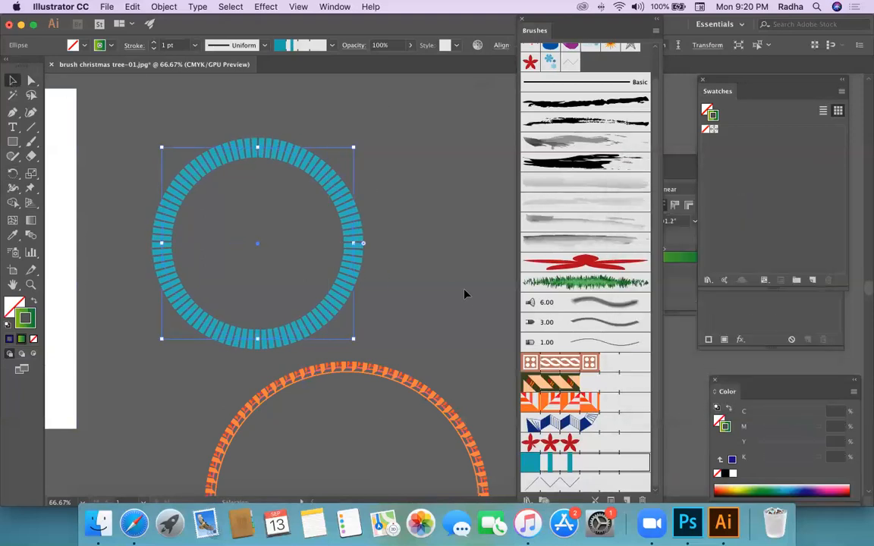
Step: Try to rotate the teal striped circle further about its centre, and undo the rotation
key("r")
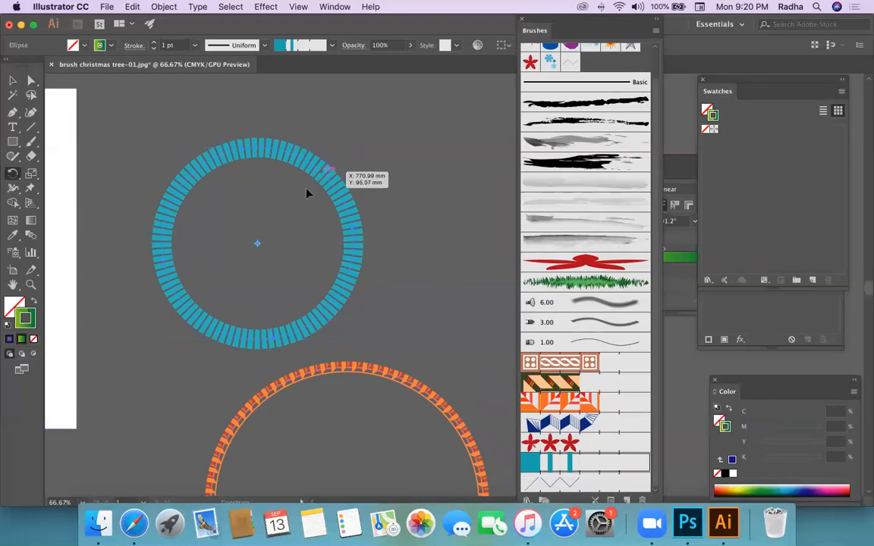
left_click(13, 79)
left_click(421, 145)
left_click(343, 228)
left_click_drag(359, 238, 302, 238)
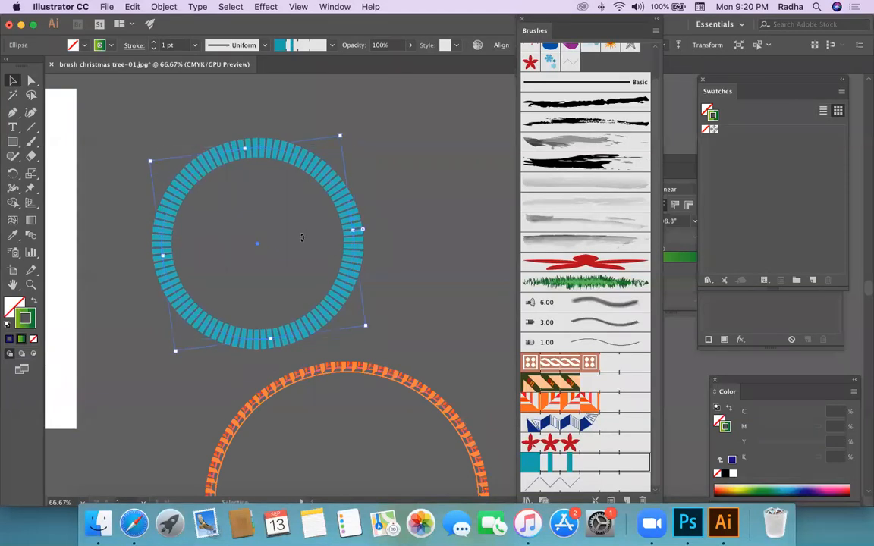
key("super+z")
Step: Try rotating the teal circle by its bounding box corner and with the Rotate tool, undoing each attempt
left_click(398, 202)
left_click(354, 211)
left_click_drag(354, 147, 333, 173)
key("super+z")
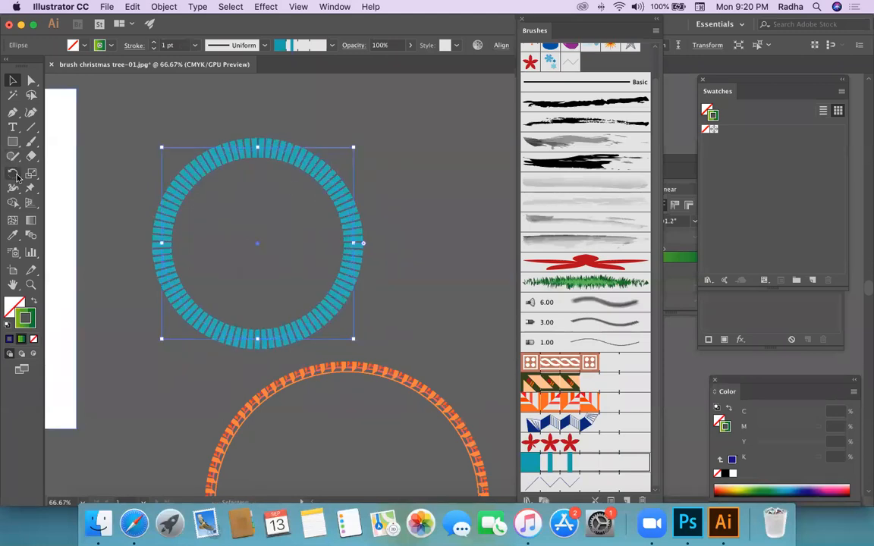
key("r")
left_click_drag(315, 165, 269, 225)
key("super+z")
Step: Change the teal striped circle's stroke from the gradient to the solid dark blue colour
key("v")
left_click(216, 114)
left_click(175, 206)
left_click(11, 339)
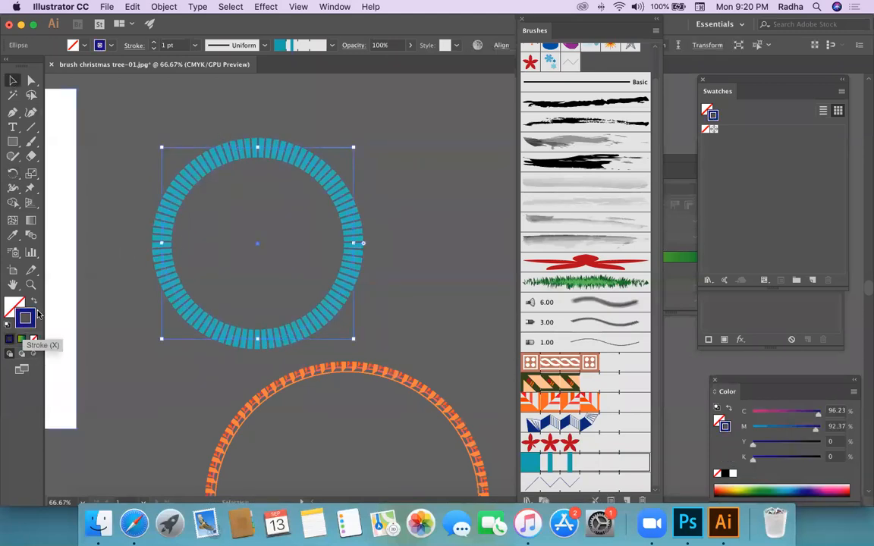
Step: Try turning the circle with the solid stroke by its upper-right corner handle, and undo it
left_click(202, 155)
left_click_drag(355, 146, 303, 196)
key("super+z")
Step: Duplicate the teal circle so the copy partly overlaps it, and apply the zigzag scatter brush to the copy
left_click(366, 161)
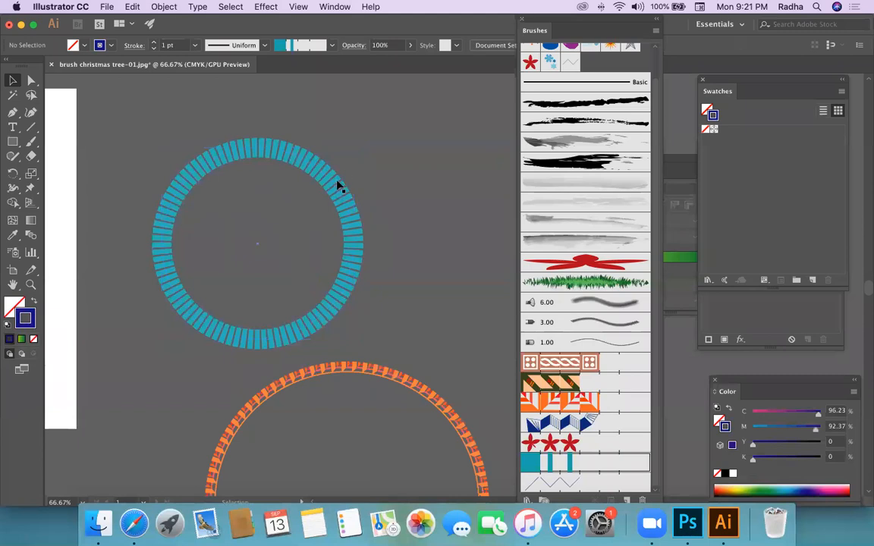
left_click(495, 169)
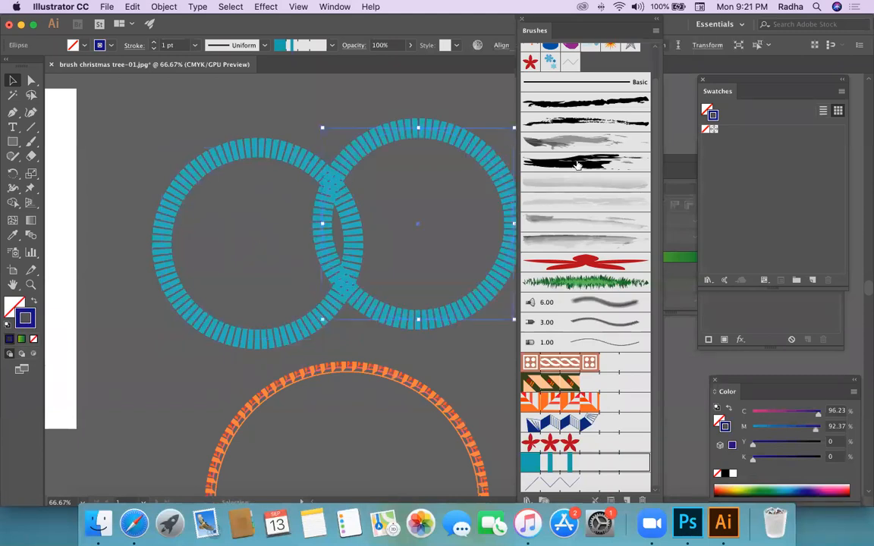
left_click(570, 65)
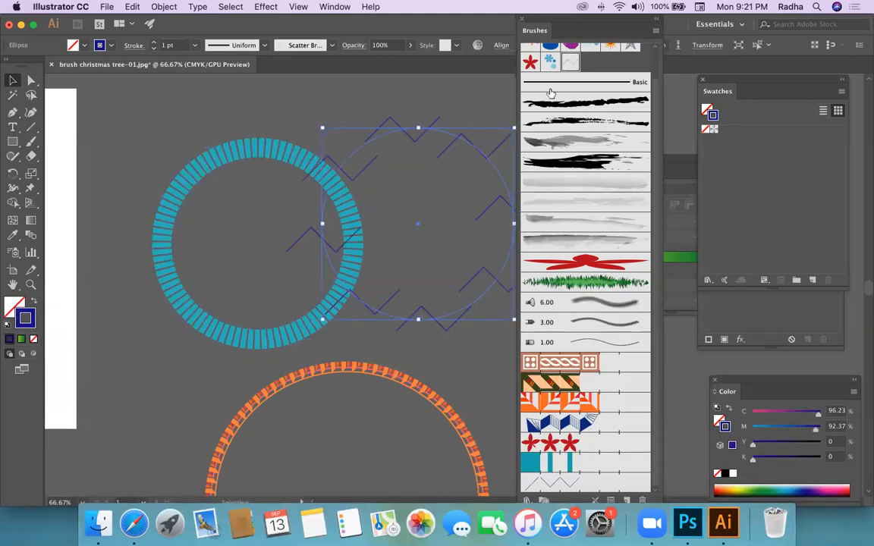
left_click_drag(457, 140, 383, 178)
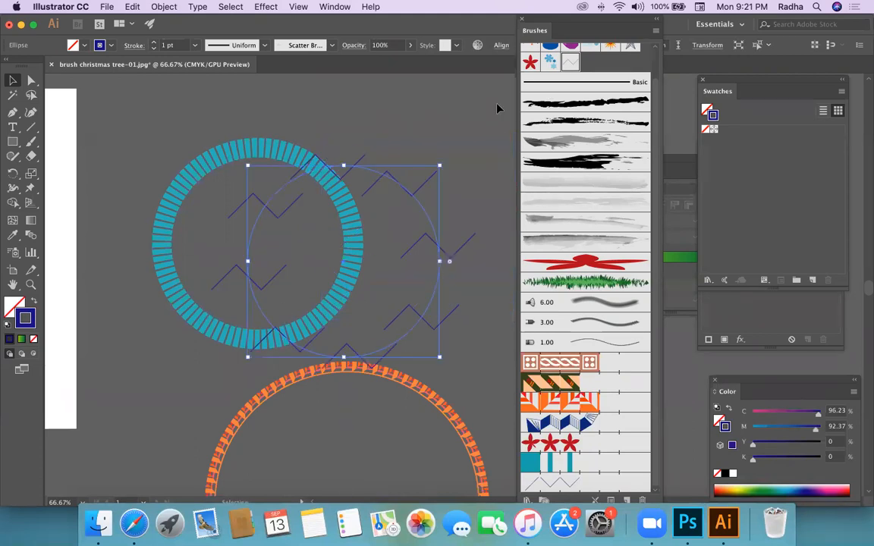
Step: Try the zigzag scatter brush with rotation relative to Path, 40% size and 25% spacing, and discard the changes
double_click(572, 66)
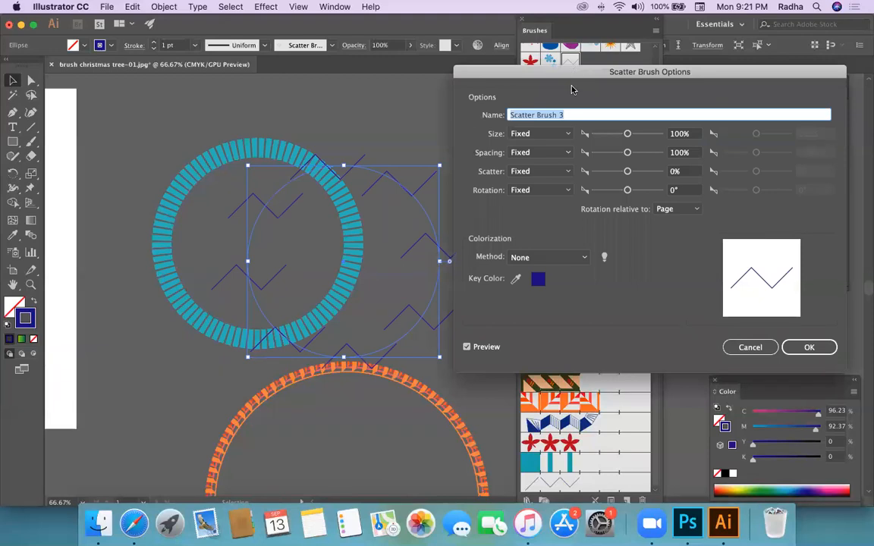
left_click_drag(541, 77, 614, 78)
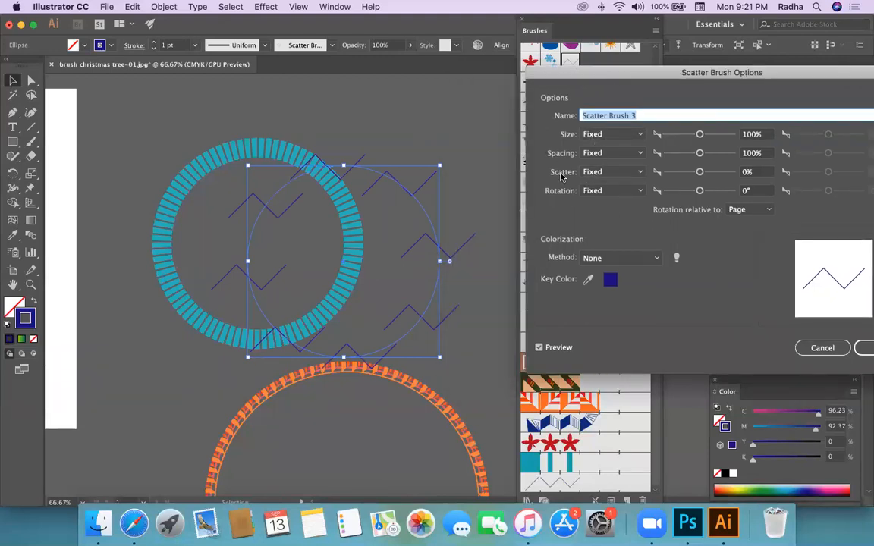
left_click(750, 209)
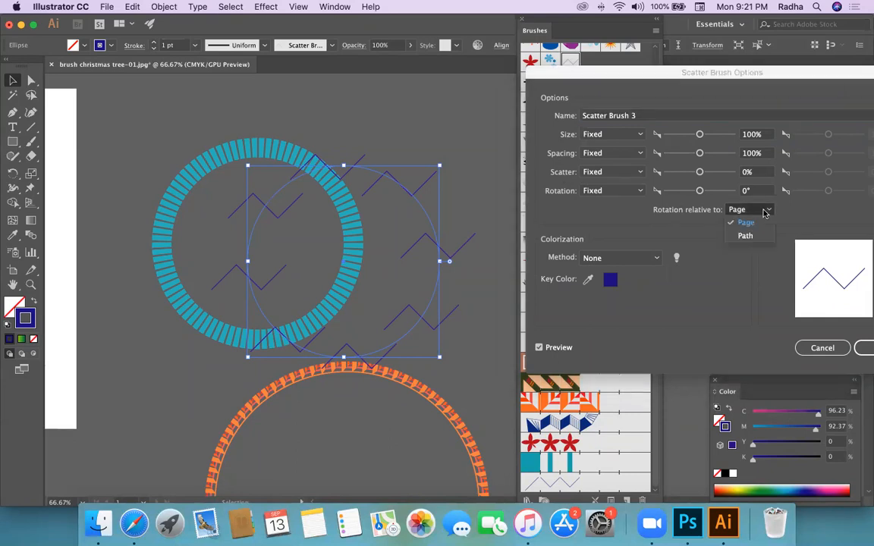
left_click(742, 230)
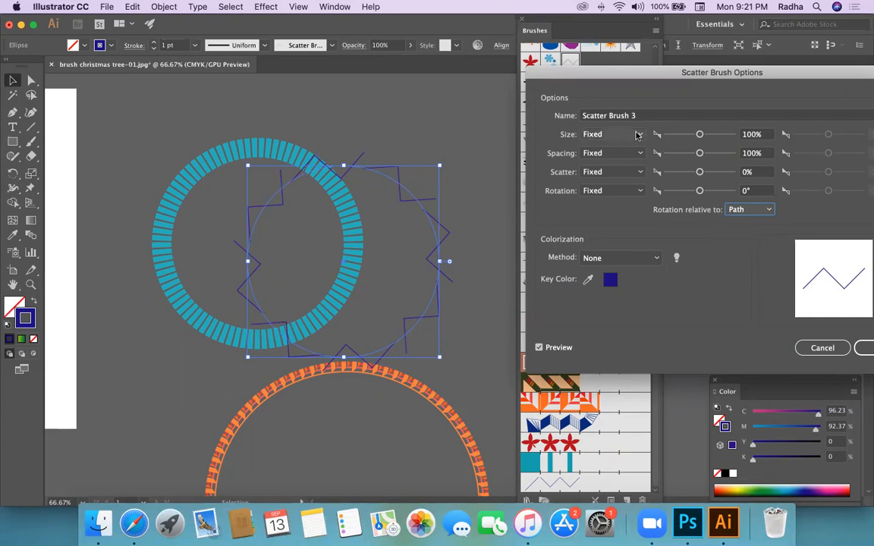
left_click_drag(700, 134, 678, 139)
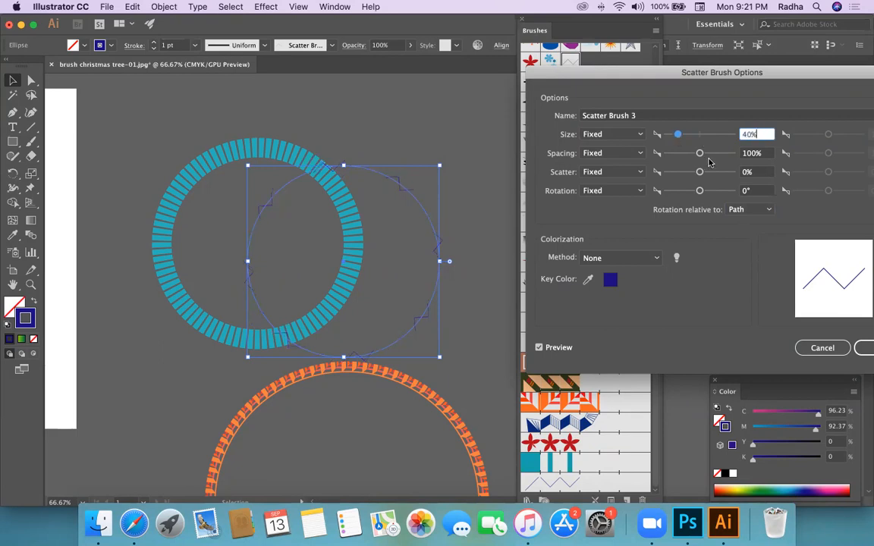
left_click_drag(700, 154, 672, 154)
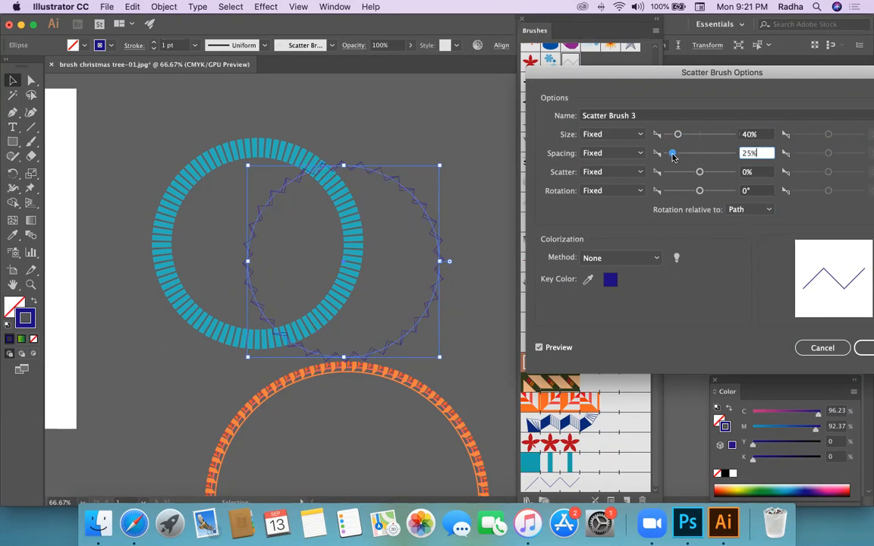
left_click_drag(673, 153, 677, 154)
left_click(827, 351)
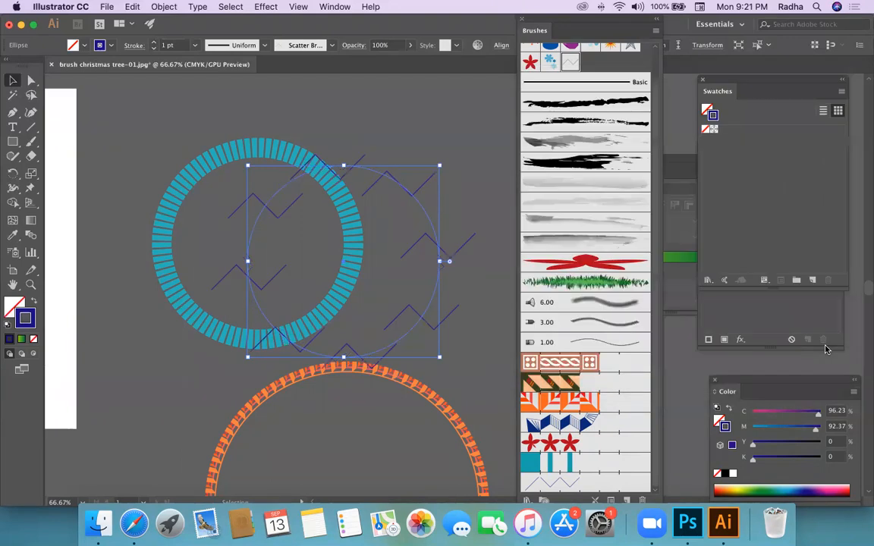
Step: Apply the zigzag pattern brush to the selected circle, set the brush's scale to 39%, and update the existing strokes
left_click(570, 483)
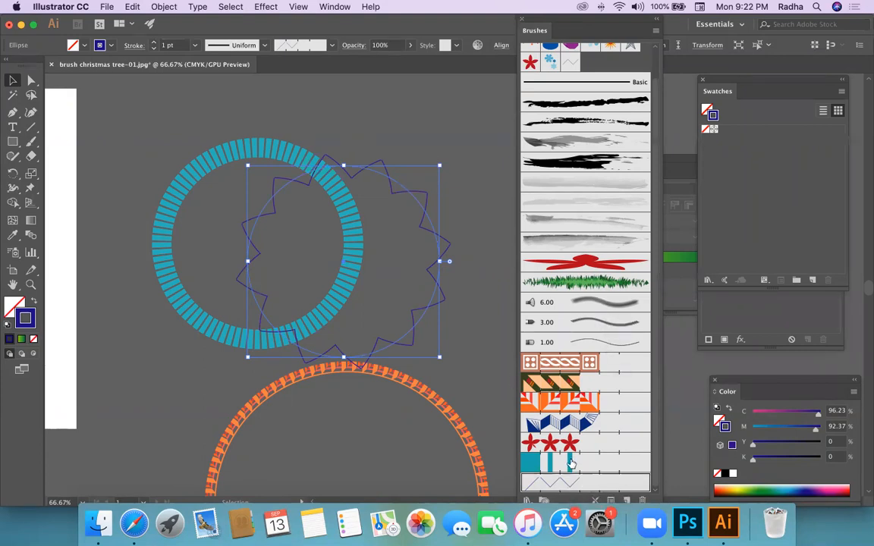
double_click(568, 485)
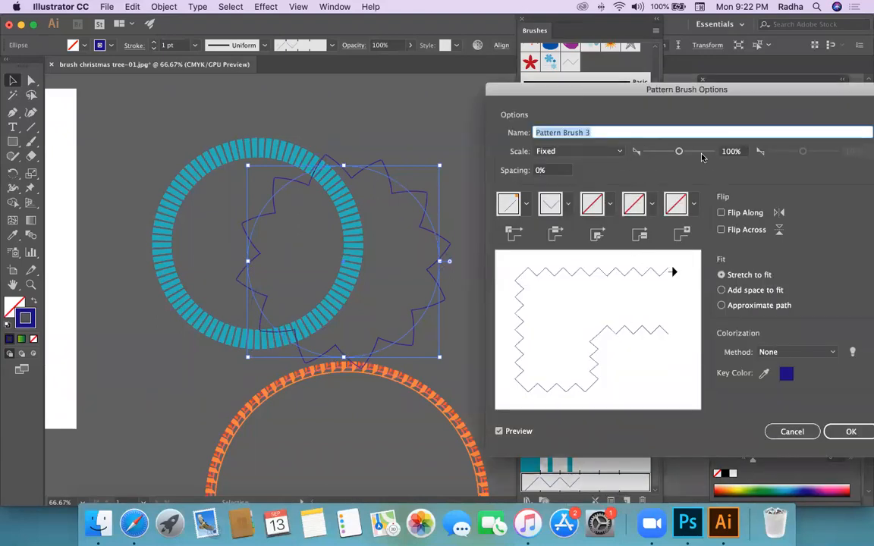
left_click_drag(679, 153, 659, 153)
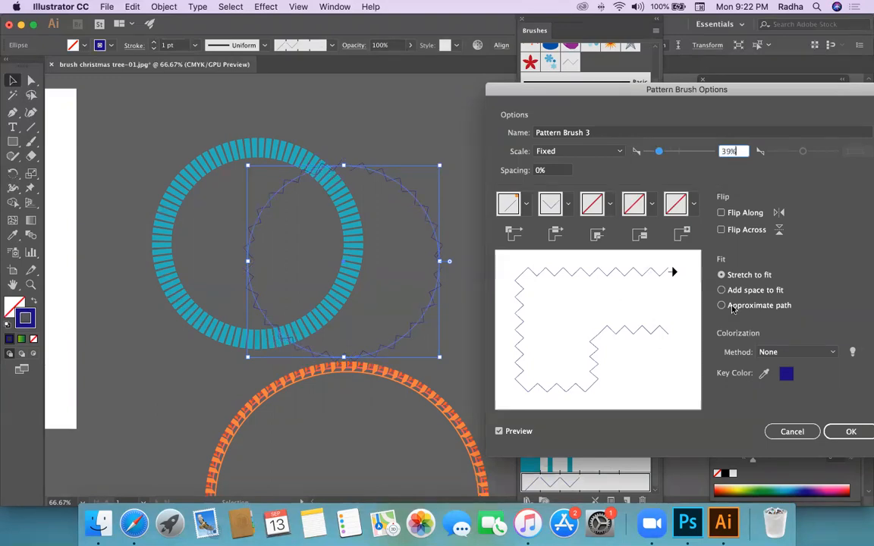
left_click(835, 437)
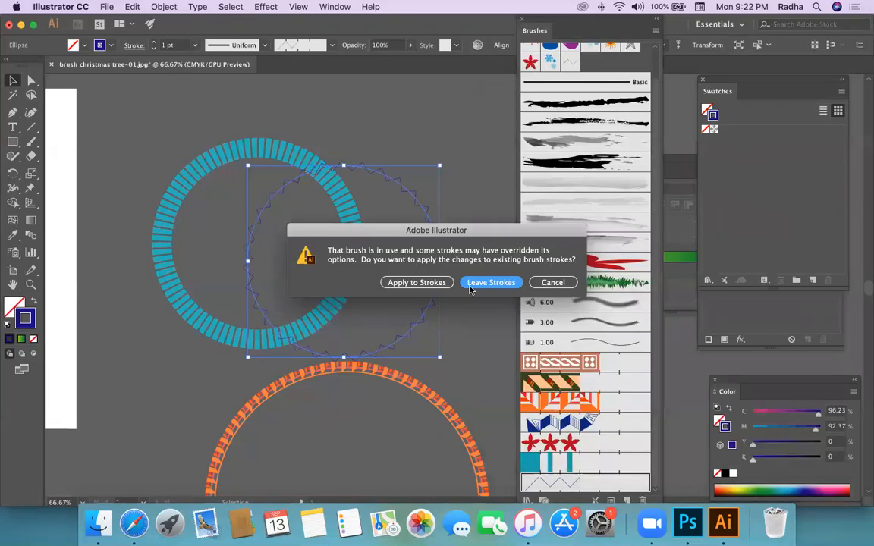
left_click(417, 283)
left_click(510, 307)
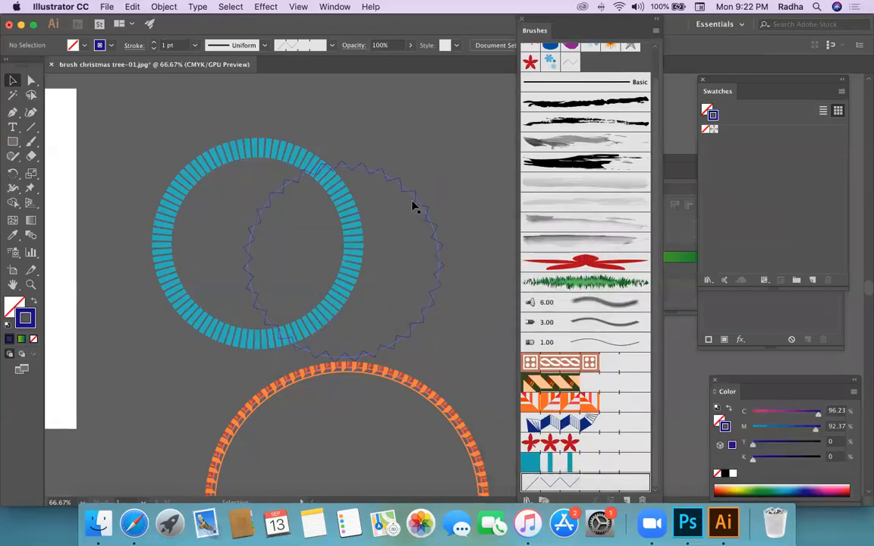
Step: Shrink the zigzag circle and place it inside the teal striped ring, sized close to the ring's inner edge
left_click(430, 193)
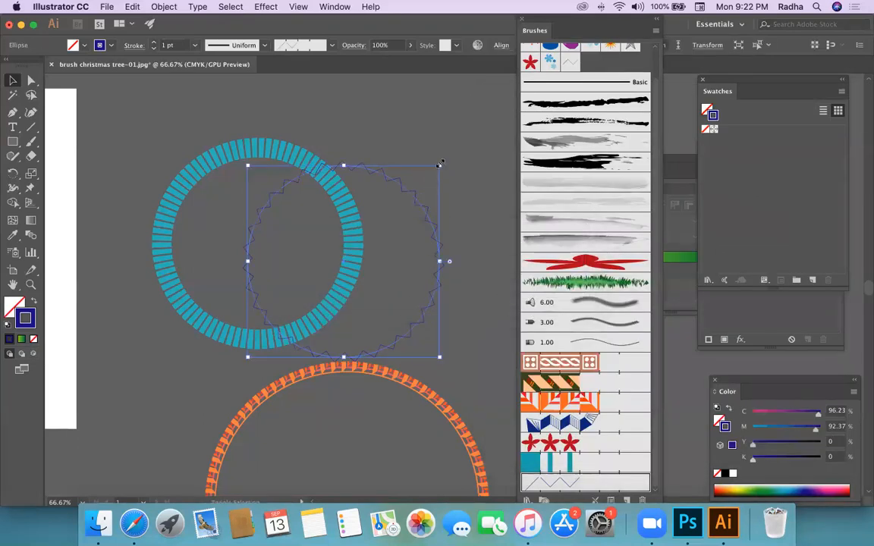
mouse_move(440, 163)
left_mouse_down()
mouse_move(405, 200)
mouse_move(310, 192)
left_mouse_up()
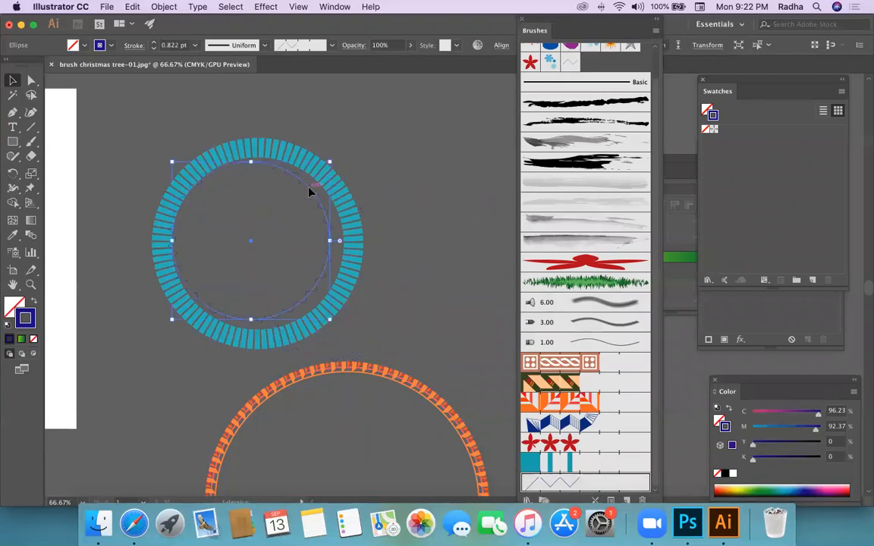
left_click_drag(329, 318, 357, 330)
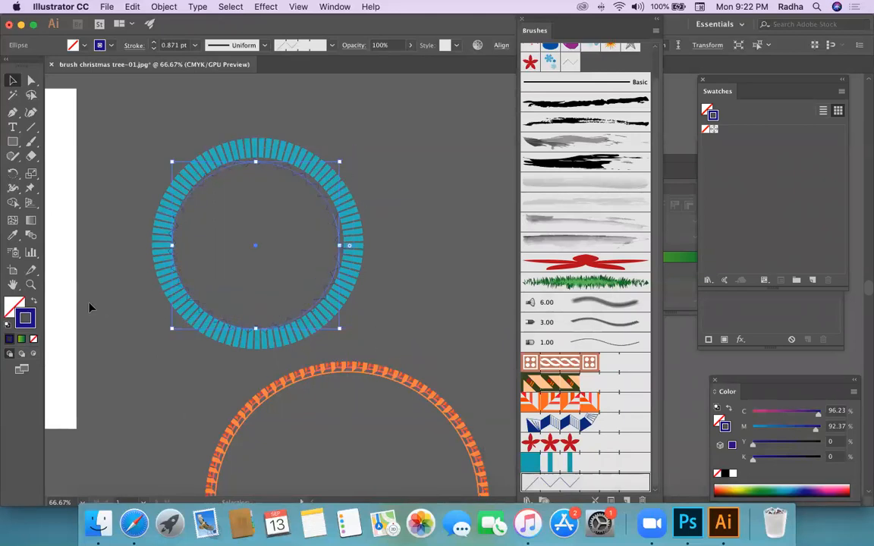
Step: Nudge the zigzag circle up and to the right to centre it in the teal ring, and shrink it slightly about its centre
key("Up")
key("Up")
key("Up")
key("Up")
key("Right")
key("Right")
key("Right")
key("Right")
key("Right")
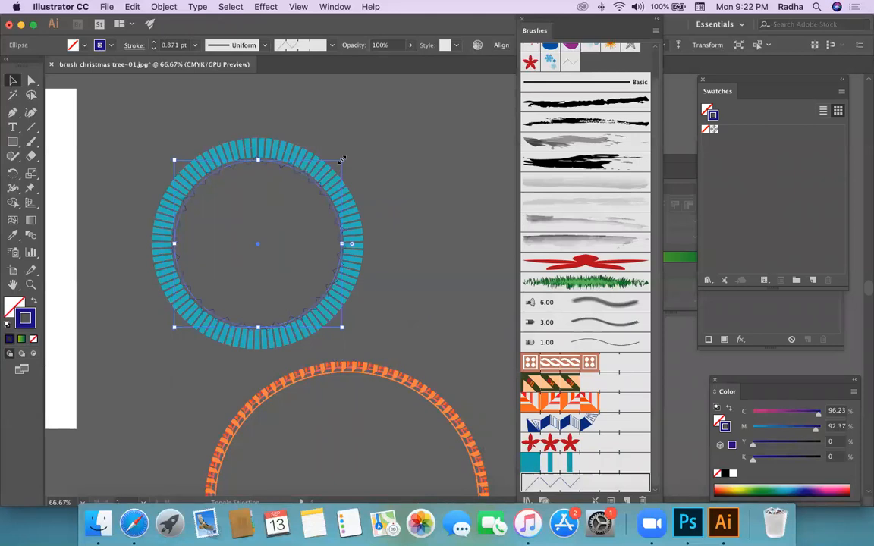
left_click_drag(342, 158, 338, 161)
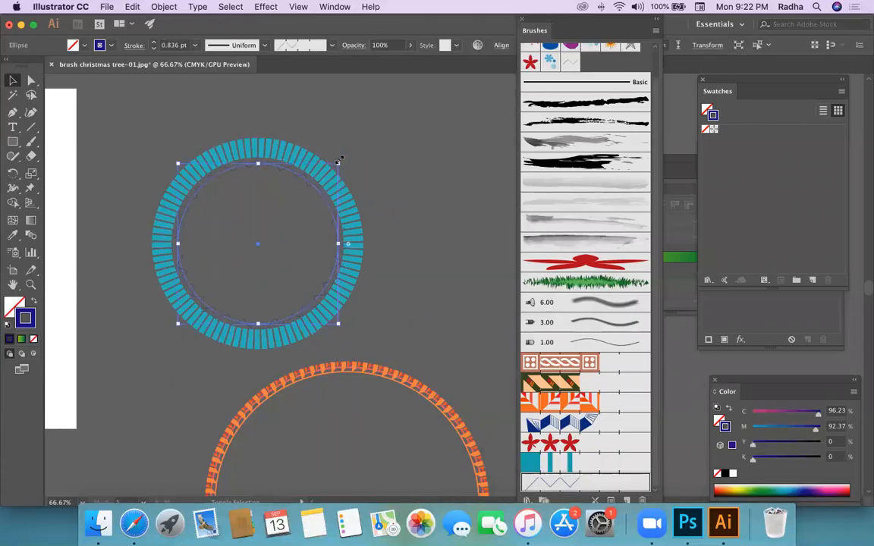
Step: Set the stroke weight of the zigzag circle to 4 pt
left_click(153, 42)
left_click(153, 42)
left_click(153, 42)
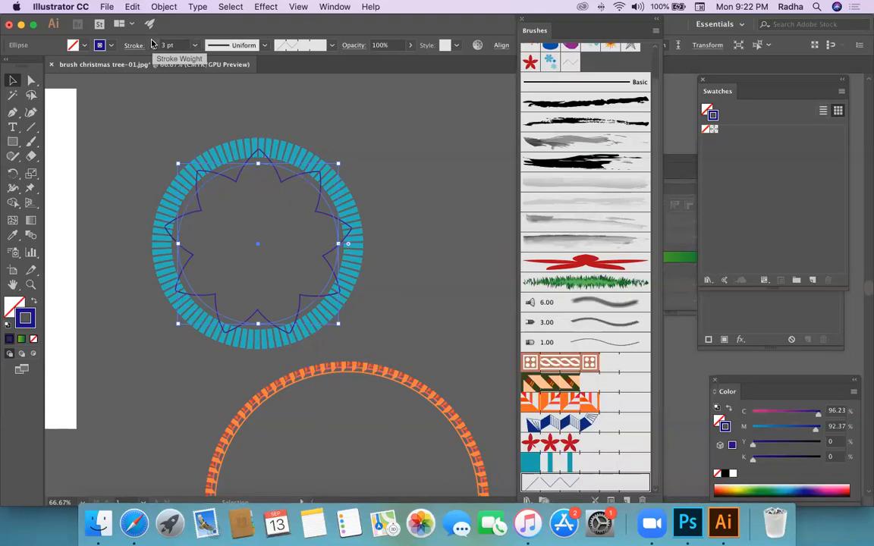
left_click(153, 42)
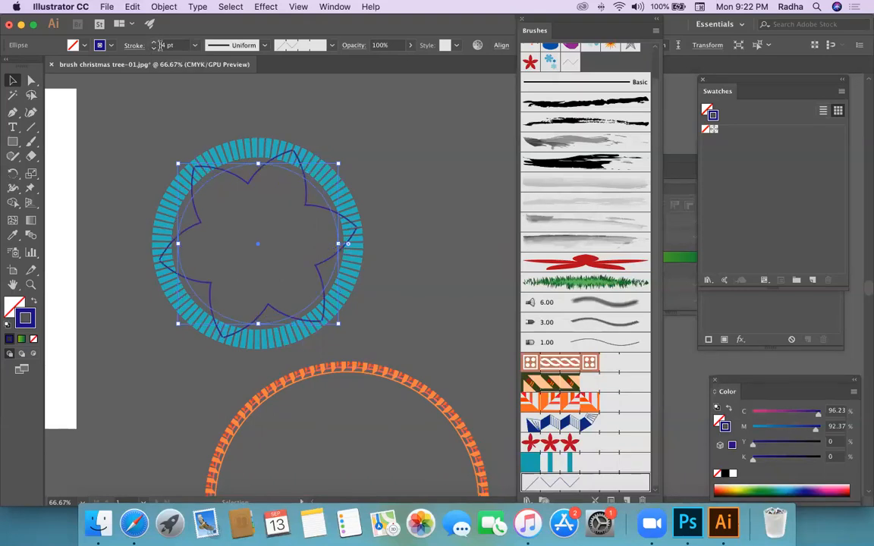
Step: Reduce the zigzag pattern brush's scale to 19% and apply the change to the existing strokes
double_click(568, 483)
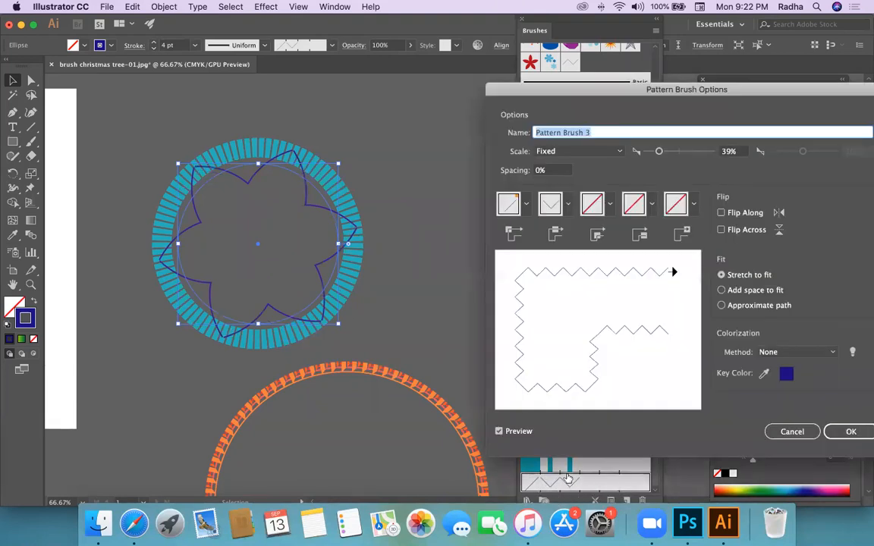
left_click_drag(658, 152, 652, 151)
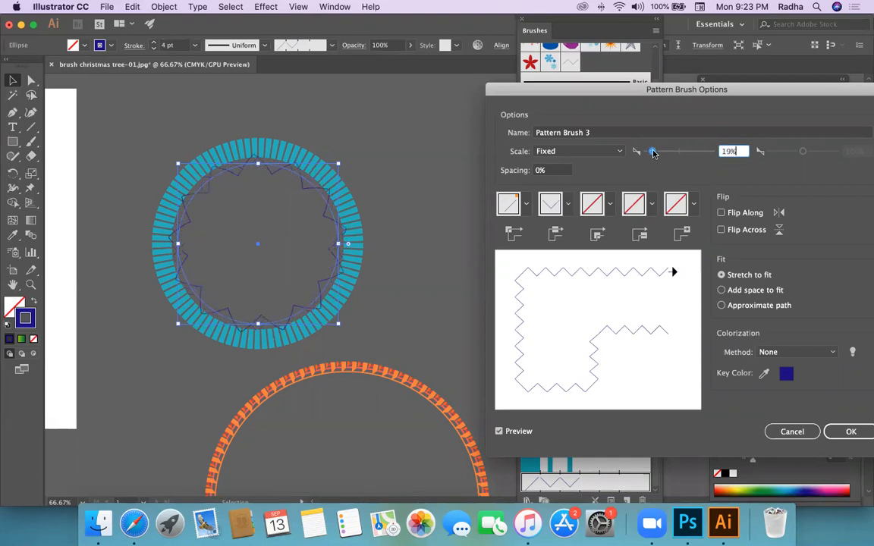
left_click(842, 438)
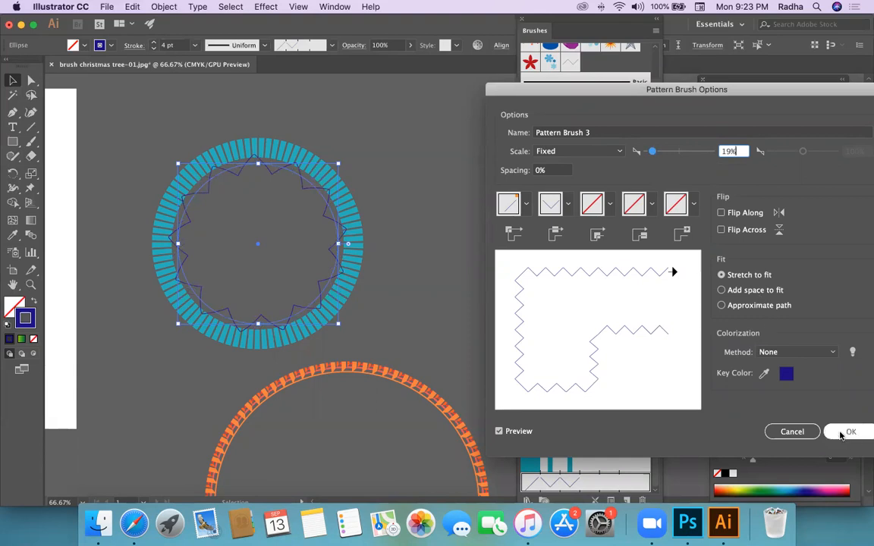
left_click(429, 285)
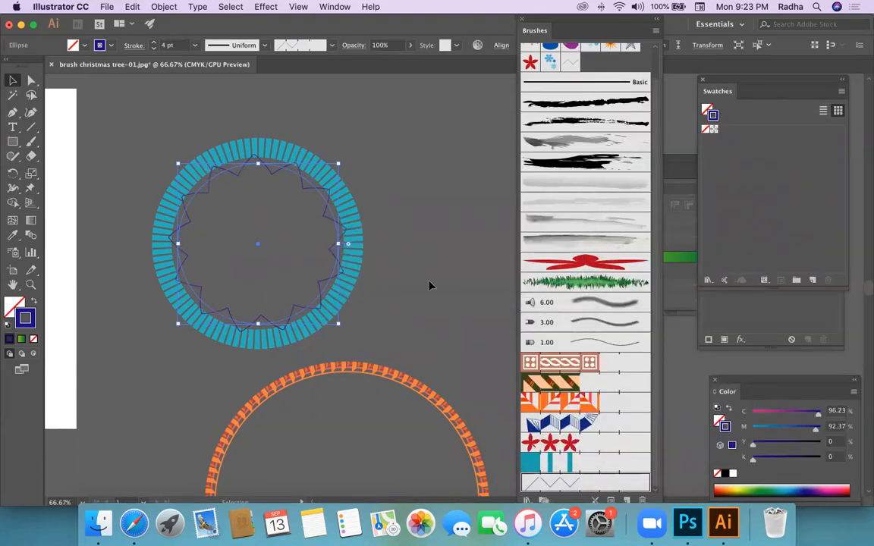
left_click(425, 261)
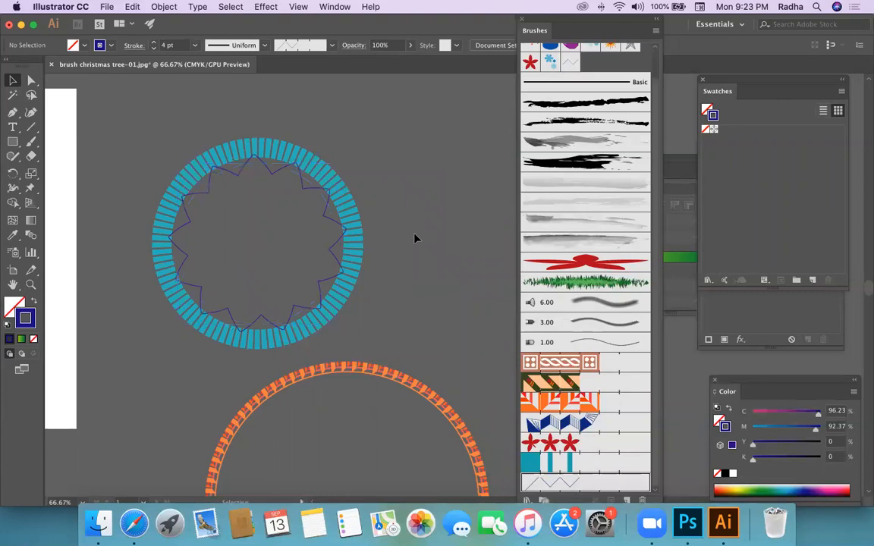
Step: Duplicate the zigzag circle to the right of the teal ring and give the copy the Basic brush stroke
left_click(300, 181)
left_click_drag(300, 181, 471, 204)
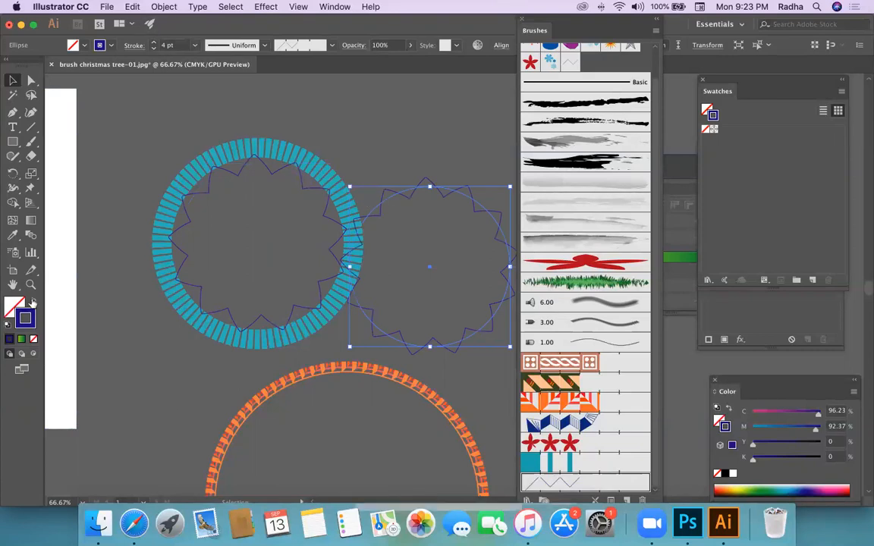
scroll(581, 113, "up", 1)
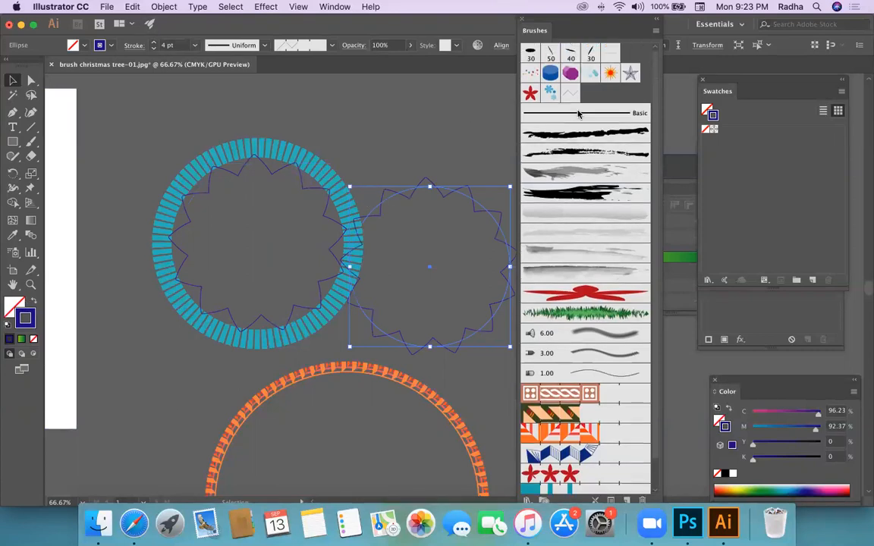
left_click(593, 112)
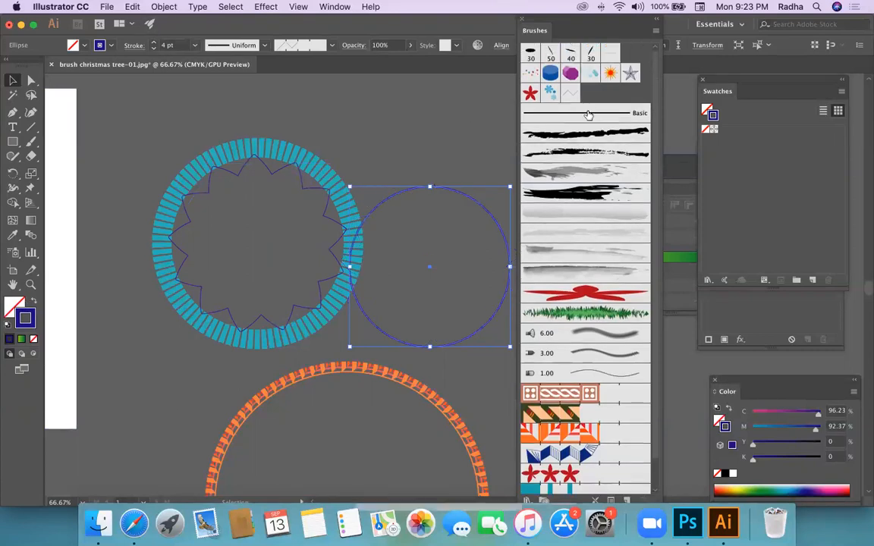
Step: Move the plain circle inside the zigzag ring and shrink it to sit just within the zigzag's inner points
left_click(410, 193)
left_click_drag(405, 192, 242, 171)
left_click_drag(348, 330, 333, 313)
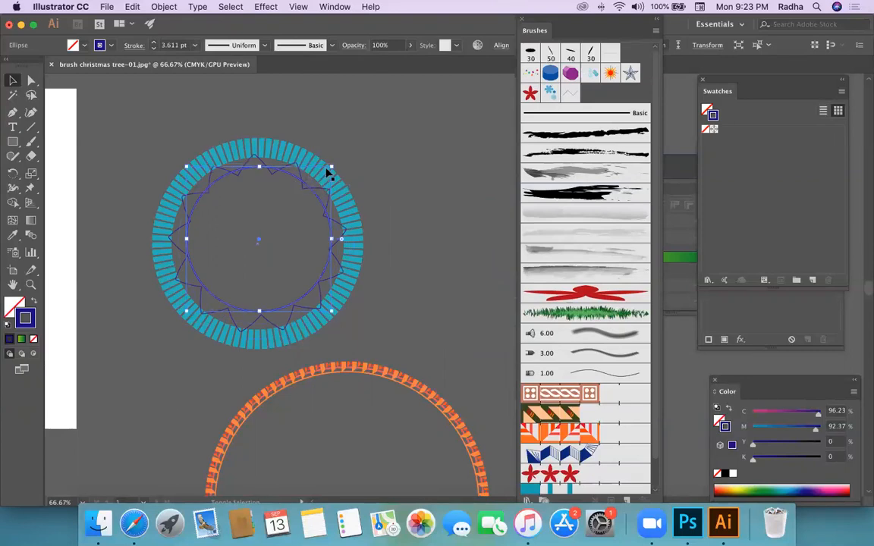
left_click_drag(330, 166, 326, 172)
left_click(372, 180)
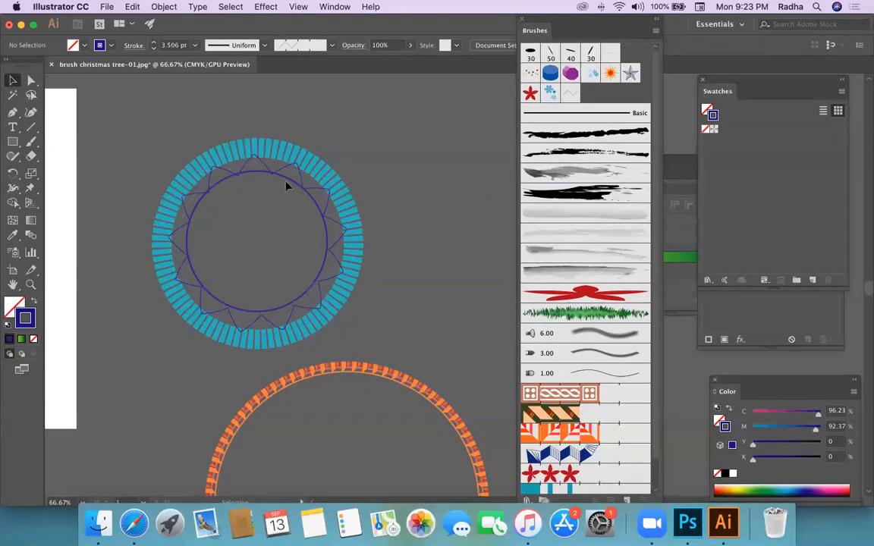
left_click(289, 185)
left_click_drag(326, 172, 324, 173)
left_click(362, 172)
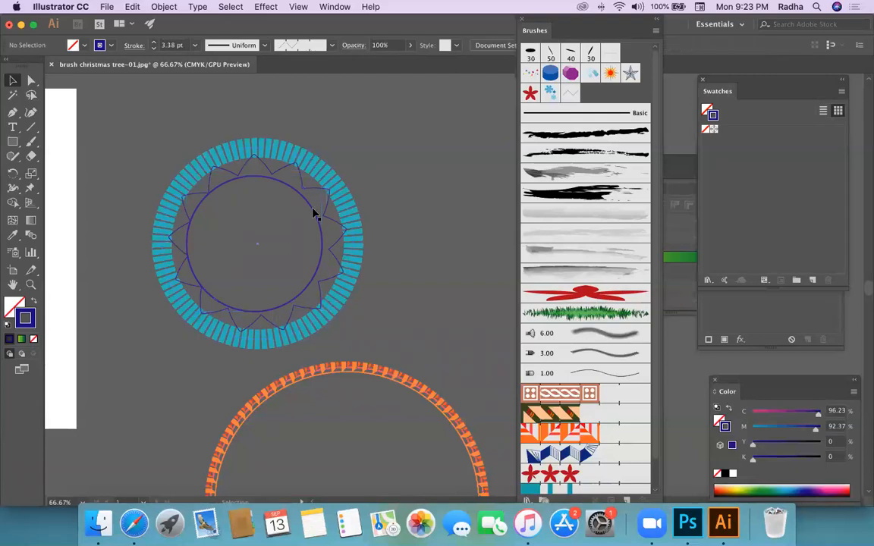
Step: Select the teal ring, zigzag circle and plain circle together and align them on a common centre
left_click(312, 212)
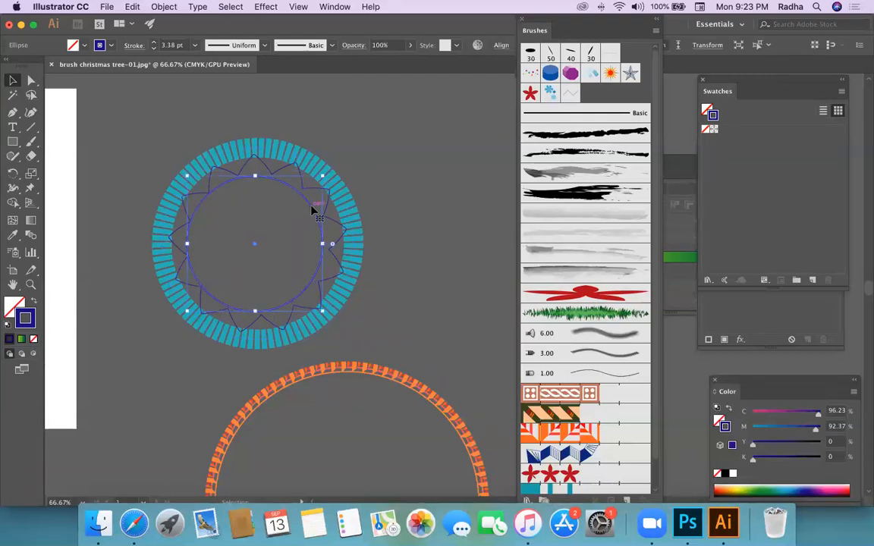
left_click(287, 258)
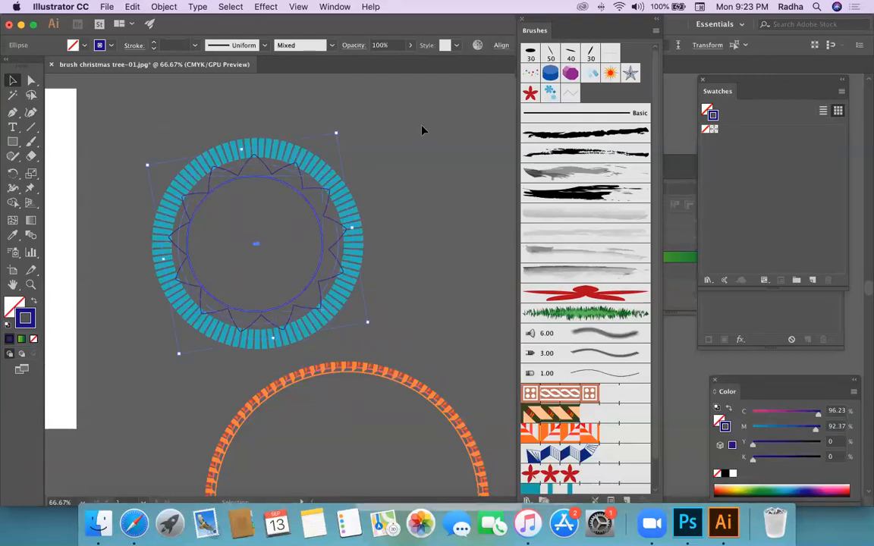
left_click(502, 46)
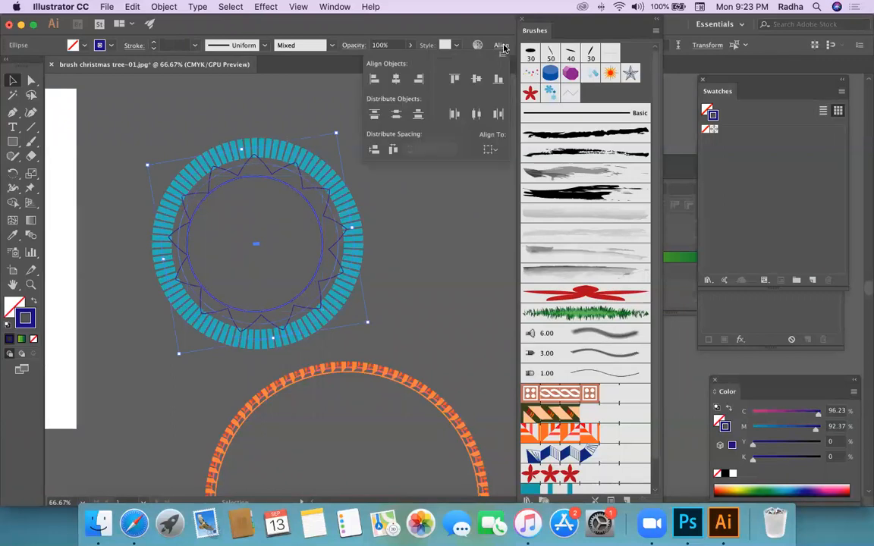
left_click(489, 150)
left_click(489, 162)
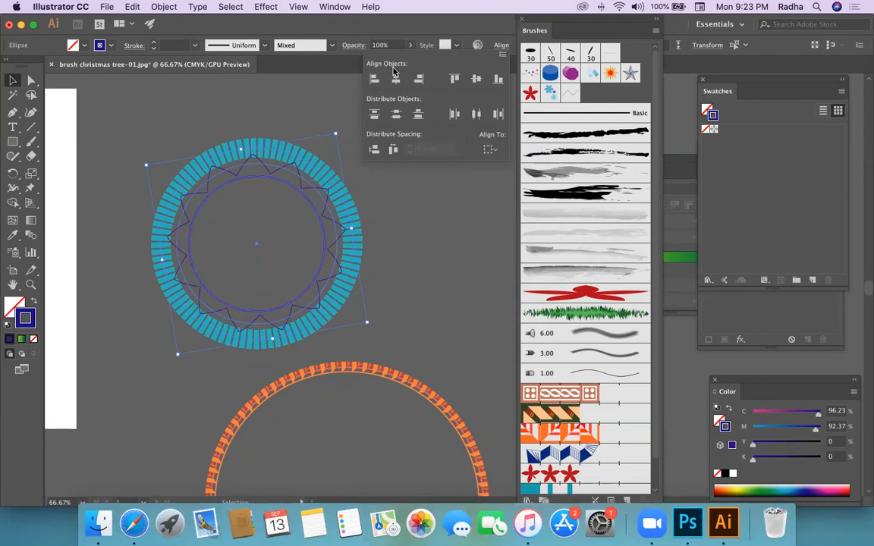
left_click(455, 273)
left_click(177, 119)
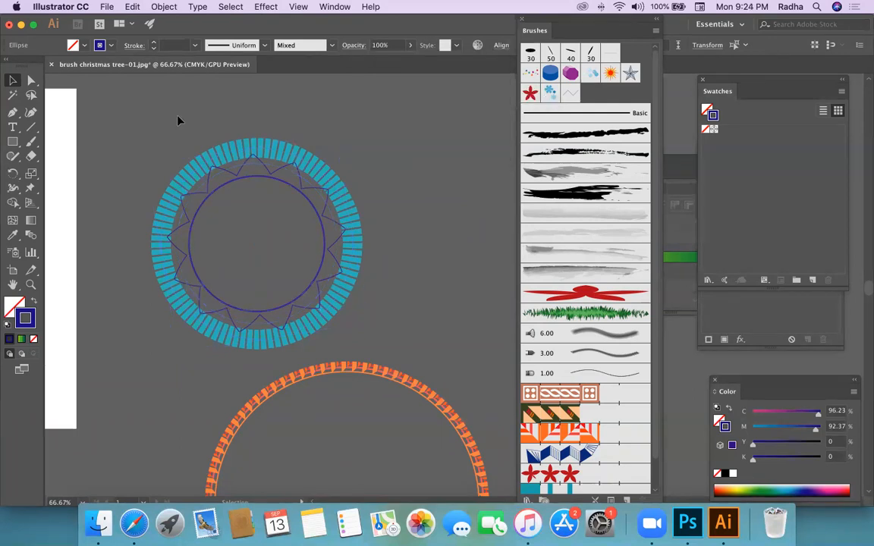
Step: Change the inner plain circle's stroke colour to yellow EDE60A
left_click(301, 192)
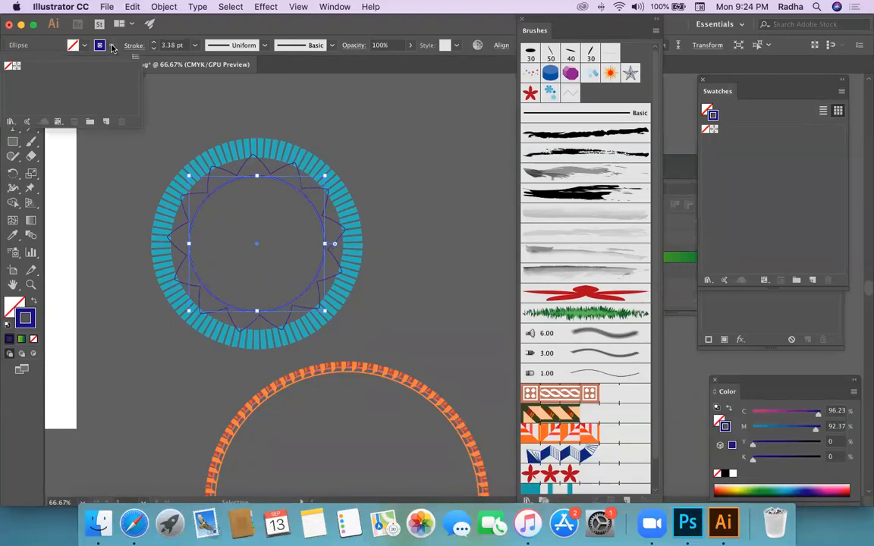
double_click(32, 324)
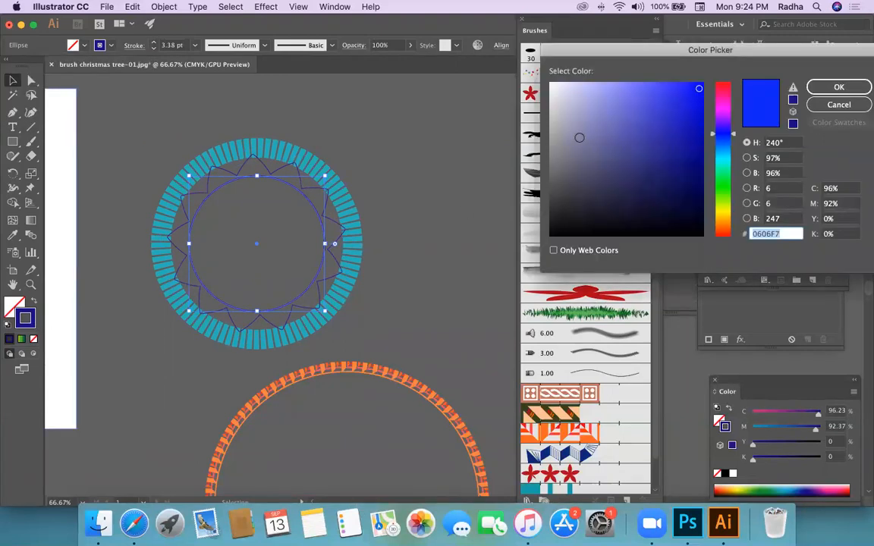
left_click(723, 211)
left_click(694, 127)
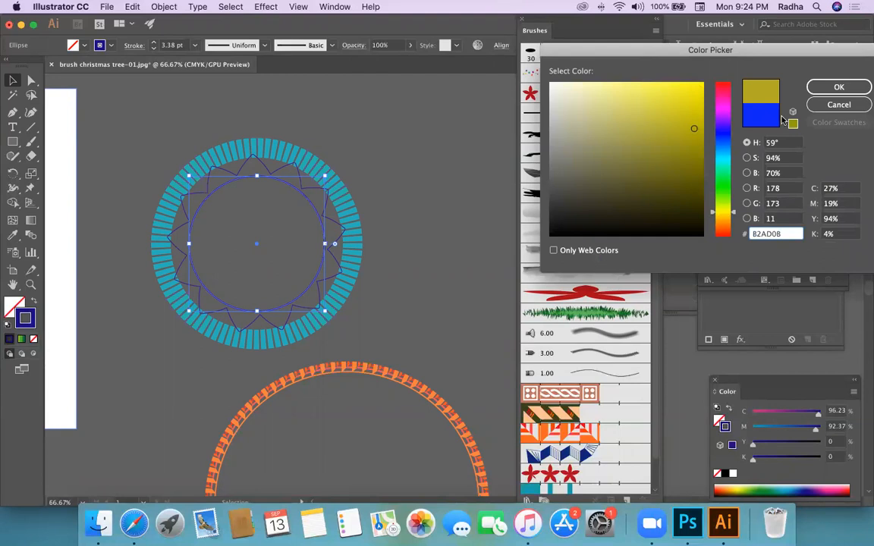
left_click(696, 91)
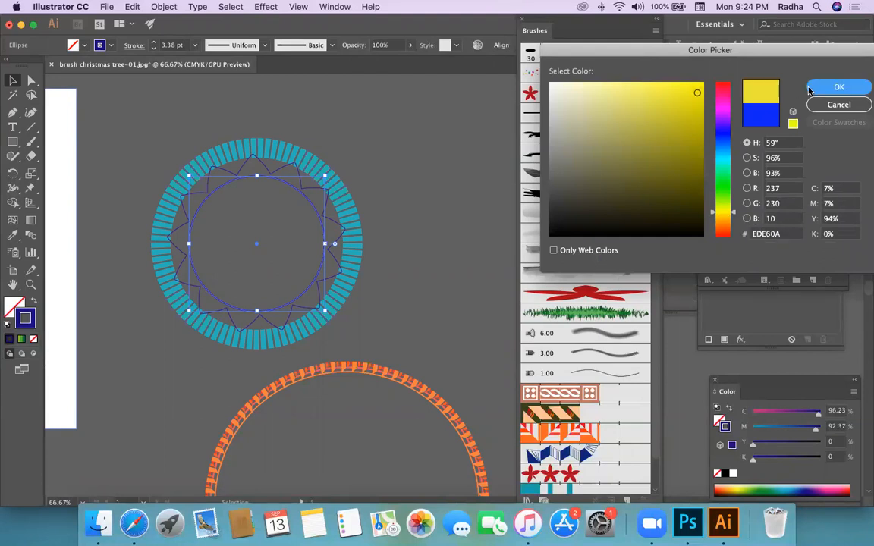
left_click(835, 88)
left_click(395, 182)
left_click_drag(169, 142, 254, 221)
left_click(417, 147)
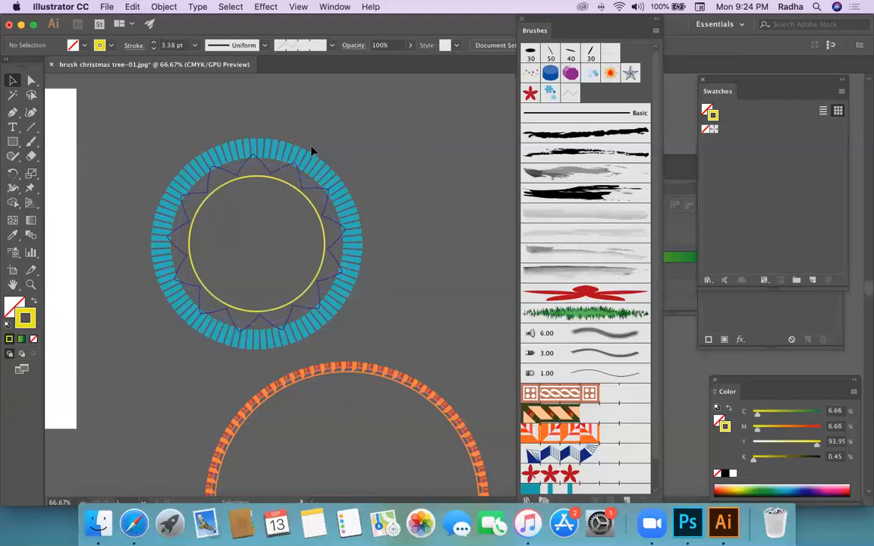
Step: Add a concentric copy of the yellow circle scaled to about 95%, just inside the original
left_click(297, 195)
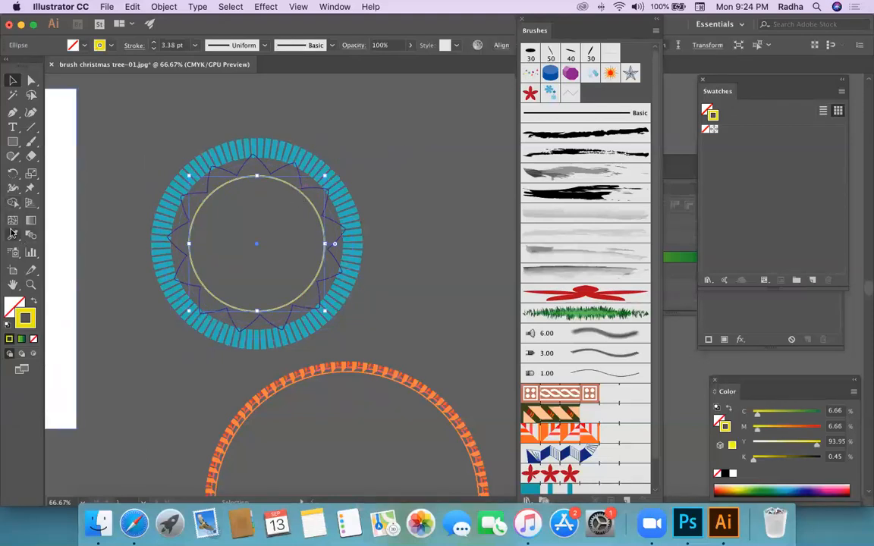
left_click(13, 173)
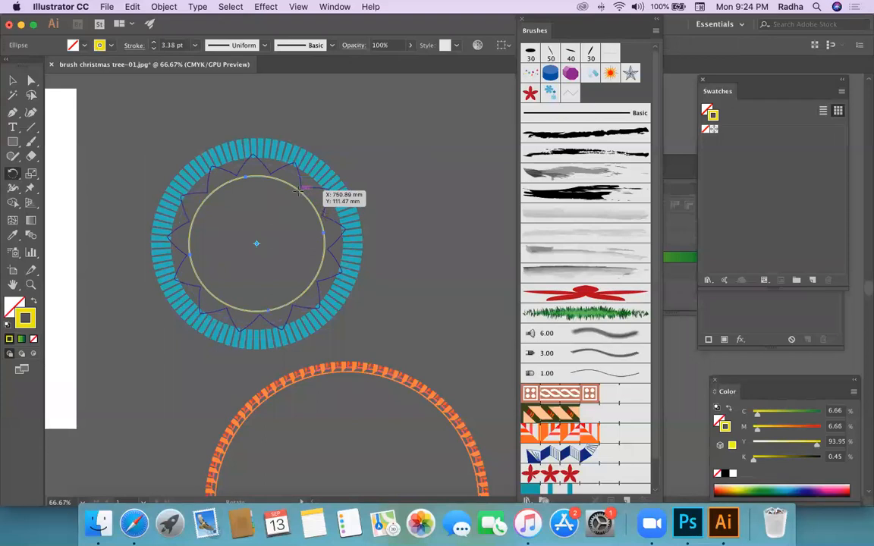
left_click_drag(31, 173, 66, 171)
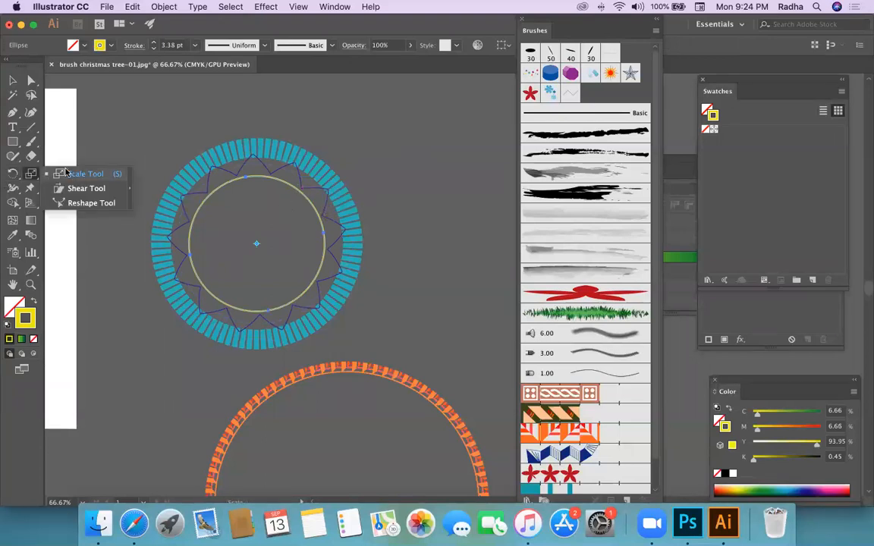
left_click(89, 174)
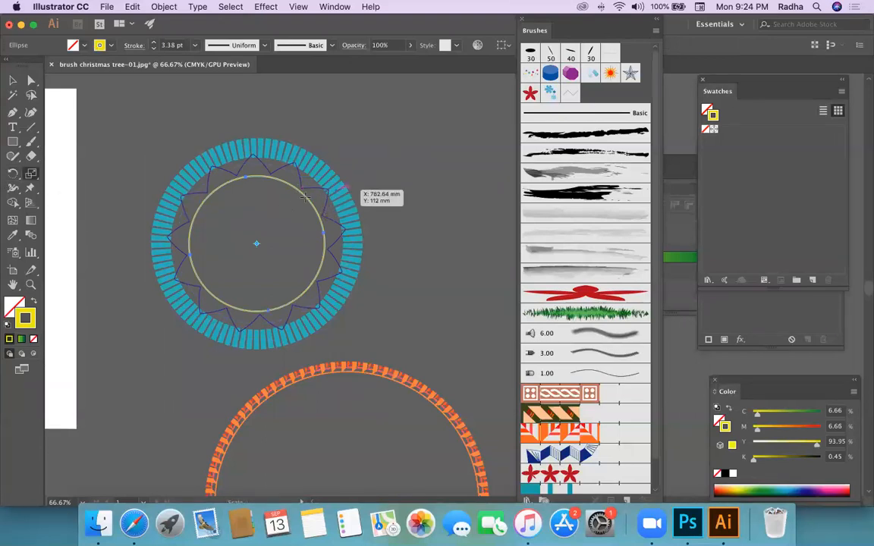
mouse_move(296, 193)
left_mouse_down()
mouse_move(292, 200)
mouse_move(297, 195)
left_mouse_up()
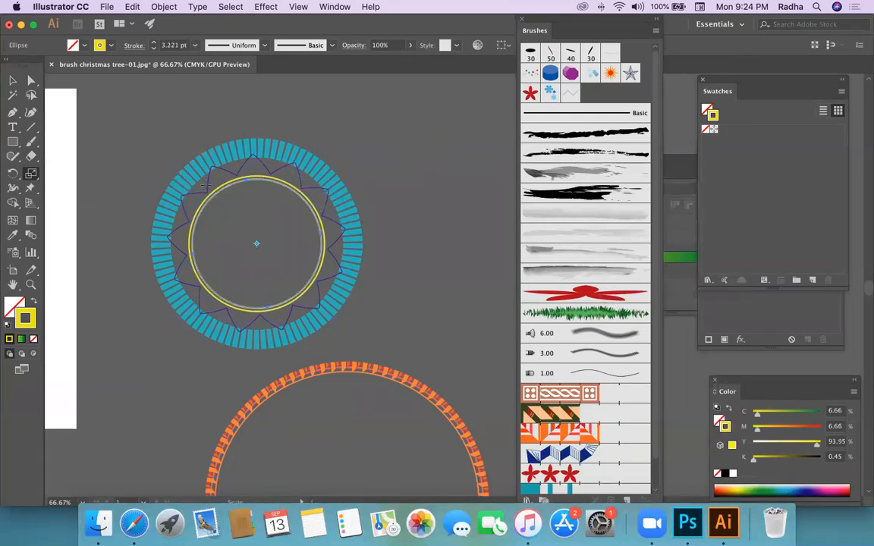
Step: Scale a further copy of the yellow circle to about 83% on the common centre and stroke it with the red flower pattern brush
left_click(282, 199, "alt")
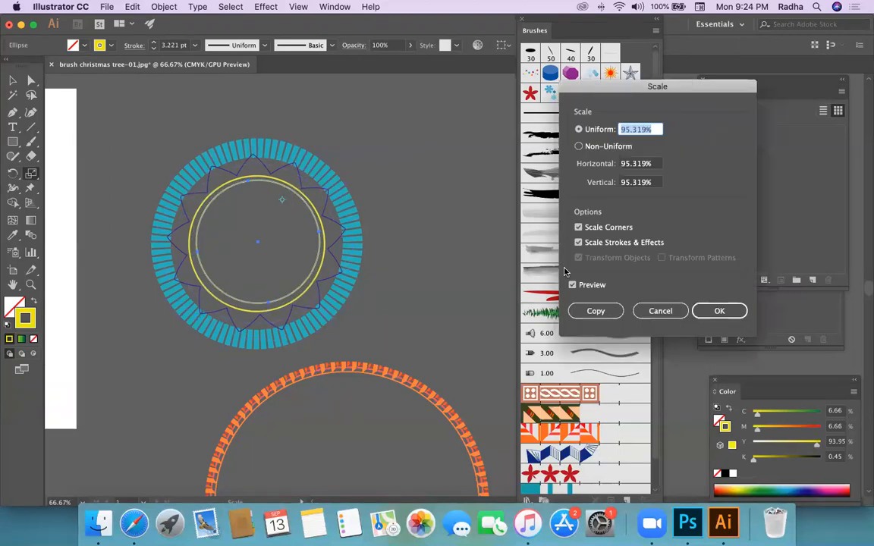
left_click(663, 308)
left_click(256, 243)
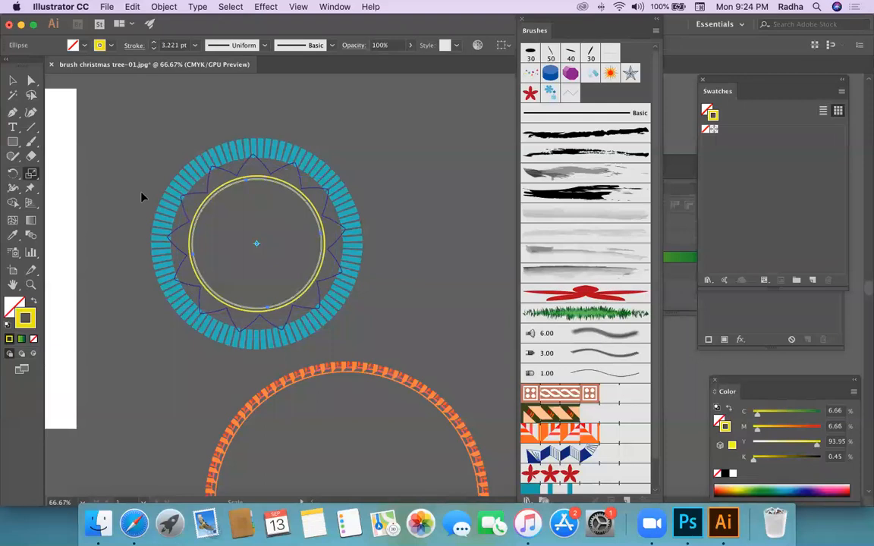
left_click_drag(297, 190, 290, 202)
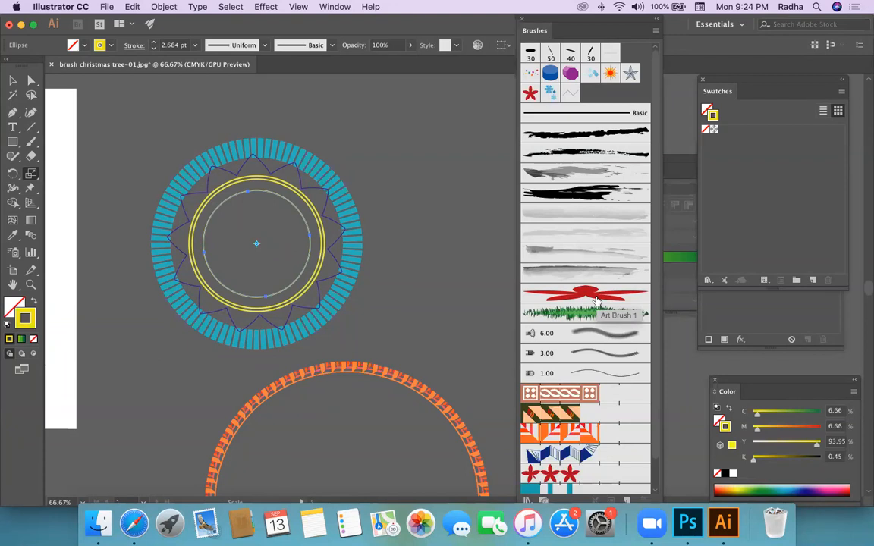
left_click(562, 472)
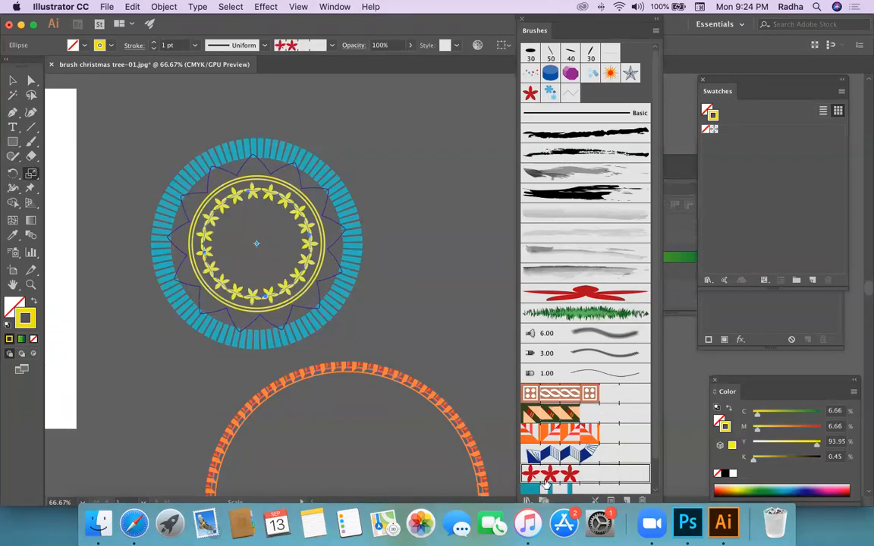
Step: Change the flower ring's stroke colour to golden yellow EAB318
left_click(12, 79)
left_click(315, 96)
left_click(259, 189)
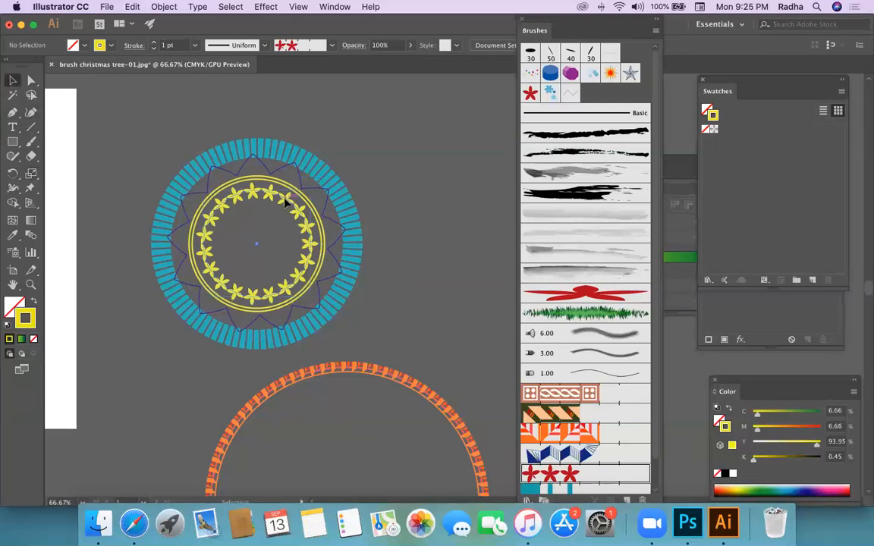
double_click(30, 321)
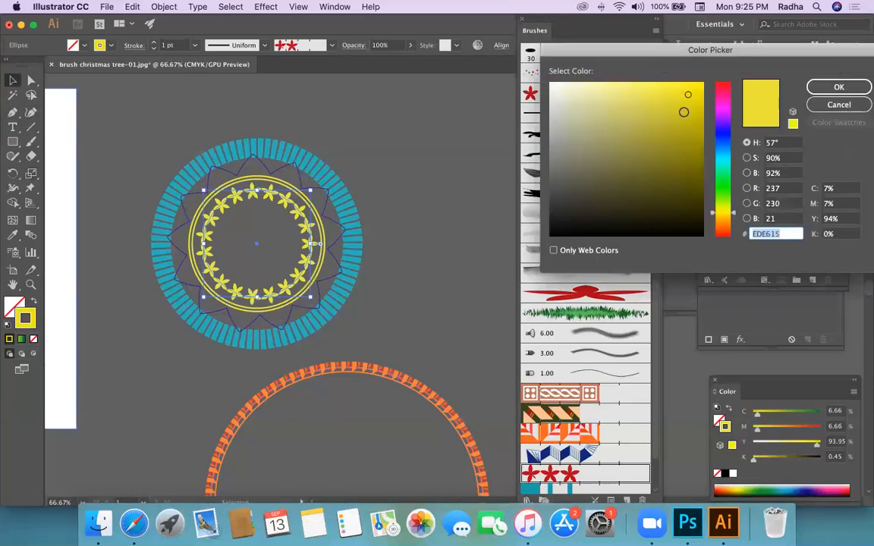
left_click_drag(733, 216, 733, 217)
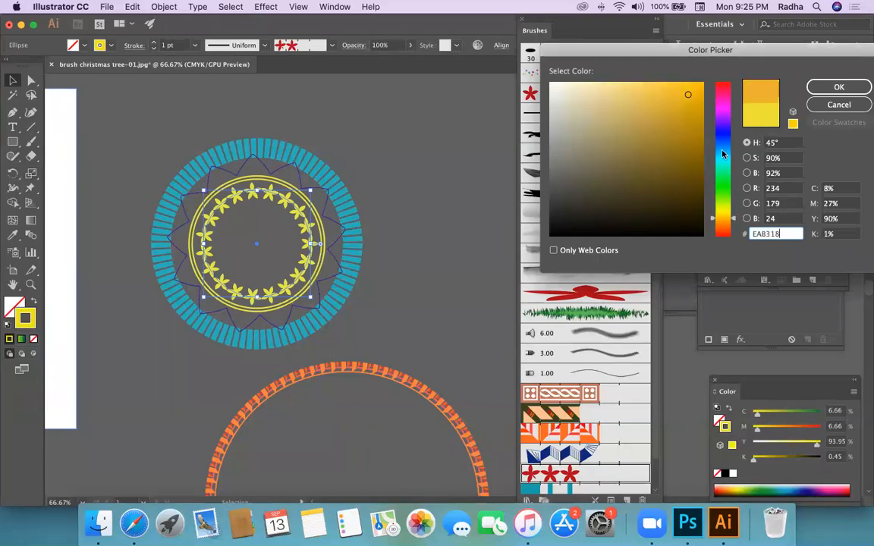
left_click(818, 86)
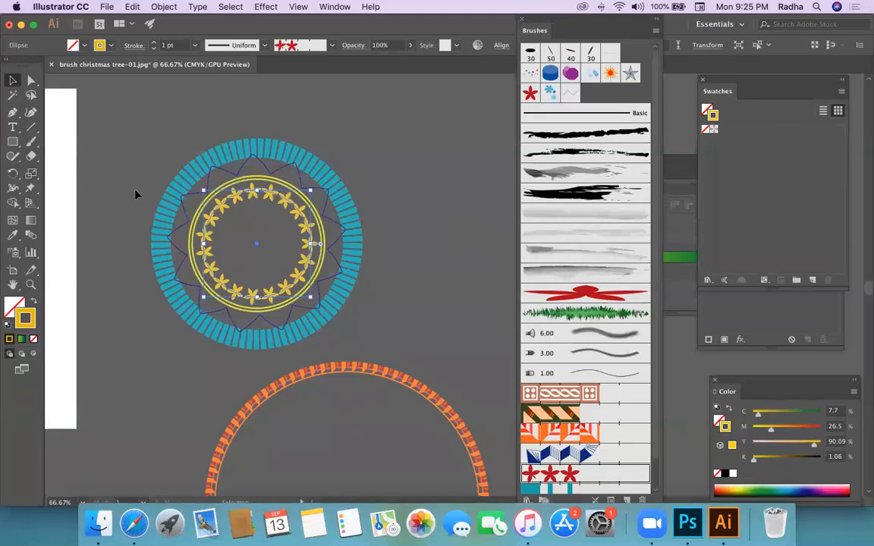
Step: Try a more saturated orange with a hue of 32° as the flower ring's stroke colour
left_click(103, 73)
left_click(288, 200)
double_click(31, 311)
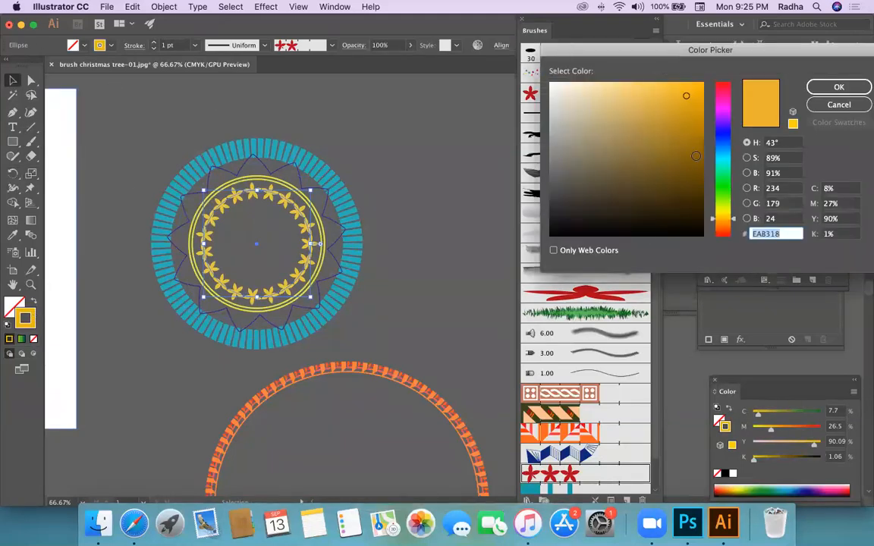
left_click(701, 88)
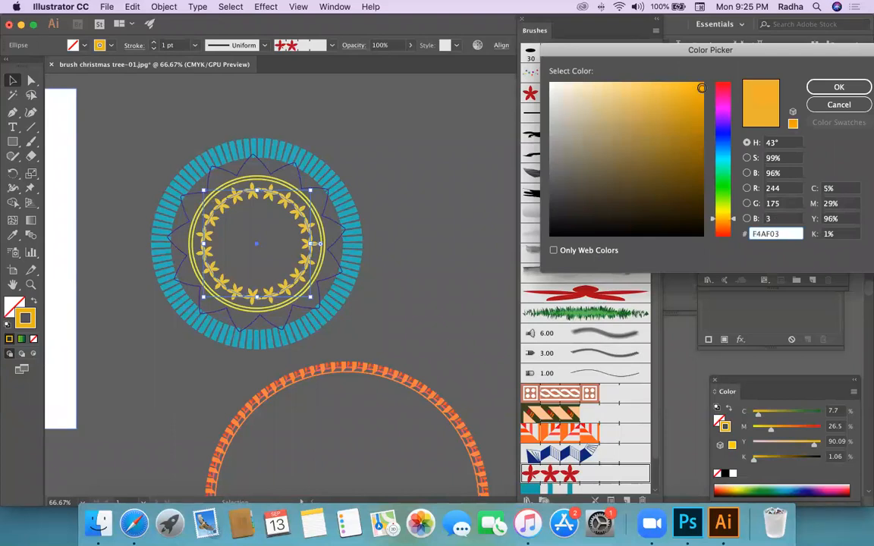
left_click(735, 223)
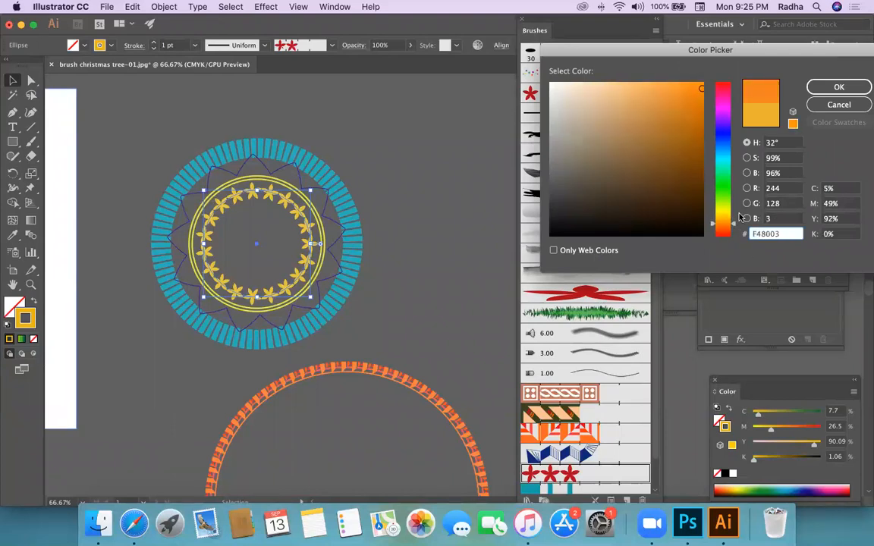
left_click_drag(702, 86, 705, 76)
left_click(837, 83)
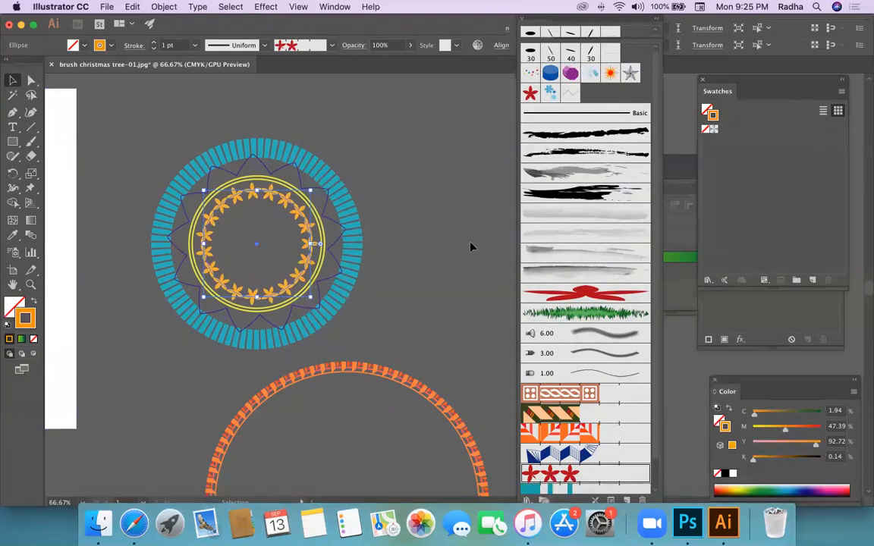
Step: Add a smaller concentric copy of the flower ring inside it, scaled about the common centre
left_click(308, 221)
left_click(31, 173)
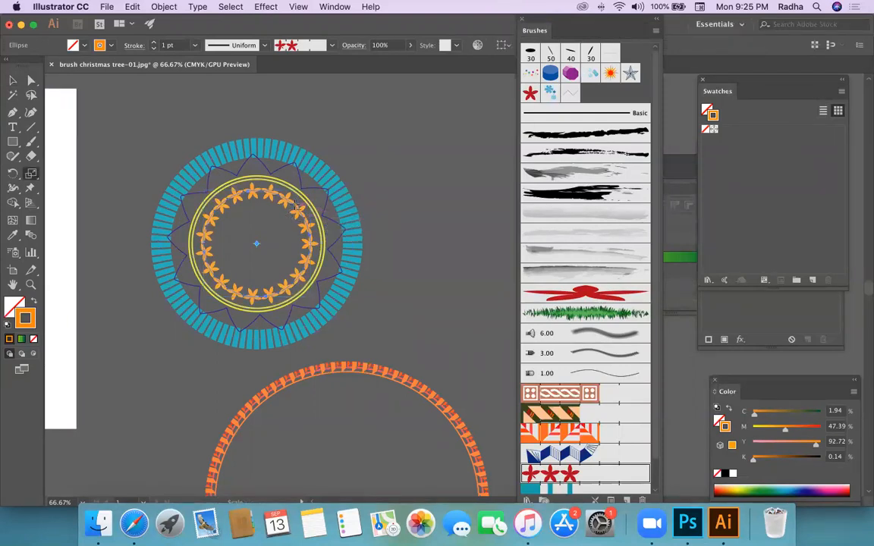
left_click(284, 212, "alt")
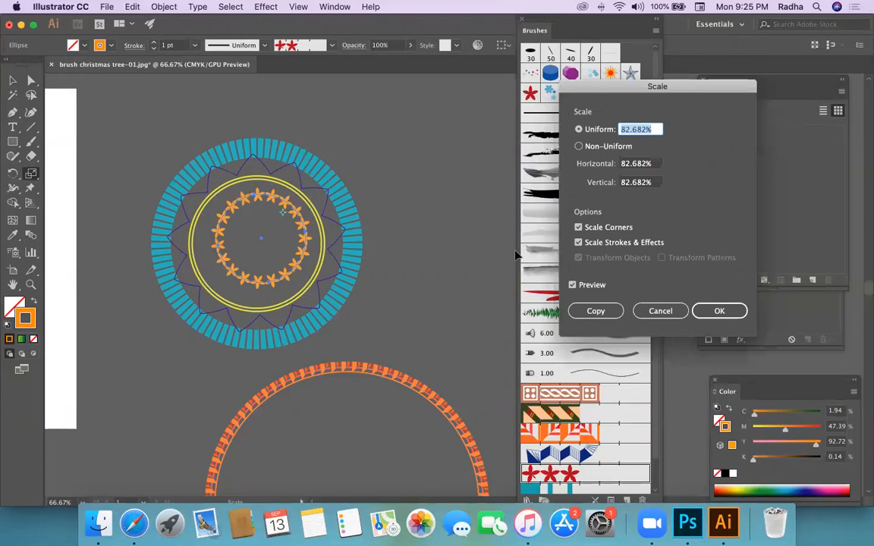
left_click(657, 310)
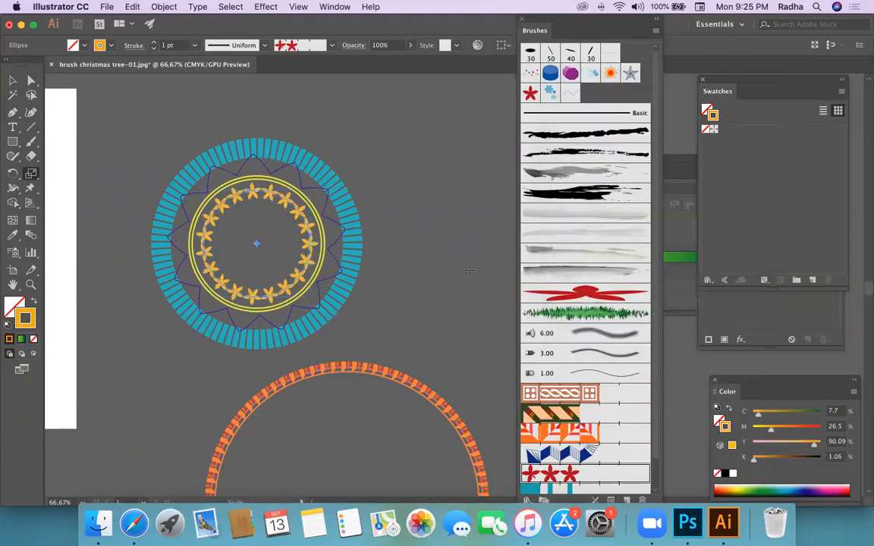
mouse_move(327, 280)
left_mouse_down()
mouse_move(319, 282)
mouse_move(291, 203)
mouse_move(282, 217)
mouse_move(286, 201)
mouse_move(289, 215)
left_mouse_up()
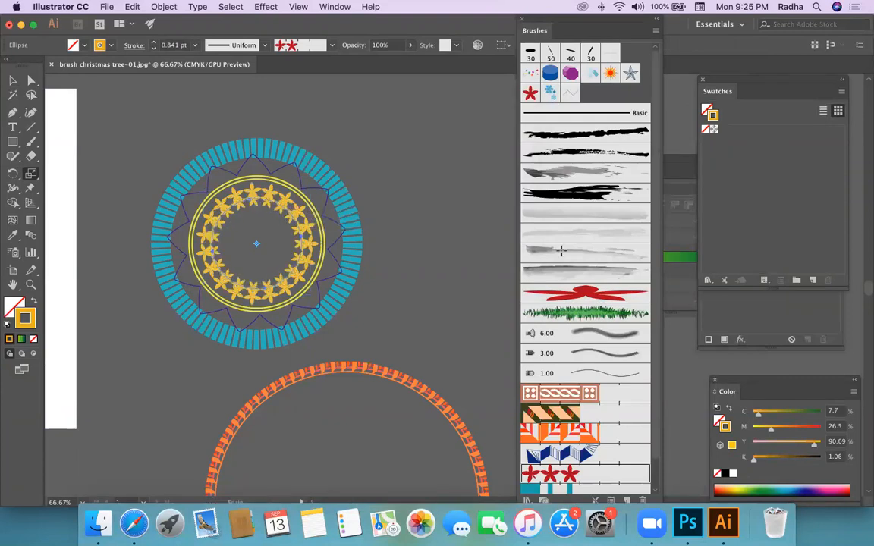
Step: Try the brown diagonal-stripe, rough black, red chain-border and blue ribbon brushes on the innermost circle
left_click(569, 416)
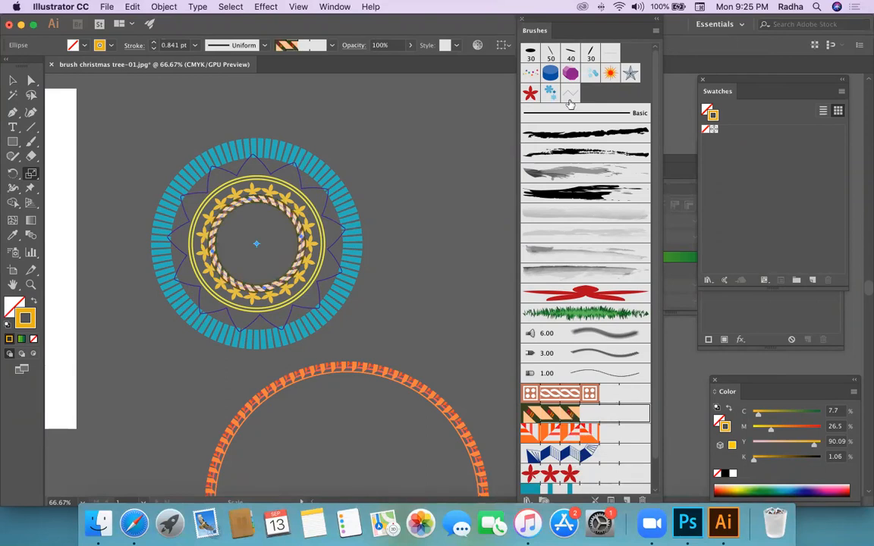
left_click(573, 133)
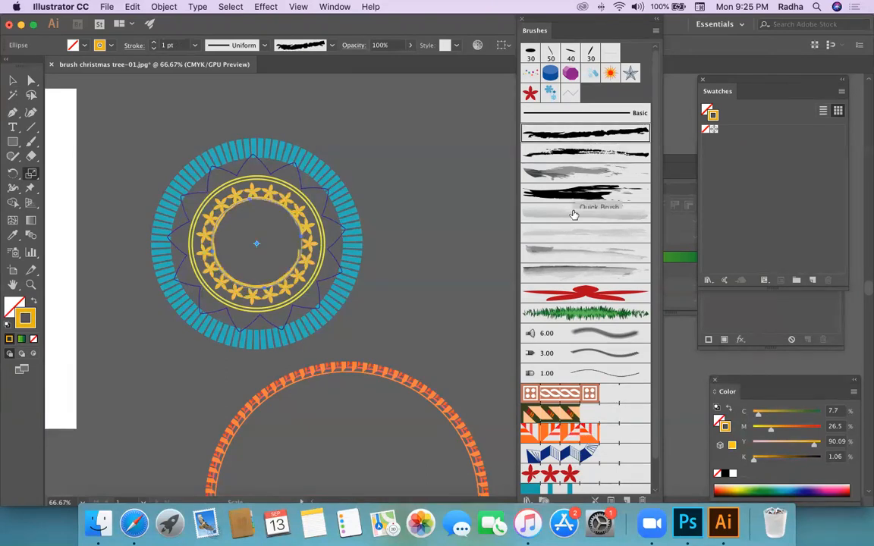
left_click(563, 394)
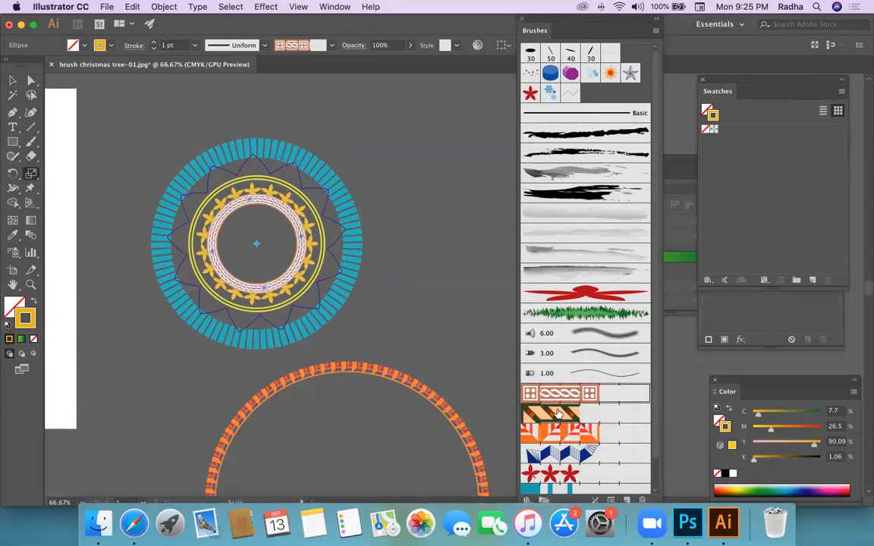
left_click(561, 454)
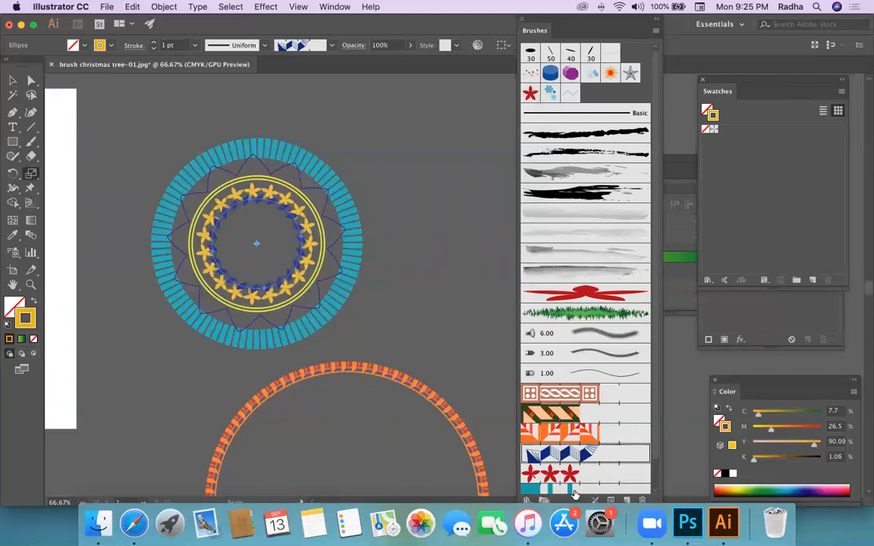
Step: Stroke the innermost circle with the teal striped pattern brush at a weight of 0.25 pt
left_click(546, 488)
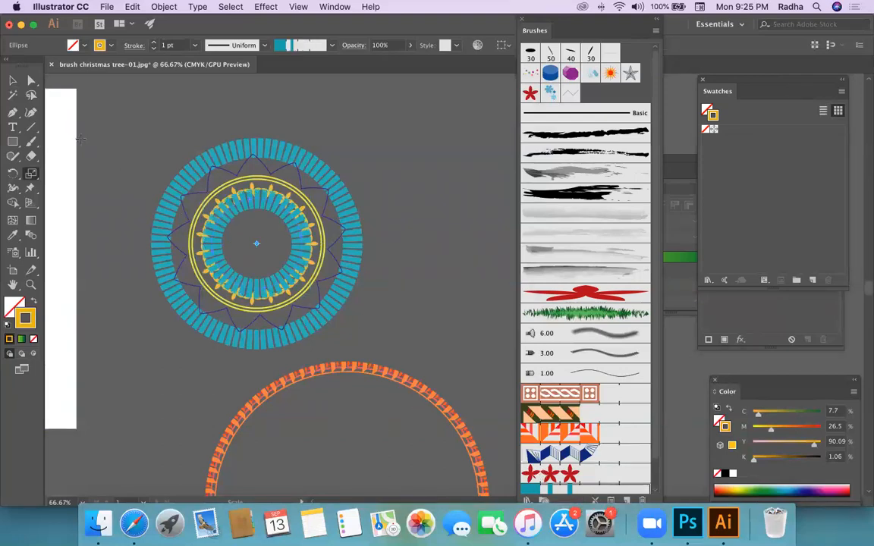
left_click(153, 49)
left_click(153, 50)
left_click(153, 49)
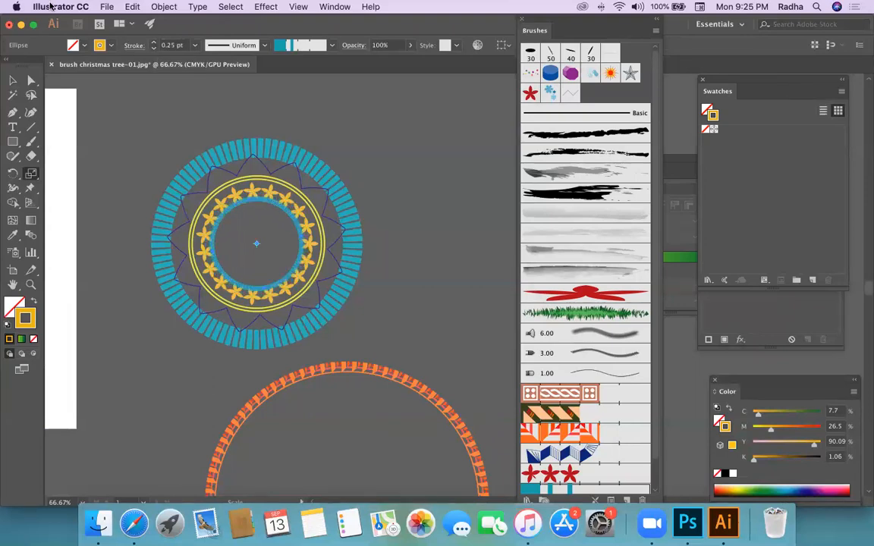
Step: Shrink the innermost teal ring slightly about its centre so it sits clear of the flowers
left_click(12, 80)
left_click(165, 133)
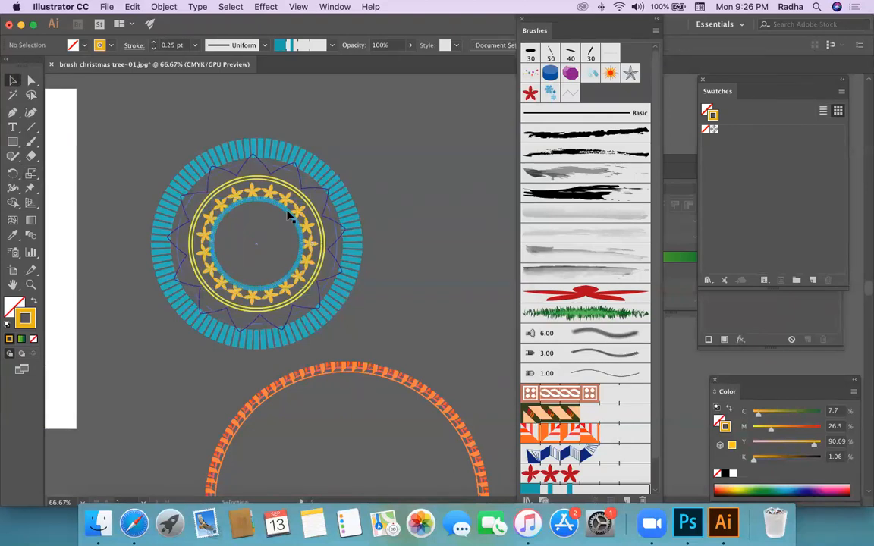
left_click(262, 203)
left_click_drag(301, 199, 297, 203)
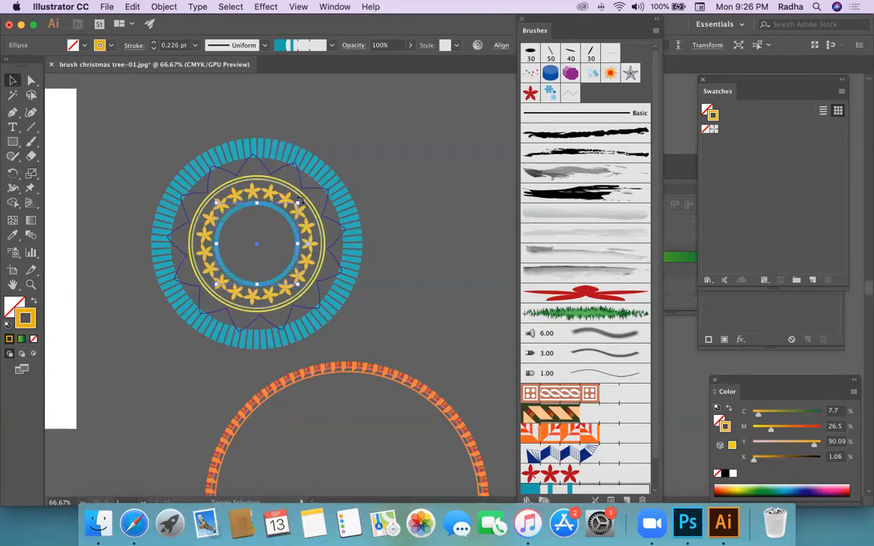
Step: Set the fixed scale of the zigzag circle's Pattern Brush 3 to 42% and apply the change to existing strokes
left_click(330, 122)
left_click(302, 182)
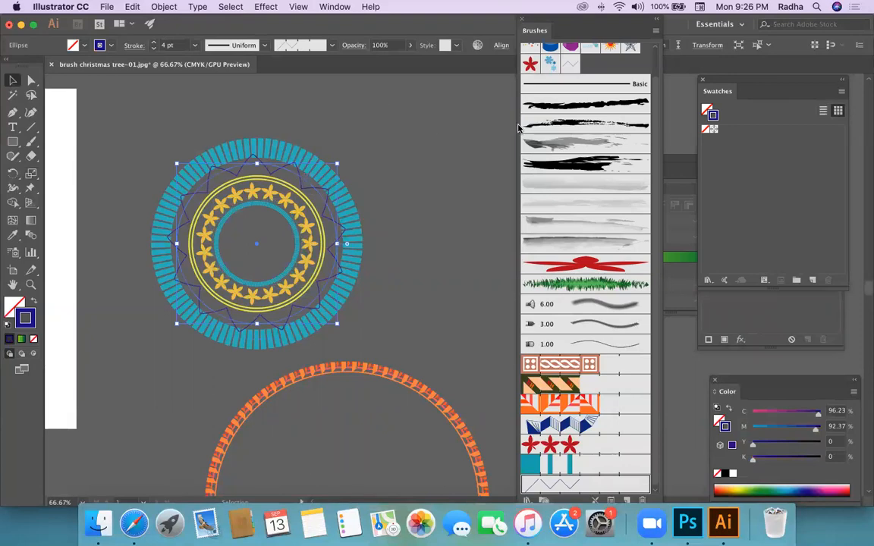
double_click(575, 484)
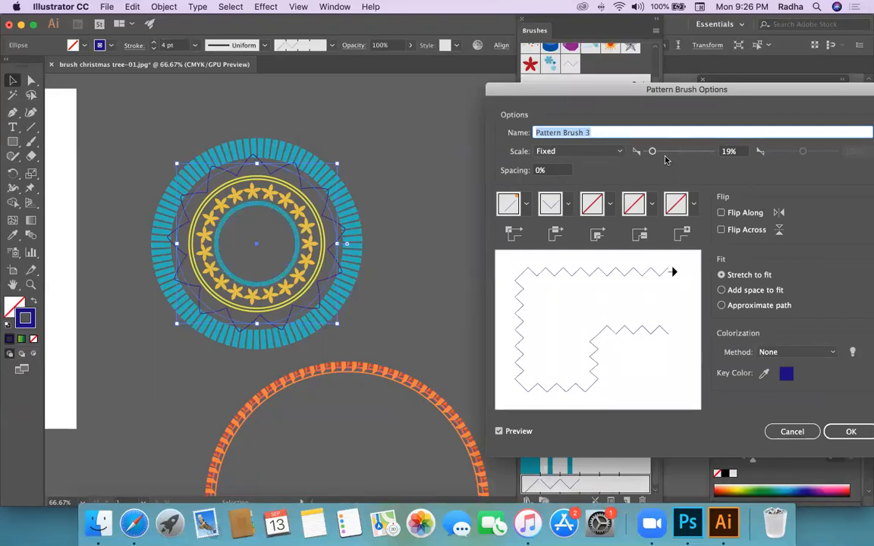
left_click_drag(652, 151, 660, 153)
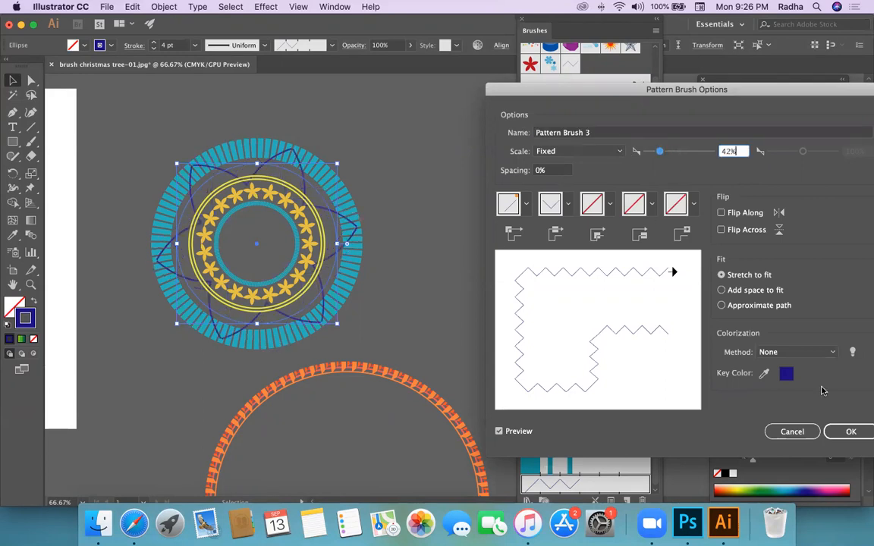
left_click(851, 431)
left_click(438, 282)
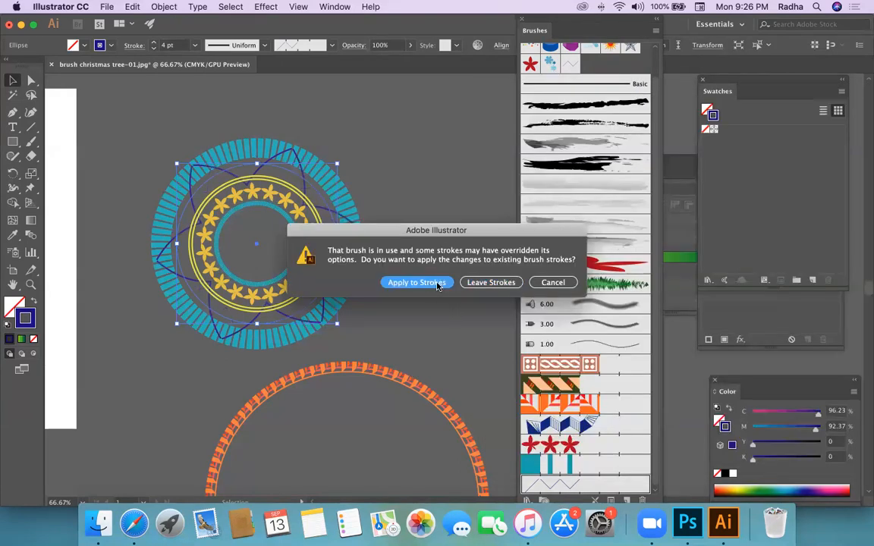
left_click(448, 275)
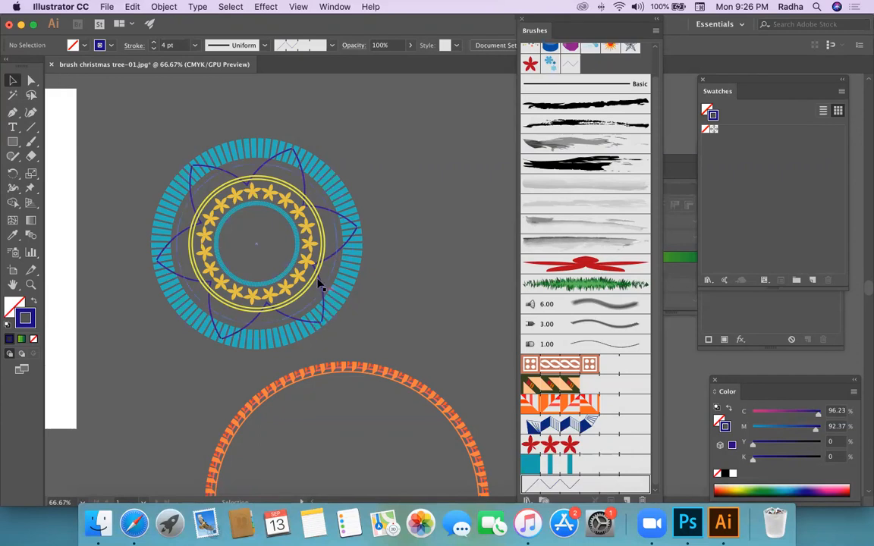
left_click(337, 241)
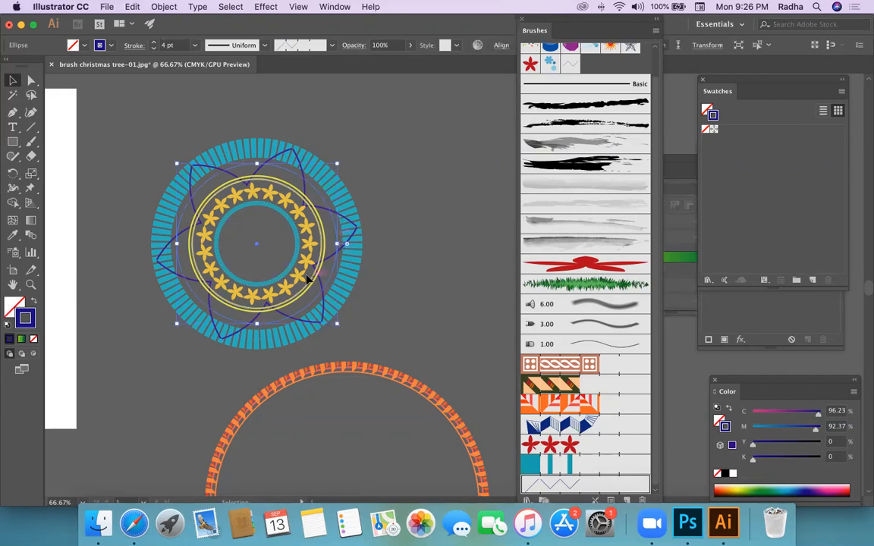
left_click(379, 214)
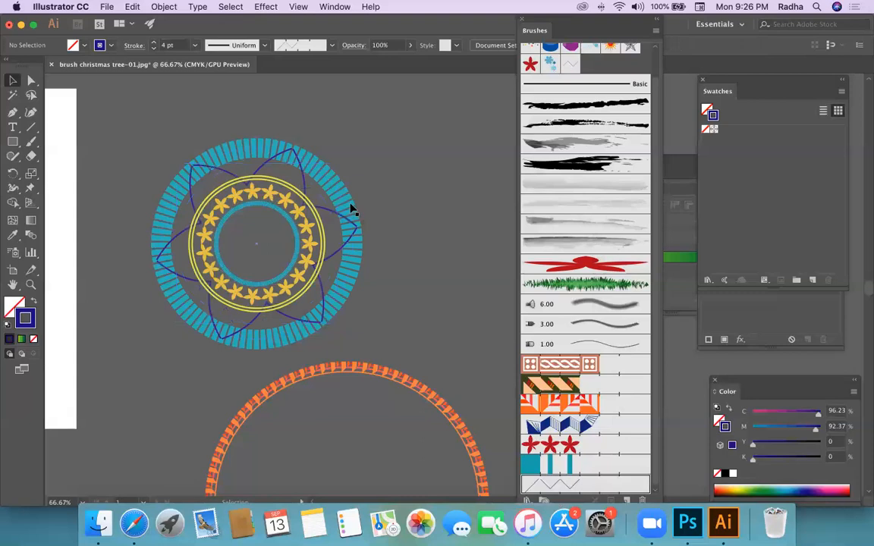
key("super+minus")
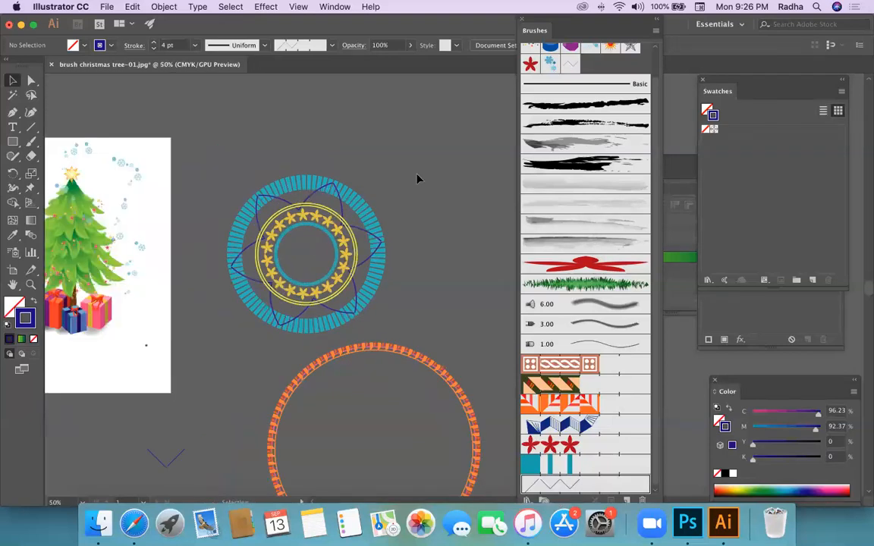
key("minus")
left_click(424, 228)
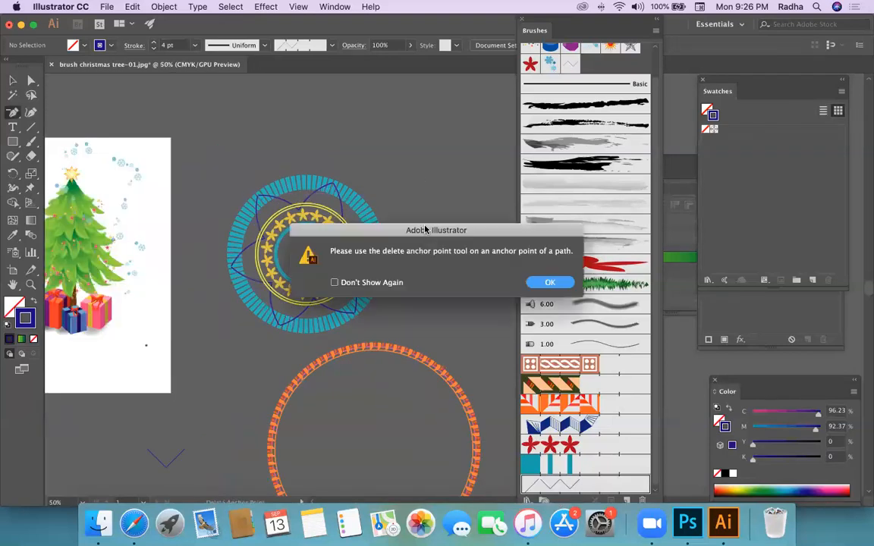
left_click(548, 283)
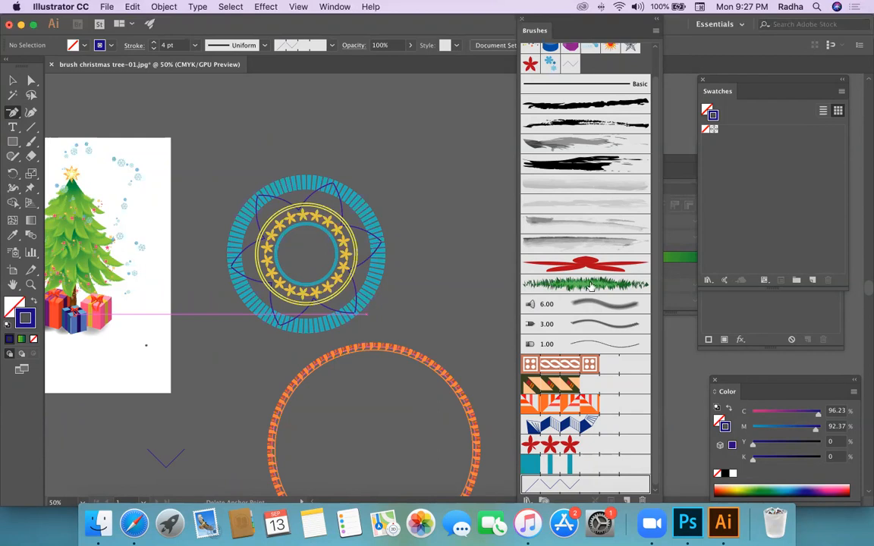
scroll(392, 270, "down", 3)
scroll(392, 270, "left", 3)
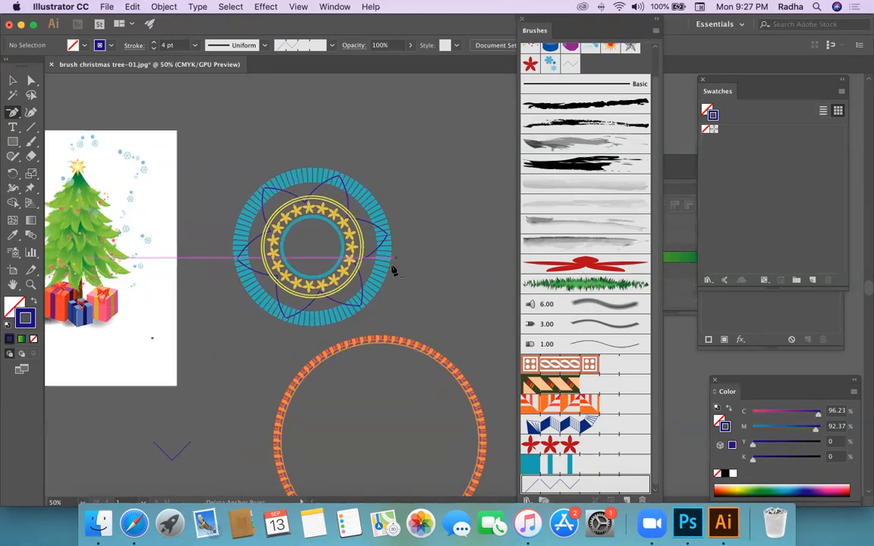
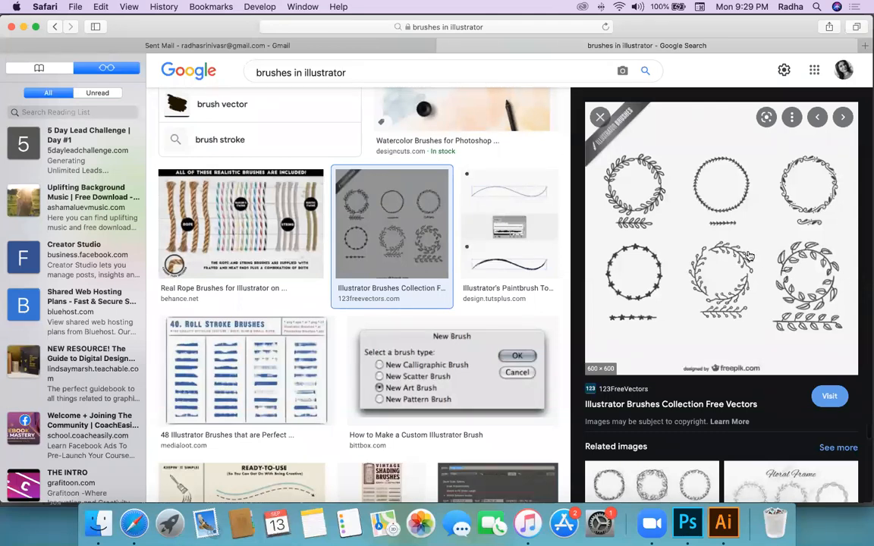
Step: Browse the "brushes in illustrator" image results and preview the Creative Market guide on installing and using Illustrator brushes
scroll(478, 337, "down", 1)
scroll(477, 336, "down", 15)
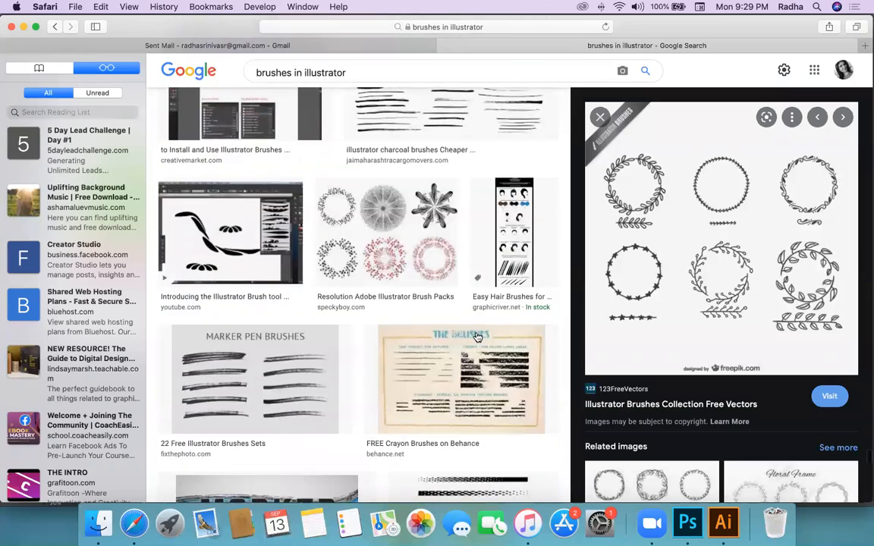
scroll(477, 337, "up", 4)
left_click(258, 195)
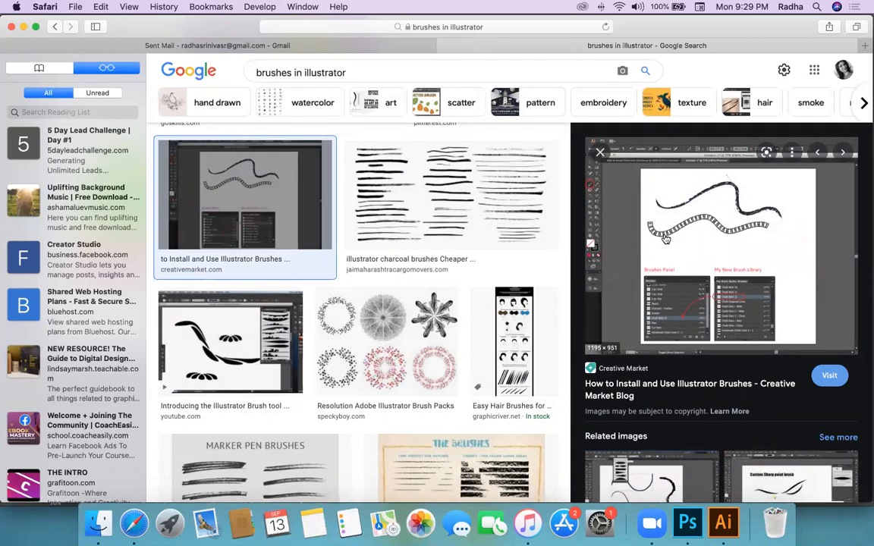
Step: Look further through the image results and preview the Envato Tuts+ floral pattern brushes compilation
scroll(733, 239, "down", 5)
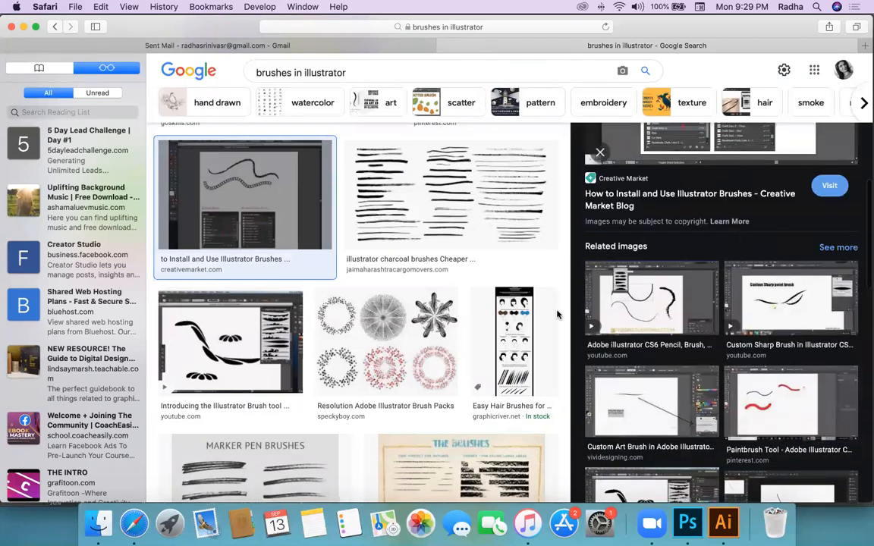
scroll(520, 329, "down", 5)
scroll(521, 329, "down", 10)
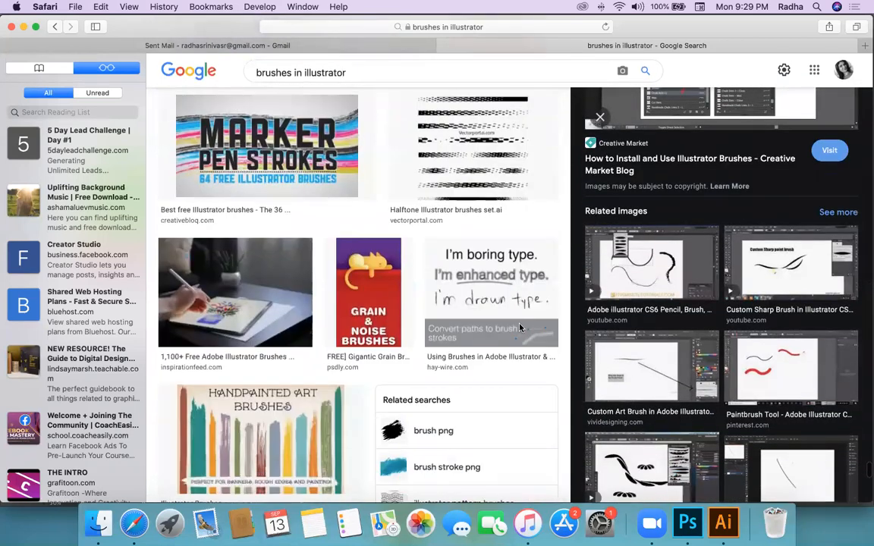
scroll(521, 328, "down", 2)
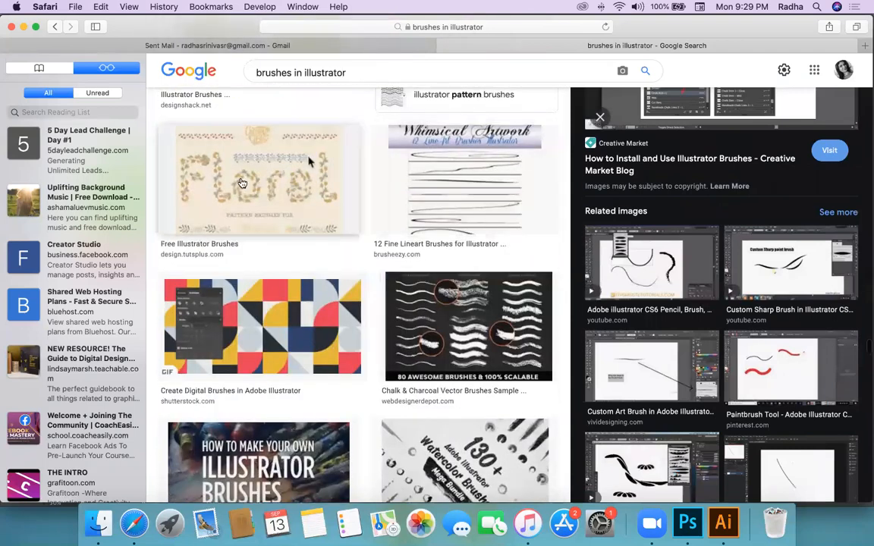
left_click(219, 166)
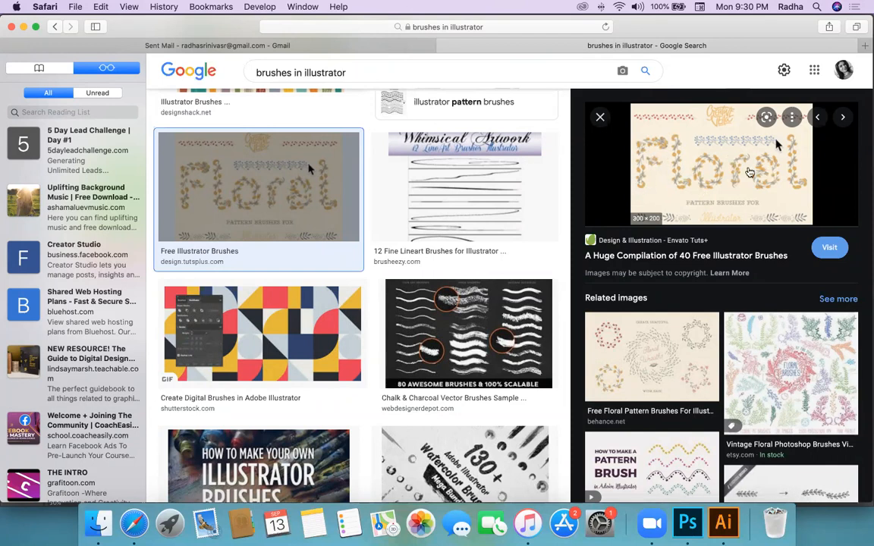
Step: Preview the YouTube pattern brush tutorial and the Creative Veila seamless pattern brush tile diagram from the related images
scroll(790, 199, "down", 10)
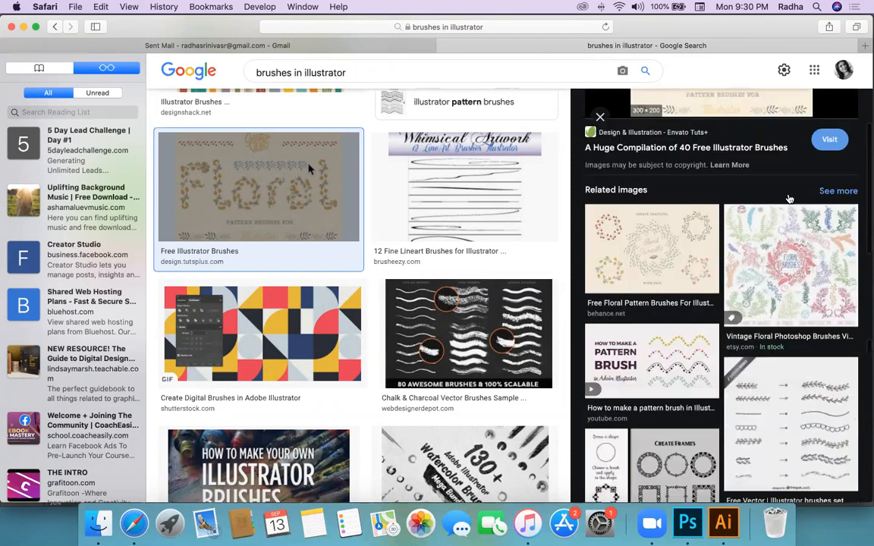
left_click(681, 205)
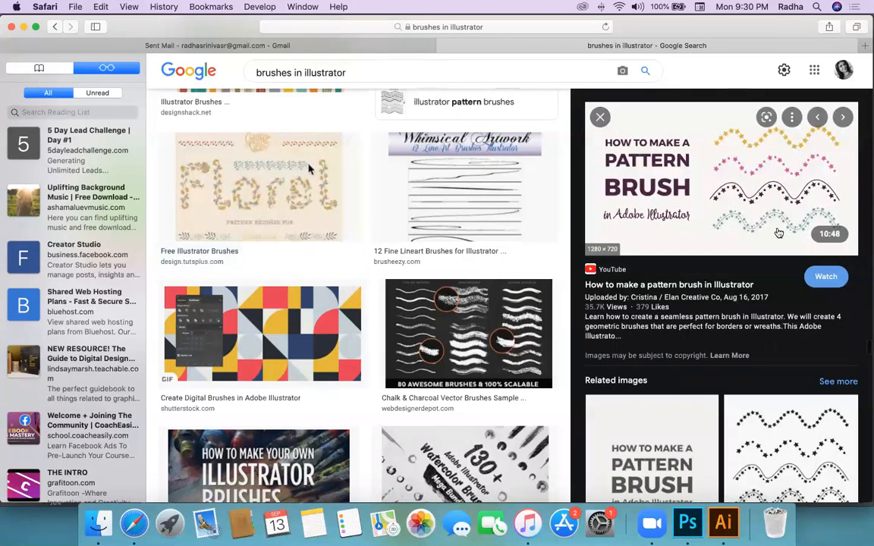
scroll(758, 220, "down", 5)
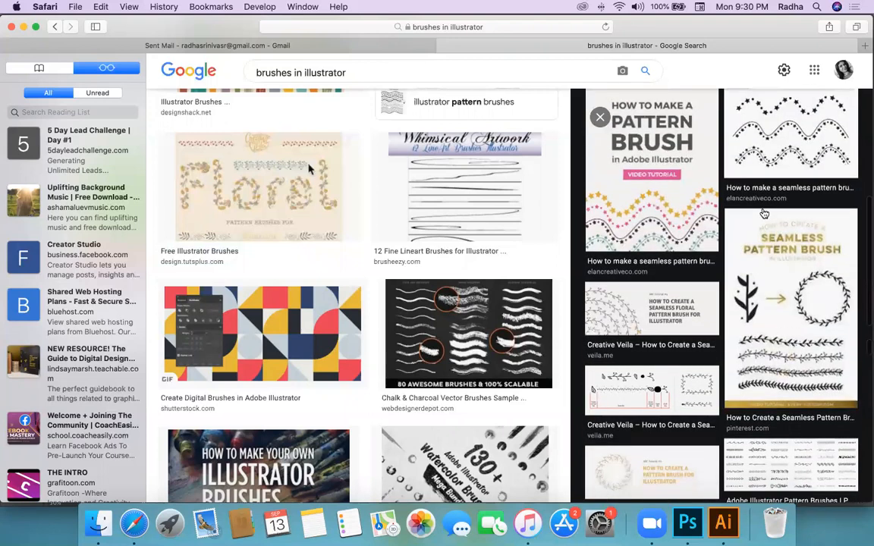
scroll(759, 220, "down", 3)
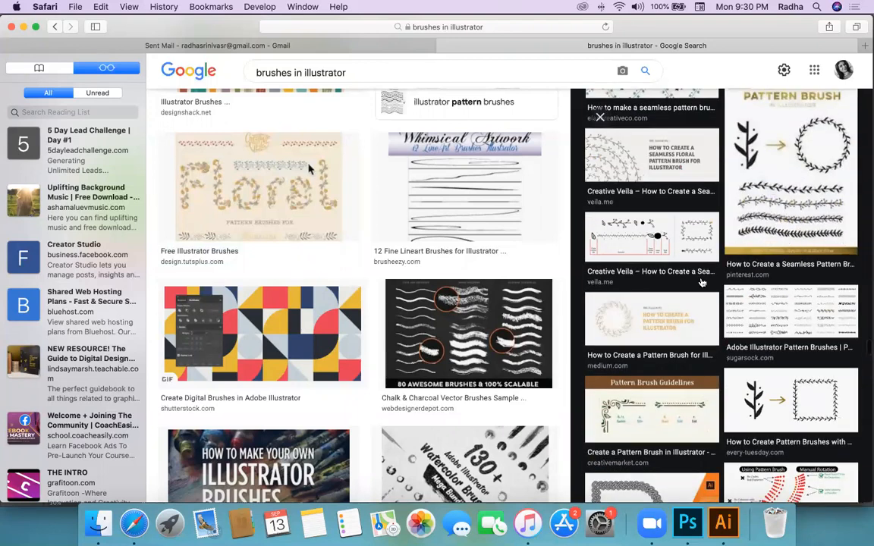
left_click(652, 239)
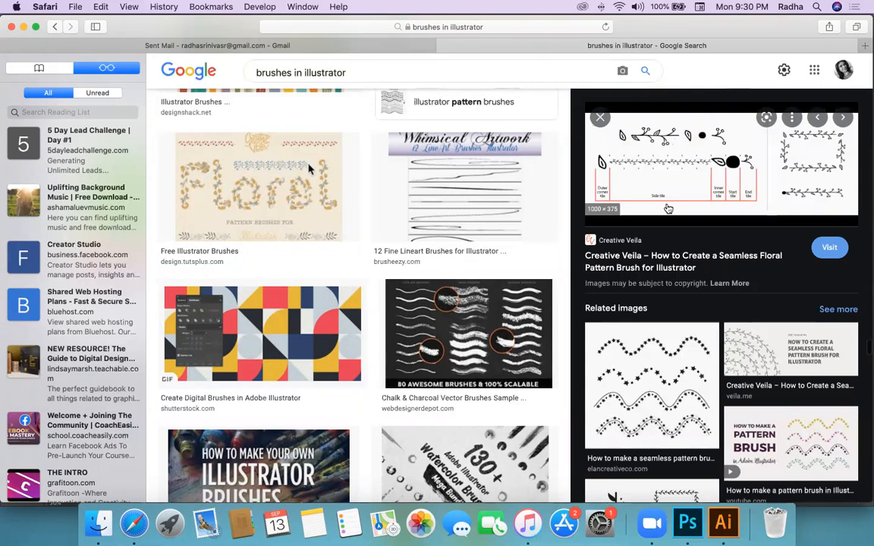
Step: Preview the Graphic Design Stack Exchange image about pattern brushes not keeping their original shape
scroll(652, 288, "down", 5)
scroll(309, 168, "down", 5)
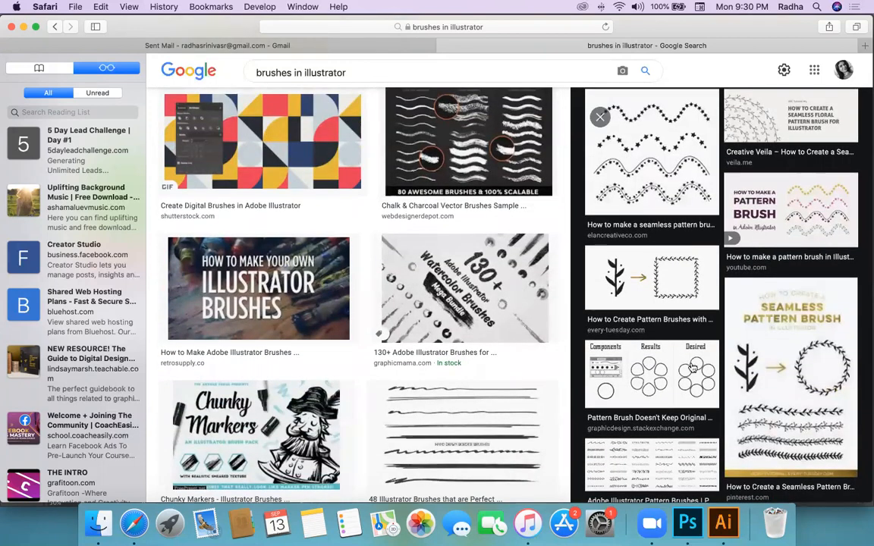
left_click(668, 372)
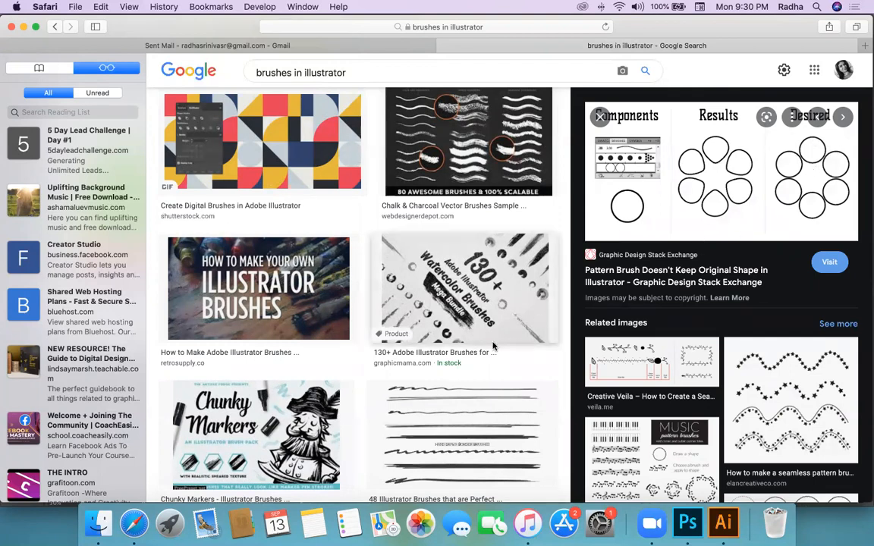
Step: Preview the Yellow Images pattern brushes with animal borders and the related Artision hand-drawn pattern brushes
scroll(493, 346, "down", 10)
scroll(493, 347, "down", 3)
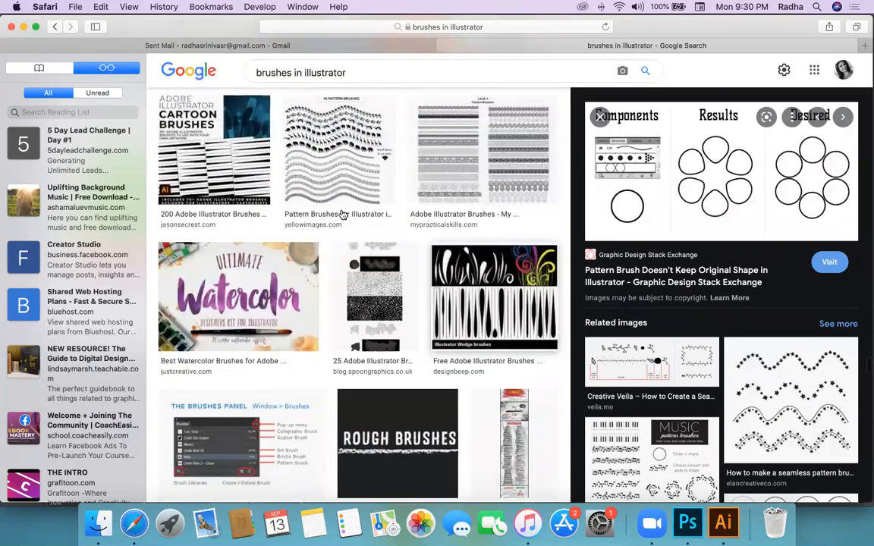
left_click(337, 148)
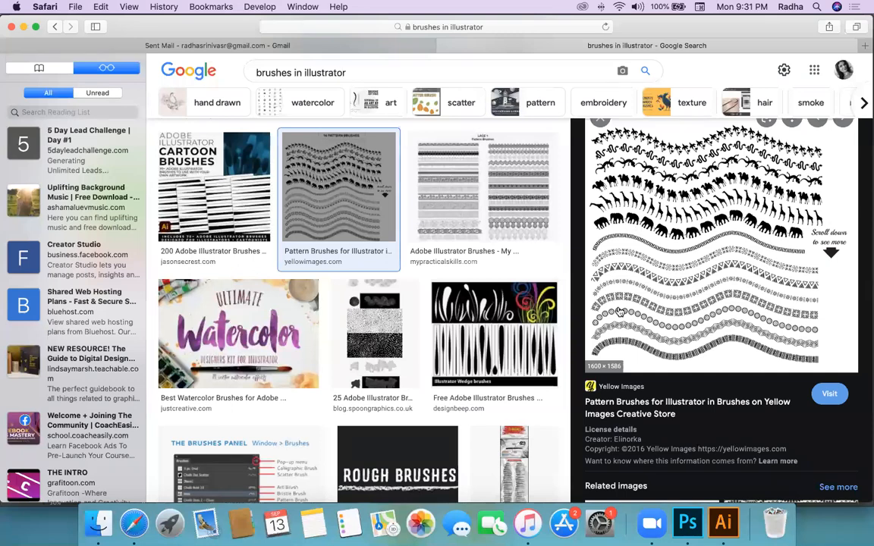
scroll(707, 313, "down", 10)
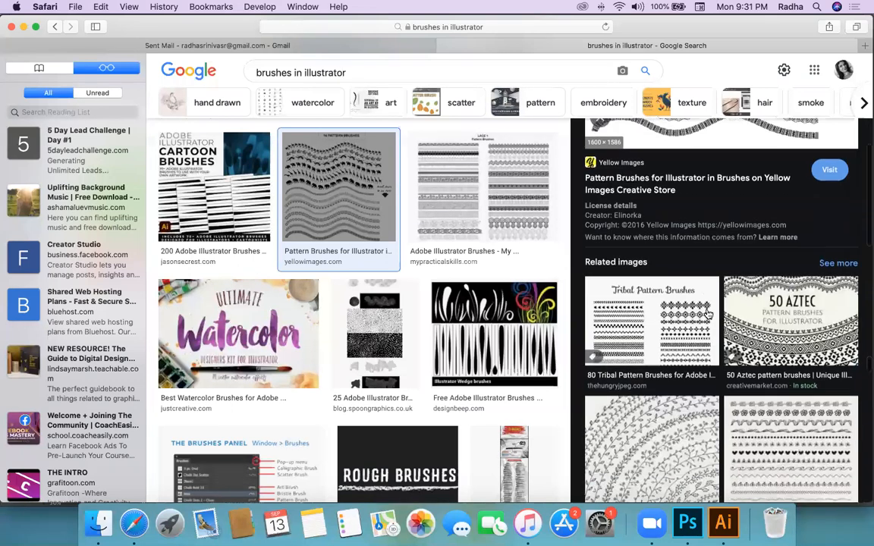
left_click(678, 361)
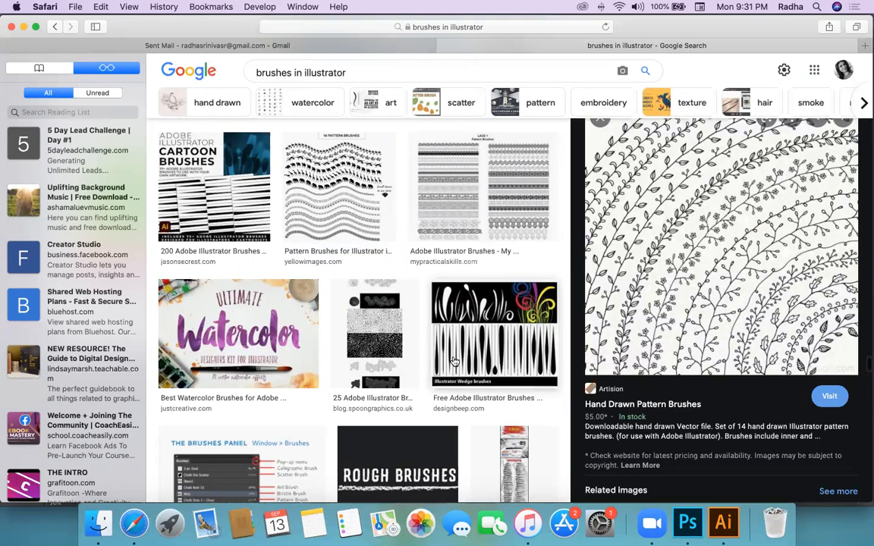
Step: Preview the Dreamstime seamless Christmas and winter pattern brushes image from the results
scroll(454, 361, "down", 3)
scroll(453, 361, "down", 10)
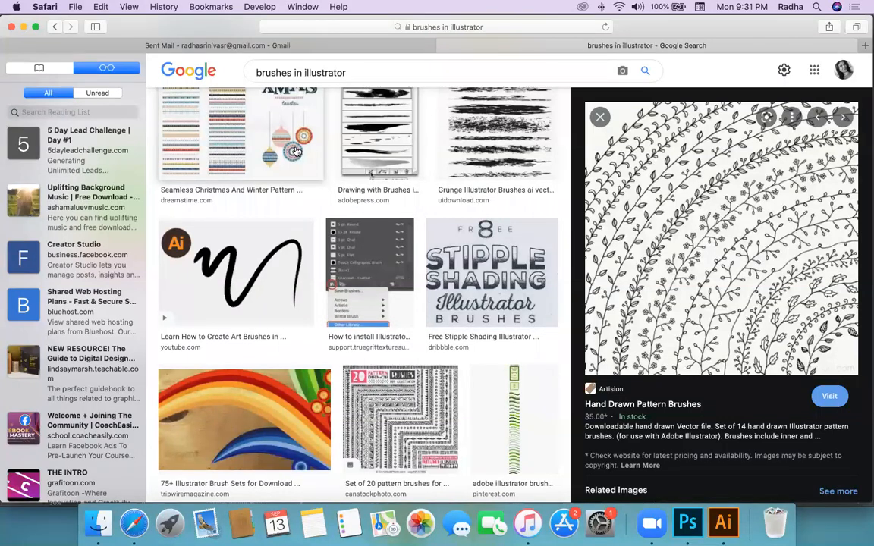
left_click(271, 138)
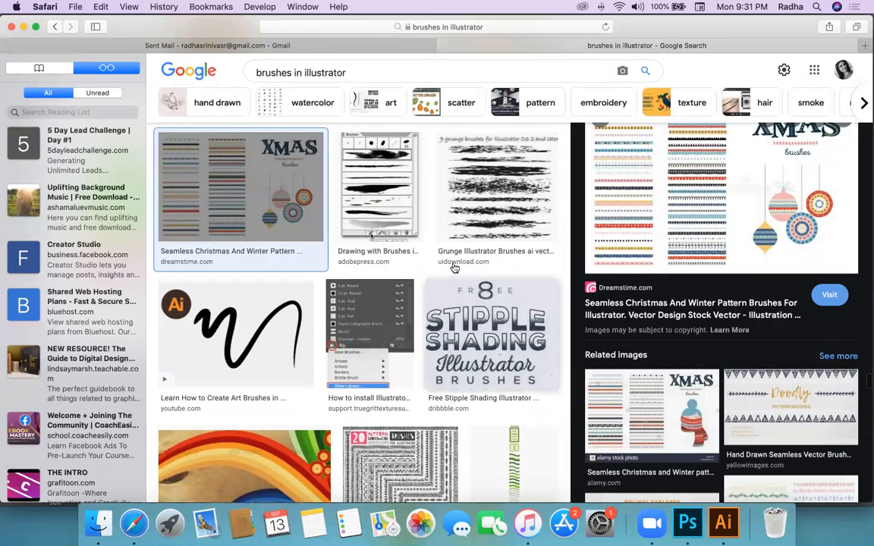
Step: Examine more brush examples in the remaining image results and the related images of the Christmas pattern brushes
scroll(436, 392, "down", 3)
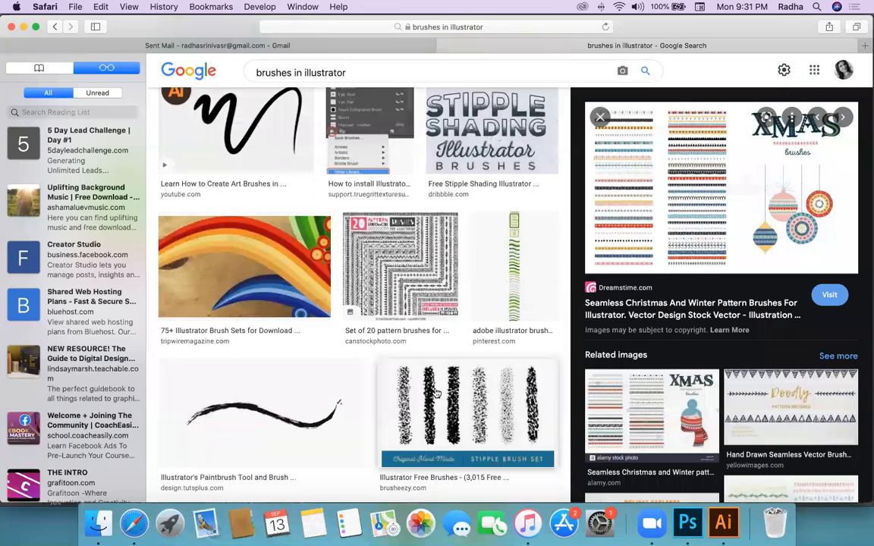
scroll(435, 393, "down", 2)
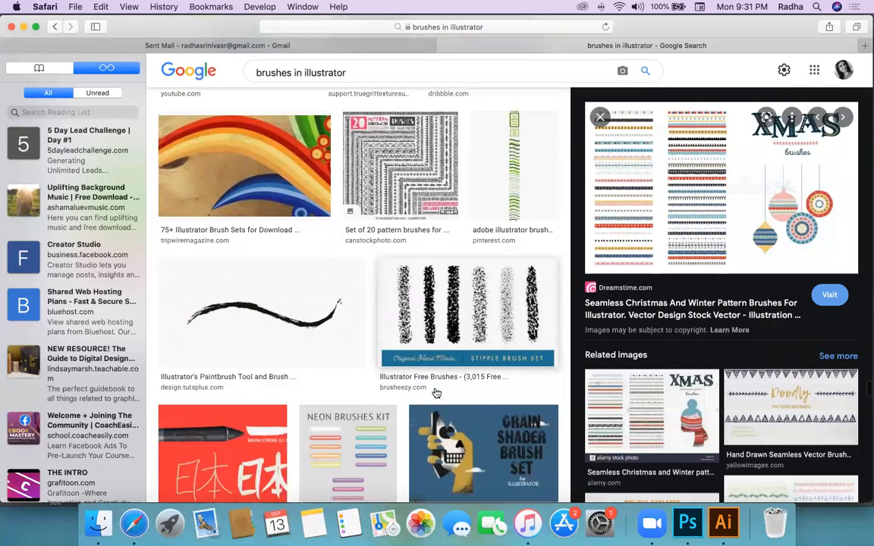
scroll(435, 392, "down", 12)
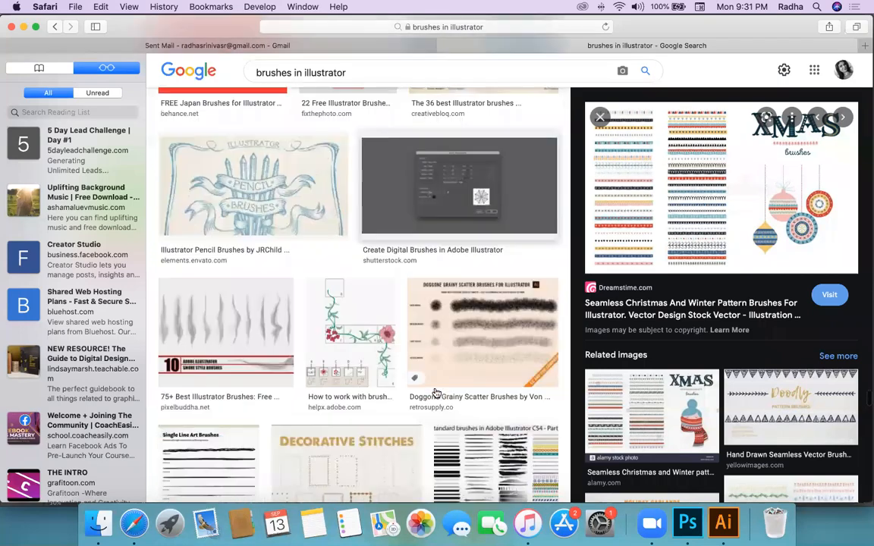
scroll(436, 393, "down", 5)
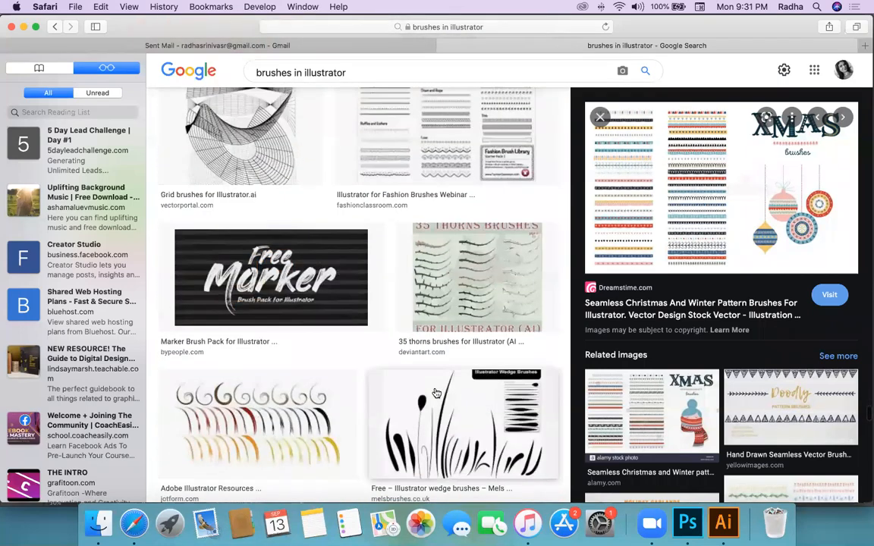
scroll(415, 352, "down", 6)
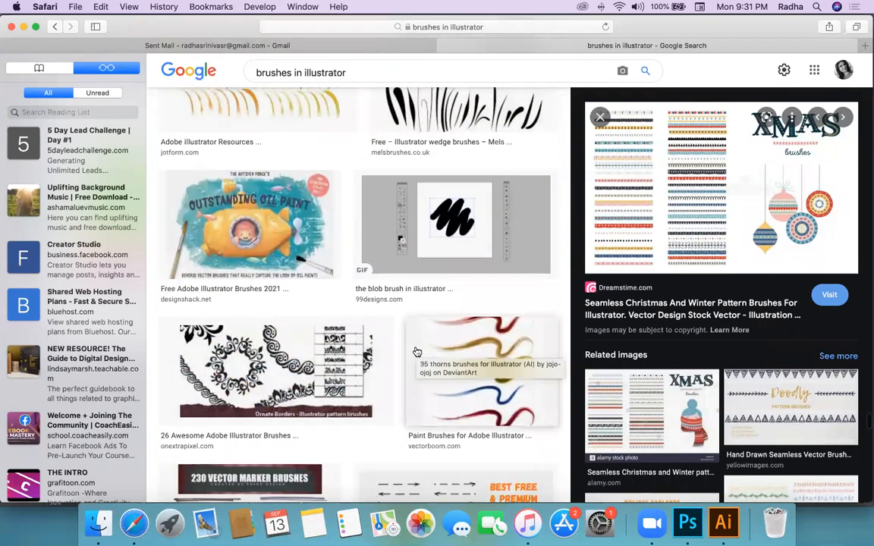
scroll(416, 351, "down", 4)
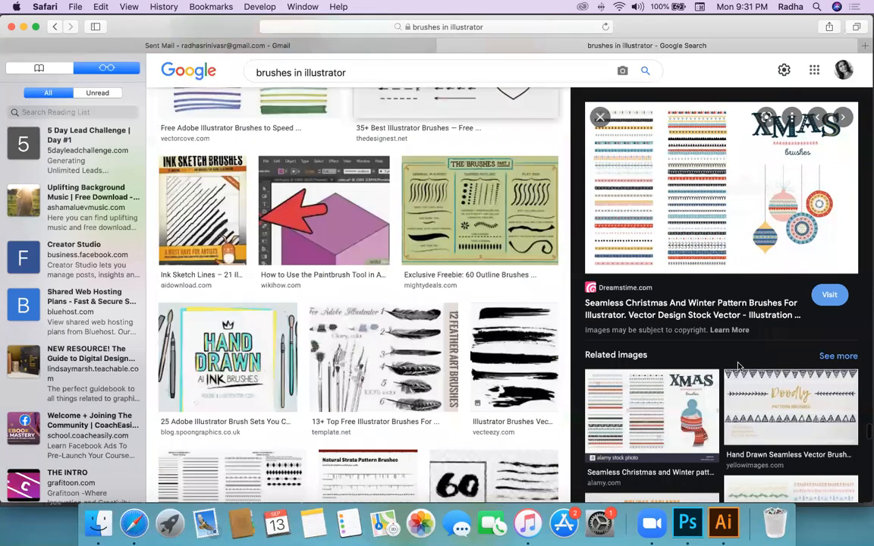
scroll(699, 372, "down", 3)
scroll(699, 371, "down", 8)
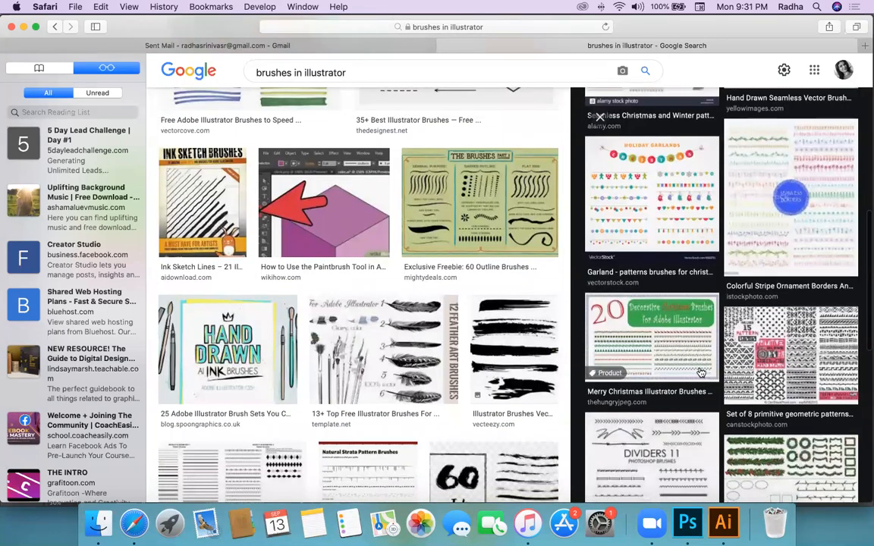
scroll(699, 371, "down", 3)
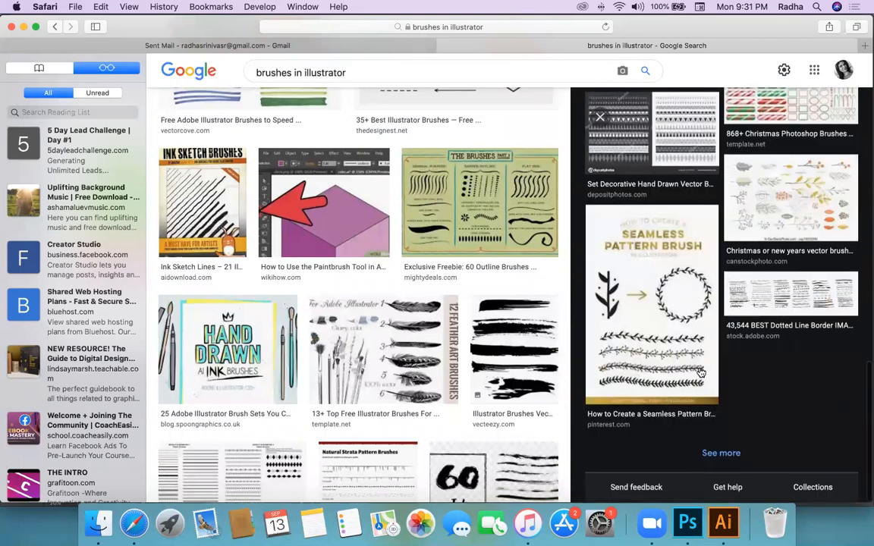
scroll(511, 313, "down", 10)
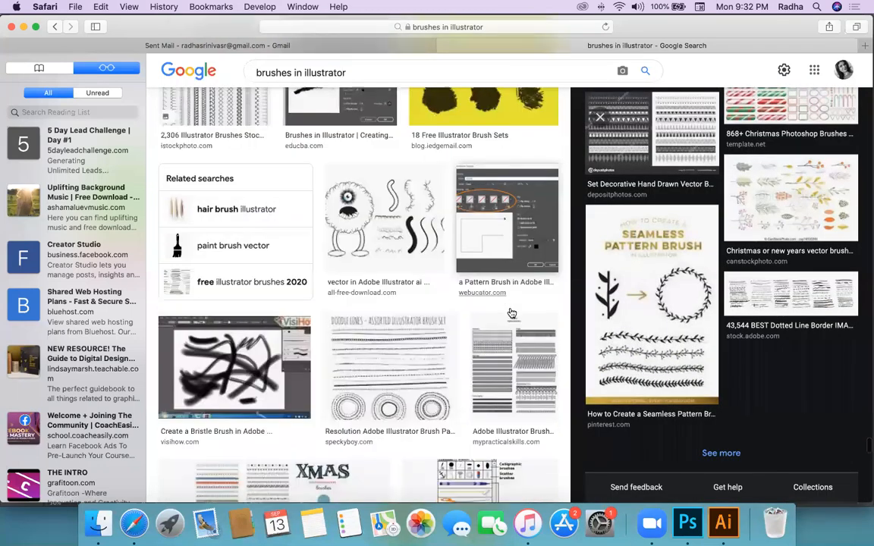
Step: Preview the Yellow Images Africa pattern brushes from the results and look over its related images
scroll(511, 312, "down", 8)
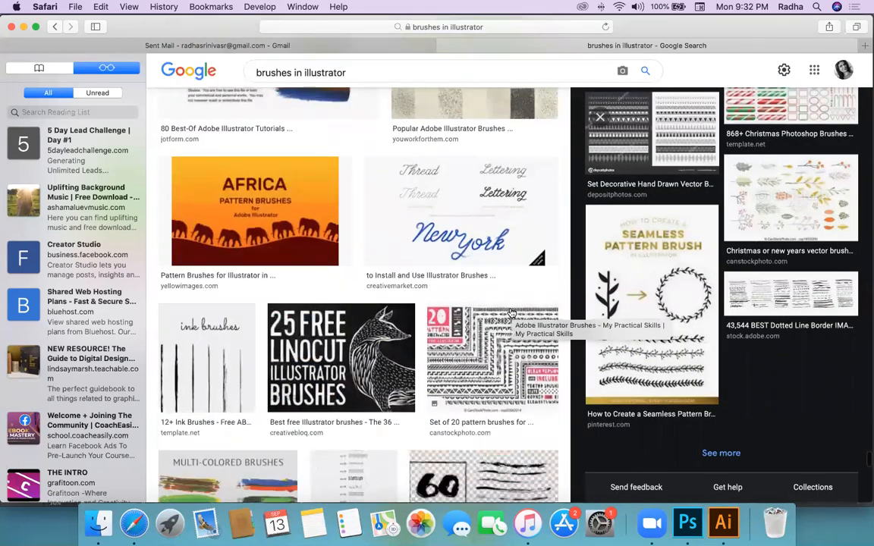
left_click(238, 143)
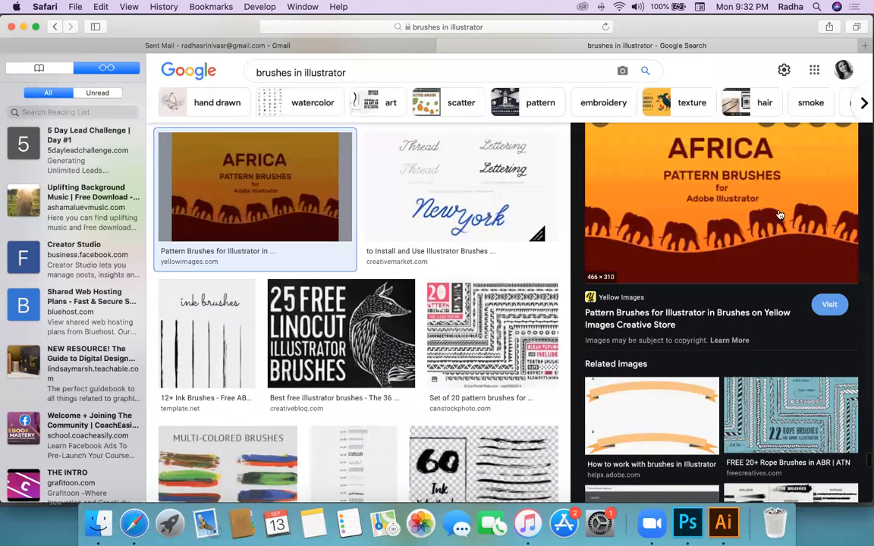
scroll(779, 215, "up", 3)
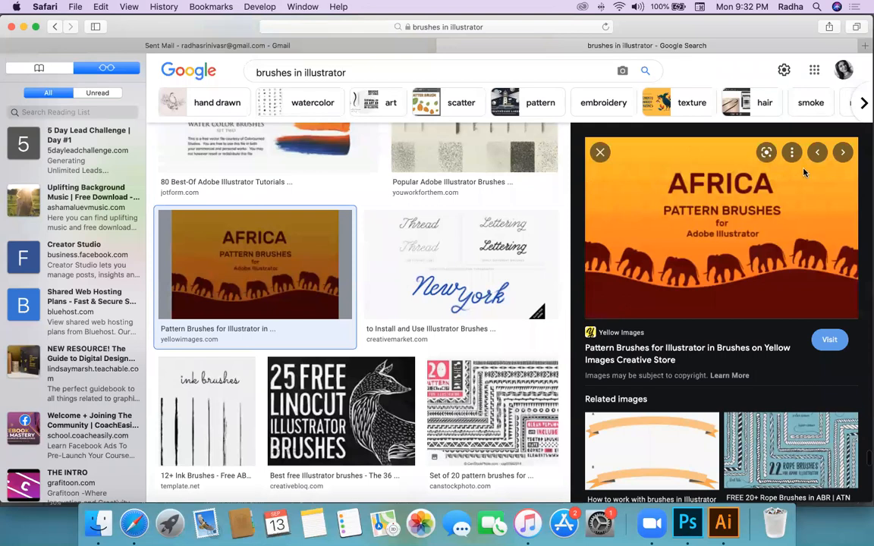
scroll(762, 301, "down", 3)
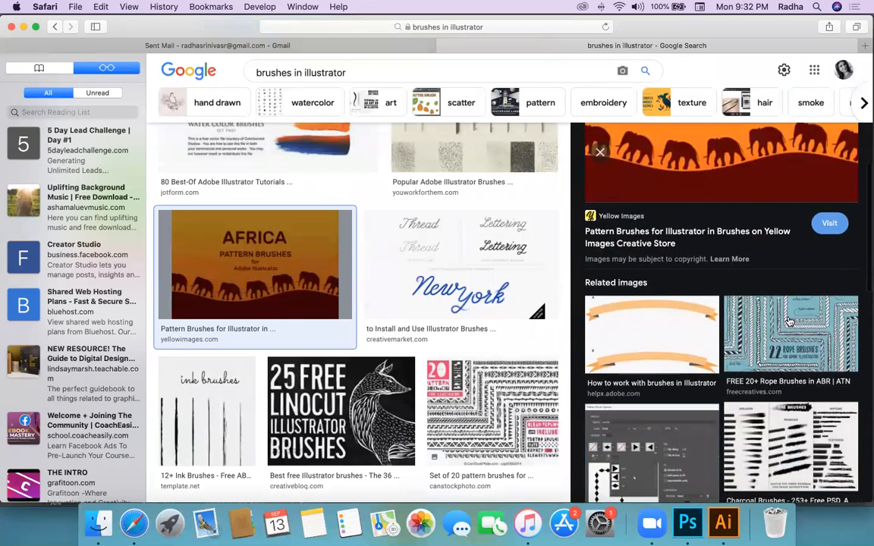
Step: Preview the Creative Bloq 25 free linocut brushes and the related Spoon Graphics fox illustration, and examine further linocut examples
scroll(469, 419, "down", 5)
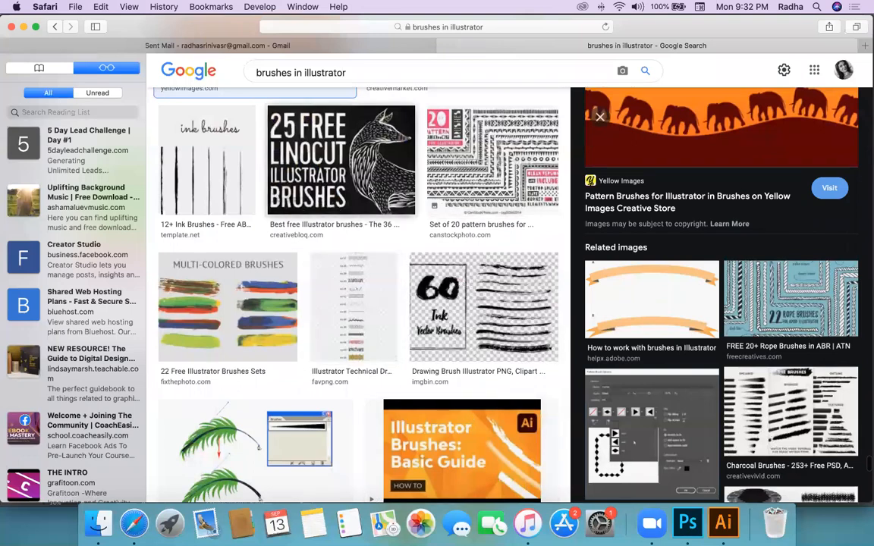
left_click(334, 173)
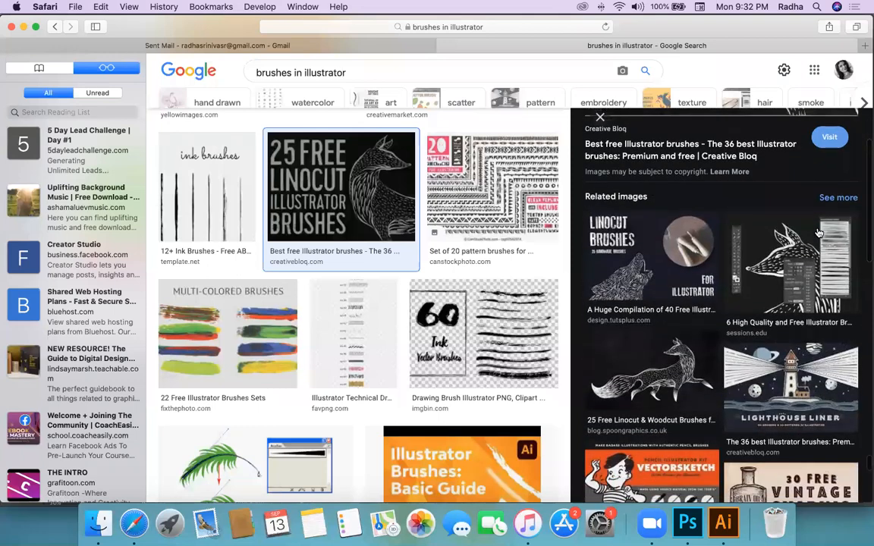
left_click(836, 223)
left_click(645, 281)
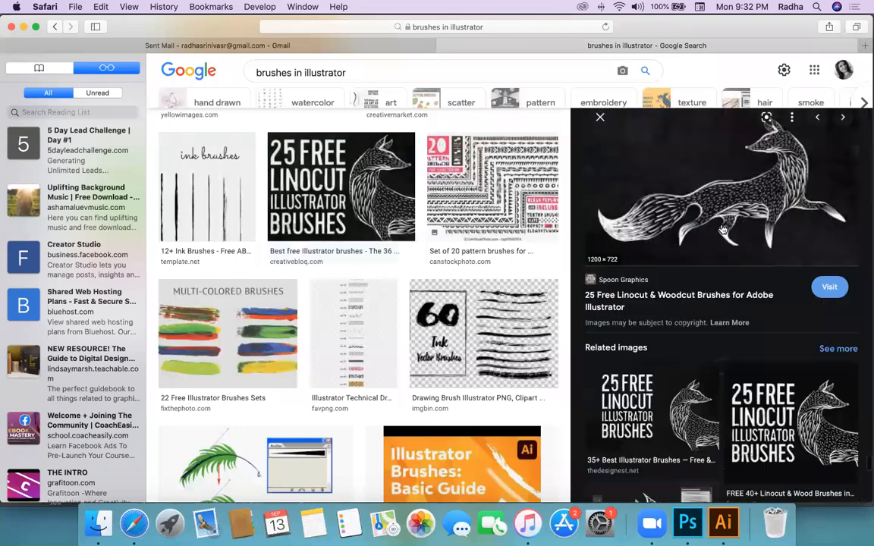
scroll(784, 264, "down", 5)
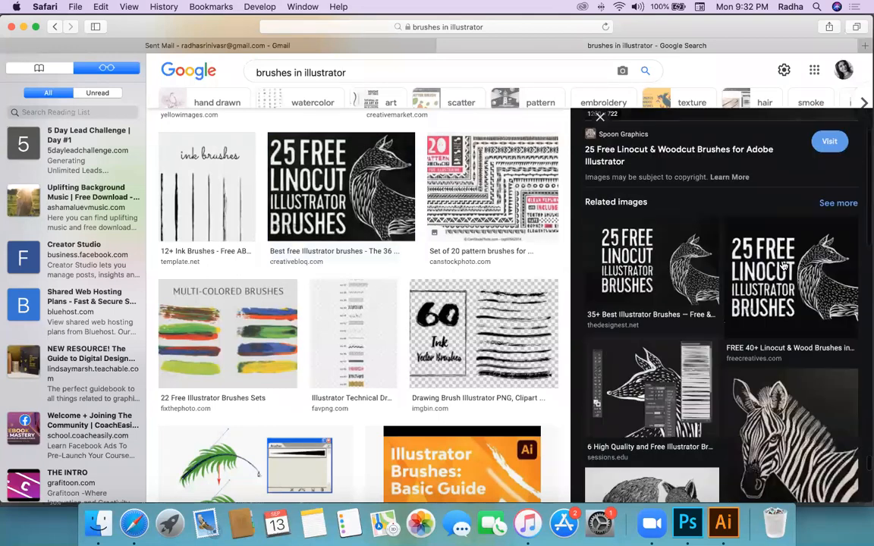
scroll(784, 264, "down", 6)
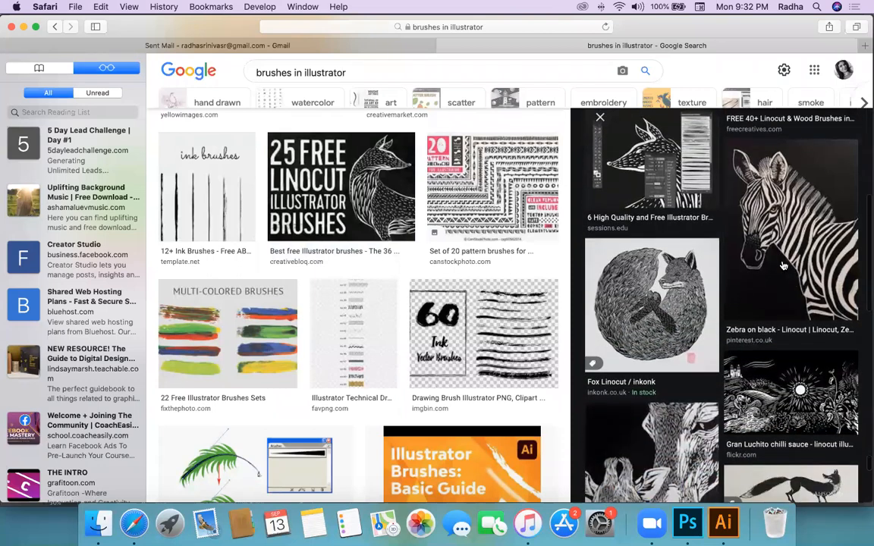
scroll(784, 265, "down", 3)
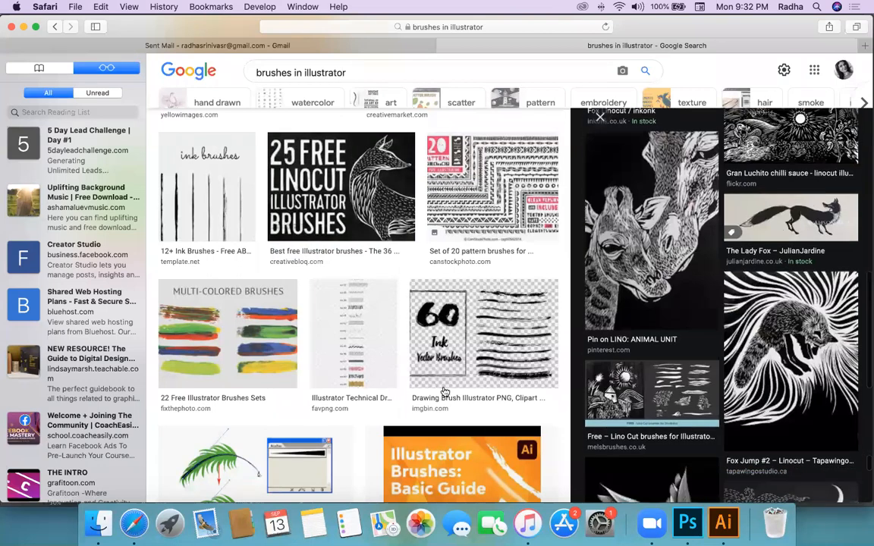
Step: Preview the FreeCreatives rope brushes for Illustrator and the related Procreate Zipper brushset
scroll(404, 393, "down", 5)
scroll(405, 393, "down", 4)
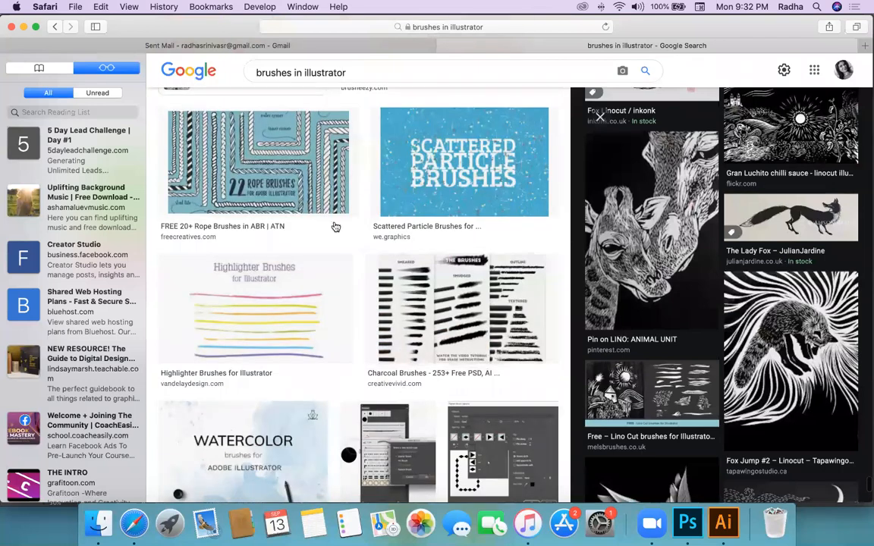
left_click(245, 157)
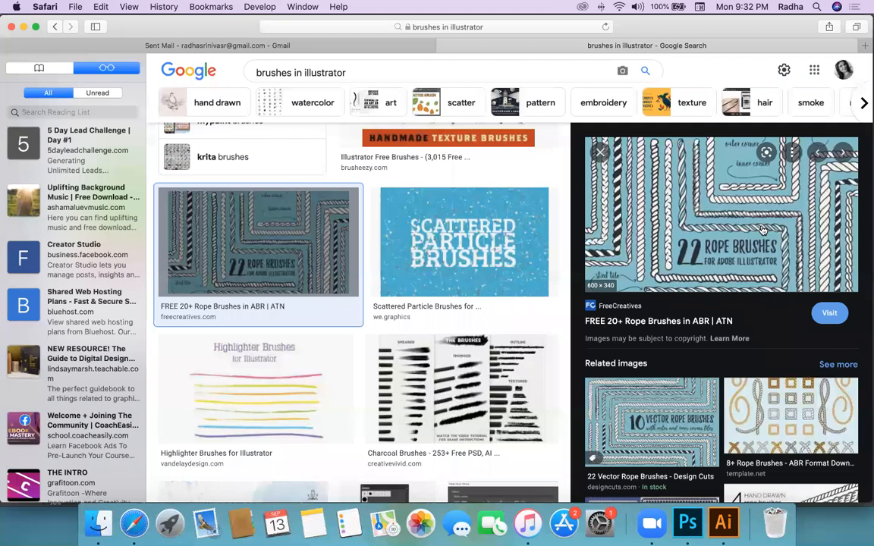
scroll(763, 230, "down", 10)
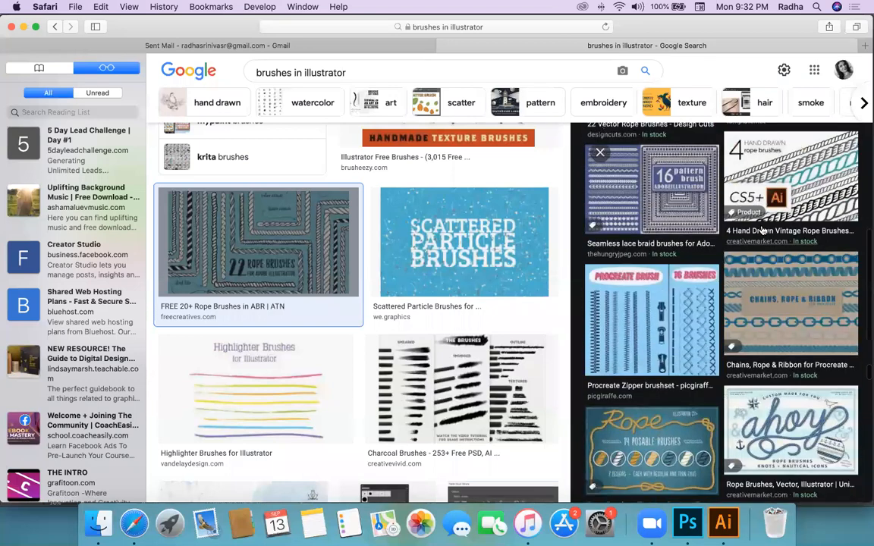
left_click(651, 319)
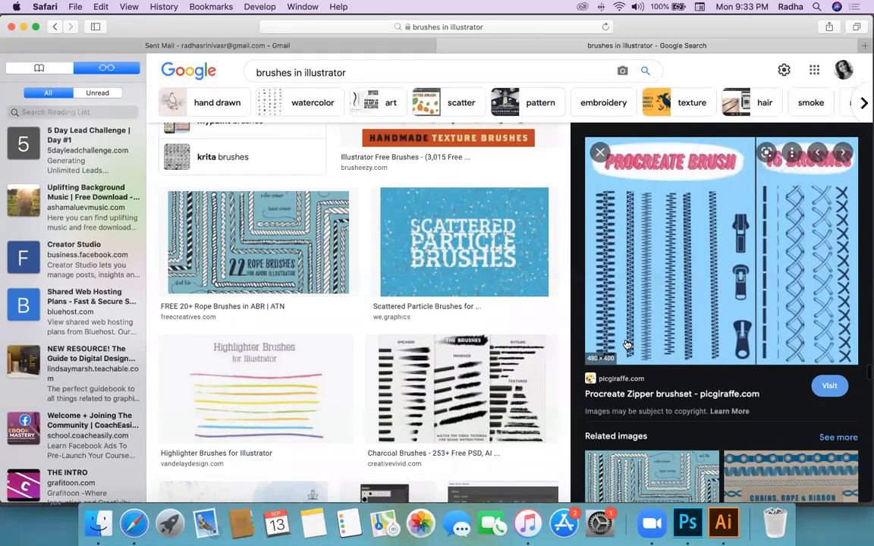
Step: Preview the VectorPortal grunge brush pack among the brush image results
scroll(402, 350, "down", 4)
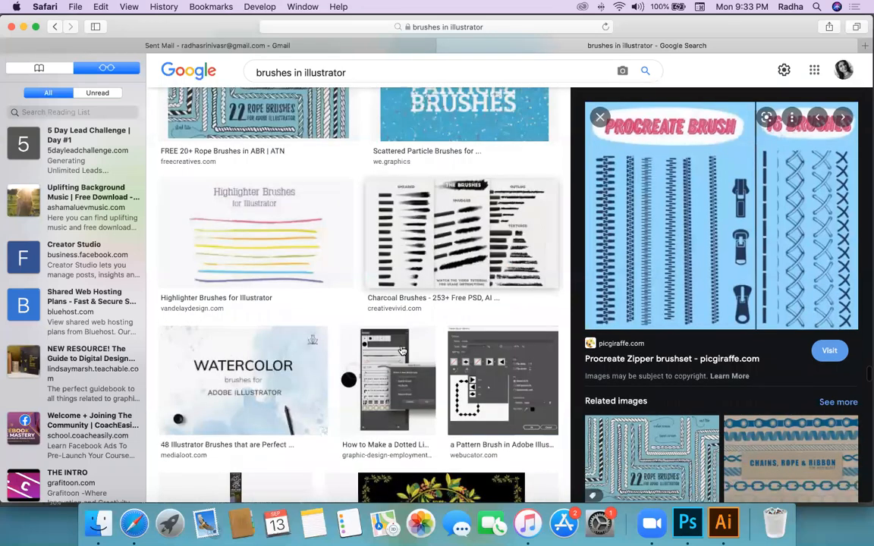
scroll(402, 351, "down", 15)
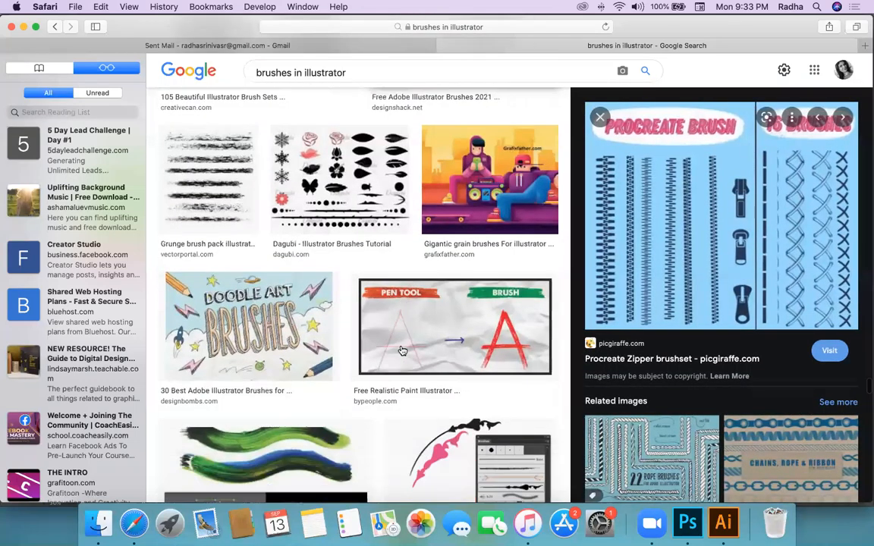
left_click(194, 164)
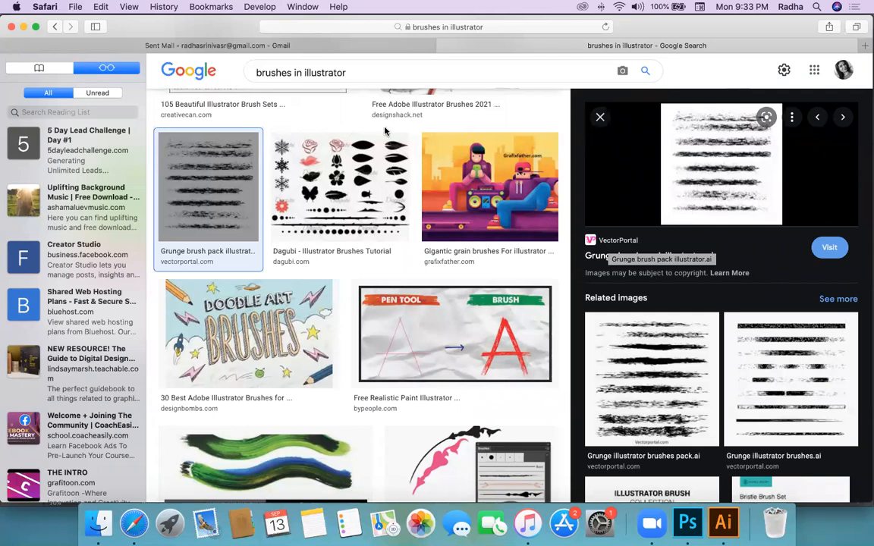
Step: Replace the image search query with the suggested "grundge texture" search
left_click_drag(351, 71, 227, 69)
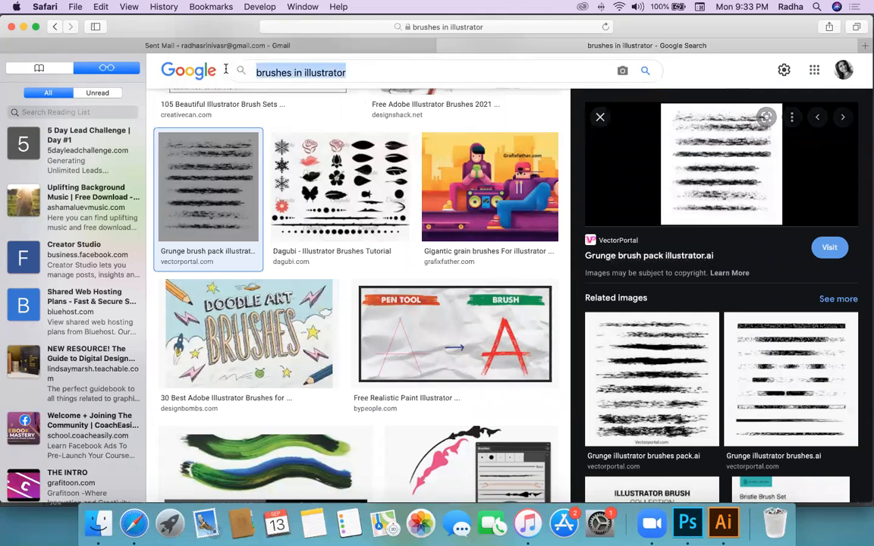
type("grundg")
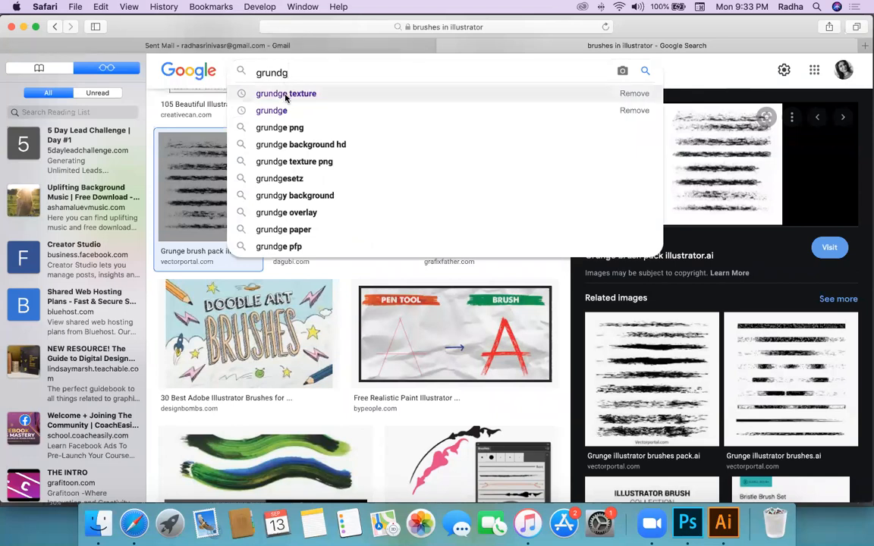
left_click(286, 93)
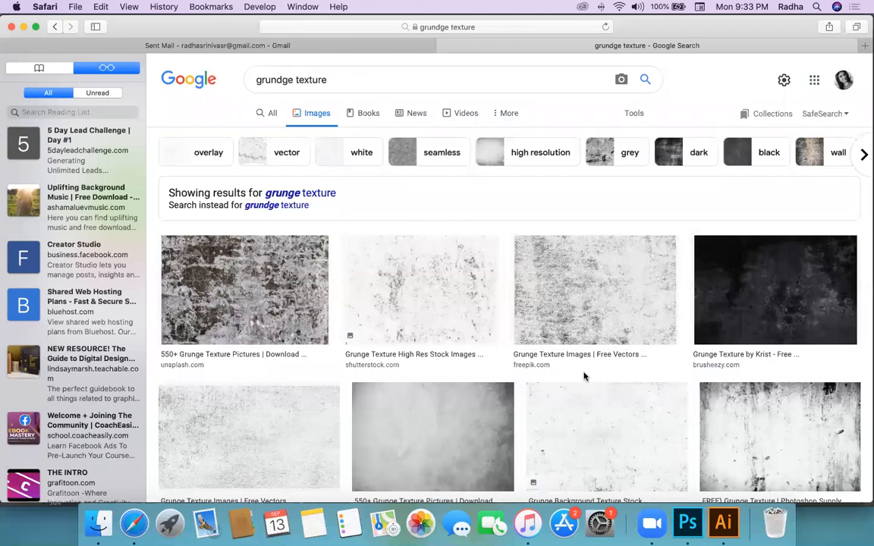
Step: Copy the Shutterstock grunge texture image from the results, after also previewing the related Freepik abstract grunge texture design
scroll(592, 375, "down", 3)
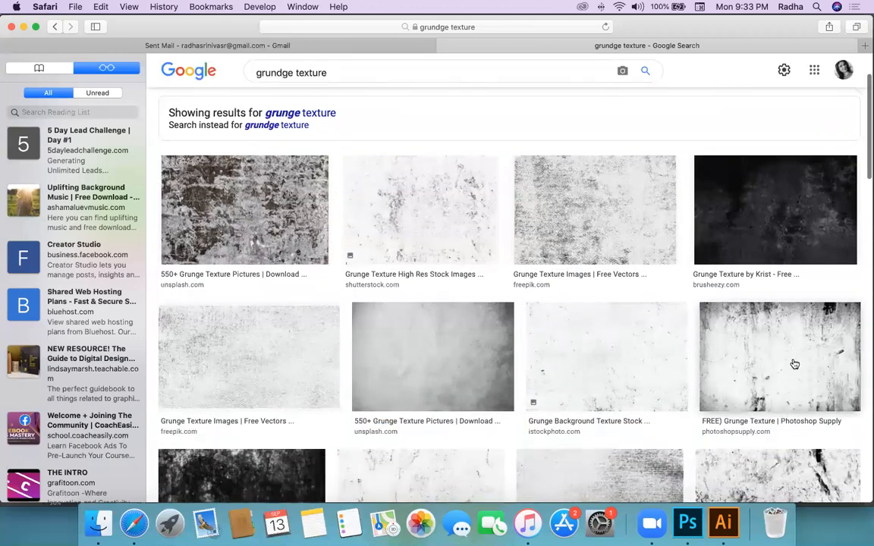
left_click(409, 220)
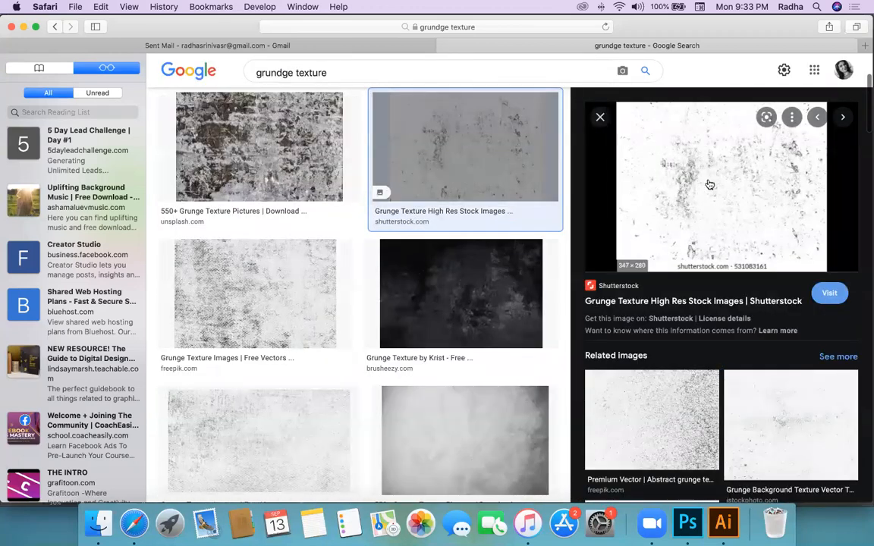
right_click(710, 184)
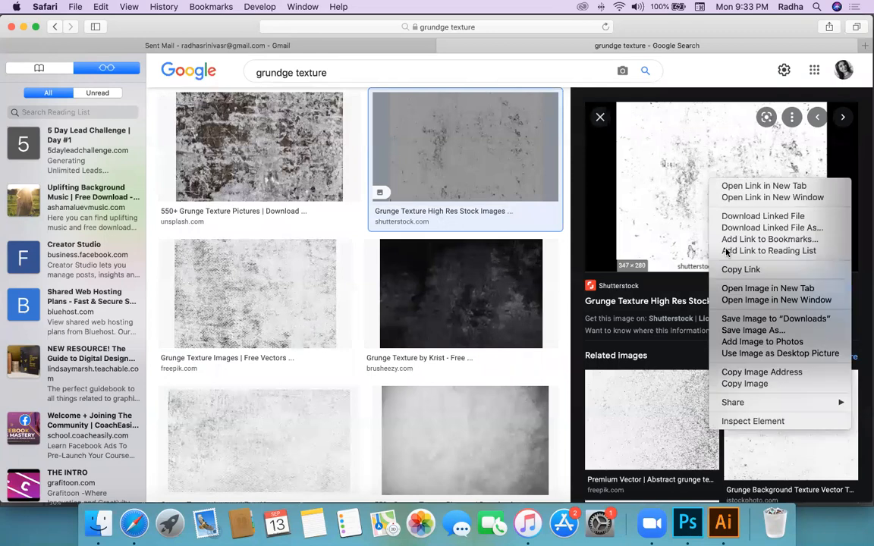
left_click(747, 384)
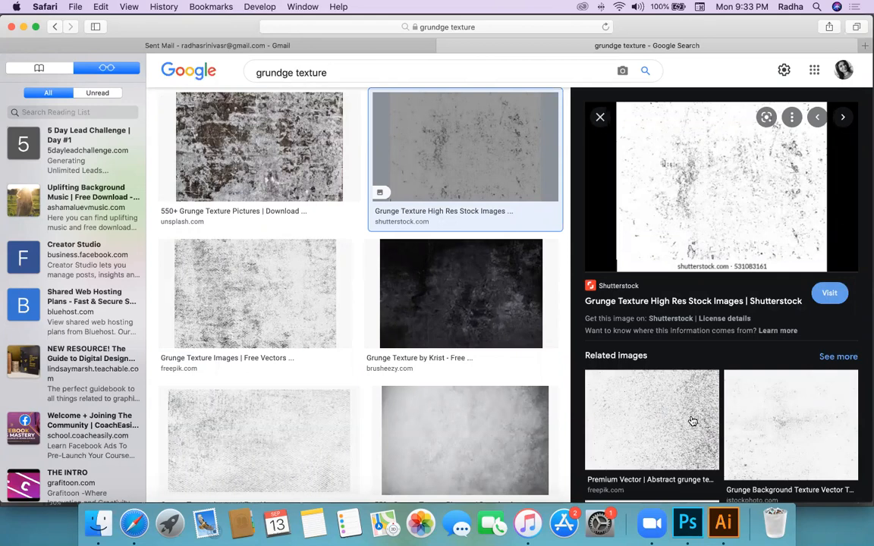
left_click(692, 421)
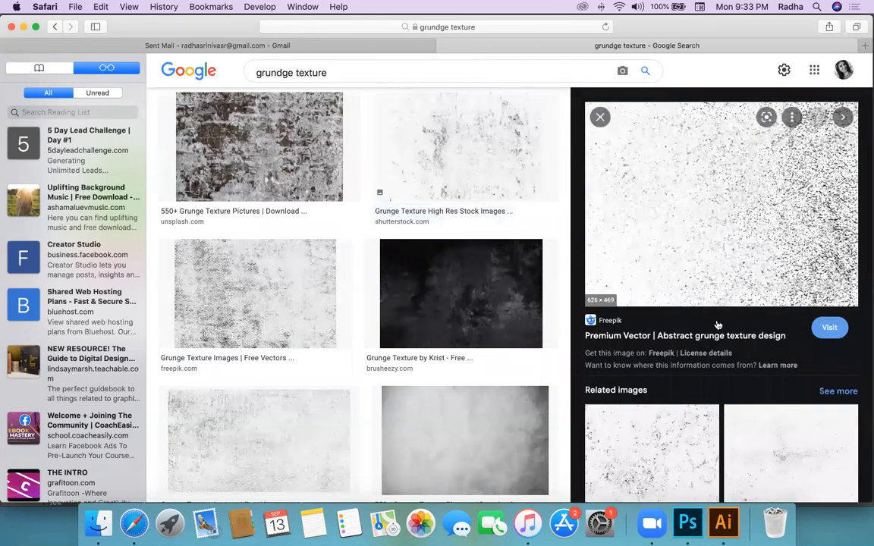
left_click(489, 130)
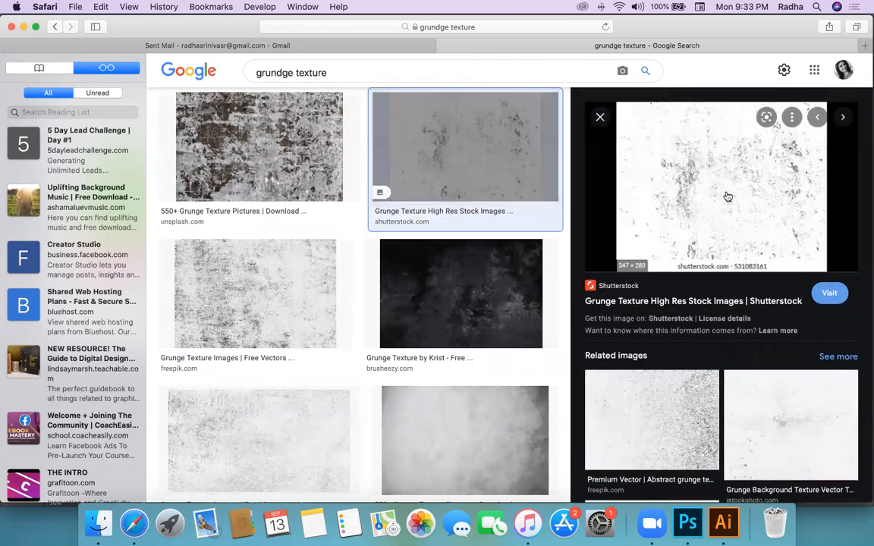
right_click(689, 184)
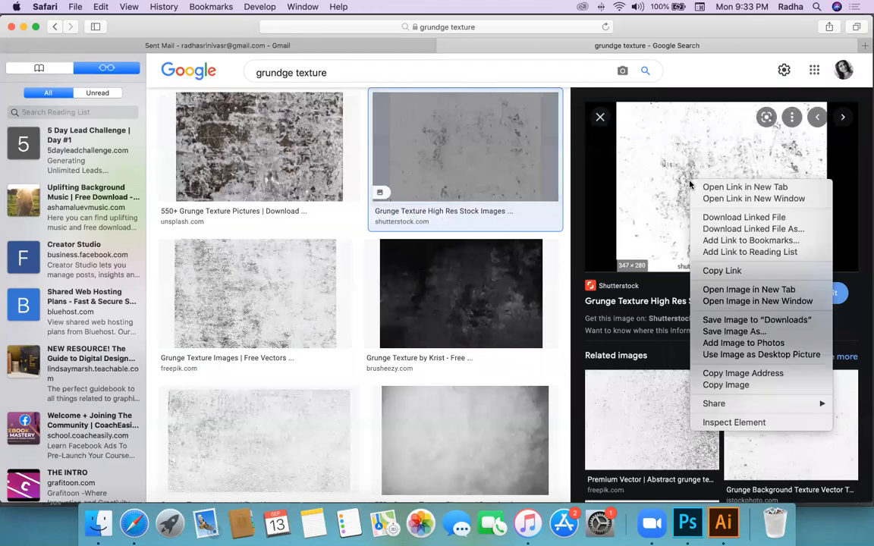
left_click(740, 385)
Step: Switch to Illustrator, paste the copied grunge texture into the empty canvas area and move it away from the Brushes panel
left_click(723, 523)
scroll(300, 235, "right", 10)
scroll(300, 235, "up", 3)
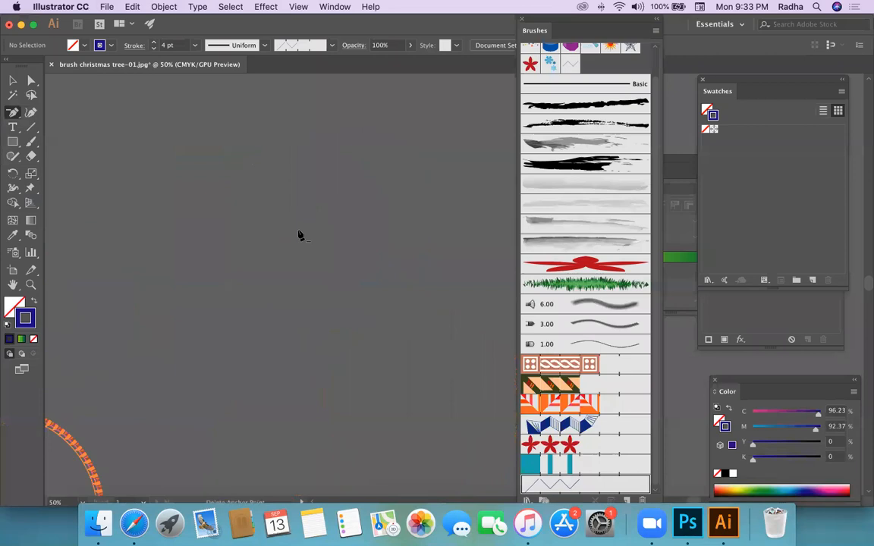
key("super+v")
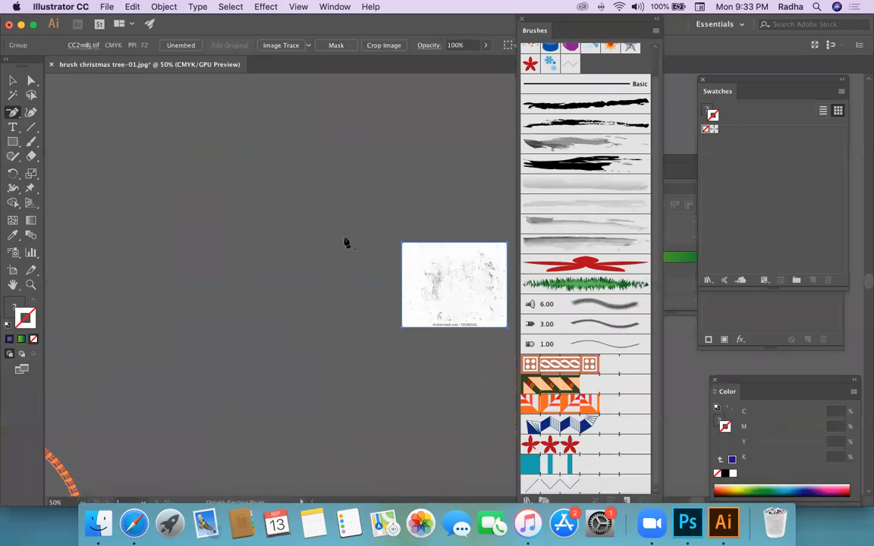
left_click(444, 286)
left_click(545, 284)
key("v")
left_click_drag(450, 287, 317, 272)
Step: Turn on the Image Trace preview for the pasted grunge texture and show the advanced tracing settings
left_click(282, 45)
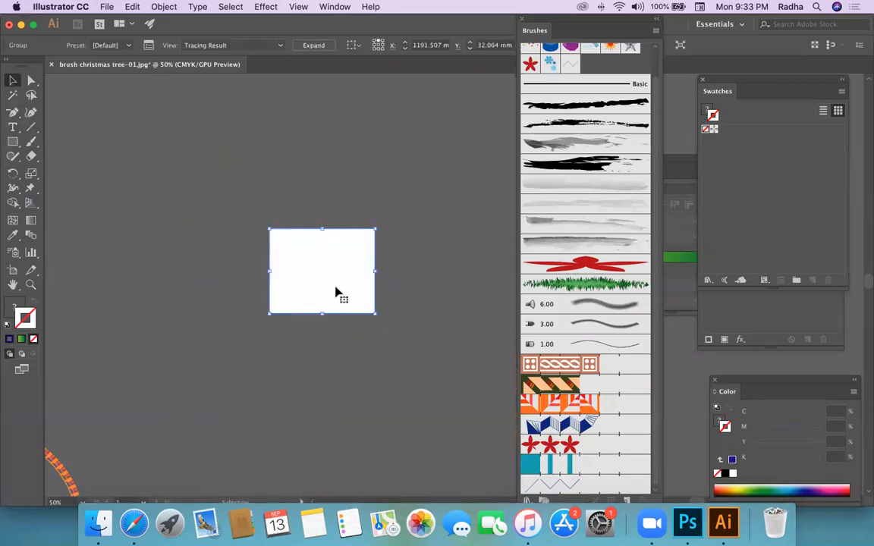
key("super+z")
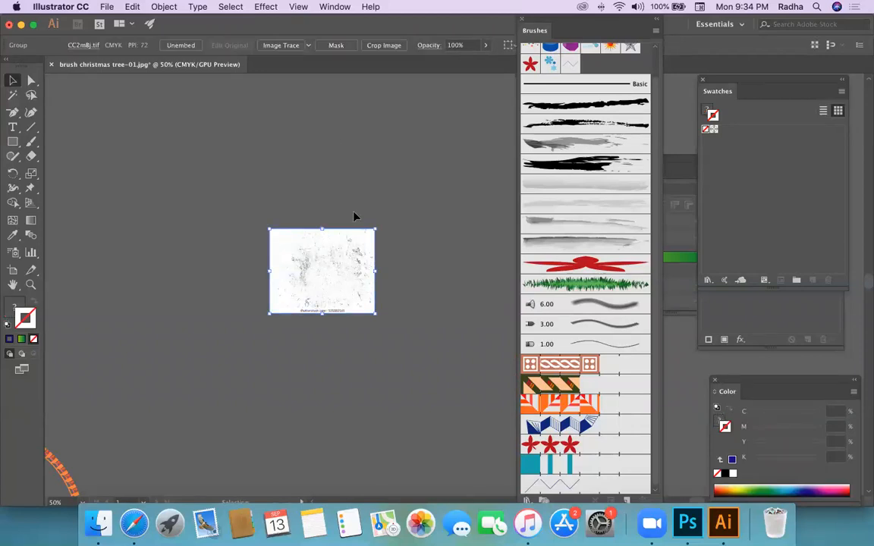
left_click(326, 7)
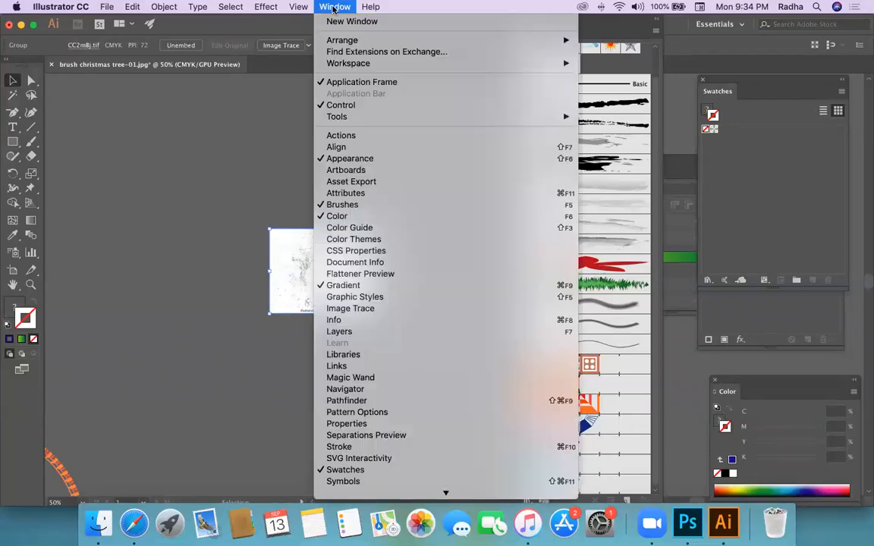
left_click(360, 309)
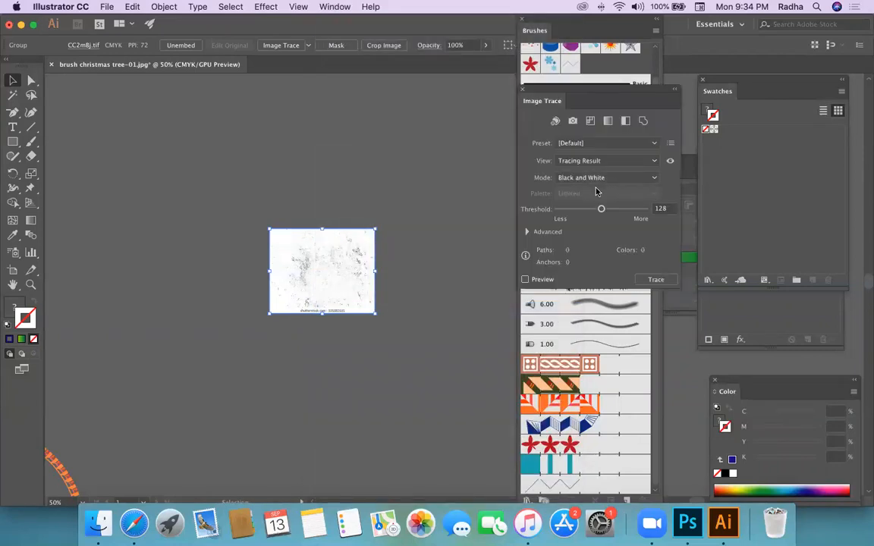
left_click(525, 280)
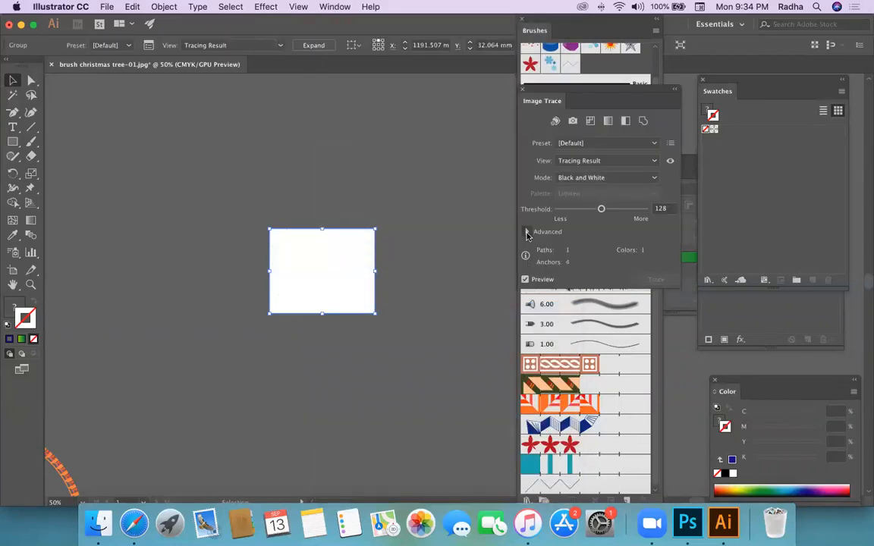
left_click(527, 232)
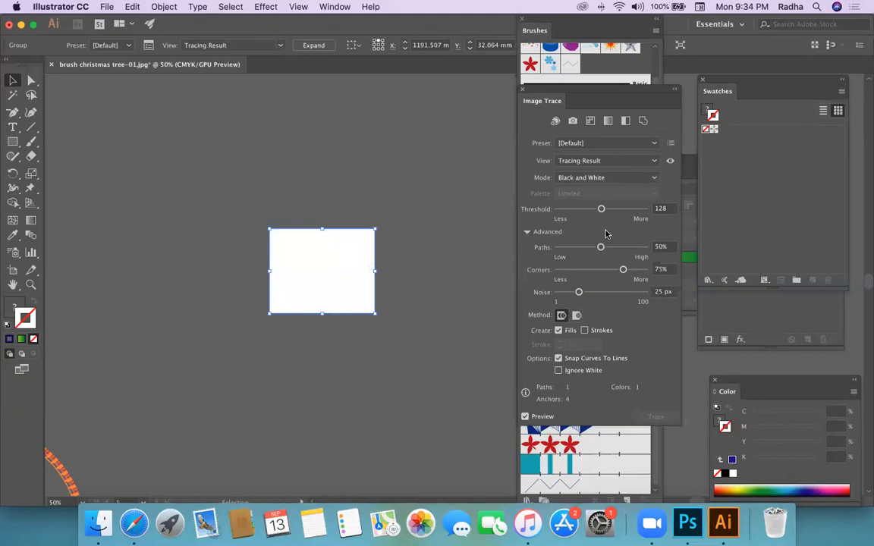
Step: Raise the trace threshold to 215 and the paths to 100%, and switch the tracing mode to Grayscale
mouse_move(602, 211)
left_mouse_down()
mouse_move(646, 210)
mouse_move(566, 209)
mouse_move(630, 209)
left_mouse_up()
left_click_drag(601, 250, 651, 253)
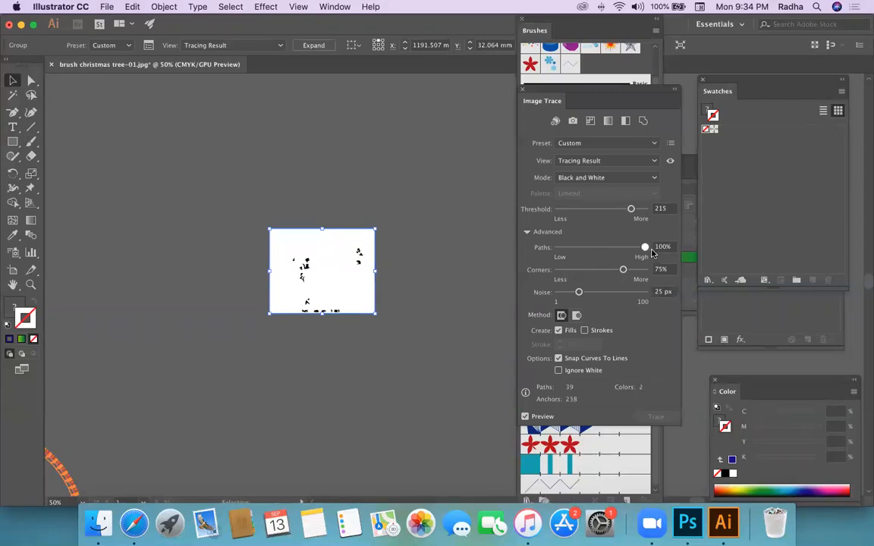
left_click(588, 178)
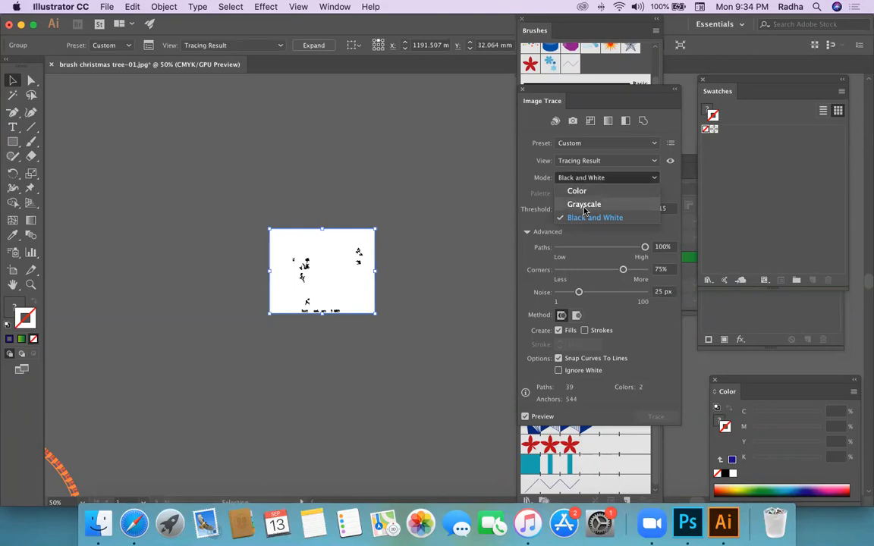
left_click(585, 204)
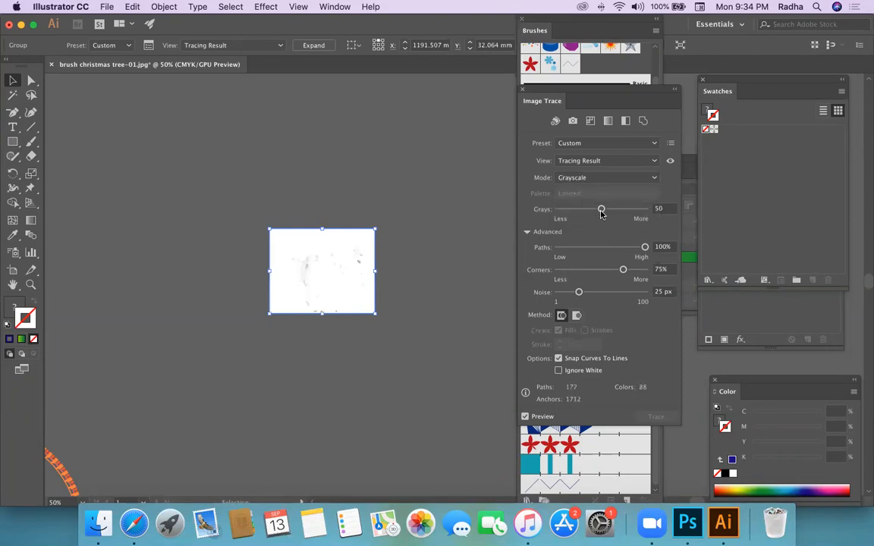
left_click(599, 177)
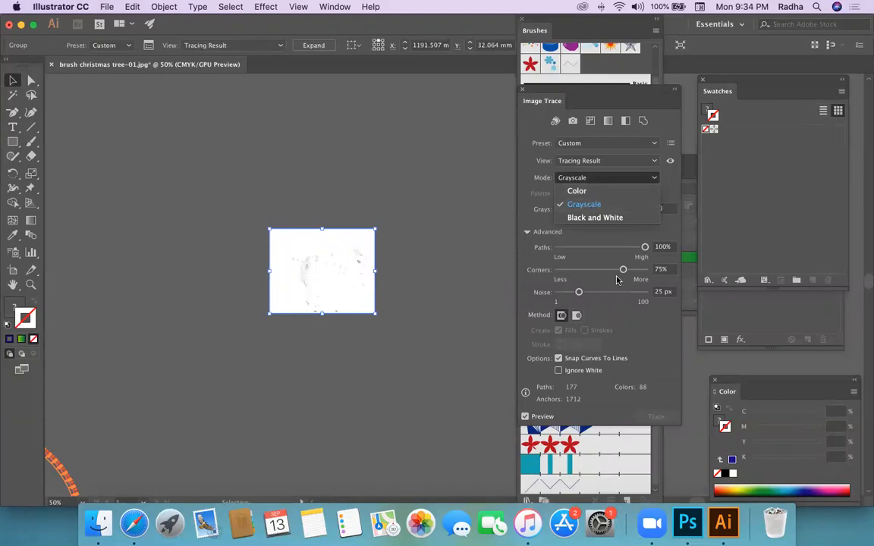
left_click(626, 324)
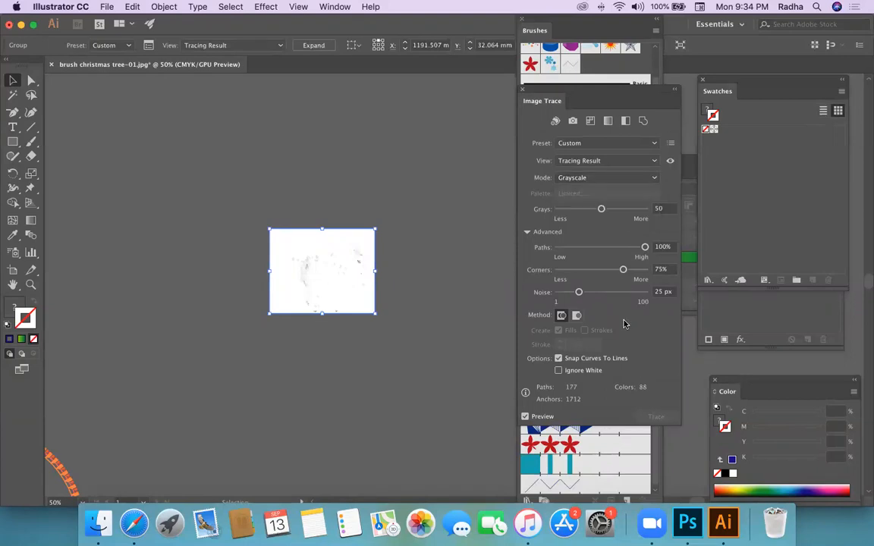
Step: Reduce the trace noise to 1 px and the corners to 5%, leaving white areas included in the trace
left_click(560, 370)
left_click(559, 370)
left_click_drag(579, 296, 563, 295)
mouse_move(623, 269)
left_mouse_down()
mouse_move(561, 269)
mouse_move(509, 297)
left_mouse_up()
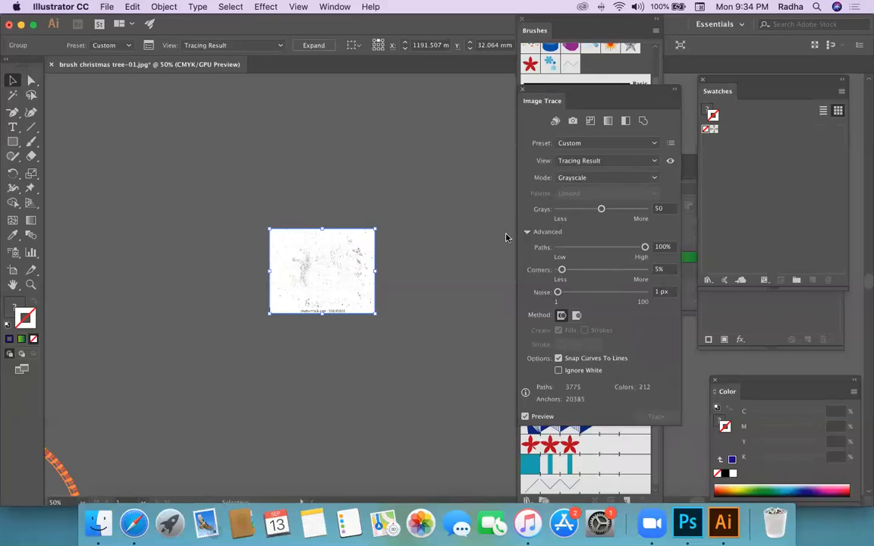
left_click_drag(556, 277, 500, 274)
Step: Expand the traced grunge texture into vector paths and ungroup it completely
left_click(311, 45)
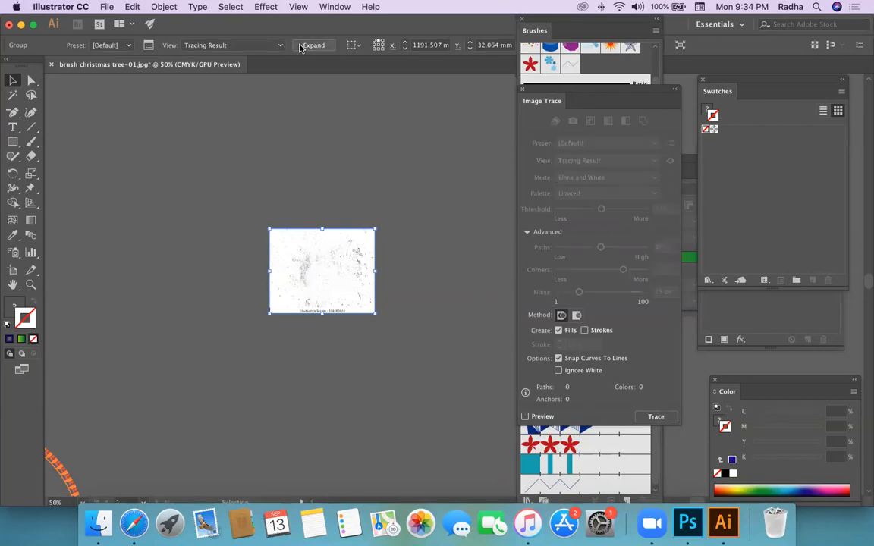
right_click(349, 271)
left_click(391, 369)
left_click(362, 309)
left_click(339, 292)
right_click(338, 292)
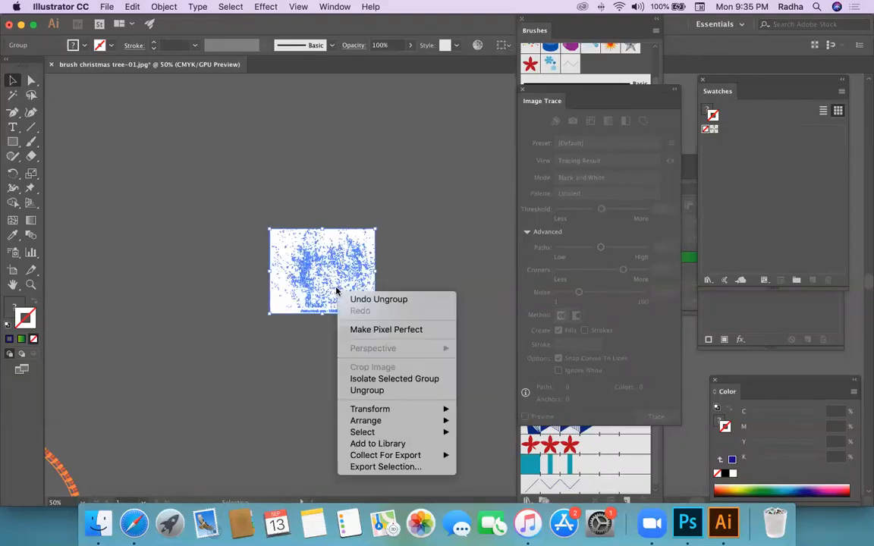
left_click(380, 390)
Step: Separate the white background compound path from the traced specks and delete it
left_click(406, 271)
left_click(370, 308)
left_click_drag(371, 308, 472, 334)
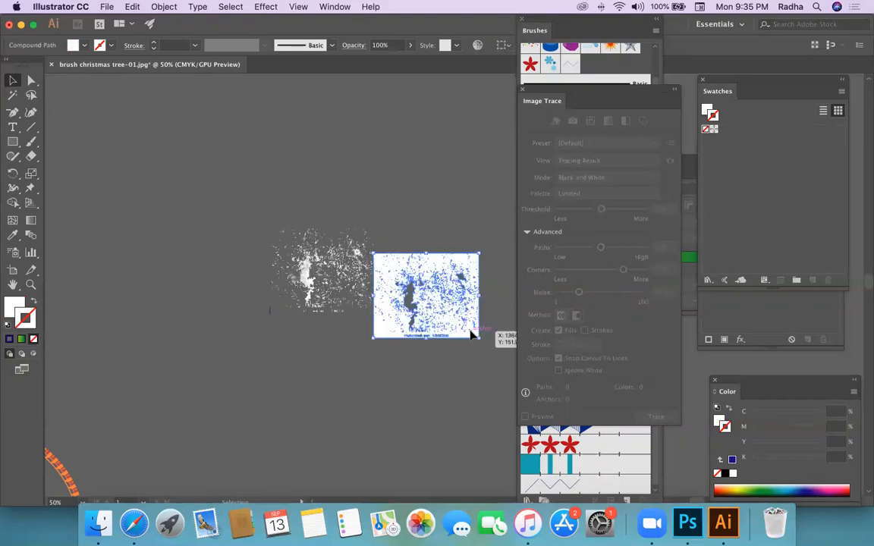
key("Delete")
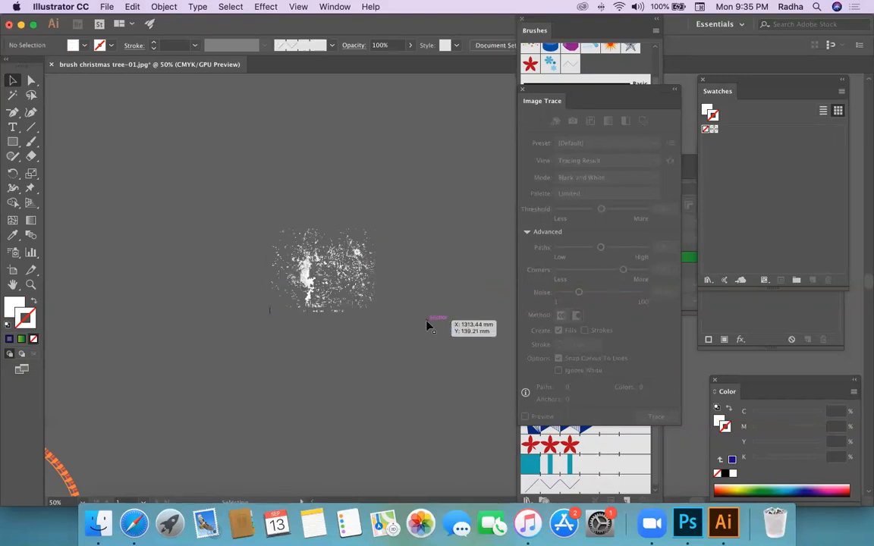
Step: Select the similarly coloured white specks of the texture with the Magic Wand and delete them
key("super+plus")
key("super+plus")
key("super+plus")
scroll(427, 326, "left", 5)
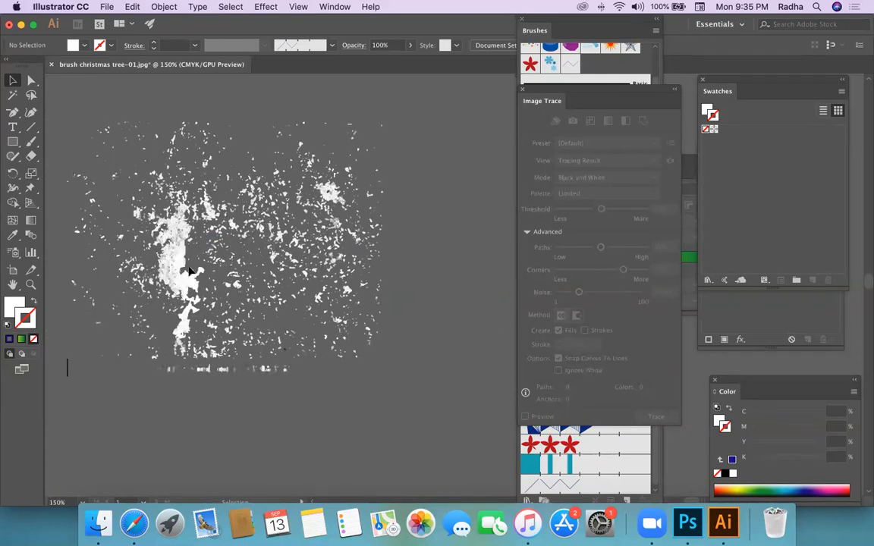
scroll(190, 271, "left", 3)
key("super+plus")
scroll(190, 271, "left", 4)
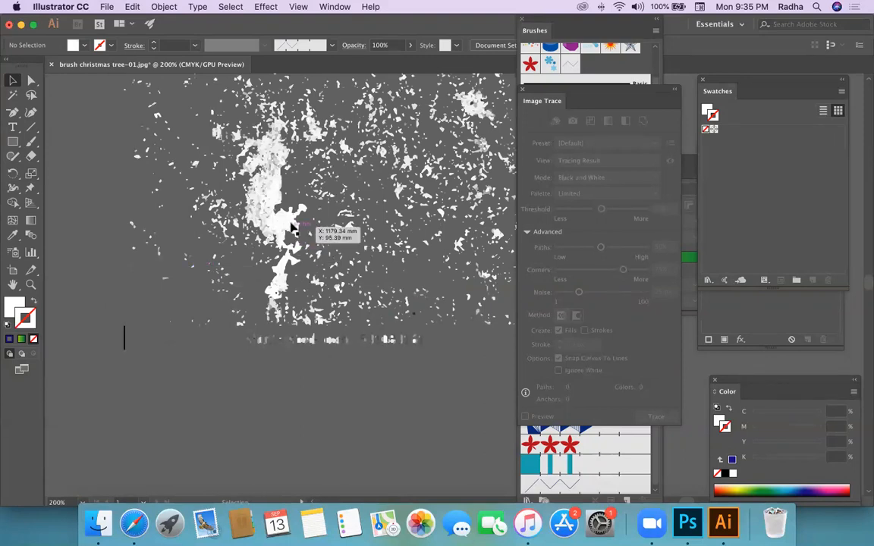
scroll(289, 227, "up", 4)
scroll(285, 203, "down", 5)
scroll(285, 203, "left", 2)
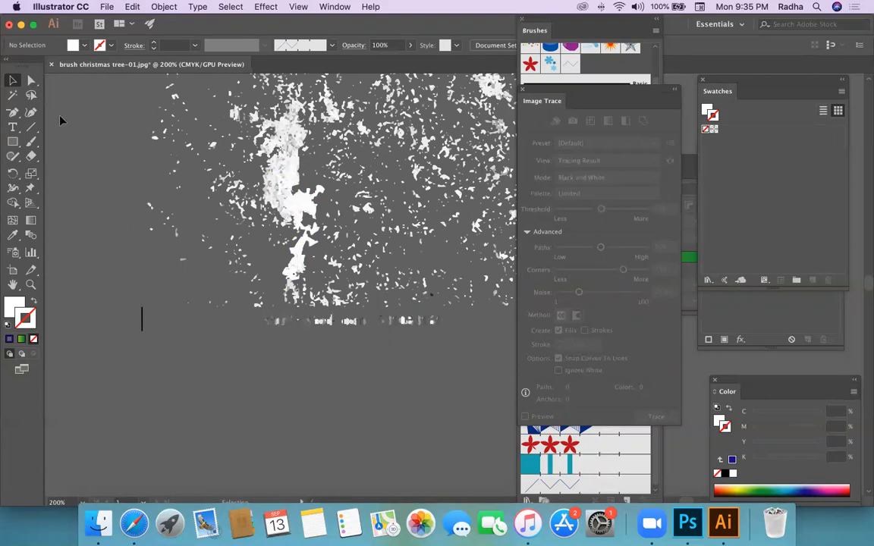
left_click(12, 95)
left_click(293, 179)
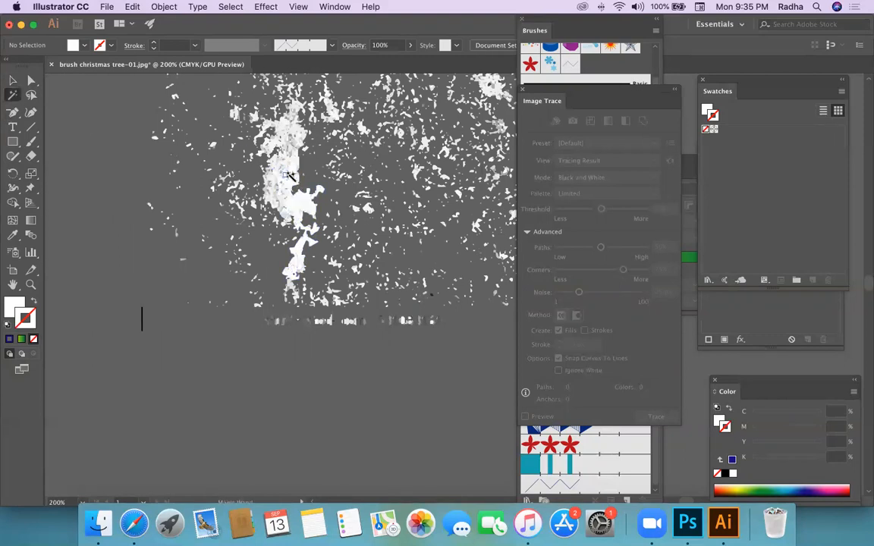
left_click(293, 176)
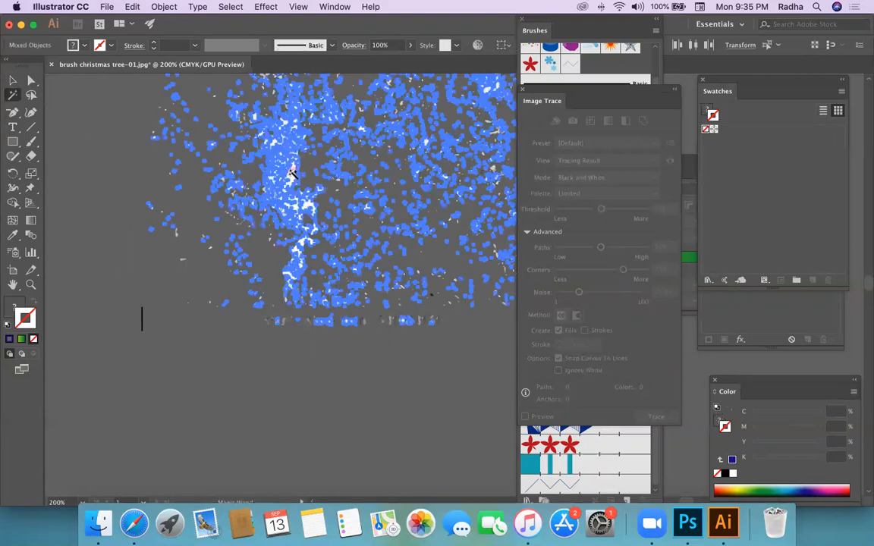
key("Delete")
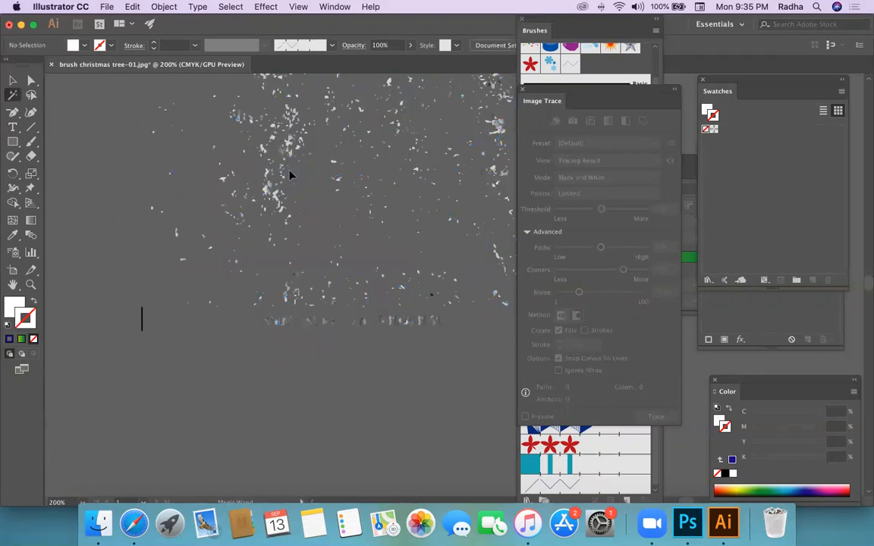
Step: Move a narrow vertical strip of the remaining specks into the empty canvas left of the texture
key("super+1")
left_click(12, 80)
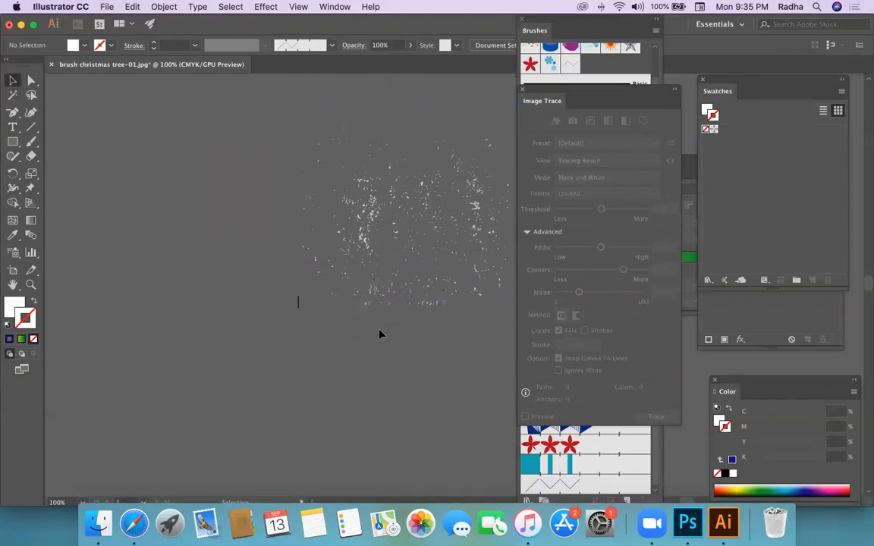
key("super+z")
left_click_drag(368, 232, 208, 218)
left_click(240, 287)
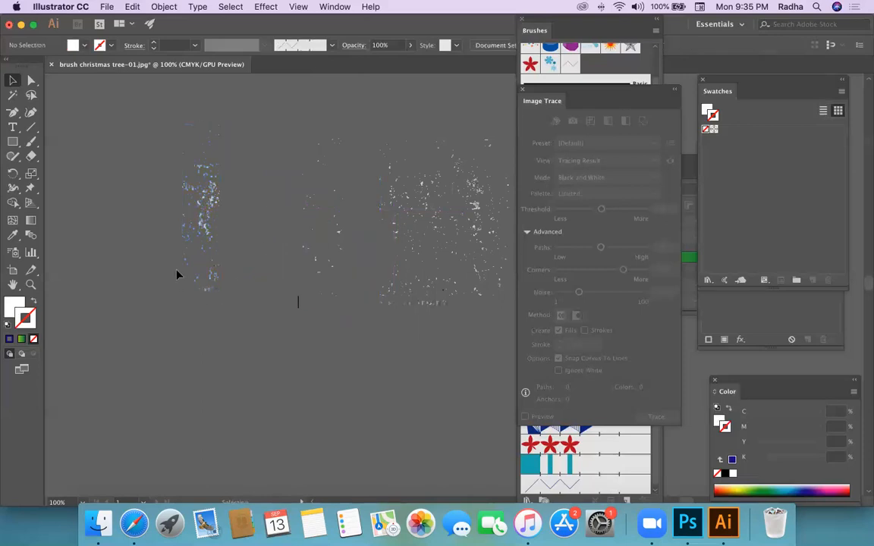
Step: Delete the stray specks at the lower and upper ends of the separated strip
left_click_drag(253, 309, 254, 310)
key("Delete")
left_click_drag(181, 120, 251, 146)
key("Delete")
Step: Narrow the speck strip by nudging its left-hand specks to the right and its right-hand specks to the left
scroll(170, 182, "up", 3)
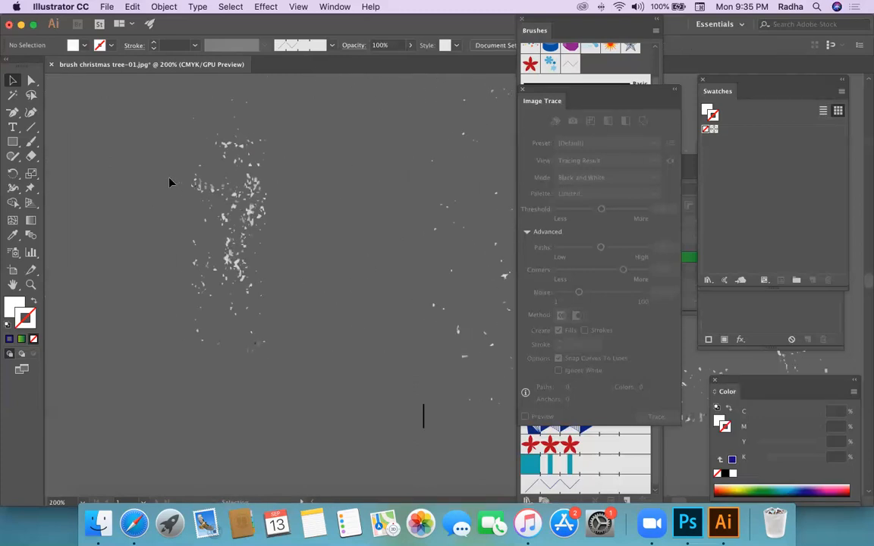
scroll(170, 182, "left", 3)
scroll(170, 182, "up", 3)
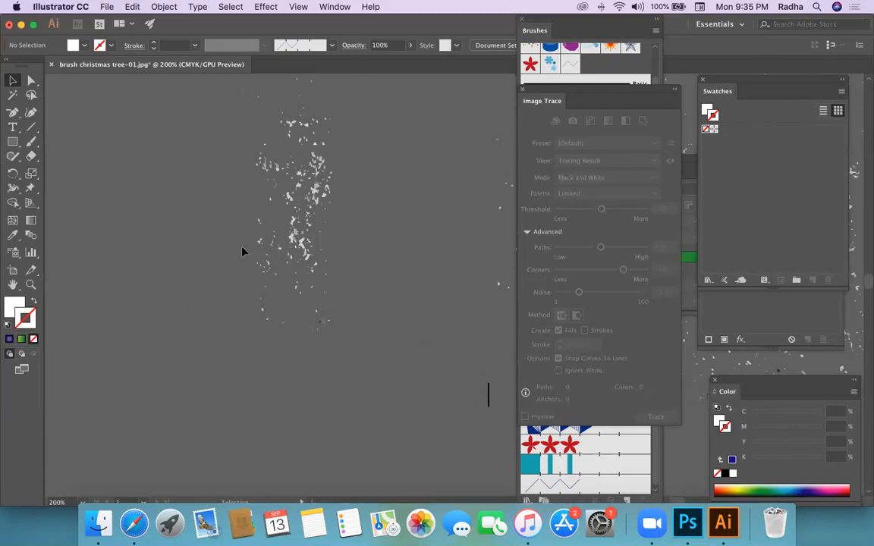
key("super+a")
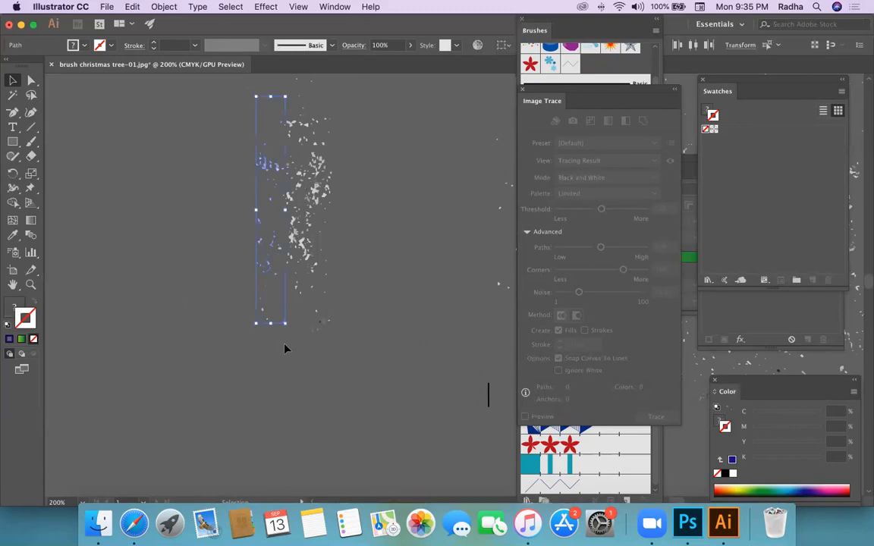
key("Right")
key("Right")
key("Right")
key("Right")
key("Right")
key("Right")
key("Right")
key("Right")
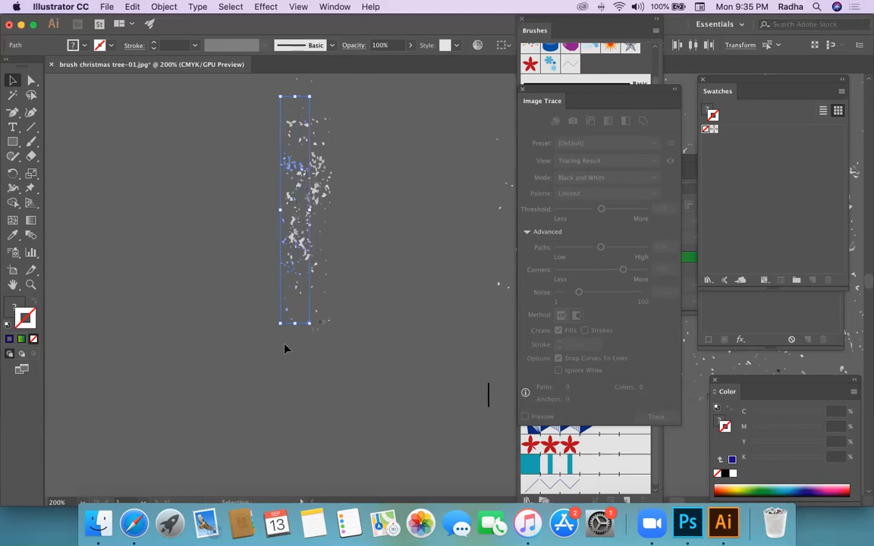
left_click(348, 341)
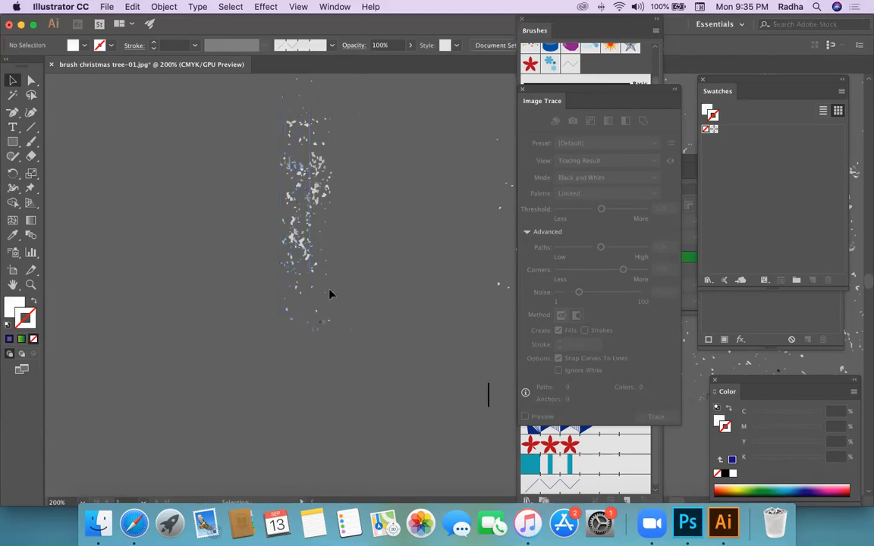
left_click(317, 336)
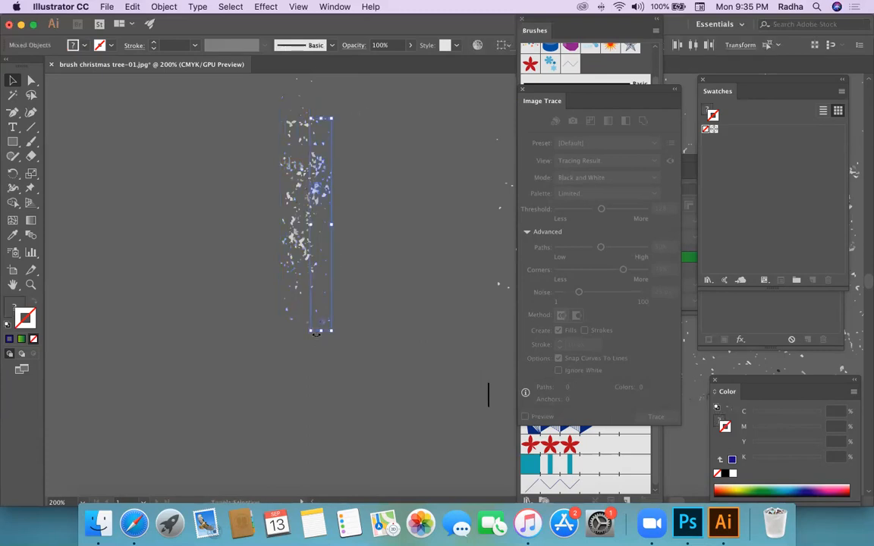
left_click(387, 303)
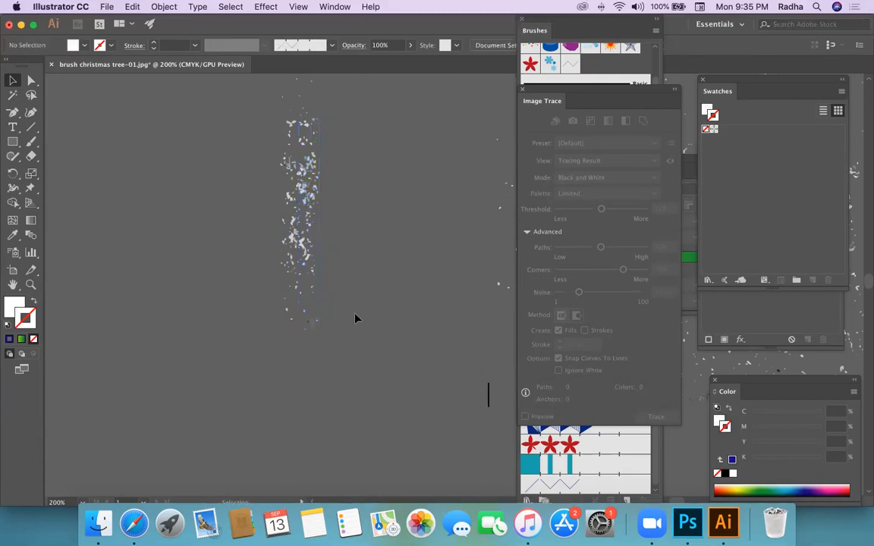
Step: Nudge the sparse specks at the strip's lower end upward to close the gap below the denser part
left_click_drag(273, 288, 342, 337)
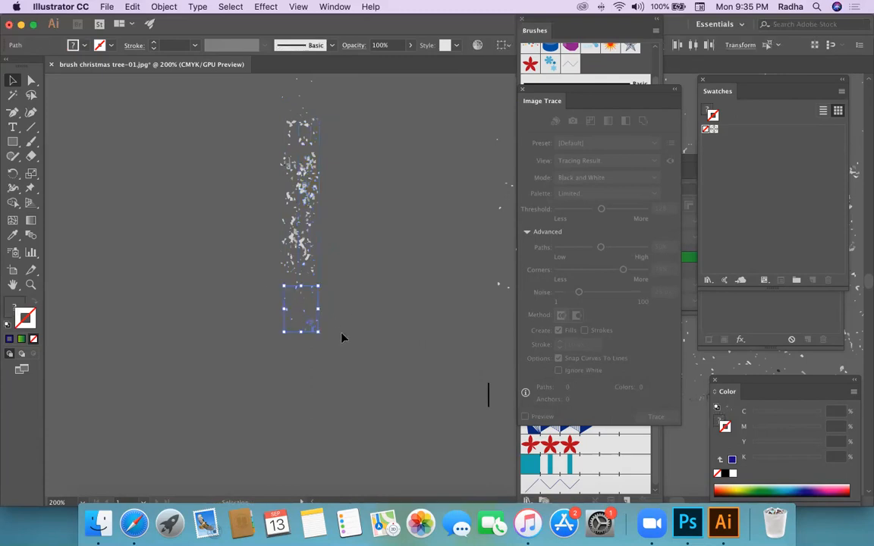
key("shift+Up")
key("shift+Up")
left_click(381, 291)
Step: Nudge the scattered specks at the strip's upper end downward into the denser part
scroll(283, 126, "up", 2)
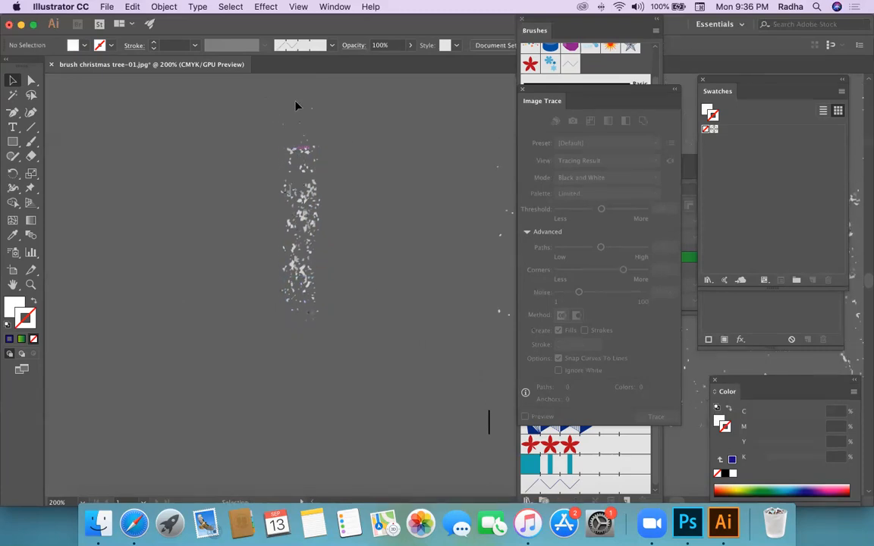
left_click_drag(270, 97, 347, 159)
key("shift+Down")
key("shift+Down")
key("shift+Down")
left_click(384, 174)
key("super+a")
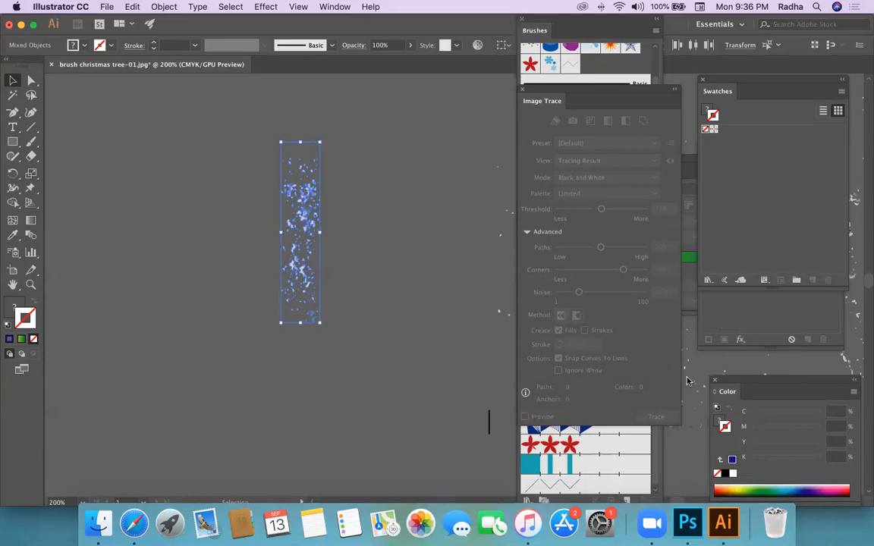
left_click(731, 323)
left_click(699, 371)
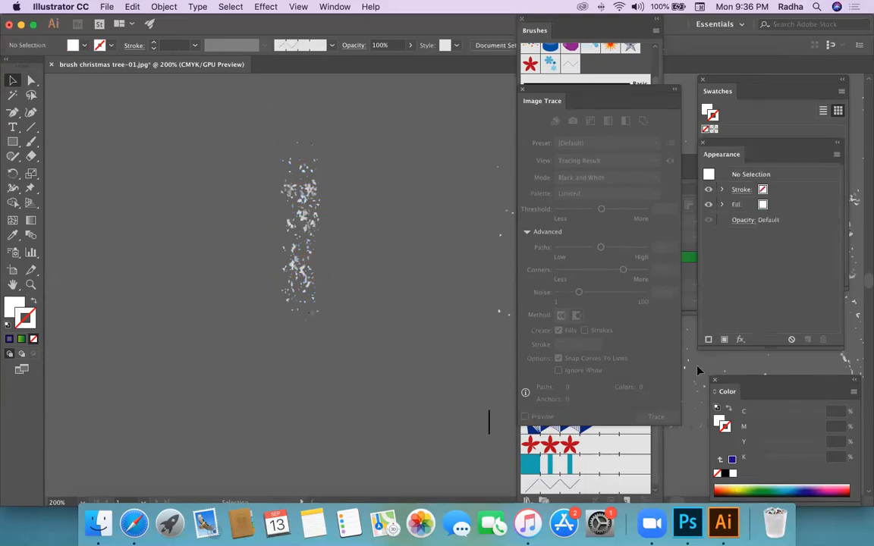
Step: Clear the workspace by moving aside and closing the Image Trace, Appearance and Swatches panels, leaving the brush library accessible
left_click_drag(716, 88, 532, 88)
left_click_drag(718, 150, 793, 89)
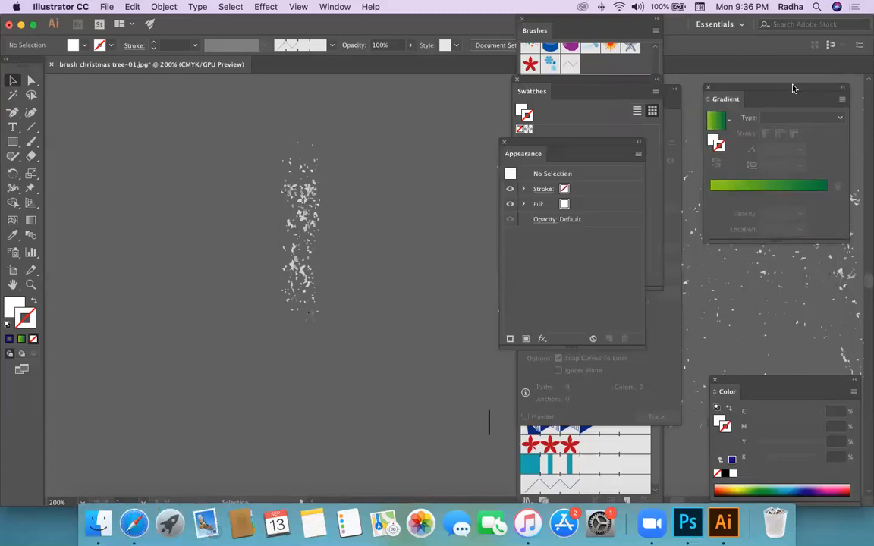
left_click(654, 395)
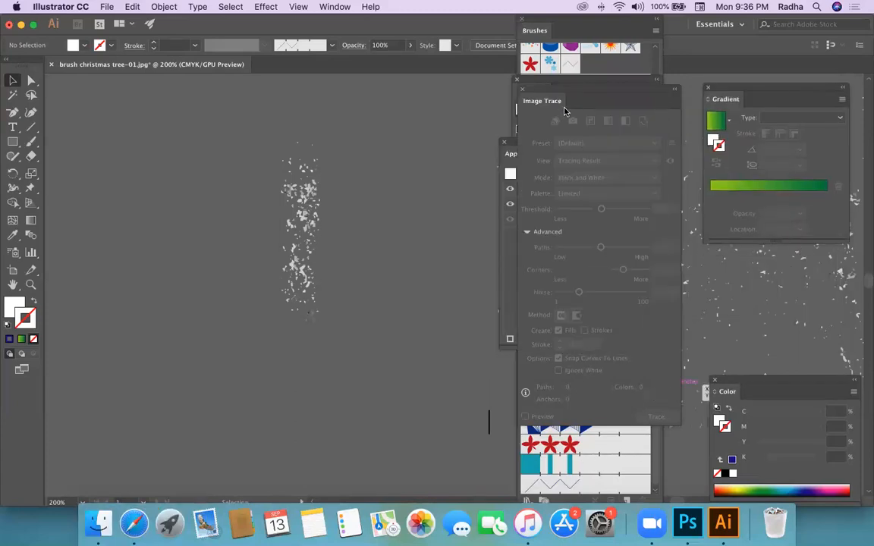
left_click(523, 93)
left_click(502, 142)
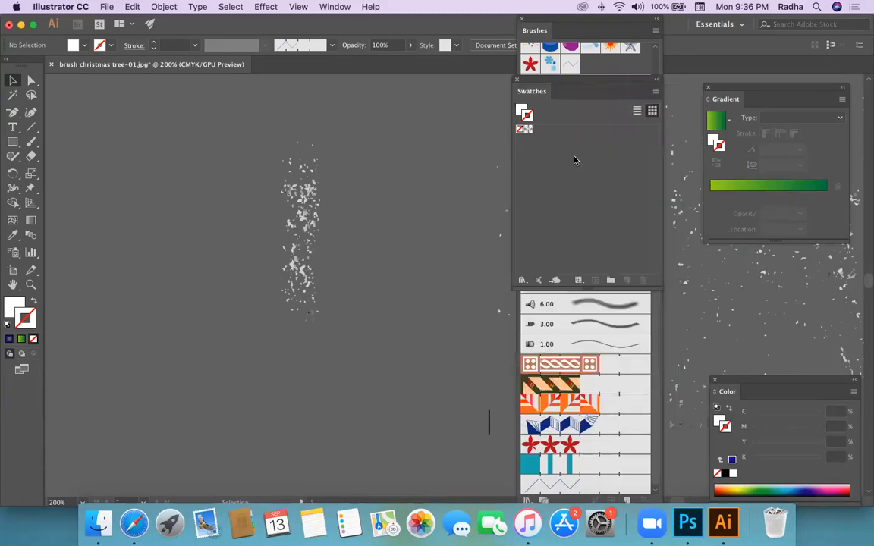
left_click(515, 80)
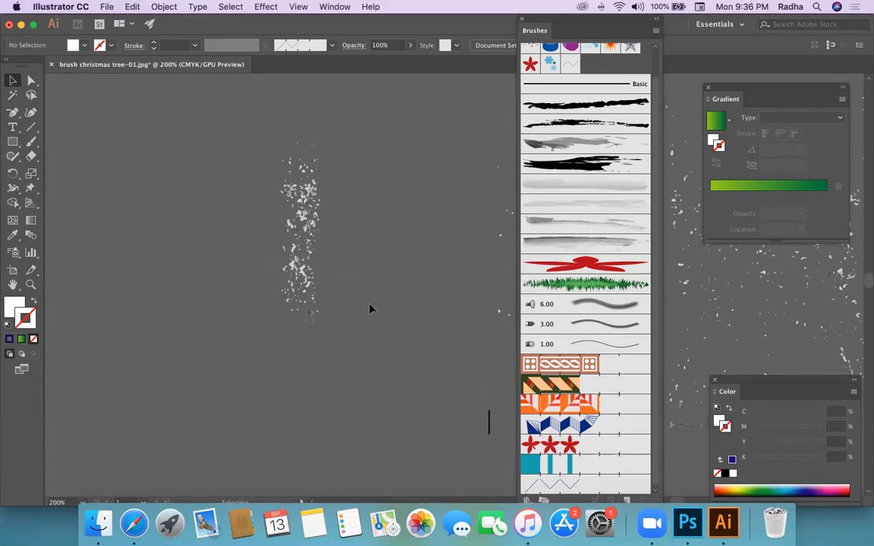
Step: Create an art brush from the whole speck strip, with the stroke running top to bottom and Scale Proportionally chosen
key("super+a")
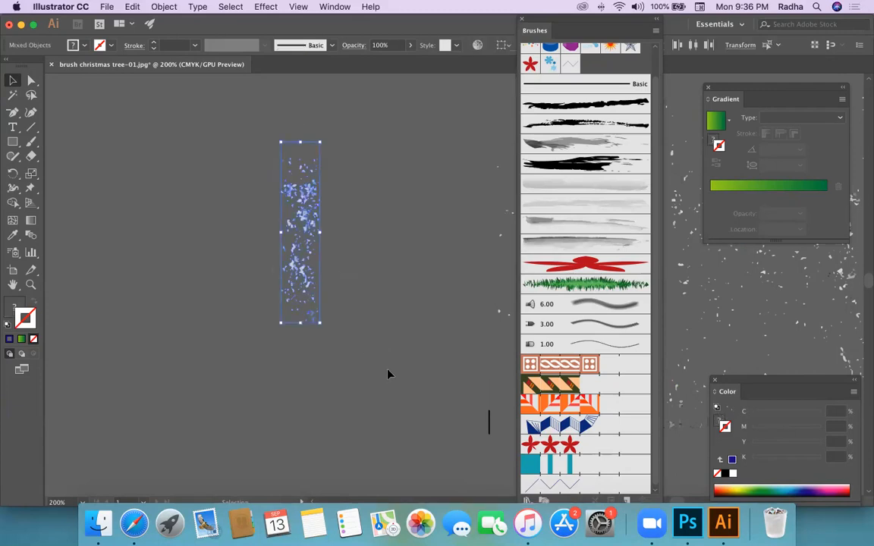
left_click(626, 501)
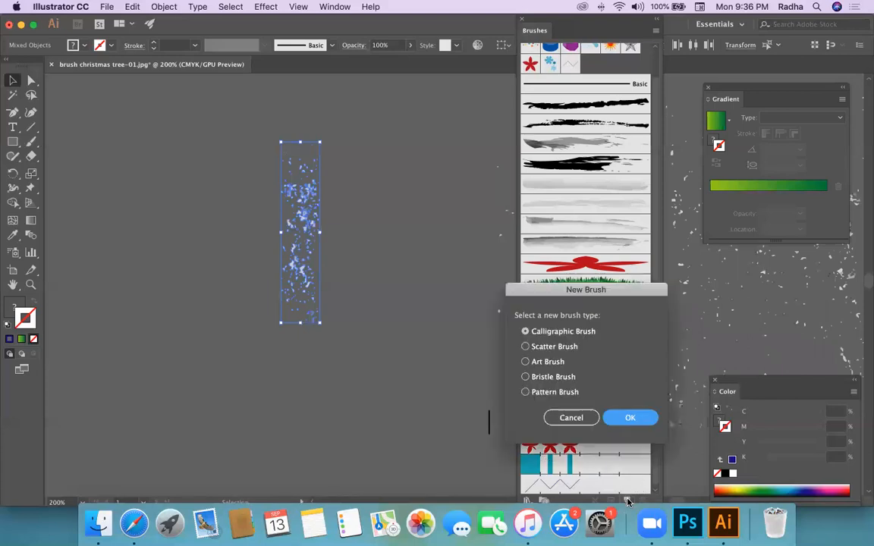
left_click(545, 362)
left_click(628, 417)
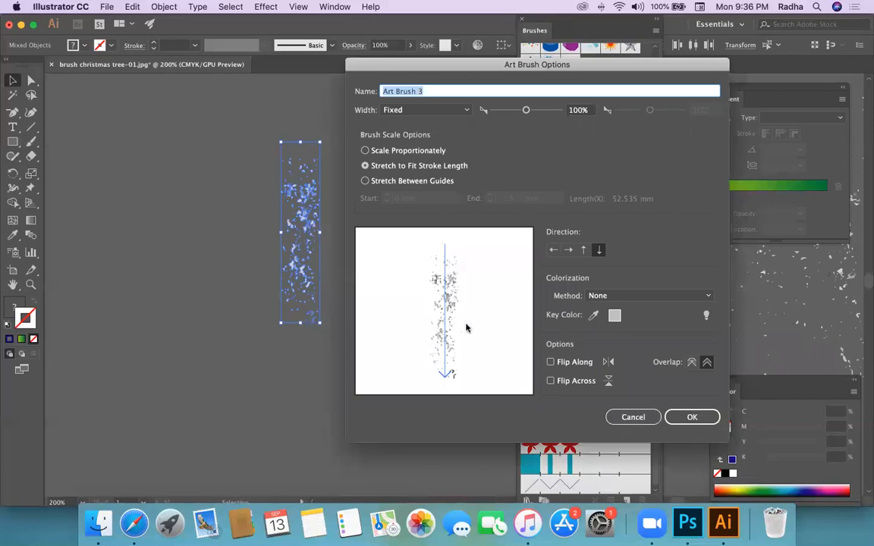
left_click(569, 252)
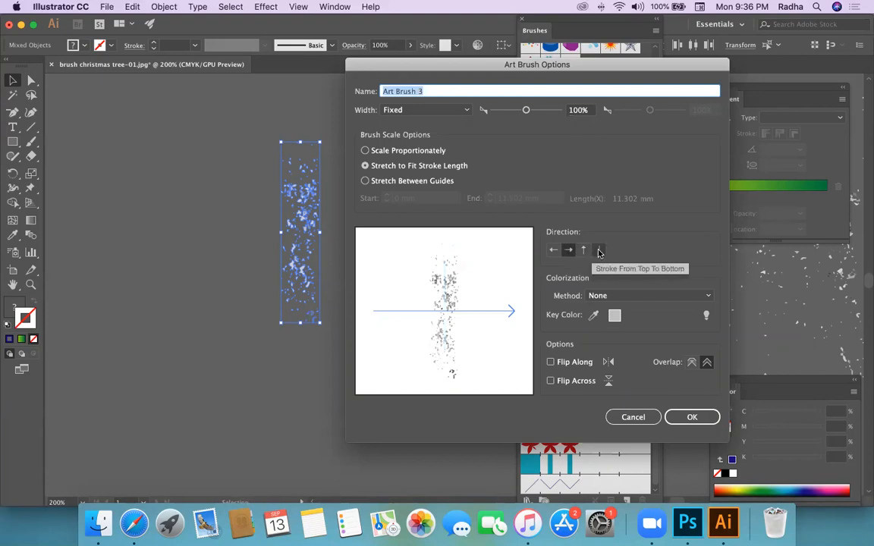
left_click(598, 251)
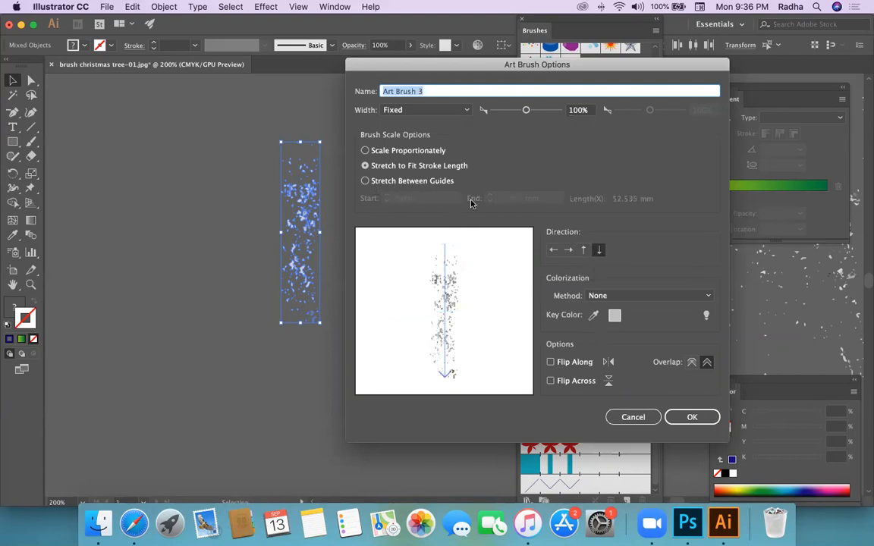
left_click(366, 151)
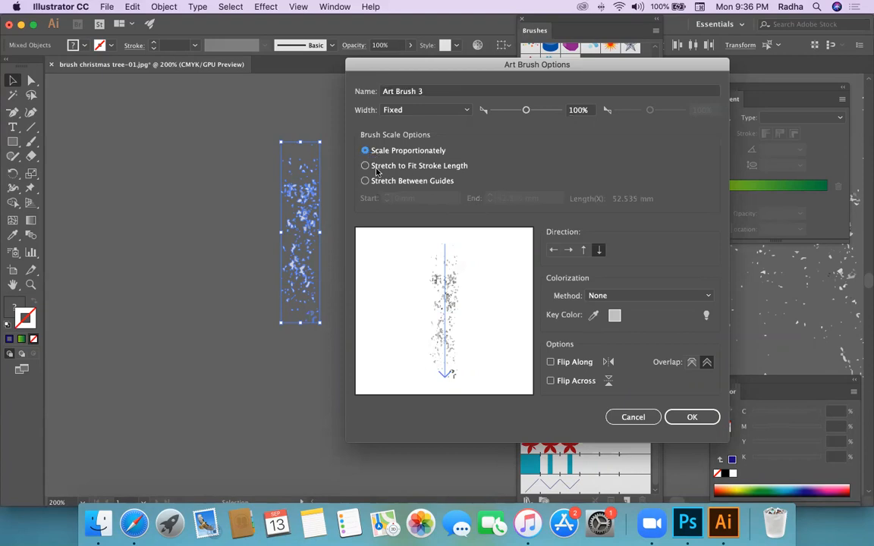
left_click(366, 151)
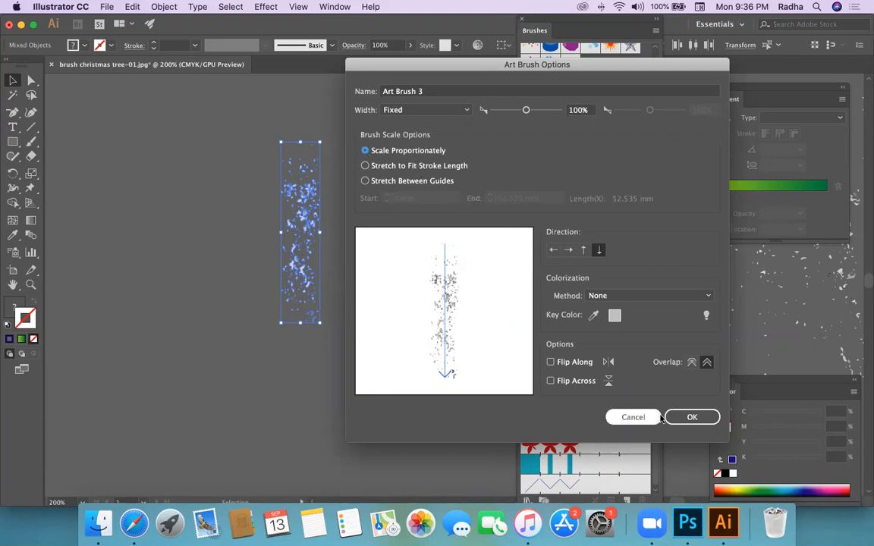
left_click(686, 417)
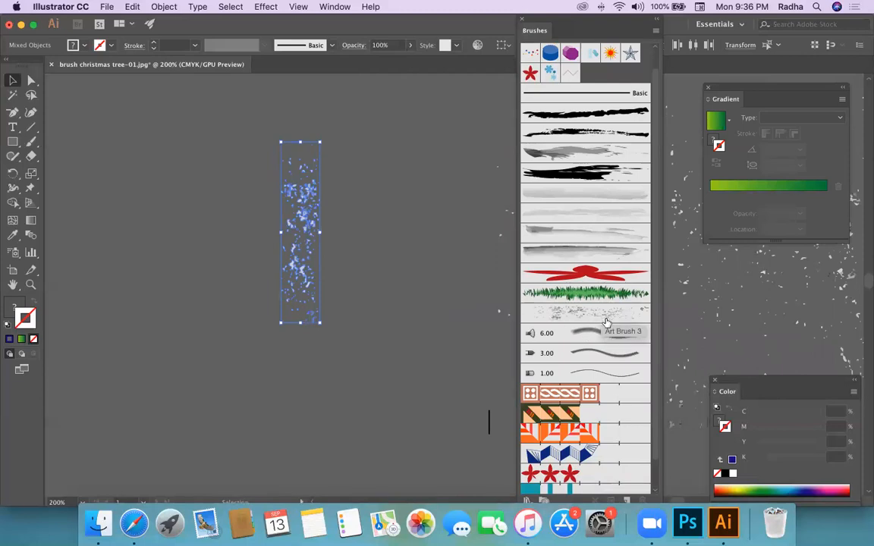
Step: Paint several test strokes of different lengths around the speck strip with the Paintbrush and the new speck art brush
scroll(606, 323, "down", 2)
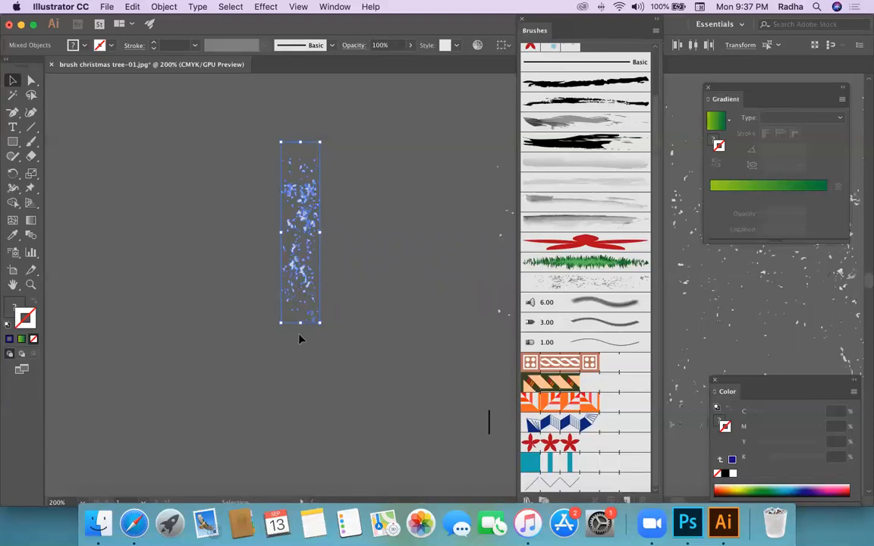
left_click(170, 294)
left_click(30, 142)
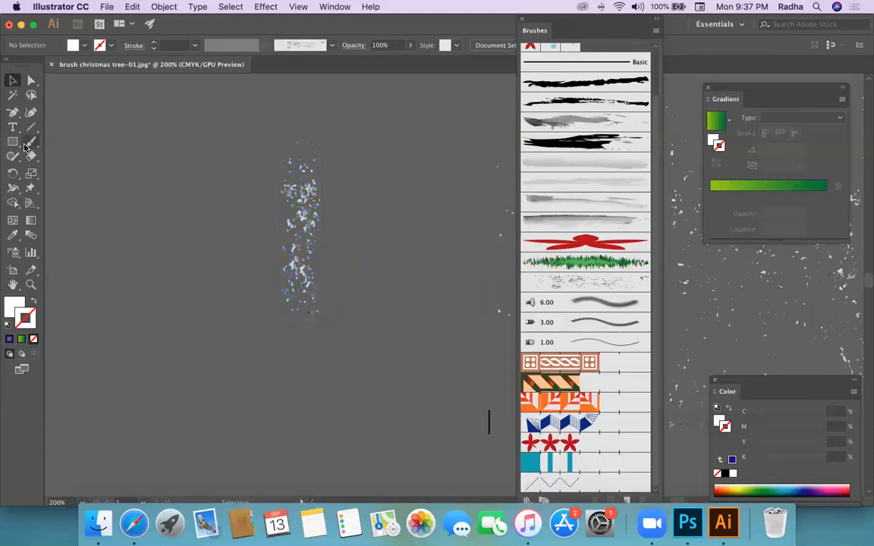
left_click(572, 282)
left_click_drag(112, 350, 183, 114)
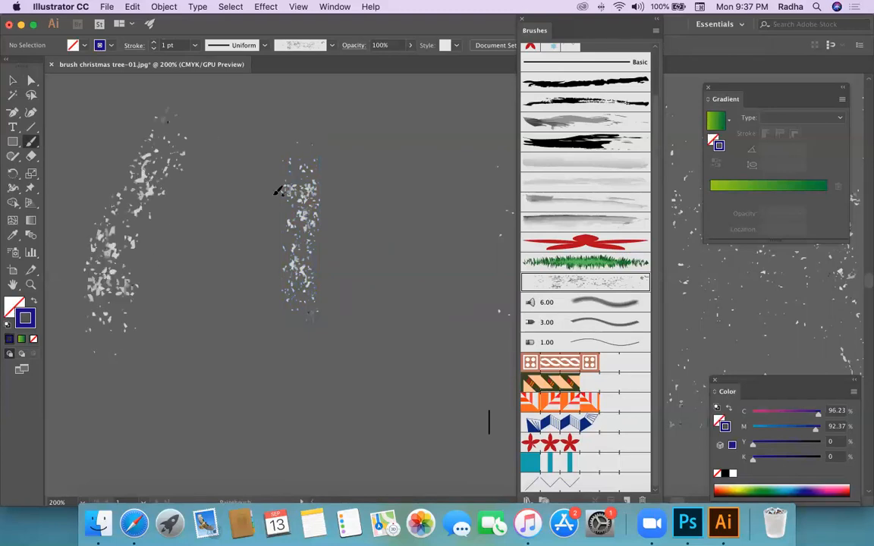
left_click_drag(346, 313, 421, 224)
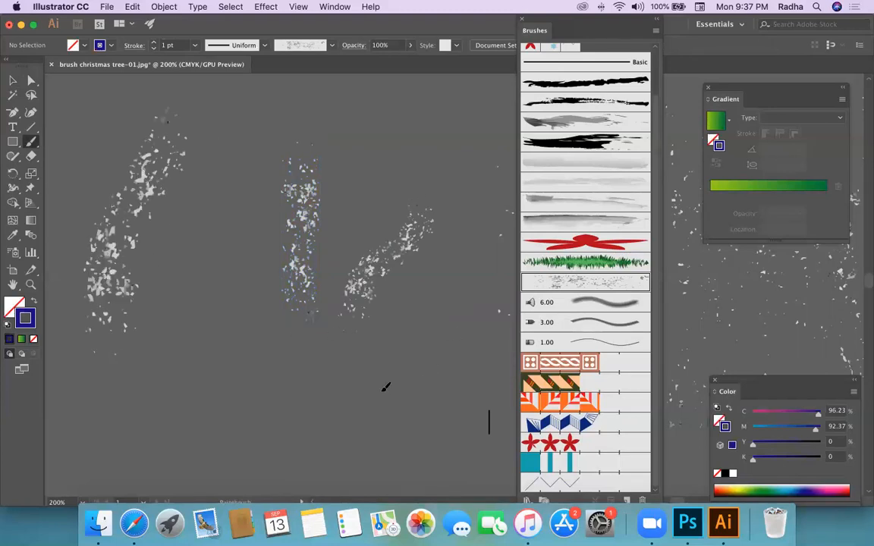
left_click_drag(421, 345, 404, 387)
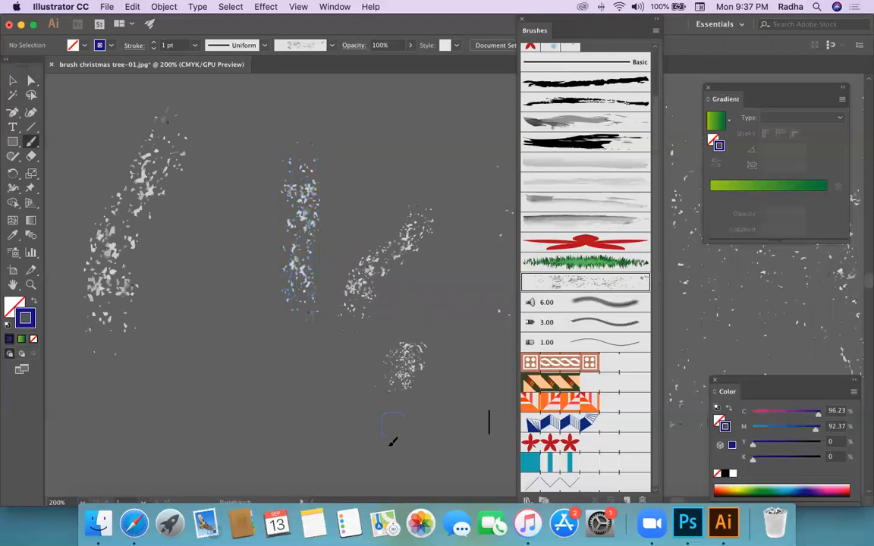
Step: Switch to Safari and go back to the "brushes in illustrator" image search results
left_click(134, 523)
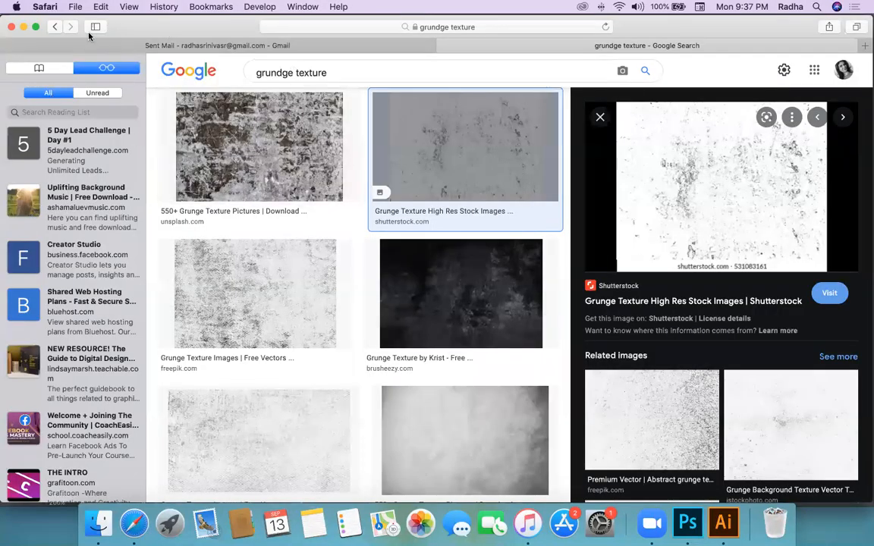
left_click(54, 28)
left_click(55, 28)
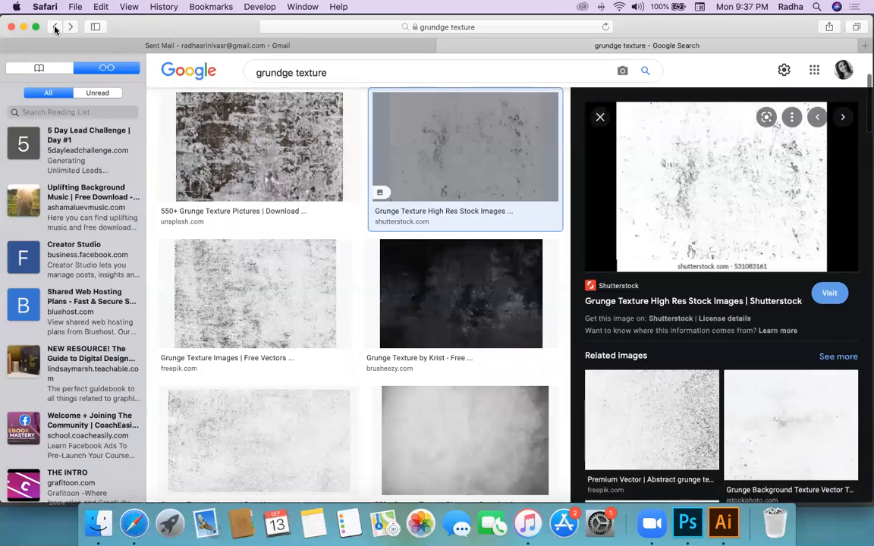
left_click(55, 28)
left_click(55, 28)
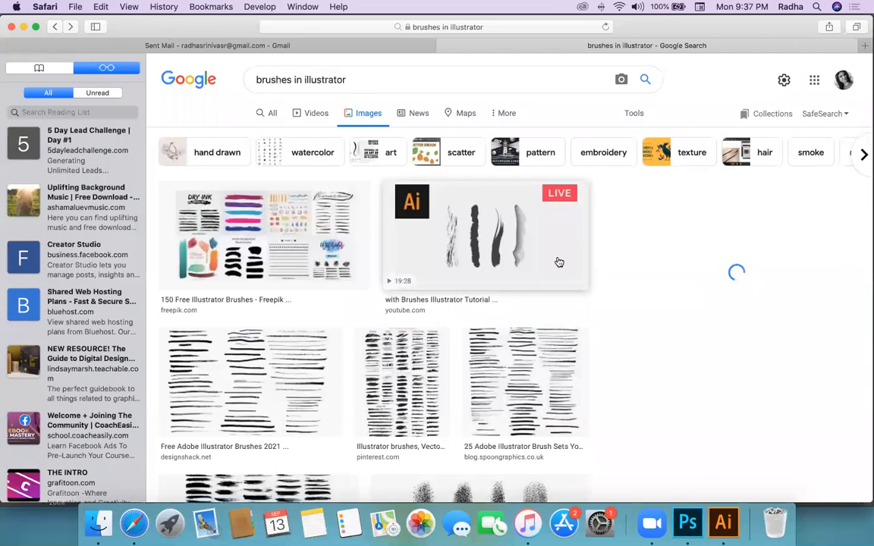
Step: Examine the grunge brush pack result and its related images for examples of Illustrator brush strokes
scroll(392, 257, "down", 10)
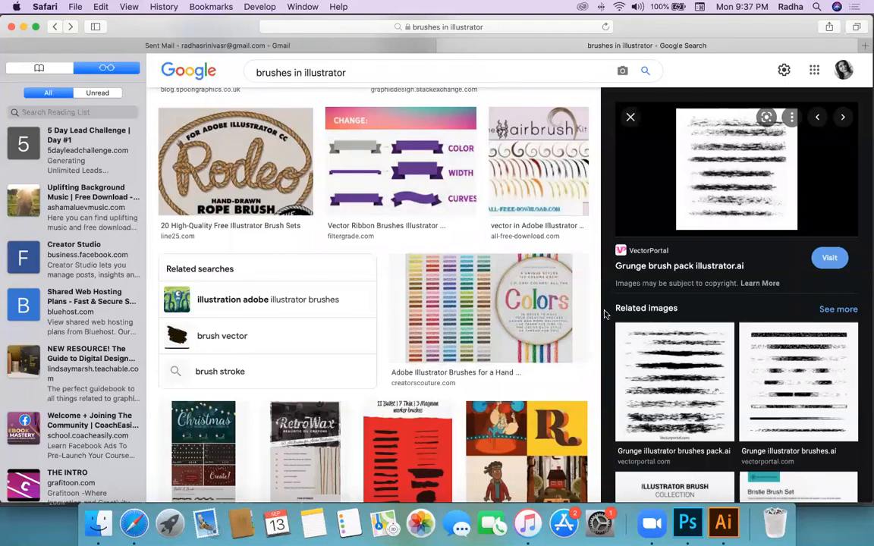
scroll(605, 314, "down", 5)
scroll(605, 314, "down", 3)
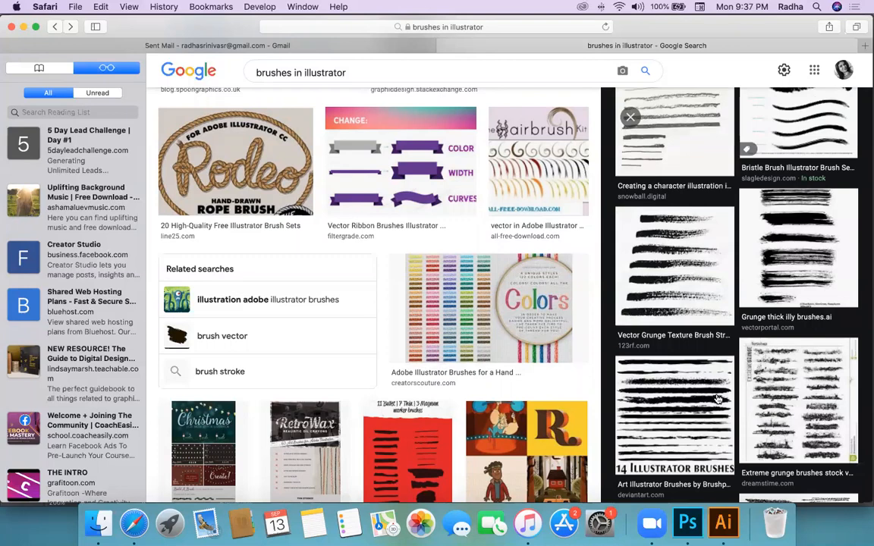
scroll(718, 399, "down", 5)
scroll(472, 459, "down", 8)
scroll(472, 458, "down", 5)
scroll(472, 458, "down", 5)
scroll(472, 458, "down", 5)
scroll(472, 458, "up", 2)
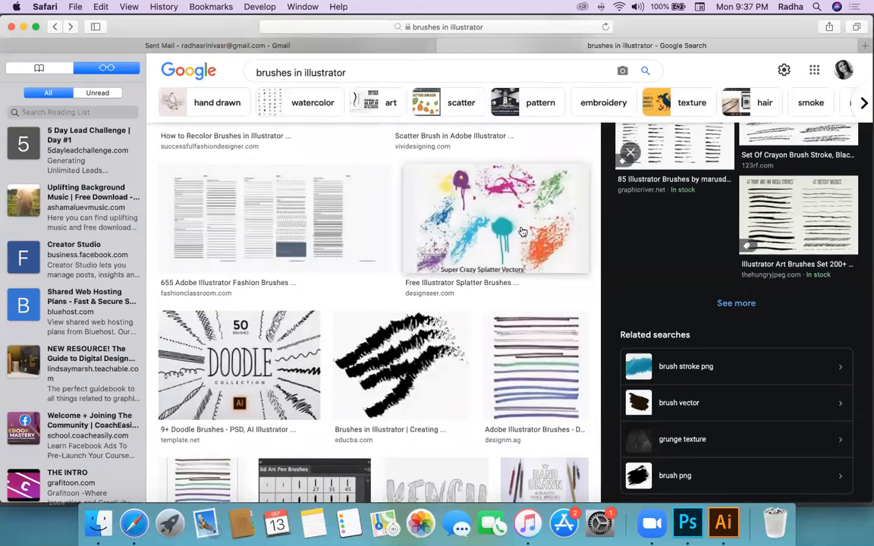
Step: Look through the remaining image results for other Illustrator brush styles, down to the end of the list
scroll(401, 306, "down", 15)
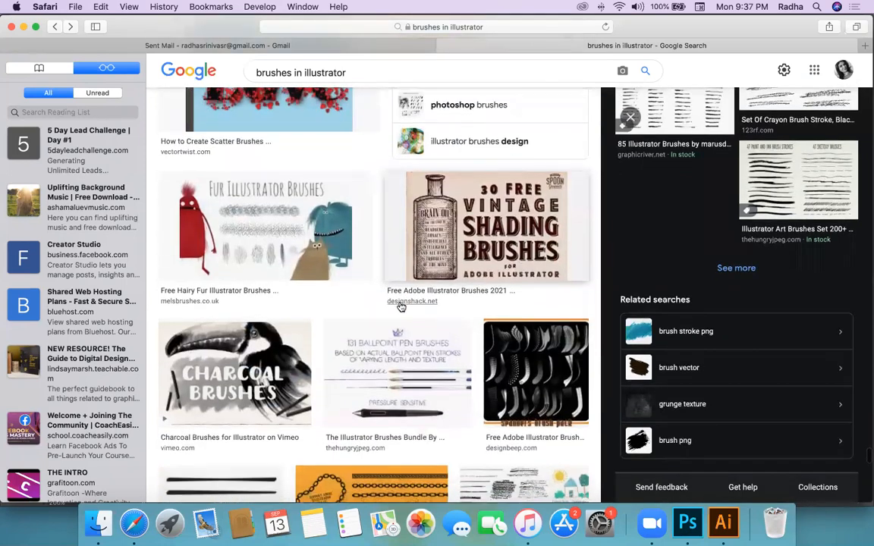
scroll(402, 306, "down", 5)
scroll(401, 306, "down", 8)
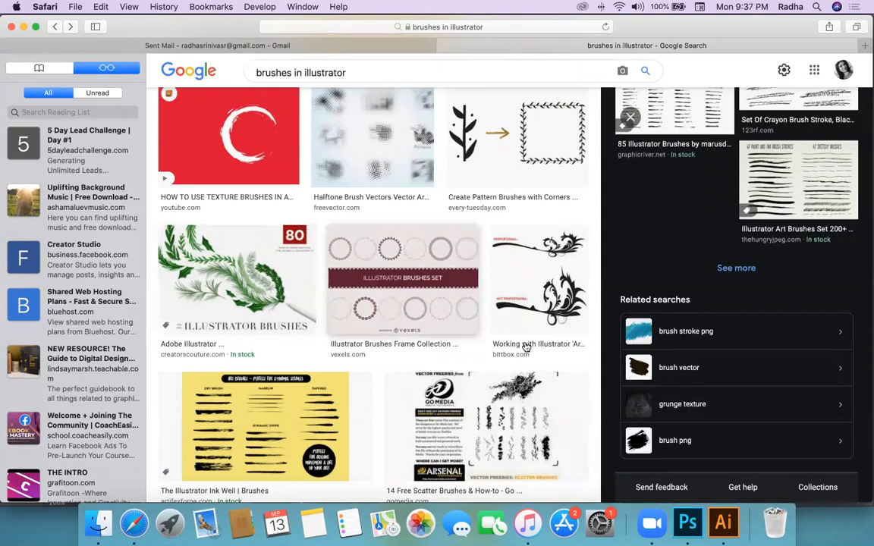
scroll(497, 375, "down", 10)
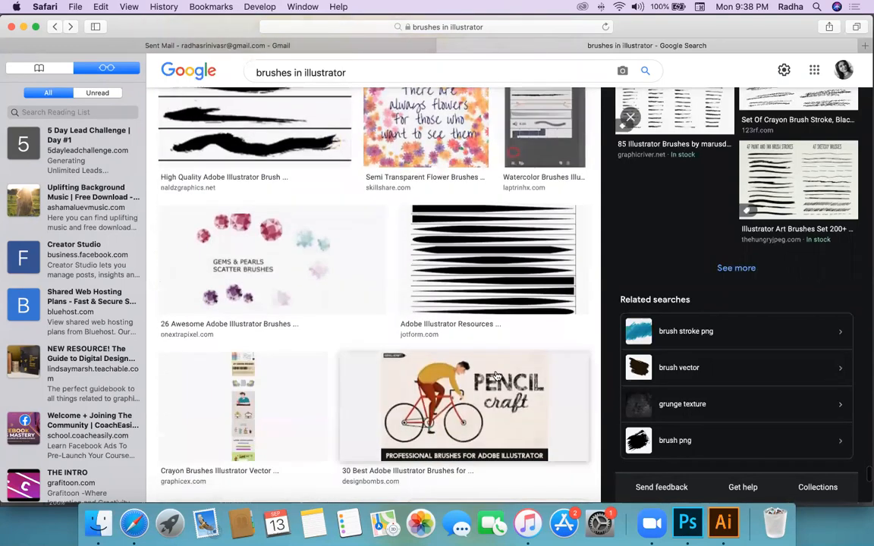
scroll(497, 375, "down", 1)
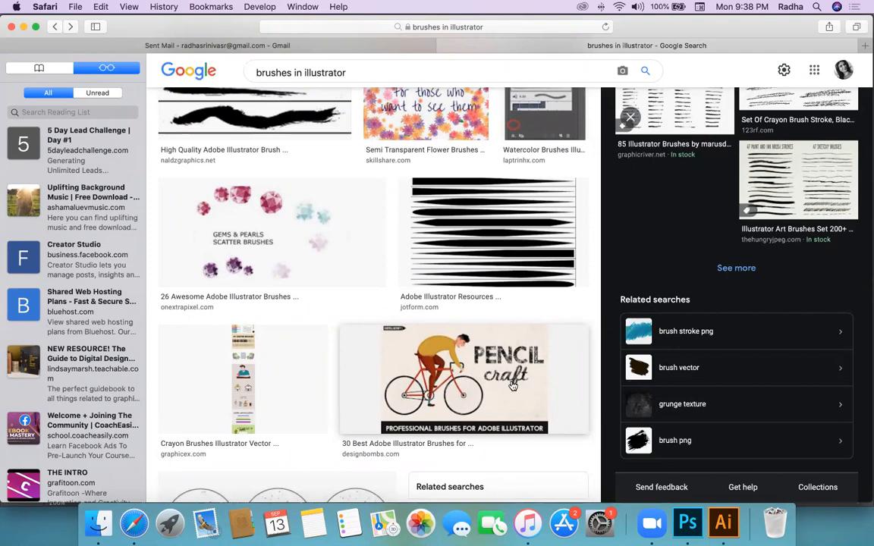
scroll(508, 383, "down", 10)
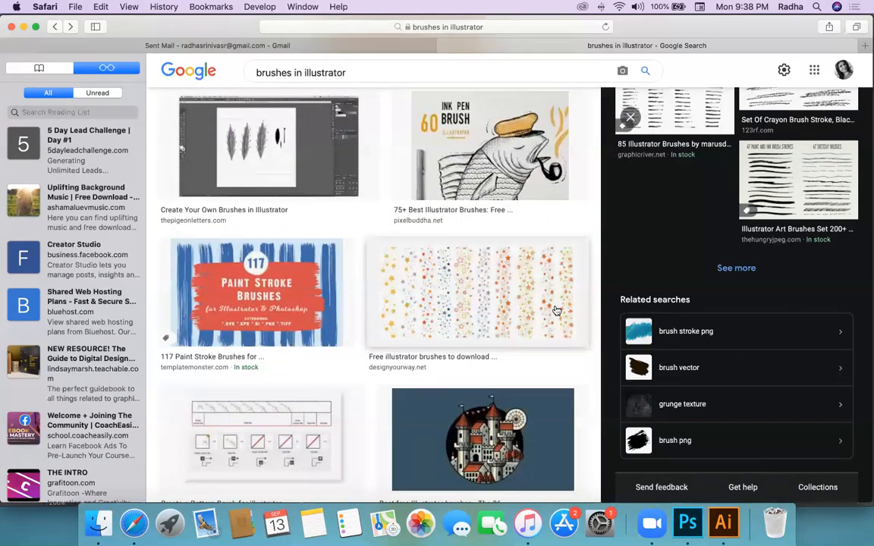
scroll(558, 313, "down", 10)
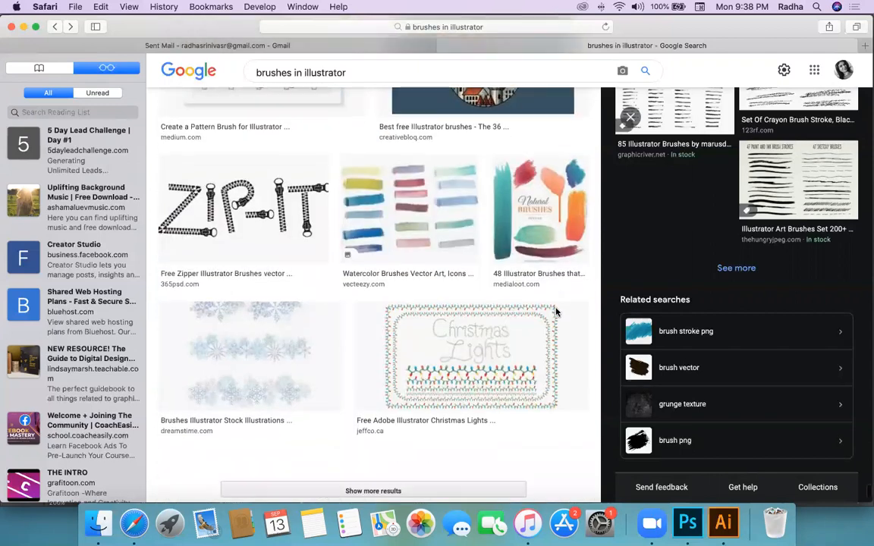
scroll(557, 313, "down", 2)
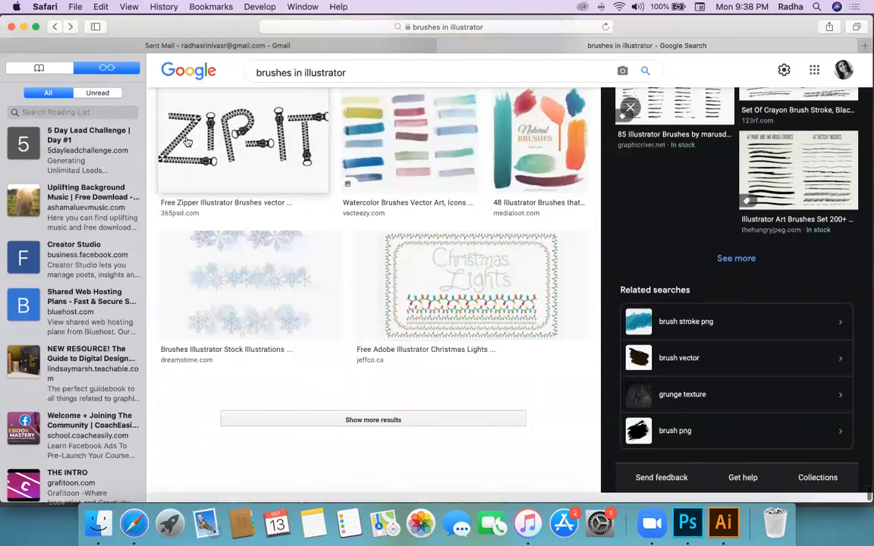
scroll(218, 166, "down", 2)
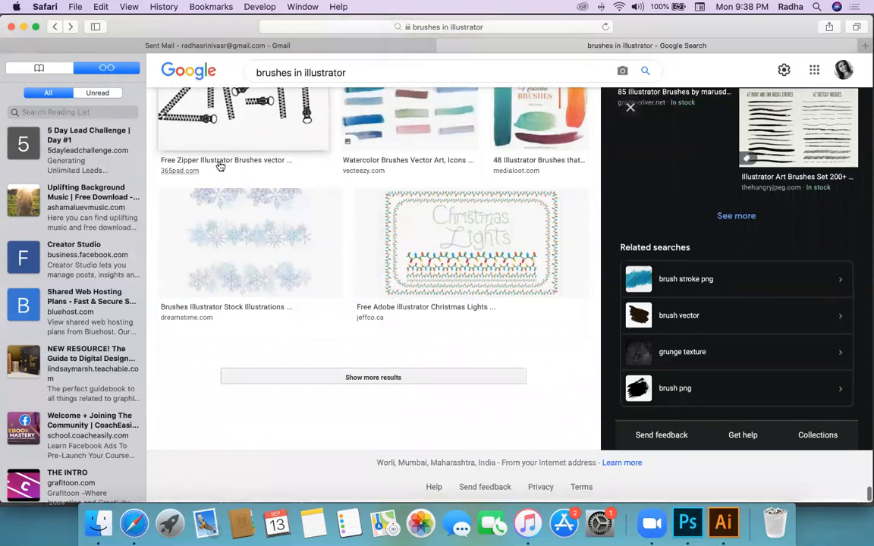
Step: Narrow the "brushes in illustrator" image results to watercolor brushes
scroll(219, 166, "up", 5)
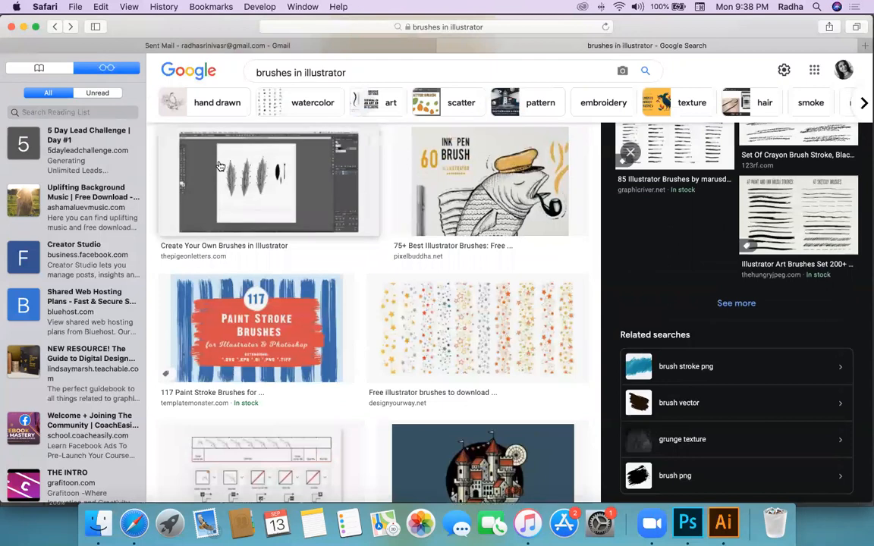
scroll(219, 165, "up", 4)
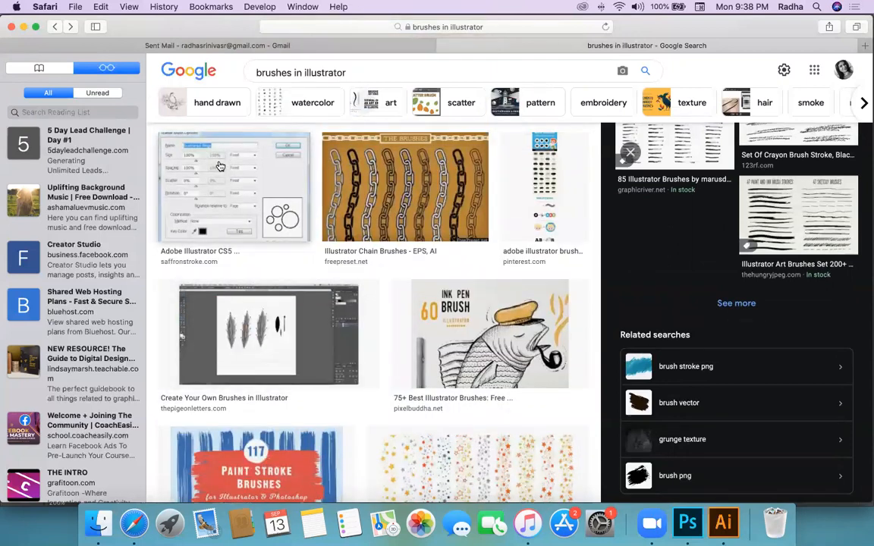
scroll(219, 165, "down", 10)
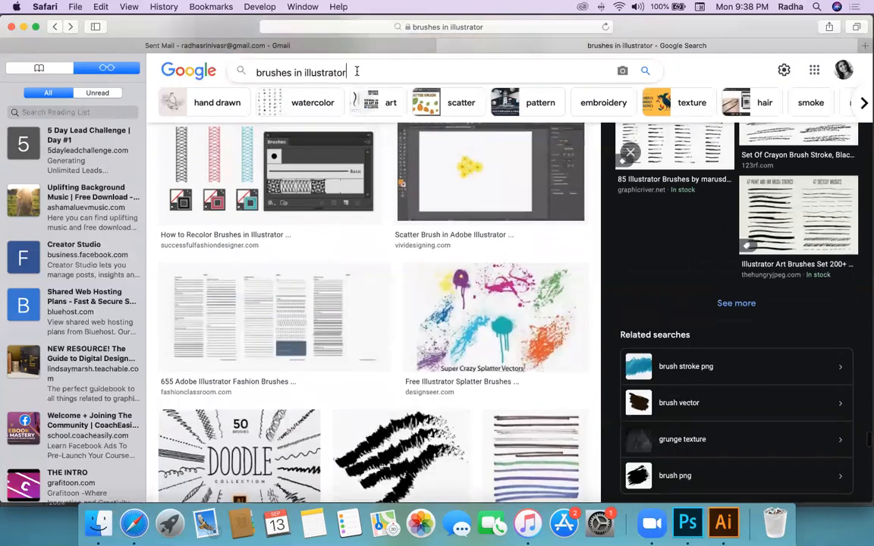
left_click(308, 106)
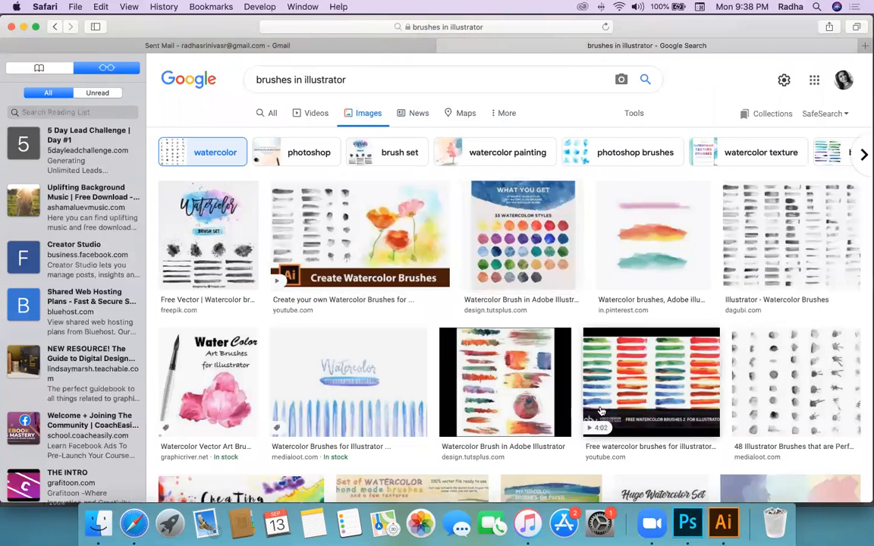
Step: Preview the Envato Tuts+ watercolor brush result and the Sessions College free watercolor brushes result, and return to the start of the list
left_click(506, 381)
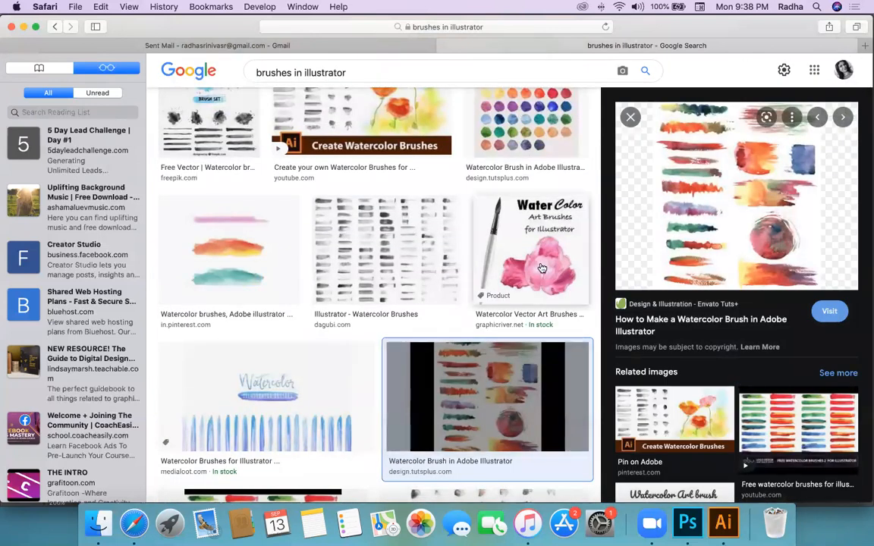
scroll(531, 304, "up", 2)
scroll(542, 269, "down", 10)
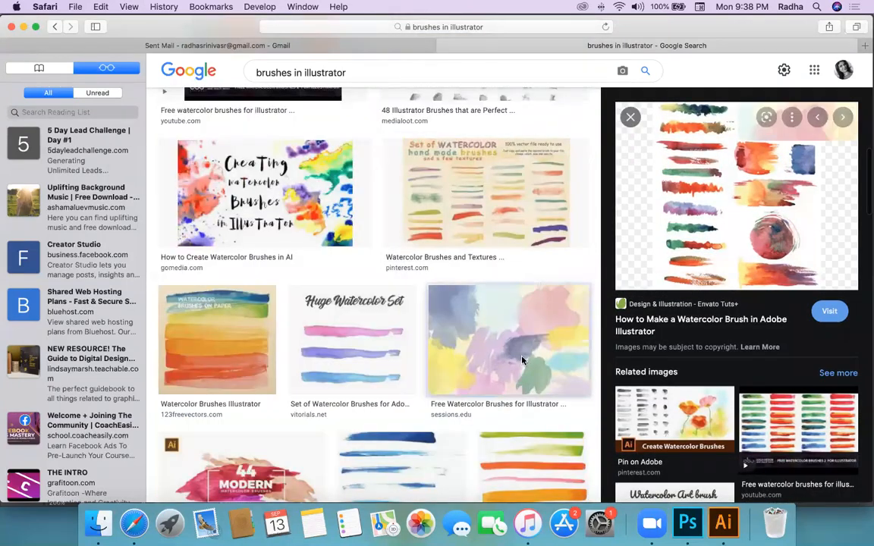
left_click(470, 321)
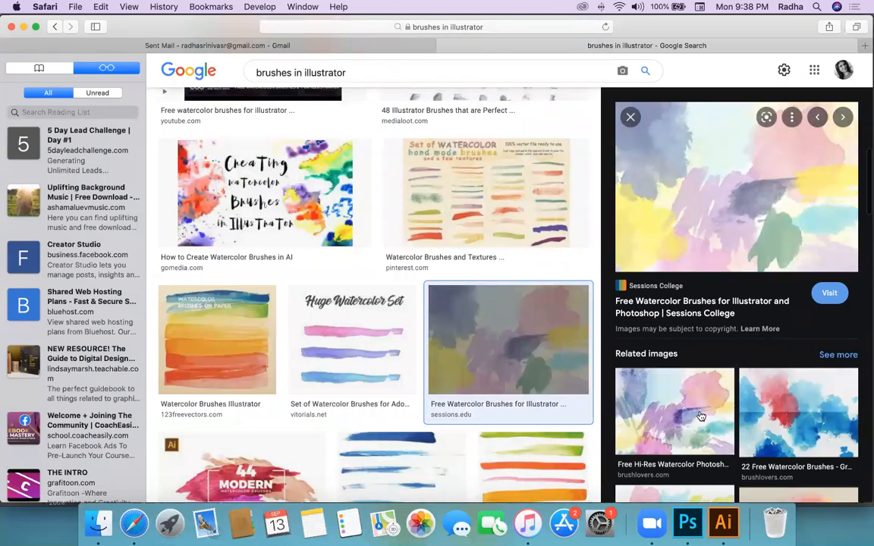
scroll(461, 387, "down", 3)
scroll(461, 387, "down", 10)
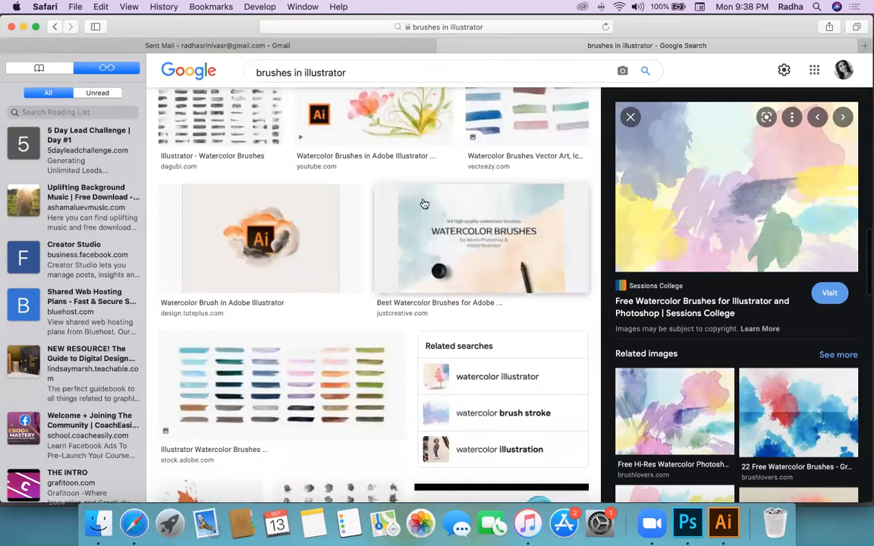
scroll(423, 201, "up", 13)
left_click_drag(358, 79, 224, 78)
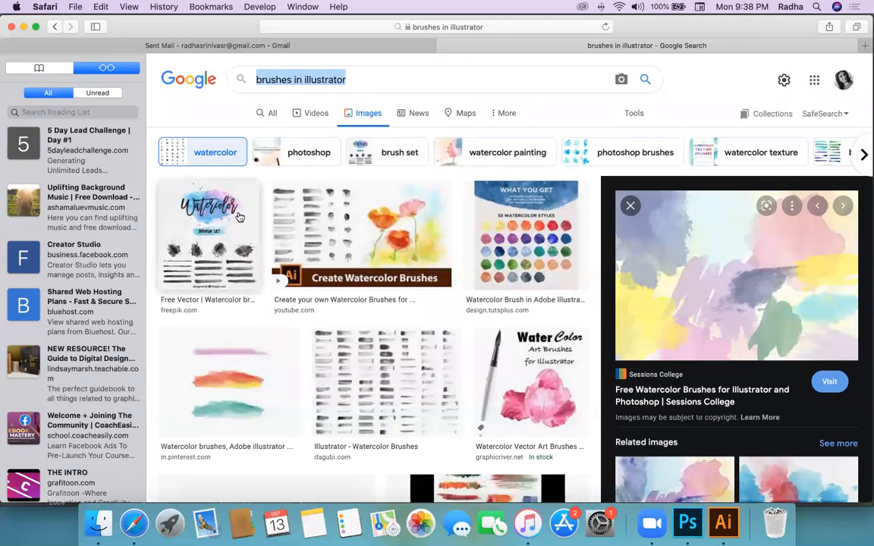
Step: Preview the Freepik watercolor brush set and look over the results around the 44 Modern watercolor brushes
left_click(220, 228)
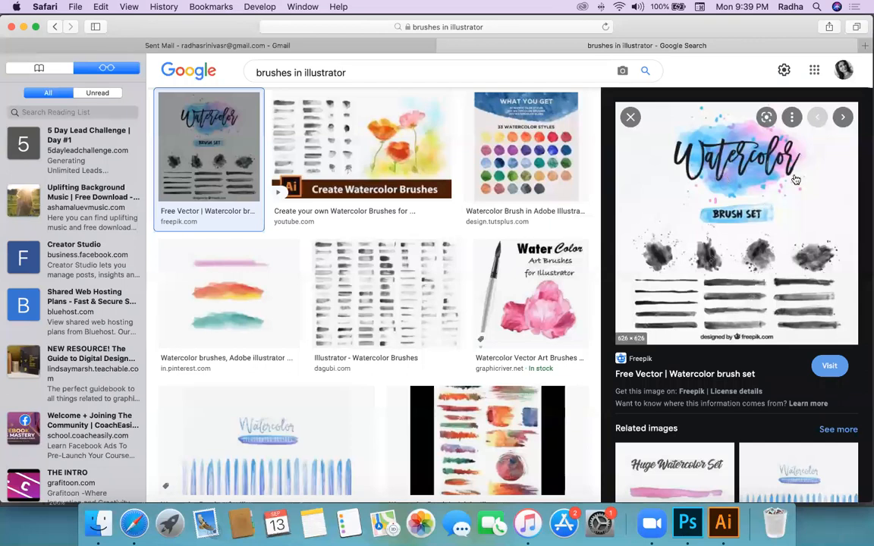
scroll(713, 268, "down", 2)
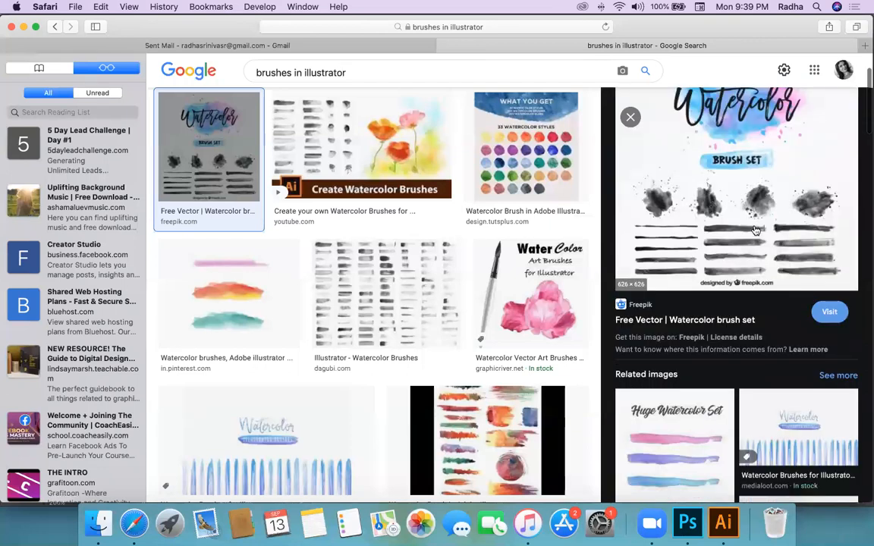
scroll(398, 463, "down", 10)
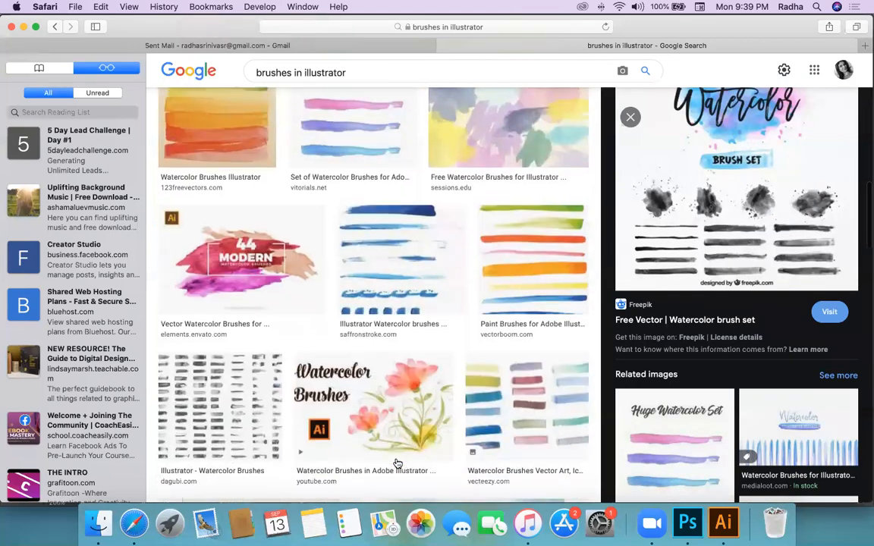
scroll(397, 464, "up", 3)
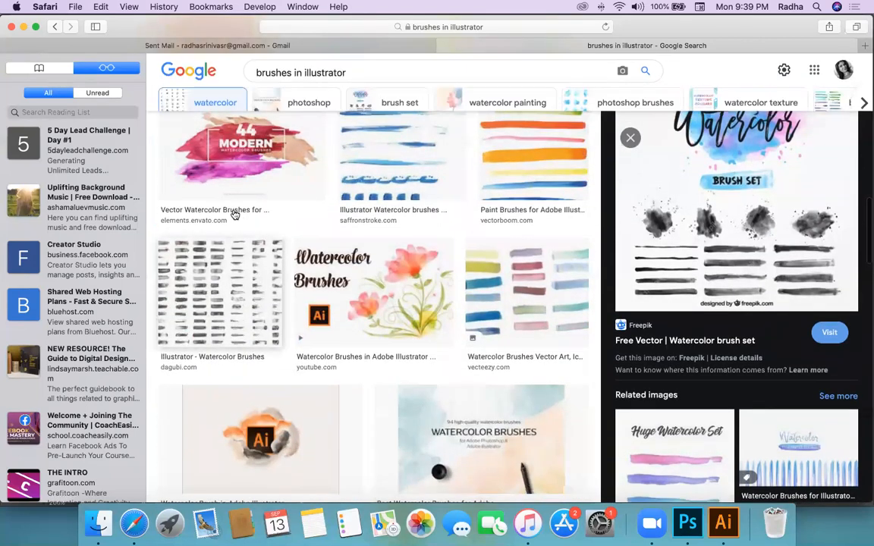
Step: Examine the 44 Modern watercolor brushes result and its related "Do small things with great love" background, including that background's related images
left_click(260, 172)
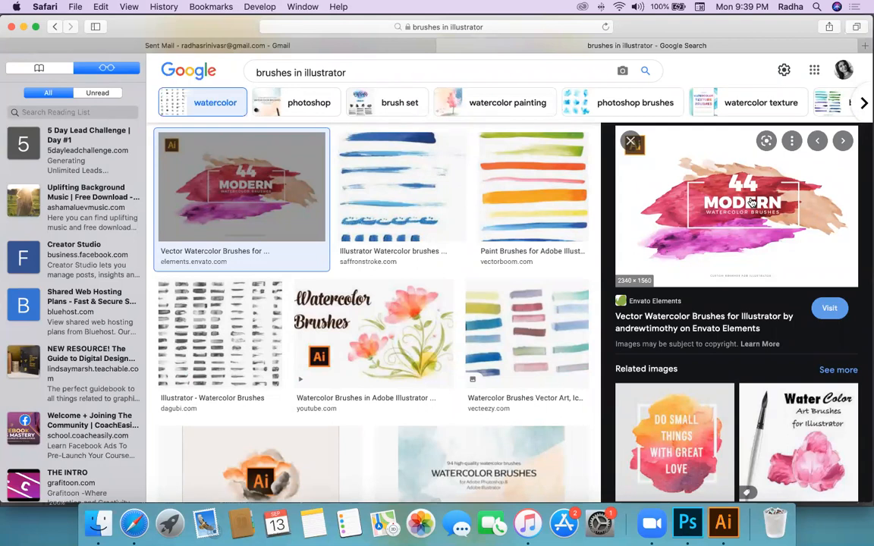
scroll(751, 202, "down", 3)
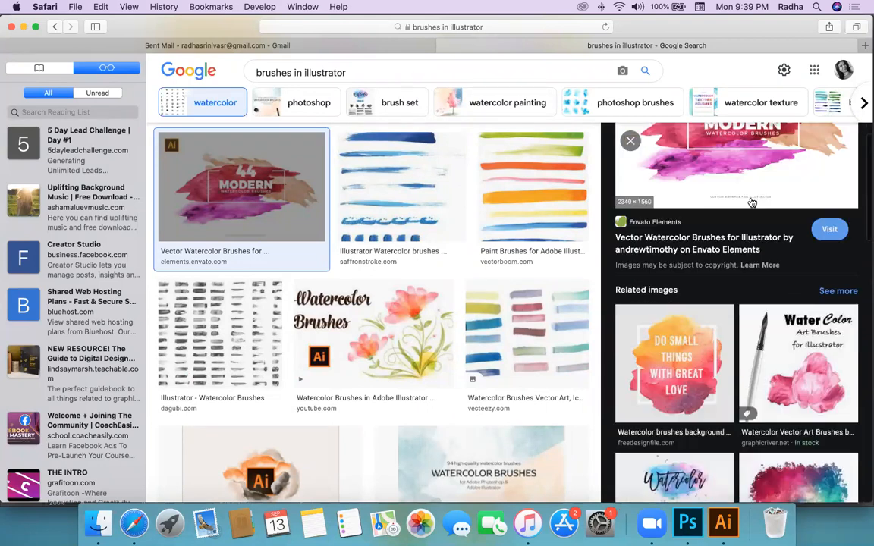
left_click(675, 337)
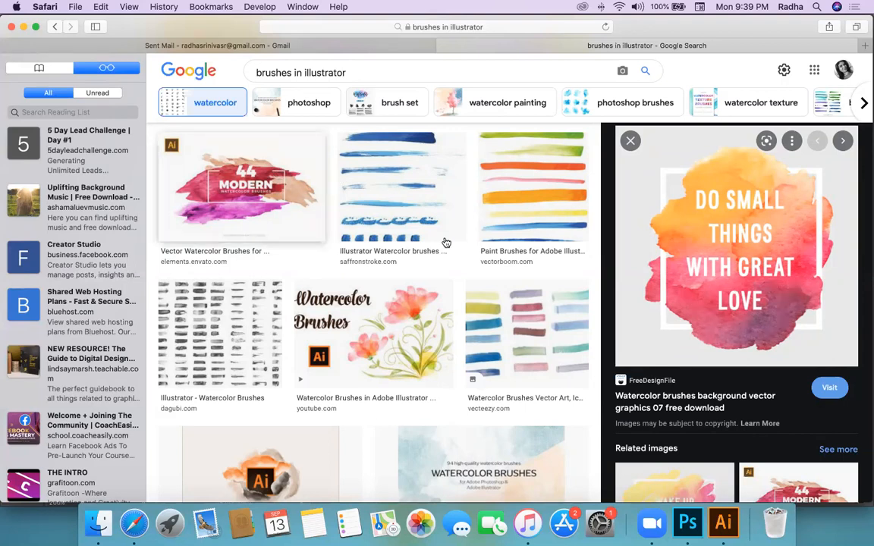
scroll(715, 300, "down", 10)
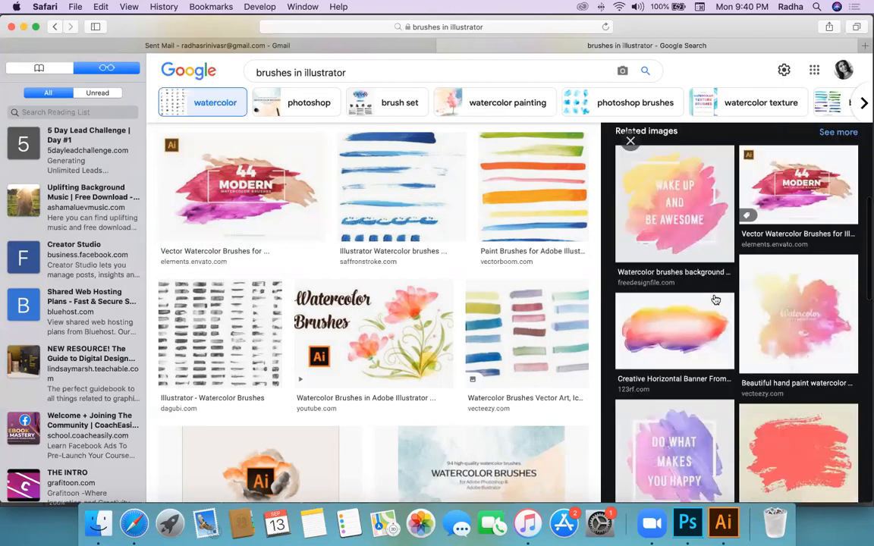
scroll(804, 402, "down", 5)
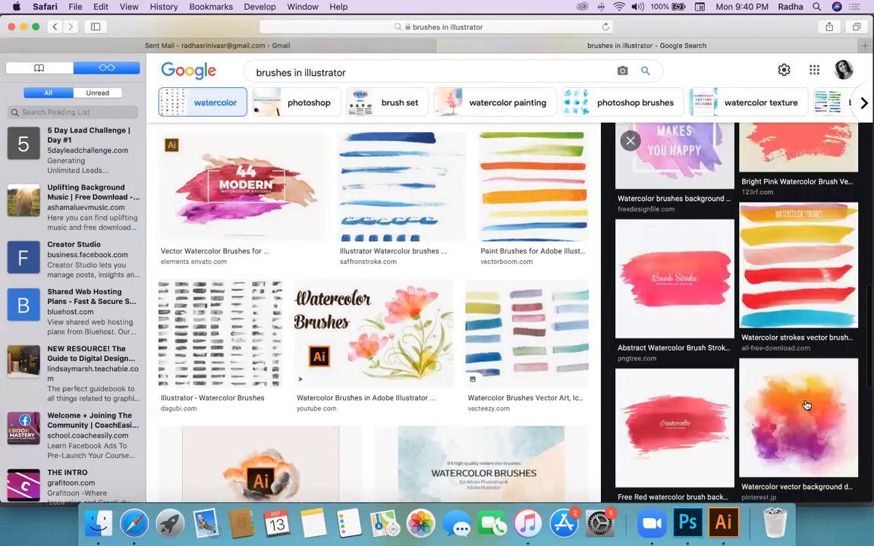
scroll(806, 406, "down", 10)
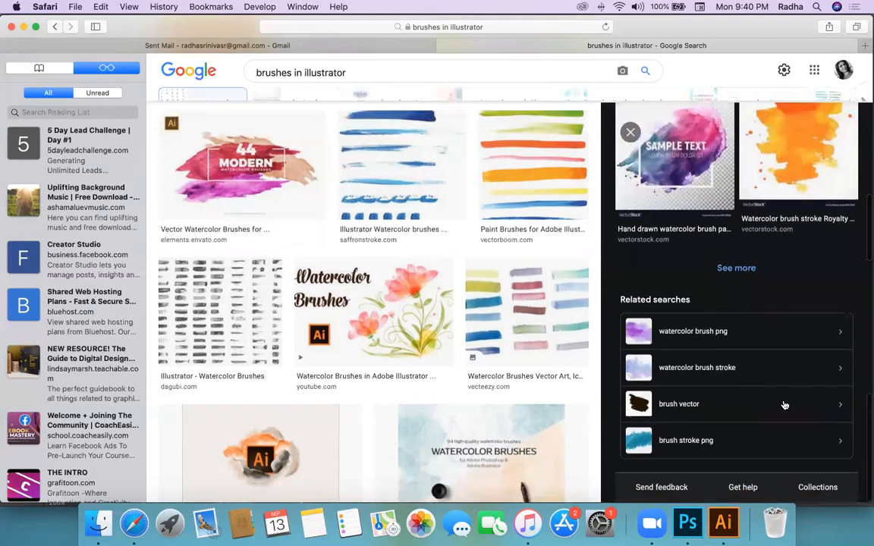
Step: Look further through the watercolor brush results as far as the brushes with leaves elements
scroll(469, 391, "down", 10)
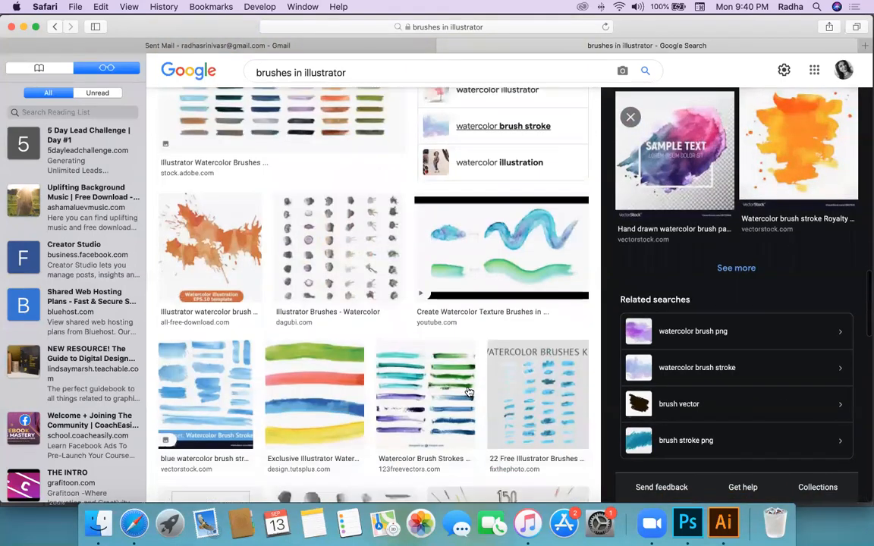
scroll(469, 391, "down", 10)
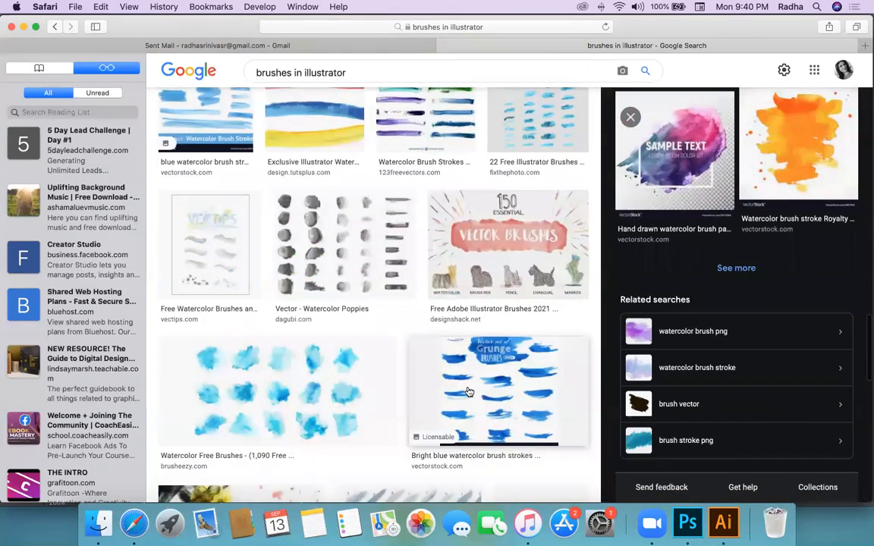
scroll(470, 391, "down", 5)
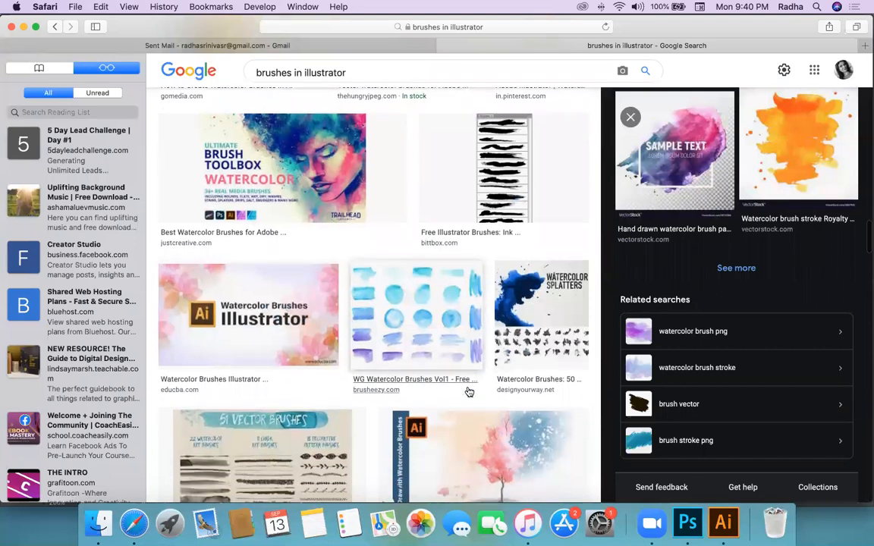
scroll(470, 392, "down", 1)
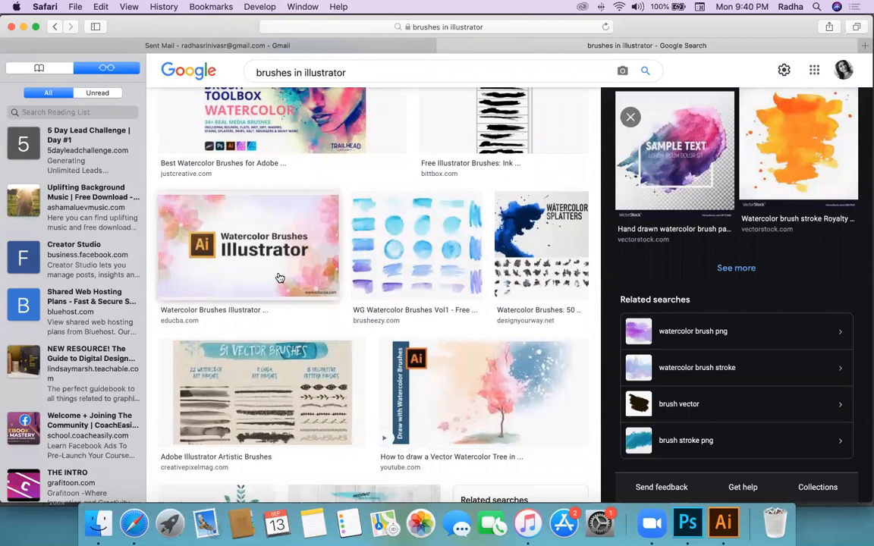
scroll(428, 314, "down", 10)
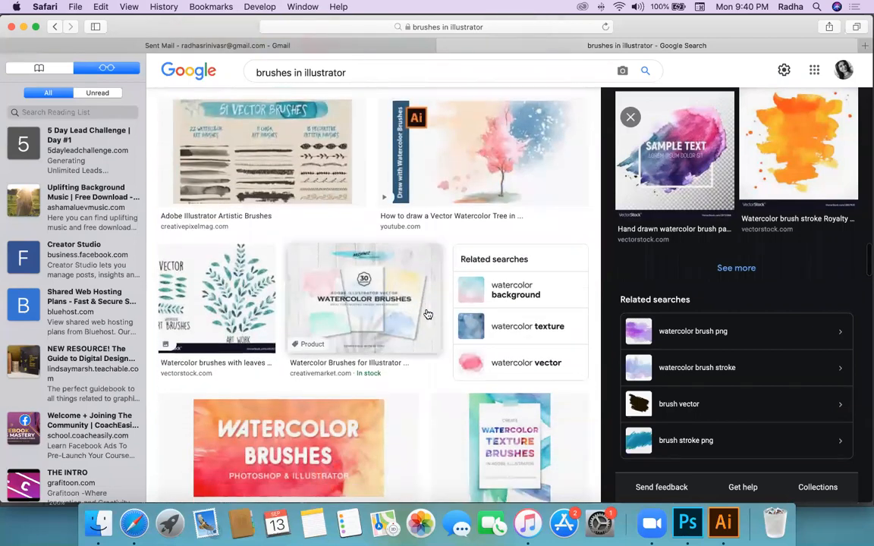
Step: Examine the VectorStock watercolor brushes with leaves elements, the related Dreamstime floral laurel brush set, and its related images
left_click(248, 203)
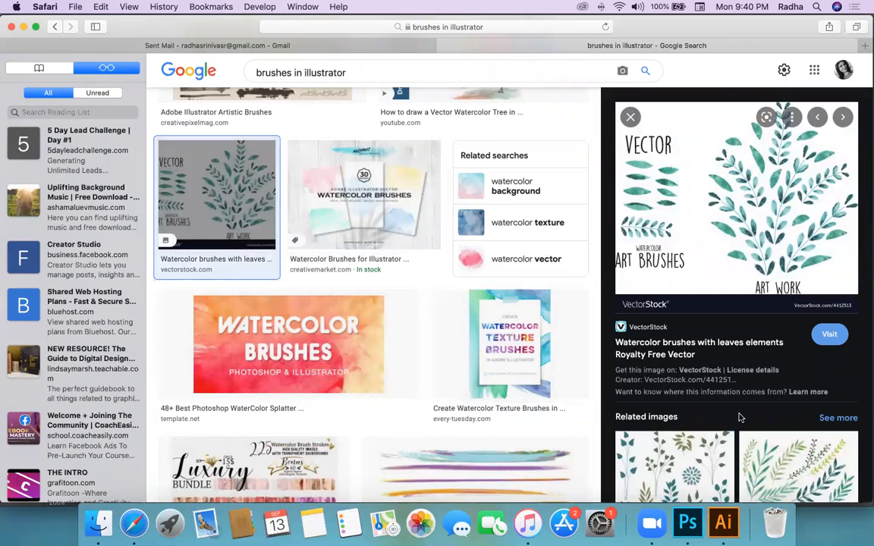
scroll(736, 427, "down", 6)
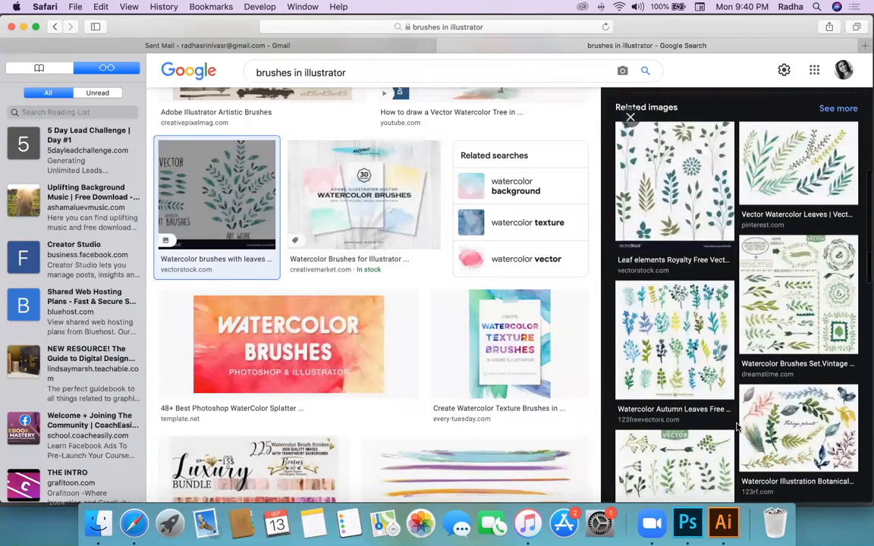
left_click(759, 271)
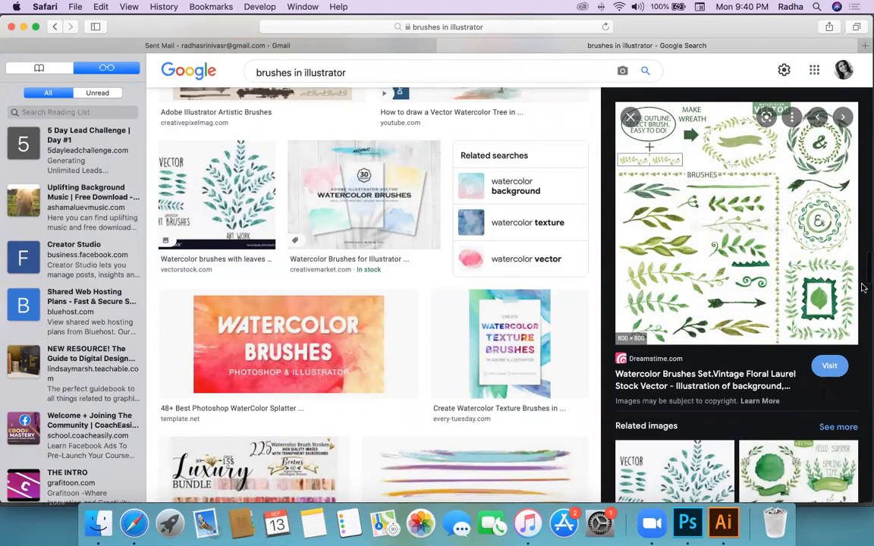
scroll(734, 298, "down", 3)
scroll(735, 298, "down", 2)
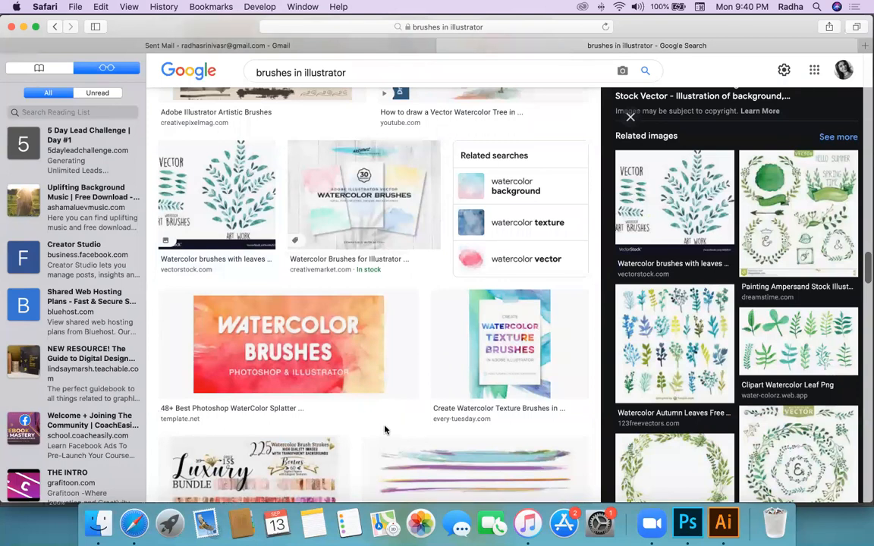
scroll(386, 428, "down", 5)
Step: Look further down the results and preview the "How to make watercolor brush in illustrator" image and the Freepreset.net vector watercolor brushes
scroll(708, 377, "down", 6)
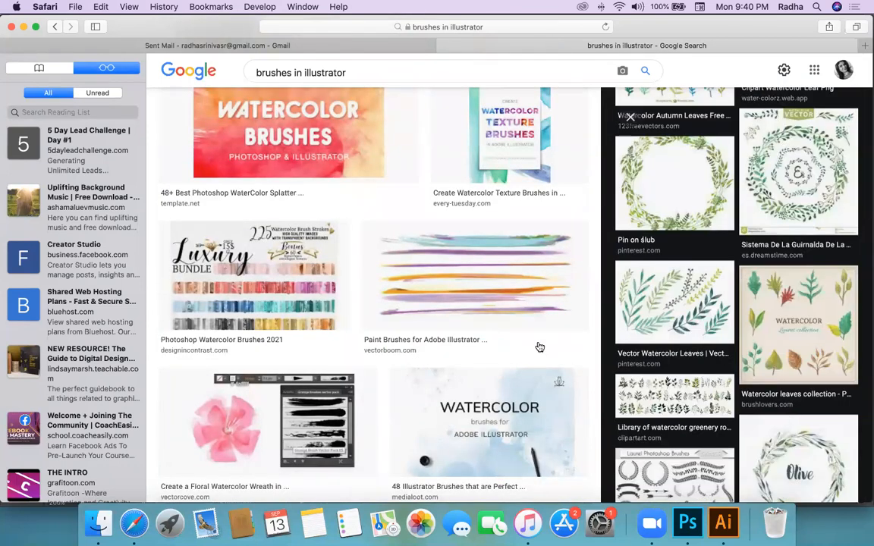
scroll(538, 347, "down", 8)
scroll(539, 347, "down", 8)
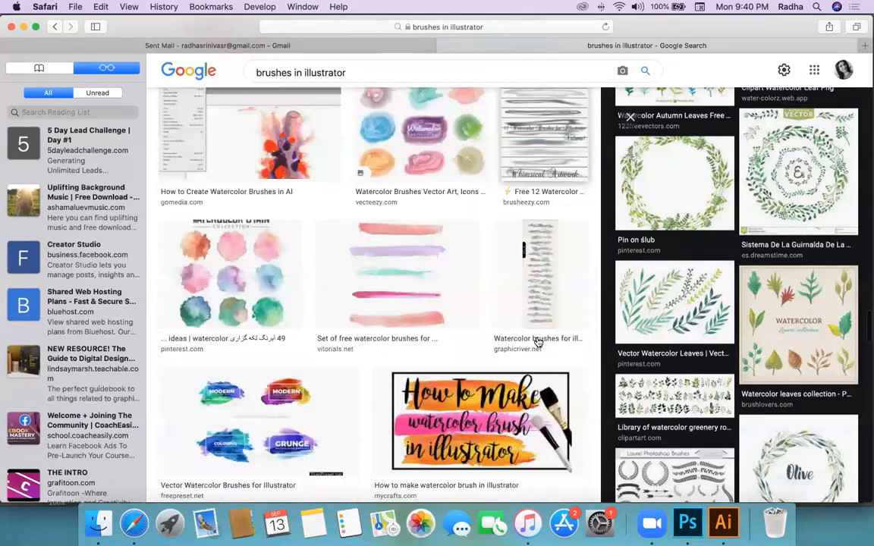
scroll(537, 343, "down", 1)
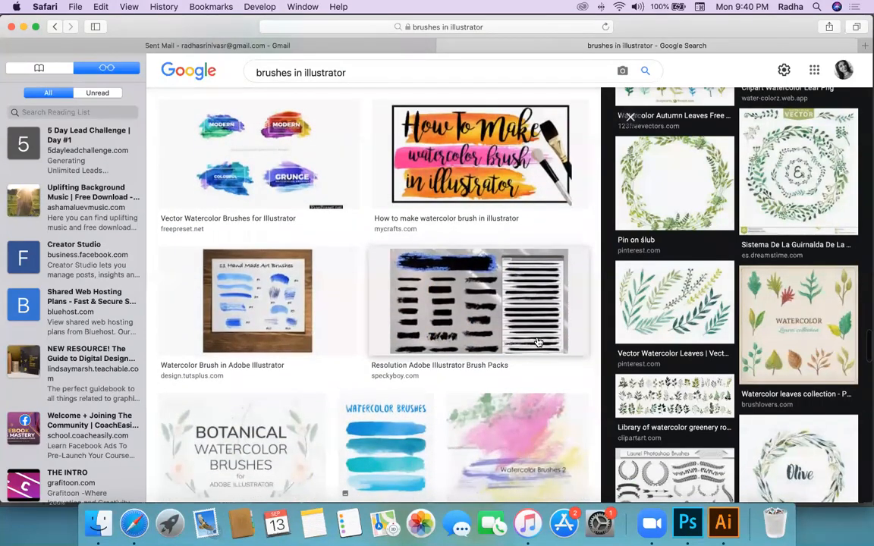
left_click(478, 190)
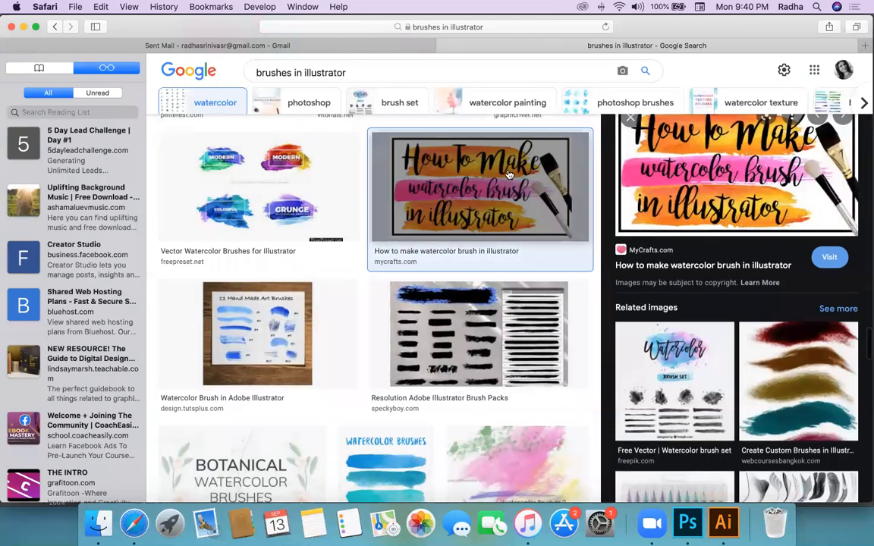
left_click(258, 186)
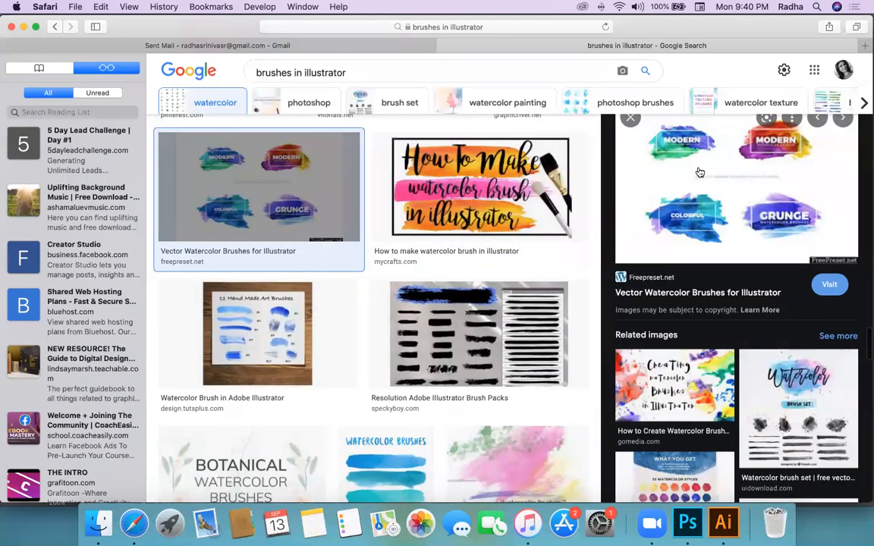
Step: Browse more watercolor brush results, preview the Graphic Design Junction Illustrator Brushes Pack, and look through the results below it
scroll(493, 357, "down", 10)
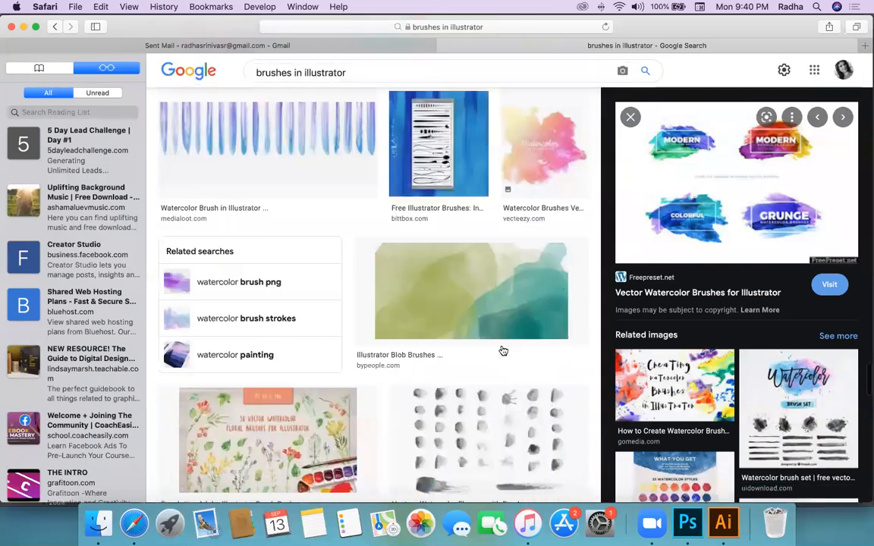
scroll(503, 350, "down", 3)
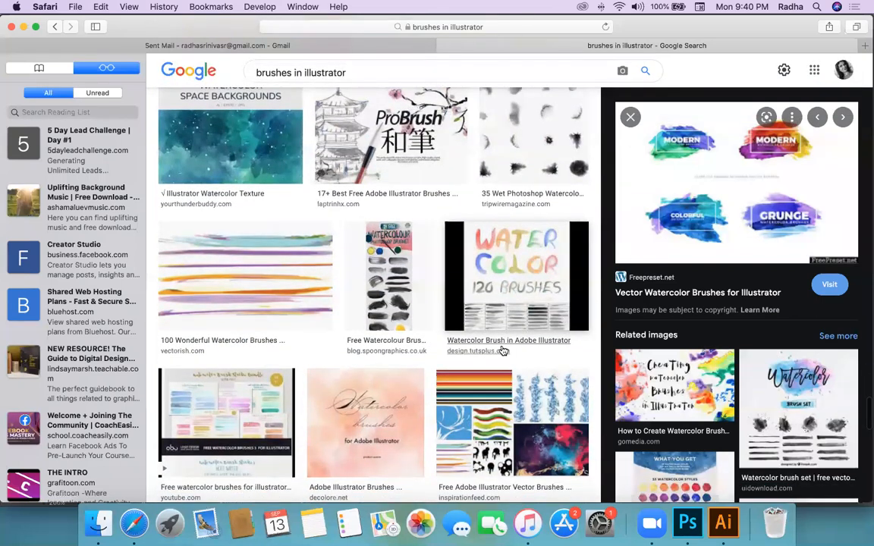
scroll(502, 350, "down", 15)
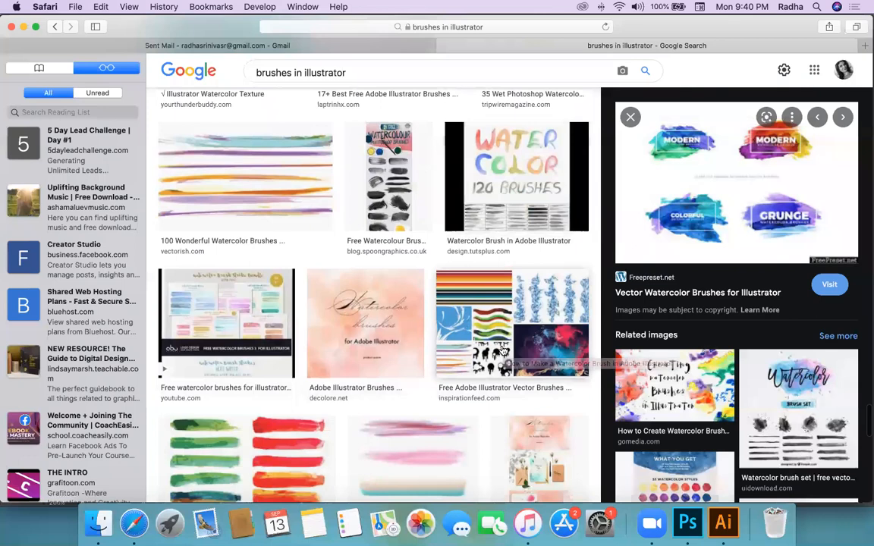
scroll(504, 352, "down", 5)
scroll(531, 295, "up", 3)
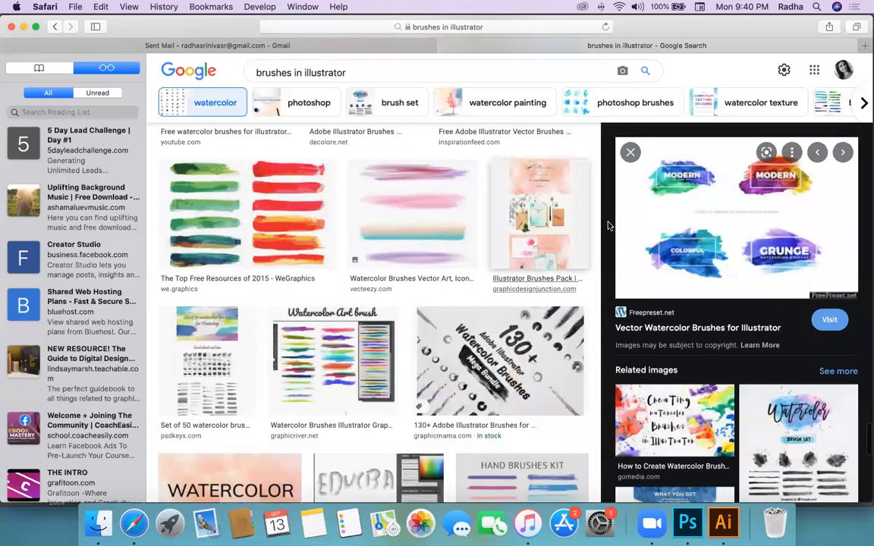
left_click(561, 240)
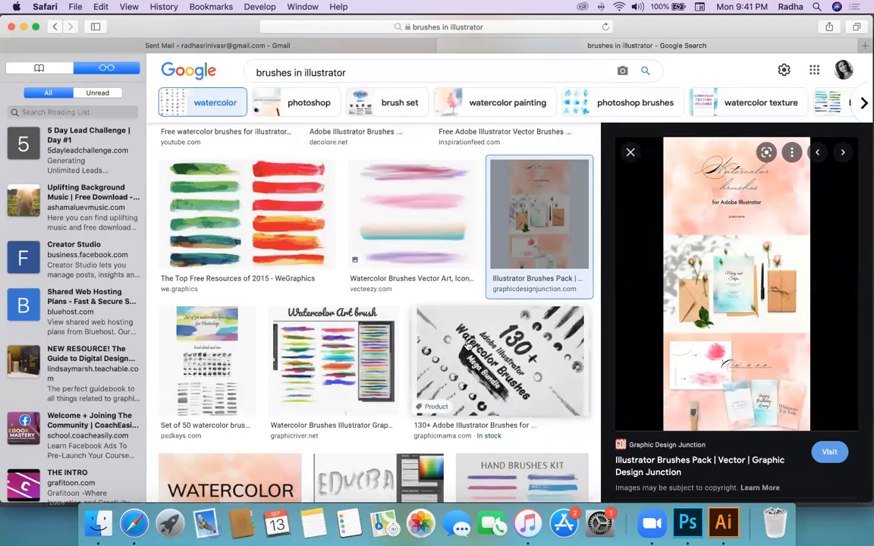
scroll(468, 329, "down", 10)
scroll(468, 328, "down", 5)
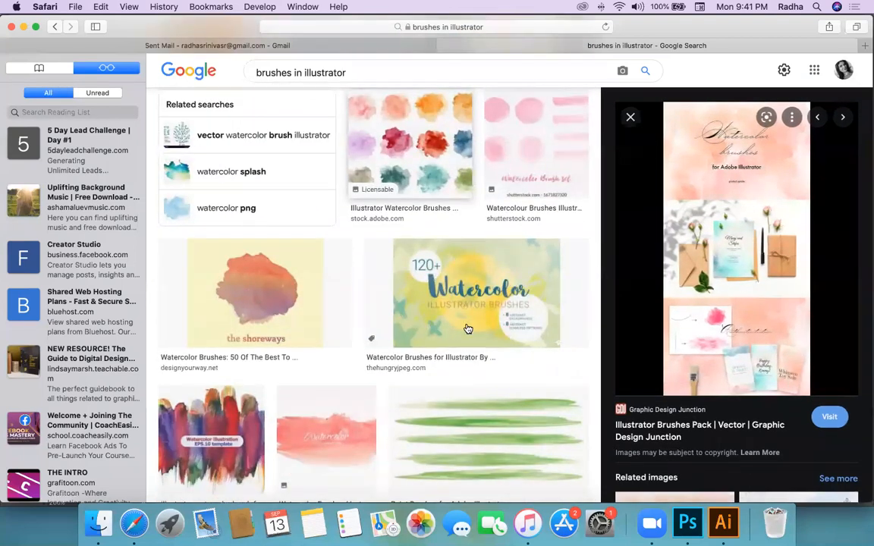
Step: Look further down the watercolor brush results as far as the Speckyboy Illustrator brush packs
scroll(469, 328, "down", 8)
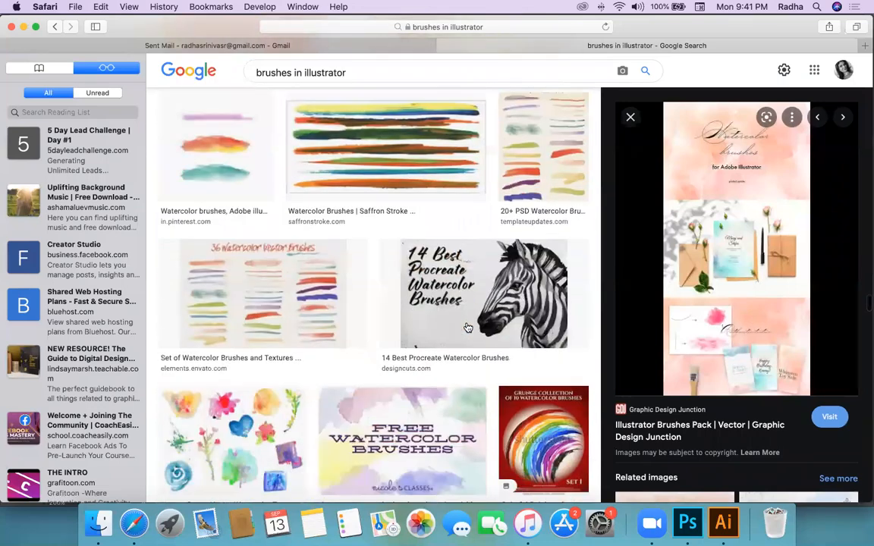
scroll(469, 328, "down", 10)
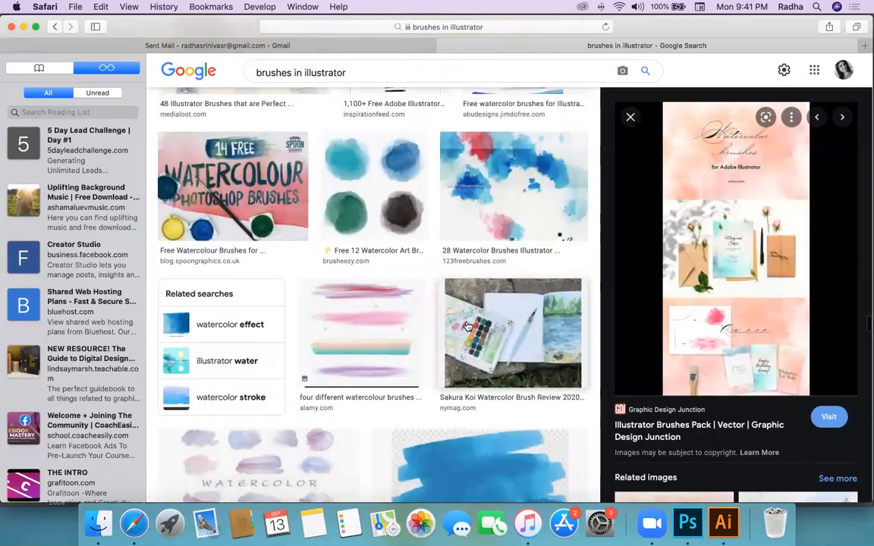
scroll(468, 326, "down", 5)
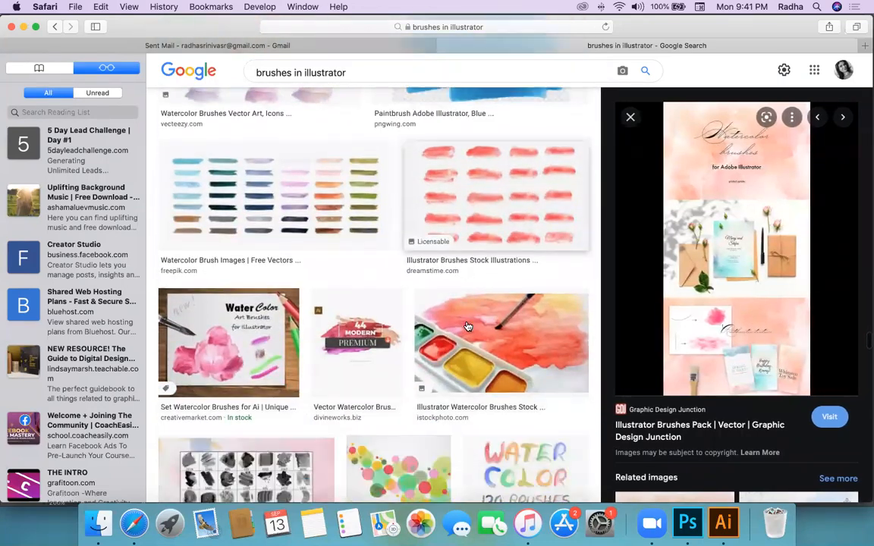
scroll(469, 324, "down", 5)
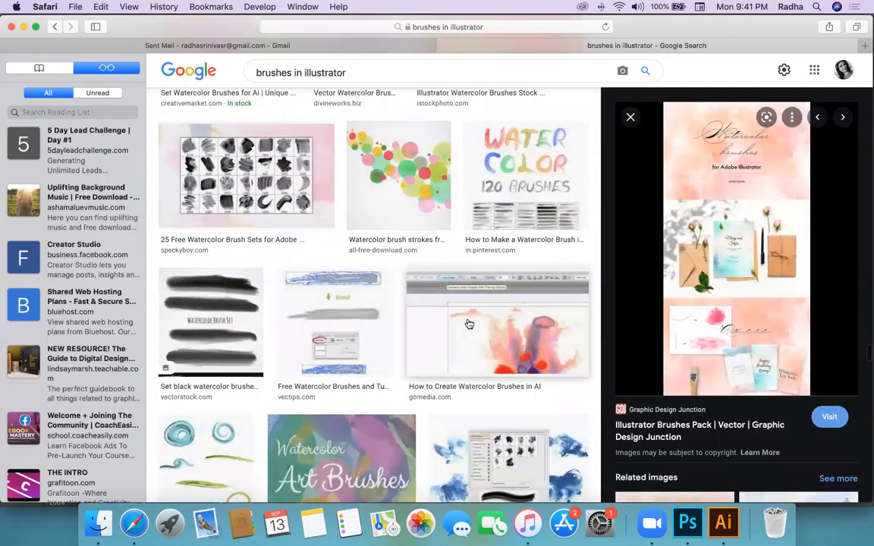
scroll(469, 324, "down", 5)
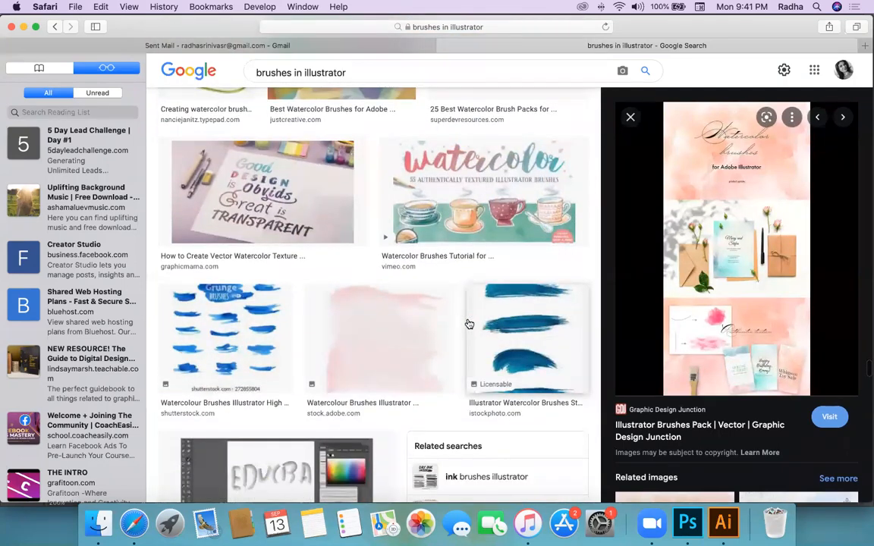
scroll(469, 324, "down", 4)
scroll(469, 324, "down", 10)
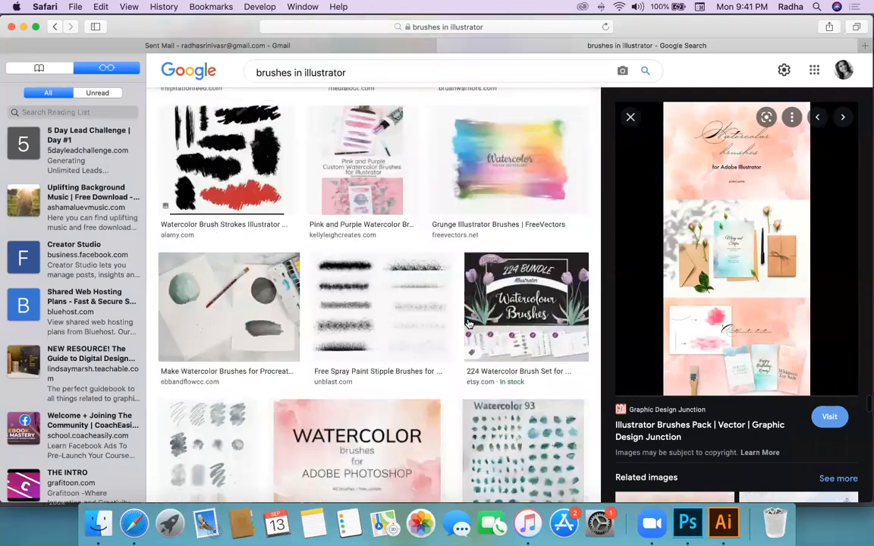
scroll(469, 324, "down", 3)
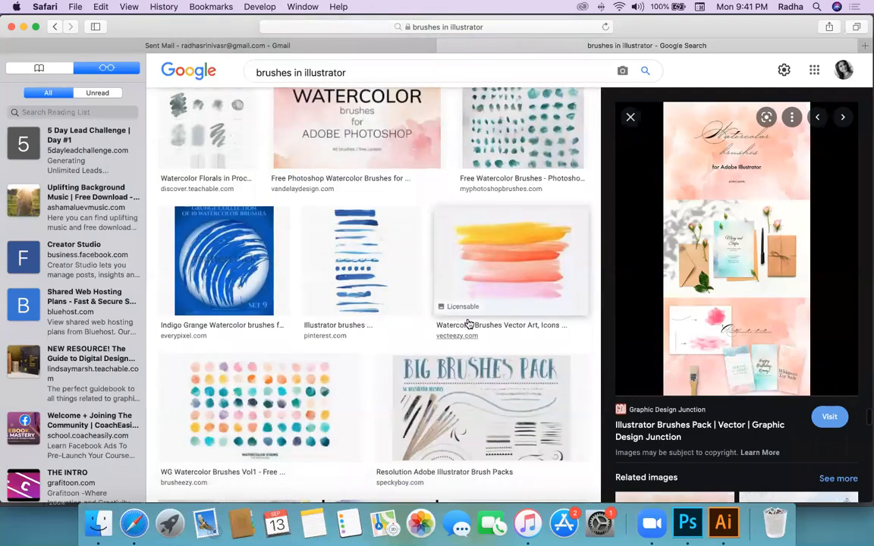
scroll(468, 324, "down", 4)
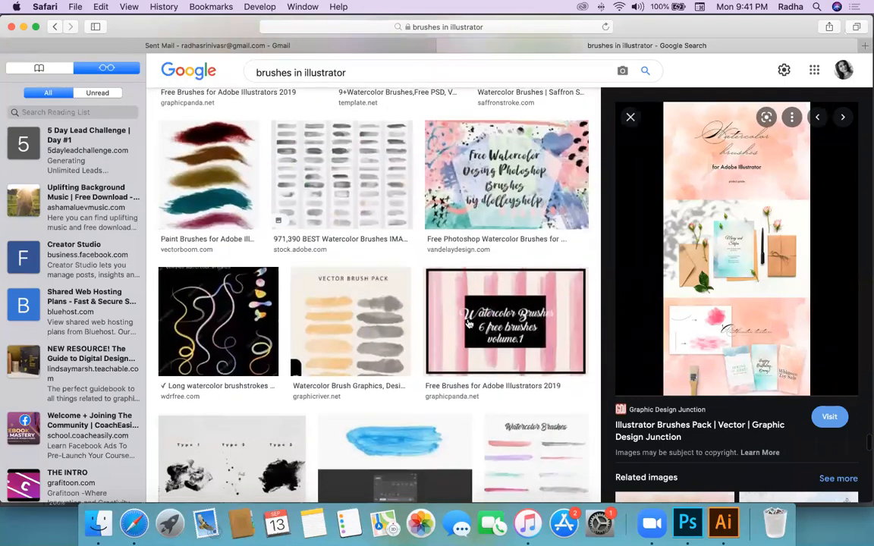
scroll(469, 324, "down", 12)
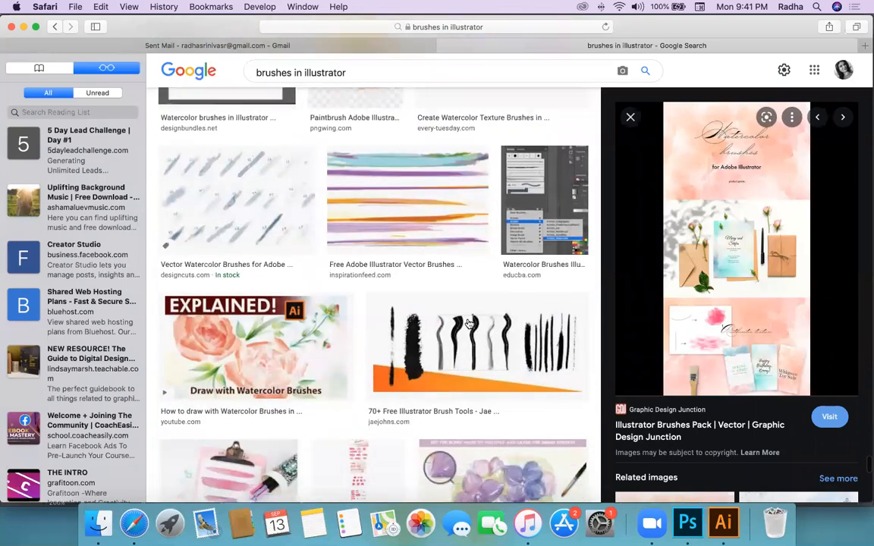
scroll(469, 324, "up", 1)
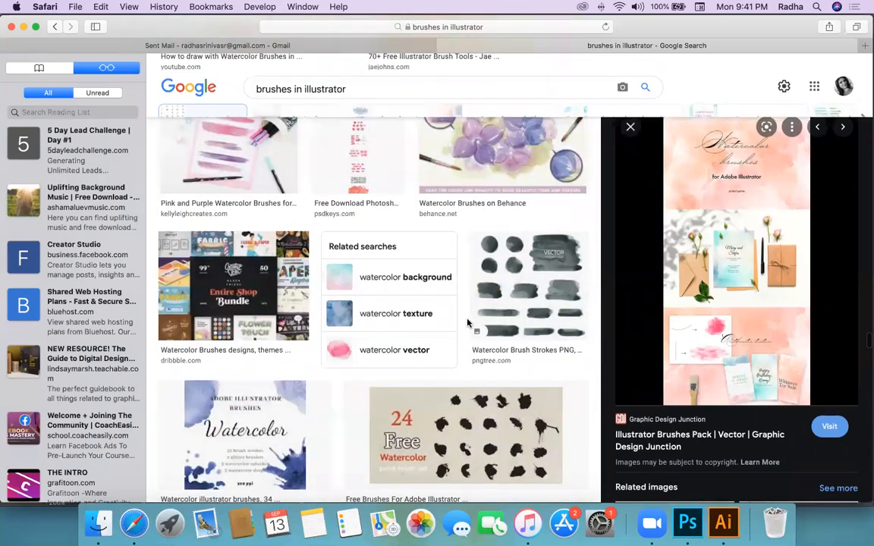
scroll(469, 324, "down", 6)
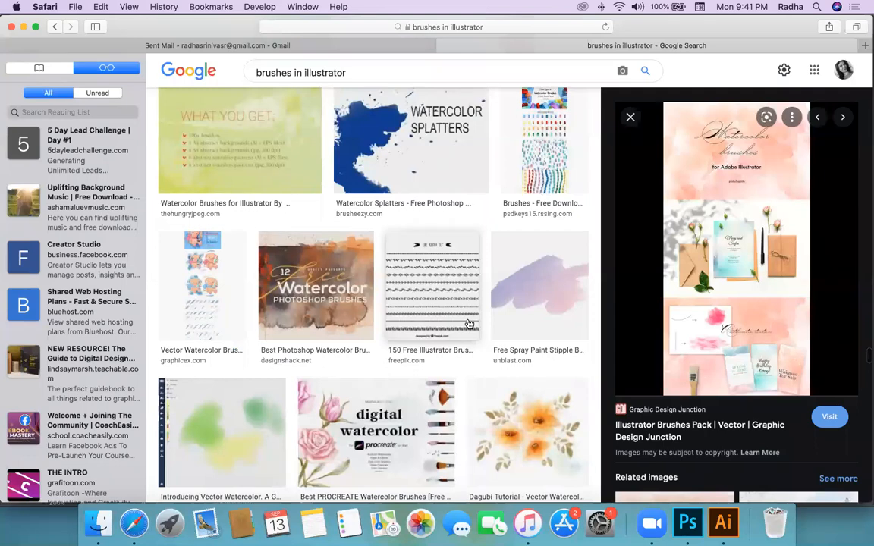
scroll(469, 324, "down", 4)
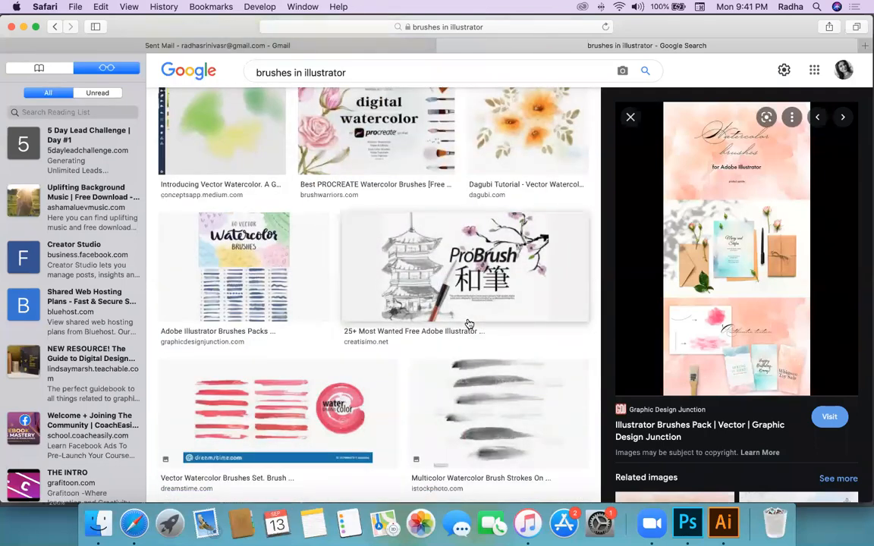
scroll(469, 324, "down", 8)
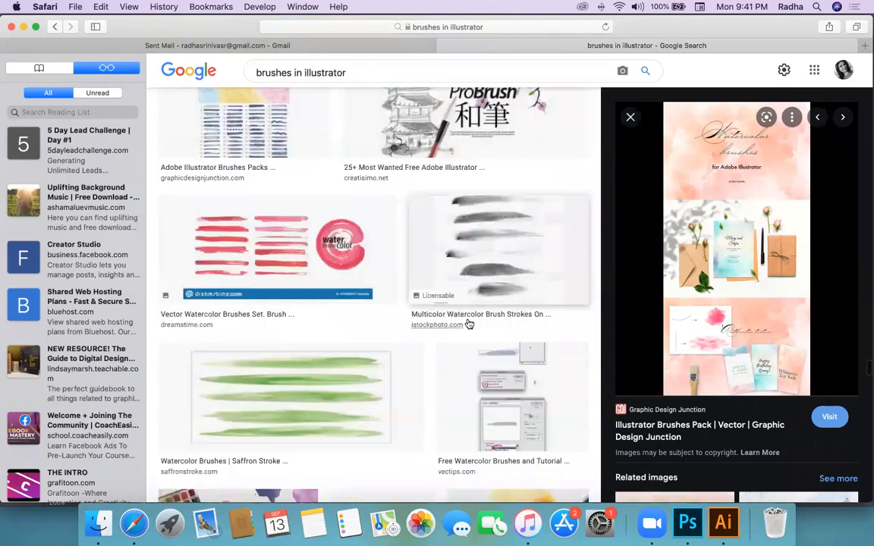
scroll(468, 324, "down", 7)
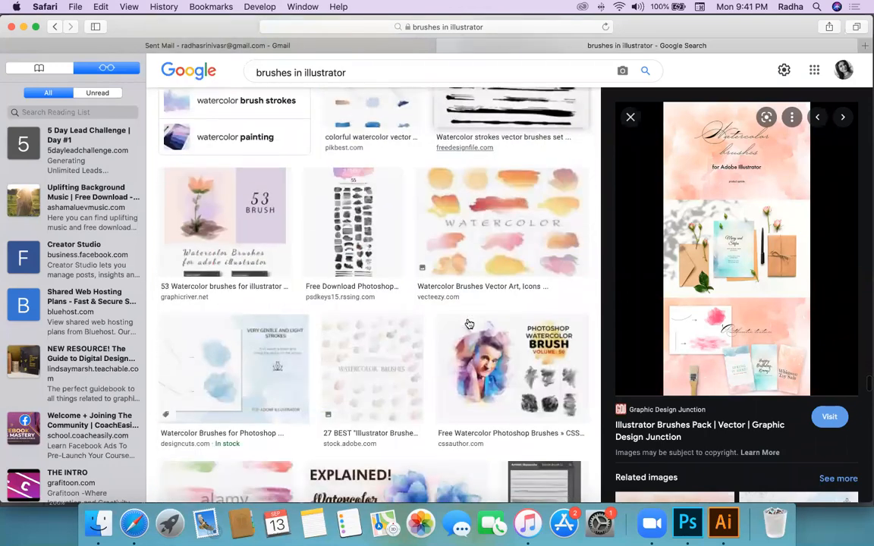
scroll(469, 324, "down", 8)
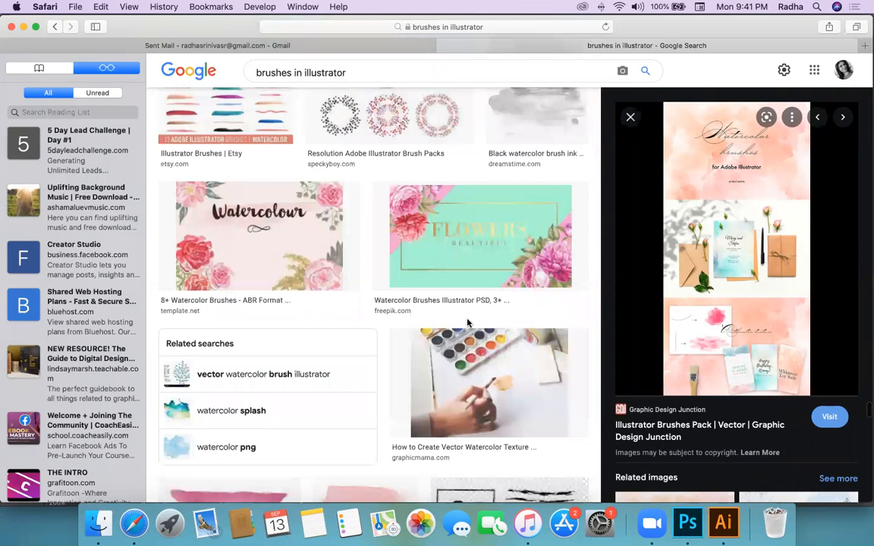
Step: Preview the Speckyboy high-resolution Illustrator brush packs image and look through the watercolor brush results below it
scroll(467, 322, "up", 5)
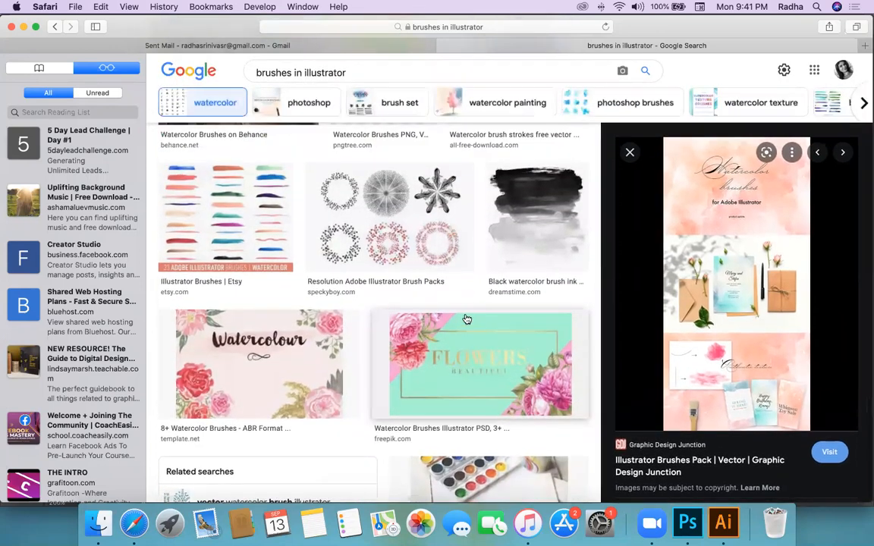
left_click(410, 251)
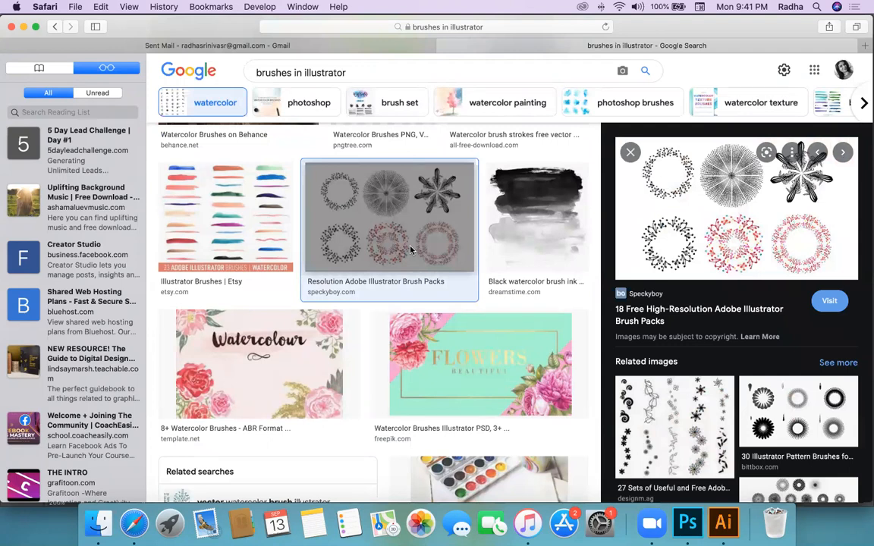
scroll(410, 251, "down", 10)
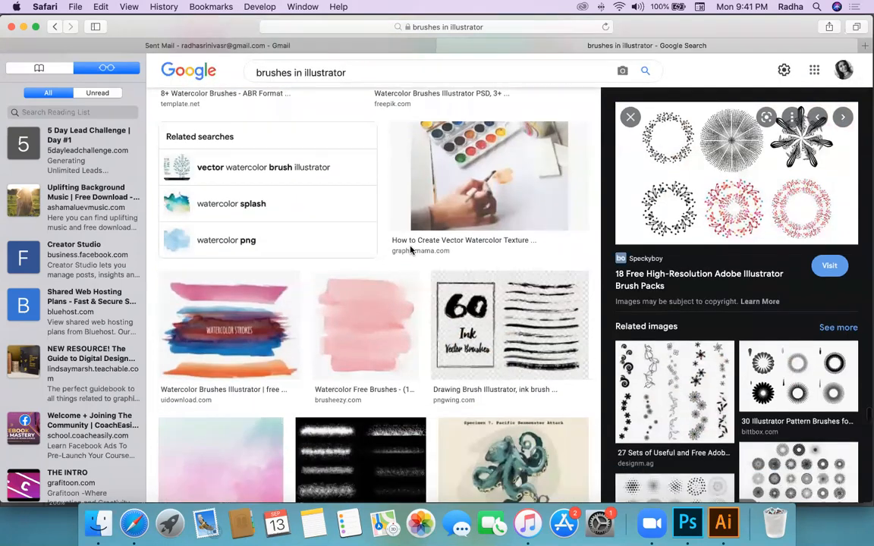
scroll(409, 251, "down", 8)
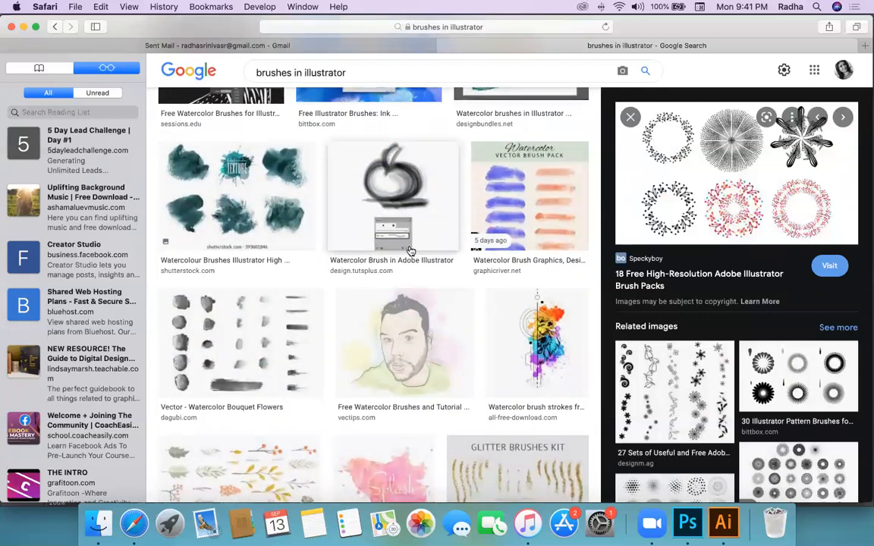
scroll(410, 251, "down", 3)
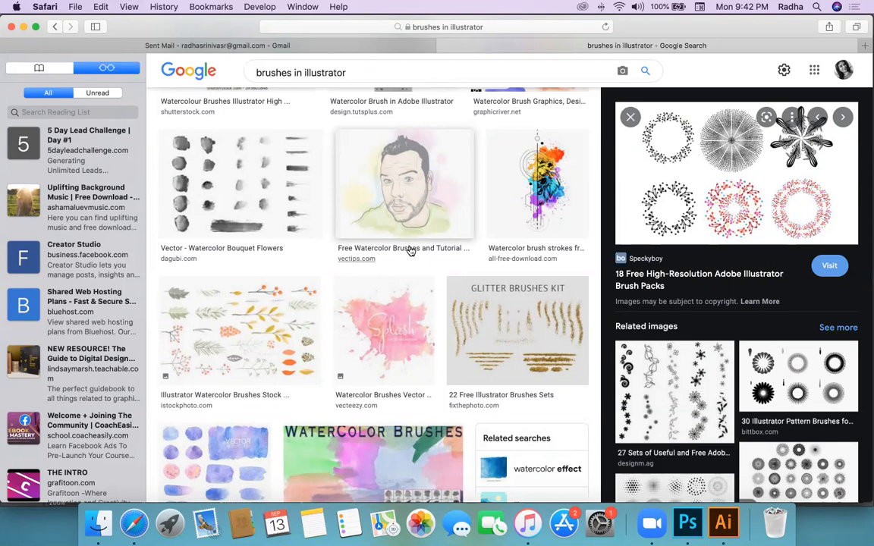
Step: Replace the image search query with "waterrcolor flowers" and run the search
left_click(354, 73)
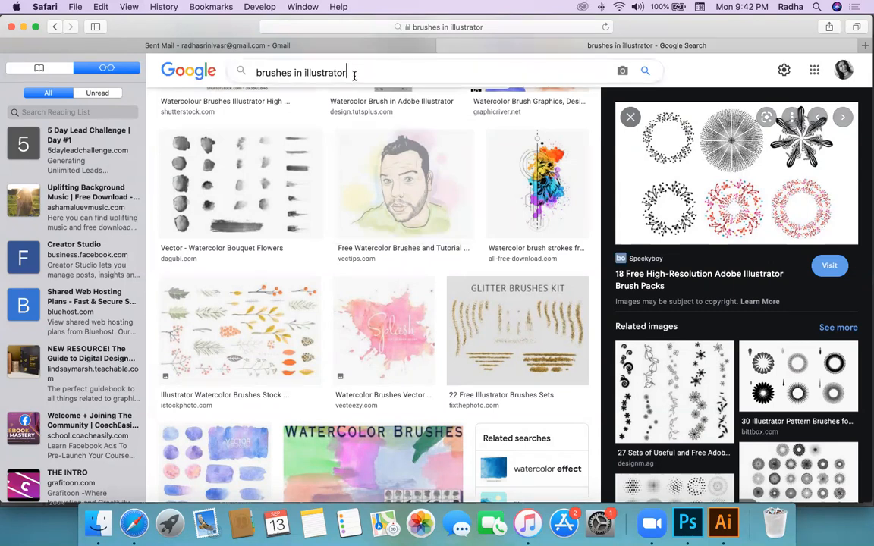
left_click_drag(360, 74, 232, 81)
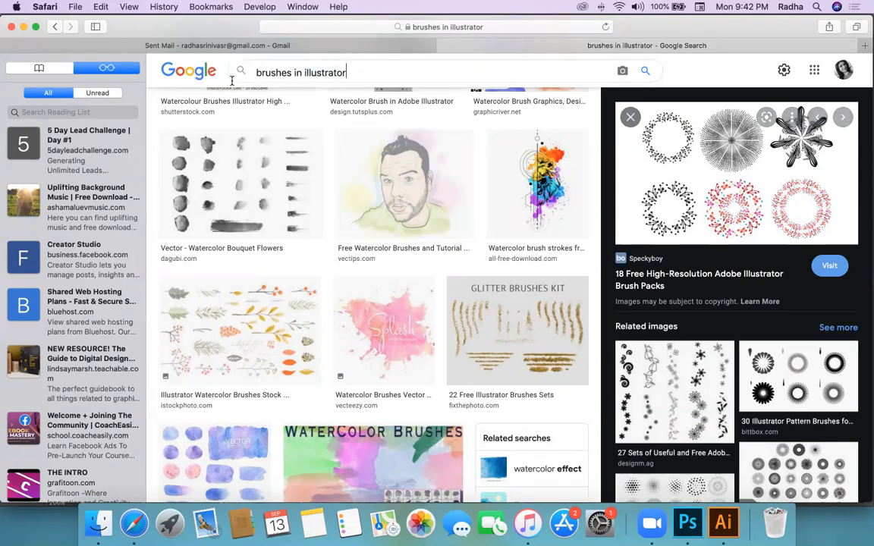
key("BackSpace")
key("BackSpace")
key("BackSpace")
key("BackSpace")
key("BackSpace")
key("BackSpace")
key("BackSpace")
key("BackSpace")
key("BackSpace")
key("BackSpace")
key("BackSpace")
key("BackSpace")
key("BackSpace")
key("BackSpace")
key("BackSpace")
key("BackSpace")
key("BackSpace")
key("BackSpace")
key("BackSpace")
key("BackSpace")
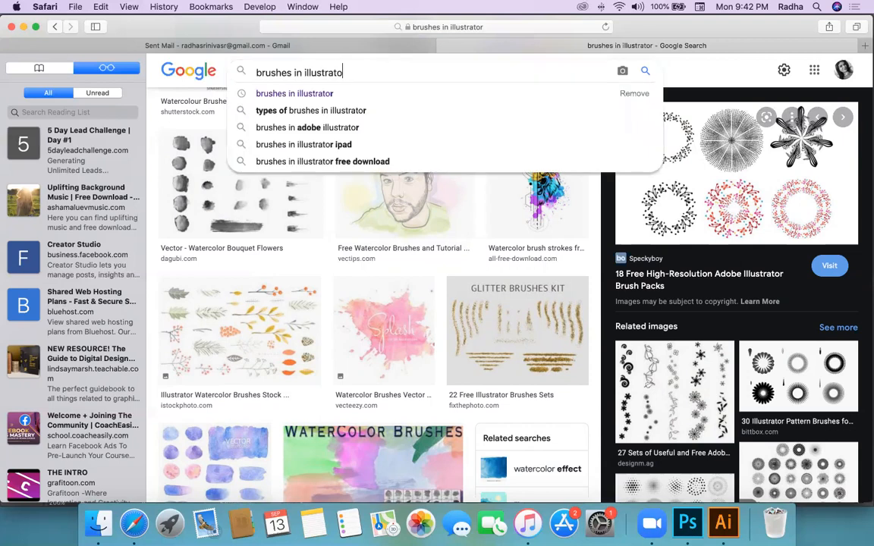
key("BackSpace")
key("BackSpace")
type("waterrcol")
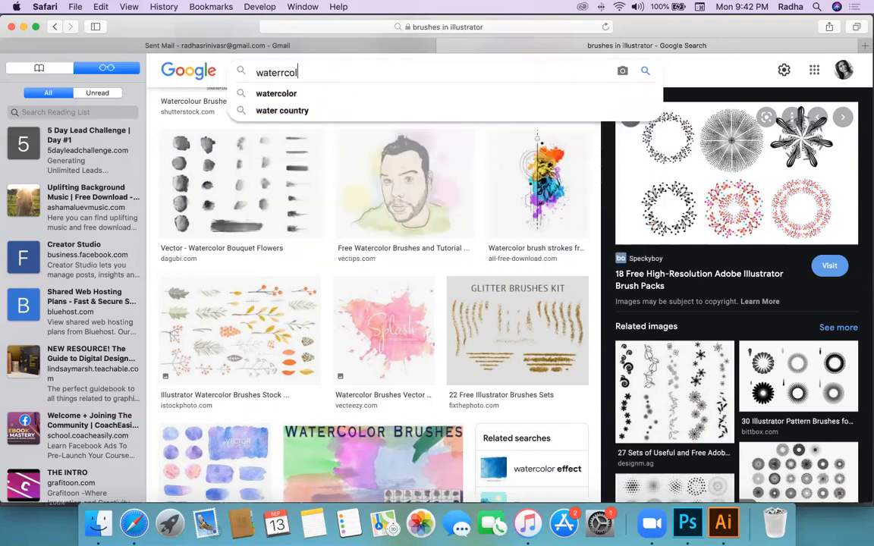
type("or flowers")
key("Return")
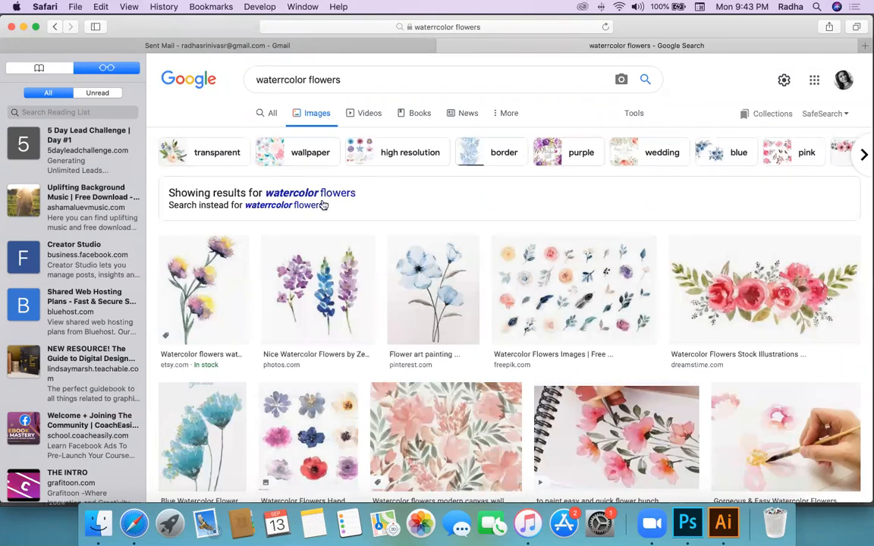
Step: Preview the Dreamstime watercolor flowers illustration and the TenStickers watercolor flowers canvas print
left_click(713, 299)
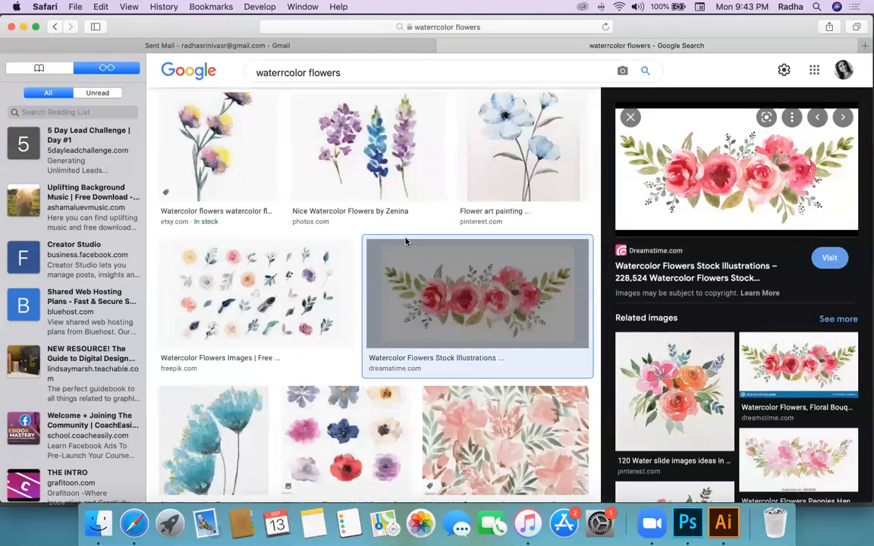
scroll(405, 242, "down", 4)
left_click(565, 258)
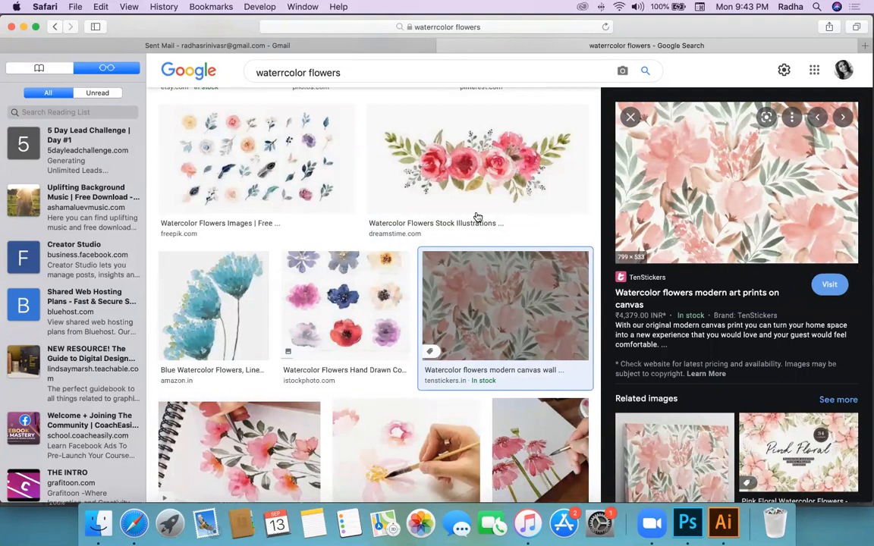
scroll(470, 217, "up", 5)
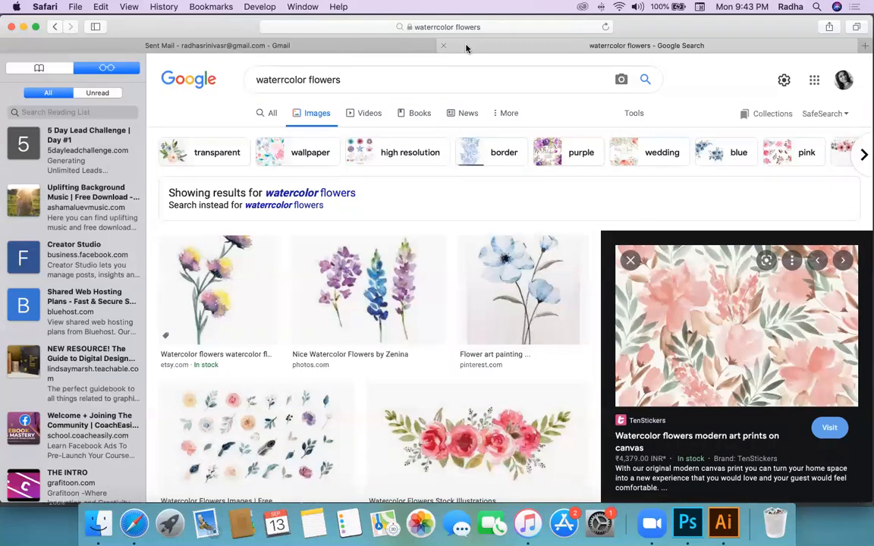
Step: Open the Pinterest watercolor bouquet among the Dreamstime flower illustration's related images and copy that image
left_click(477, 450)
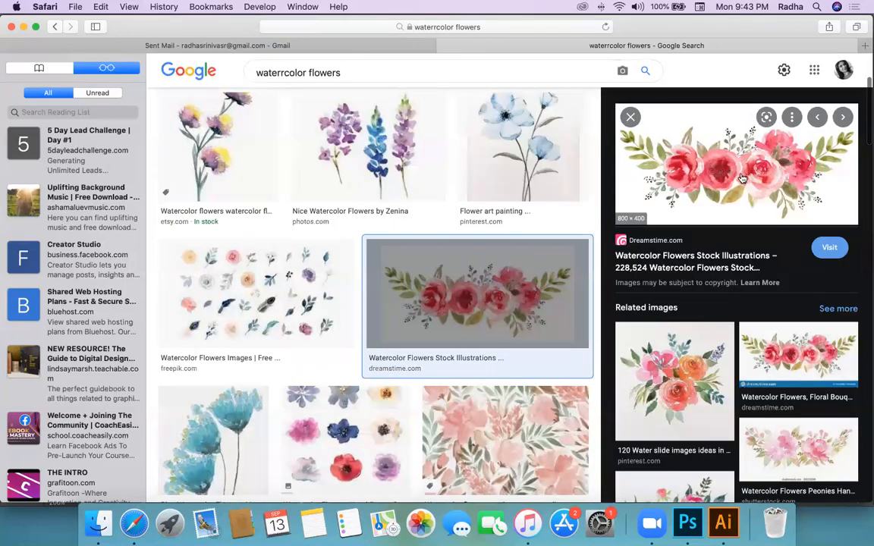
left_click(676, 391)
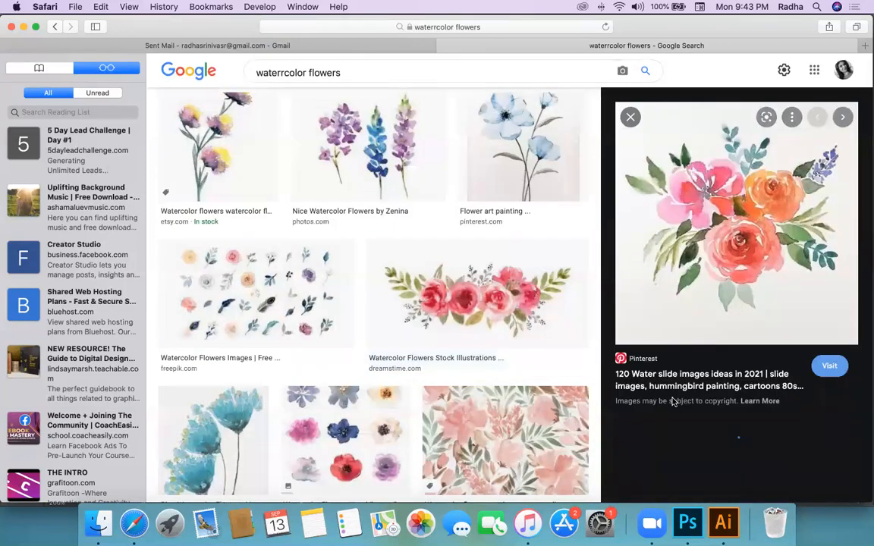
right_click(746, 241)
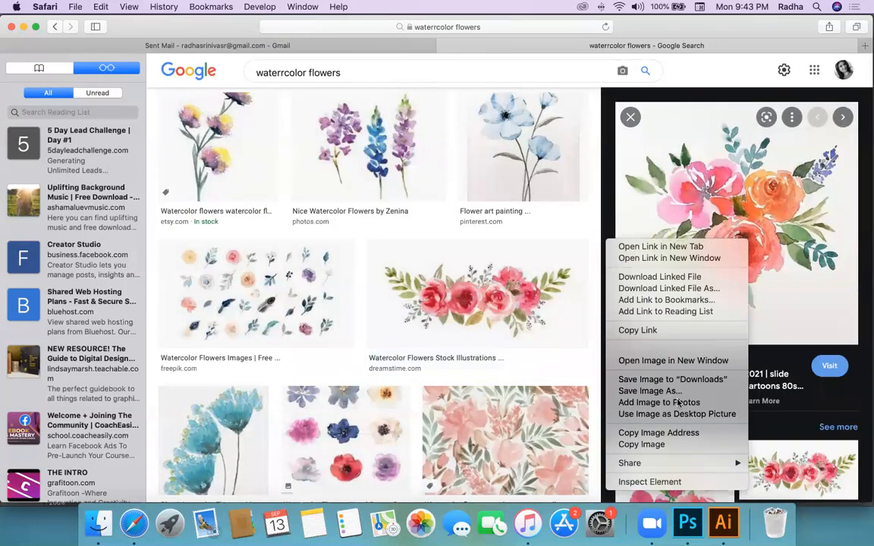
left_click(655, 444)
Step: Switch to Illustrator and paste the copied watercolor bouquet onto an empty area of the brush christmas tree-01.jpg document
key("super+Tab")
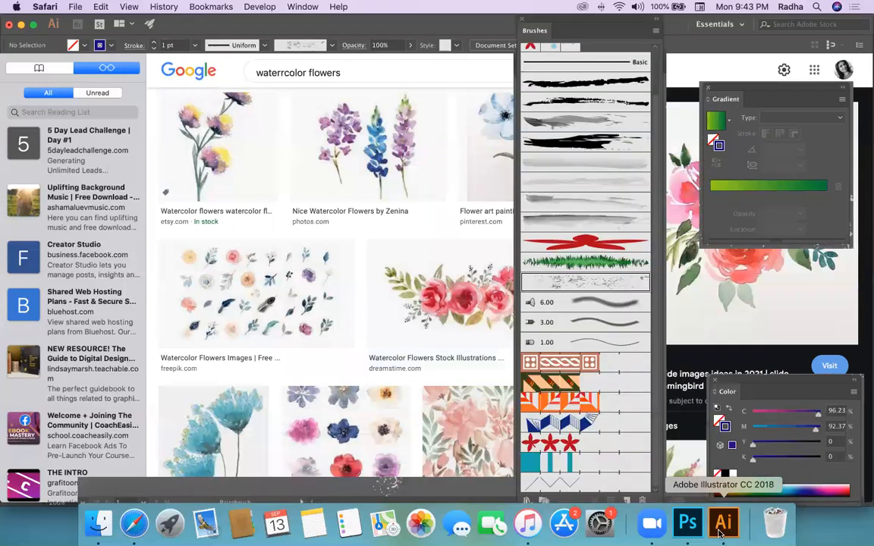
scroll(287, 194, "down", 10)
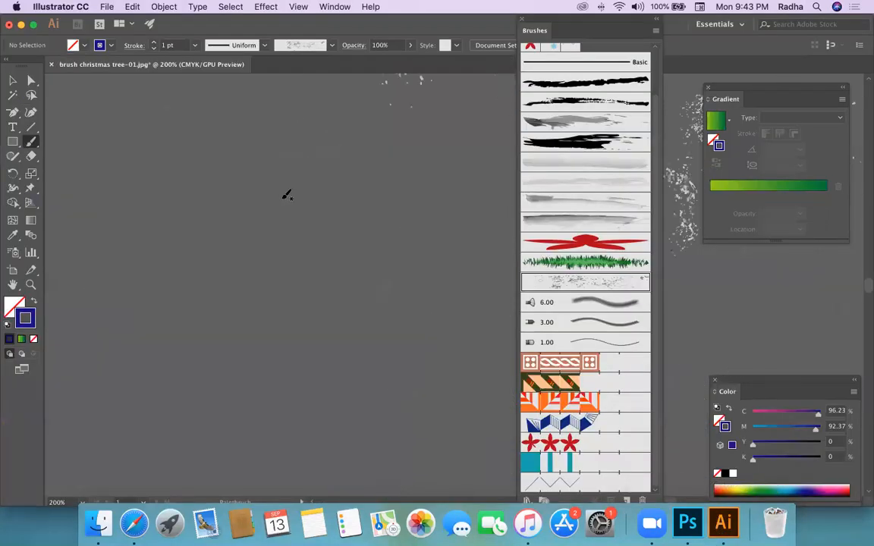
key("super+v")
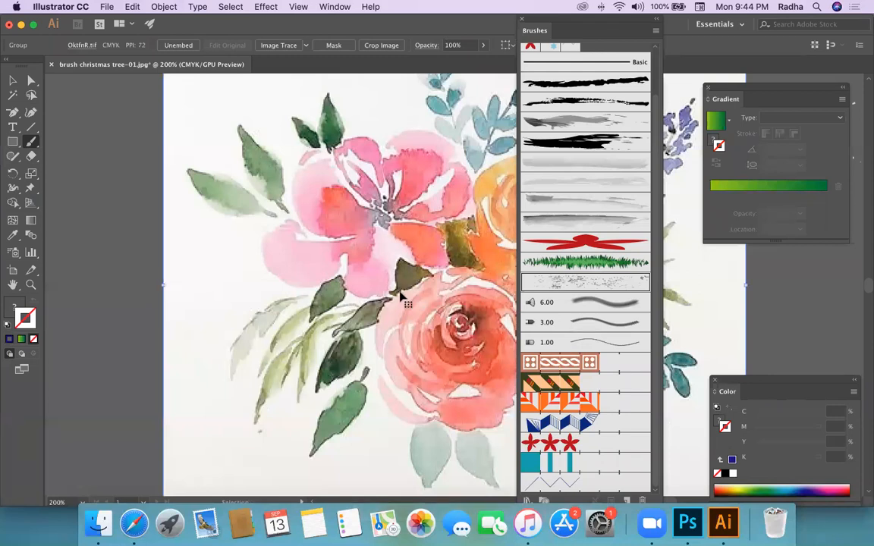
key("super+minus")
key("super+minus")
scroll(388, 267, "right", 10)
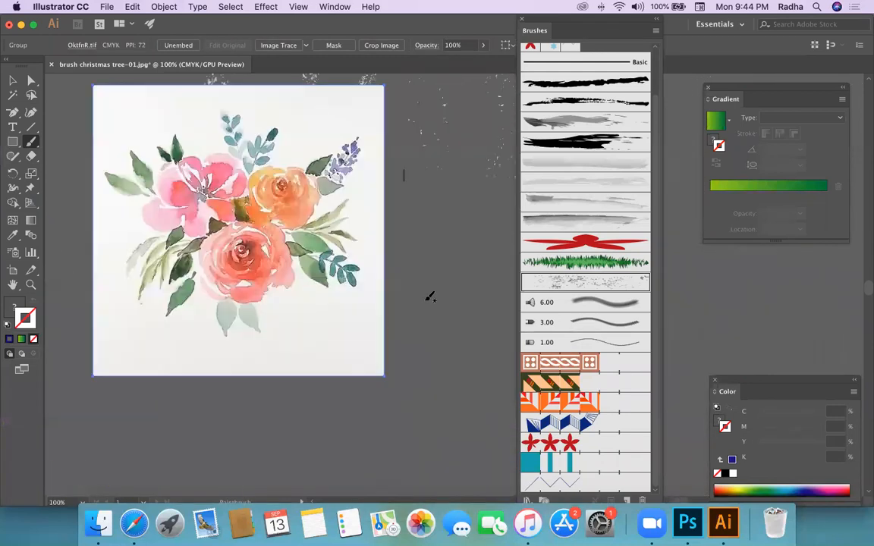
Step: Deselect the pasted bouquet, switch to Safari and replace the image search query with "flowers"
key("v")
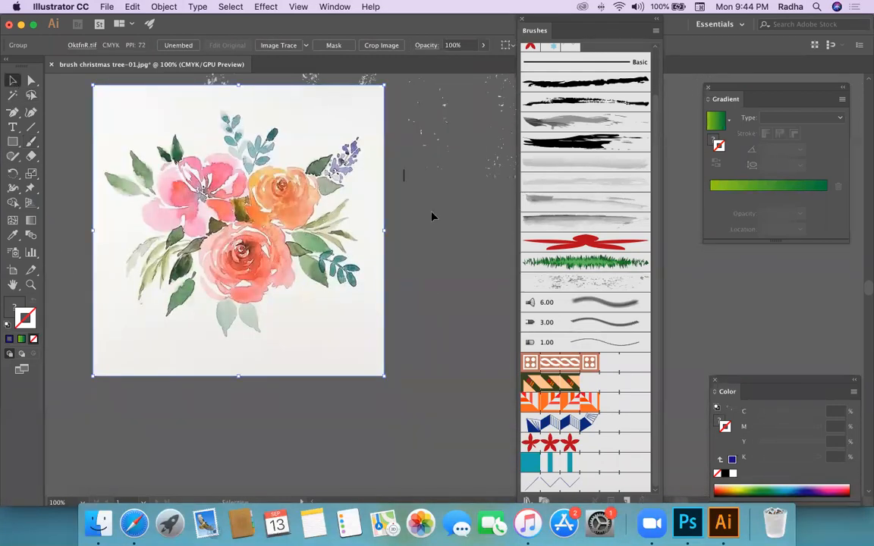
left_click(434, 227)
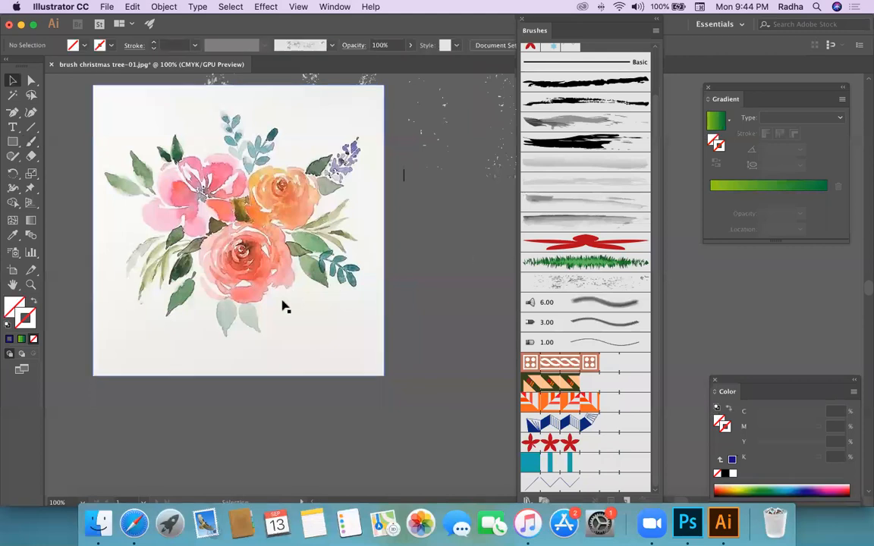
left_click(134, 523)
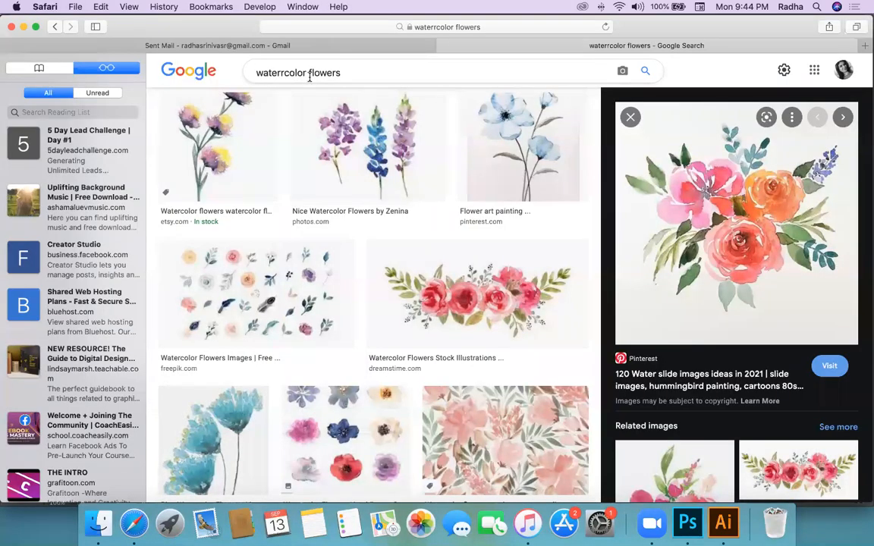
left_click_drag(307, 72, 209, 72)
key("BackSpace")
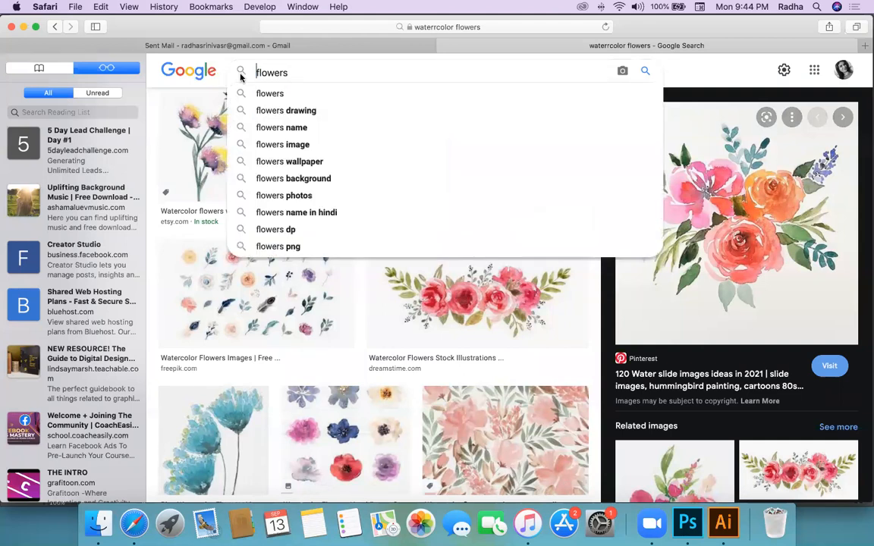
left_click(273, 93)
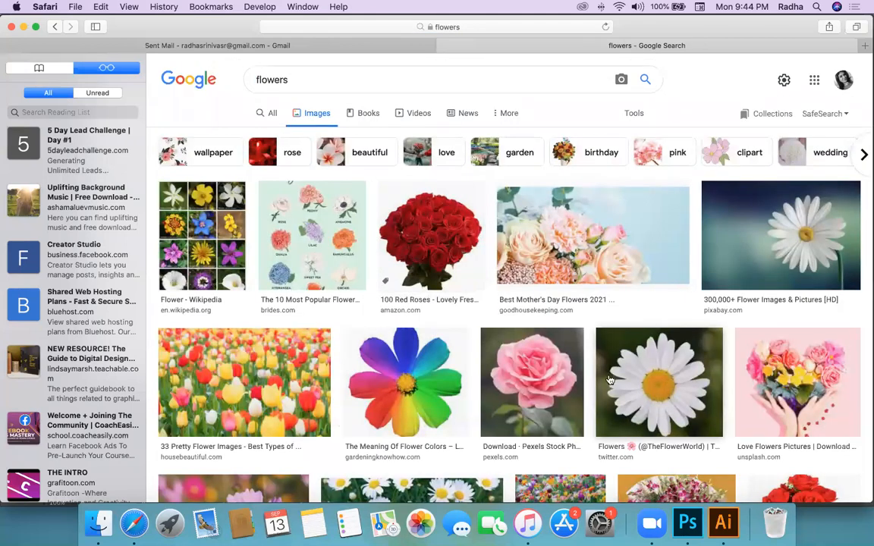
Step: Open the Pexels pink rose photo from the image results and copy that image
left_click(550, 343)
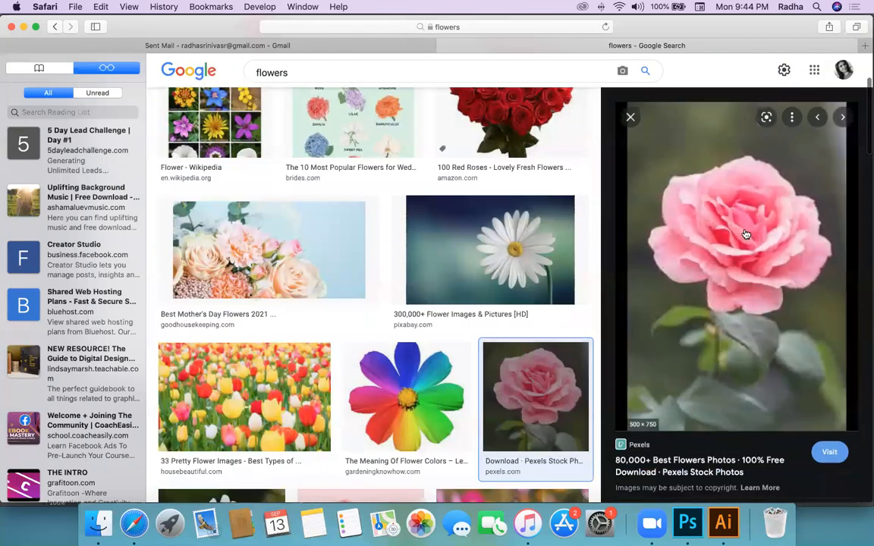
right_click(742, 240)
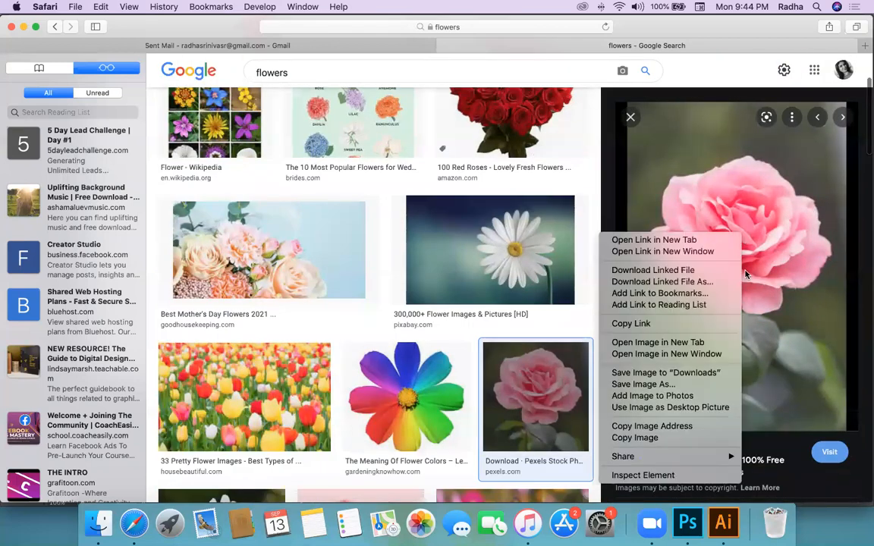
left_click(637, 439)
Step: Switch to Illustrator, paste the copied rose photo and move it to an empty area clear of the bouquet
left_click(724, 523)
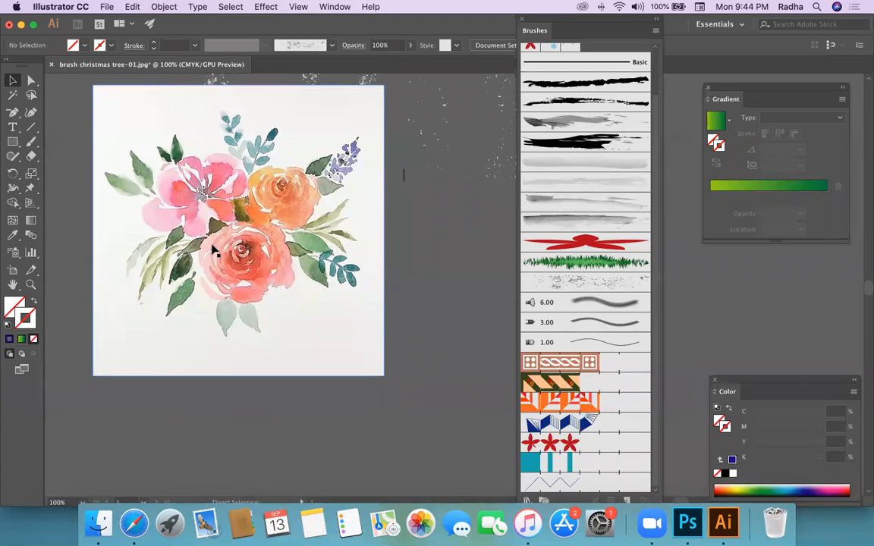
key("super+v")
key("super+minus")
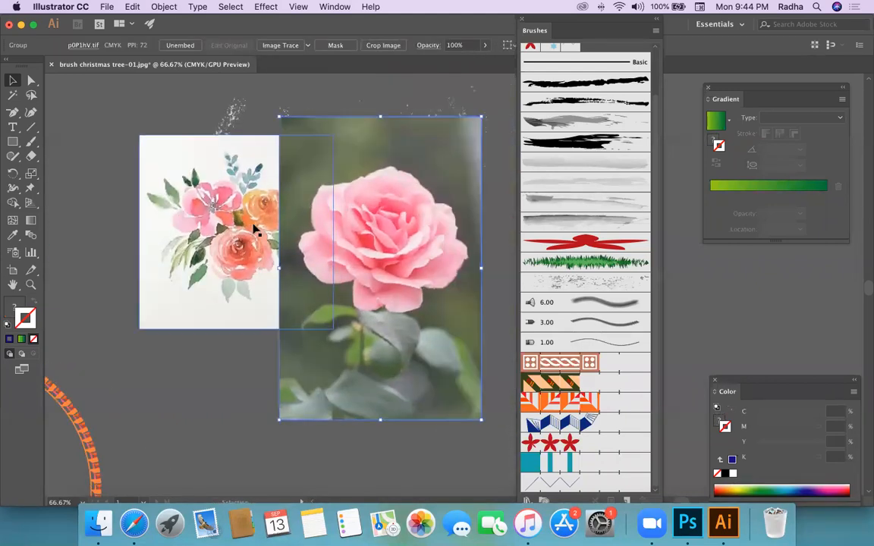
scroll(253, 226, "right", 6)
scroll(254, 225, "down", 2)
left_click_drag(163, 170, 336, 219)
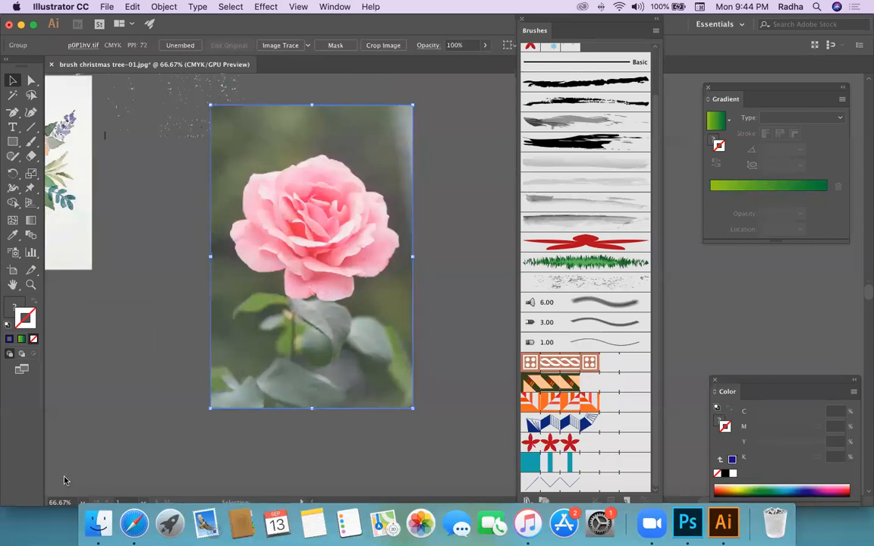
left_click_drag(298, 240, 340, 266)
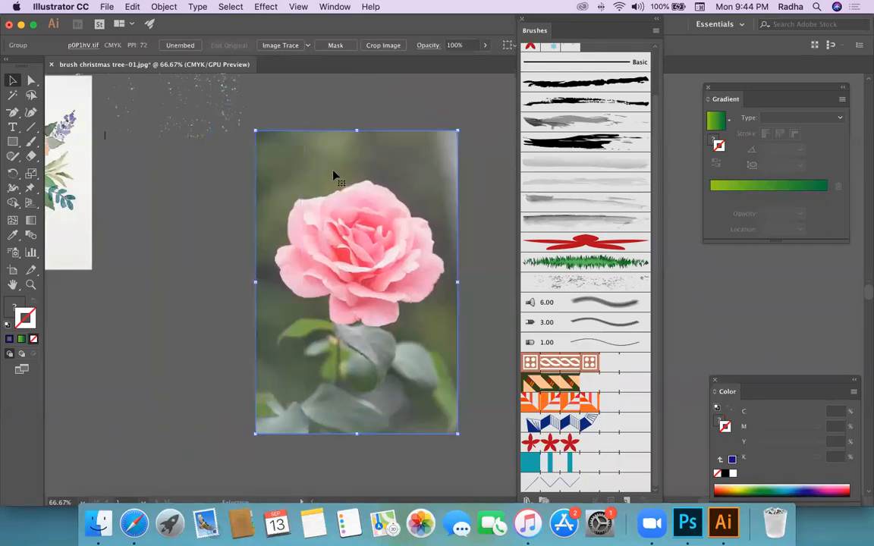
Step: Trace the rose photo with Image Trace in Color mode using the High Fidelity Photo preset
left_click(332, 8)
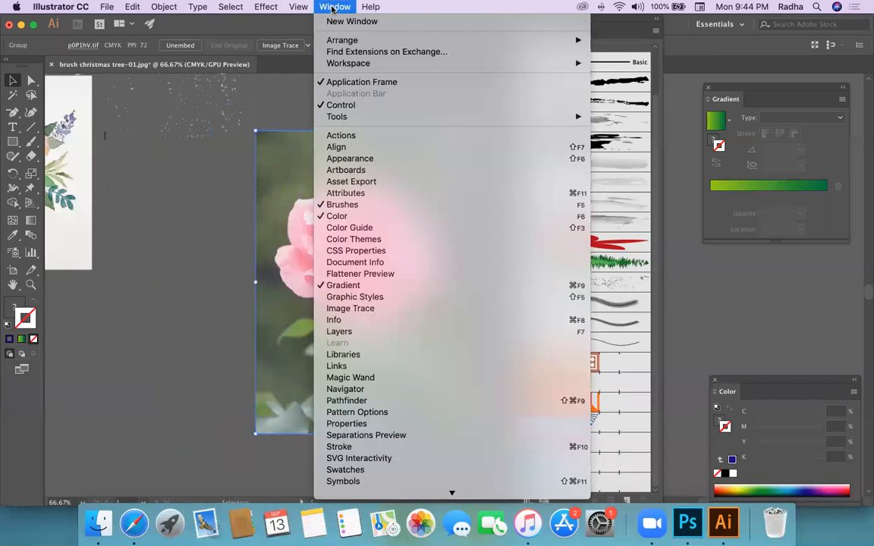
left_click(351, 309)
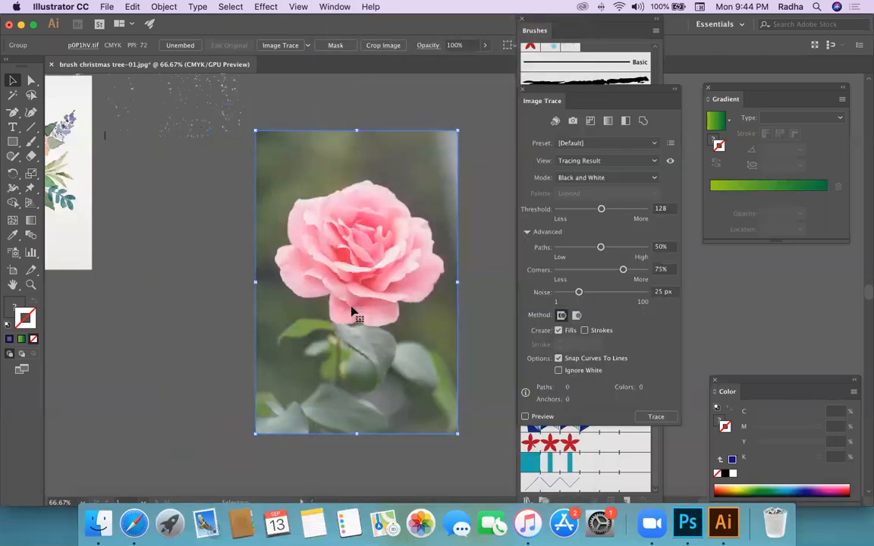
left_click(570, 179)
left_click(575, 191)
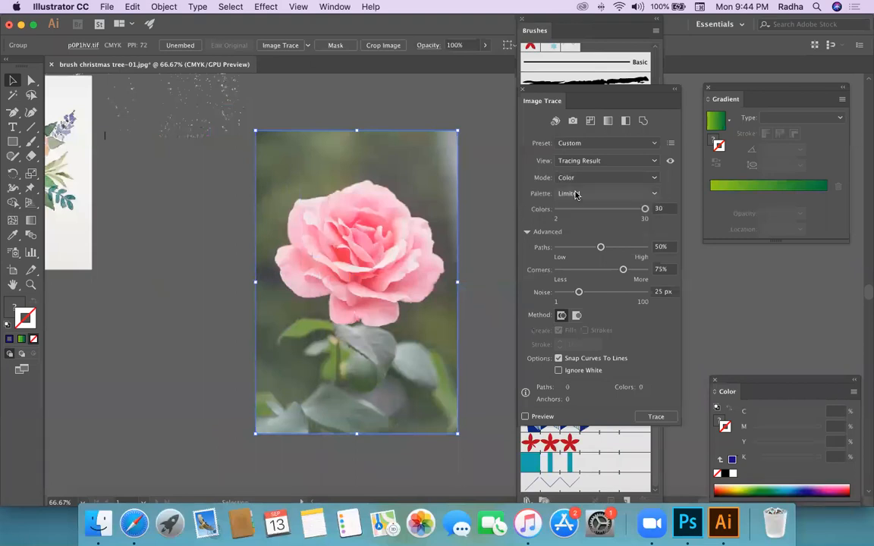
left_click(599, 143)
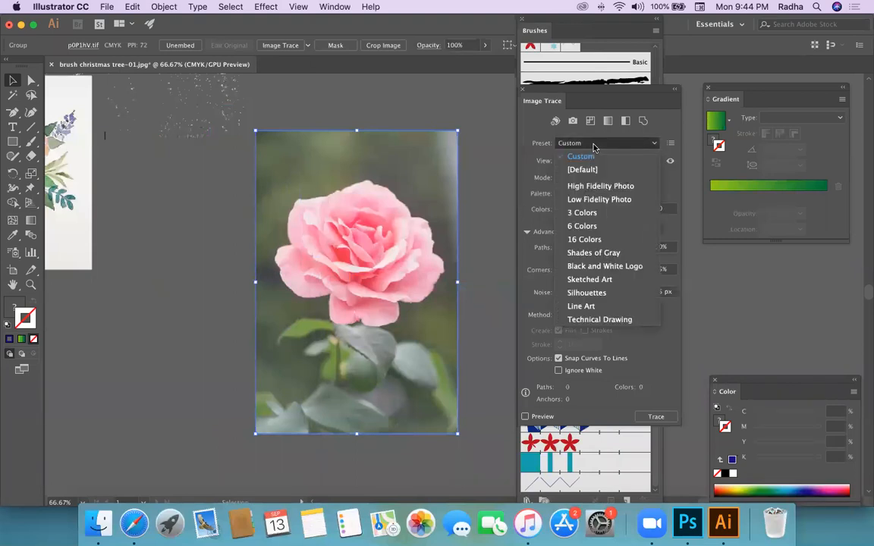
left_click(600, 187)
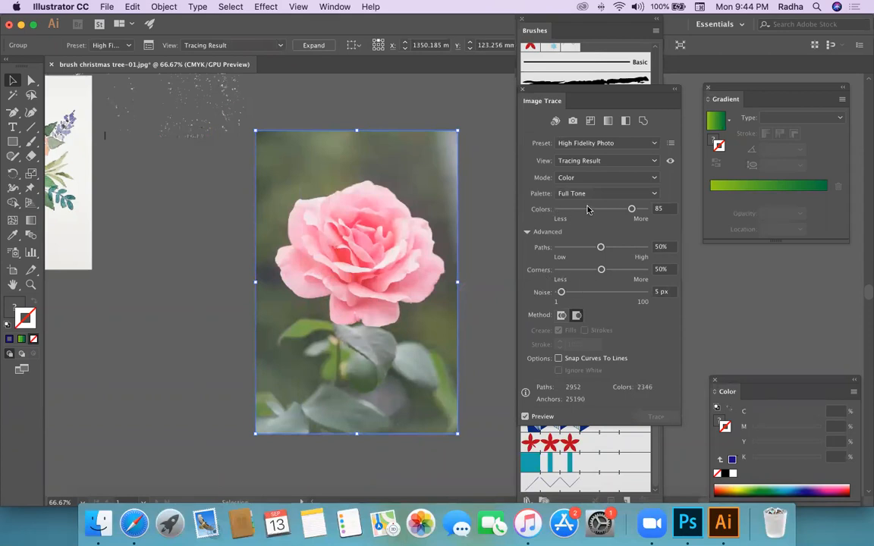
Step: Lower the rose photo's image trace Colors value to 36
left_click_drag(631, 210, 622, 211)
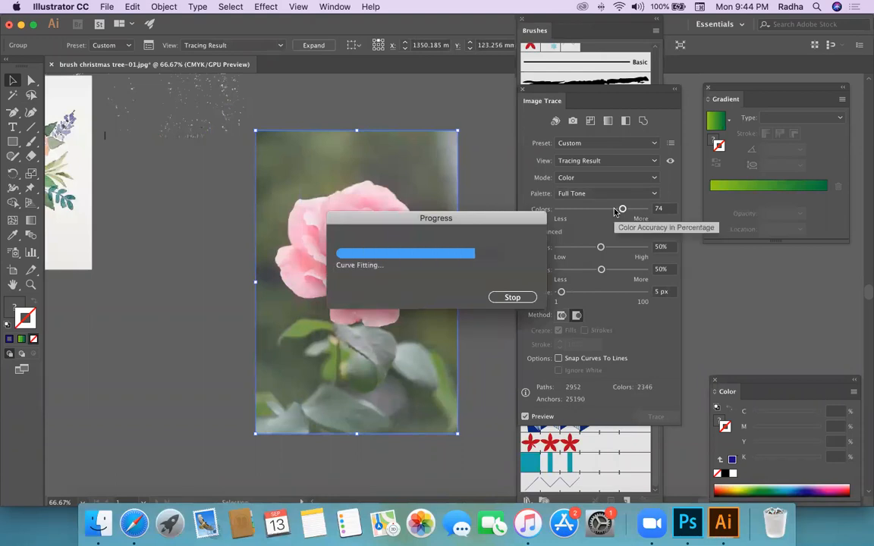
left_click_drag(622, 211, 605, 211)
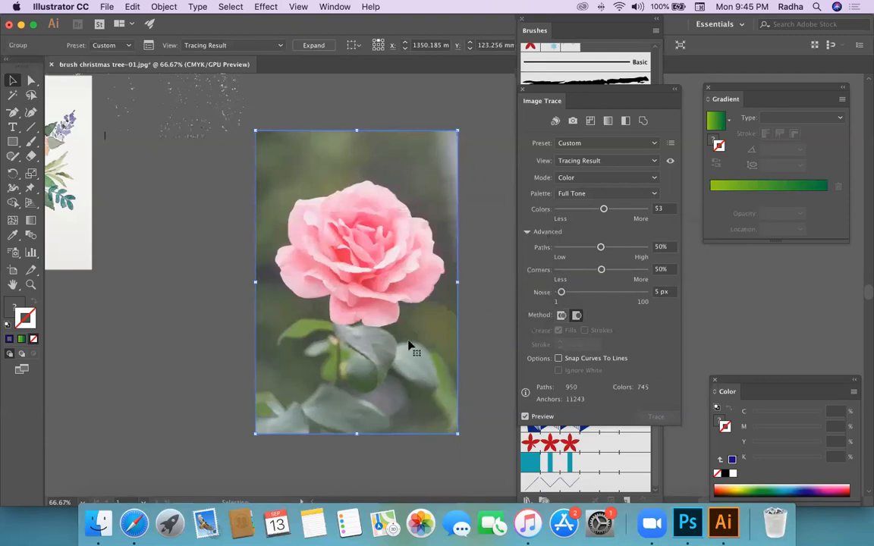
left_click_drag(603, 209, 589, 210)
Step: Move the watercolor bouquet image down slightly and trace it in Color mode with the High Fidelity Photo preset
scroll(228, 262, "left", 10)
scroll(227, 261, "up", 3)
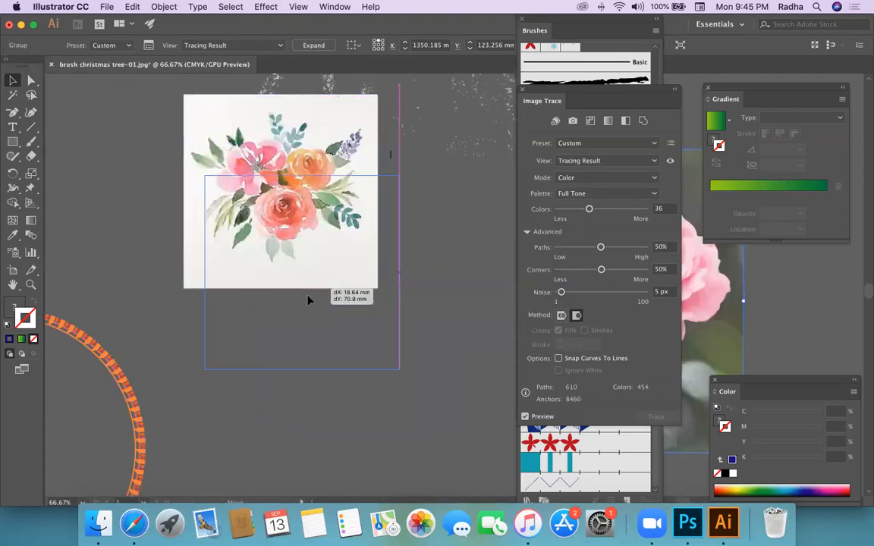
left_click(306, 293)
left_click(602, 177)
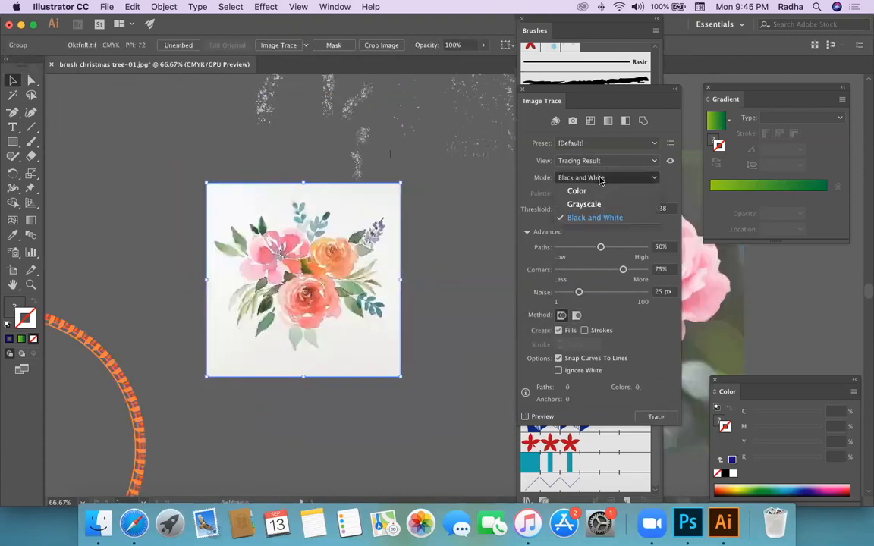
left_click(578, 192)
left_click(595, 142)
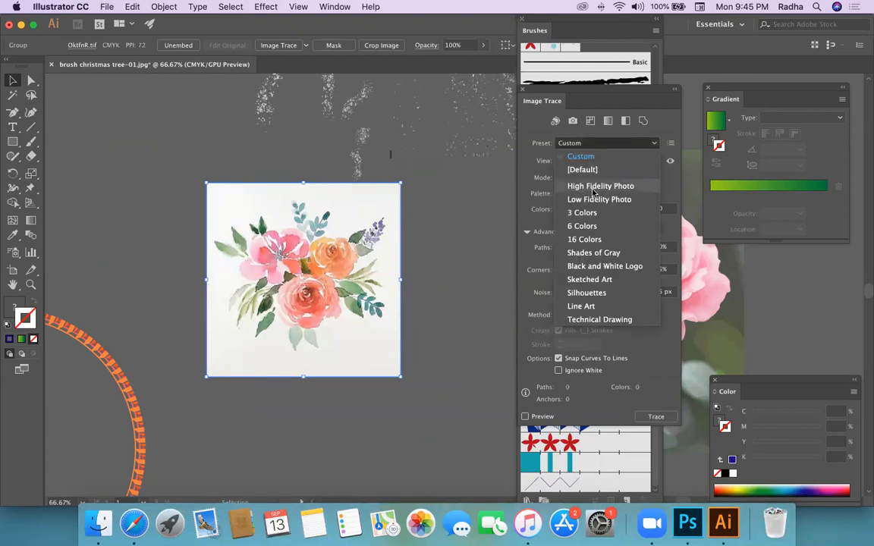
left_click(595, 188)
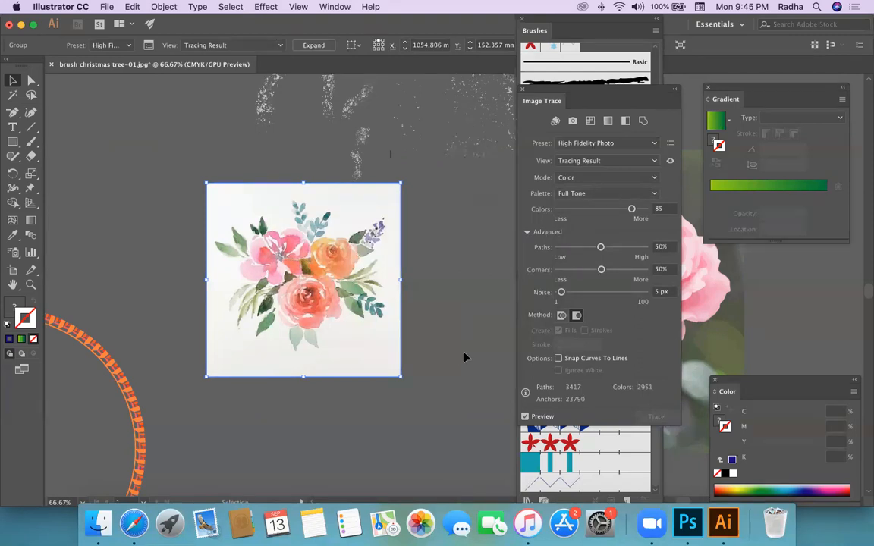
Step: Expand the bouquet tracing into paths, shift the artwork aside and ungroup it down to its individual pieces
left_click(649, 143)
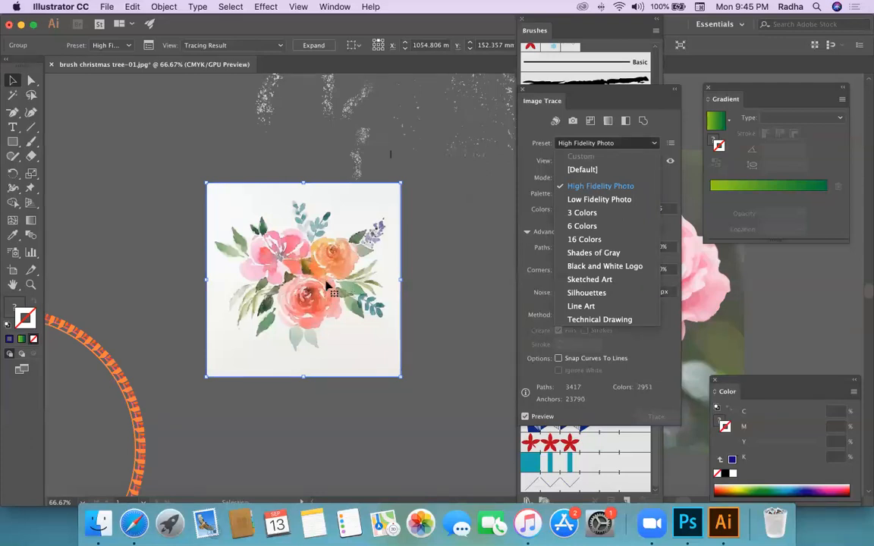
left_click(296, 241)
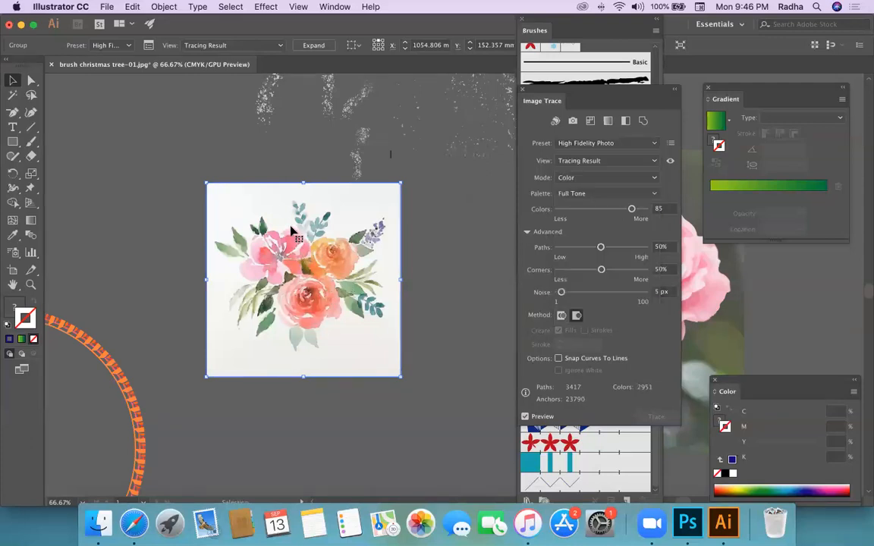
left_click(310, 46)
right_click(340, 269)
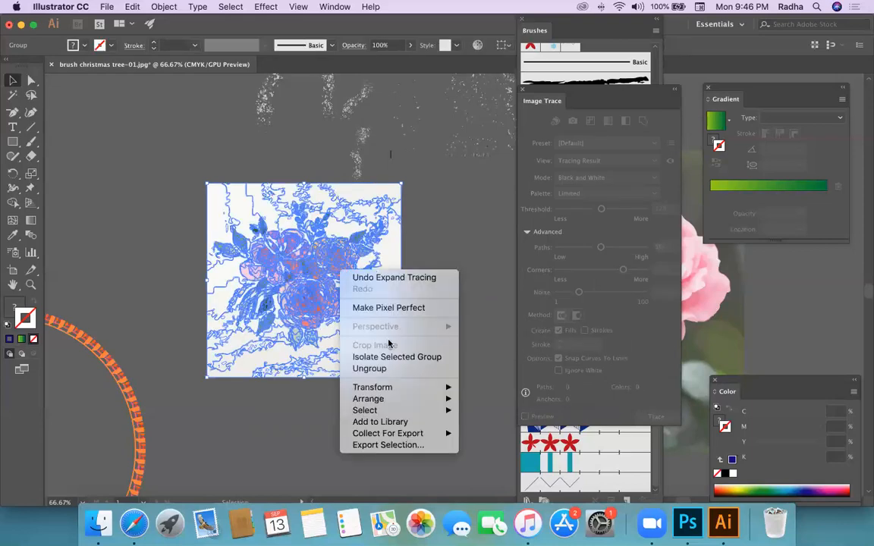
left_click(369, 368)
left_click_drag(390, 258, 503, 274)
left_click_drag(431, 287, 297, 291)
right_click(297, 291)
left_click(342, 393)
Step: Pull one white background piece out of each side of the bouquet and place them clear of the artwork
left_click(395, 313)
left_click_drag(364, 267, 433, 271)
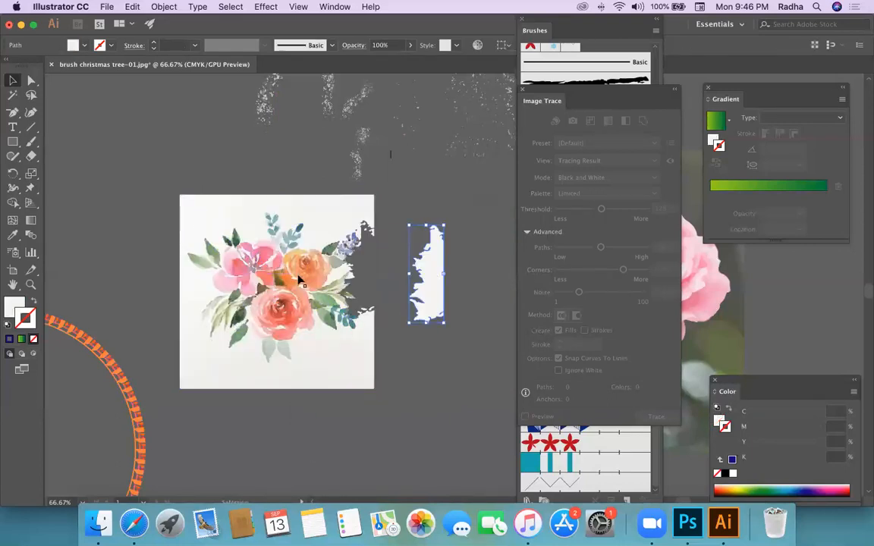
left_click_drag(191, 228, 88, 226)
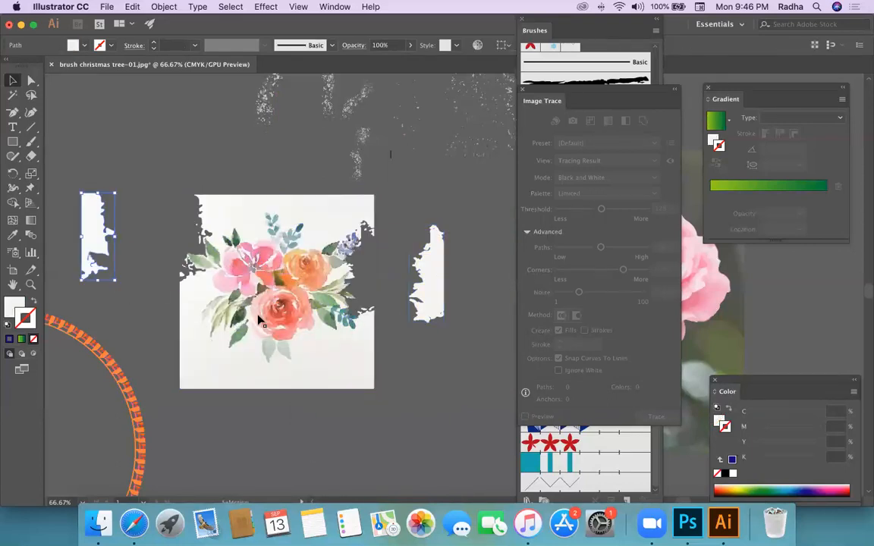
left_click(134, 516)
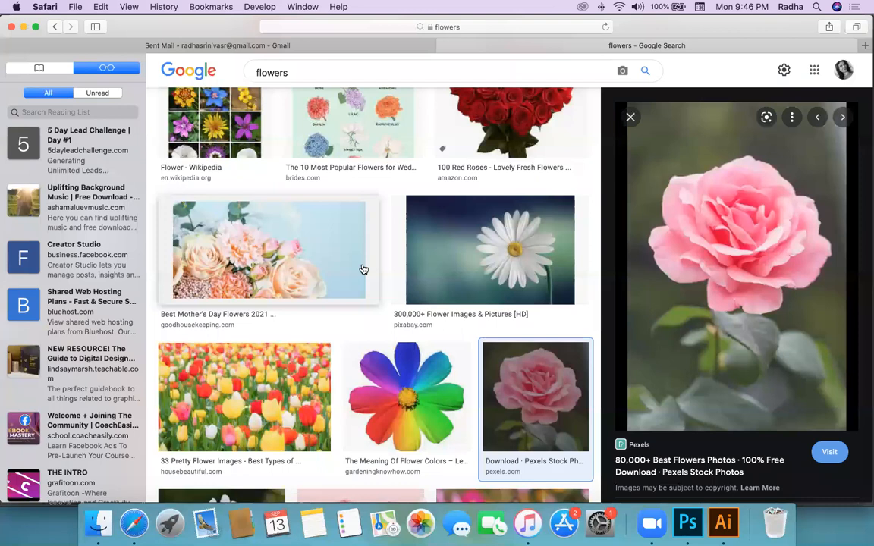
scroll(363, 270, "up", 3)
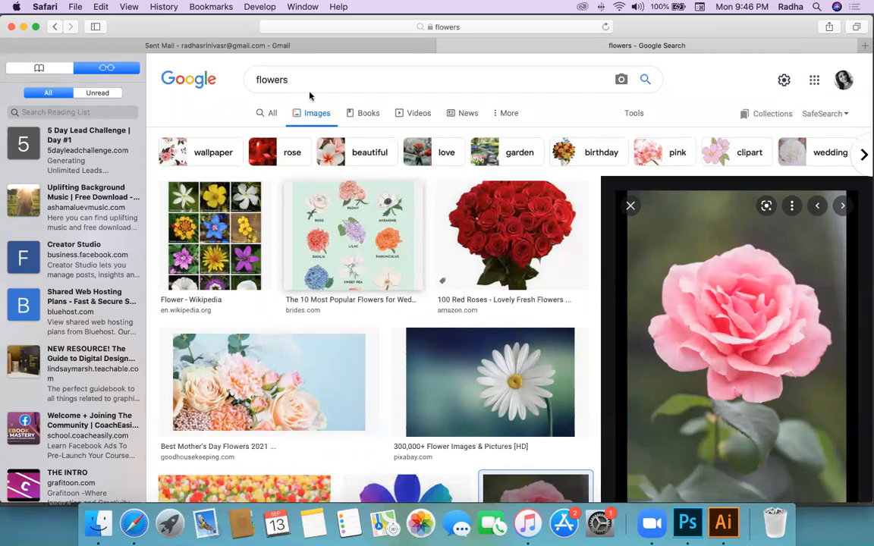
double_click(290, 79)
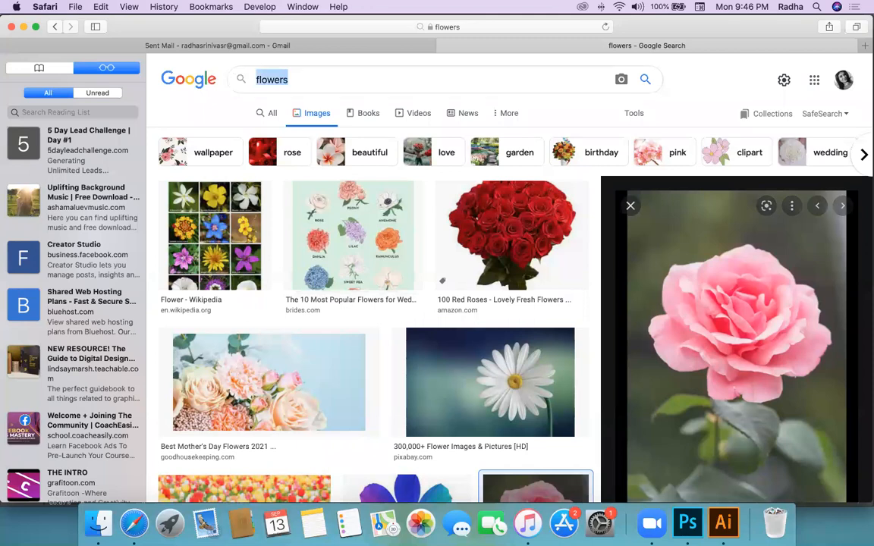
type("water")
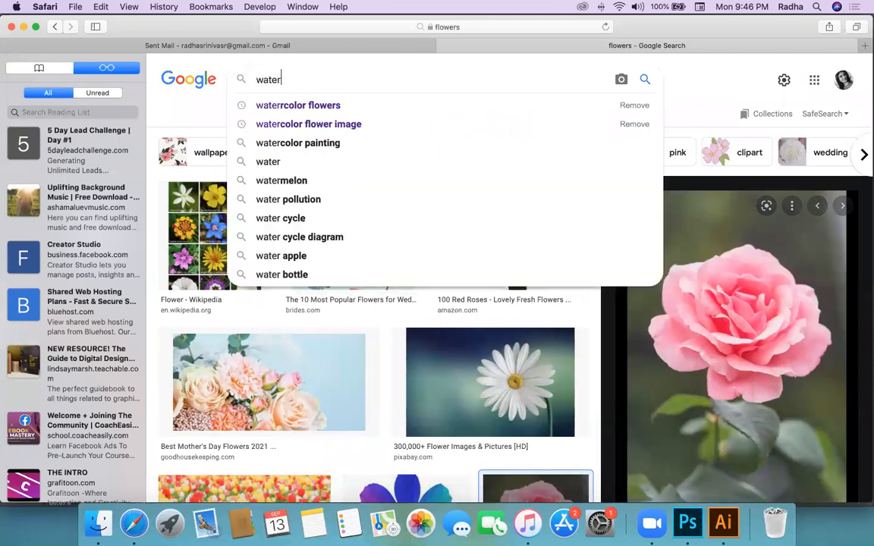
type(" color")
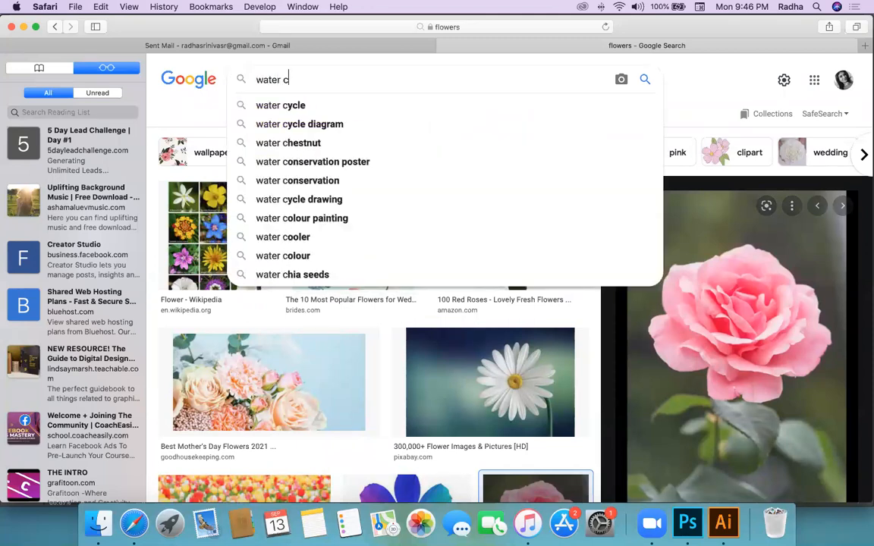
key("BackSpace")
key("BackSpace")
key("BackSpace")
key("BackSpace")
key("BackSpace")
key("BackSpace")
key("BackSpace")
key("BackSpace")
key("BackSpace")
key("BackSpace")
key("BackSpace")
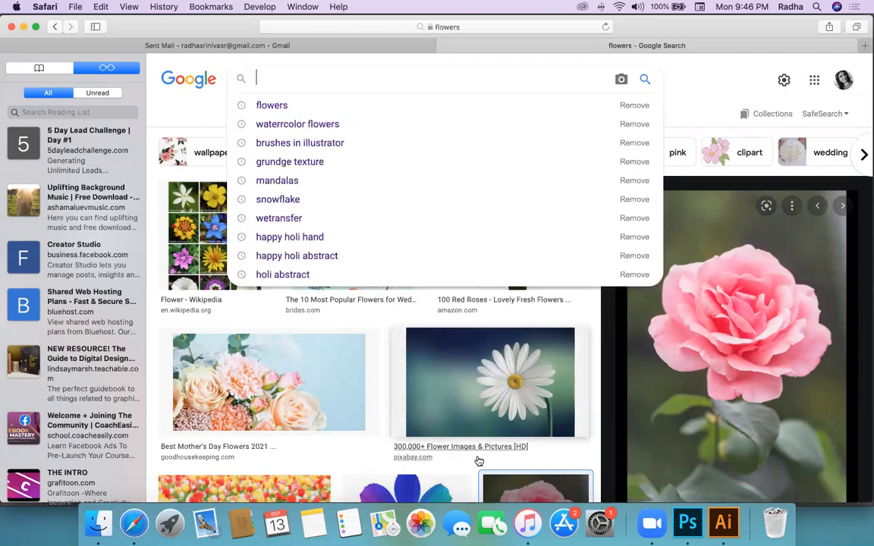
left_click(723, 522)
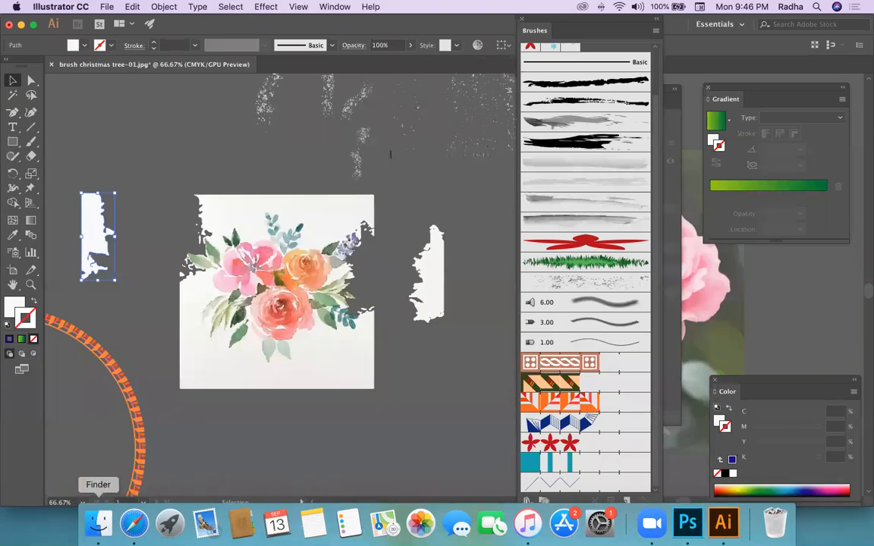
Step: Switch to Finder, show the contents of the computer's main drive and enlarge the window to reveal its folders
left_click(98, 522)
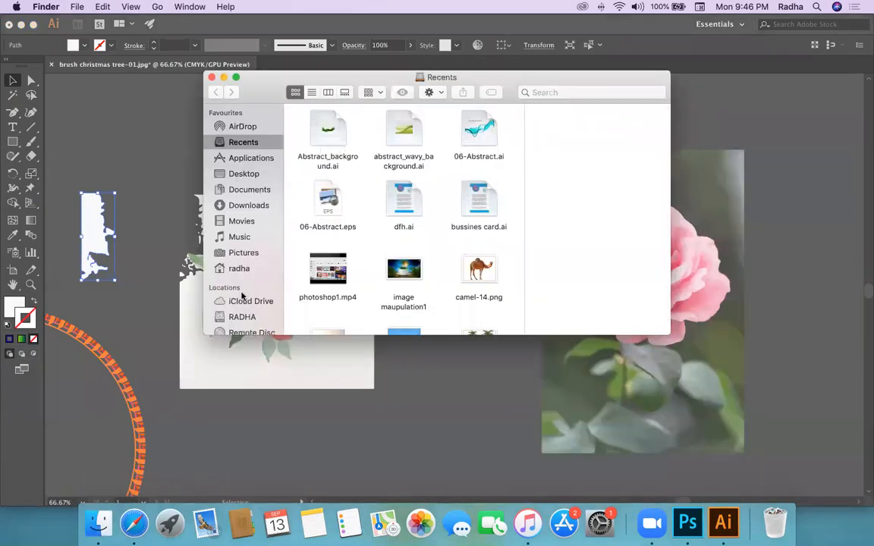
left_click(244, 317)
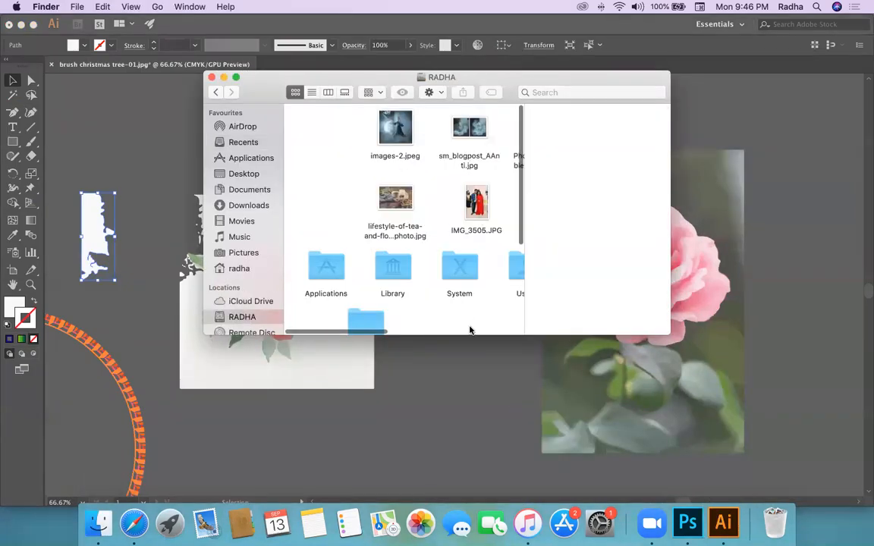
left_click_drag(470, 375, 470, 503)
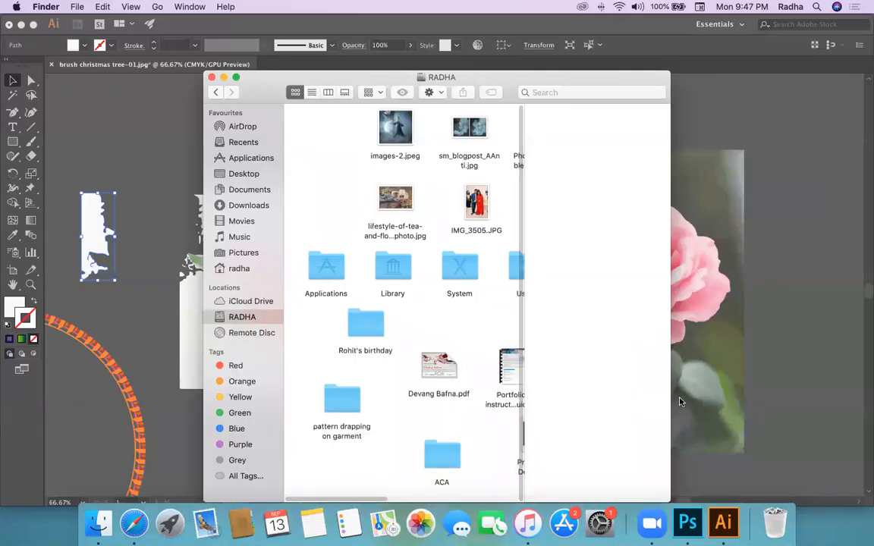
left_click_drag(670, 395, 873, 395)
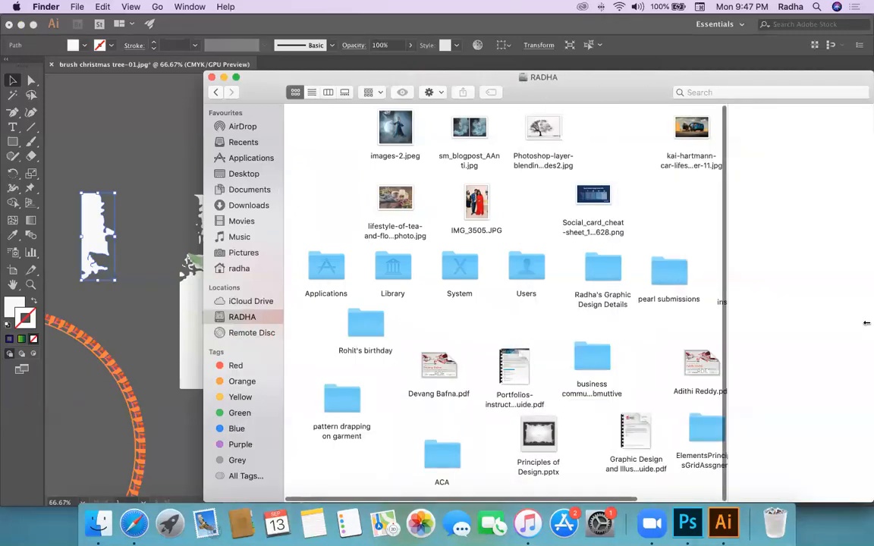
Step: Browse through Users and the home folder to the client folder holding the logo files, and enlarge the window
double_click(526, 268)
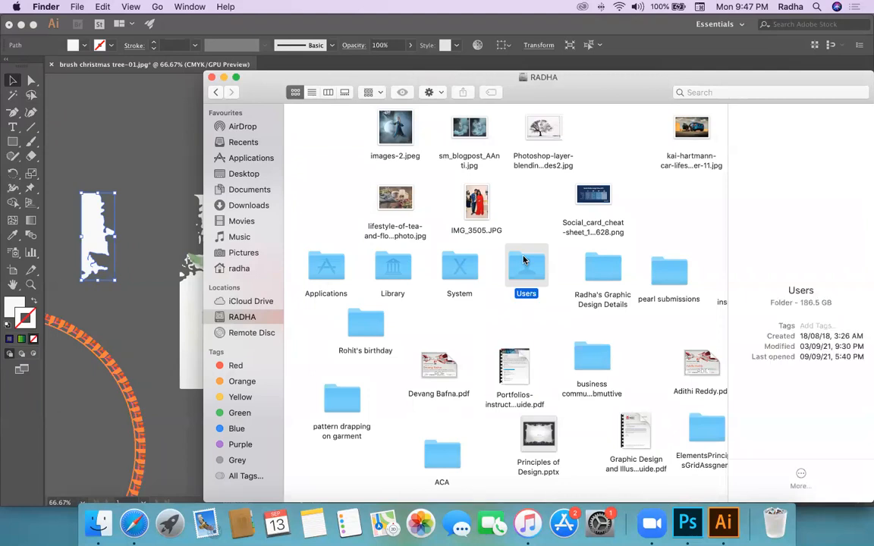
left_click(586, 129)
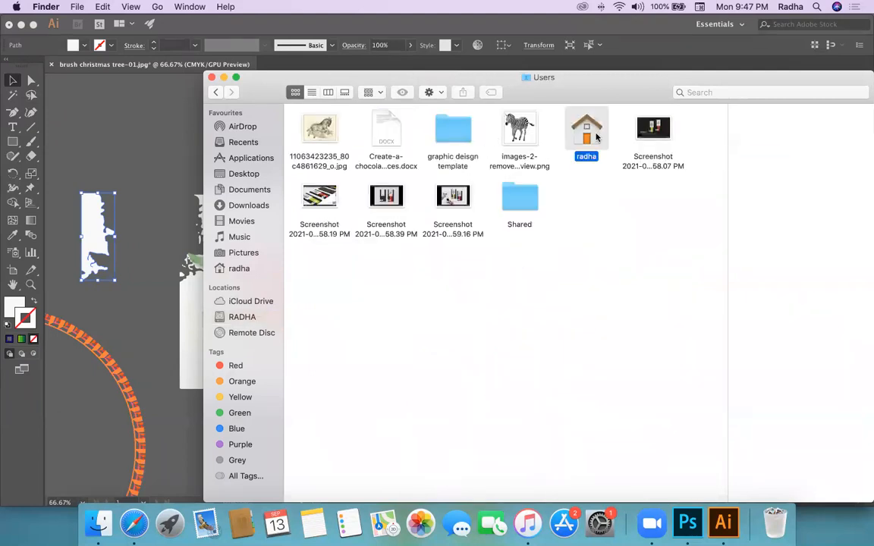
double_click(586, 129)
left_click(565, 262)
double_click(565, 261)
left_click_drag(502, 83, 441, 6)
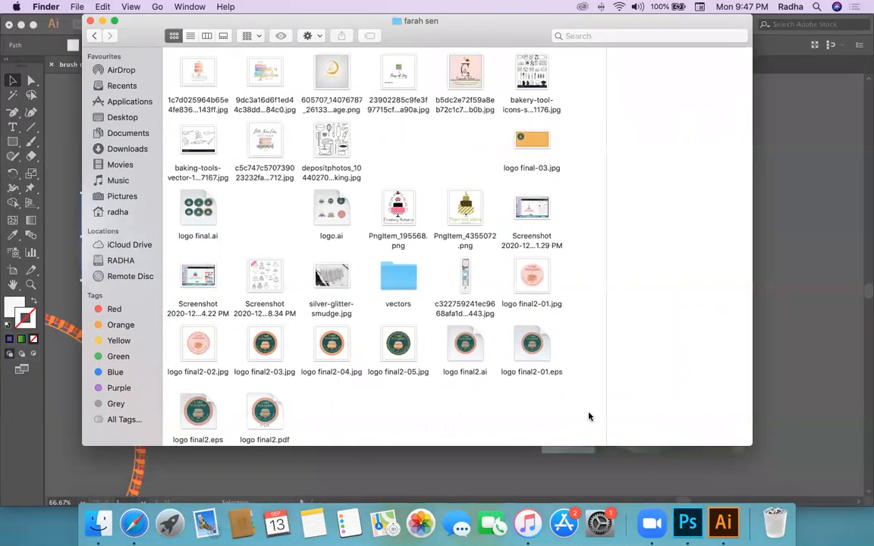
left_click_drag(748, 443, 867, 516)
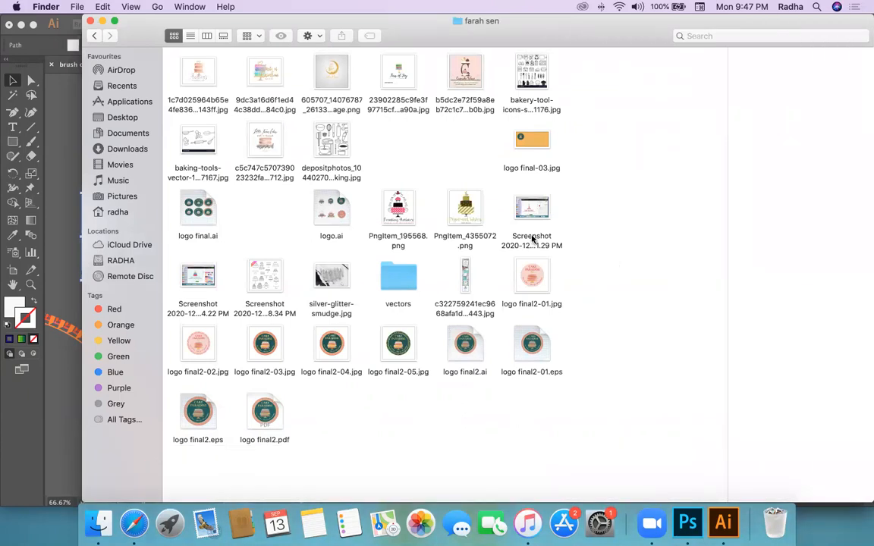
Step: View the cake logos in logo final.ai with Preview, then close it and keep the Illustrator document open
left_click(195, 211)
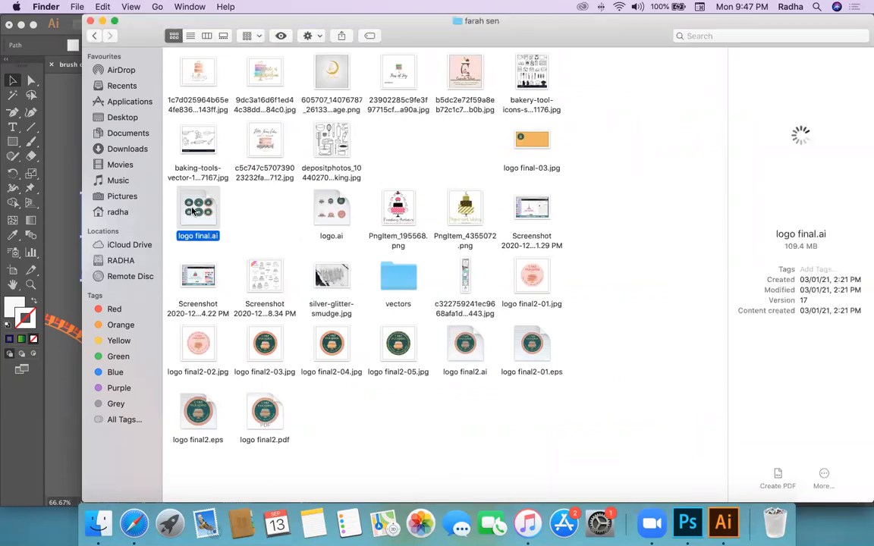
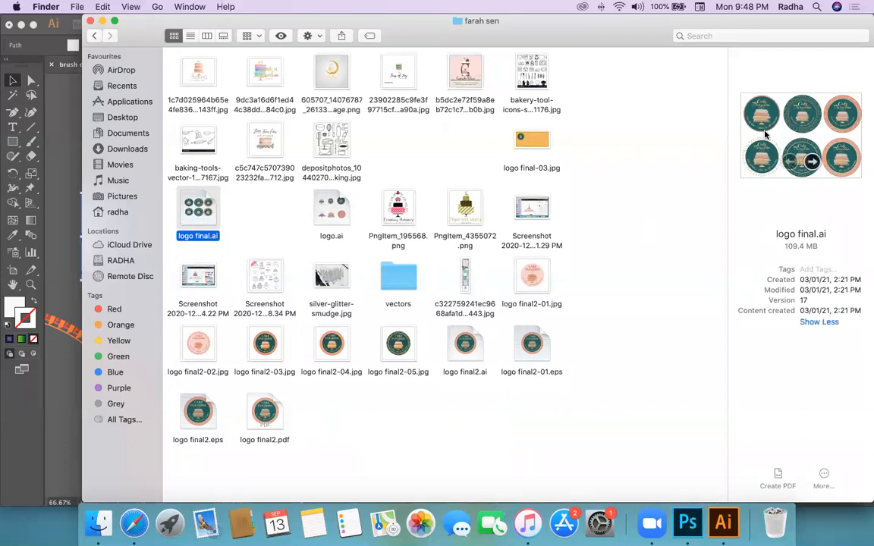
right_click(209, 198)
mouse_move(236, 213)
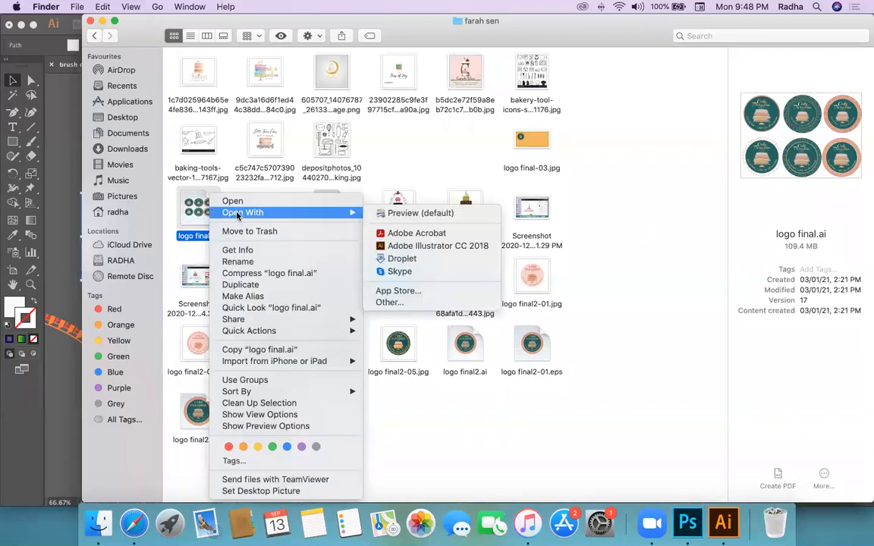
left_click(408, 216)
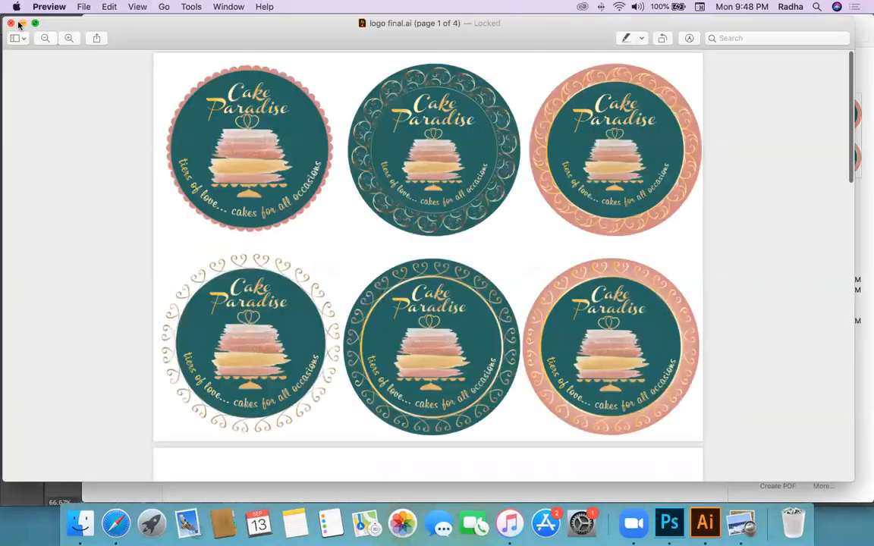
left_click(12, 23)
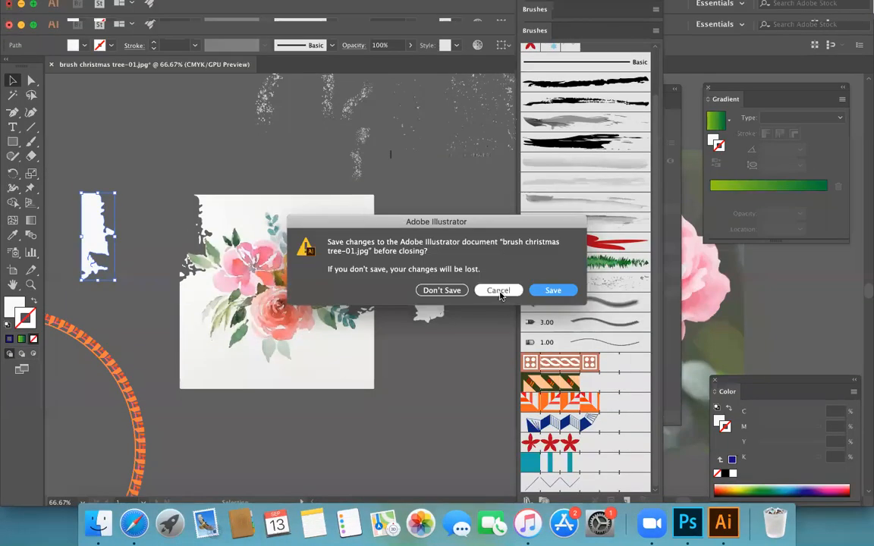
left_click(499, 293)
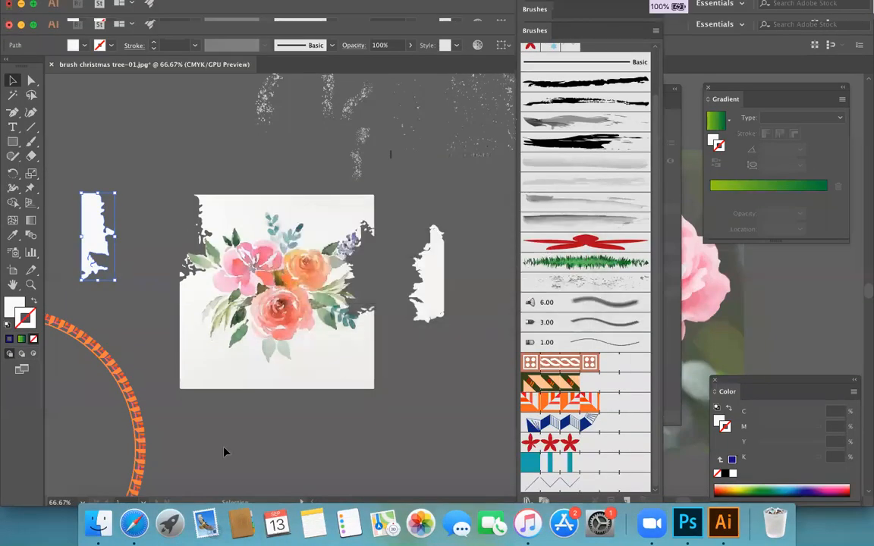
Step: Return to Finder and open logo final.ai in Adobe Illustrator CC 2018
left_click(98, 523)
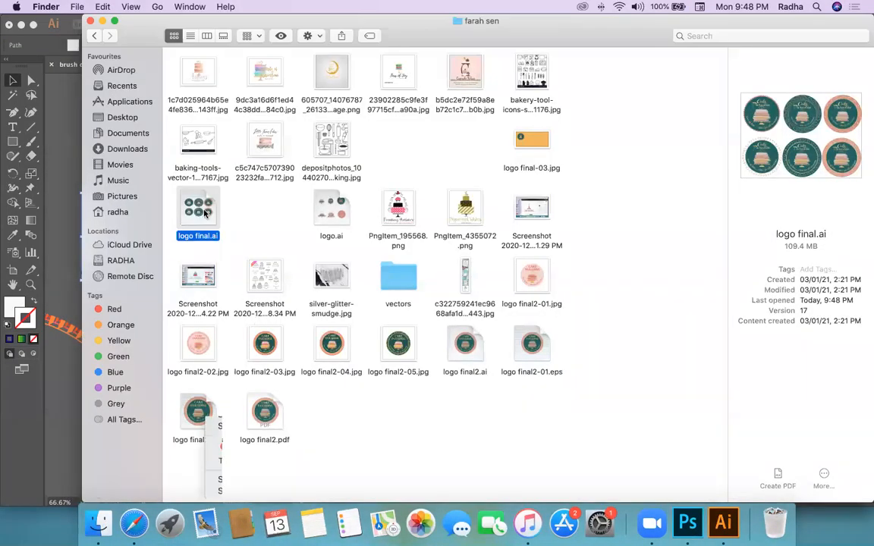
right_click(206, 197)
mouse_move(238, 212)
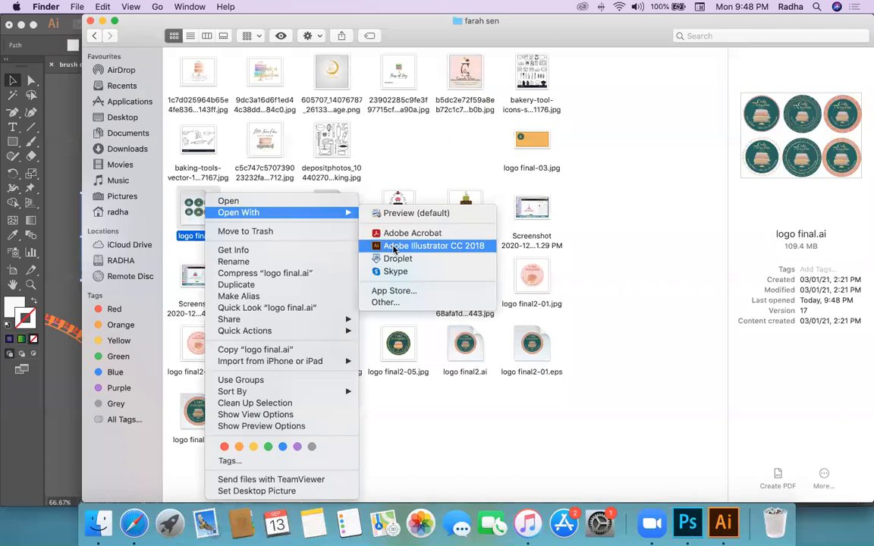
left_click(410, 246)
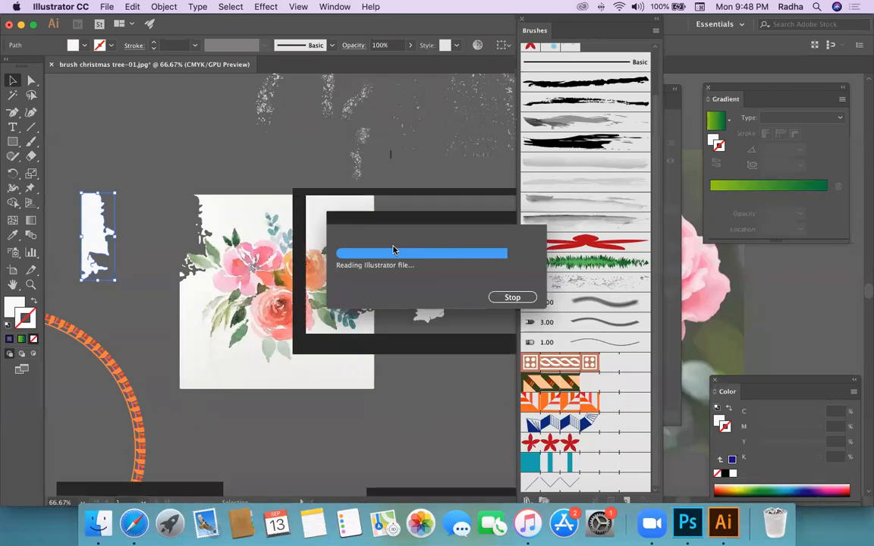
Step: Close the Brushes and Image Trace panels to uncover the artboards of logo final.ai
key("d")
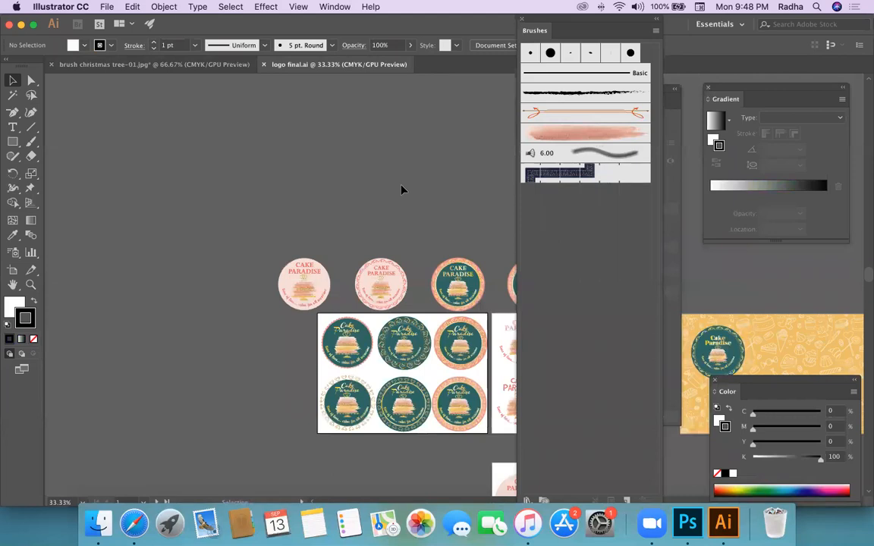
left_click(522, 20)
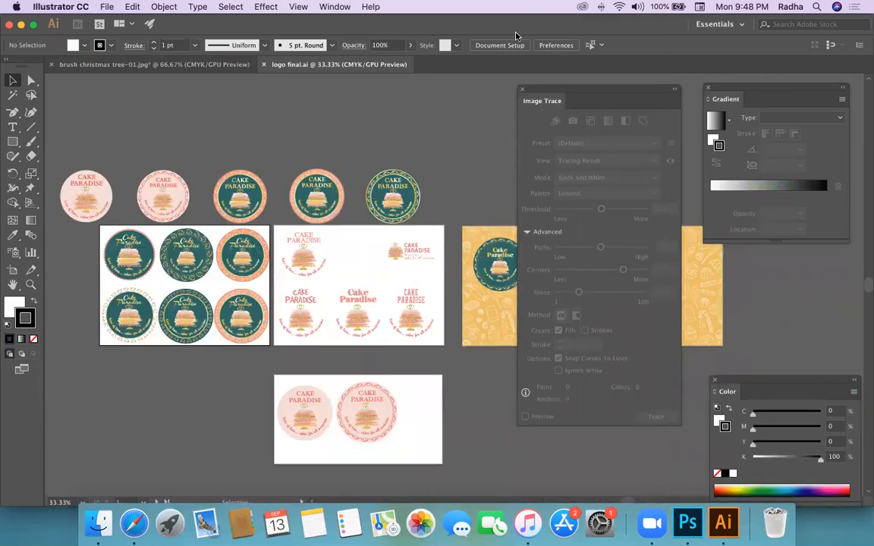
left_click(521, 89)
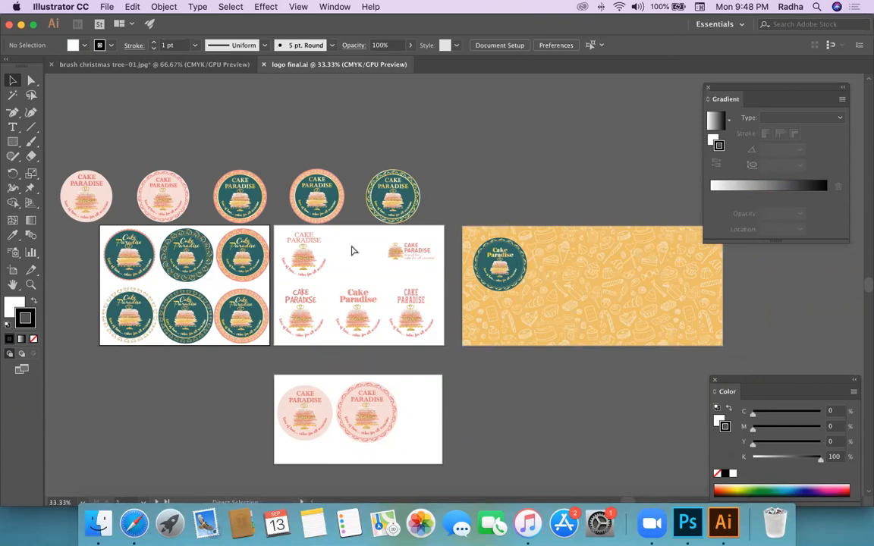
Step: Examine the Cake Paradise logo variations up close across the artboards, from the plain versions to the circular badges
key("super+equal")
key("super+equal")
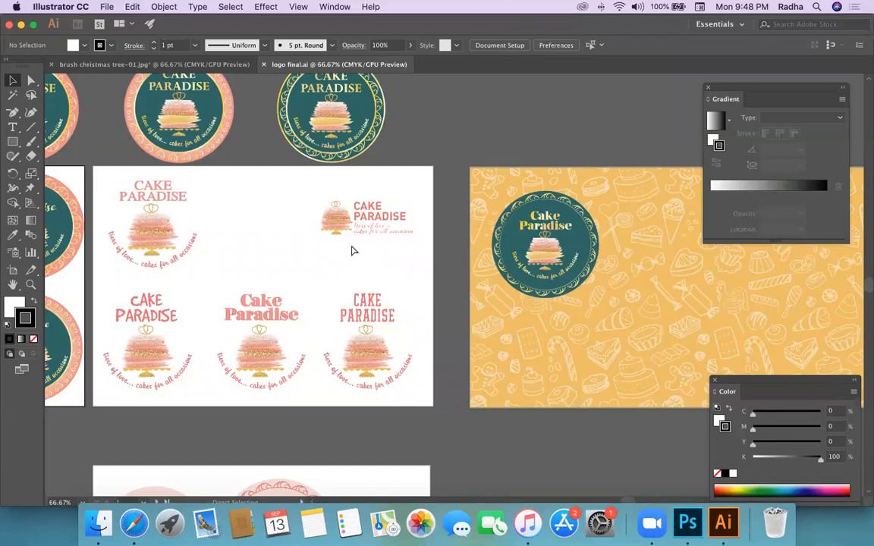
key("super+equal")
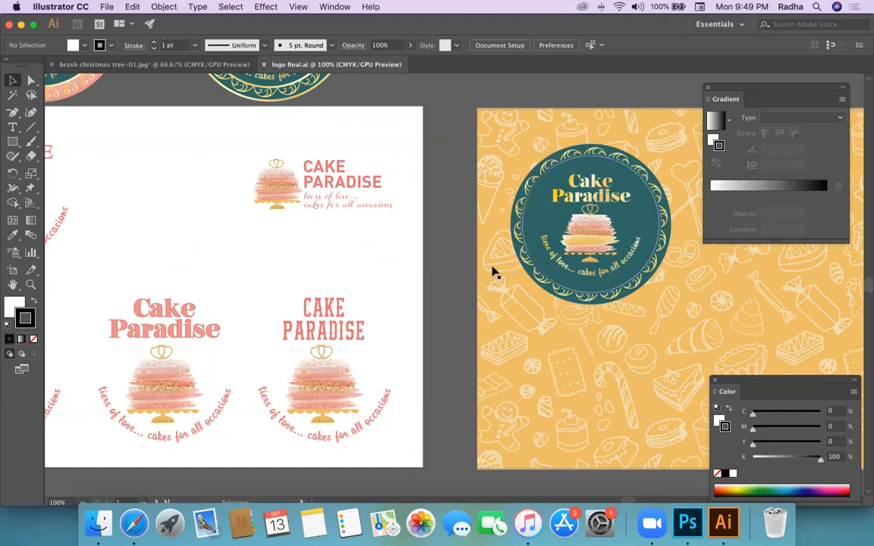
scroll(430, 349, "left", 4)
scroll(430, 348, "left", 2)
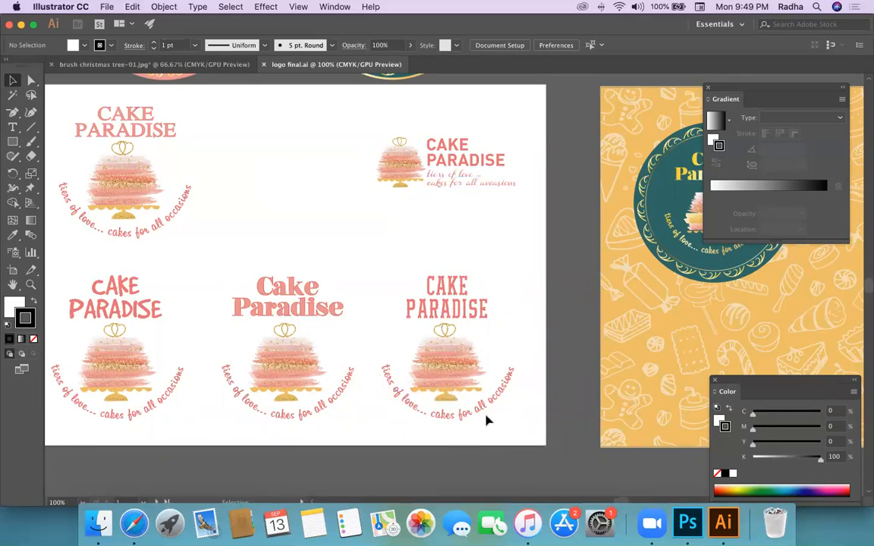
scroll(486, 420, "left", 5)
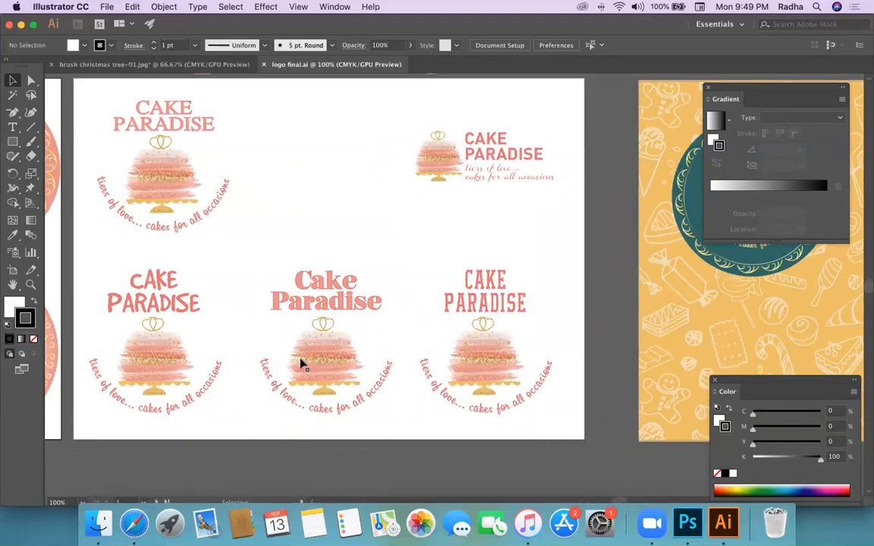
scroll(302, 364, "left", 15)
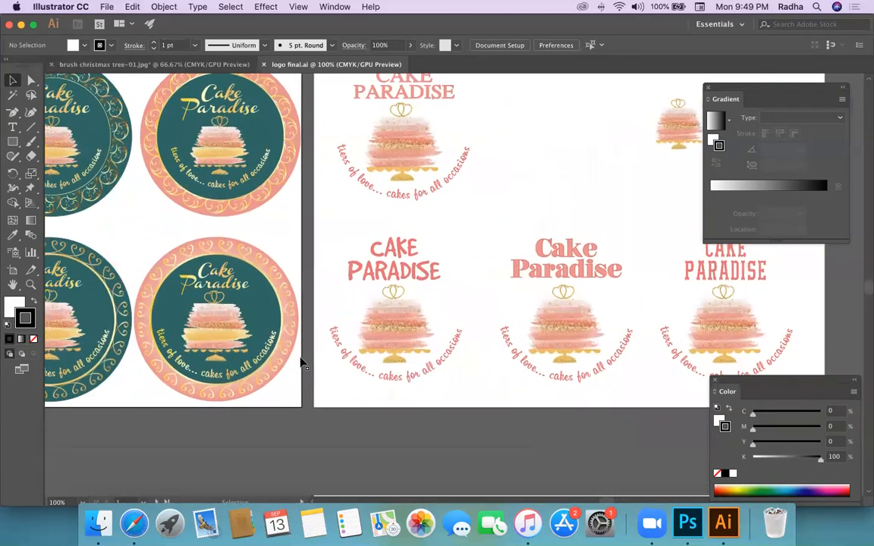
scroll(301, 363, "left", 10)
scroll(301, 363, "up", 7)
scroll(301, 363, "left", 4)
scroll(301, 364, "up", 1)
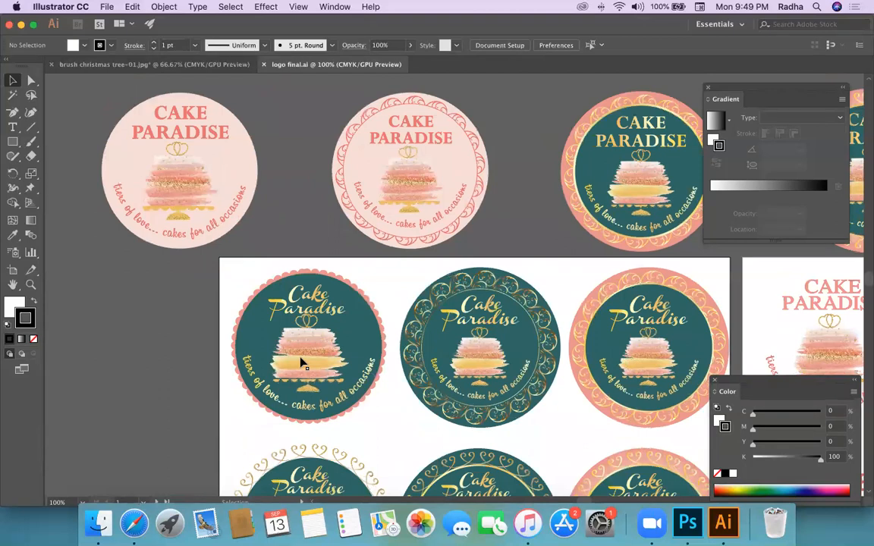
Step: Duplicate the cake and title group of the scalloped-edge logo about 112 mm left, onto the empty canvas beside the artboard
left_click(318, 358)
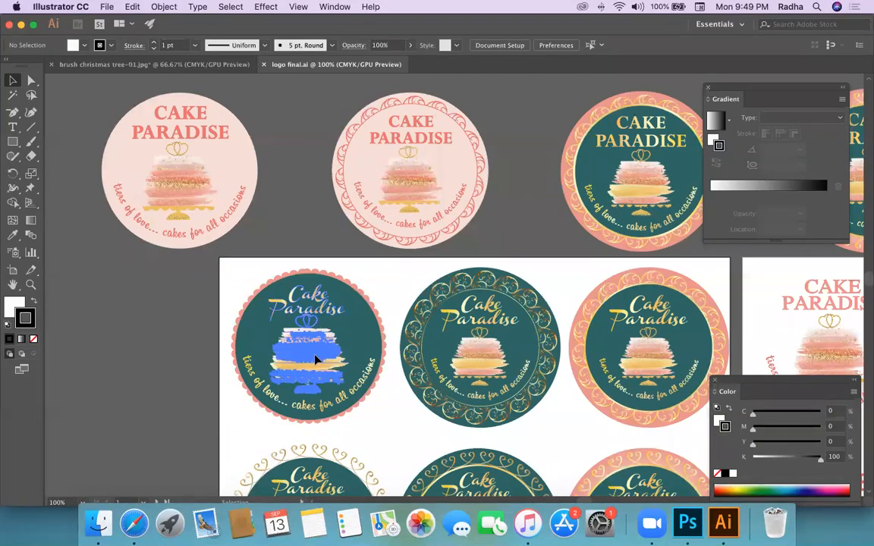
left_click_drag(147, 354, 122, 347)
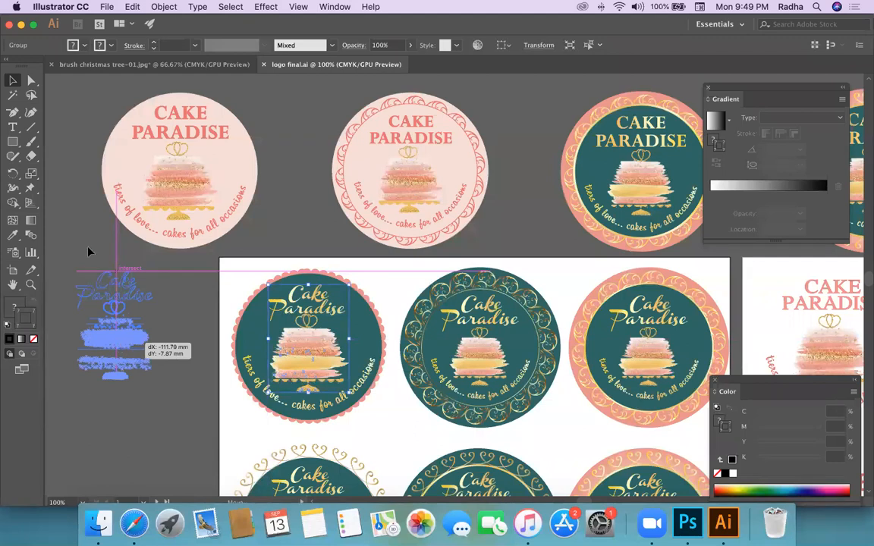
left_click(77, 218)
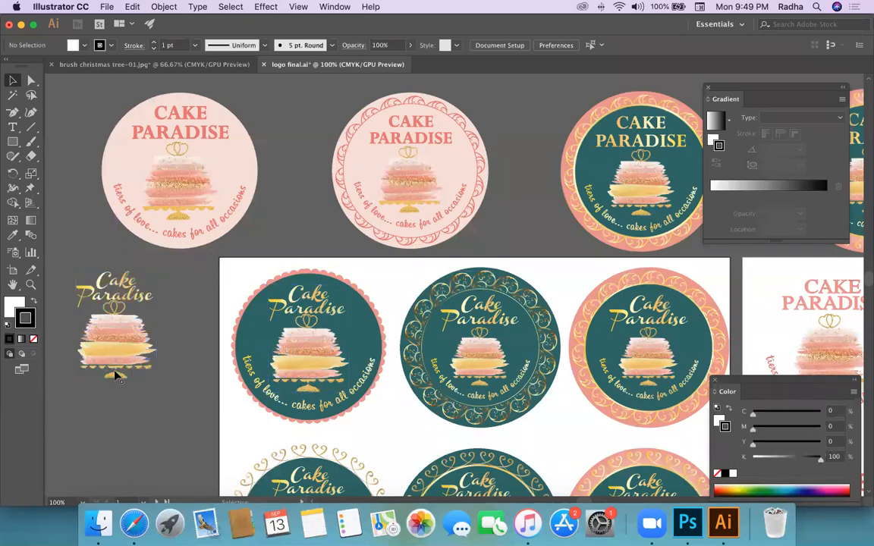
Step: Show the Brushes panel and ungroup the duplicated cake artwork into separate pieces
key("super+equal")
key("super+equal")
key("super+equal")
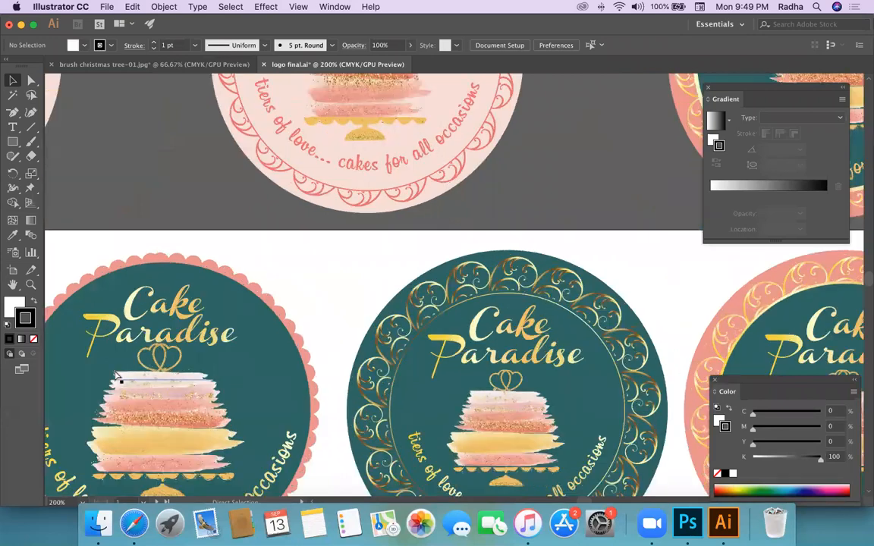
scroll(116, 376, "left", 15)
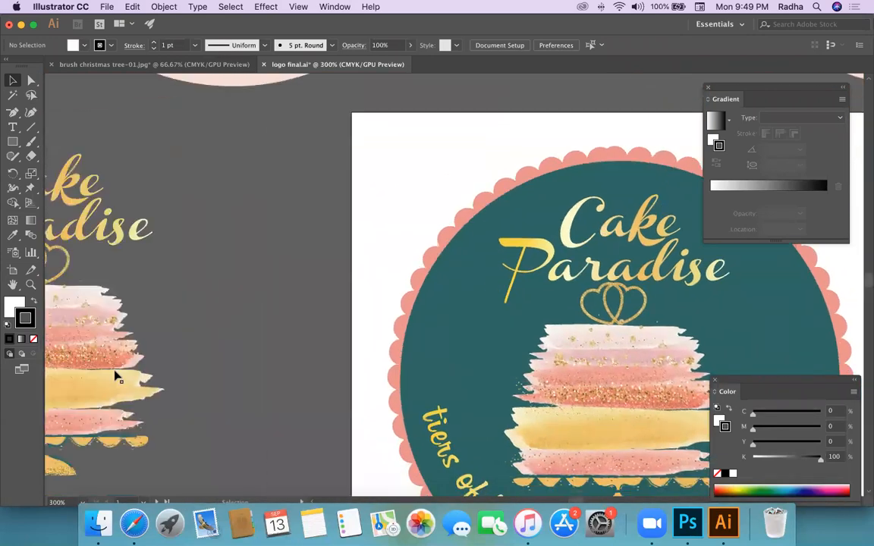
scroll(116, 376, "left", 2)
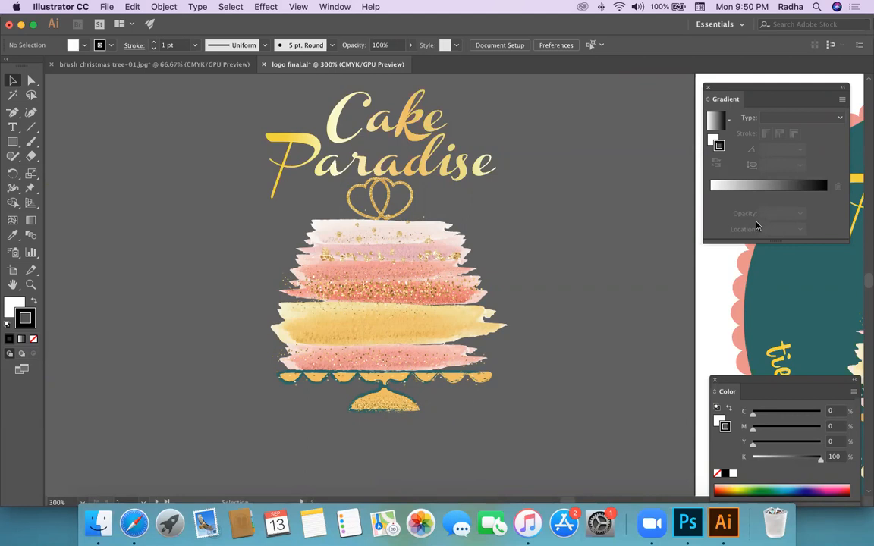
left_click(337, 8)
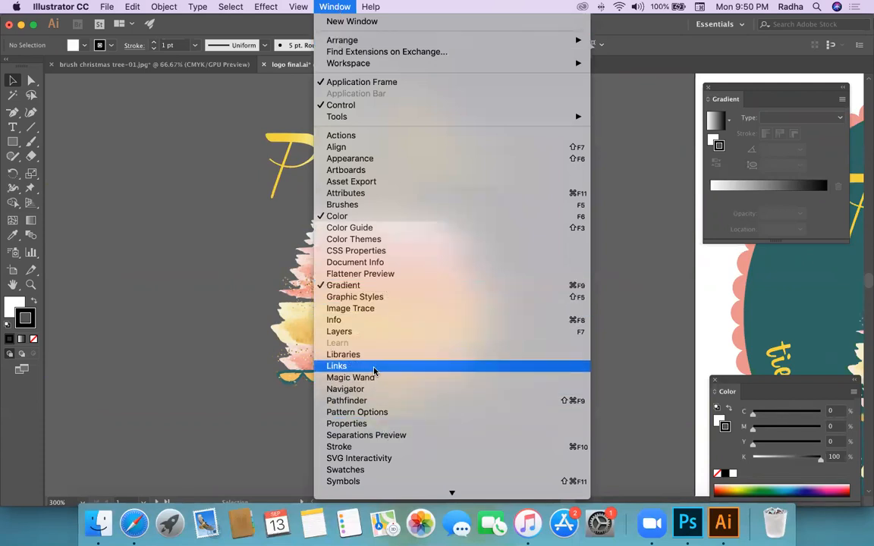
left_click(592, 202)
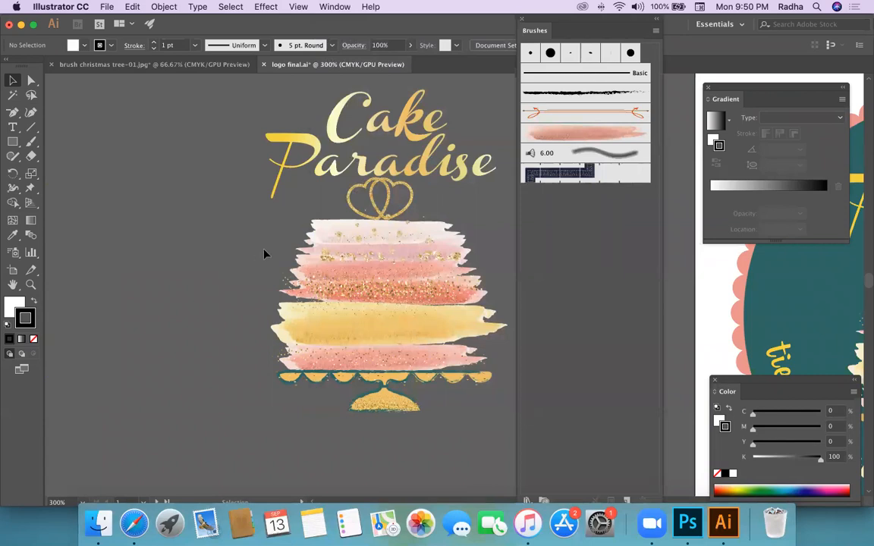
left_click(329, 236)
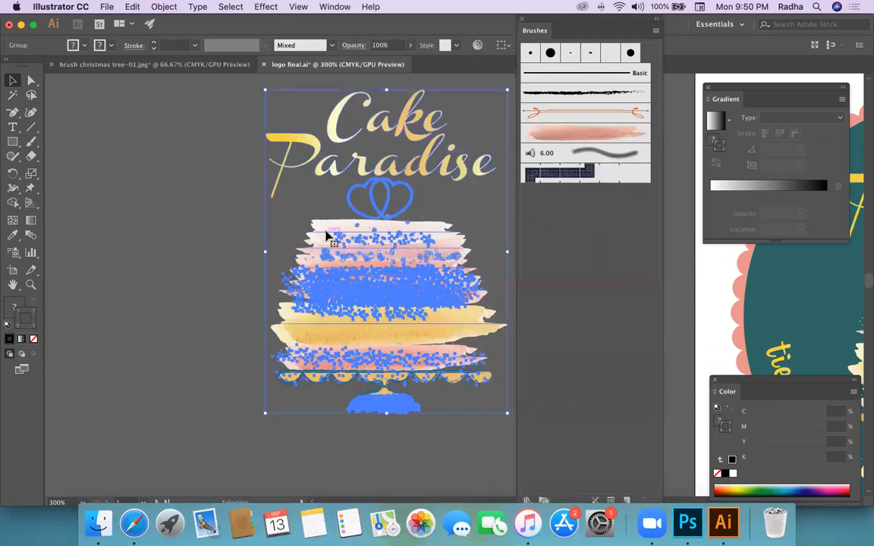
right_click(327, 233)
left_click(358, 334)
left_click(226, 270)
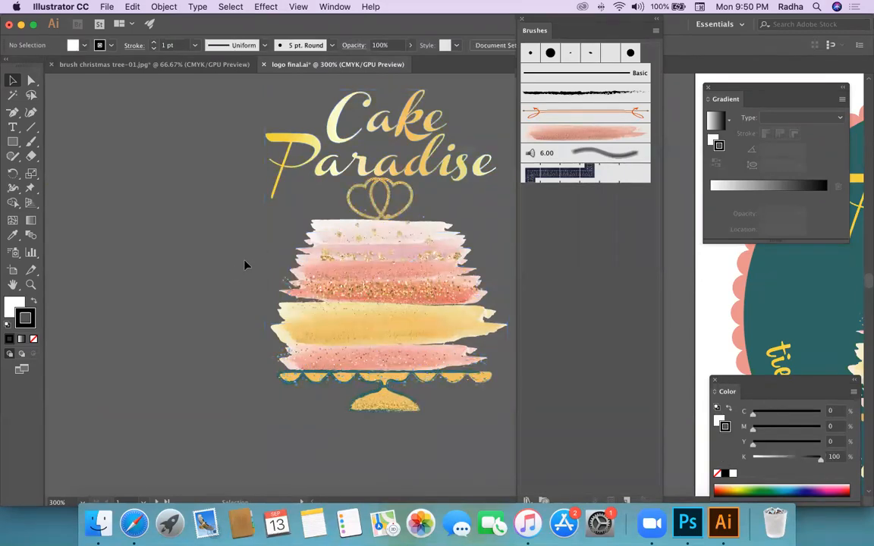
Step: Pull the gold glitter and the yellow stroke out beside the cake, and move the lowest coral stroke of the upper tiers below the stand
left_click(385, 294)
left_click_drag(384, 294, 172, 255)
left_click(157, 196)
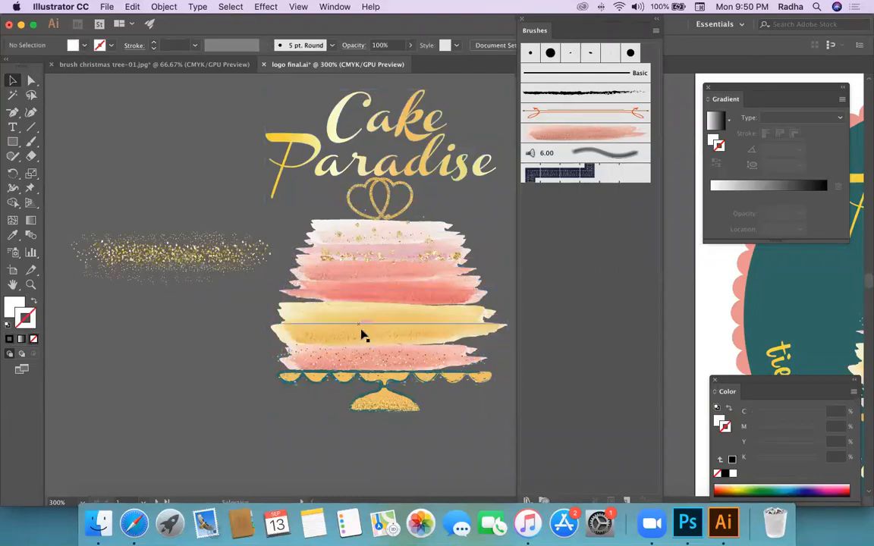
left_click_drag(367, 324, 182, 332)
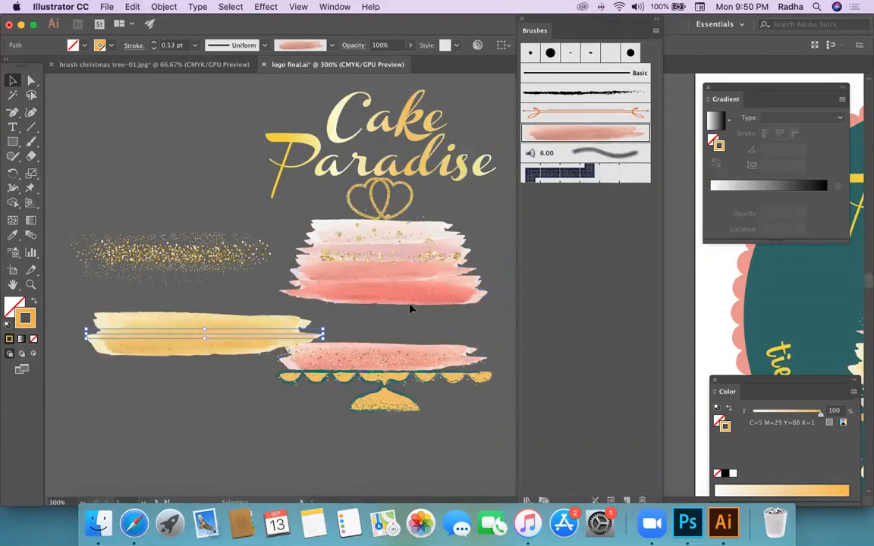
mouse_move(409, 308)
left_mouse_down()
mouse_move(374, 425)
mouse_move(383, 434)
mouse_move(372, 438)
left_mouse_up()
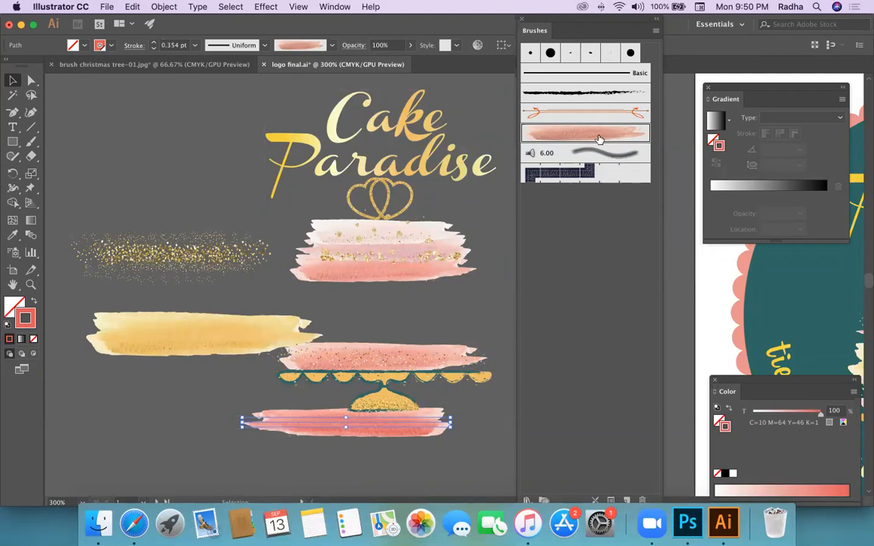
Step: Switch to Safari and search Google Images for "waterccolor splash"
left_click(134, 524)
type("watercc")
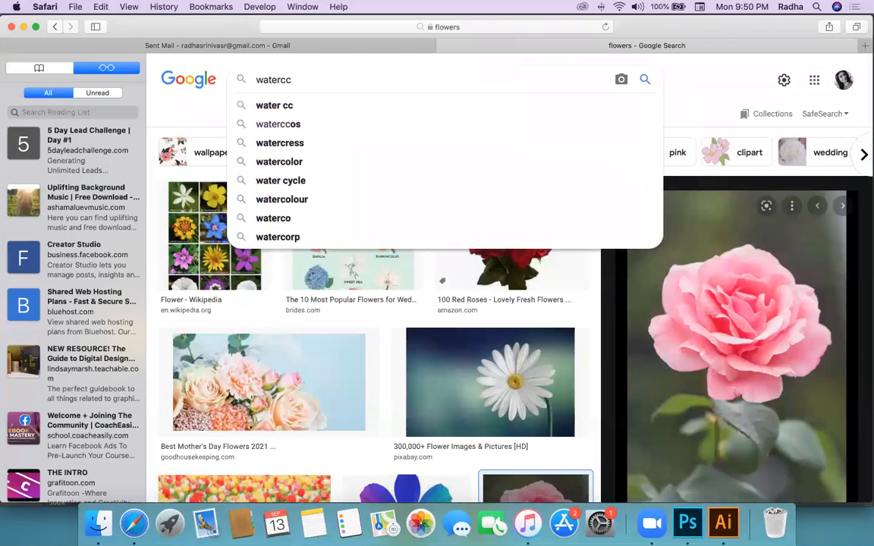
key("BackSpace")
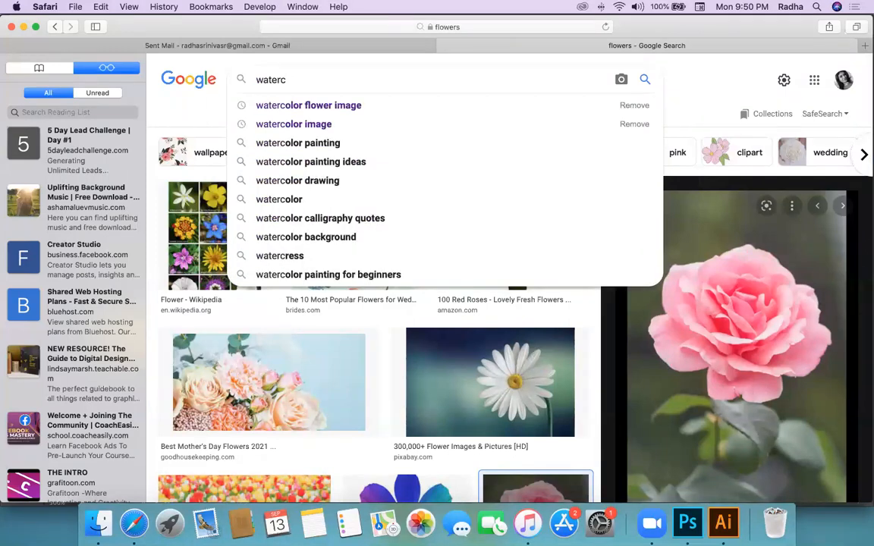
type("olor s")
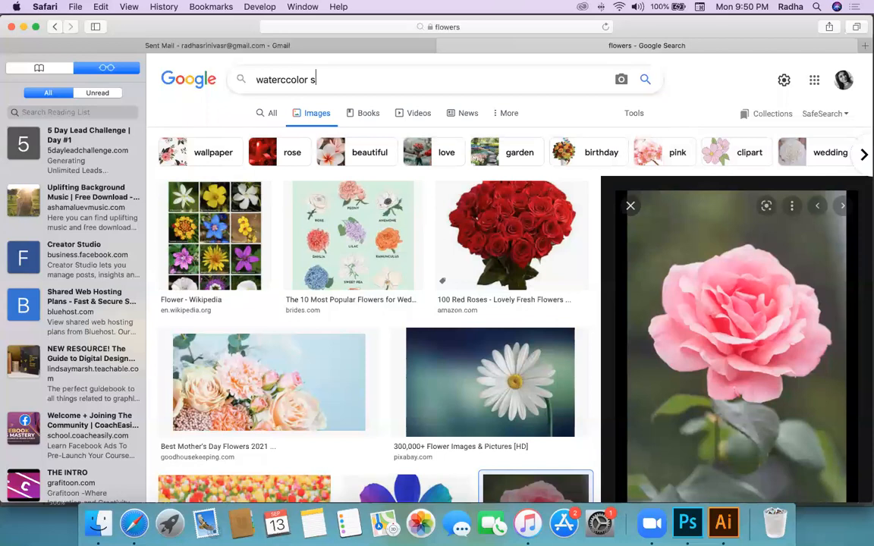
type("plash")
key("Return")
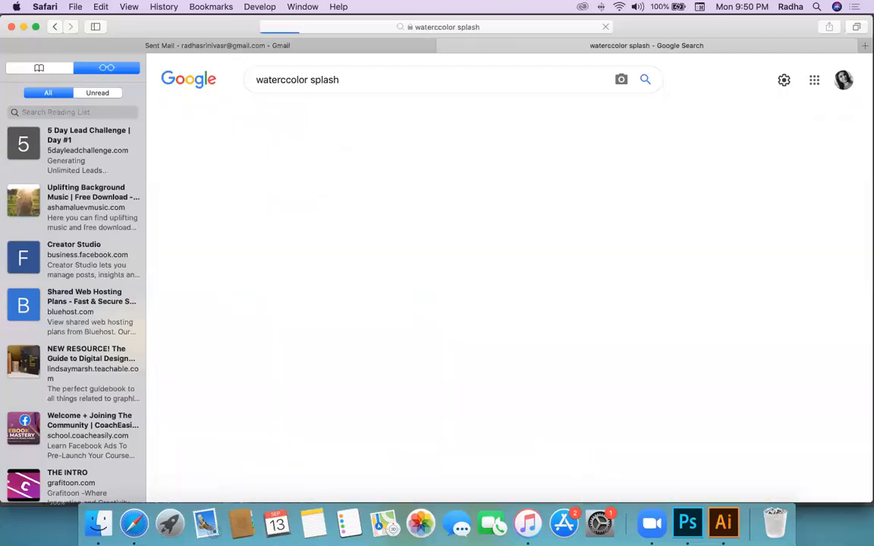
scroll(570, 306, "down", 5)
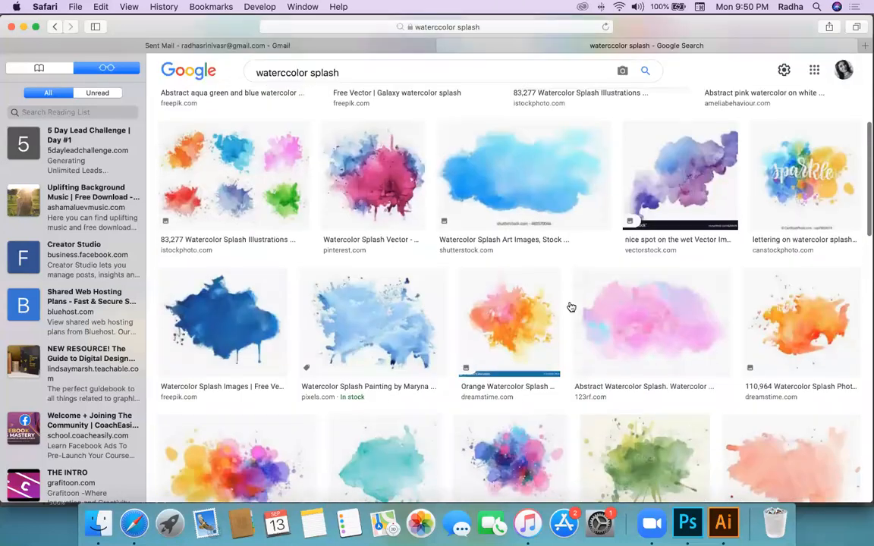
Step: Change the image search to "waterccolor brush"
scroll(570, 306, "up", 2)
scroll(571, 305, "up", 4)
left_click_drag(310, 79, 402, 82)
type("bru")
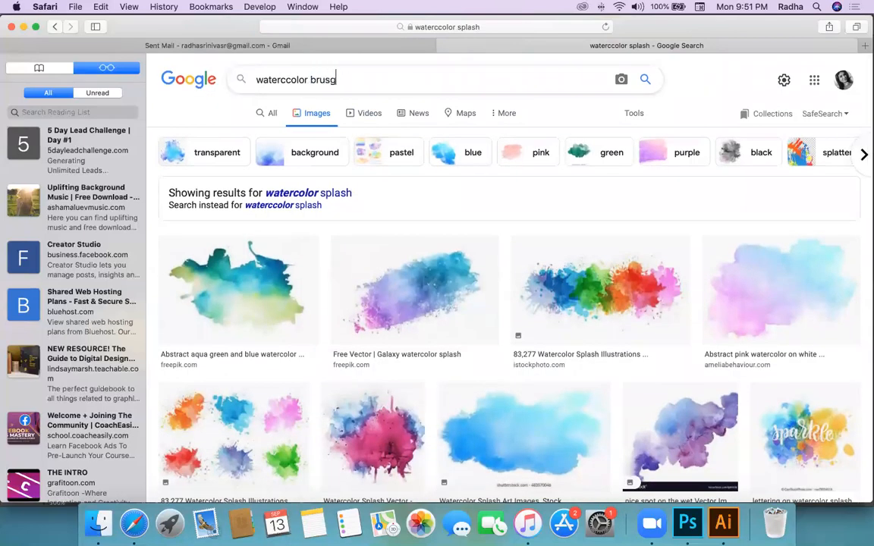
key("Return")
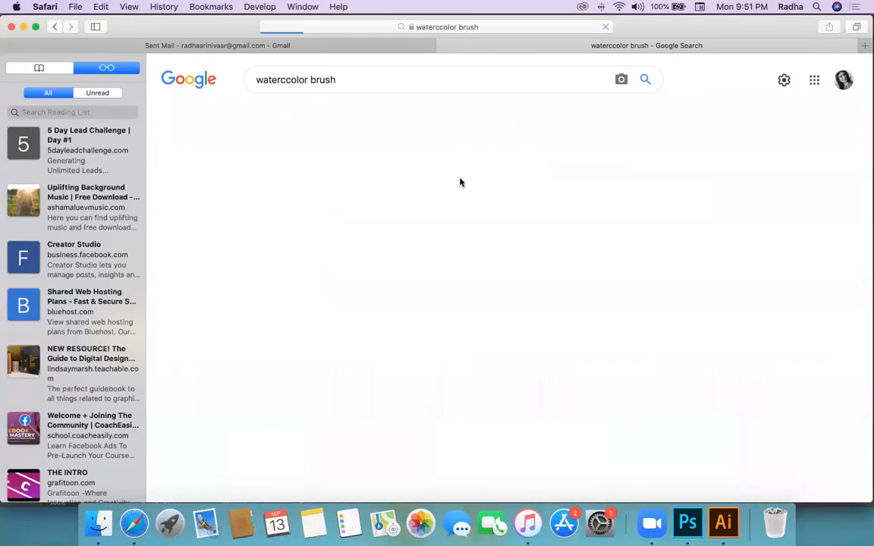
Step: Browse the brush results, preview the pink watercolor strokes image from brusheezy.com and look through its related images
scroll(478, 323, "down", 3)
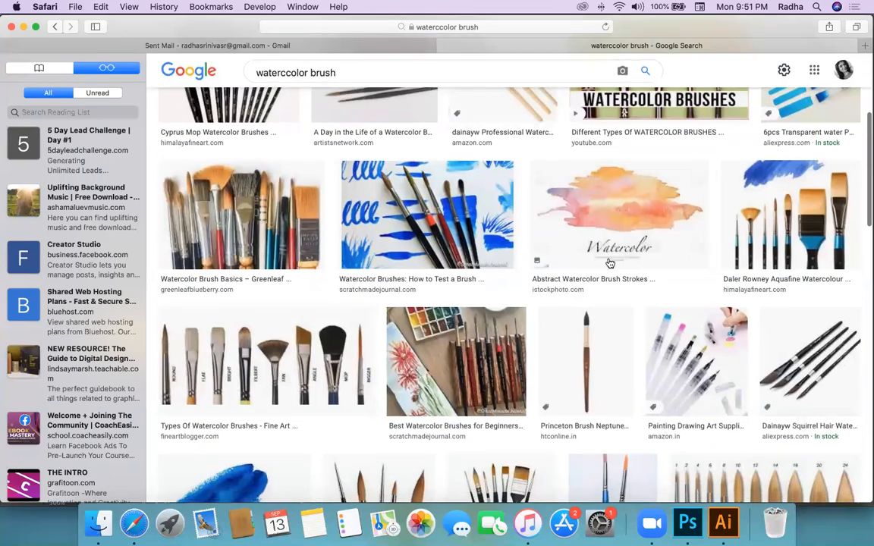
scroll(529, 347, "down", 15)
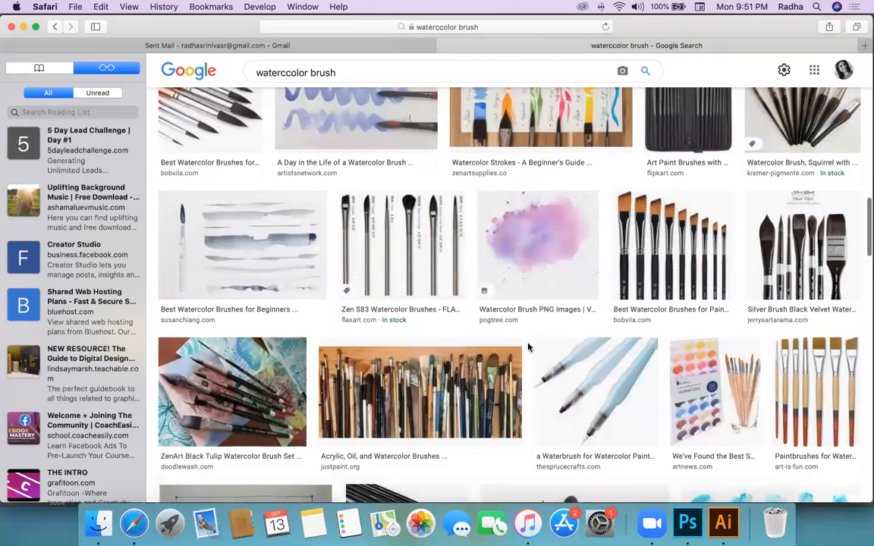
scroll(528, 347, "up", 3)
scroll(529, 347, "up", 10)
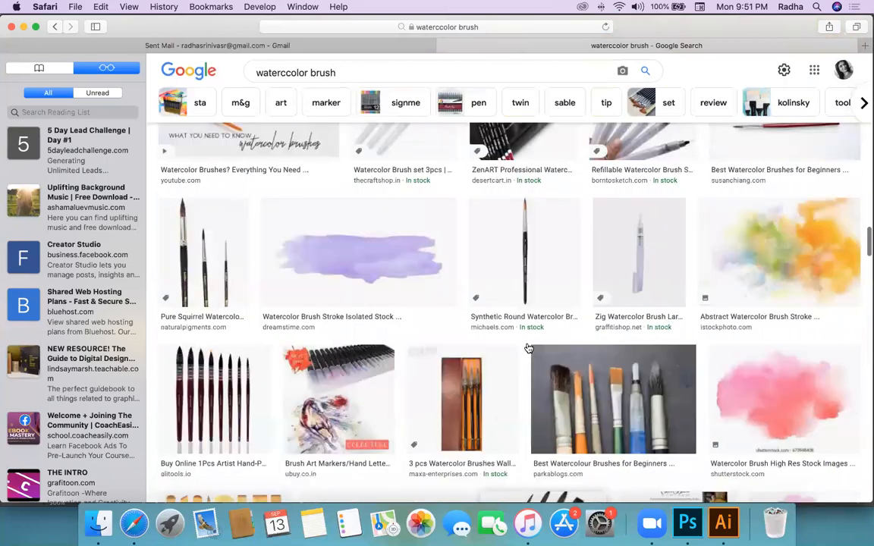
scroll(529, 348, "down", 1)
scroll(683, 266, "up", 3)
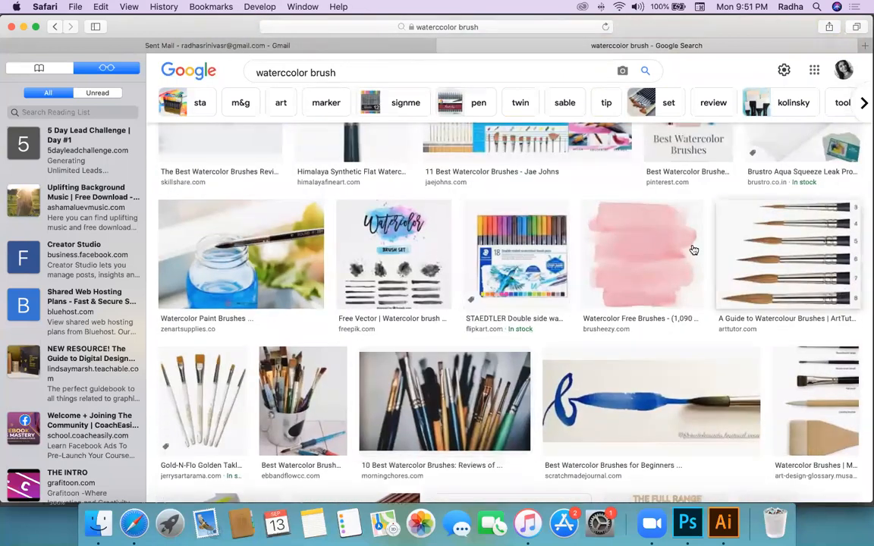
left_click(657, 274)
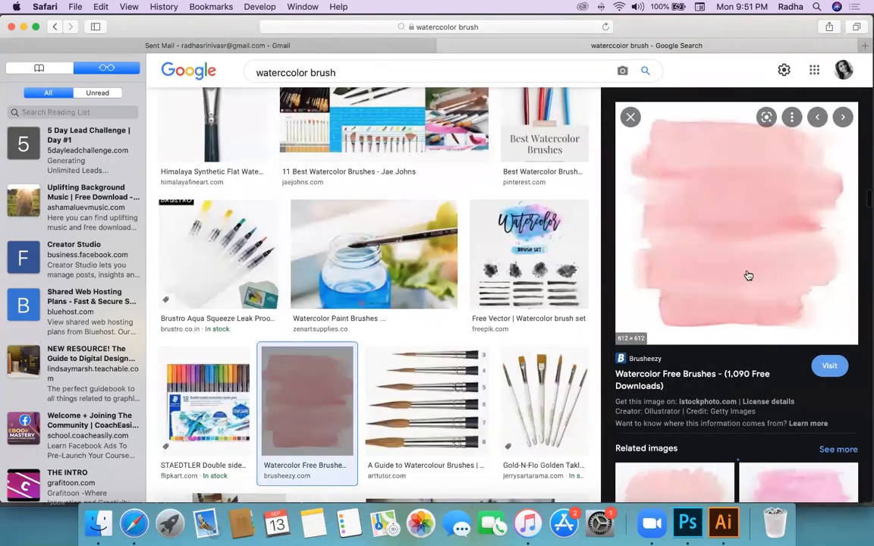
scroll(748, 275, "down", 5)
scroll(704, 228, "down", 2)
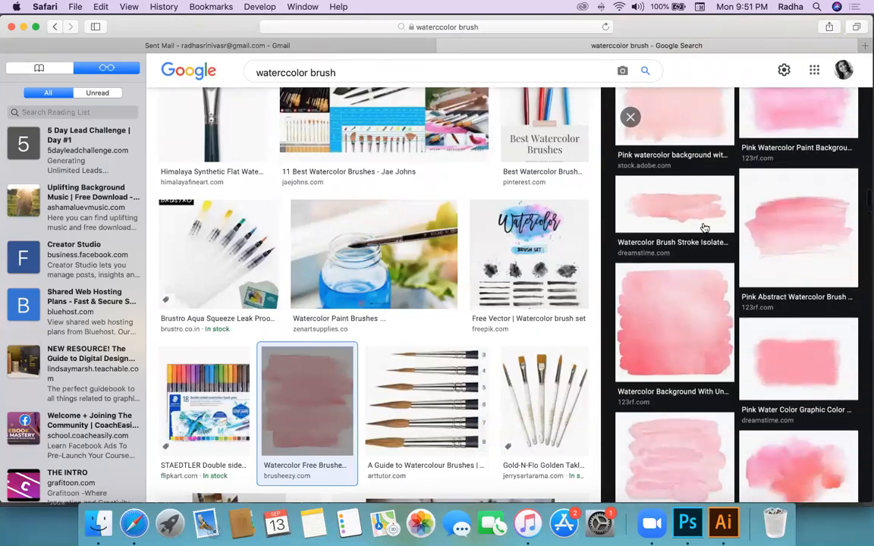
Step: Preview the "Blush pink watercolor stains" image among the related images, check its Adobe Stock page, and look through its related images
scroll(705, 228, "down", 5)
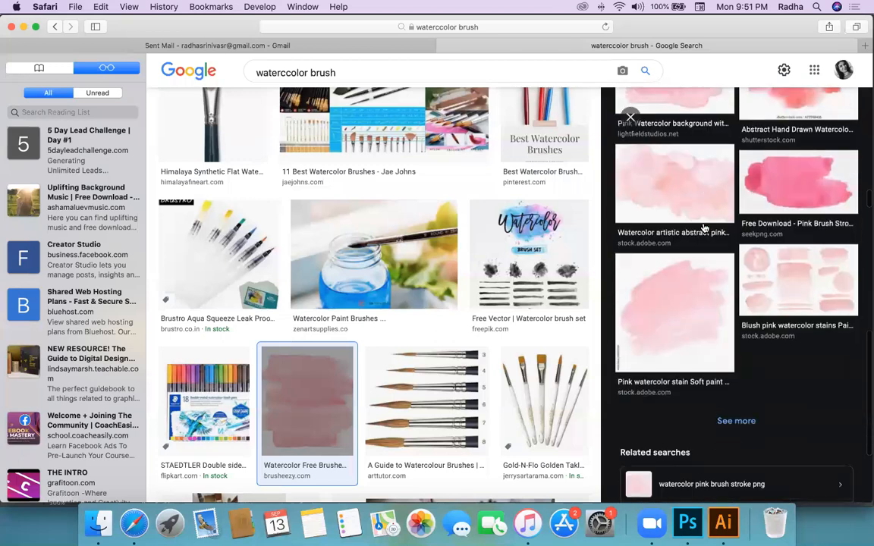
left_click(781, 262)
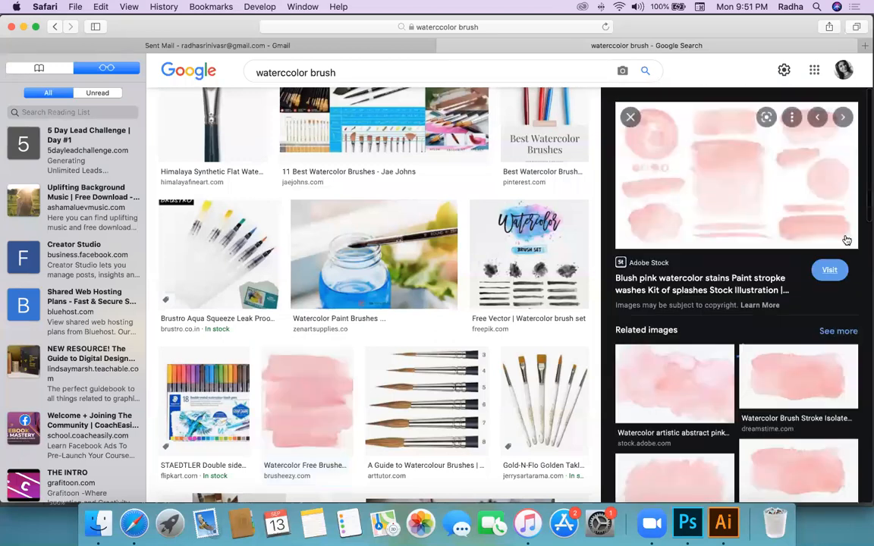
left_click(704, 187)
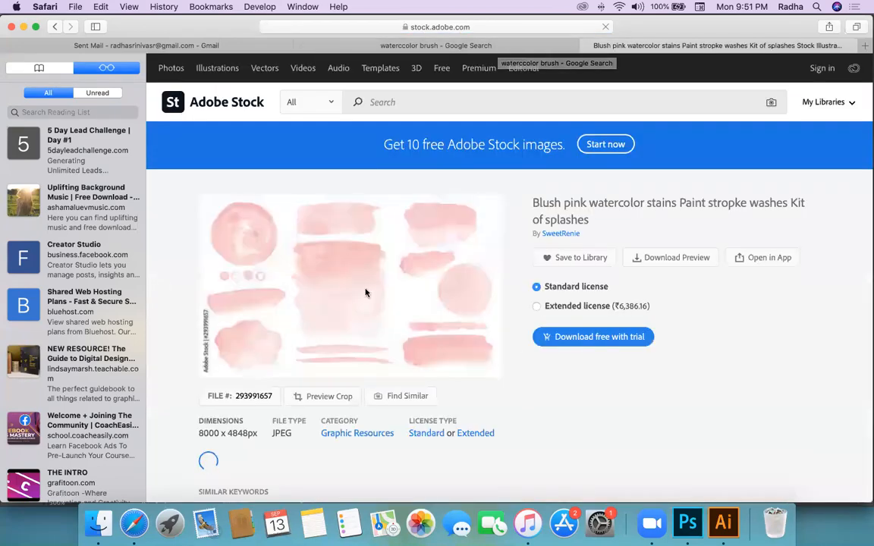
left_click(482, 45)
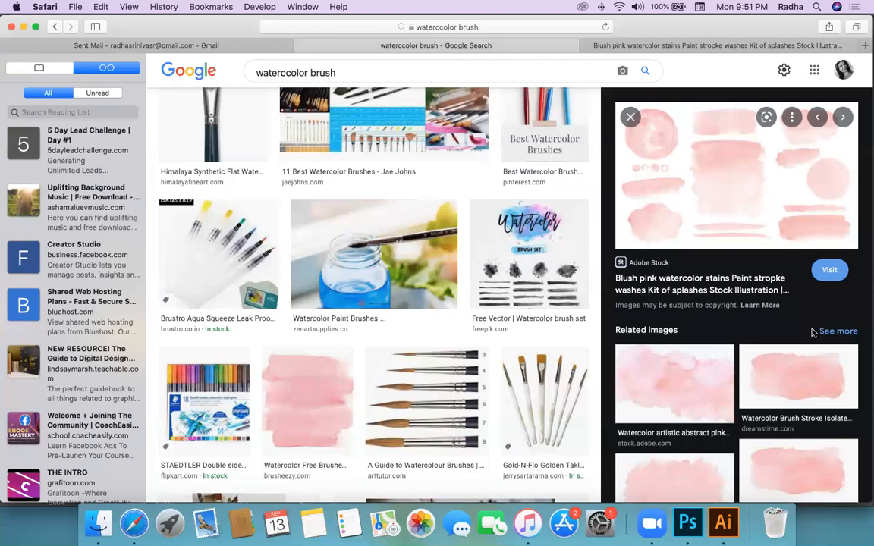
scroll(734, 299, "down", 10)
scroll(812, 333, "down", 3)
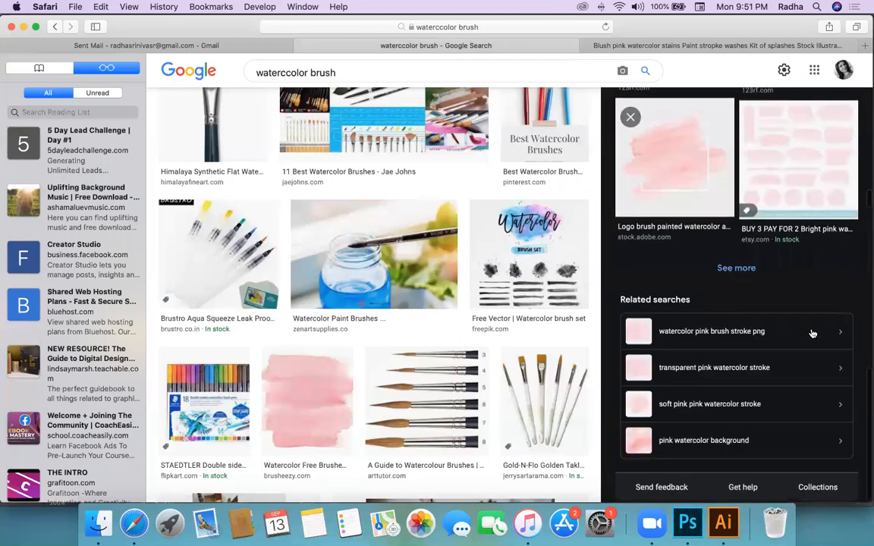
scroll(811, 336, "up", 3)
scroll(810, 335, "down", 3)
scroll(810, 335, "up", 10)
scroll(810, 335, "up", 5)
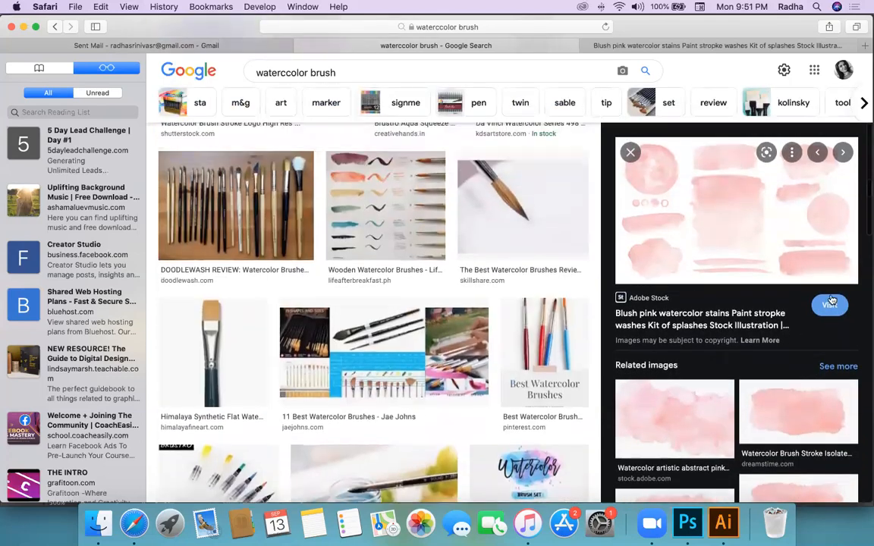
Step: Copy the blush pink watercolor stains image and paste it into the logo final.ai document in Illustrator
right_click(773, 229)
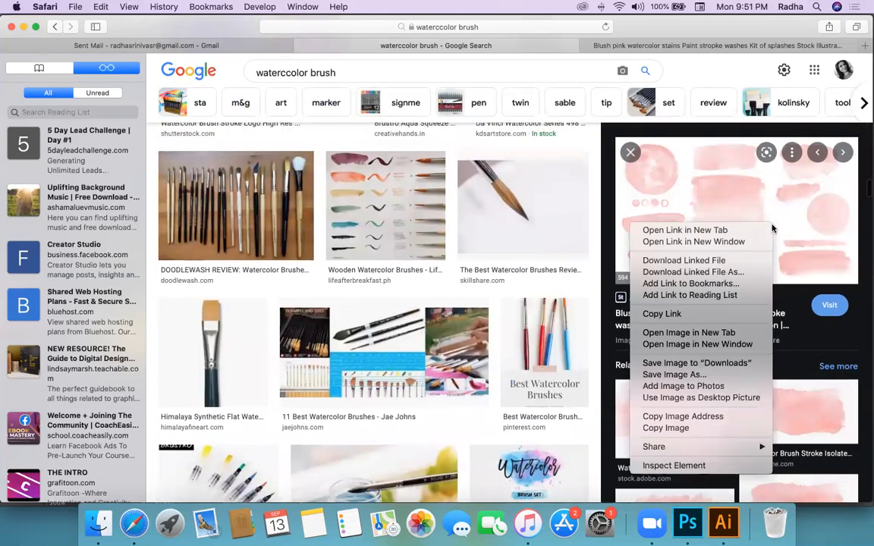
left_click(683, 428)
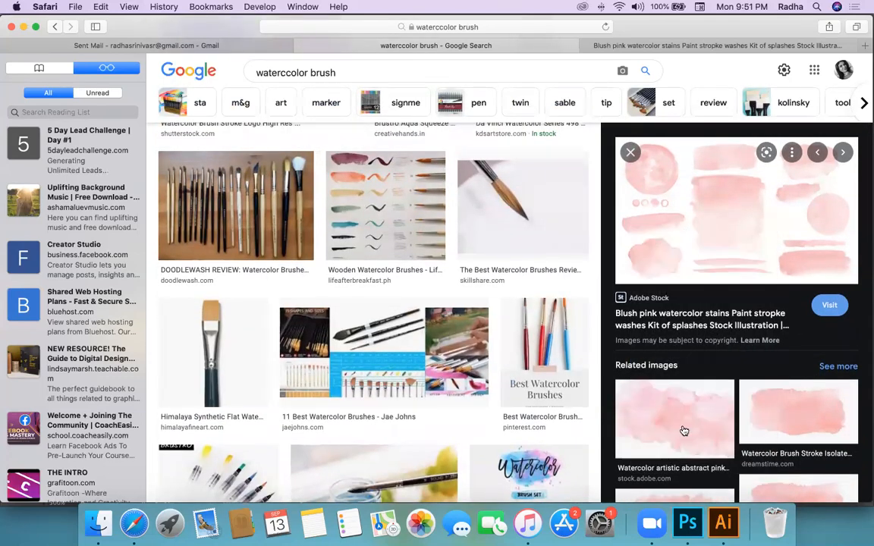
left_click(725, 523)
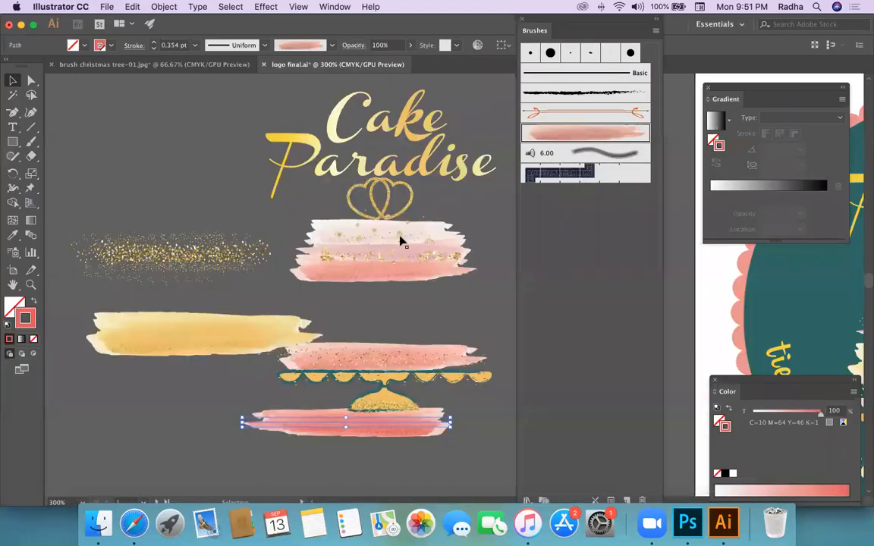
scroll(402, 241, "left", 10)
scroll(402, 241, "up", 4)
key("super+v")
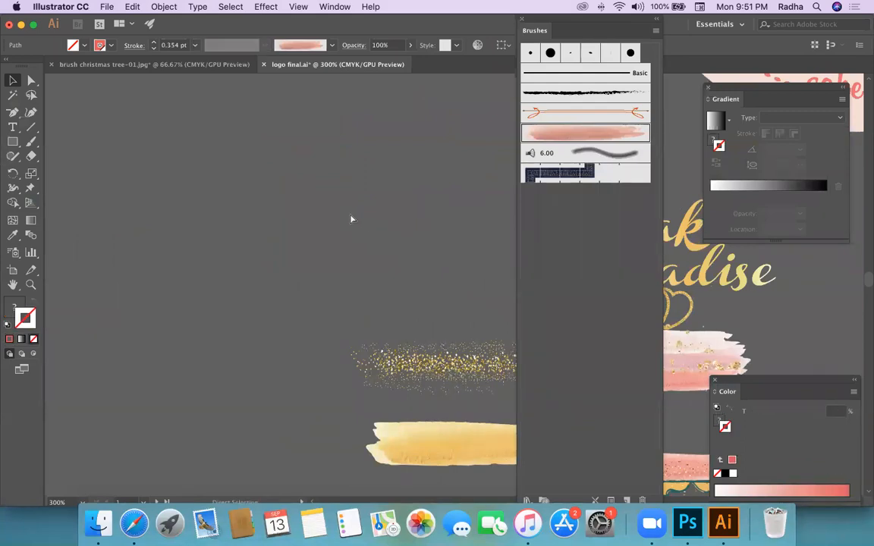
Step: Move the pasted watercolor image onto the empty canvas area away from the cake logo artwork
key("super+minus")
key("super+minus")
key("super+minus")
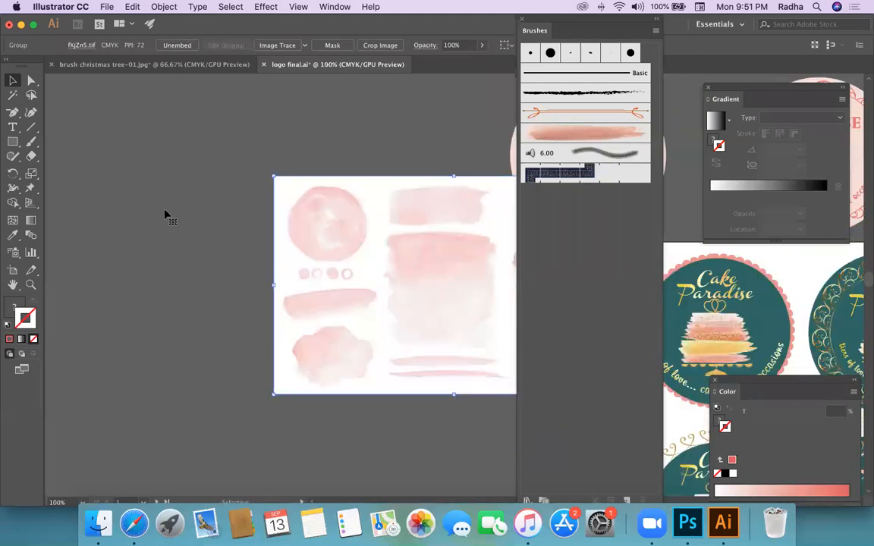
key("super+minus")
key("super+minus")
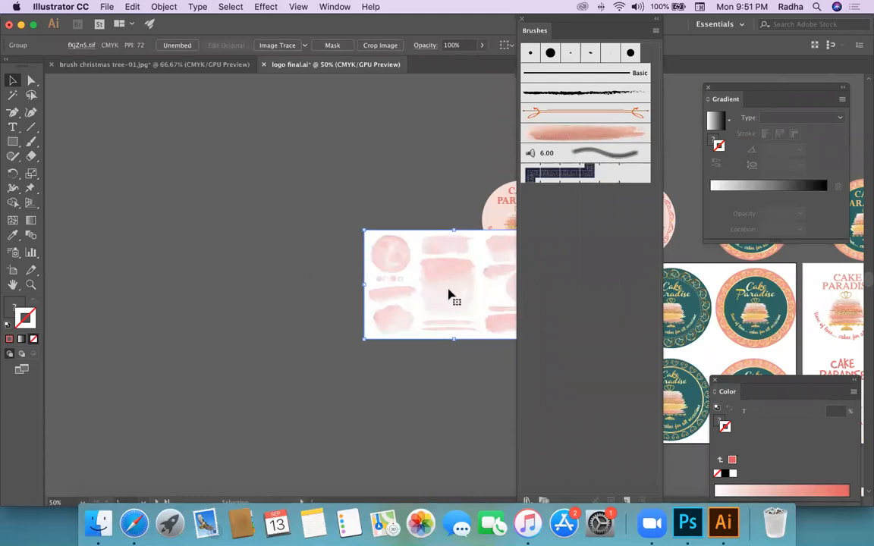
key("super+minus")
left_click_drag(446, 309, 316, 314)
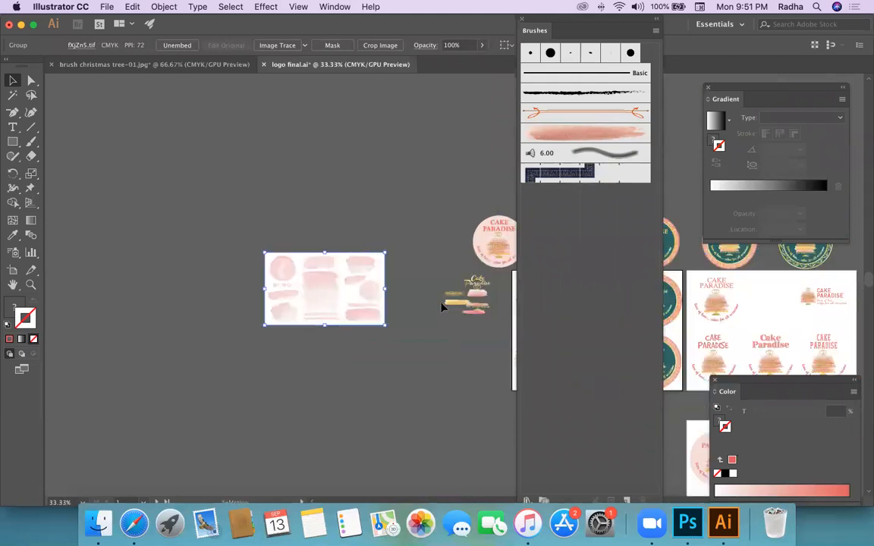
left_click(386, 249)
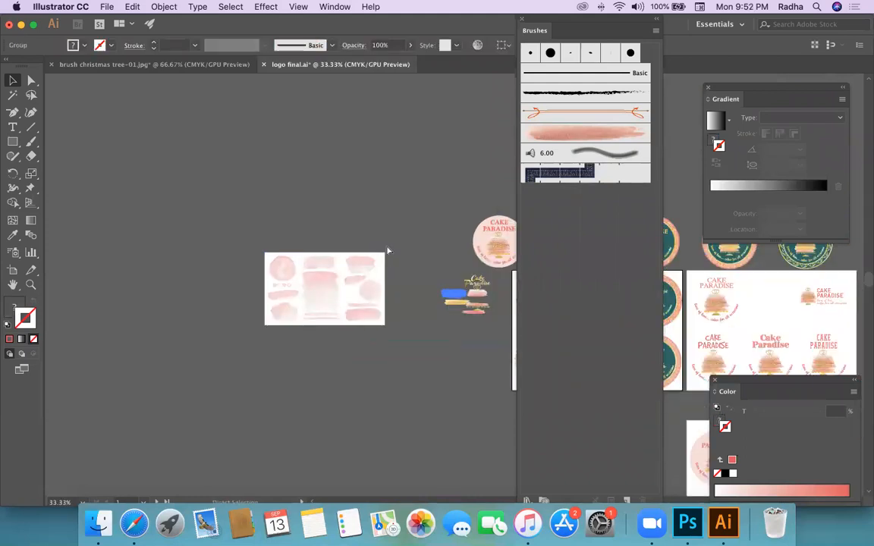
Step: Image Trace the pasted watercolor image in Color mode using the High Fidelity Photo preset
key("super+plus")
key("super+plus")
left_click(252, 242)
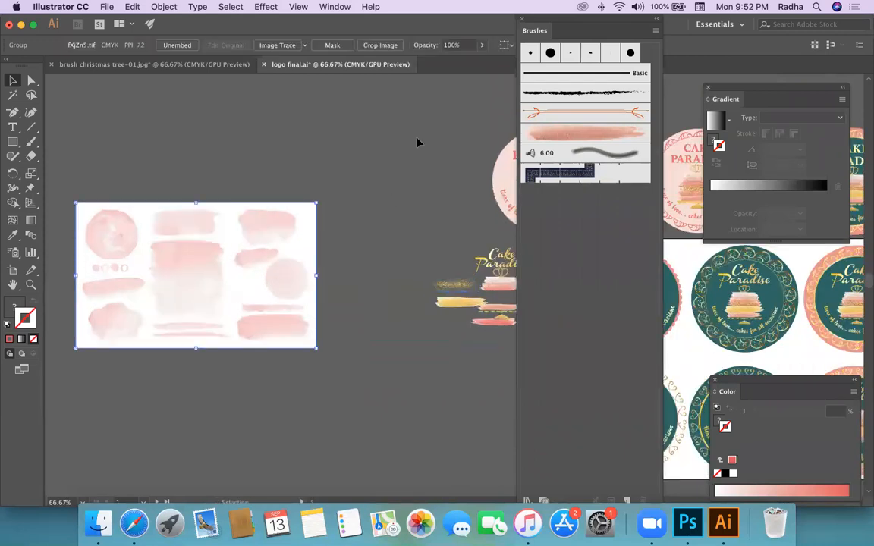
left_click(322, 7)
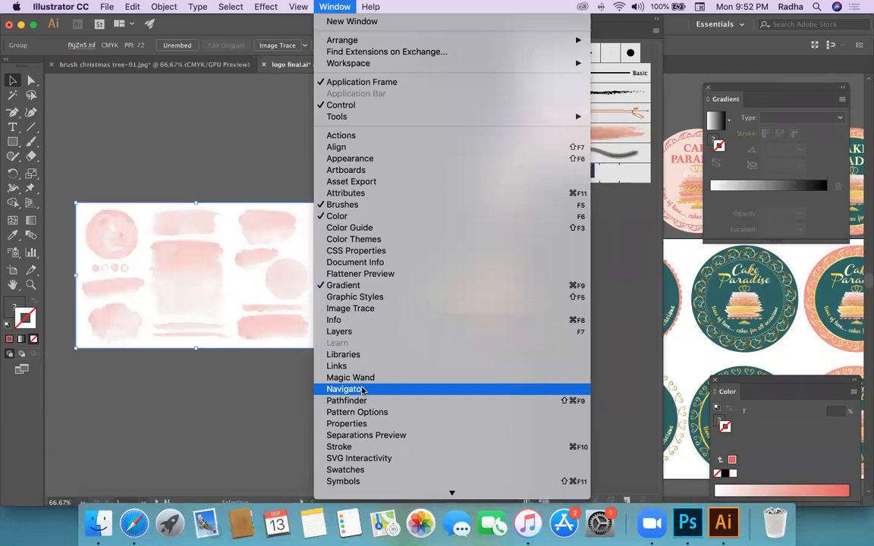
left_click(361, 308)
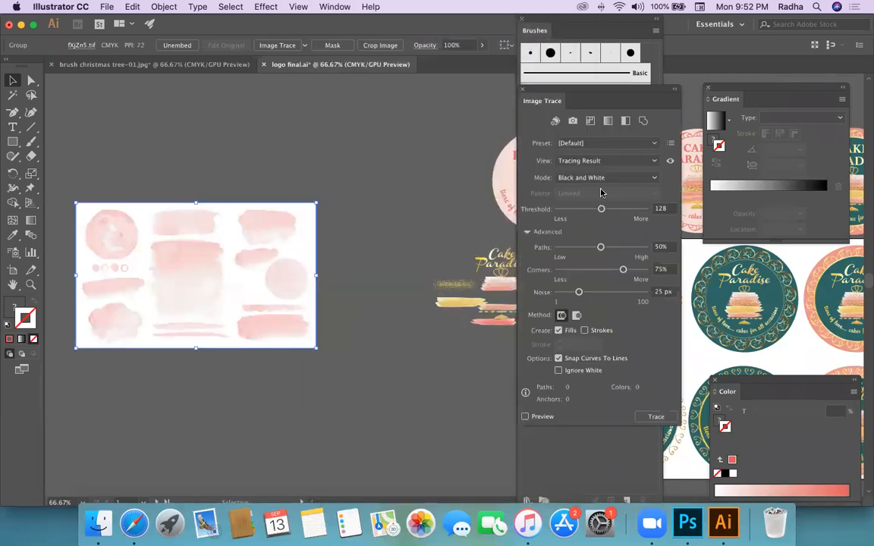
left_click(600, 179)
left_click(578, 190)
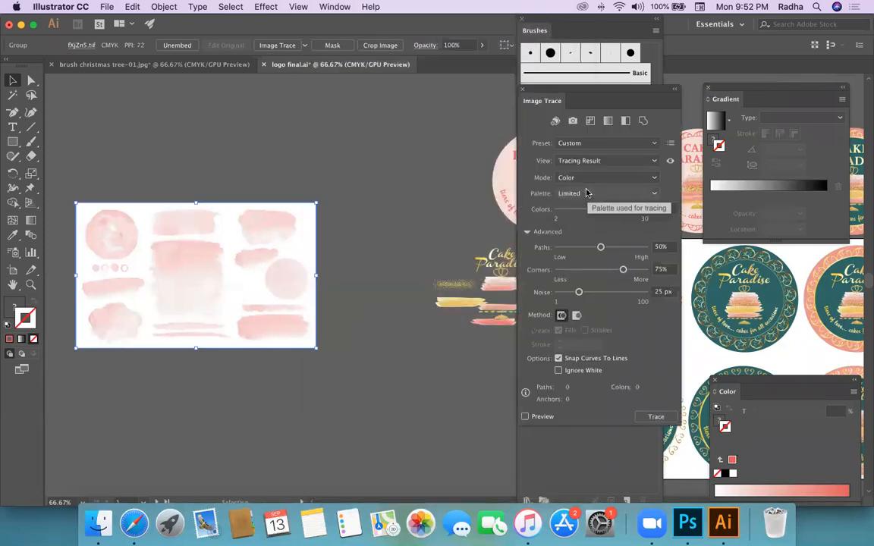
left_click(600, 143)
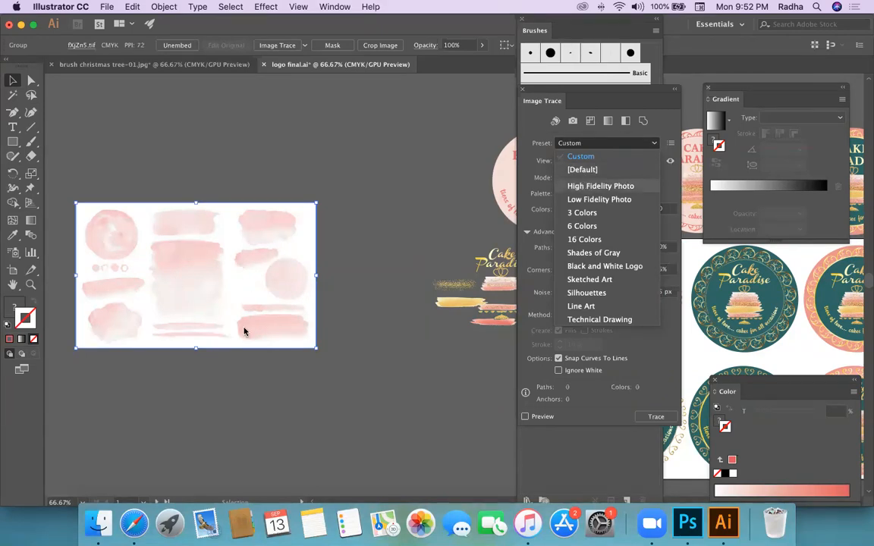
key("Return")
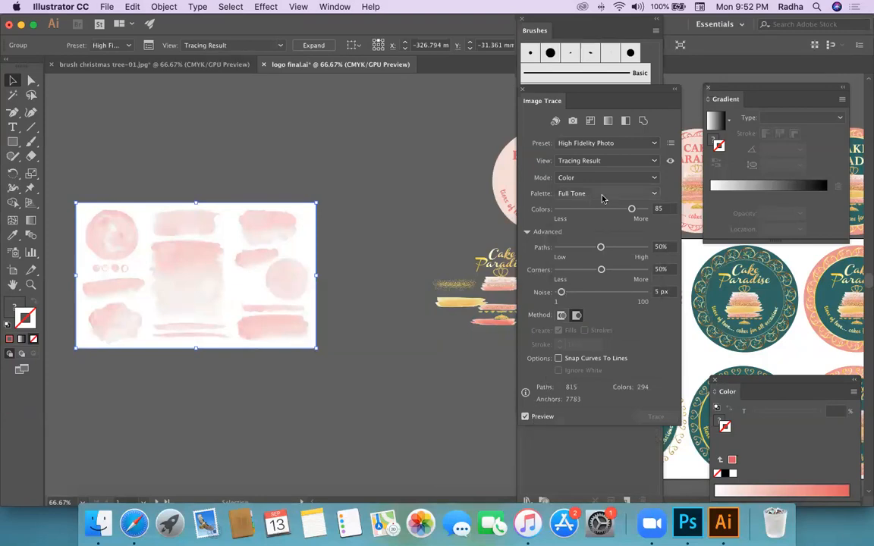
Step: Try the Low Fidelity Photo preset on the traced watercolor image
left_click(604, 143)
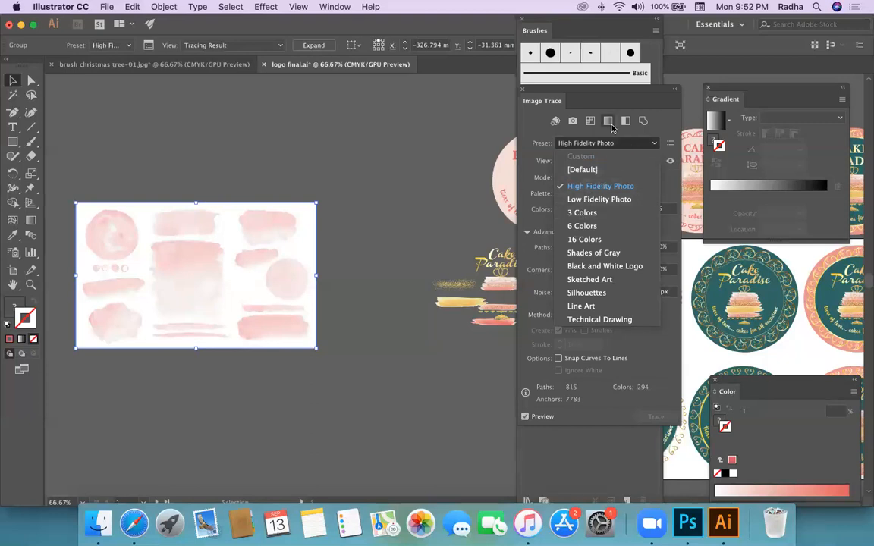
left_click(660, 122)
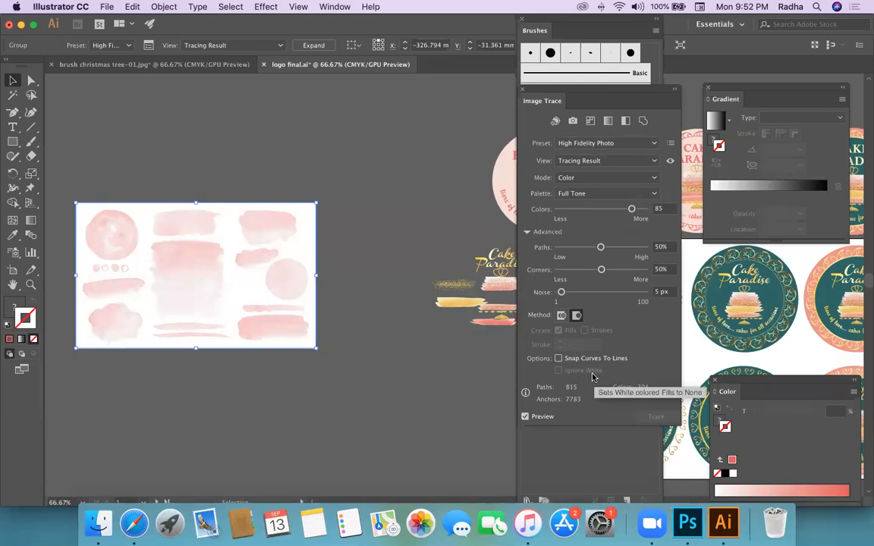
left_click(628, 144)
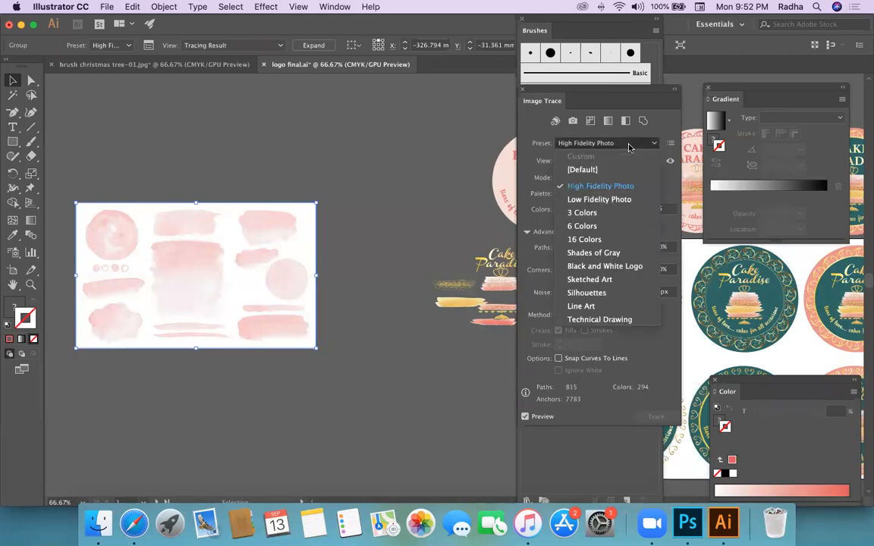
left_click(597, 200)
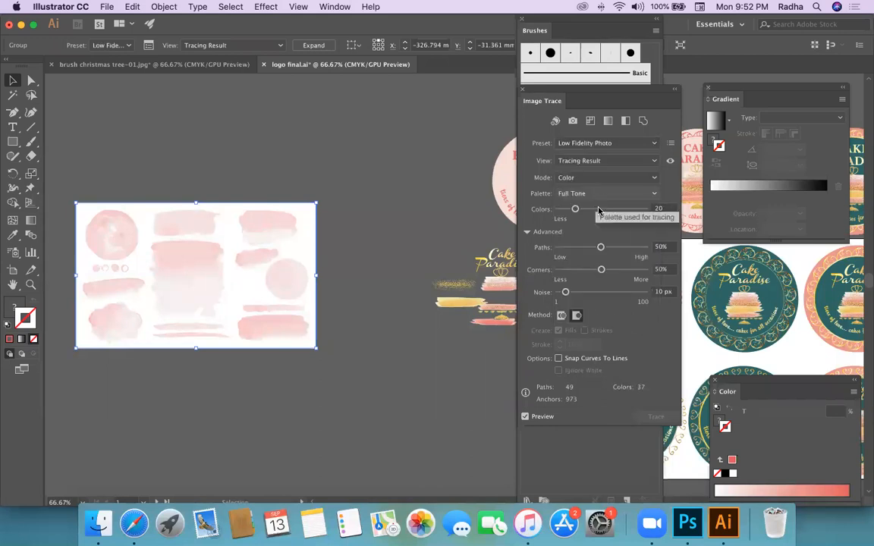
Step: Apply the 16 Colors tracing preset and raise the number of colors to 30
left_click(584, 143)
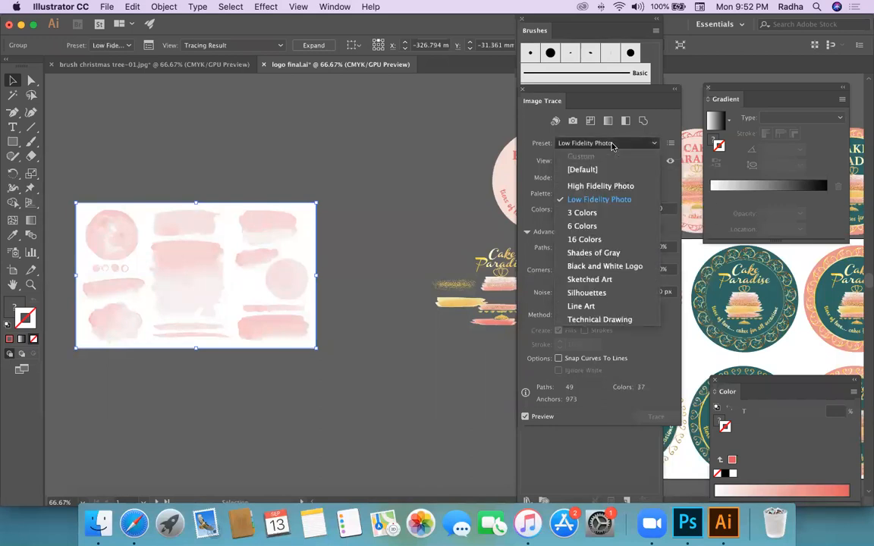
left_click(585, 240)
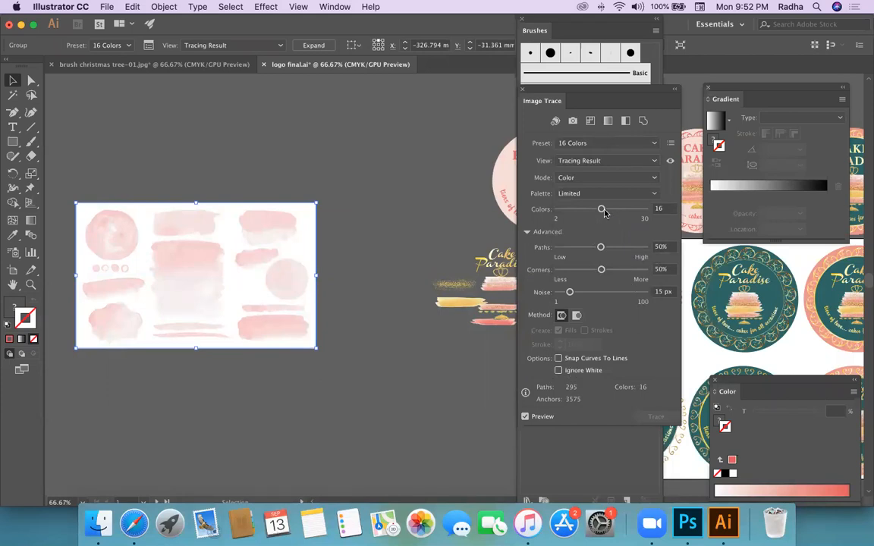
left_click_drag(602, 209, 639, 210)
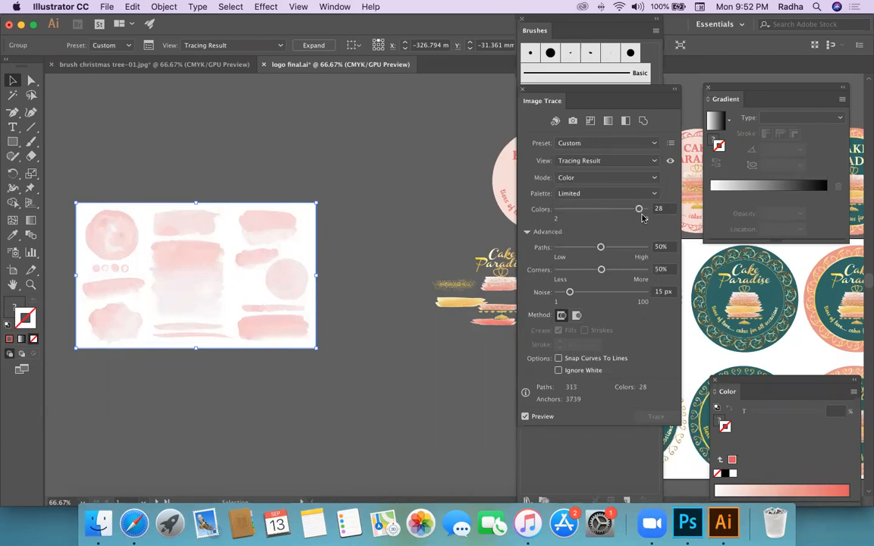
left_click_drag(639, 210, 646, 209)
Step: Enable Ignore White in the tracing options to remove the white background behind the strokes
left_click(600, 162)
left_click(593, 174)
left_click(591, 142)
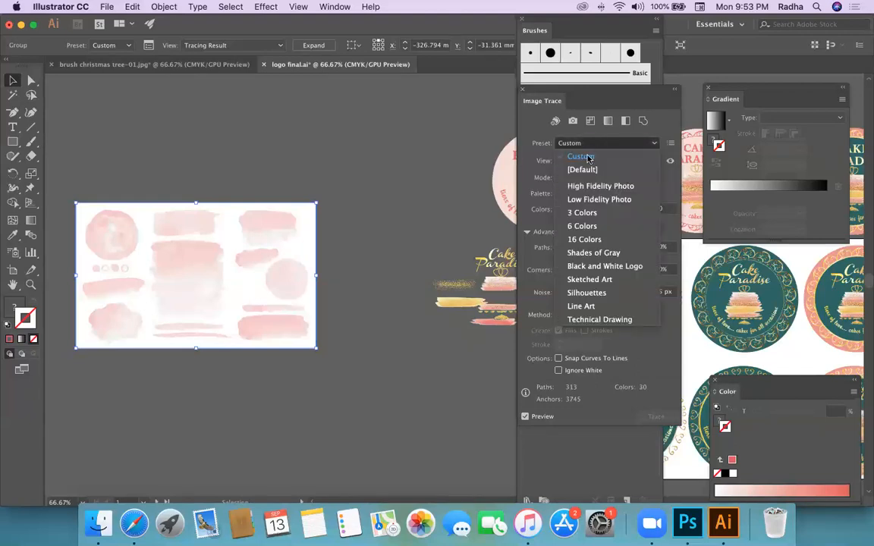
left_click(665, 126)
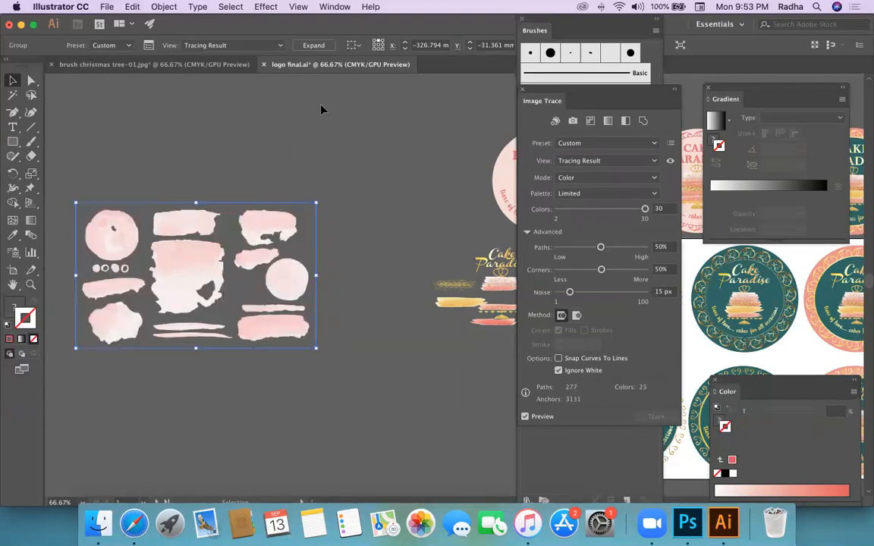
Step: Expand the traced watercolor image into paths and ungroup the resulting shapes
left_click(313, 45)
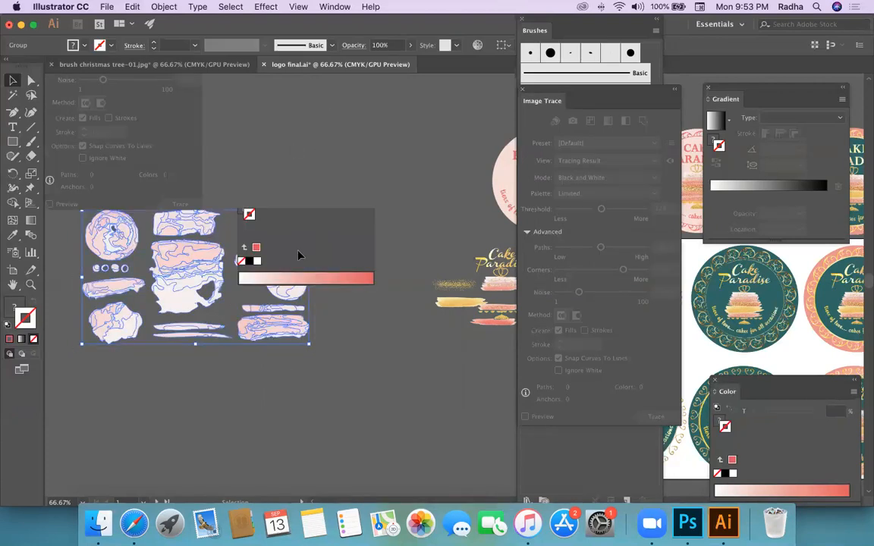
right_click(295, 267)
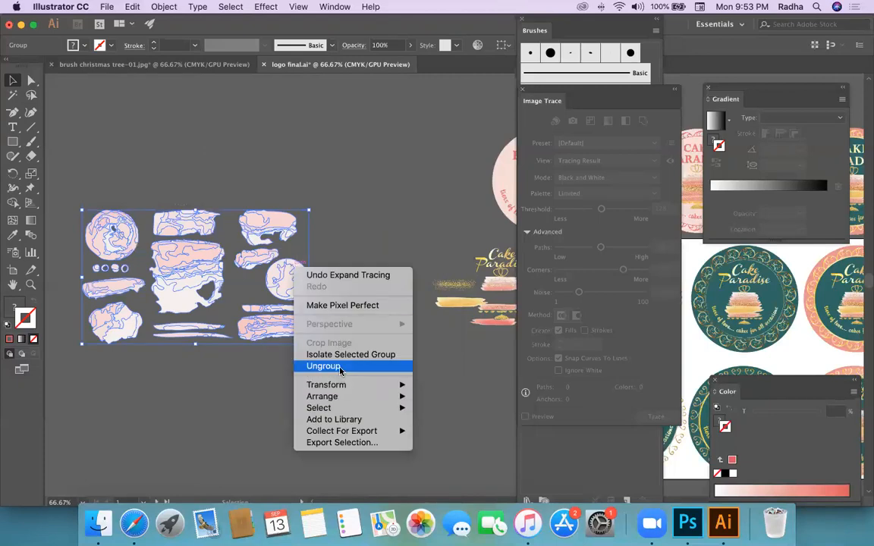
left_click(340, 370)
left_click(376, 361)
left_click(292, 289)
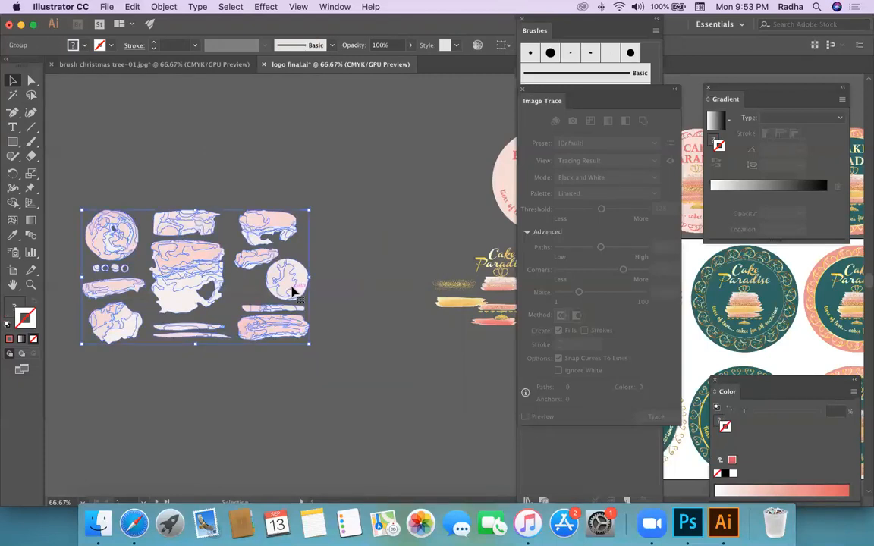
right_click(293, 289)
left_click(335, 389)
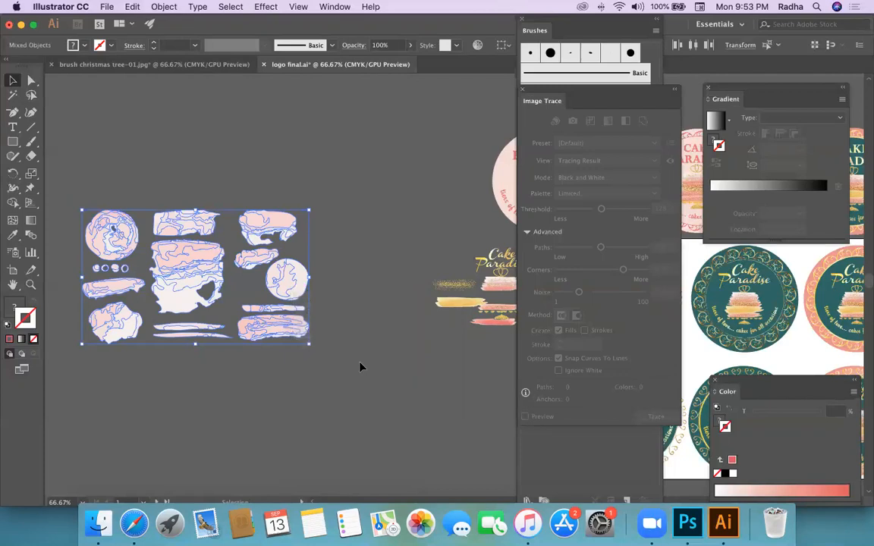
Step: Delete all traced strokes and the circle in the third column of the watercolor set
left_click(360, 367)
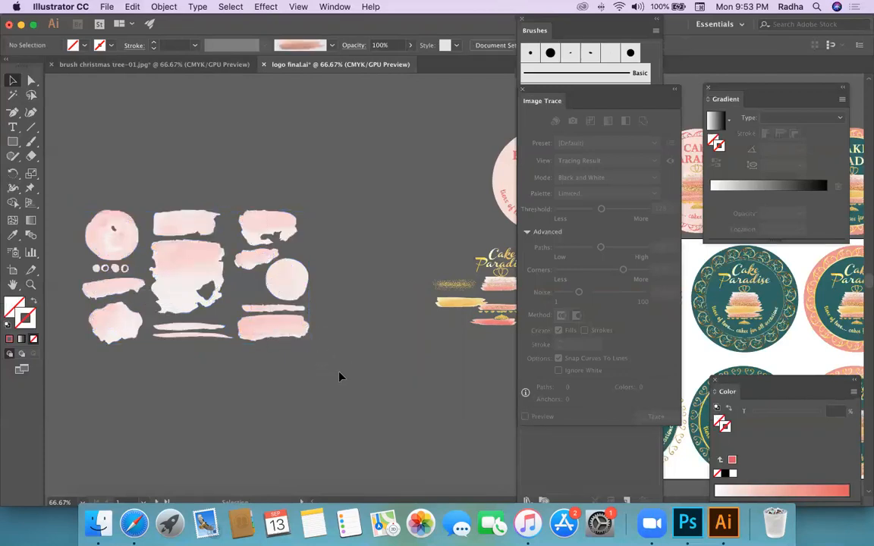
left_click_drag(339, 377, 341, 378)
key("Delete")
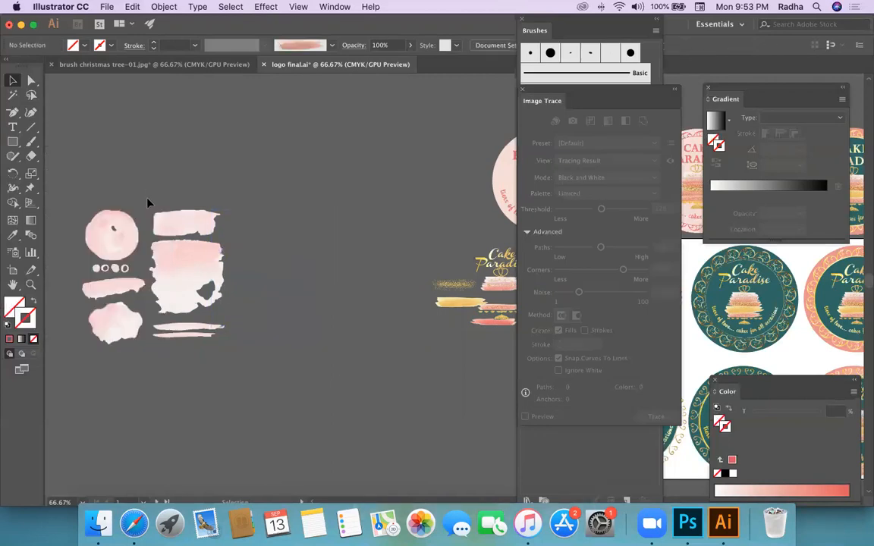
Step: Delete the remaining watercolor shapes and leftover fragments, keeping only the long horizontal stroke below the small circles
left_click(215, 277)
left_click(311, 275)
left_click_drag(151, 376, 198, 374)
key("Delete")
key("Delete")
left_click_drag(63, 199, 156, 239)
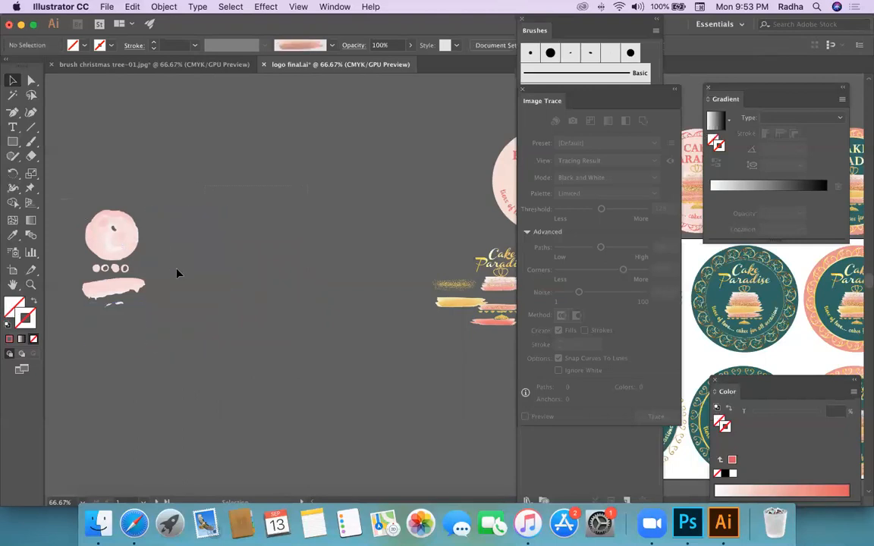
left_click_drag(180, 280, 180, 277)
key("Delete")
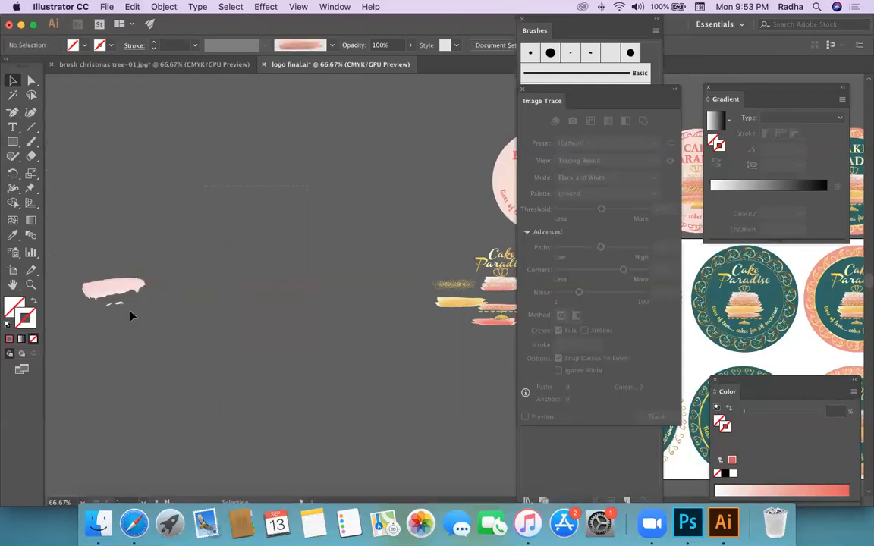
left_click_drag(81, 306, 80, 302)
key("Delete")
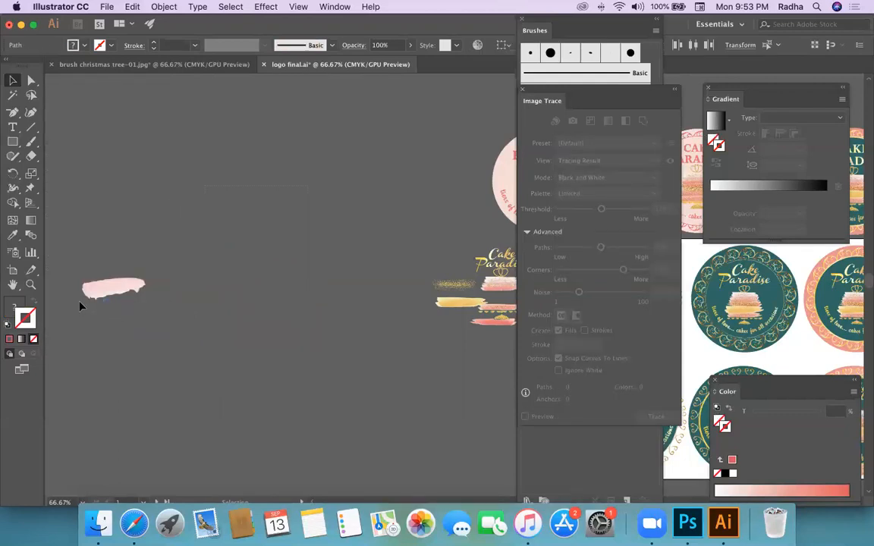
Step: Remove the pale ragged drip shapes along the lower edge of the remaining watercolor stroke
scroll(149, 307, "up", 4)
scroll(149, 307, "left", 3)
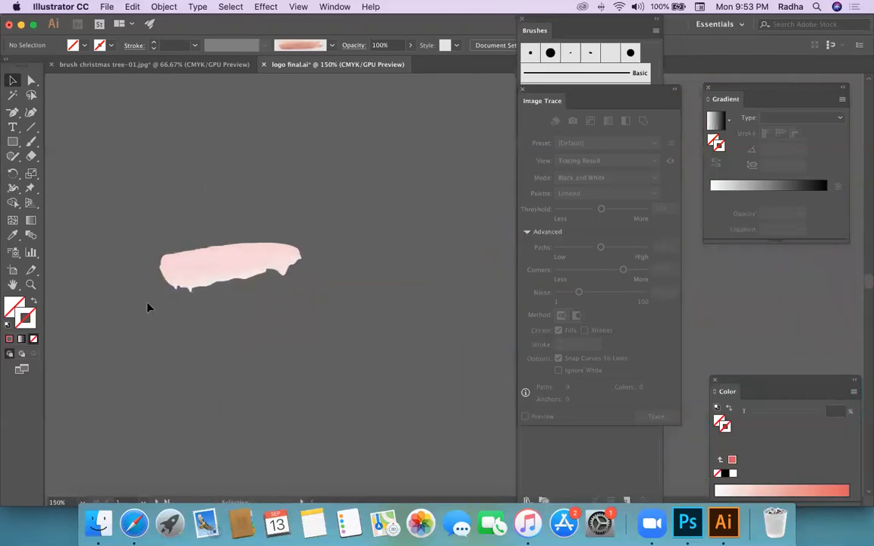
key("super+plus")
key("super+plus")
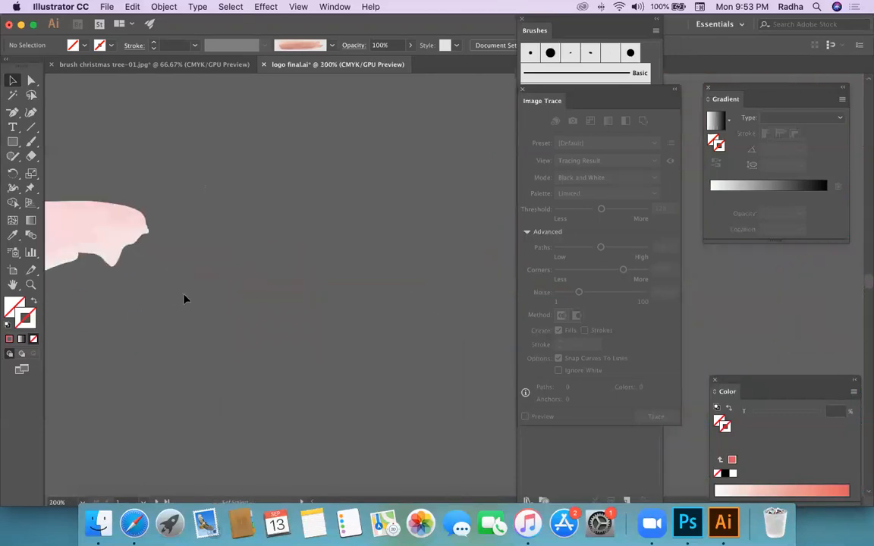
scroll(186, 299, "left", 5)
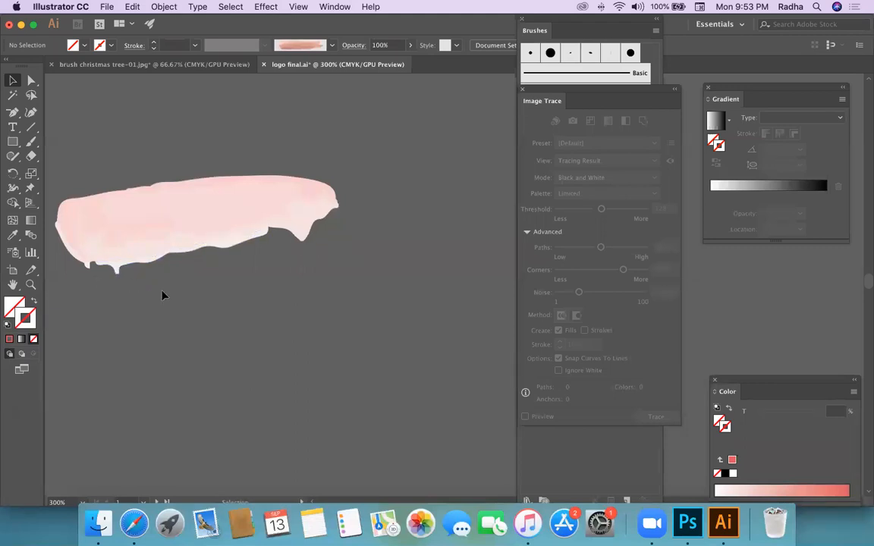
scroll(163, 295, "down", 2)
scroll(163, 295, "right", 2)
key("super+plus")
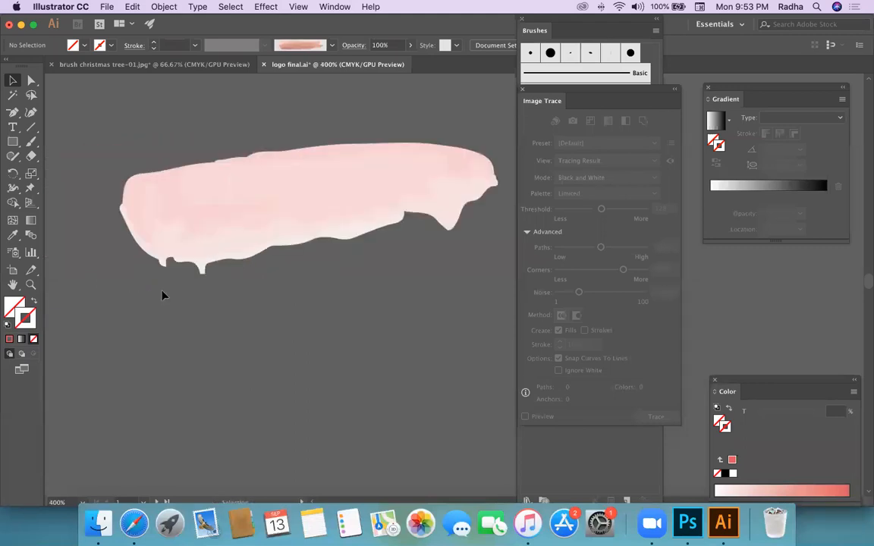
left_click(179, 215)
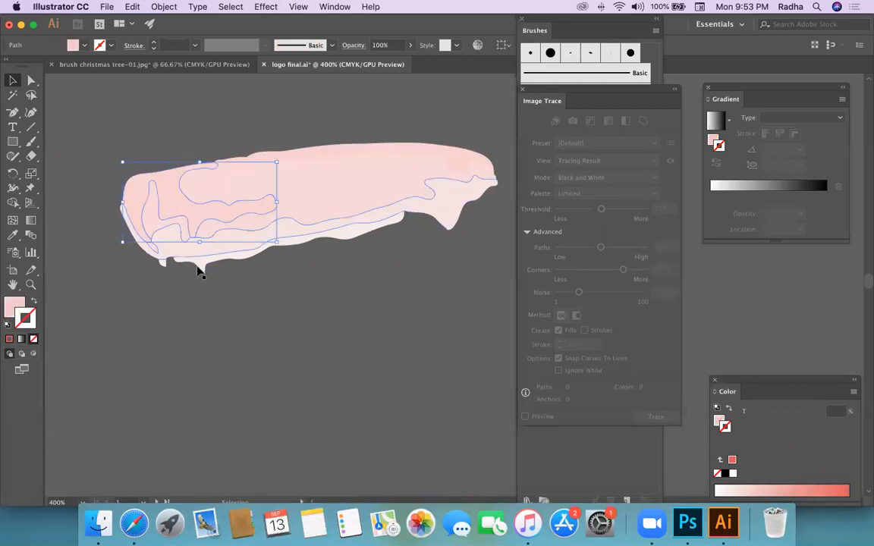
left_click(212, 268)
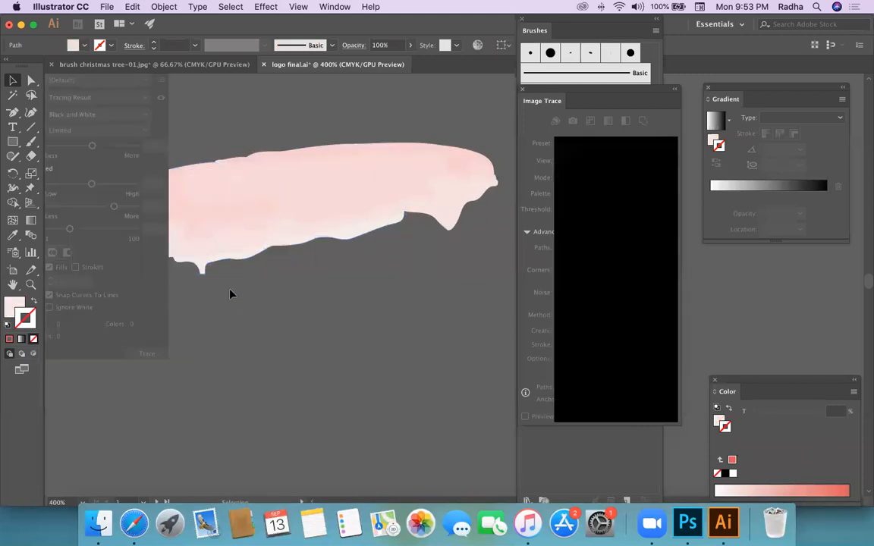
left_click(169, 267)
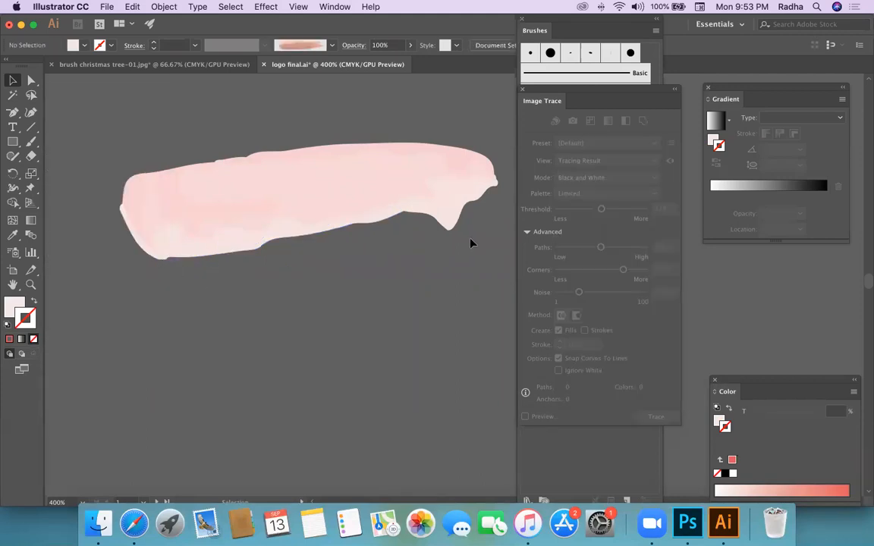
Step: Create a new Art Brush from all the shapes of the cleaned watercolor stroke, keeping the default brush options
key("super+minus")
key("super+minus")
key("super+minus")
key("super+minus")
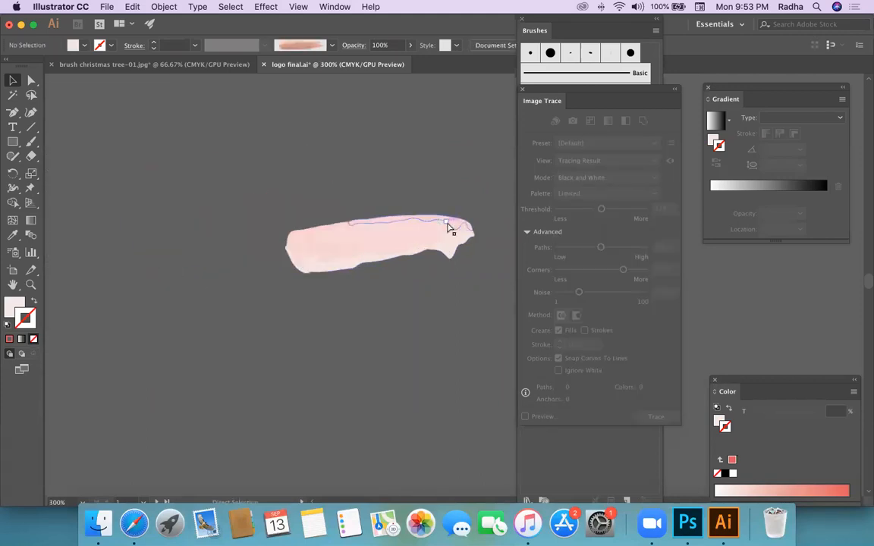
scroll(448, 227, "right", 5)
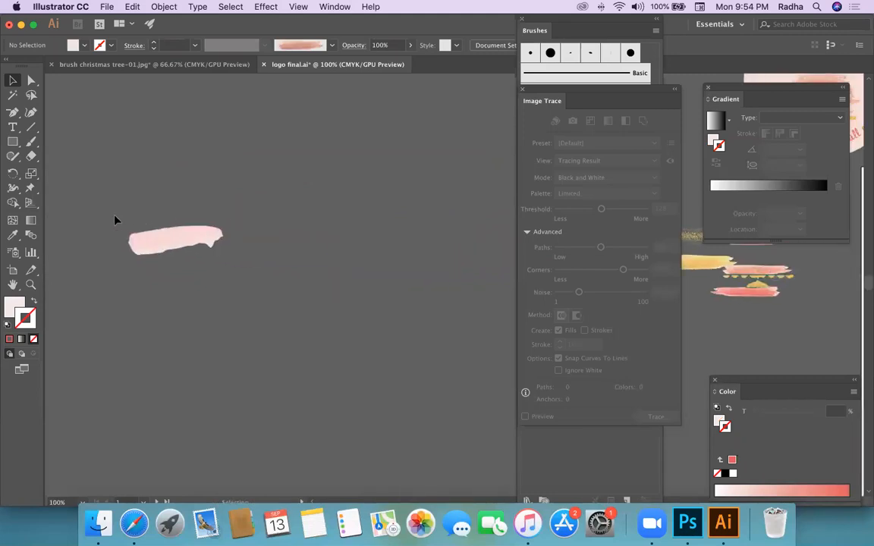
key("super+a")
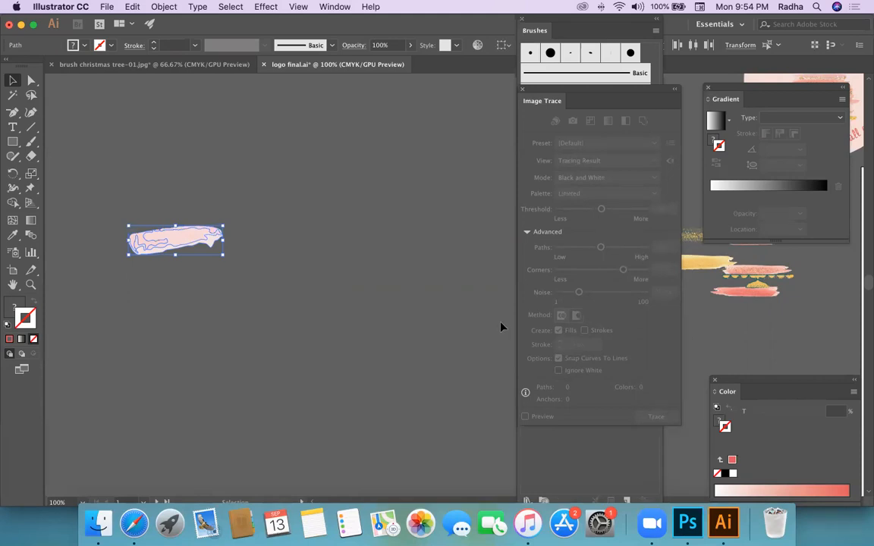
left_click(564, 80)
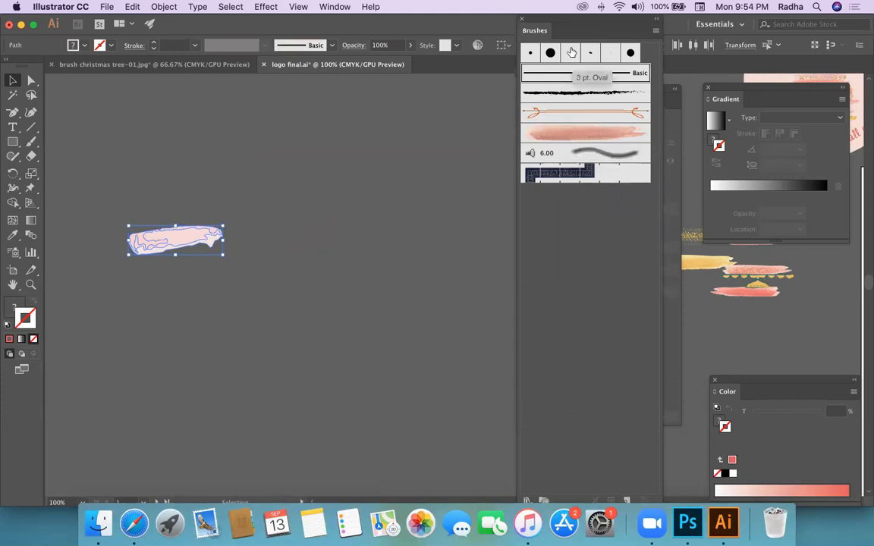
left_click_drag(566, 24, 307, 21)
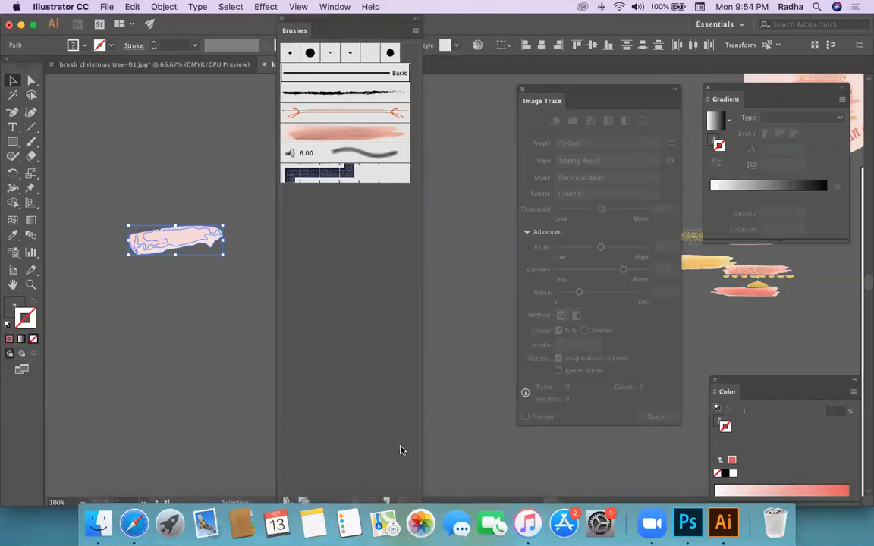
left_click(387, 502)
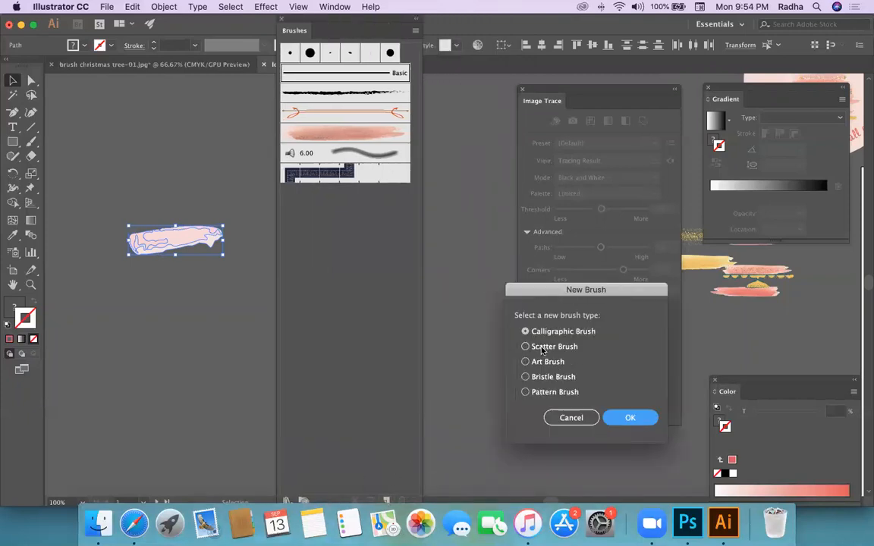
left_click(546, 362)
left_click(627, 417)
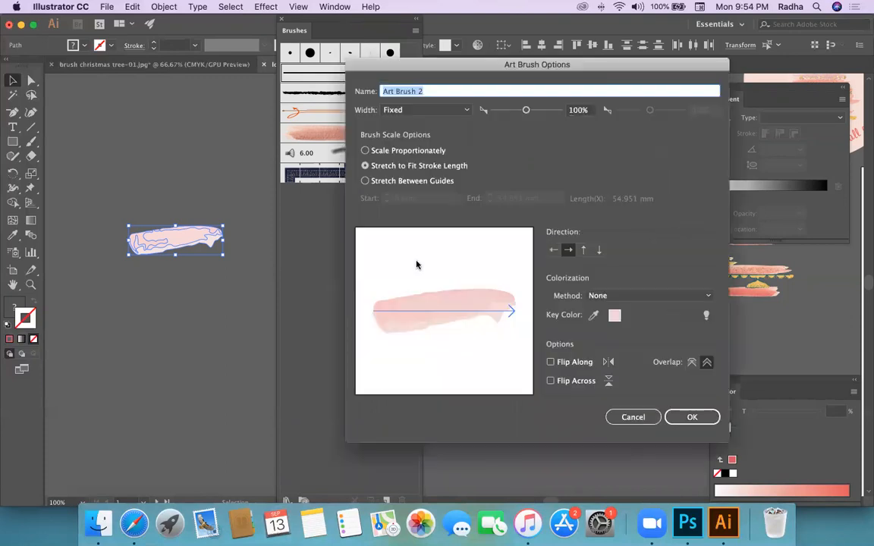
left_click(689, 418)
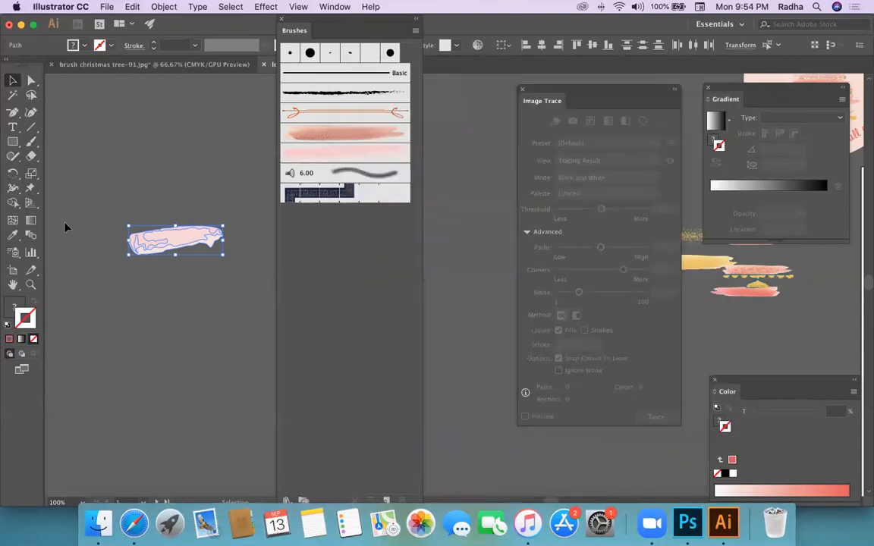
Step: Paint two roughly horizontal strokes above the traced stroke with the new watercolor art brush
left_click(30, 142)
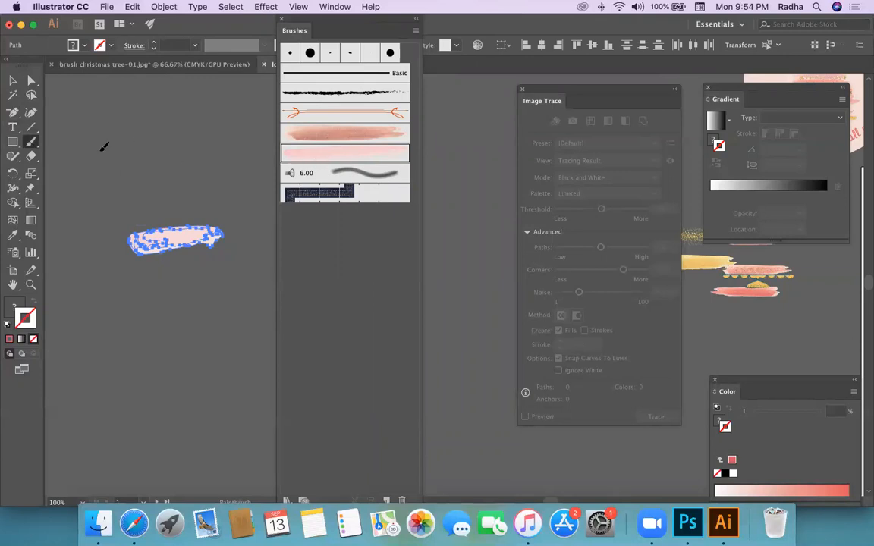
left_click_drag(85, 155, 225, 170)
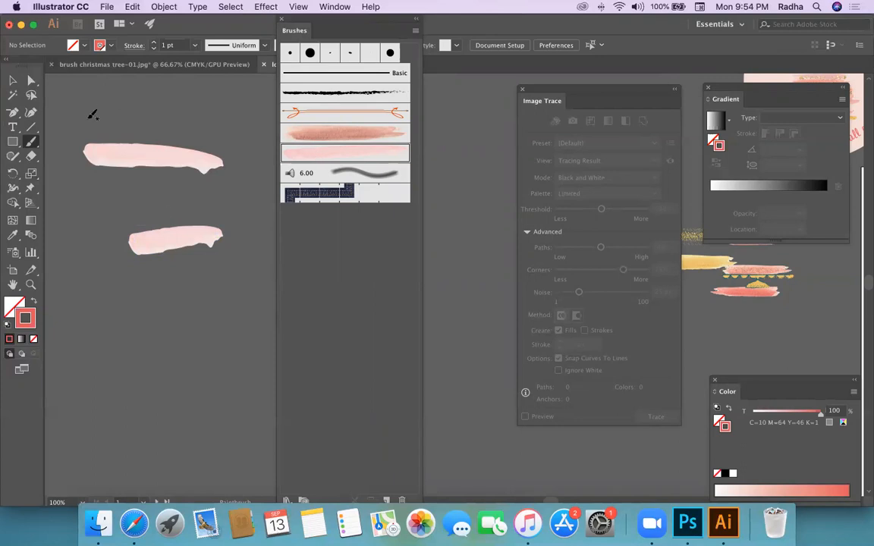
left_click_drag(89, 126, 213, 136)
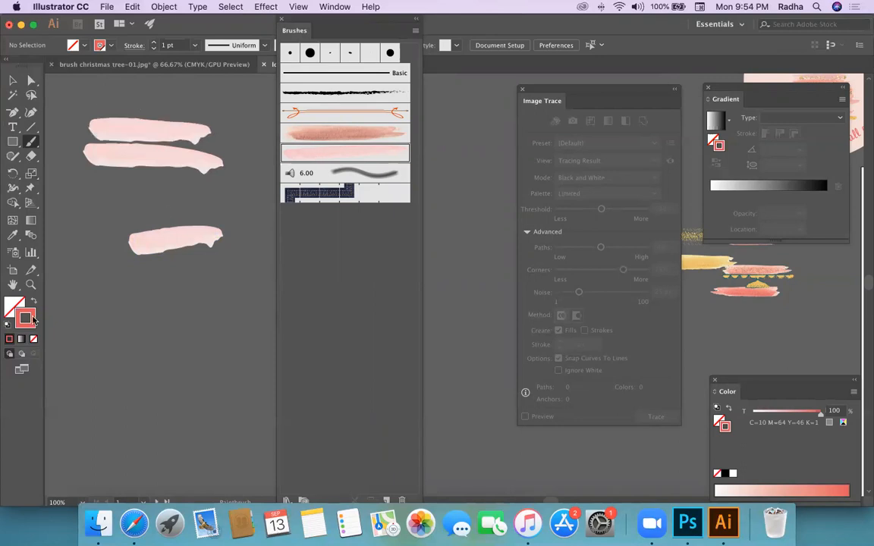
Step: Choose a more muted red as the stroke color without any painted stroke selected
double_click(30, 325)
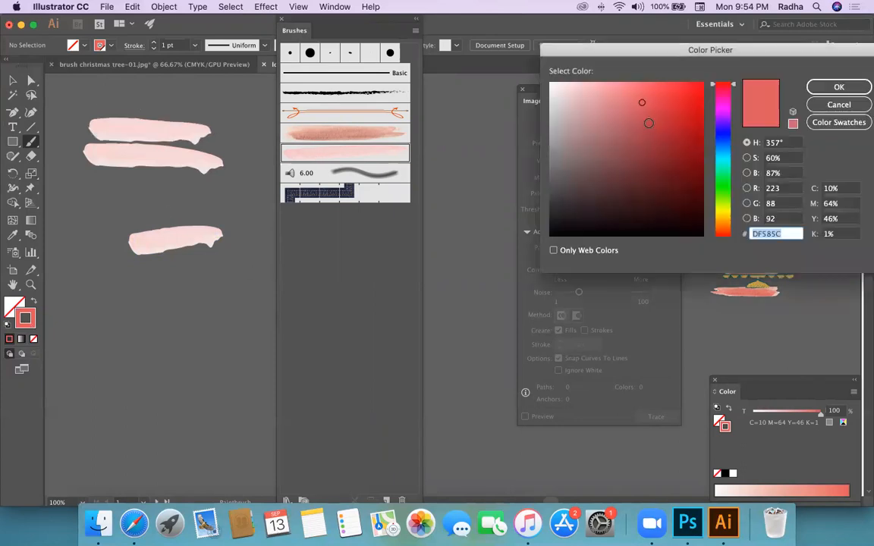
left_click(626, 122)
left_click(834, 88)
Step: Set the watercolor art brush's colorization method to Hue Shift and apply the change to the painted strokes
left_click(13, 79)
left_click(141, 130)
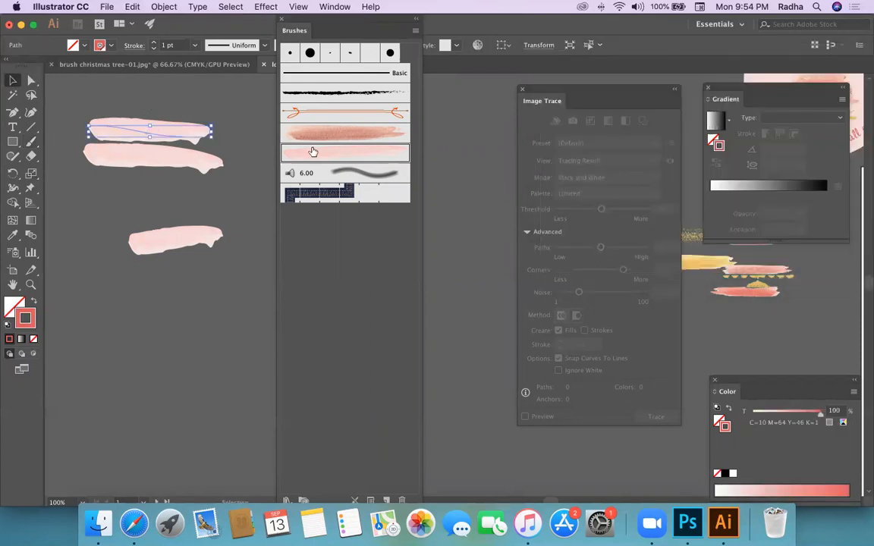
double_click(325, 158)
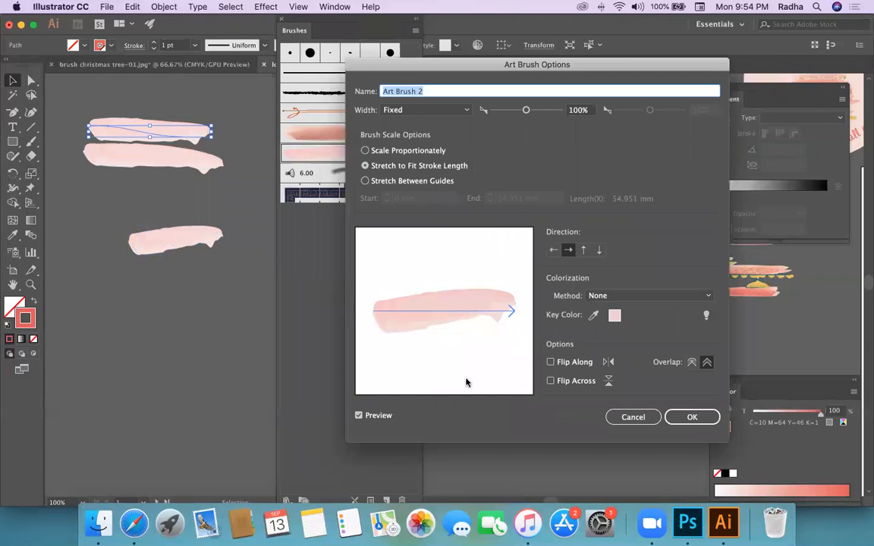
left_click(643, 296)
left_click(607, 351)
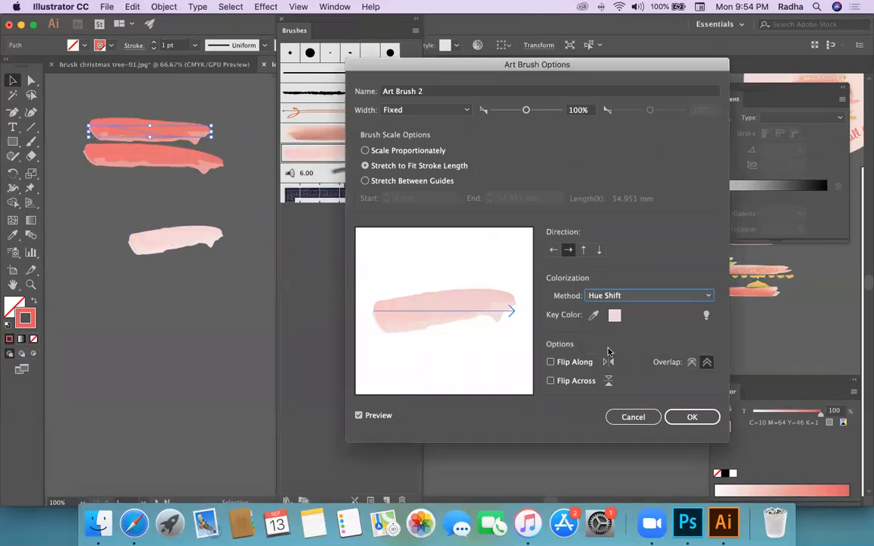
left_click(683, 417)
left_click(489, 271)
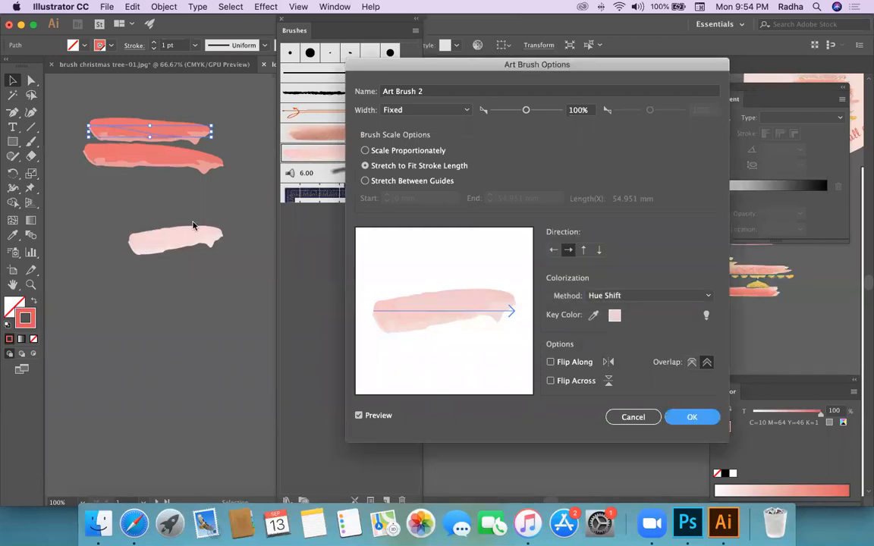
Step: Set the upper painted stroke's color to the light pink E2888F
left_click(172, 196)
left_click(173, 134)
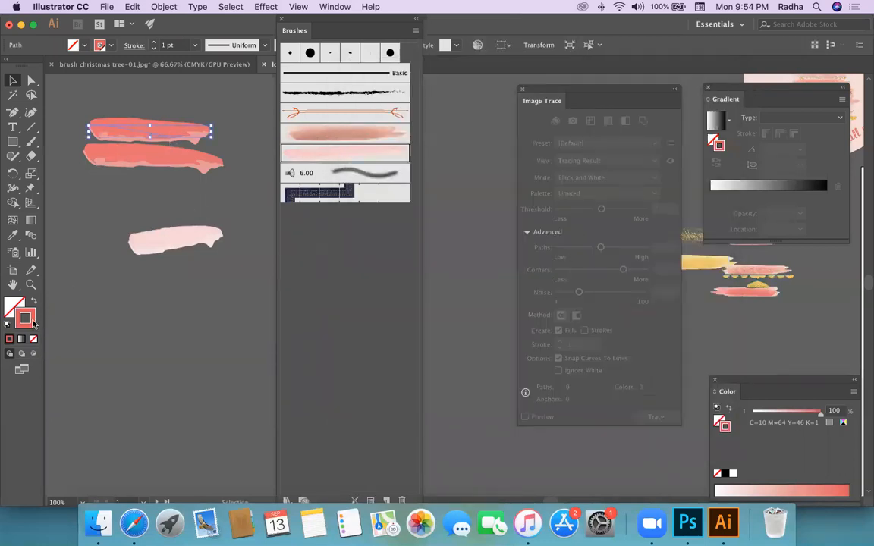
double_click(28, 319)
left_click(611, 99)
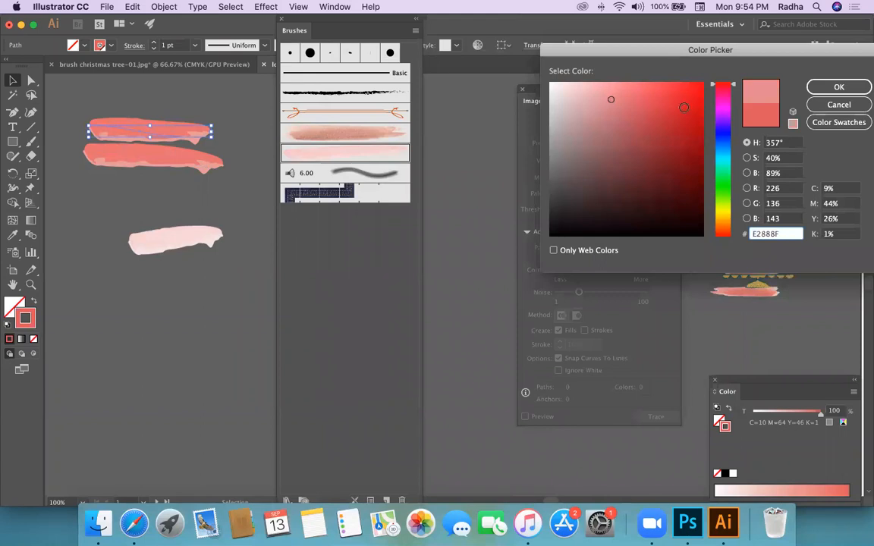
left_click(839, 86)
Step: Recolor the lower painted stroke with the muted green B7B783
left_click(168, 159)
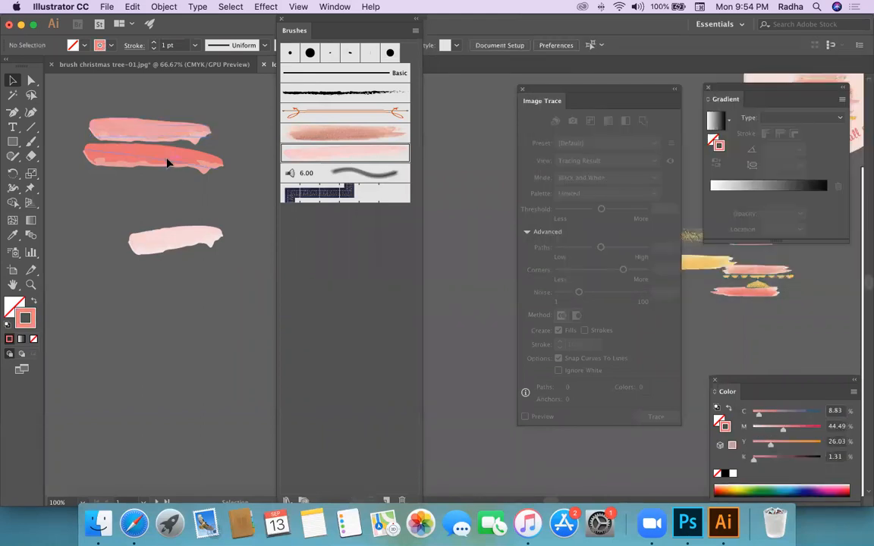
double_click(29, 318)
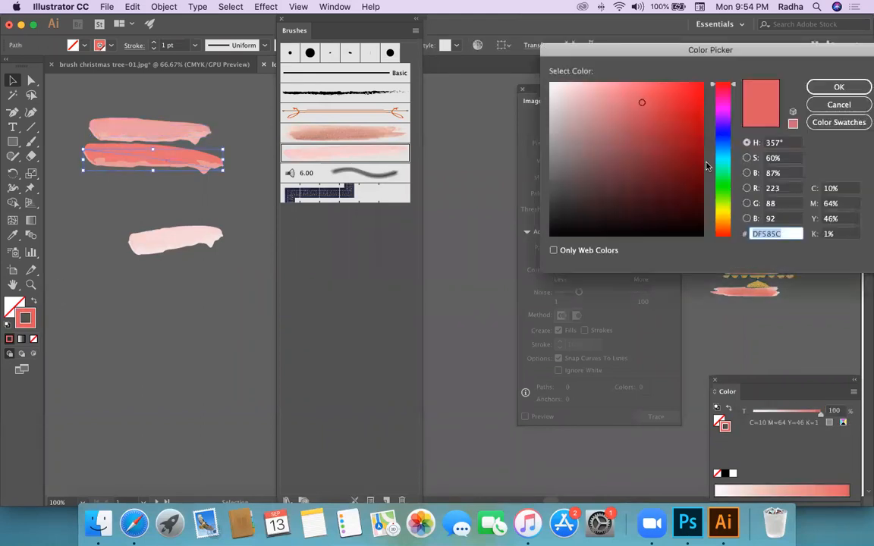
left_click(716, 212)
left_click(593, 125)
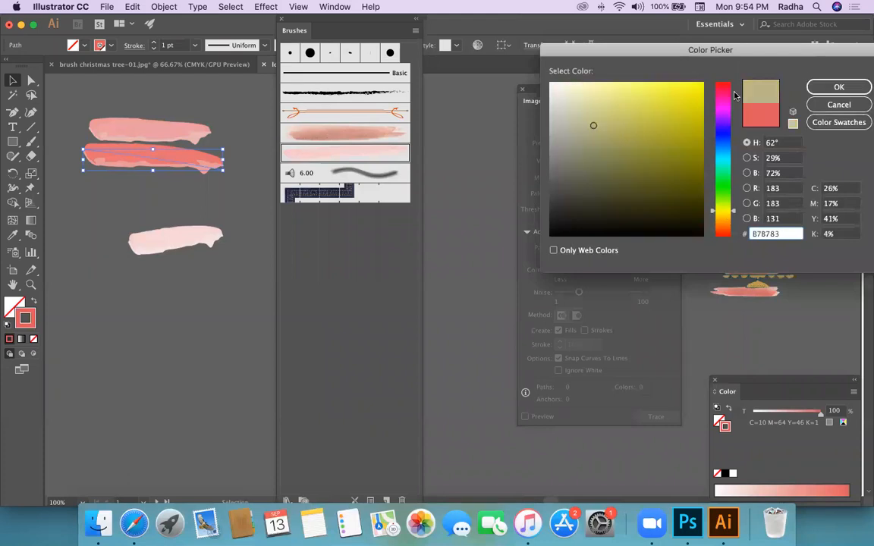
key("Return")
left_click(202, 179)
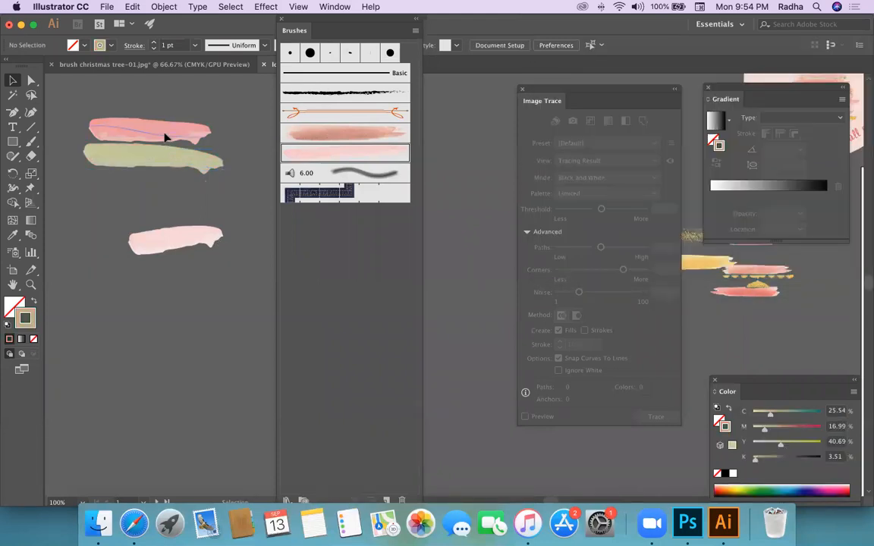
Step: Move the pink painted stroke slightly down and left so it sits directly on the green stroke
mouse_move(170, 144)
left_mouse_down()
mouse_move(184, 146)
mouse_move(173, 140)
left_mouse_up()
left_click(155, 91)
left_click(186, 93)
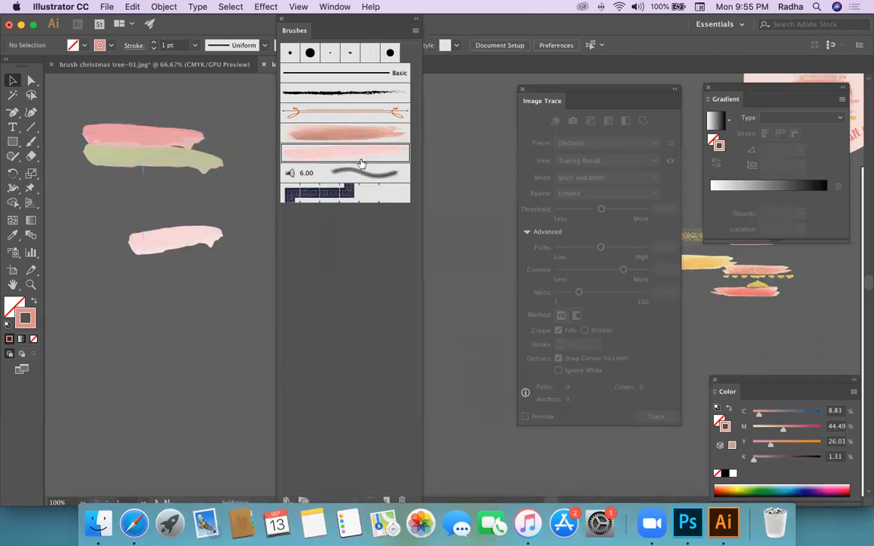
Step: Switch to Safari to view the source watercolor image and return to Illustrator
left_click(134, 523)
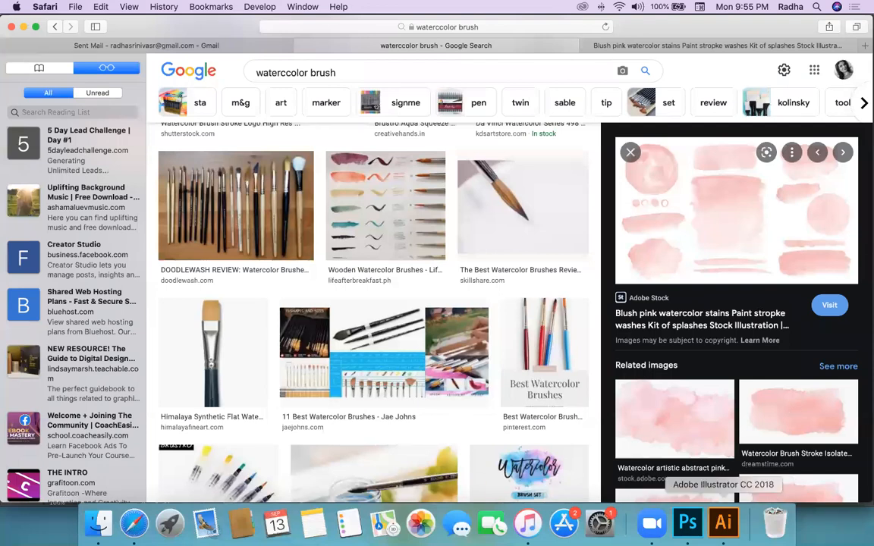
left_click(723, 524)
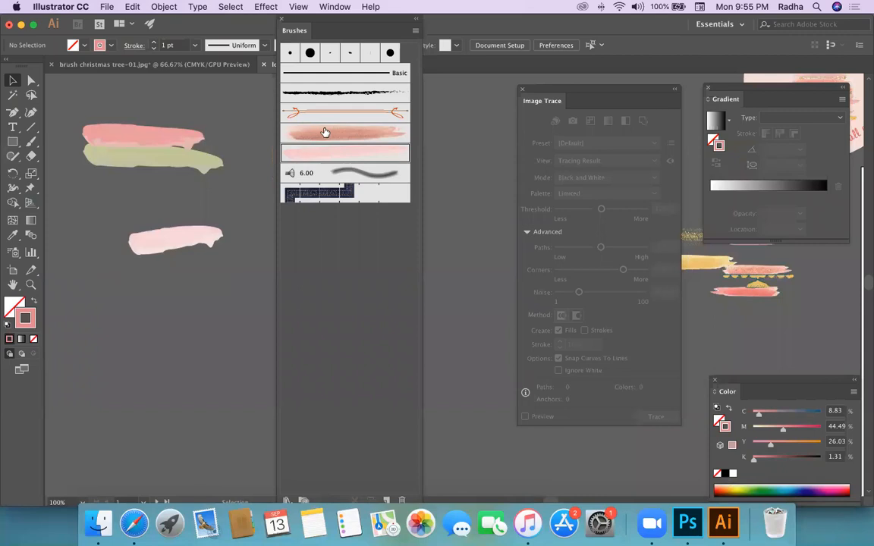
Step: Switch to Safari to look through the watercolor brush image results, and return to Illustrator
left_click(133, 524)
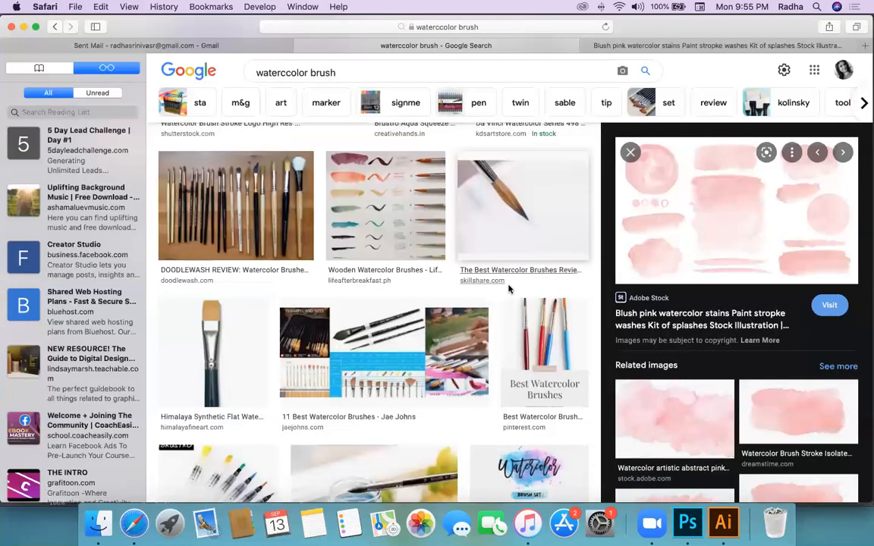
scroll(507, 293, "down", 5)
scroll(507, 293, "down", 3)
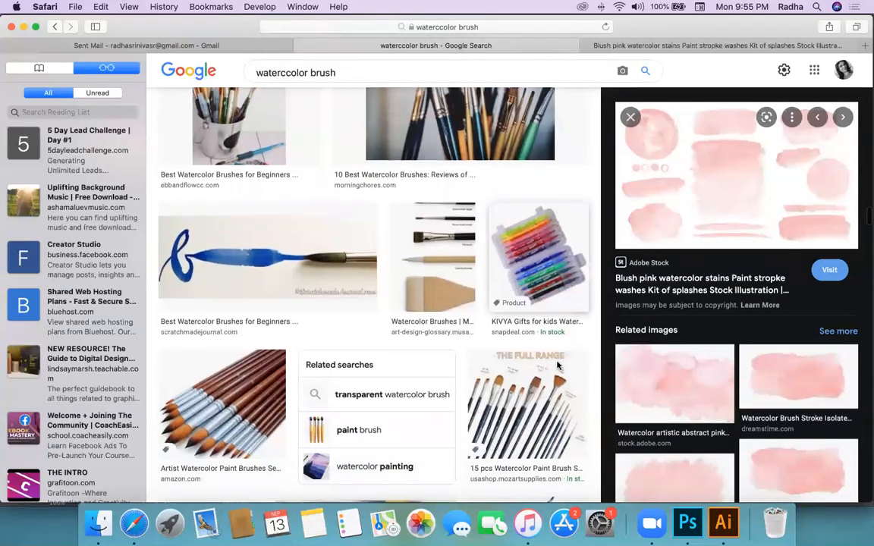
left_click(729, 524)
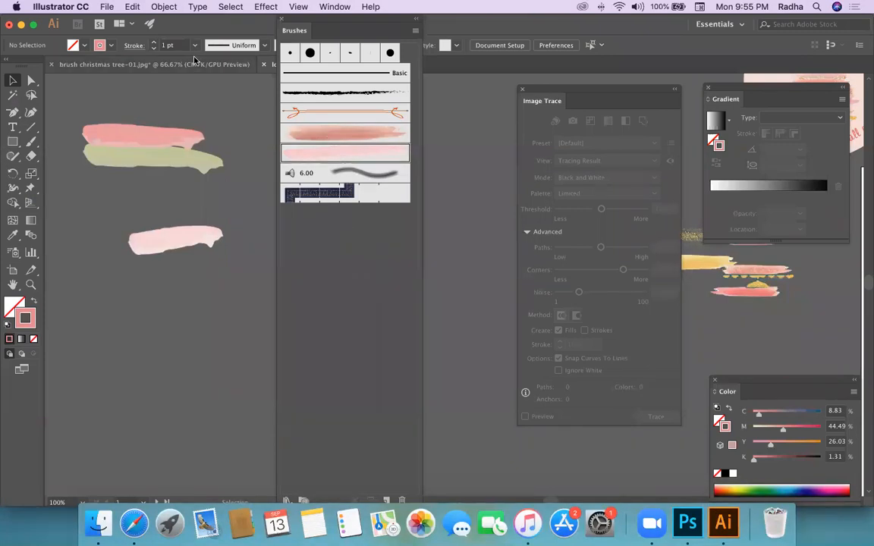
Step: Hide the floating Brushes list from the brush christmas tree-01.jpg document and return to logo final.ai
left_click(199, 66)
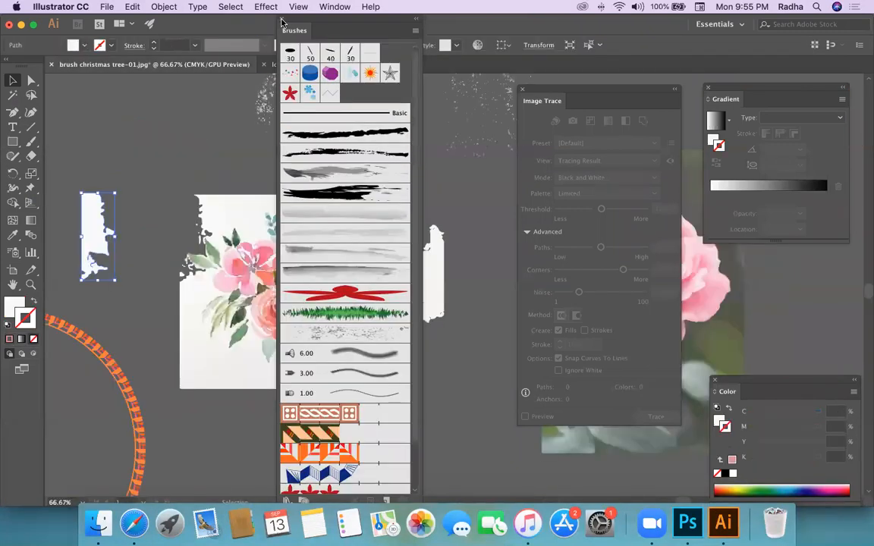
left_click(282, 19)
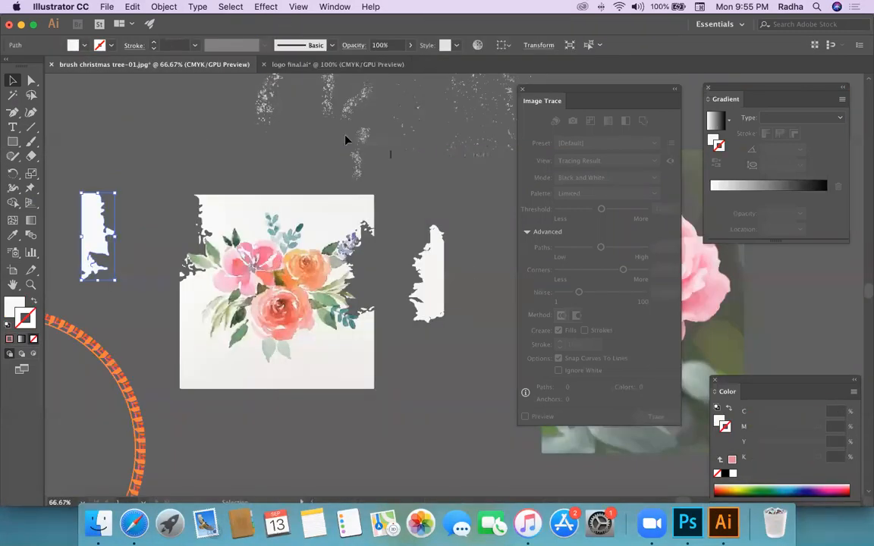
left_click(332, 65)
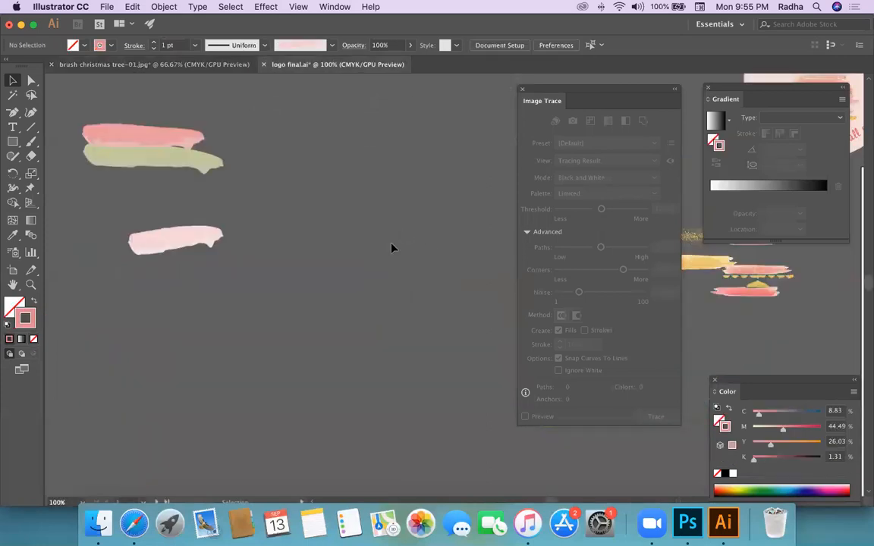
Step: Examine the separated cake logo pieces beside the artboard up close, including the watercolor strokes, gold glitter and cake stand
scroll(352, 218, "right", 10)
key("a")
key("super+minus")
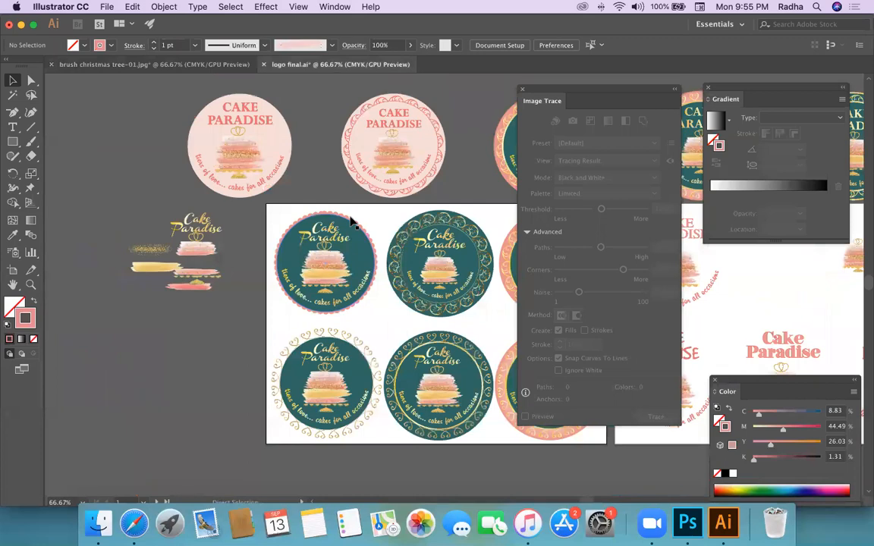
key("v")
scroll(213, 303, "left", 1)
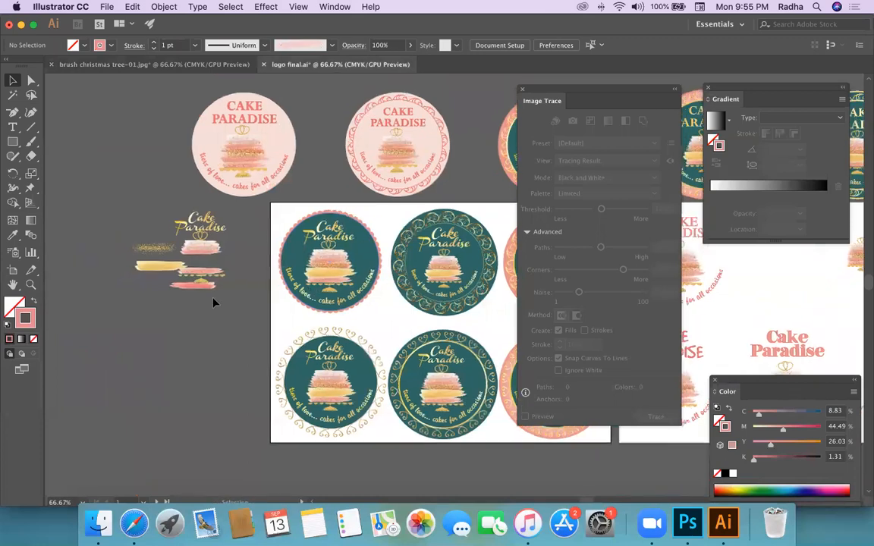
scroll(213, 302, "left", 3)
key("super+plus")
key("super+plus")
key("super+plus")
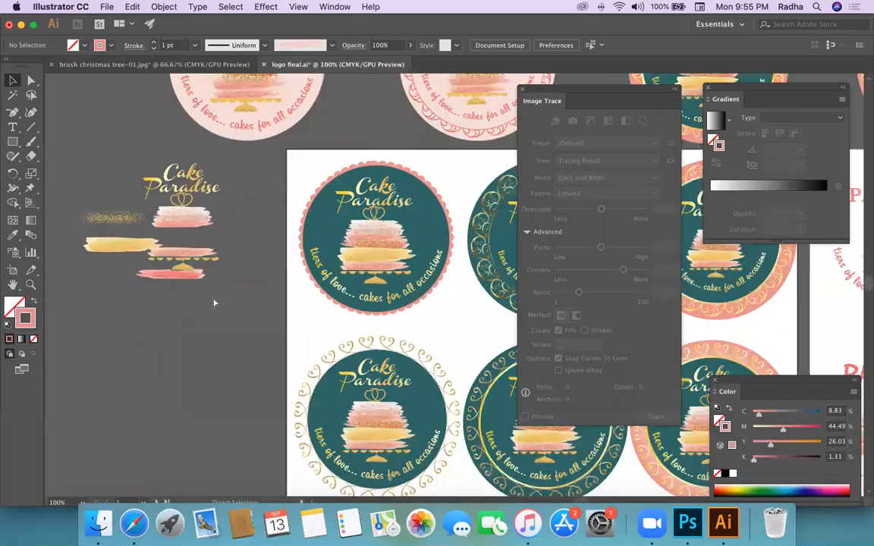
scroll(213, 302, "left", 10)
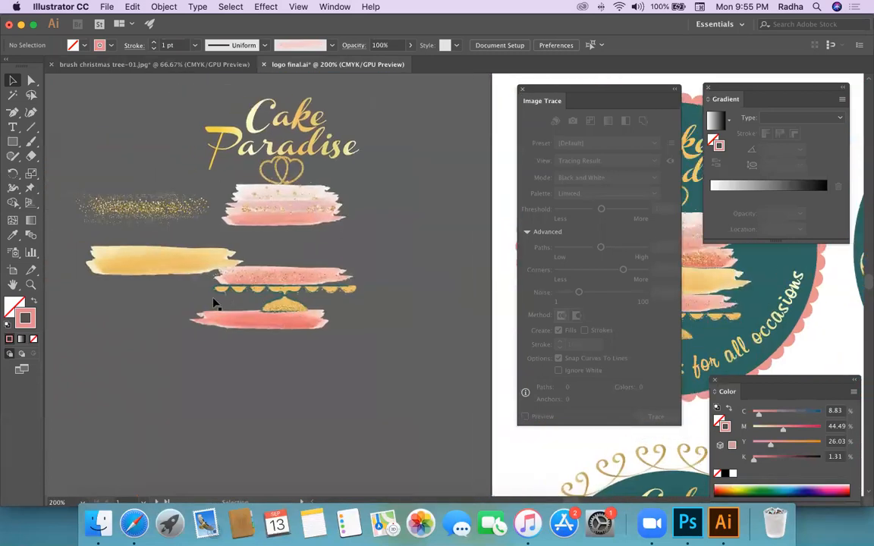
key("super+plus")
scroll(214, 302, "left", 3)
scroll(213, 303, "left", 4)
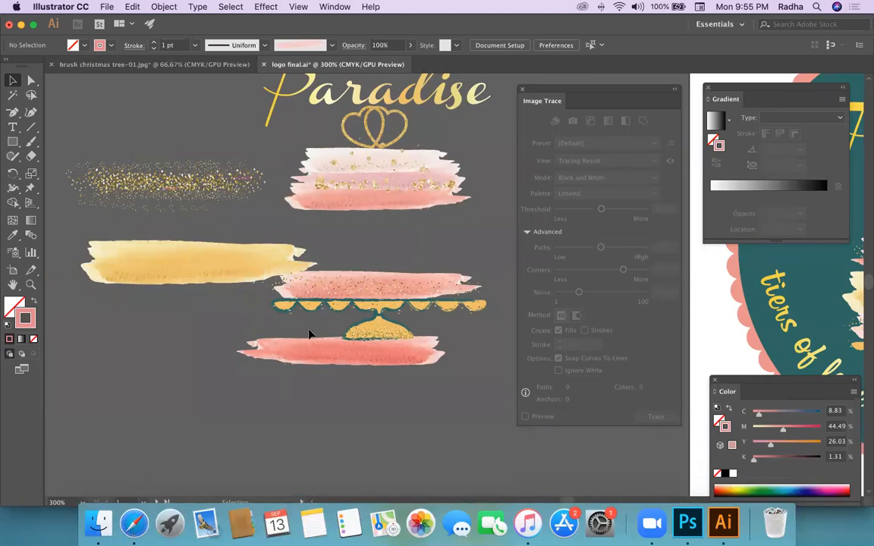
key("super+plus")
scroll(309, 334, "up", 5)
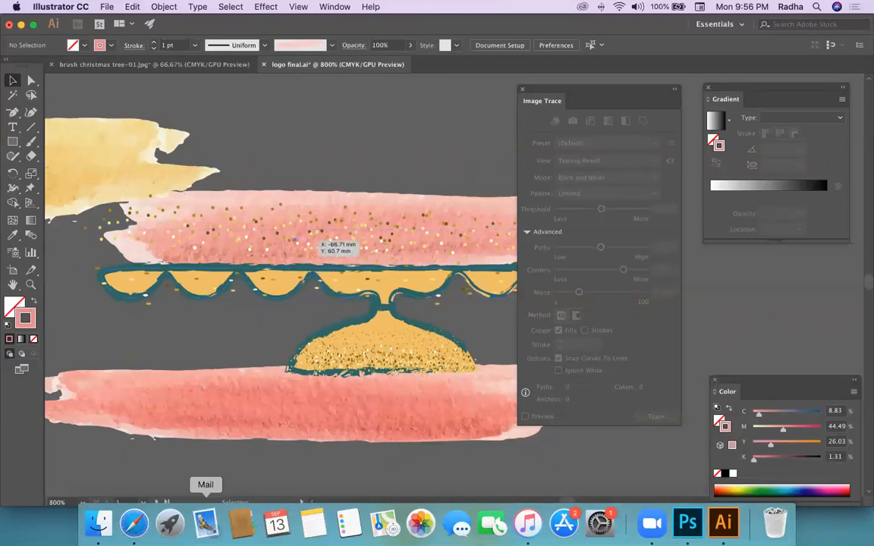
Step: Switch to Safari, search Google Images for "gilter vectors free" and look through the glitter results
left_click(139, 528)
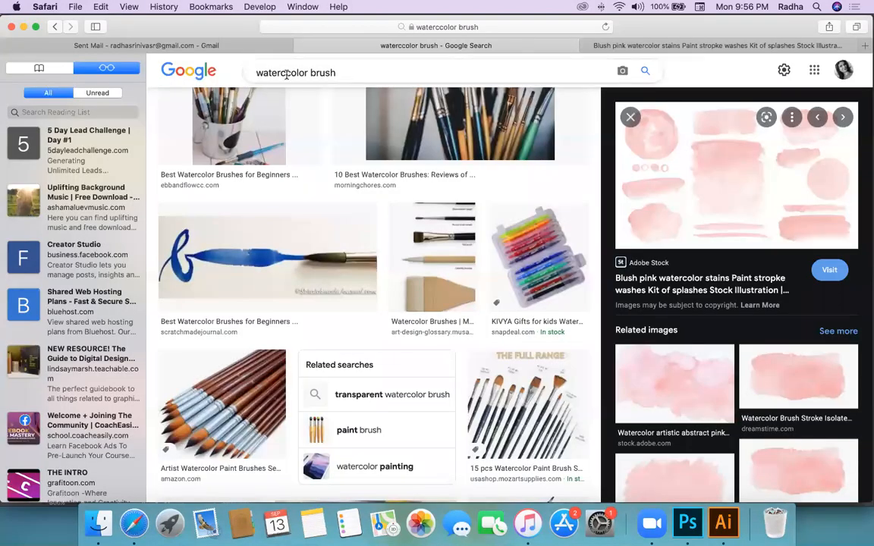
left_click_drag(346, 73, 213, 74)
type("gilter ve")
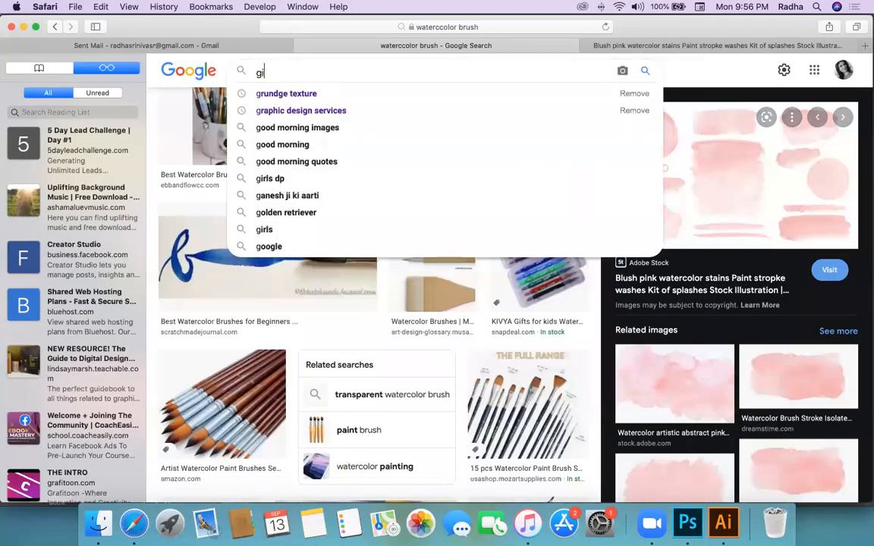
type("ct")
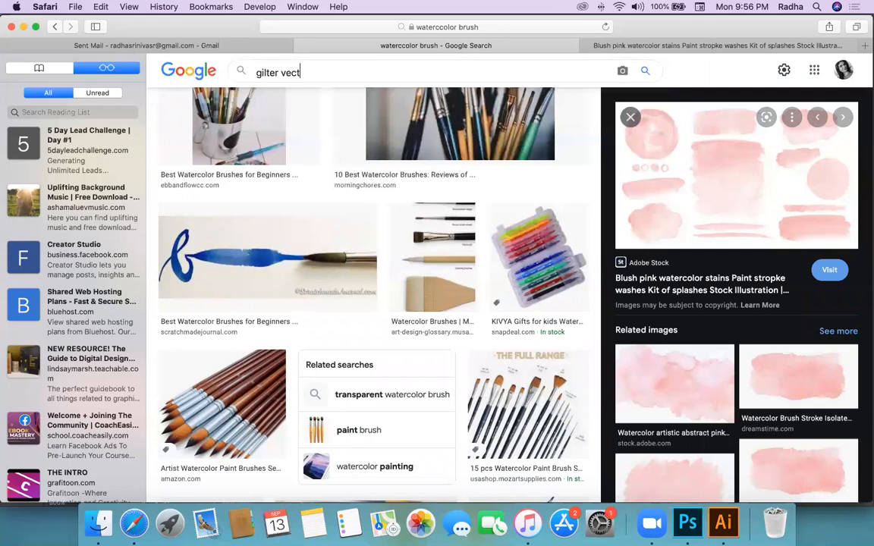
type("ors free")
key("Return")
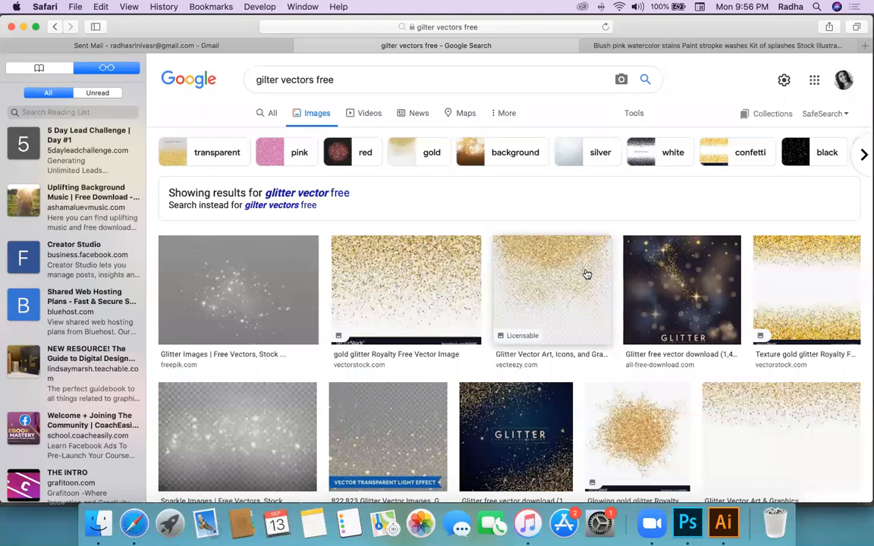
scroll(587, 274, "down", 2)
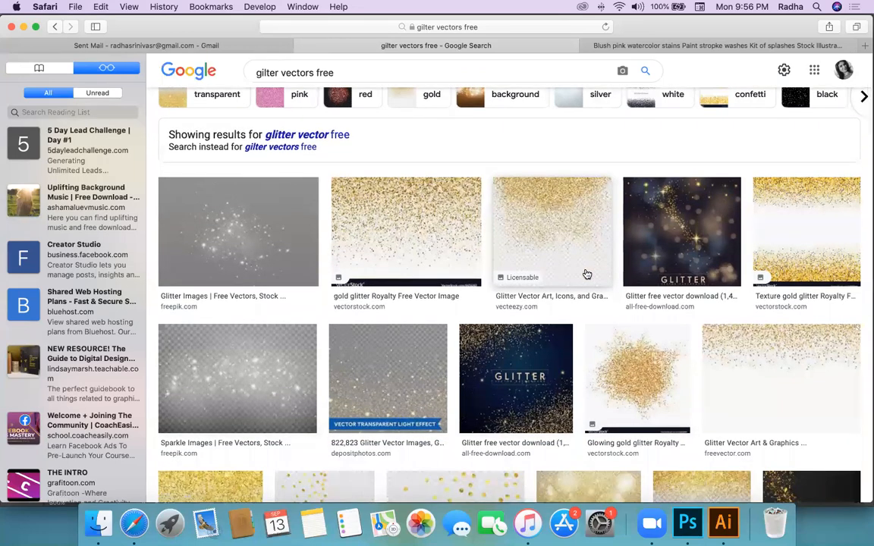
scroll(585, 273, "down", 5)
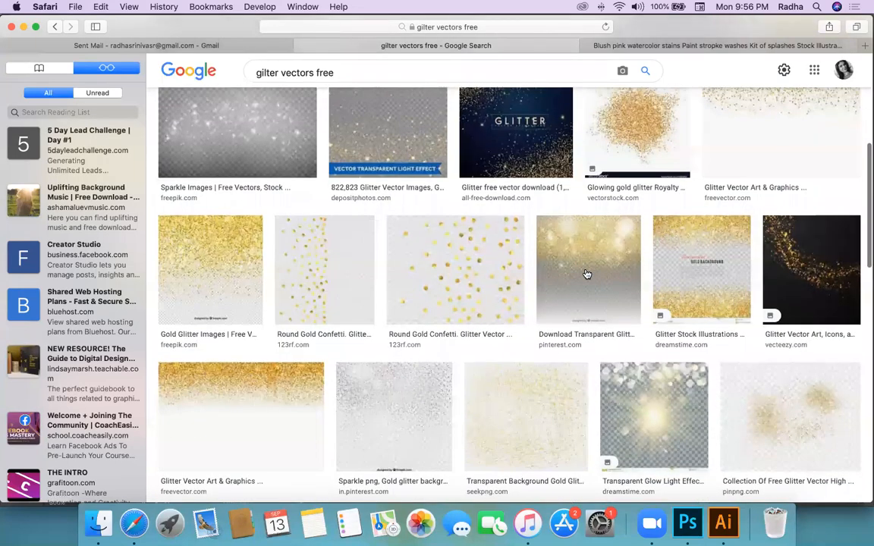
scroll(541, 334, "down", 4)
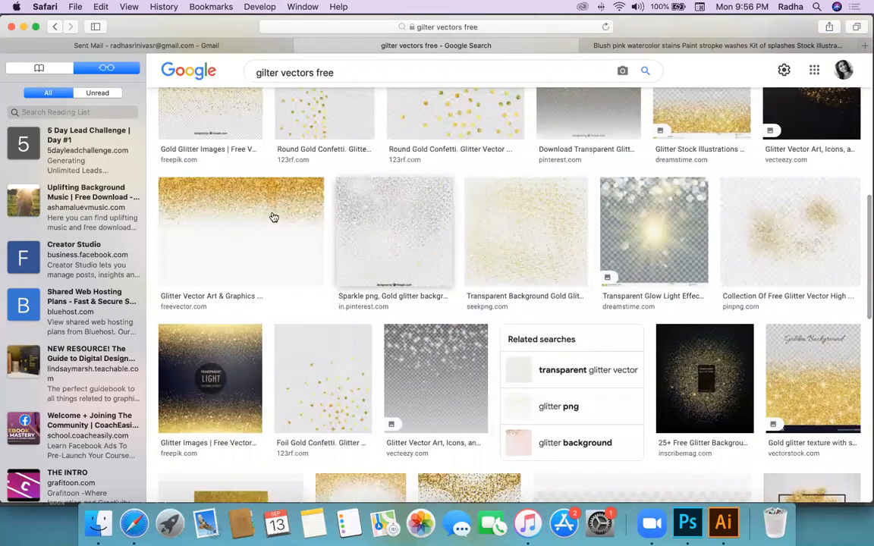
scroll(336, 266, "down", 2)
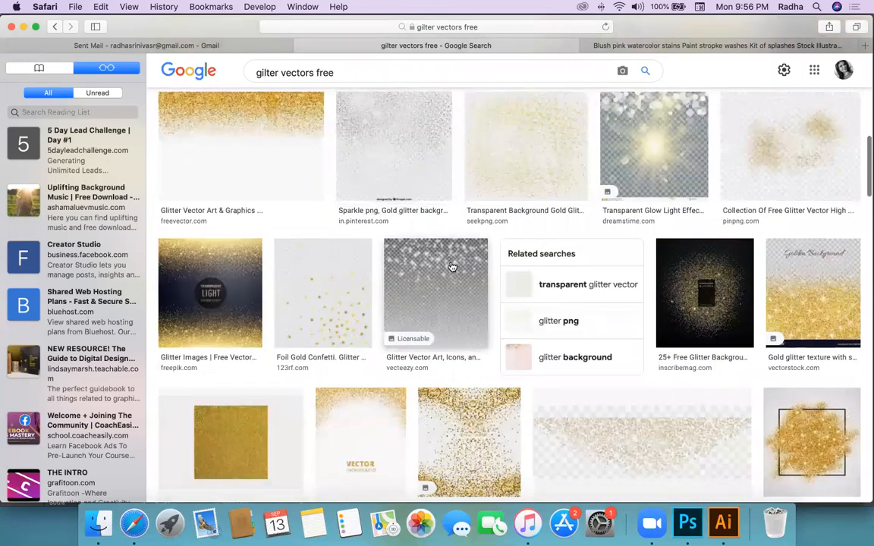
scroll(453, 267, "up", 10)
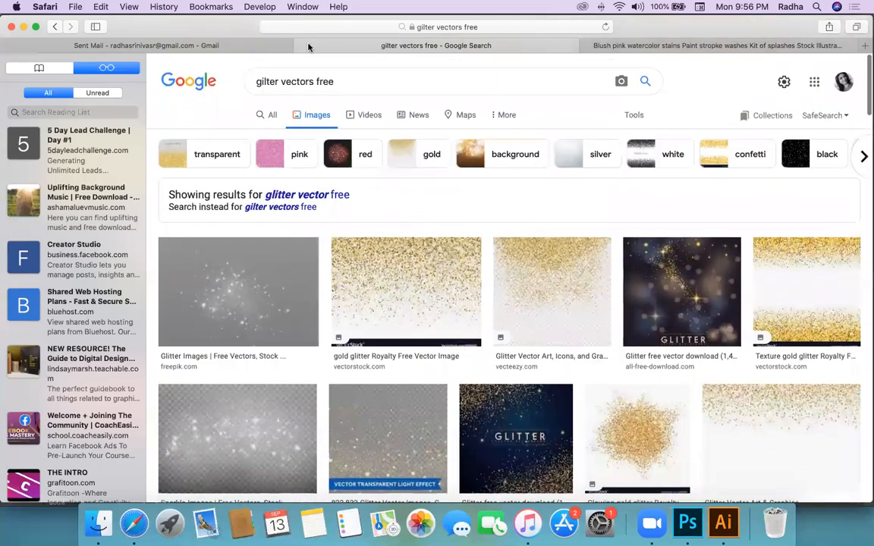
Step: Search Google Images for "watrcolor vectors"
left_click_drag(342, 80, 226, 81)
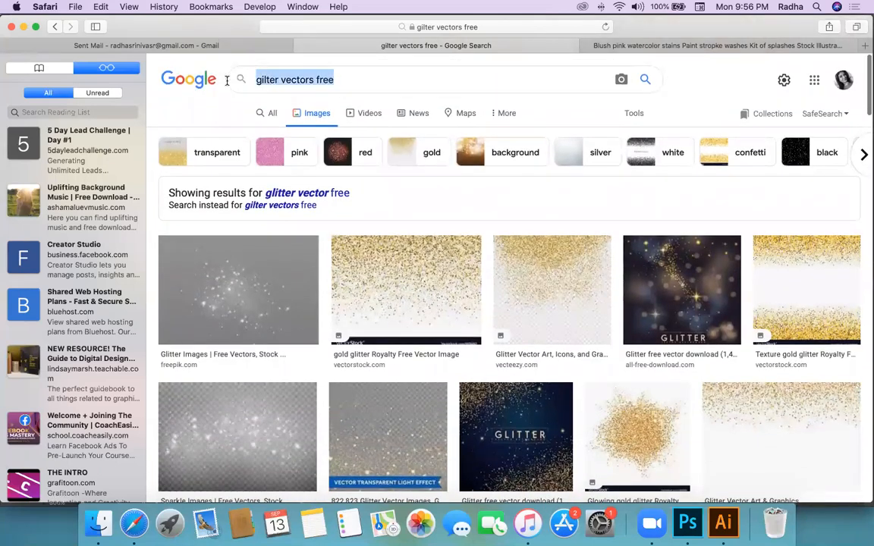
type("watrcol")
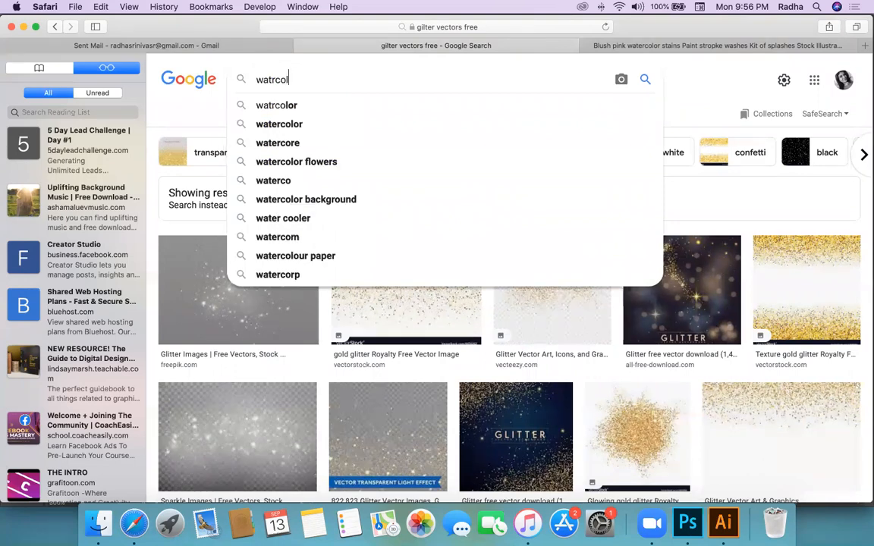
type("or vector")
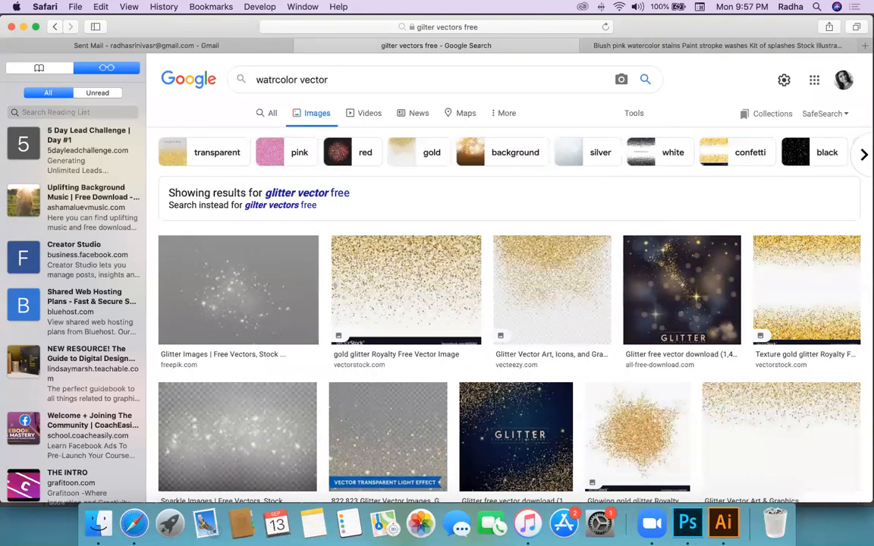
type("s")
key("Return")
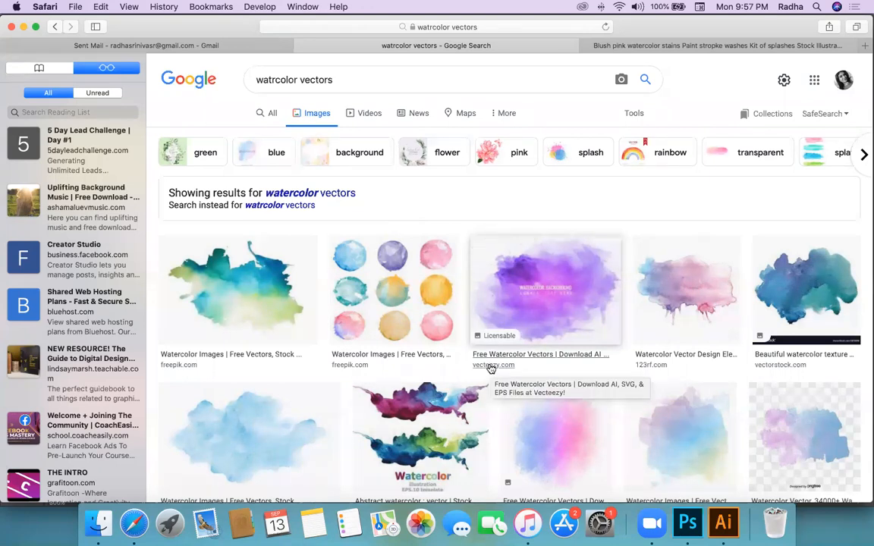
Step: Look through the watercolor vector results for usable splashes and strokes, and return to the cake artwork in Illustrator
scroll(491, 368, "down", 1)
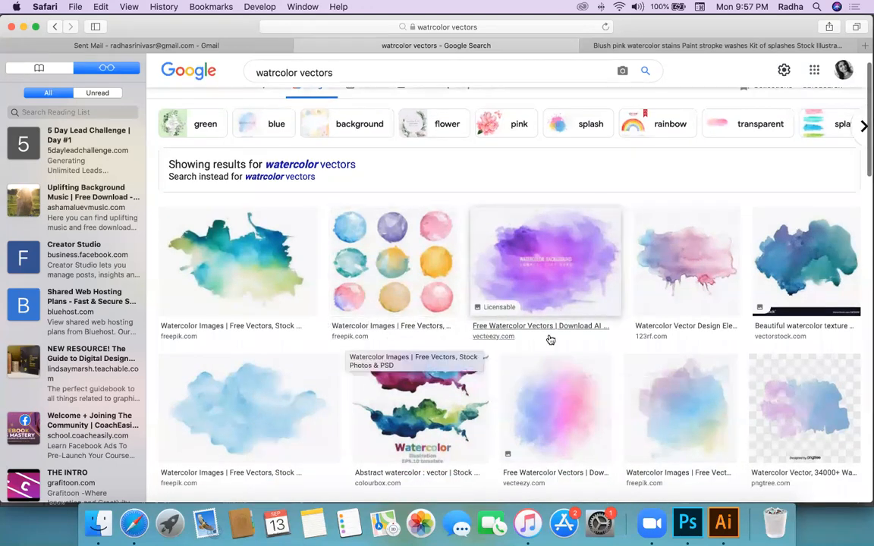
scroll(491, 342, "down", 5)
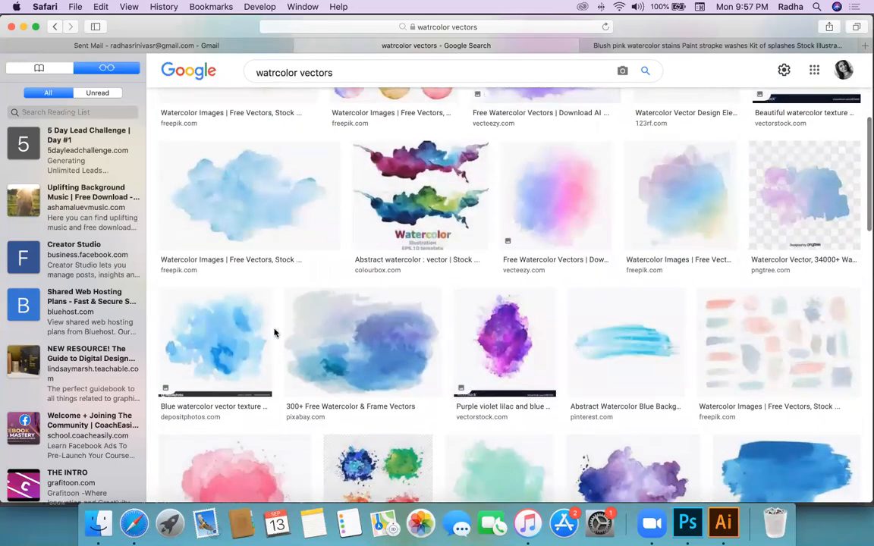
scroll(274, 333, "down", 3)
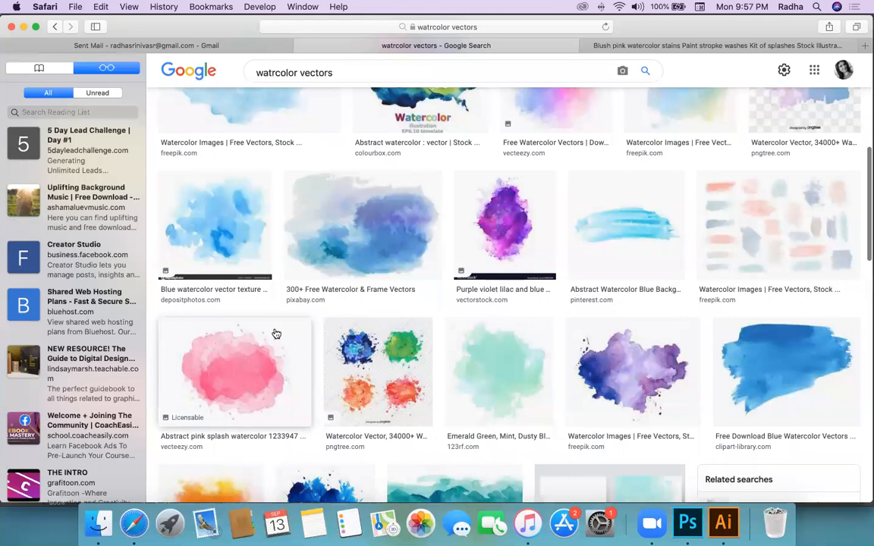
scroll(277, 334, "down", 3)
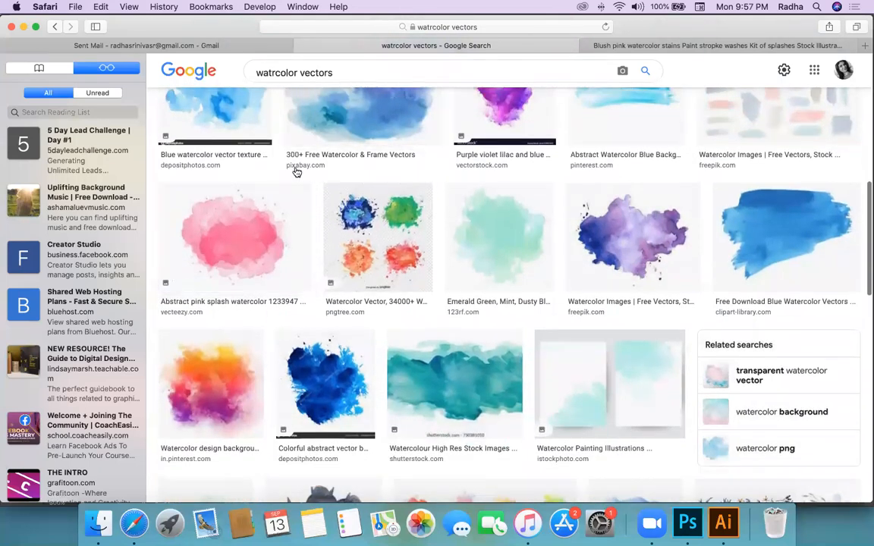
scroll(422, 300, "down", 2)
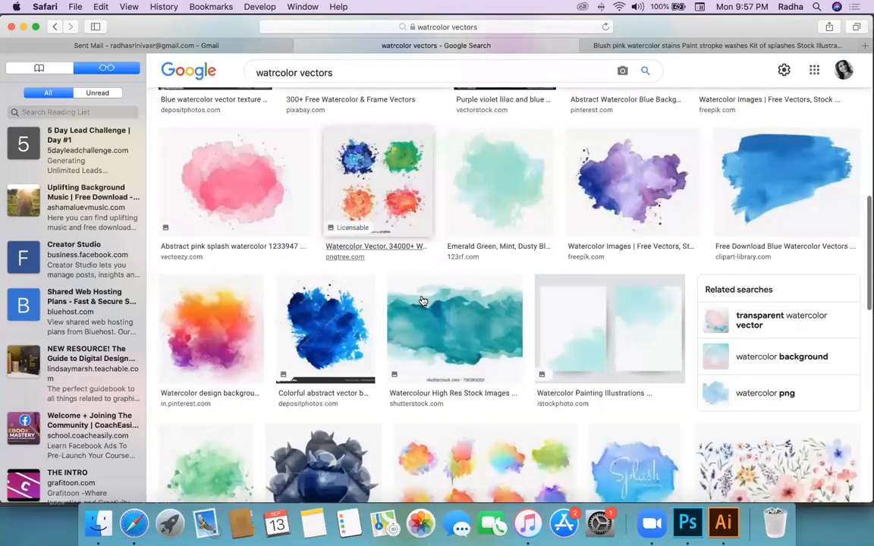
scroll(423, 302, "down", 2)
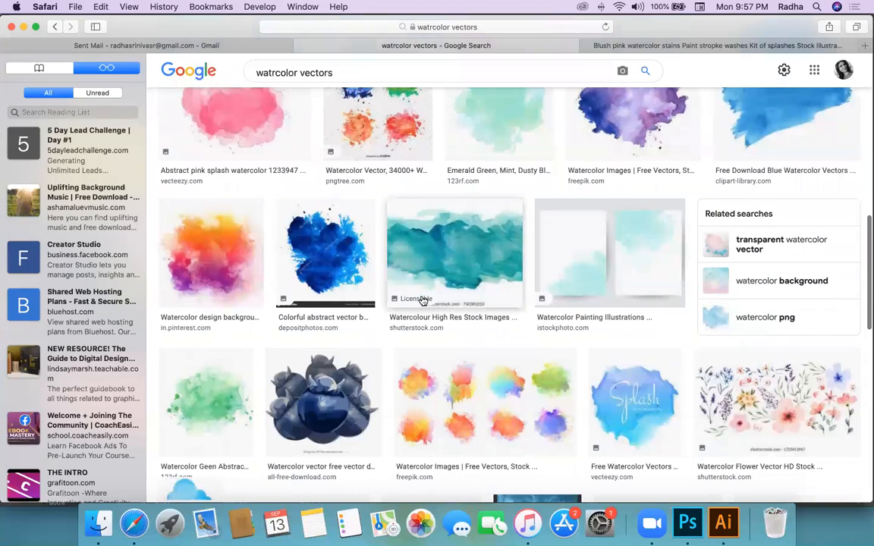
scroll(423, 301, "down", 3)
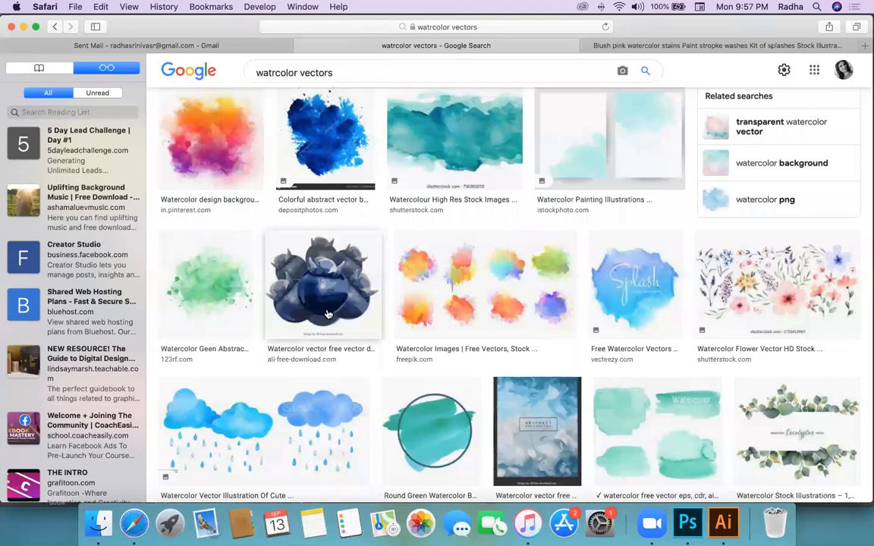
scroll(469, 287, "down", 5)
scroll(469, 287, "down", 1)
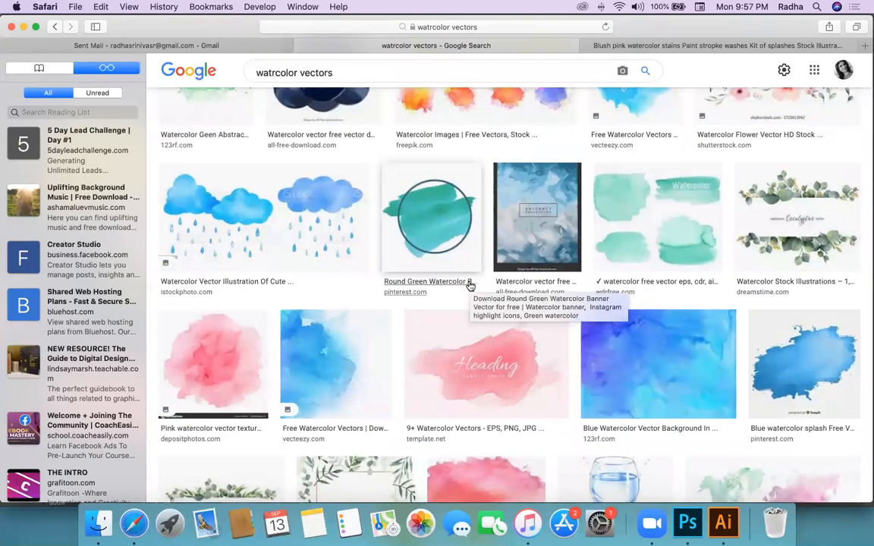
scroll(469, 286, "down", 3)
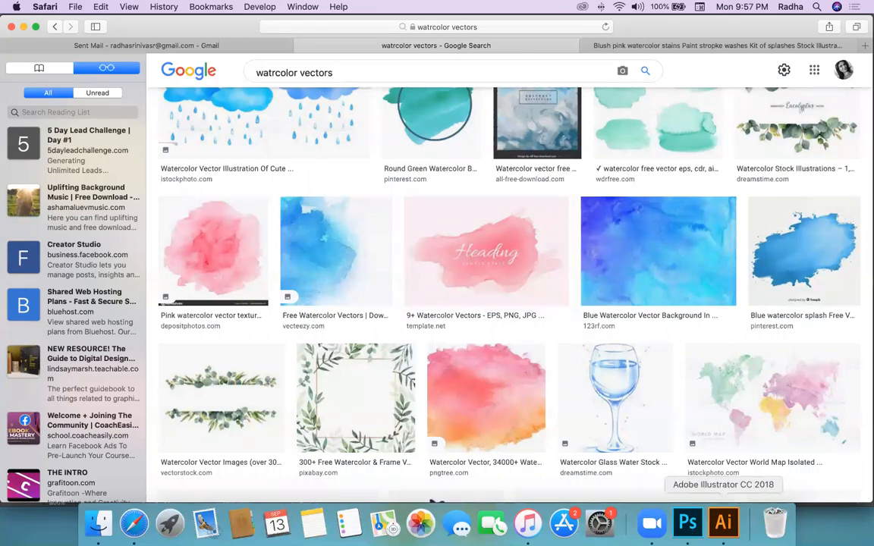
left_click(723, 522)
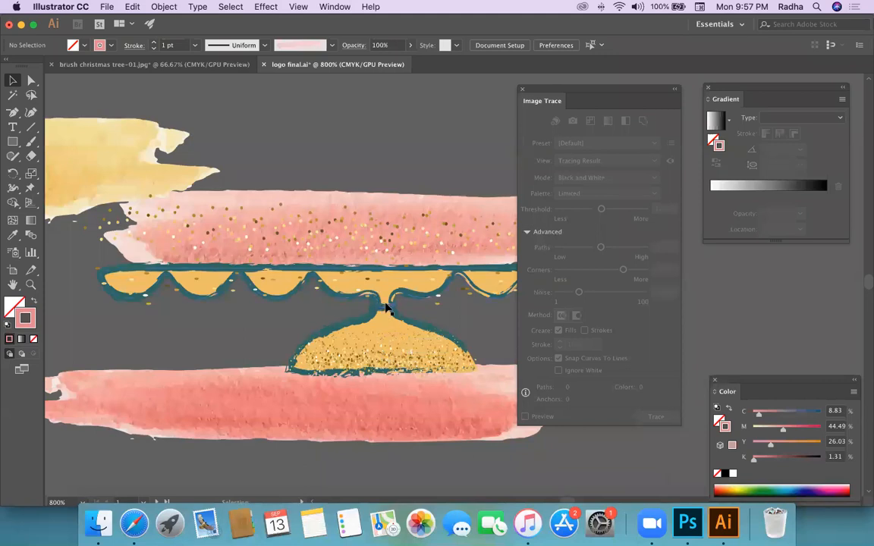
Step: Select the cake stand below the cake tiers and check which brush is applied to its outline
scroll(387, 307, "down", 3)
scroll(386, 306, "right", 4)
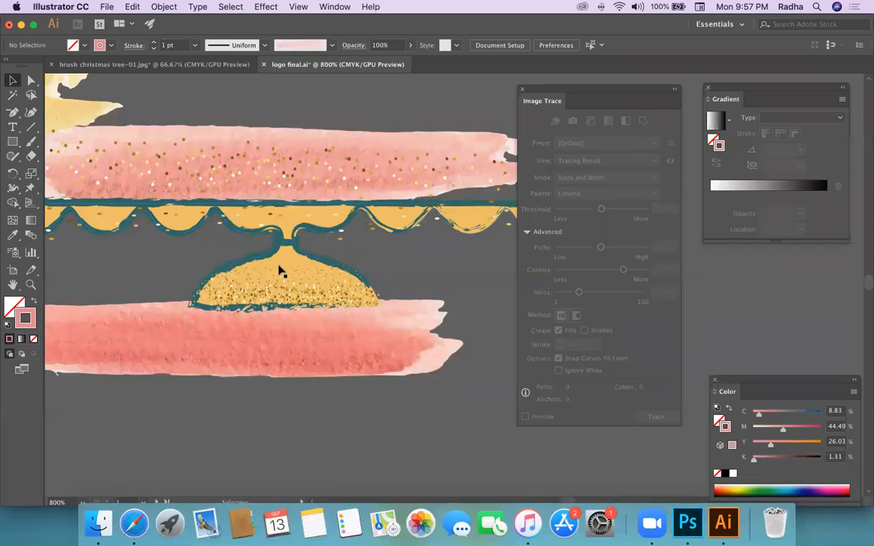
key("super+minus")
key("super+minus")
scroll(322, 248, "right", 3)
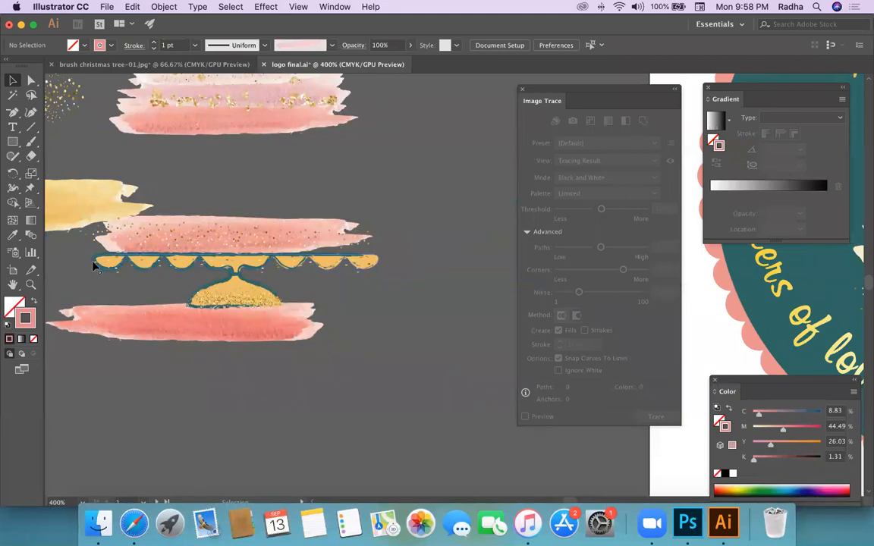
left_click(252, 287)
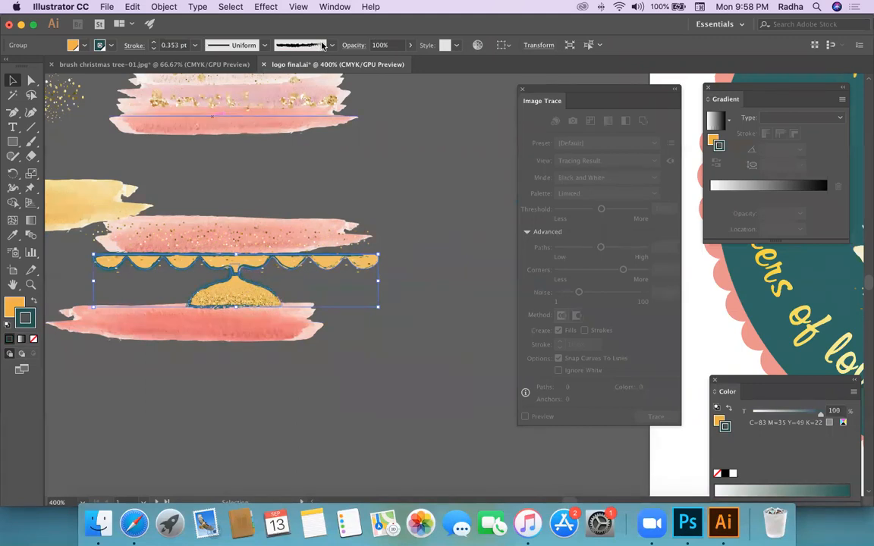
left_click(321, 47)
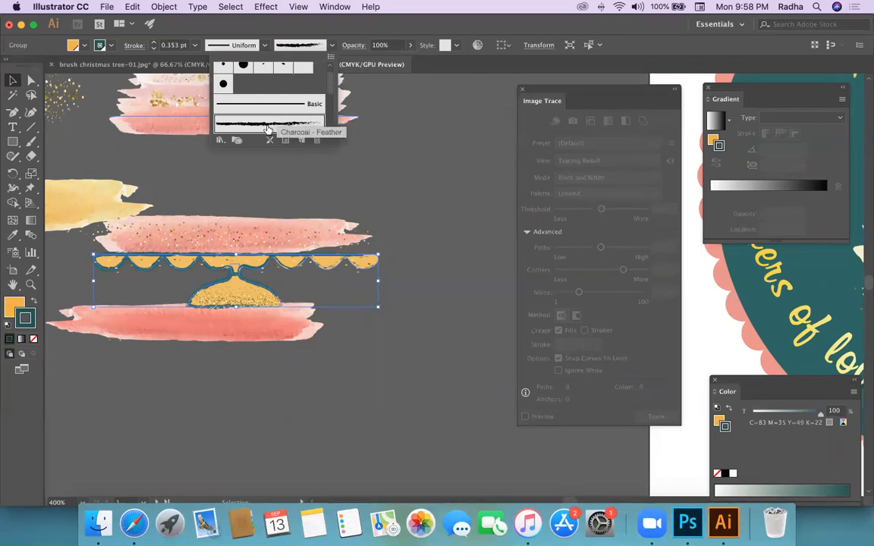
Step: Show the document's full brush list while the cake stand is selected
left_click(337, 8)
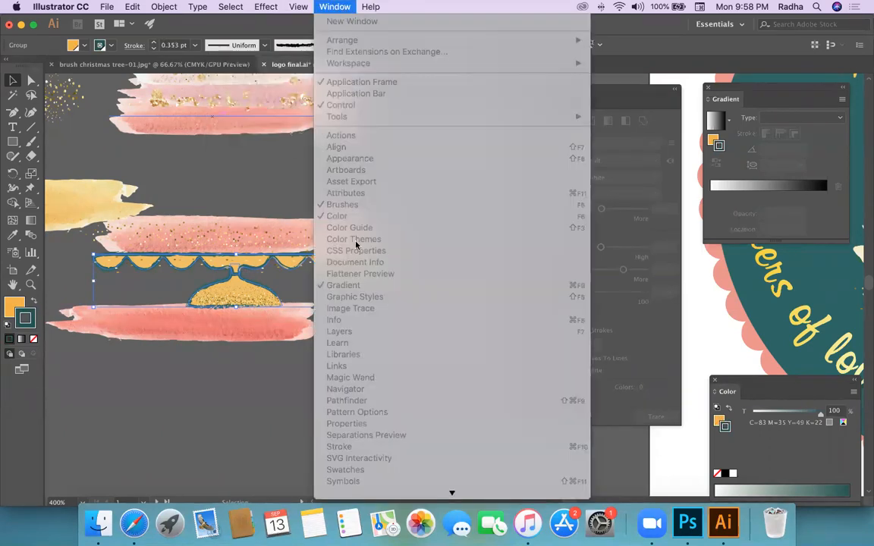
left_click(267, 205)
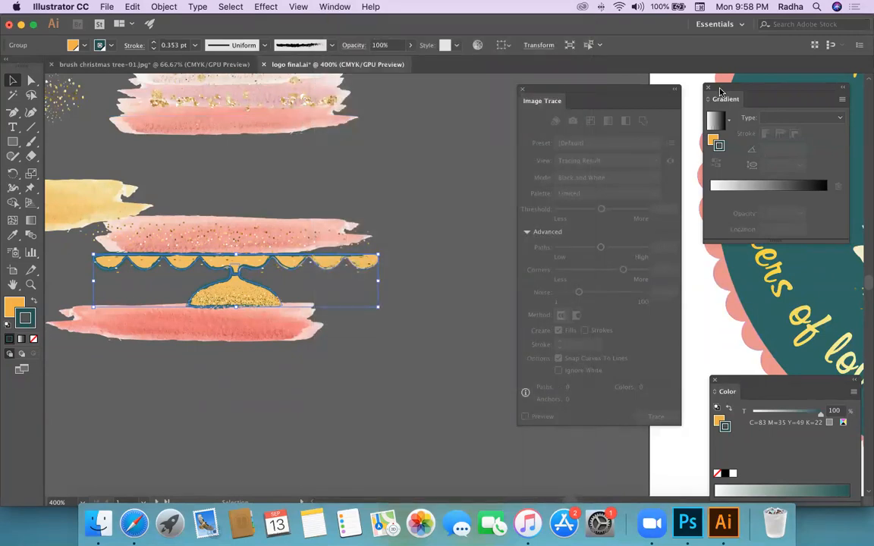
left_click(332, 46)
left_click(334, 7)
left_click(341, 204)
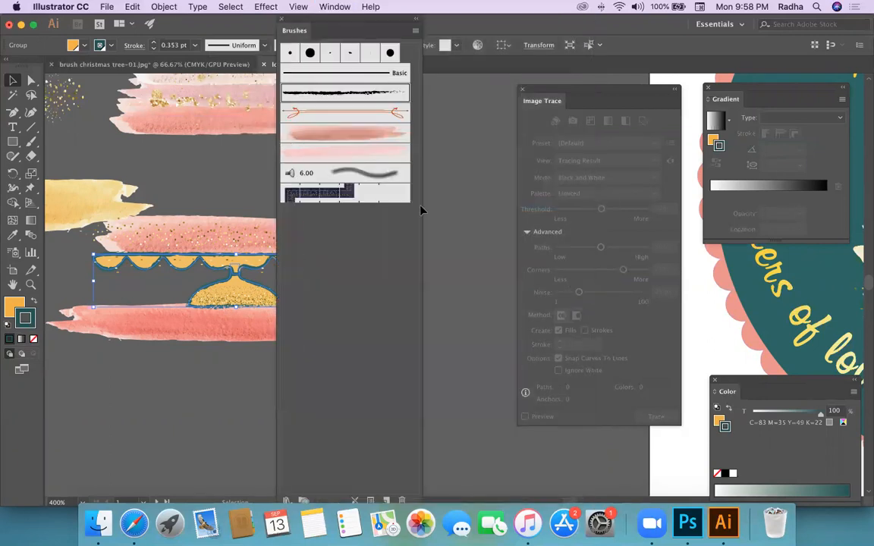
Step: Open the Artistic_ChalkCharcoalPencil brush library, look over its strokes, and close the library and the brush list
left_click(415, 30)
mouse_move(477, 238)
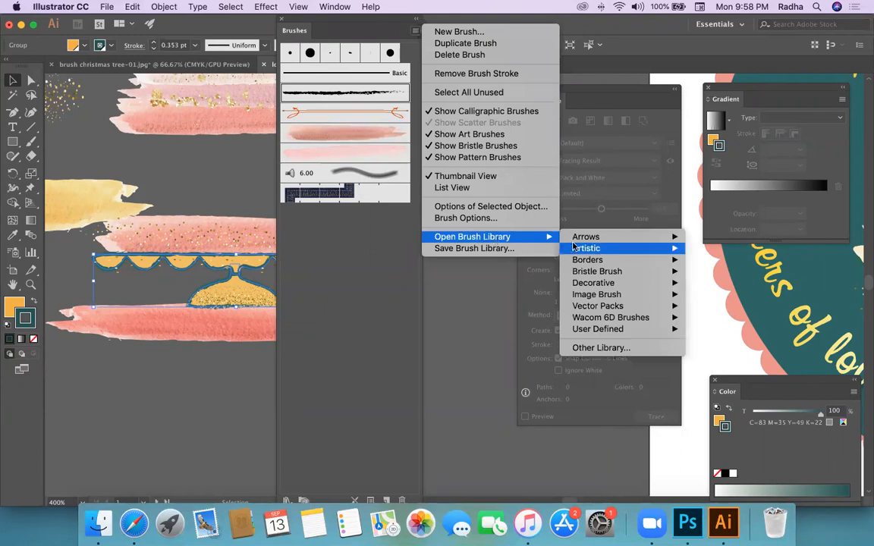
mouse_move(587, 252)
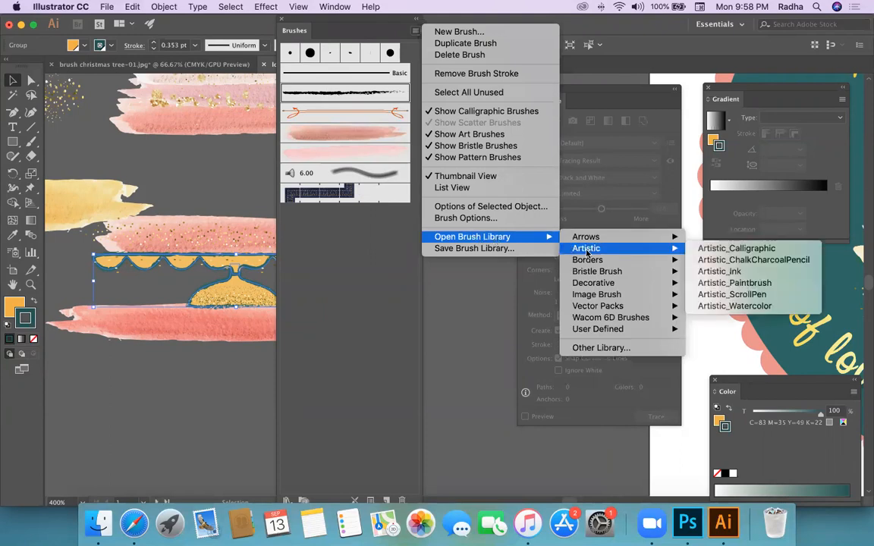
left_click(751, 260)
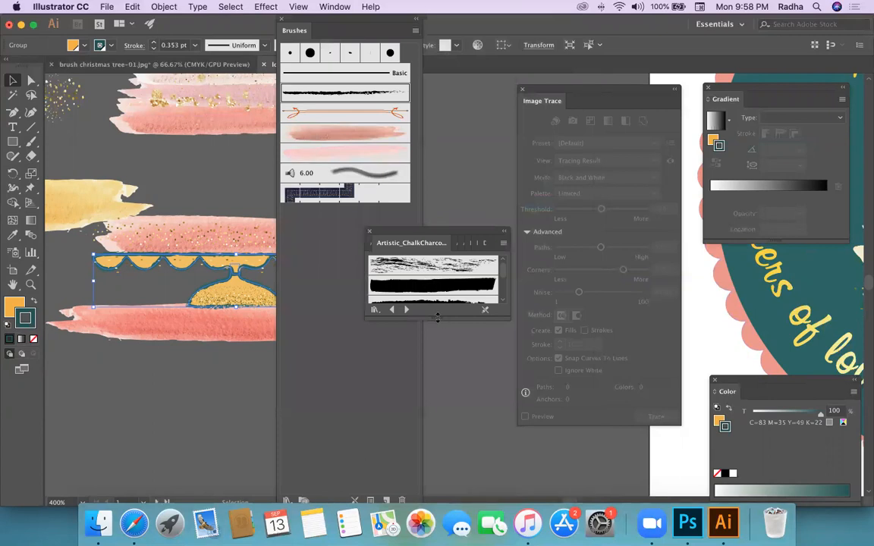
left_click_drag(435, 319, 435, 500)
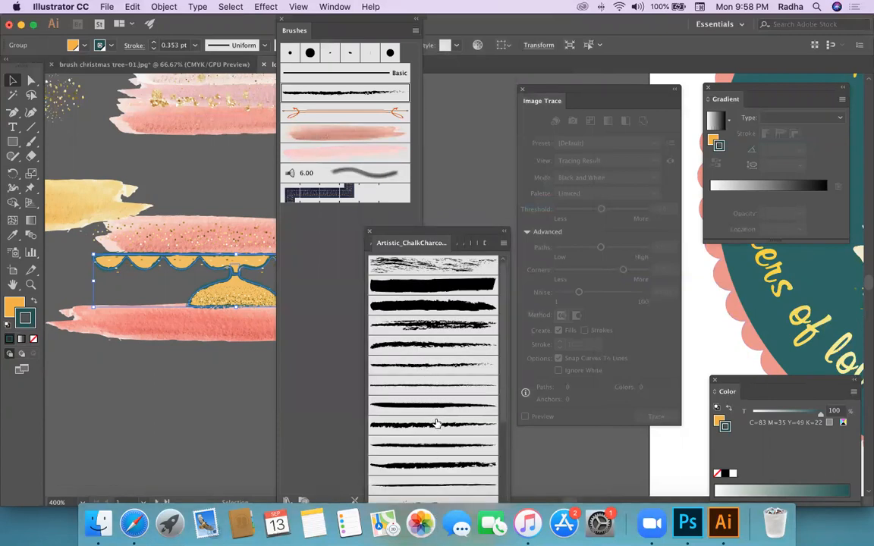
left_click(370, 231)
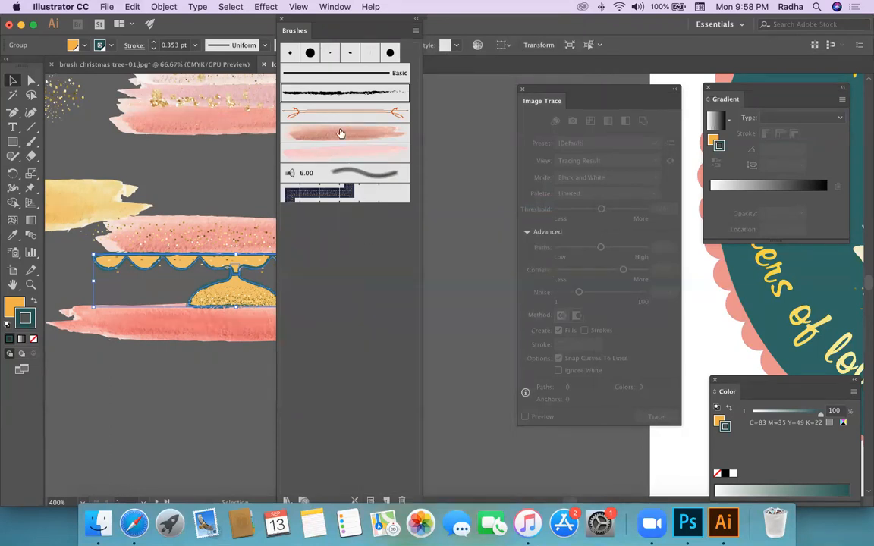
left_click(282, 20)
Step: Move the gold glitter off the cake stand's base into the empty area beside it
left_click(343, 217)
left_click_drag(231, 302, 425, 295)
left_click(425, 294)
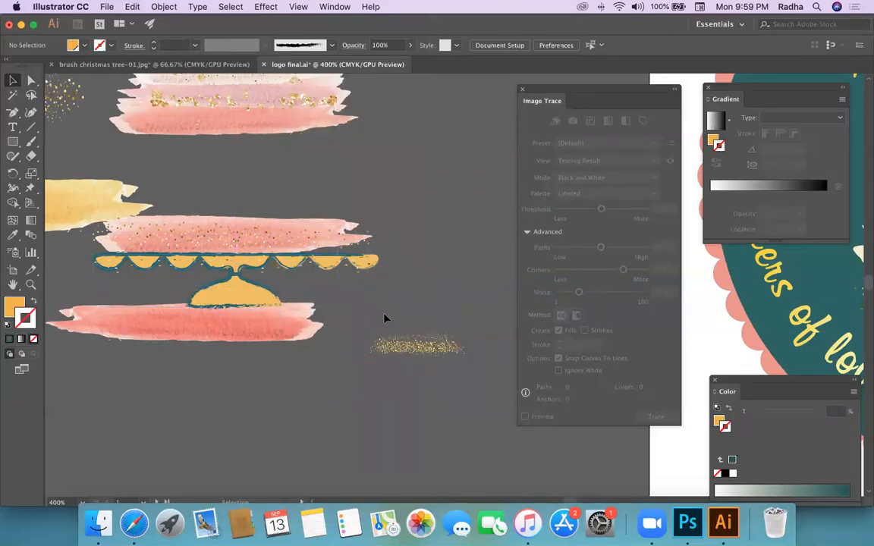
Step: Pull the scattered gold dots and the gold glitter strip off the upper cake tiers into the gap below them
scroll(372, 265, "up", 5)
scroll(372, 266, "left", 5)
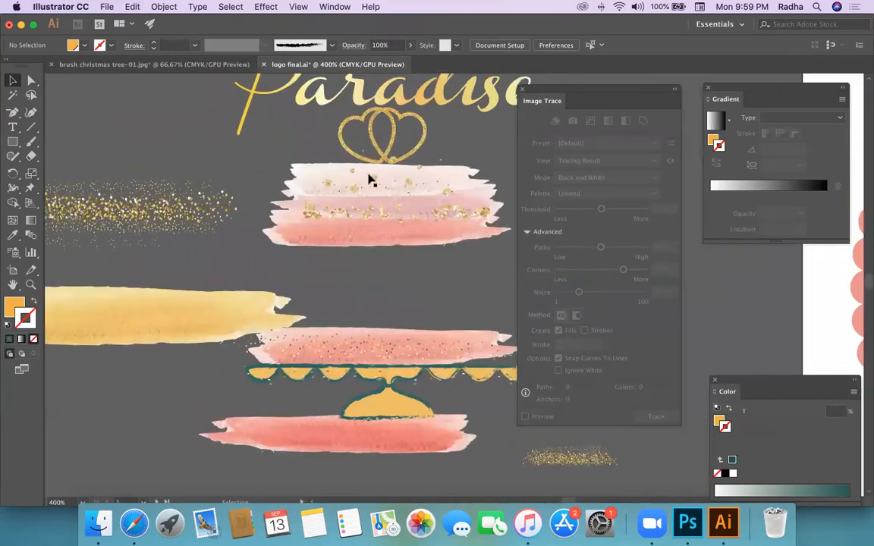
left_click_drag(407, 186, 370, 297)
left_click(464, 293)
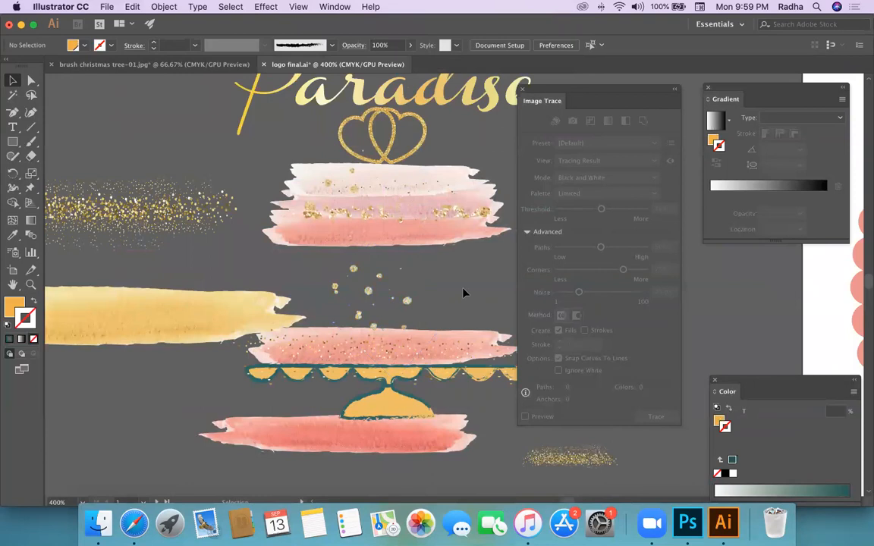
left_click_drag(338, 215, 256, 270)
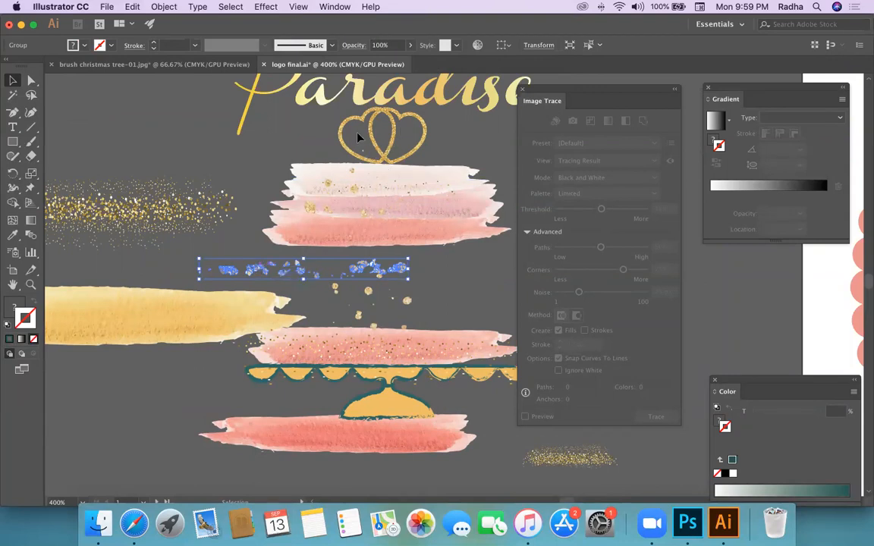
Step: Switch to Safari, search Google Images for "double heart vectors" and look through the heart results
left_click(133, 522)
scroll(372, 297, "up", 10)
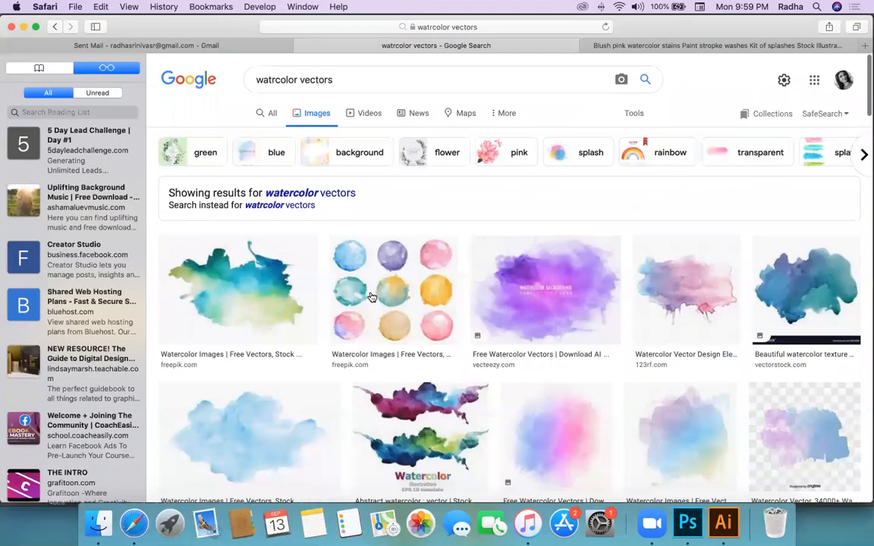
left_click_drag(296, 79, 230, 79)
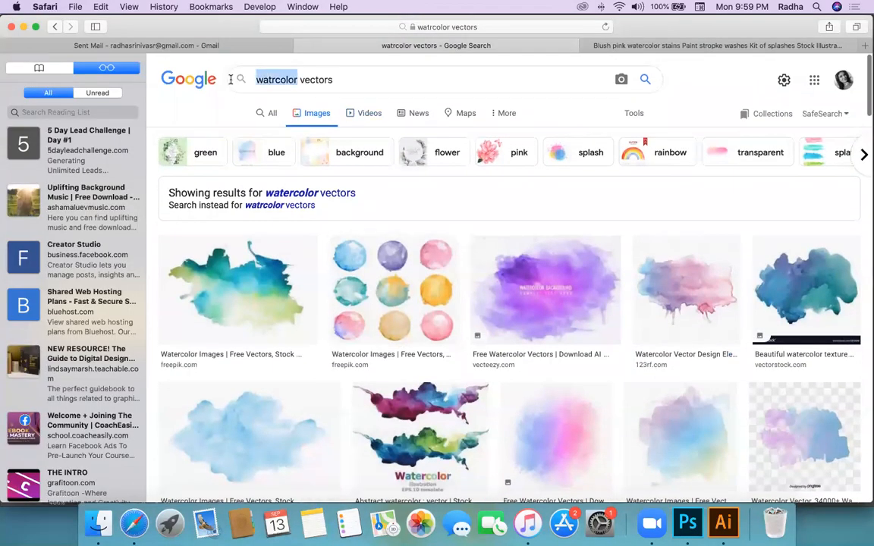
type("double")
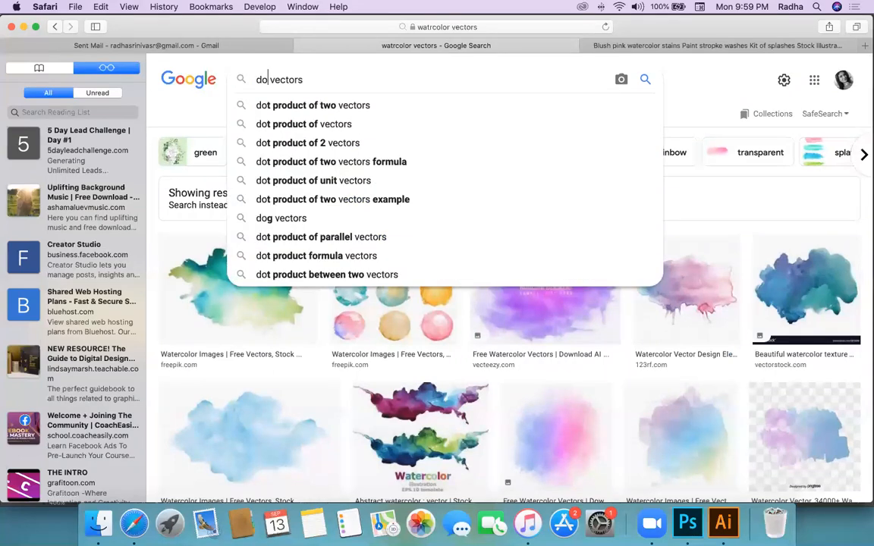
type(" vector")
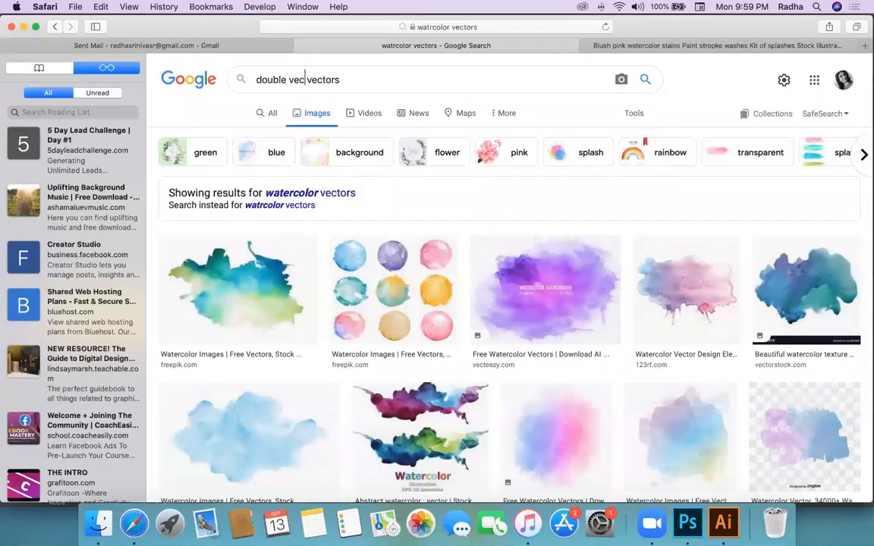
key("BackSpace")
key("BackSpace")
key("BackSpace")
key("BackSpace")
key("BackSpace")
key("BackSpace")
type("heart")
key("Return")
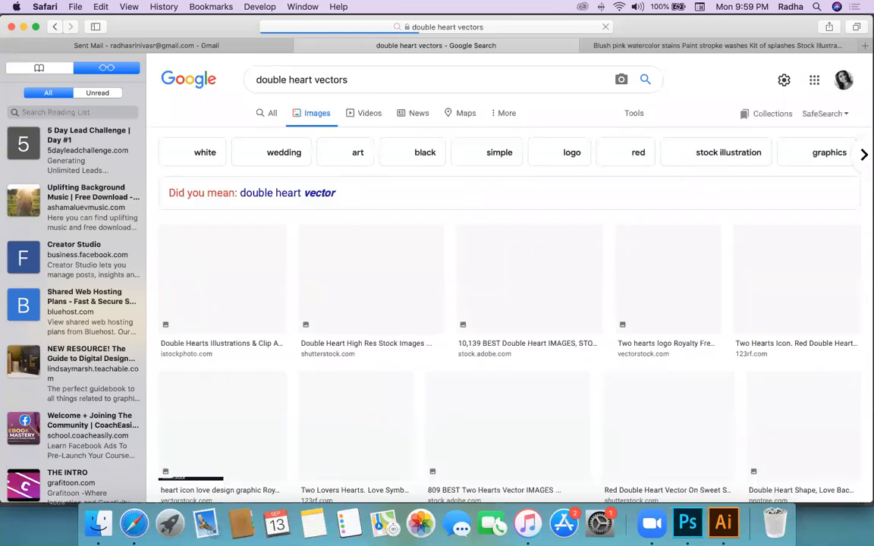
scroll(637, 403, "down", 15)
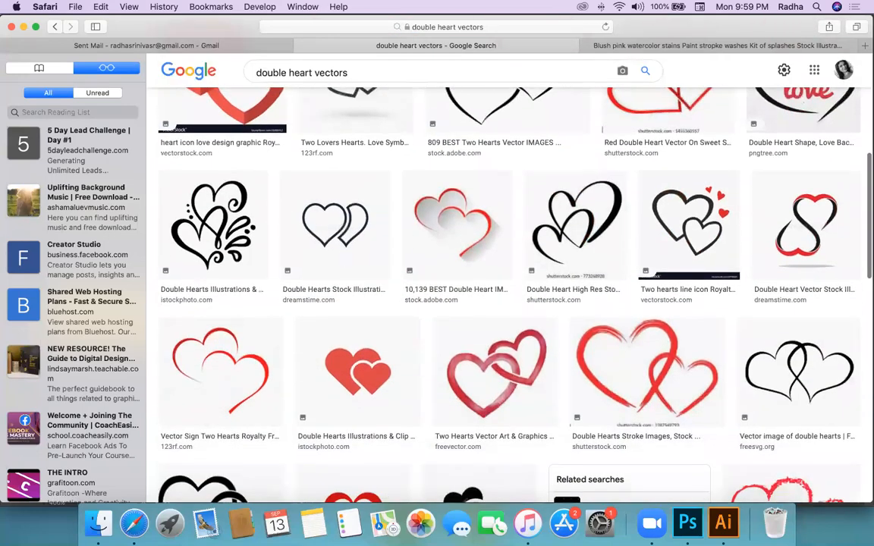
Step: Return to Illustrator and isolate the nested groups of the double-heart topper to inspect its individual glitter pieces
left_click(721, 519)
left_click(392, 145)
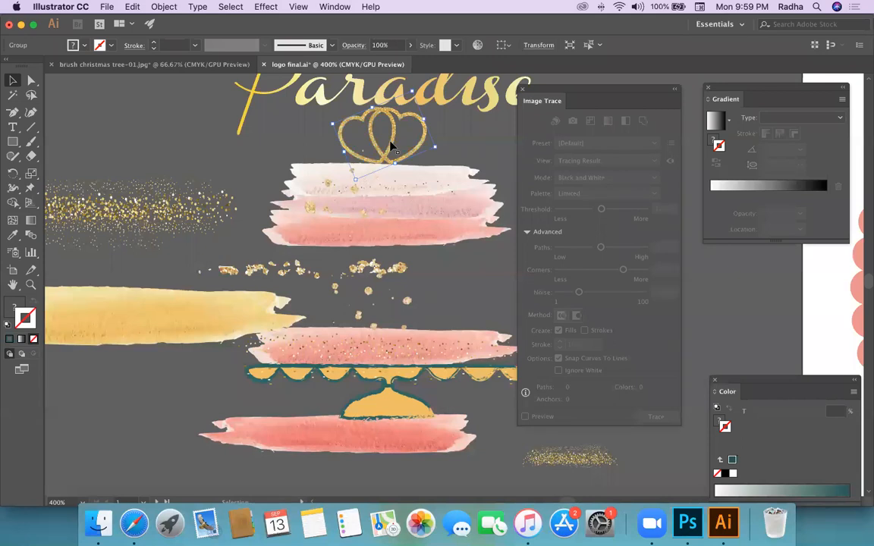
double_click(391, 146)
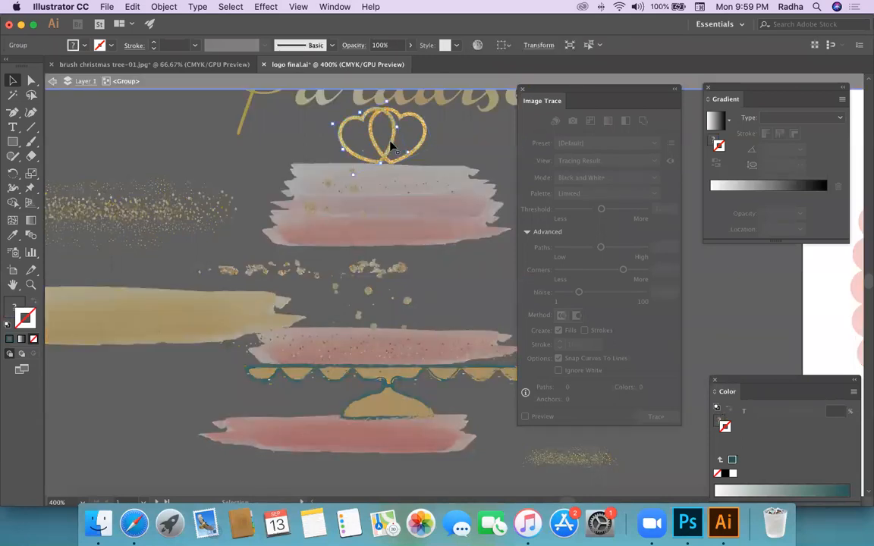
double_click(340, 135)
double_click(339, 133)
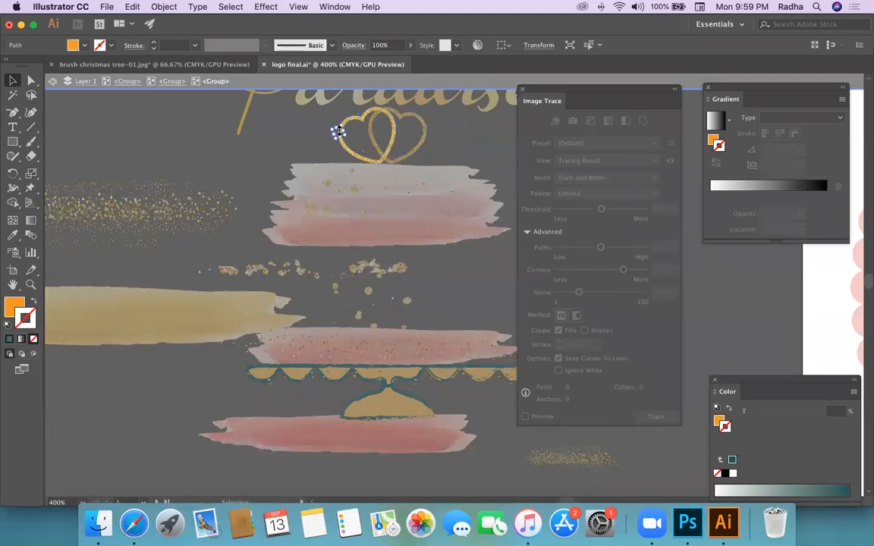
key("i")
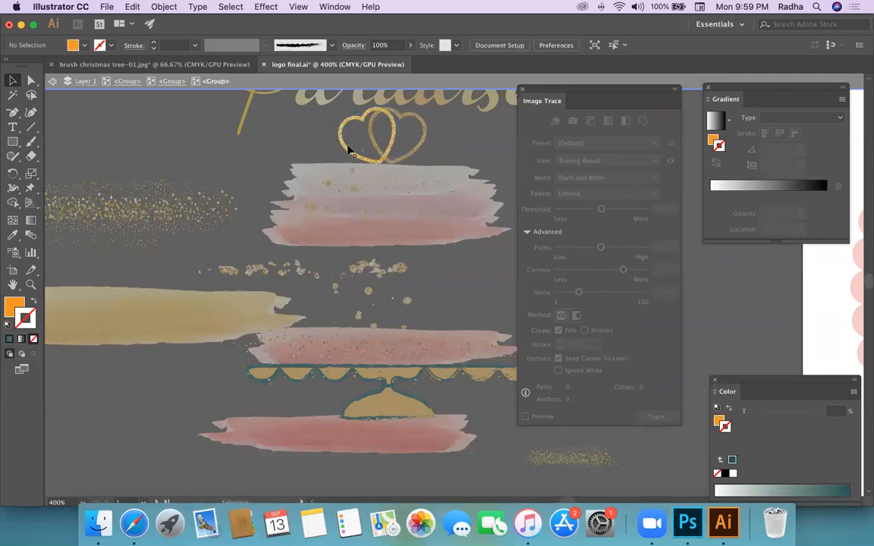
left_click(346, 146)
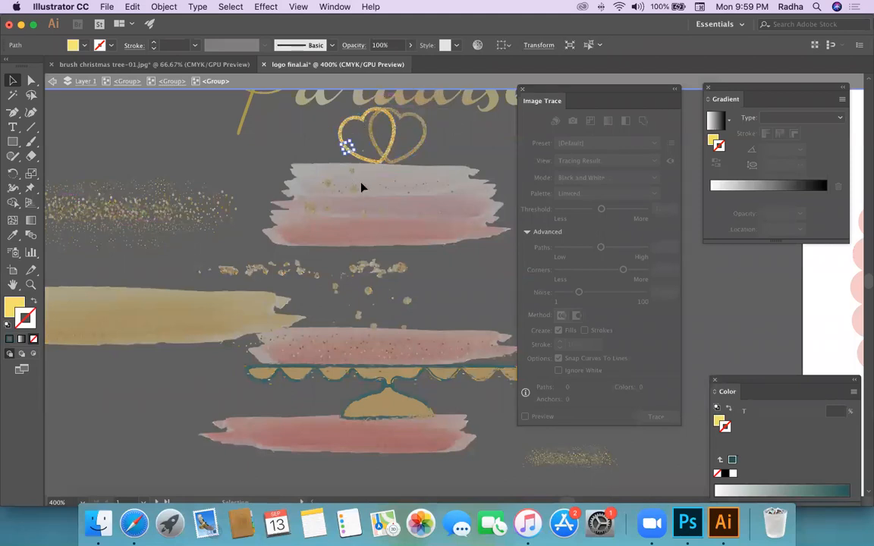
Step: Step back out through the heart's nested groups, select one whole heart to check it, and exit isolation mode
left_click(295, 144)
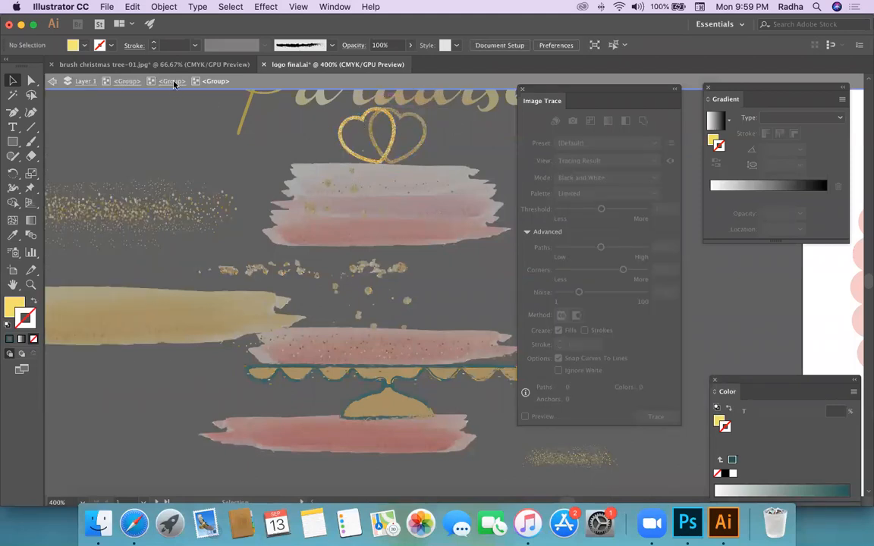
left_click(172, 81)
left_click(126, 83)
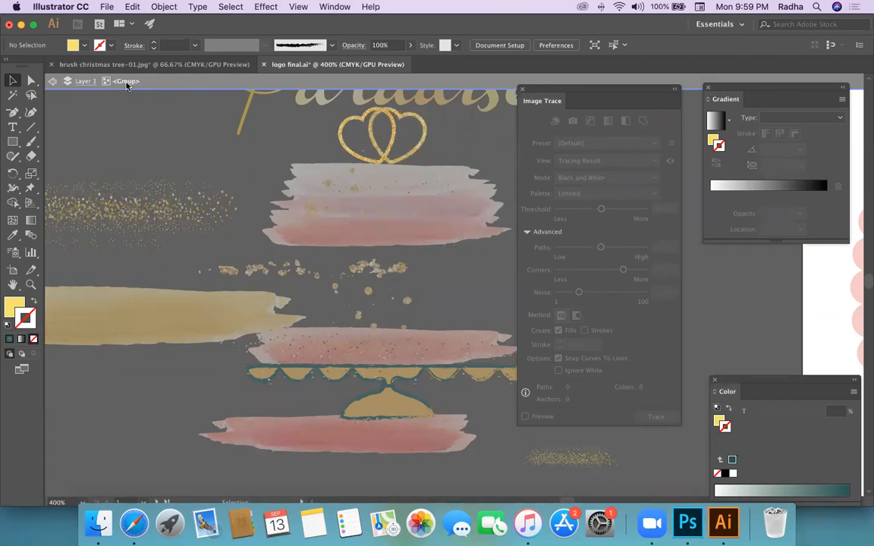
left_click(377, 126)
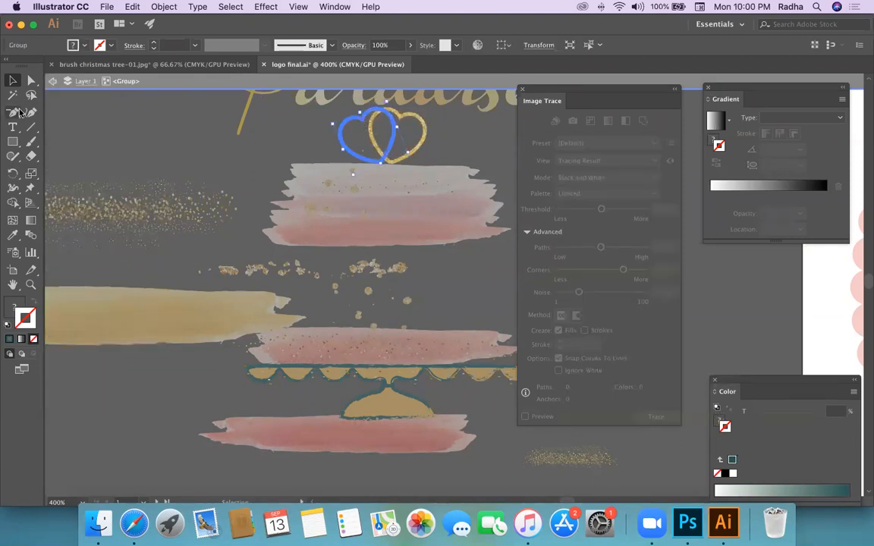
left_click(57, 81)
left_click(57, 81)
left_click(55, 82)
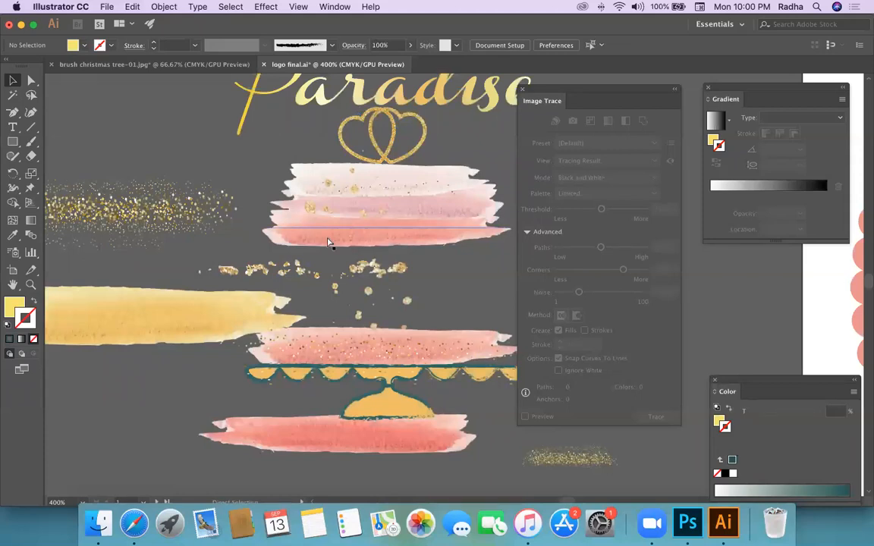
Step: Examine the finished round Cake Paradise logo variations on the artboard, with their teal and pink backgrounds and gold borders
key("super+minus")
key("super+minus")
scroll(328, 242, "right", 10)
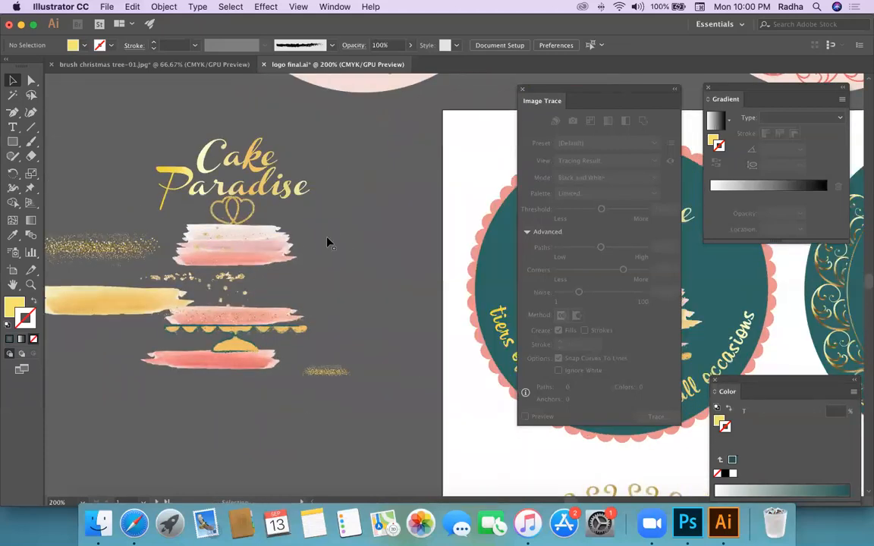
scroll(328, 241, "left", 5)
scroll(328, 241, "down", 3)
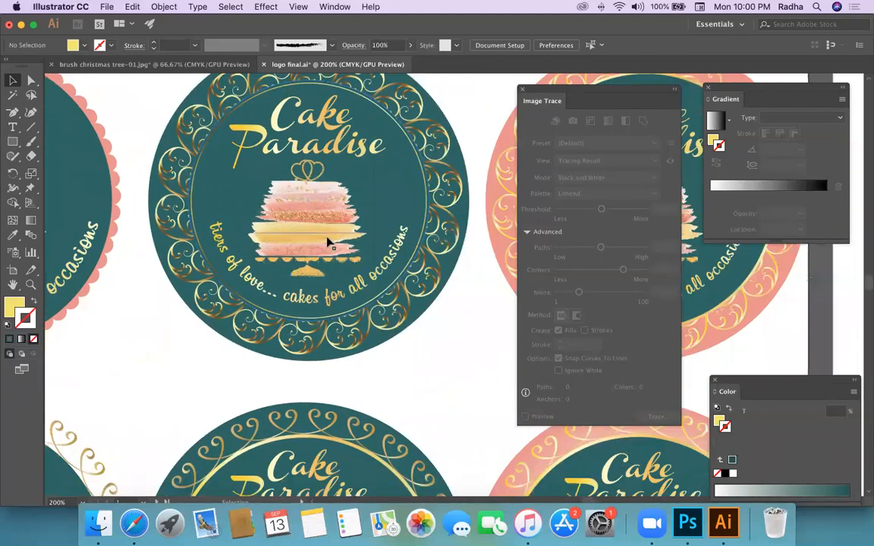
scroll(328, 242, "right", 10)
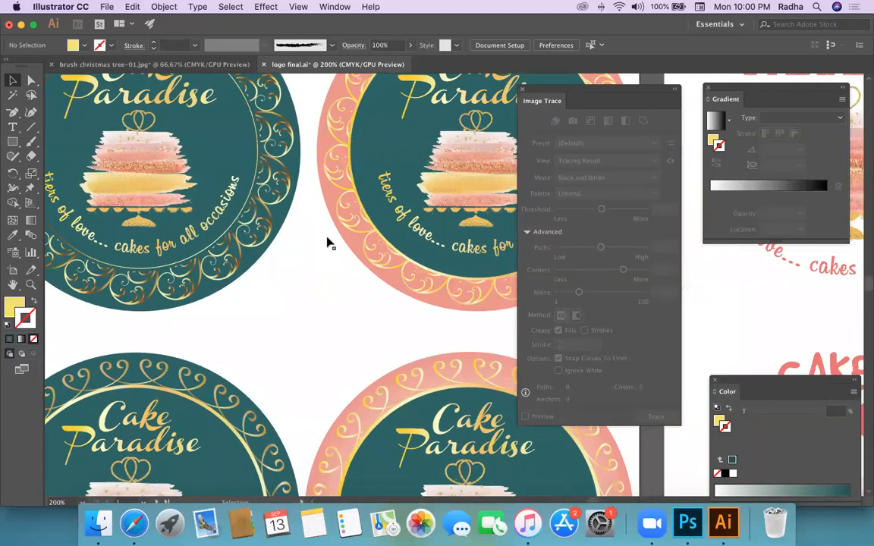
scroll(328, 241, "up", 2)
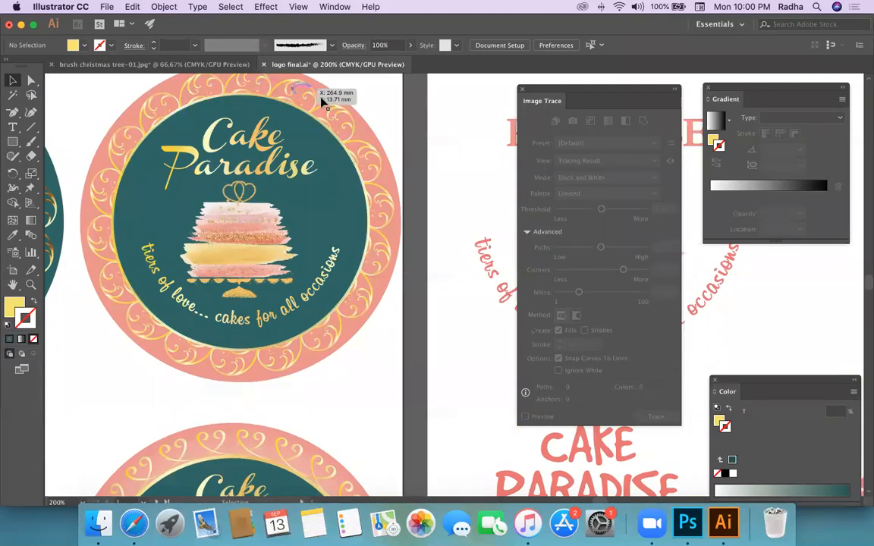
Step: Examine the gold swirl and heart-scroll borders around the round teal-and-pink Cake Paradise logo variations
scroll(343, 330, "down", 3)
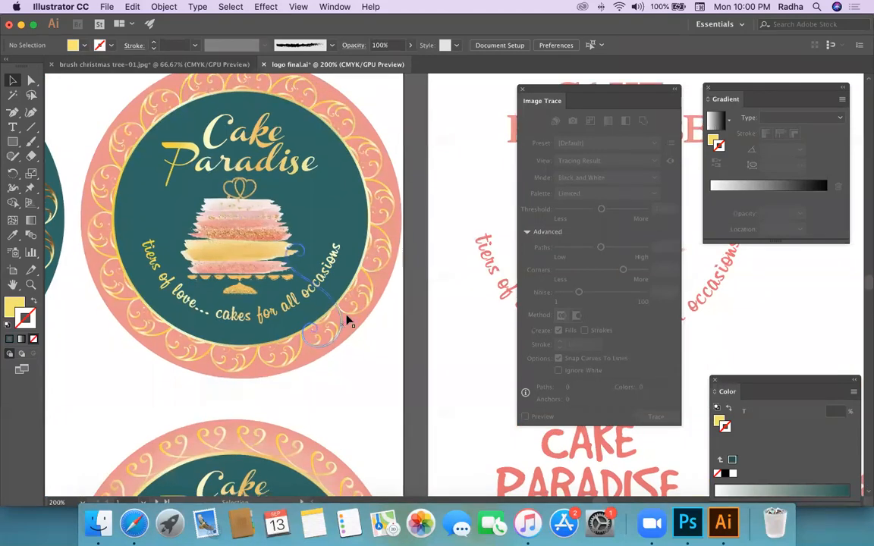
scroll(352, 308, "down", 3)
scroll(352, 308, "left", 1)
scroll(286, 331, "down", 3)
scroll(287, 331, "left", 1)
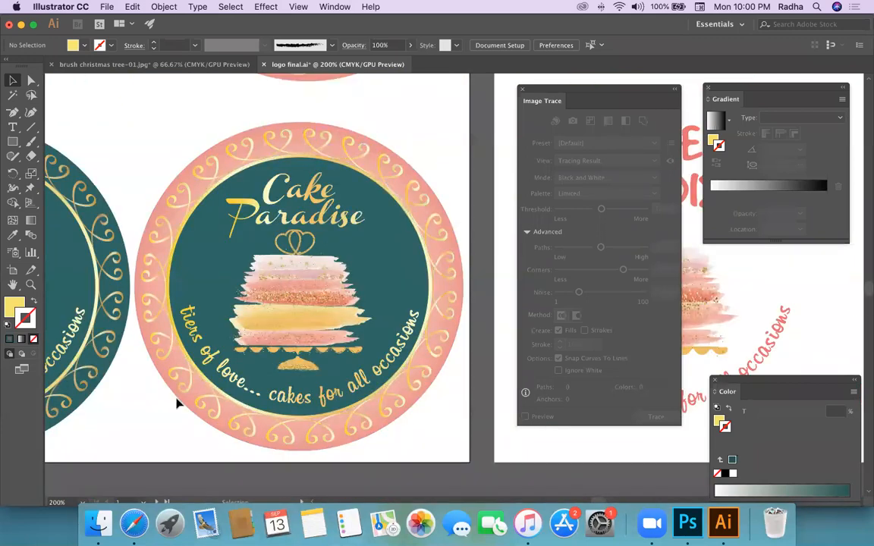
scroll(224, 326, "down", 4)
scroll(225, 326, "right", 2)
scroll(224, 328, "right", 5)
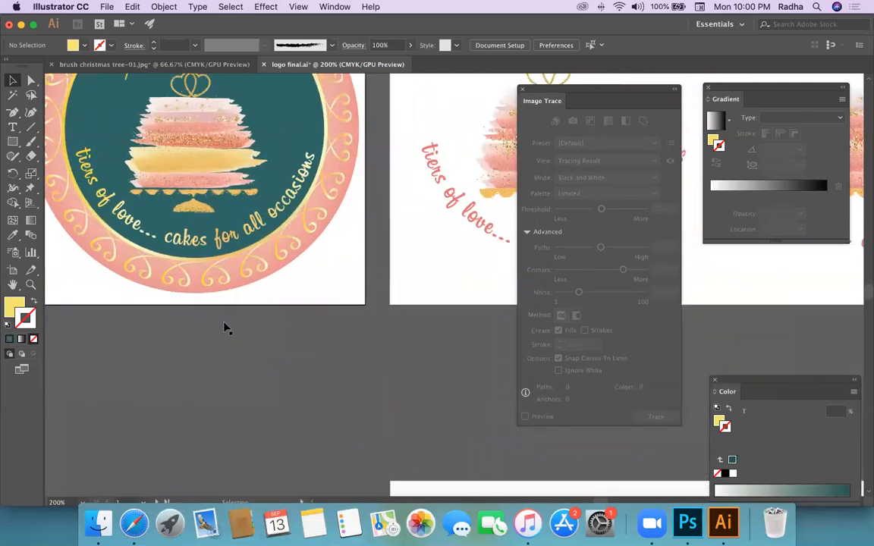
scroll(225, 328, "up", 4)
scroll(224, 328, "left", 4)
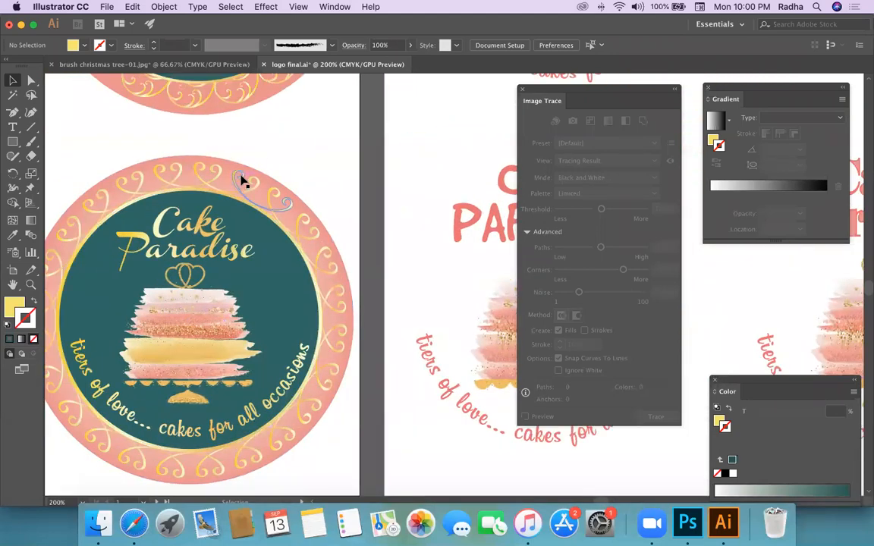
Step: Switch to Safari and search Google Images for "gradient vector"
left_click(134, 530)
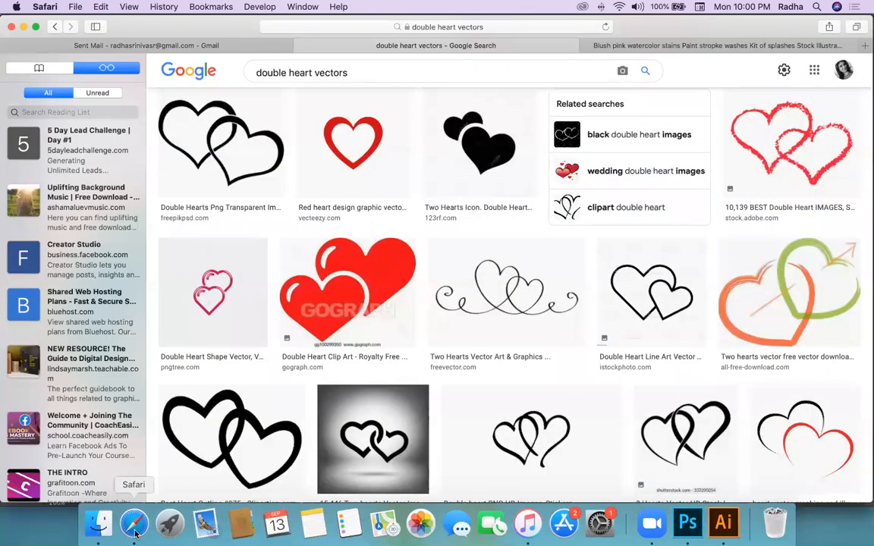
left_click_drag(347, 72, 217, 73)
type("gra")
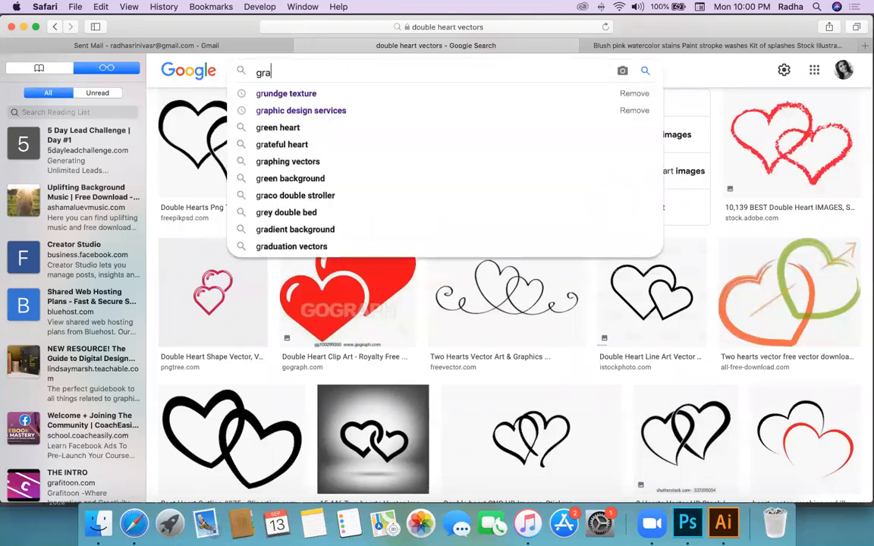
type("dient vector")
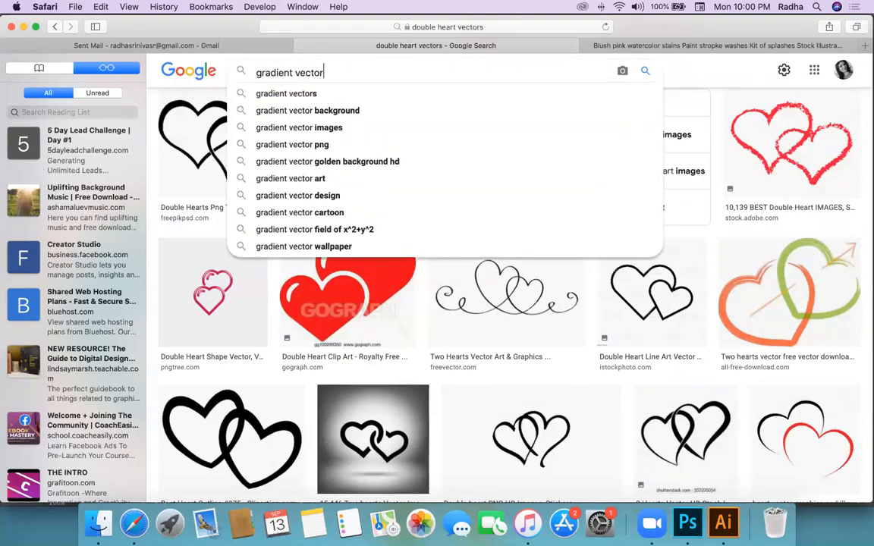
key("Return")
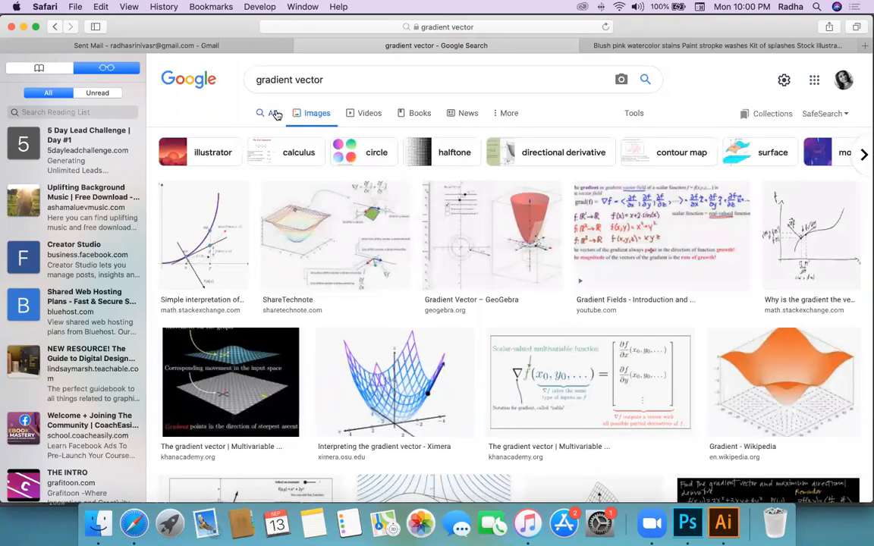
Step: Refine the search to "golden gradient vector" and look through the gold gradient image results
left_click(273, 113)
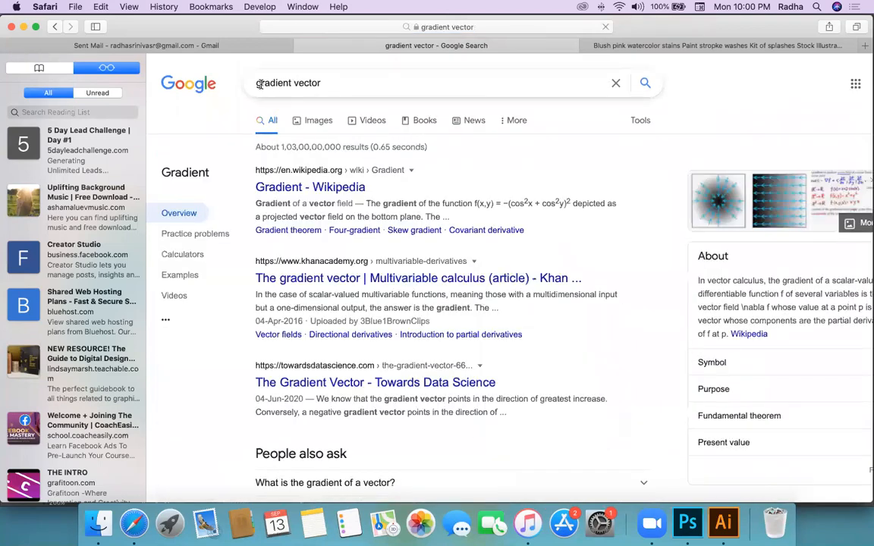
left_click(256, 83)
type("golden")
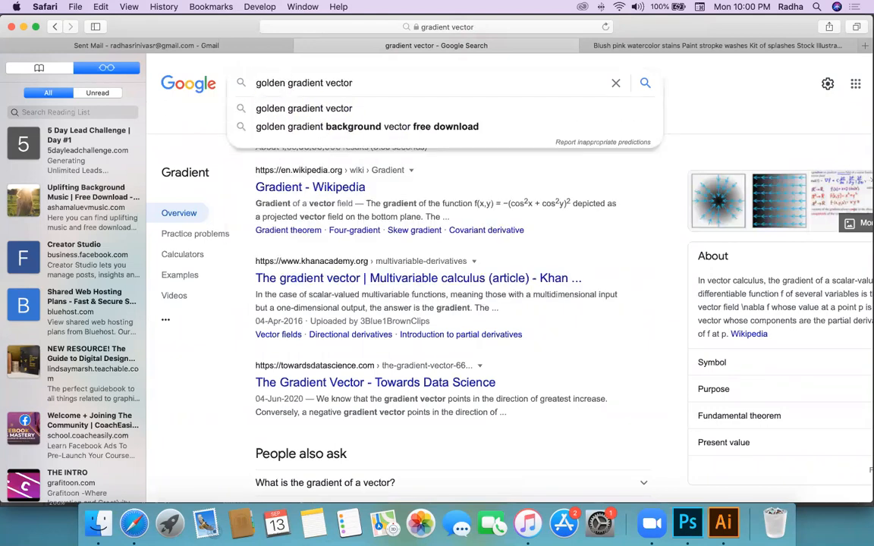
left_click(256, 108)
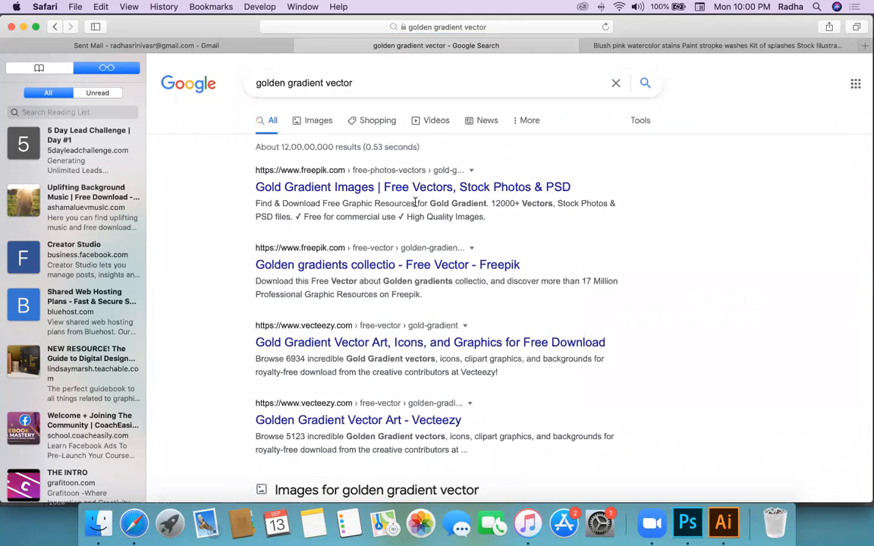
left_click(318, 120)
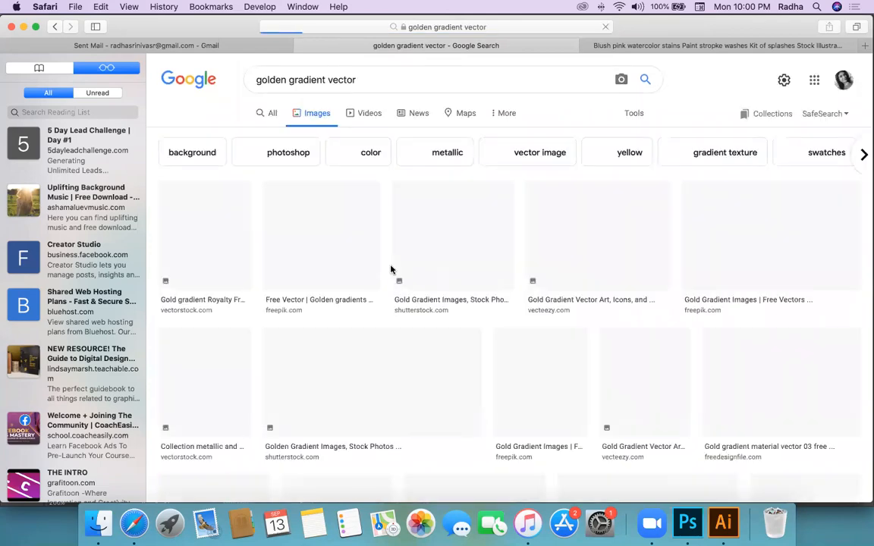
scroll(454, 356, "down", 10)
scroll(454, 357, "down", 2)
scroll(454, 356, "up", 10)
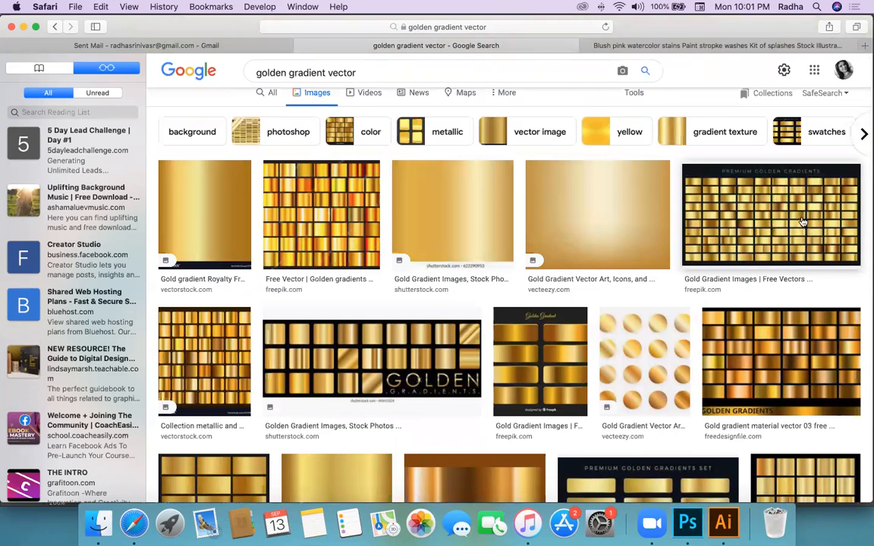
scroll(802, 221, "down", 15)
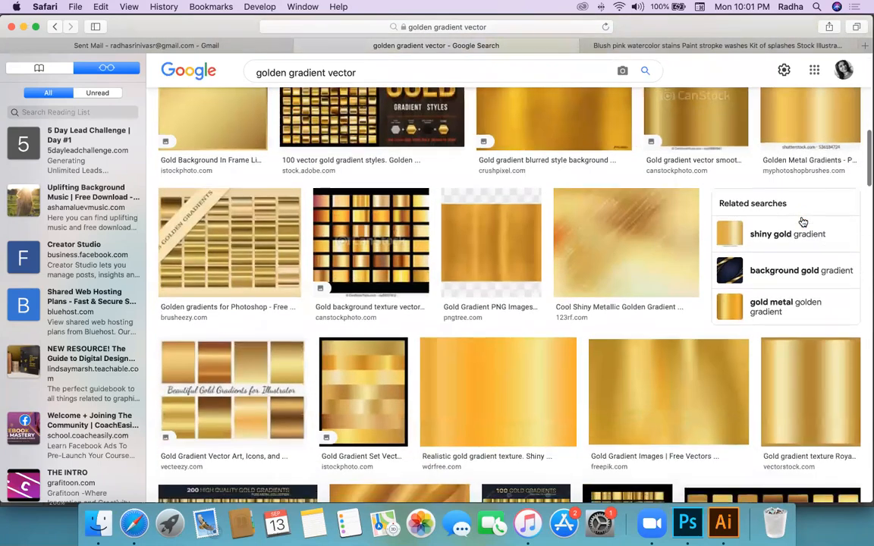
scroll(801, 221, "down", 2)
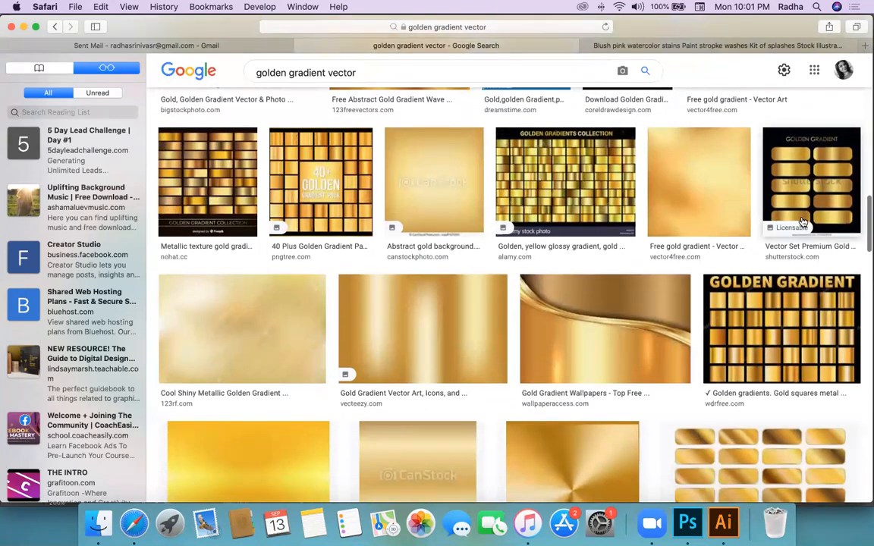
scroll(802, 221, "down", 10)
scroll(802, 221, "up", 20)
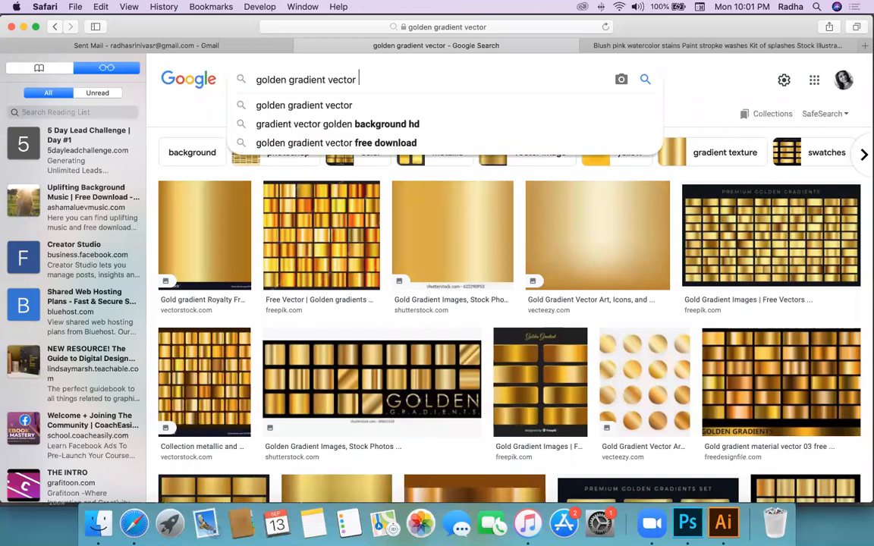
Step: Change the image search to "golden gradient emblem logo"
key("BackSpace")
key("BackSpace")
key("BackSpace")
key("BackSpace")
key("BackSpace")
key("BackSpace")
key("BackSpace")
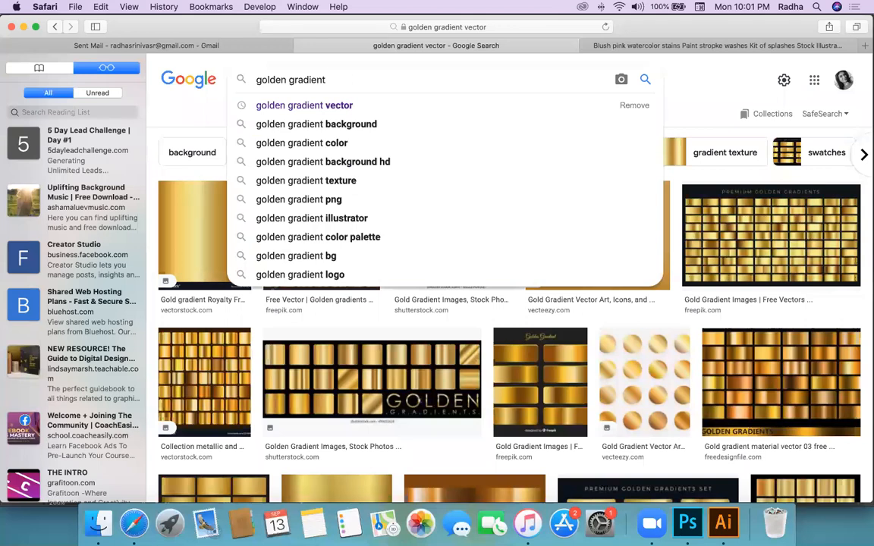
type("e")
type("mblem log")
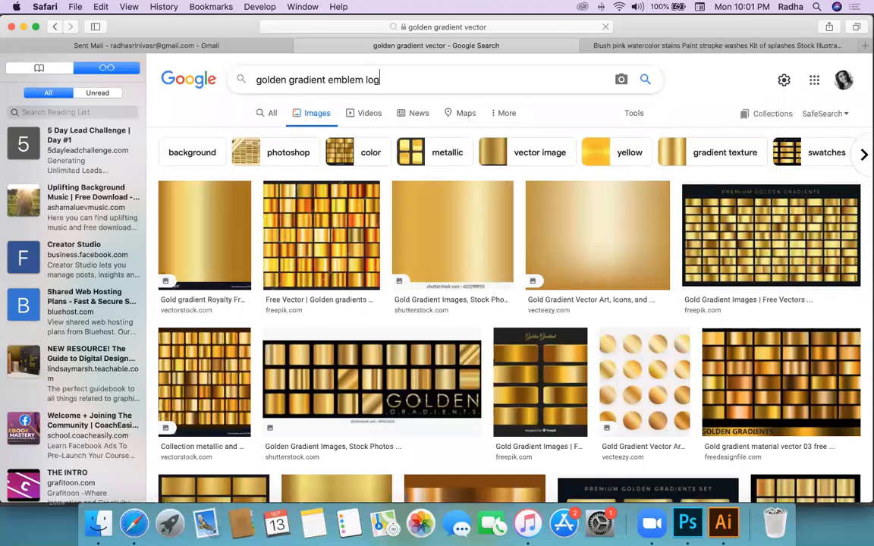
key("Return")
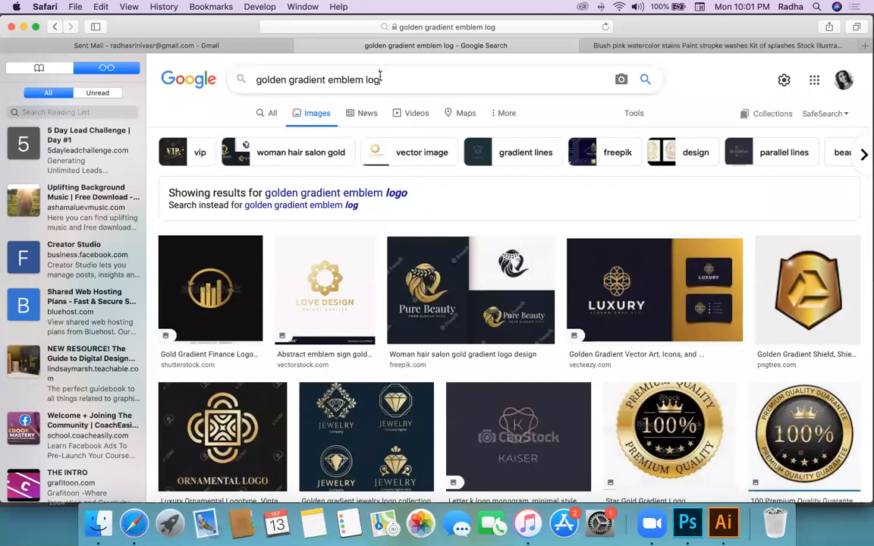
key("Return")
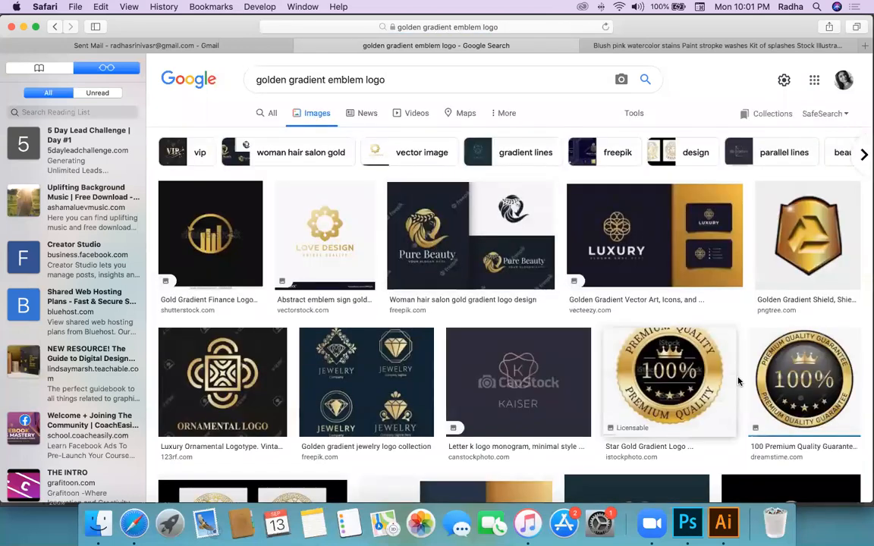
Step: Browse the golden emblem logo results for examples of gold gradients applied to logos and badges
scroll(720, 376, "down", 3)
scroll(601, 342, "down", 4)
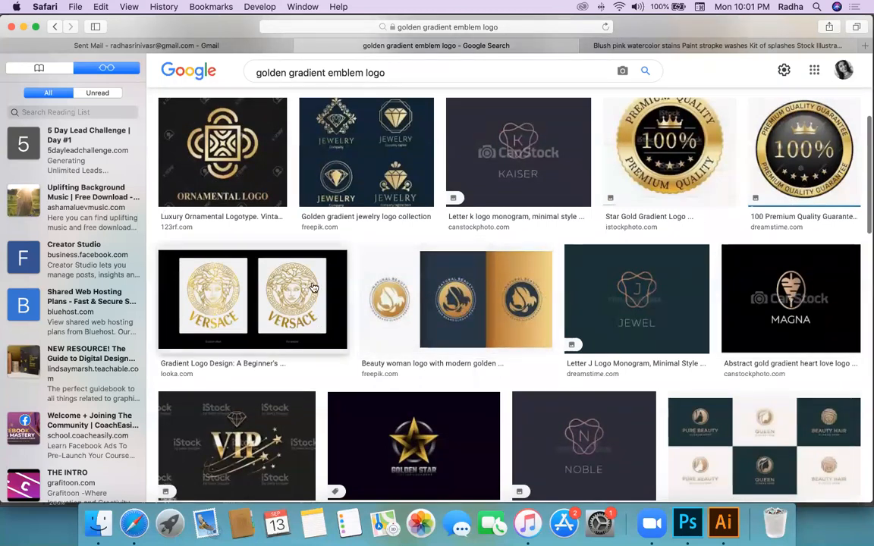
scroll(331, 166, "down", 6)
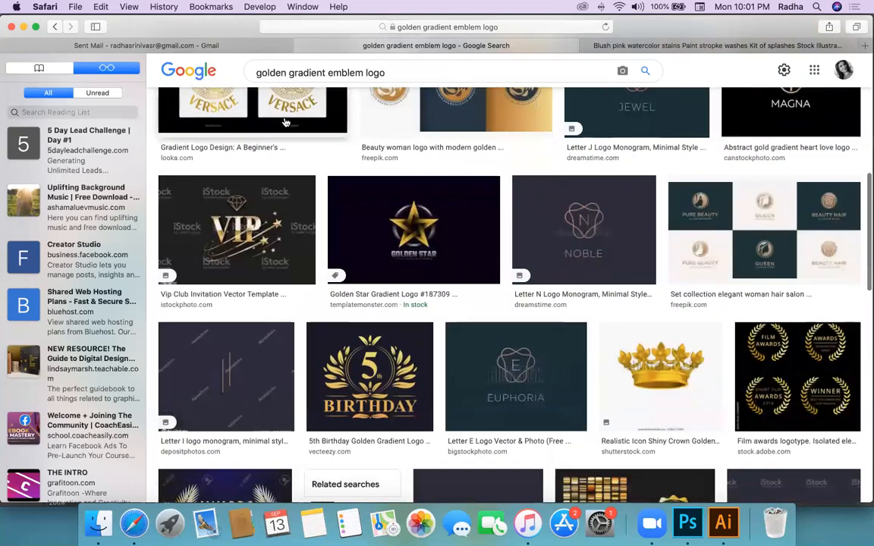
scroll(280, 144, "up", 2)
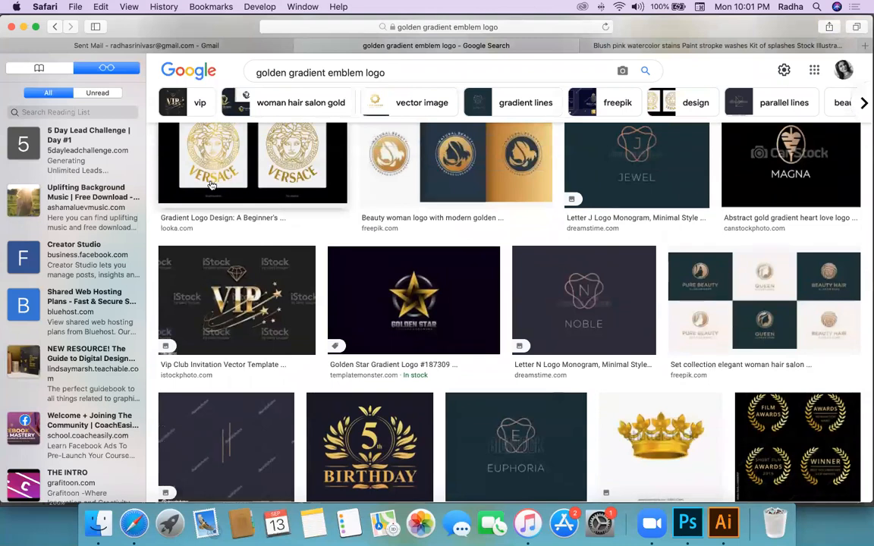
scroll(419, 279, "down", 7)
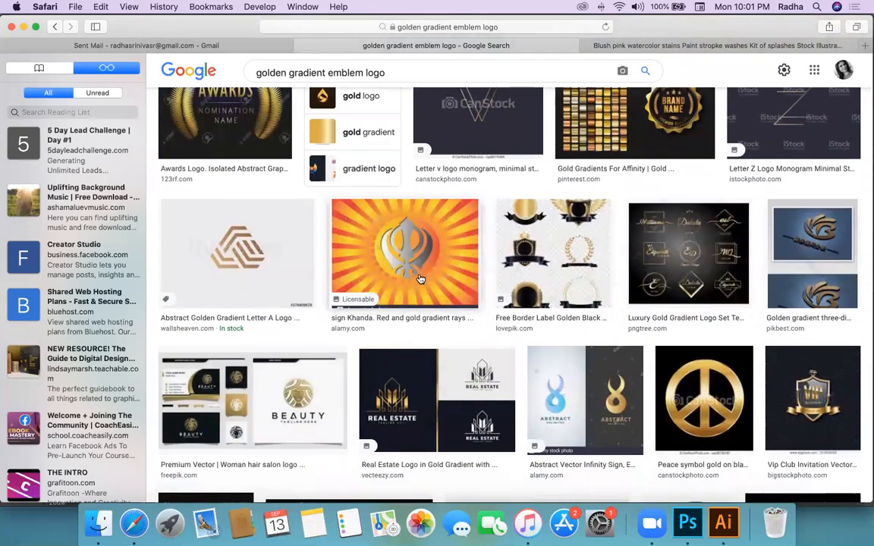
scroll(732, 332, "down", 2)
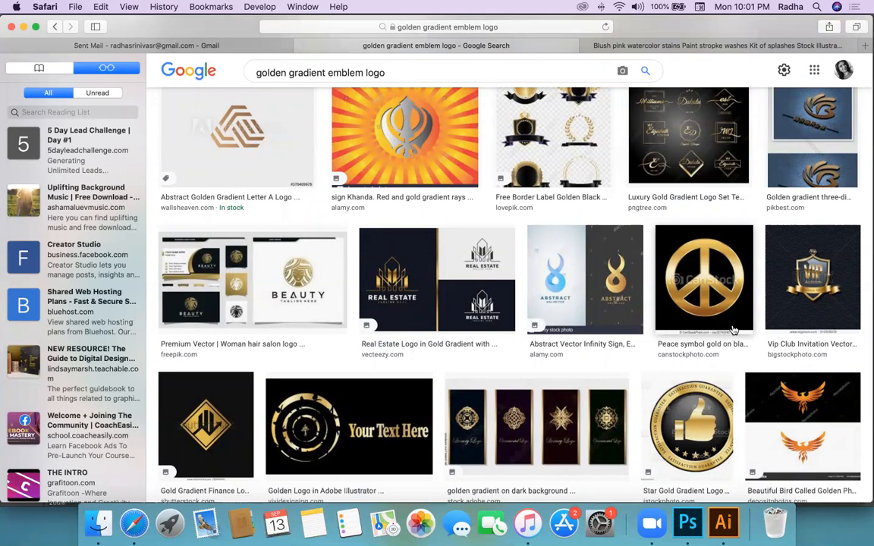
scroll(734, 330, "down", 3)
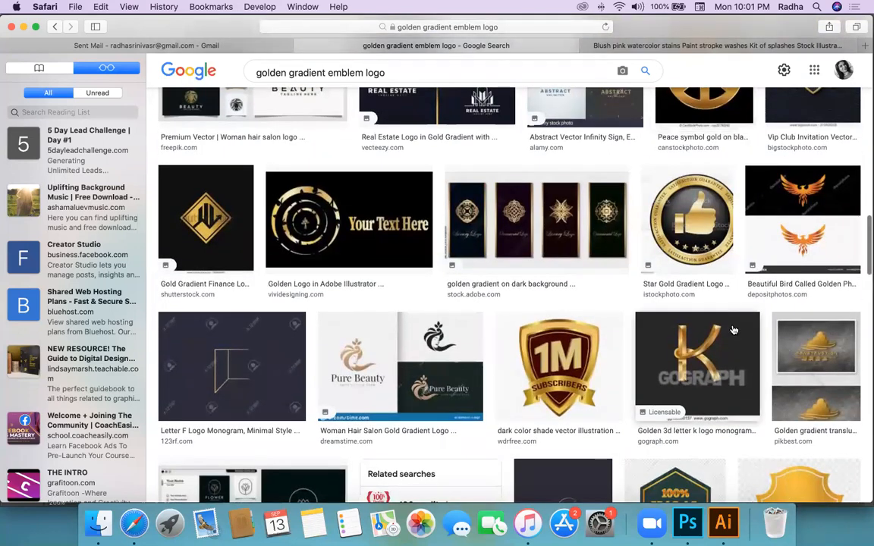
scroll(734, 330, "down", 5)
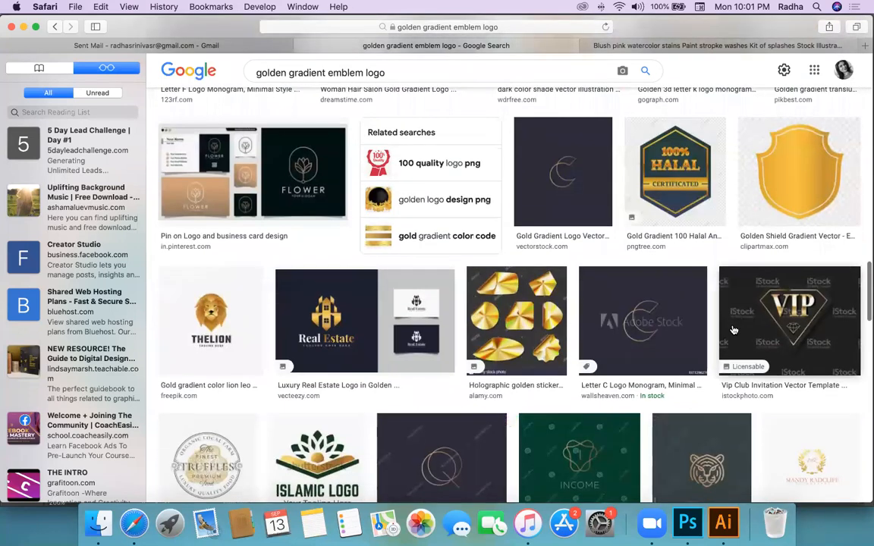
scroll(733, 330, "down", 5)
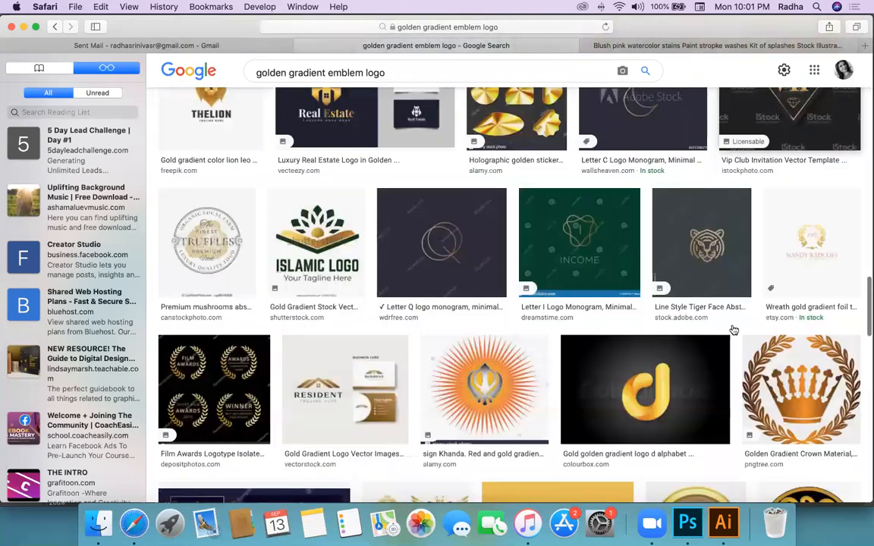
scroll(734, 328, "down", 3)
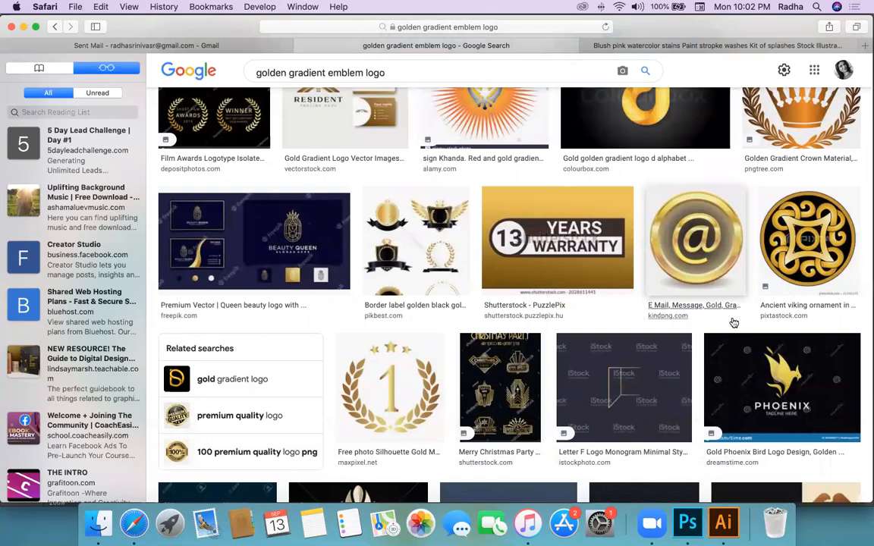
scroll(734, 322, "down", 2)
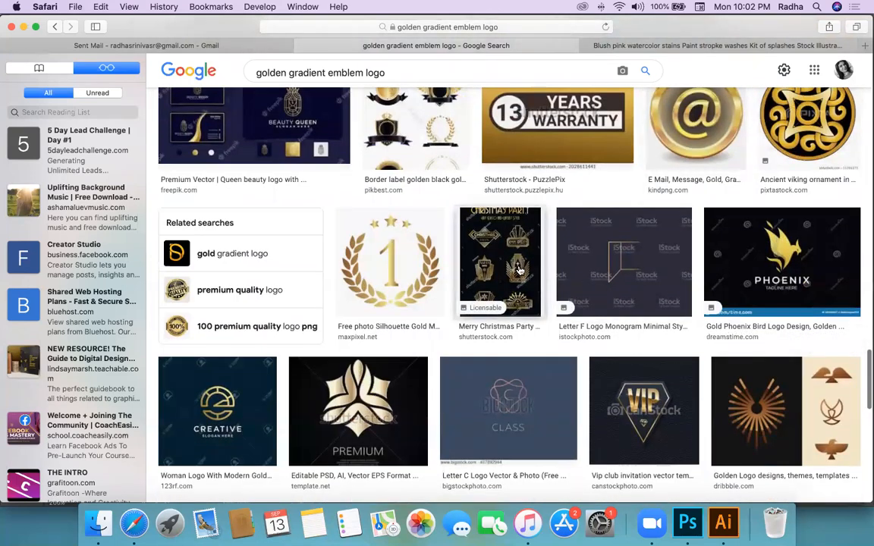
Step: Open the preview of the Merry Christmas party labels image, check its related images, and look through the first emblem logo results again
left_click(519, 270)
scroll(737, 298, "down", 3)
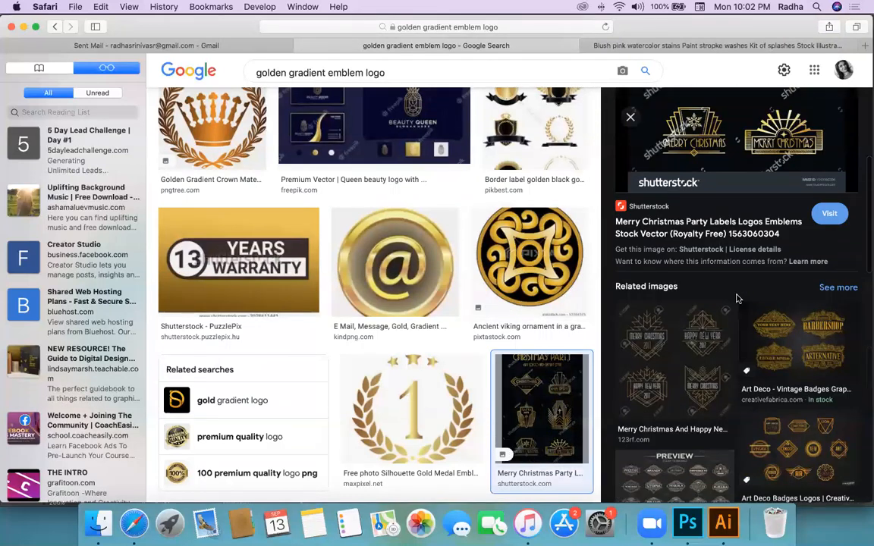
scroll(446, 328, "down", 10)
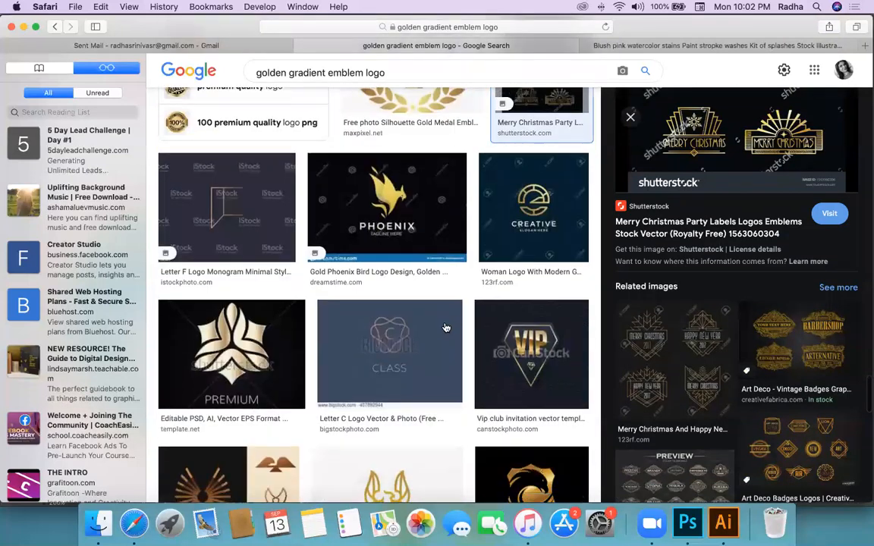
scroll(446, 328, "up", 10)
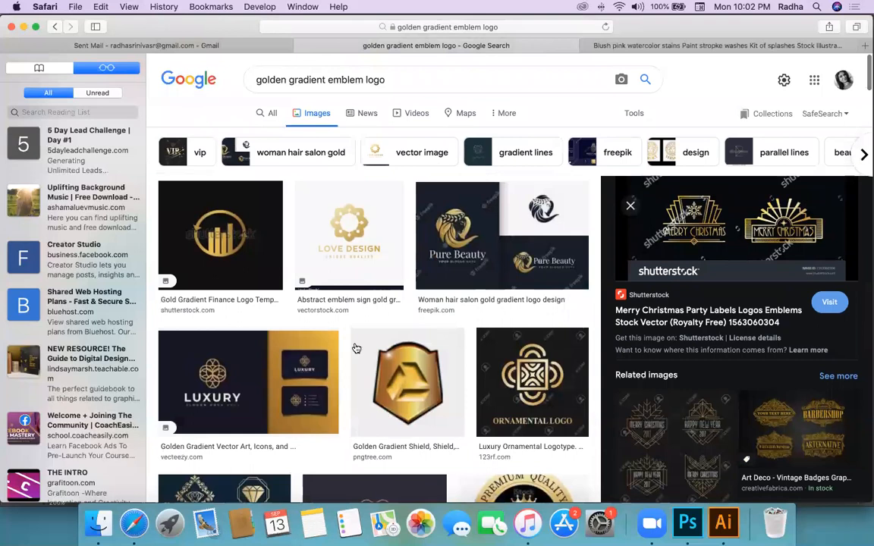
scroll(339, 395, "down", 5)
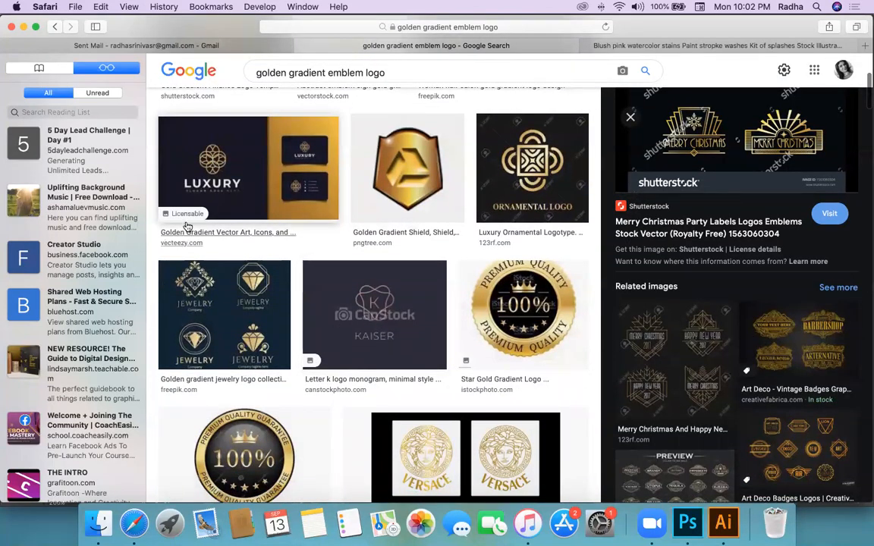
scroll(392, 313, "down", 2)
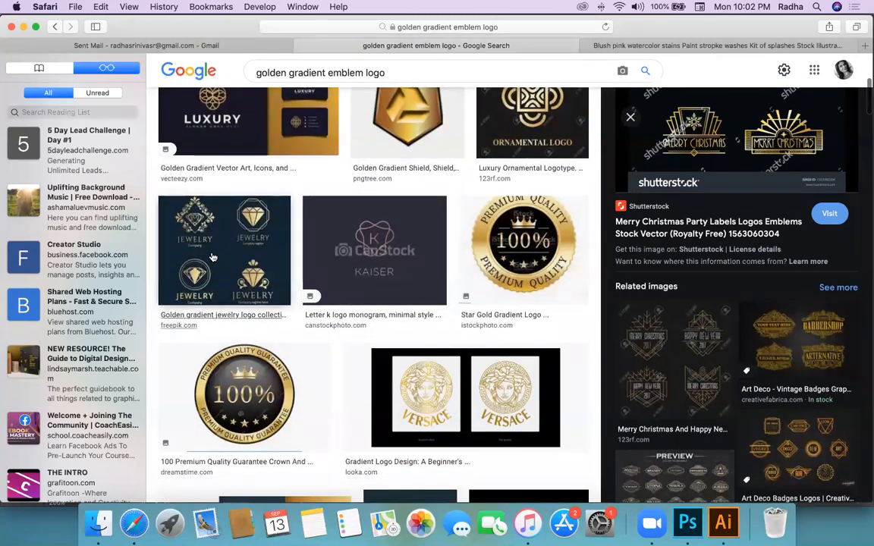
Step: Open the golden gradient jewelry logo collection on Freepik and download it under the free attribution licence
left_click(193, 319)
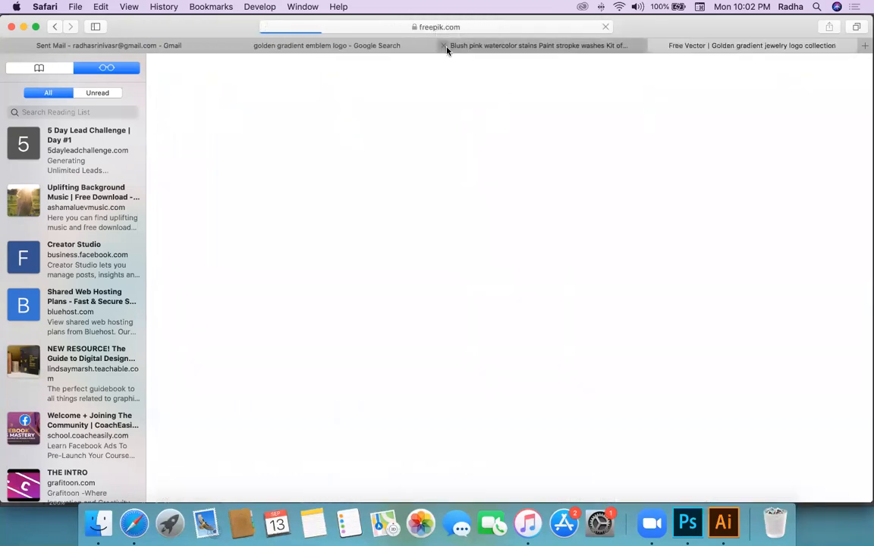
scroll(570, 289, "down", 3)
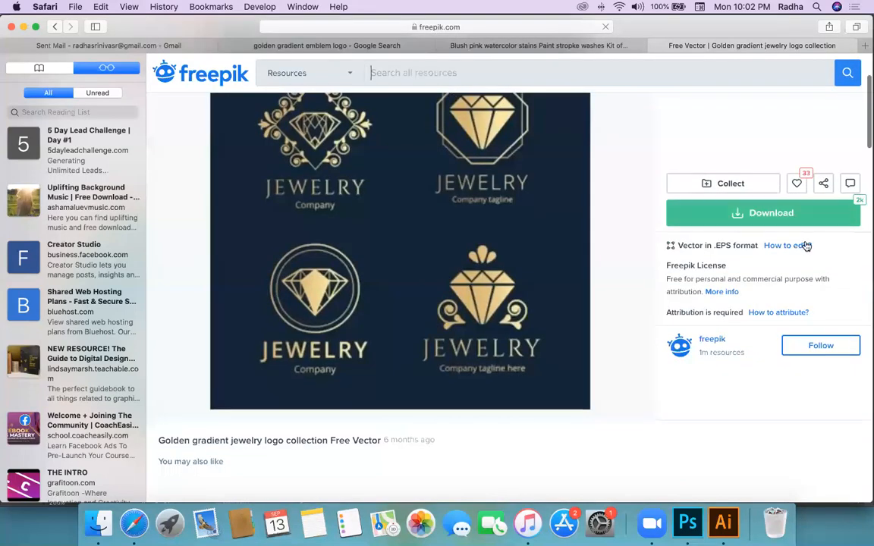
left_click(771, 214)
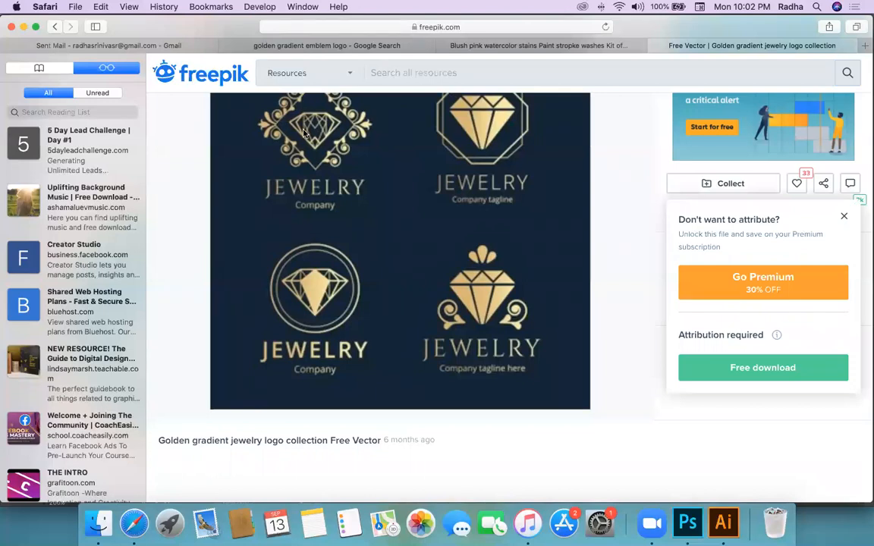
left_click(762, 372)
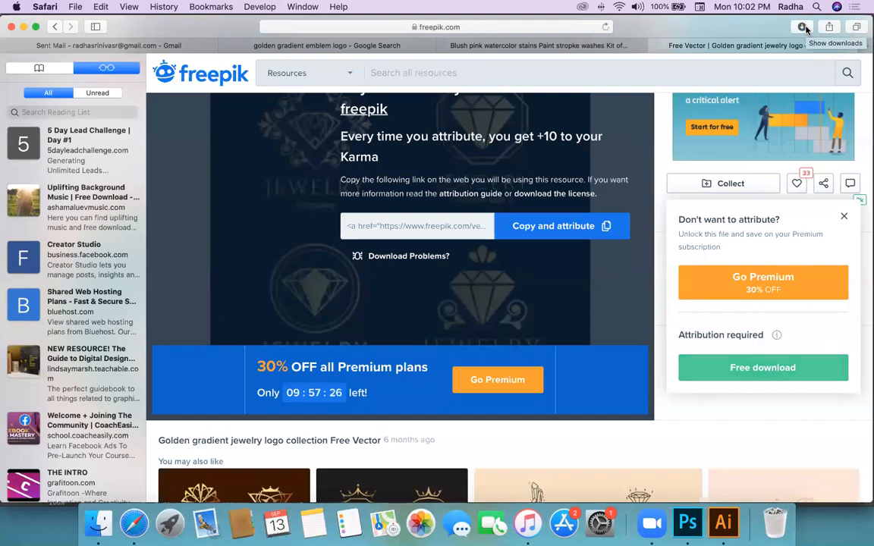
Step: Open 5099666.ai from the downloaded collection folder in Illustrator, accepting the discarded color profile and closing the missing fonts notice
left_click(802, 27)
left_click(774, 75)
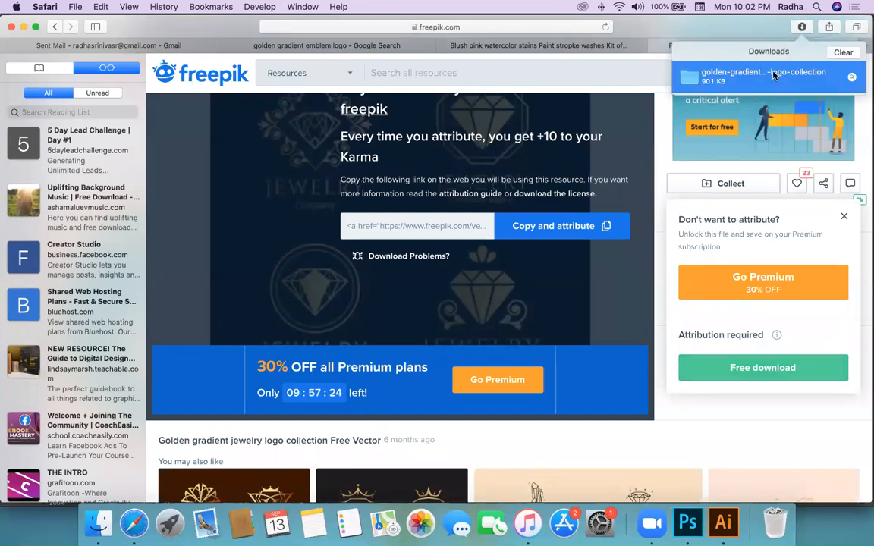
double_click(774, 74)
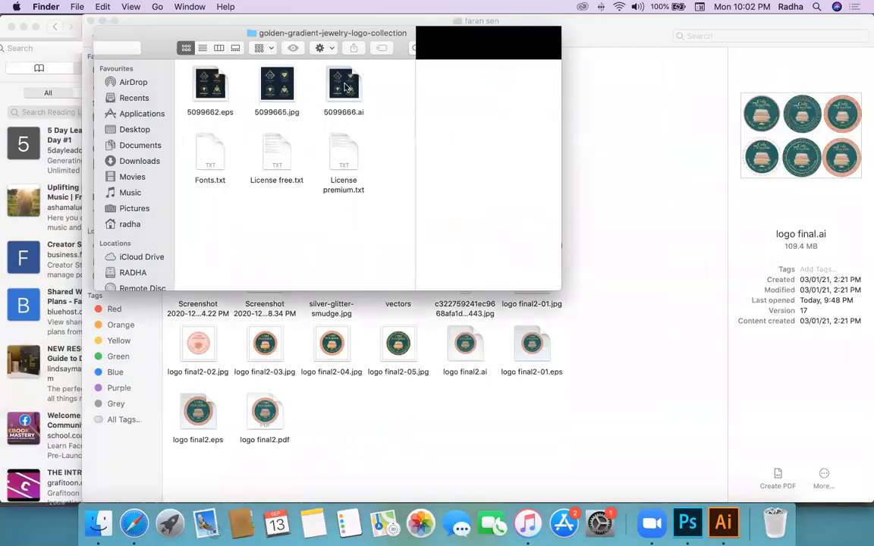
right_click(345, 87)
mouse_move(402, 100)
left_click(570, 122)
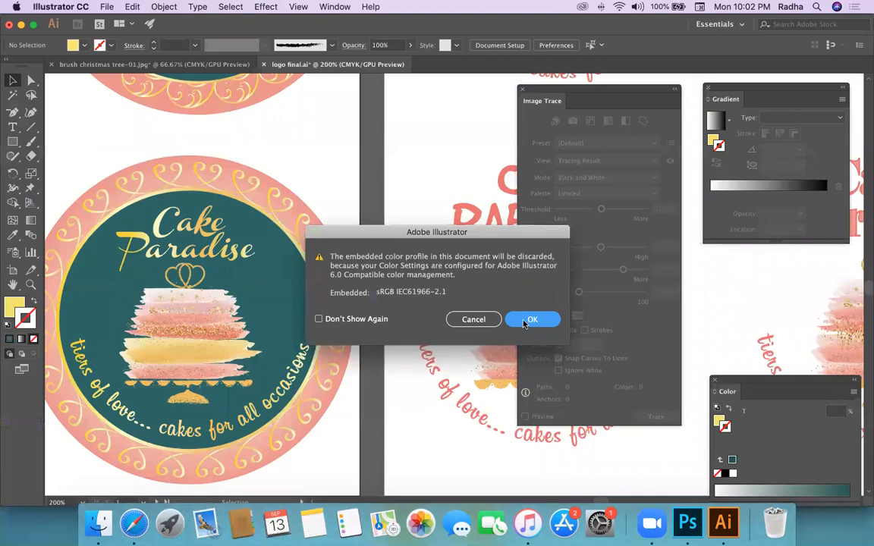
left_click(530, 319)
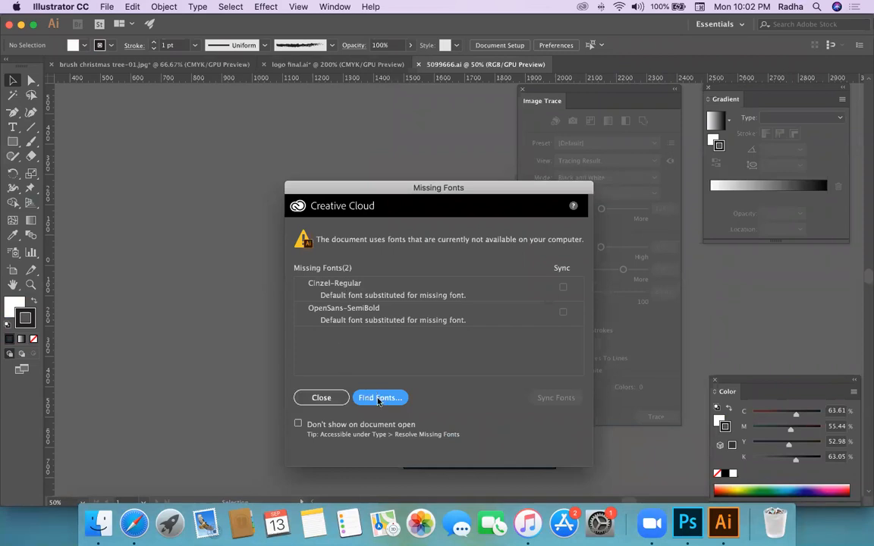
left_click_drag(413, 197, 377, 156)
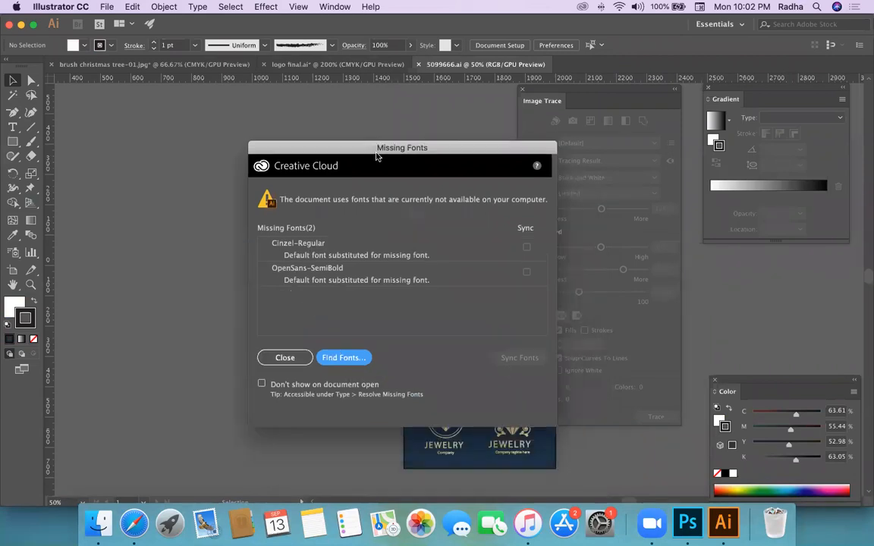
left_click(284, 357)
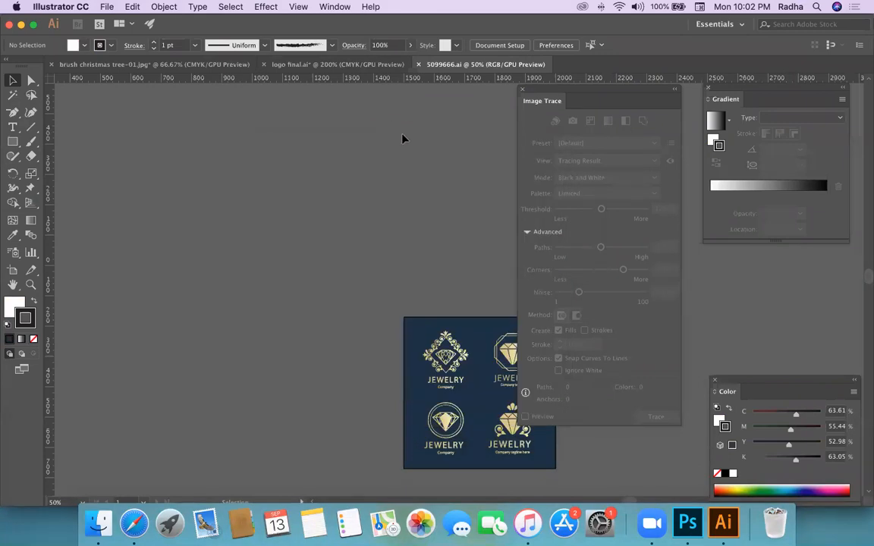
Step: Isolate the ornate diamond emblem in the jewelry logo set and examine its gold gradient fill and the document's swatches
scroll(394, 216, "right", 5)
scroll(393, 216, "down", 4)
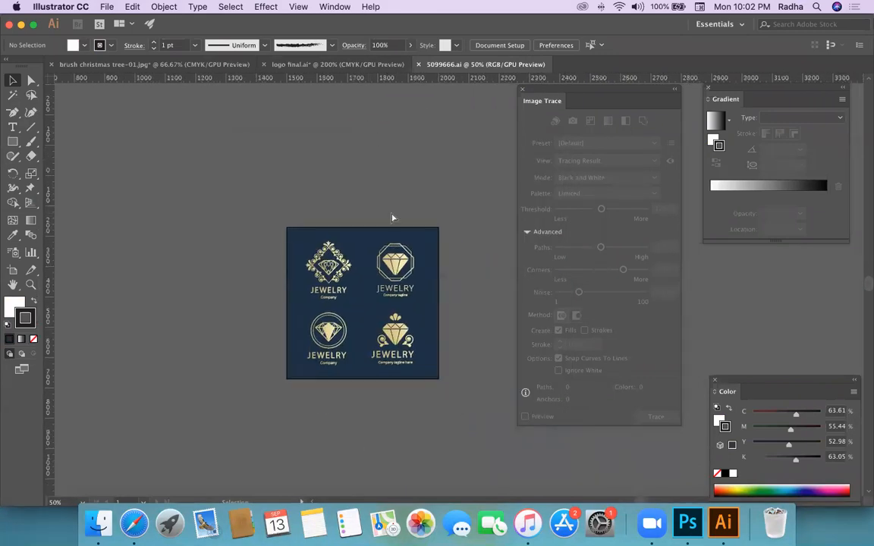
key("super+plus")
key("super+plus")
key("super+plus")
scroll(393, 217, "left", 8)
scroll(394, 217, "down", 1)
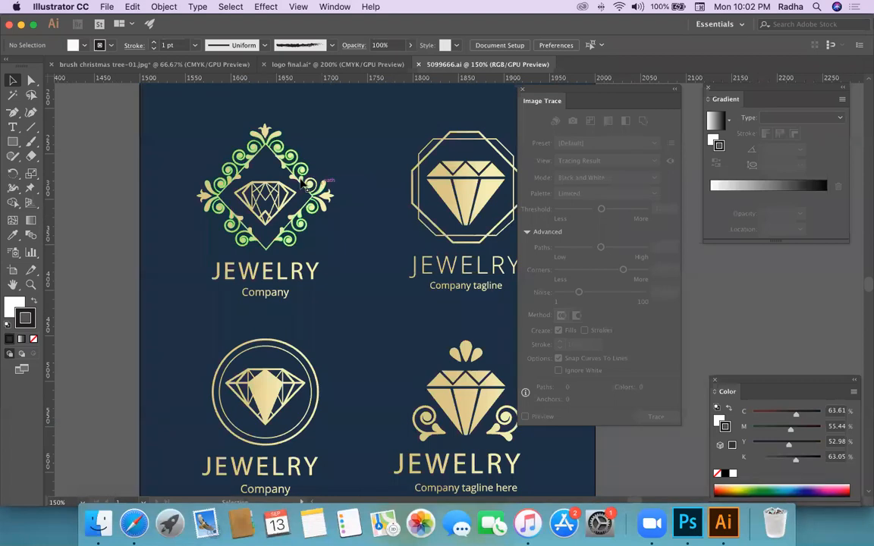
left_click(297, 177)
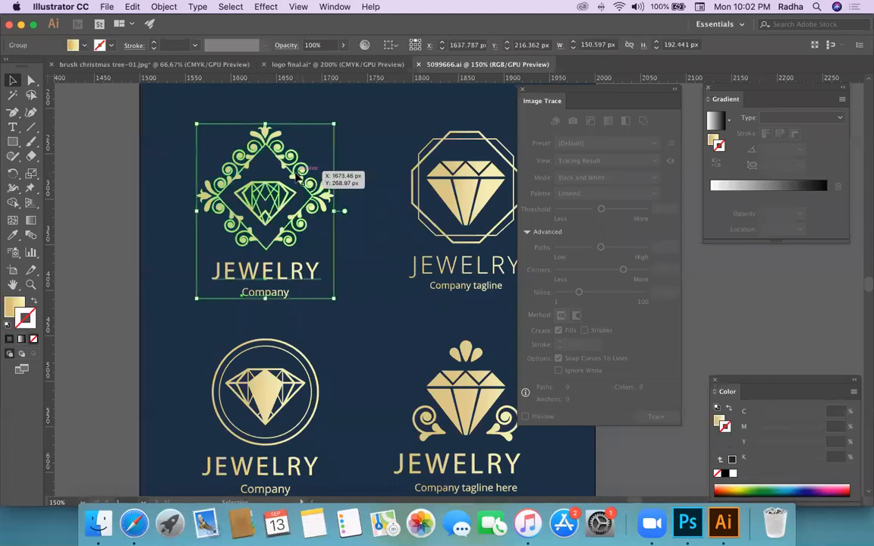
double_click(289, 161)
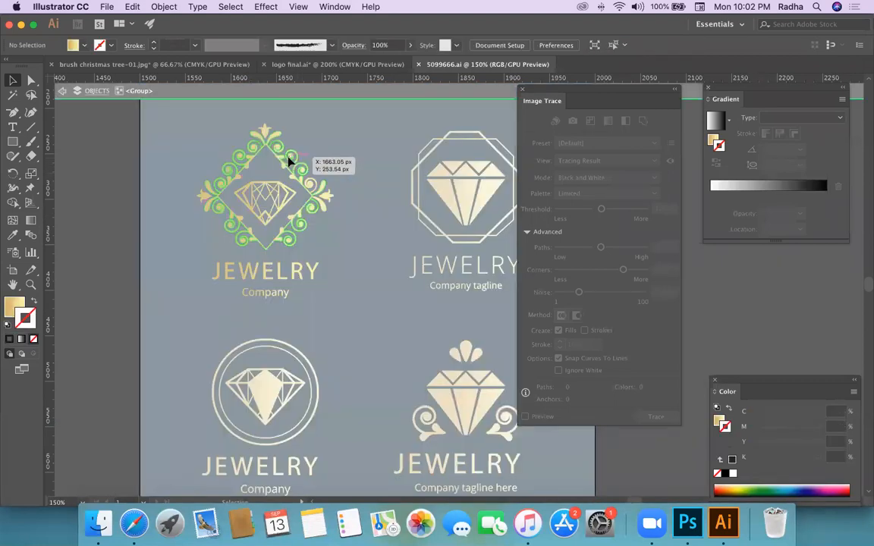
left_click(289, 160)
key("period")
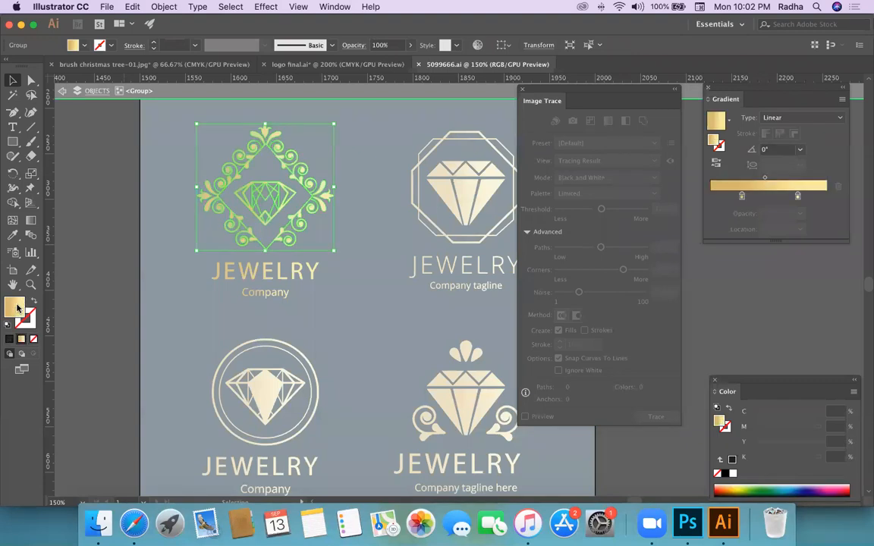
left_click(82, 45)
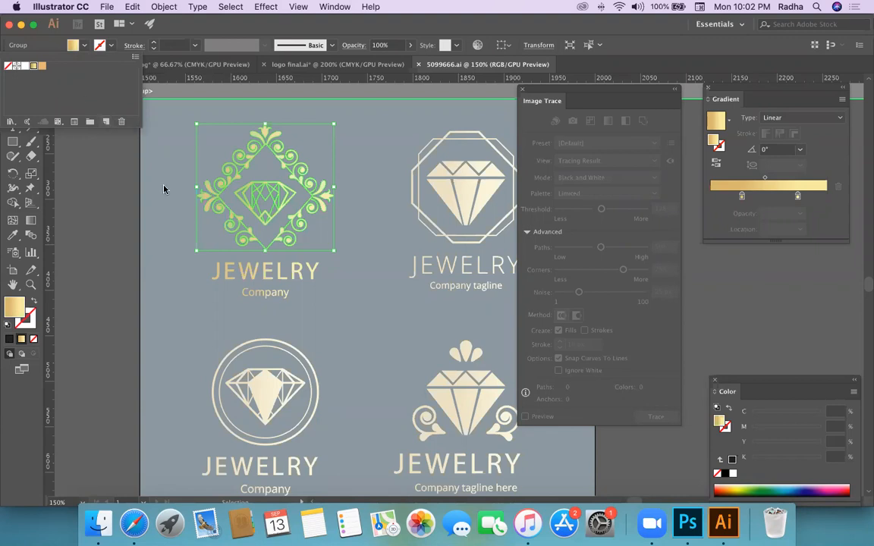
left_click(63, 91)
left_click(62, 91)
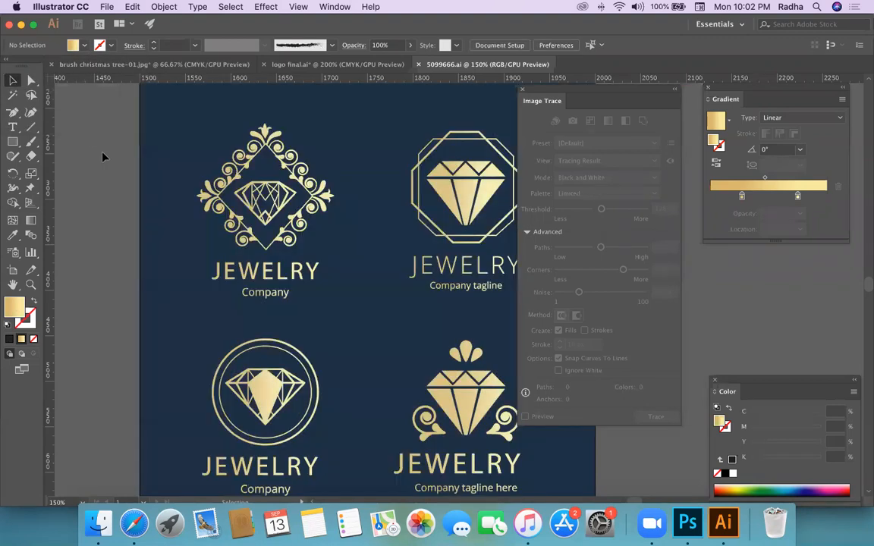
Step: Copy the ornate diamond emblem with its Jewelry text into the brush christmas tree-01.jpg document, over the orange ring
left_click(261, 142)
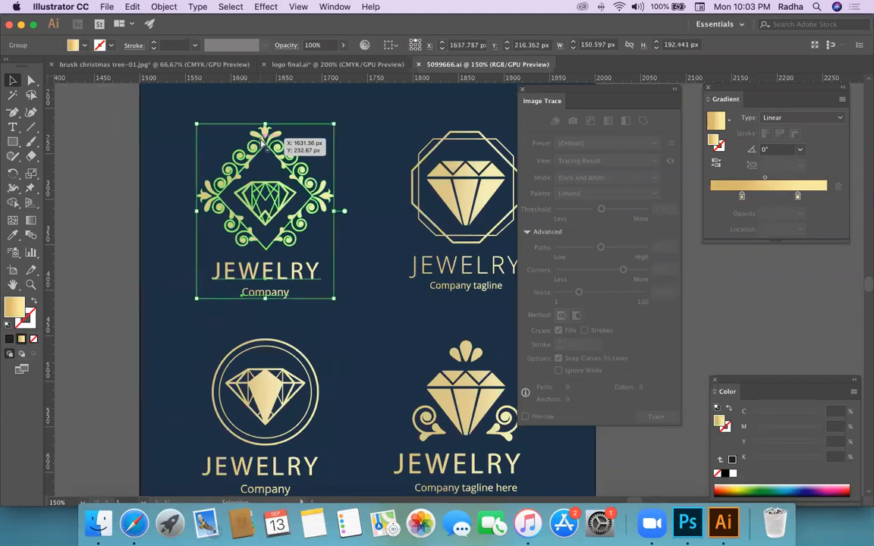
left_click(308, 64)
left_click(233, 65)
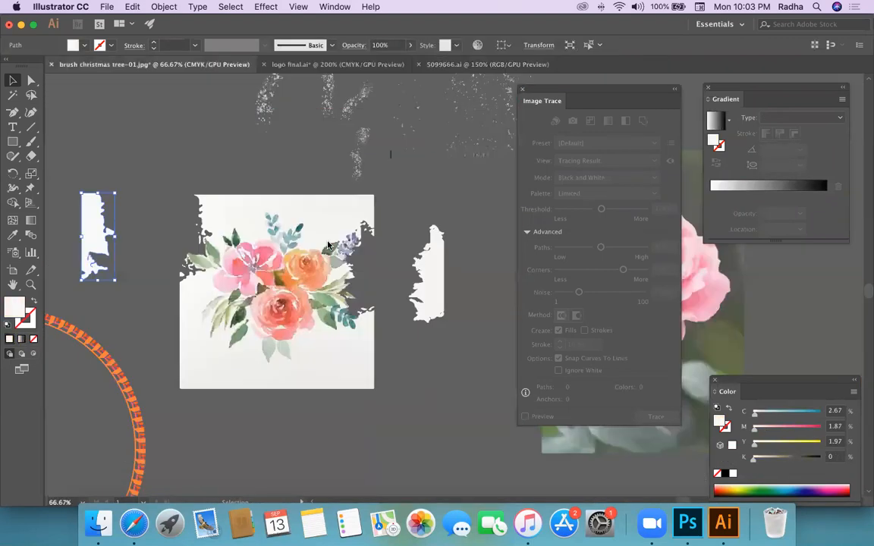
scroll(328, 244, "down", 5)
scroll(328, 244, "down", 3)
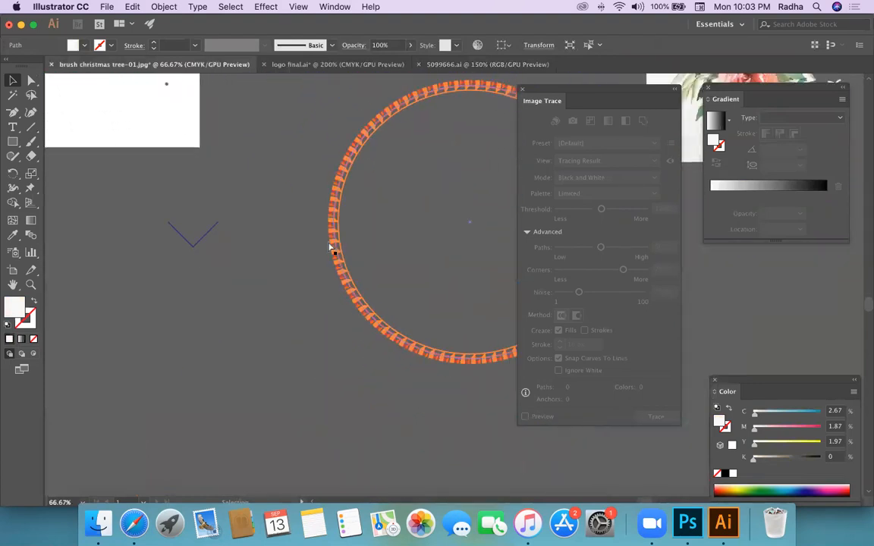
key("cmd+v")
left_click(416, 220)
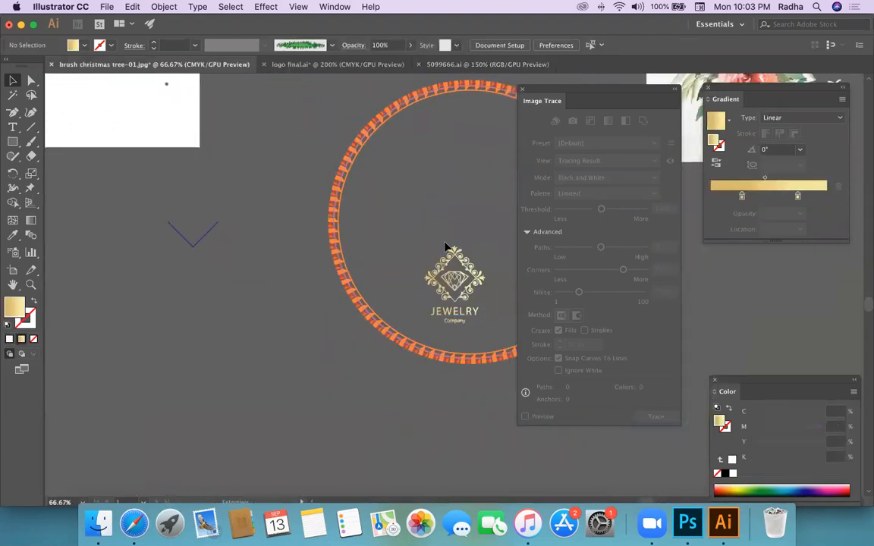
Step: Isolate the pasted emblem's ornament group and save its gold gradient fill as a new swatch under the default name
double_click(450, 262)
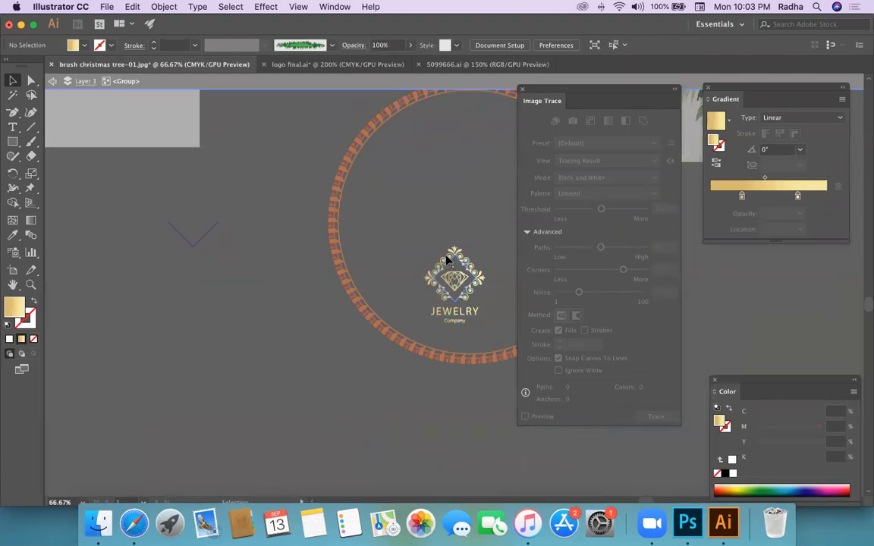
left_click(446, 260)
left_click(75, 44)
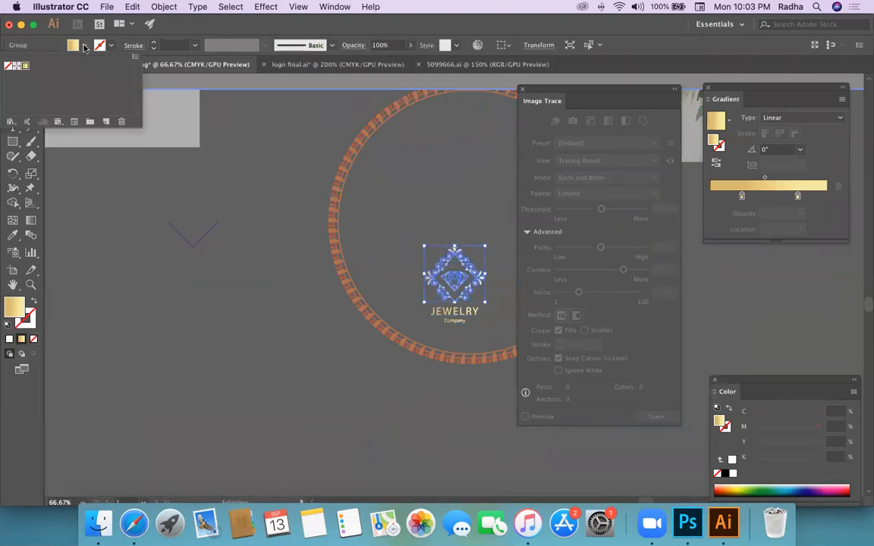
left_click(106, 122)
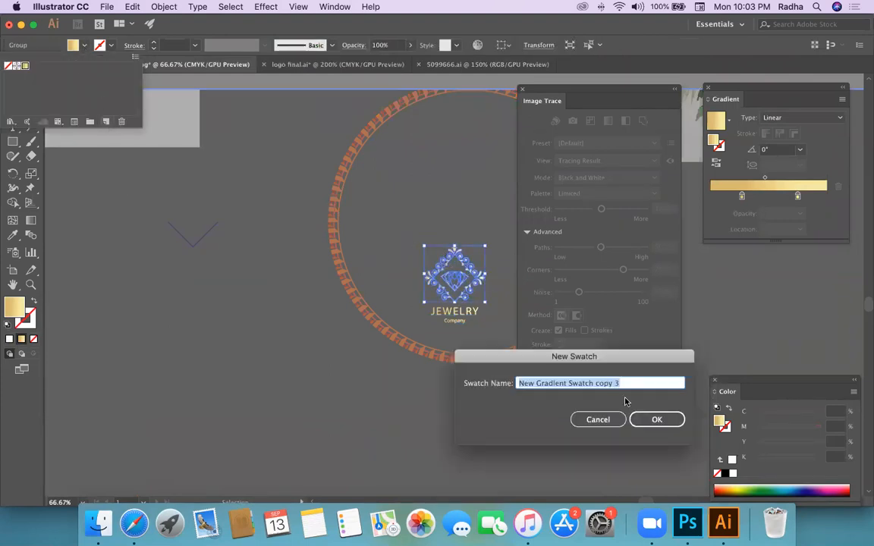
left_click(644, 418)
left_click(310, 371)
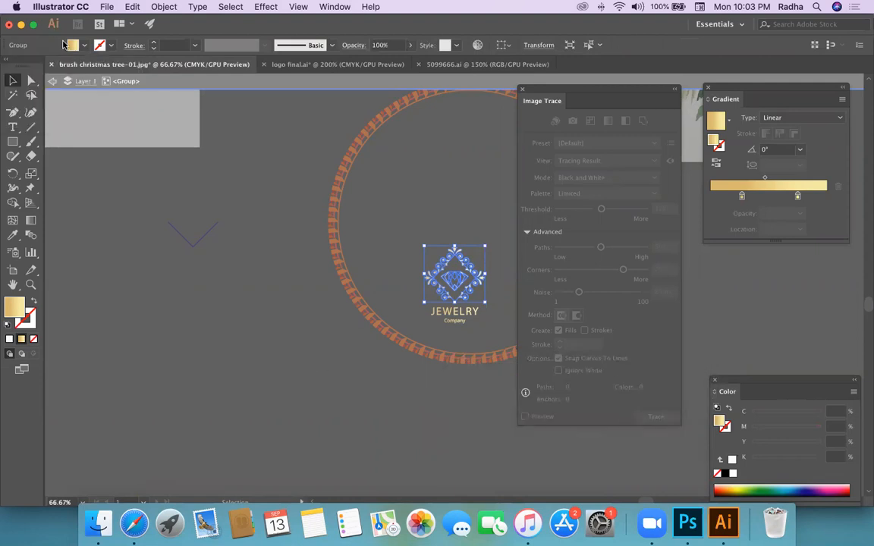
Step: Leave the isolated group and delete the pasted jewelry emblem from the document
left_click(51, 82)
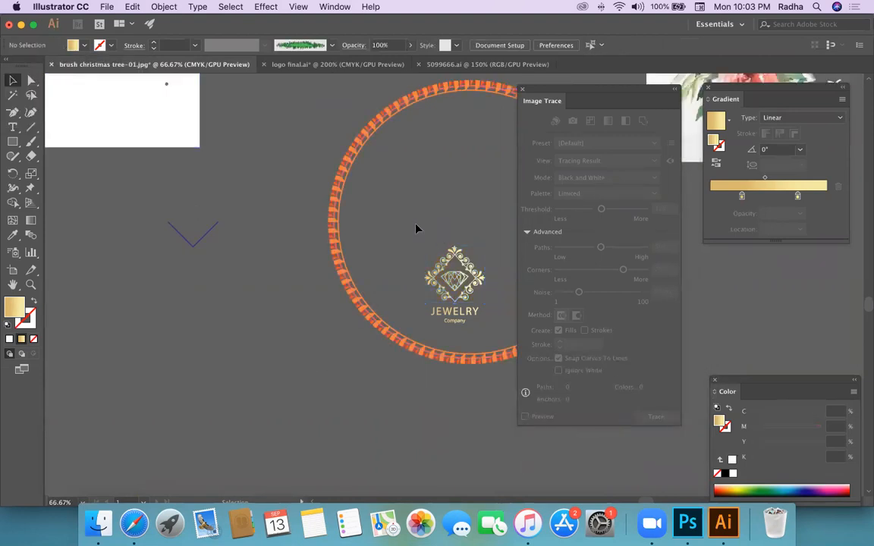
left_click(488, 322)
key("Delete")
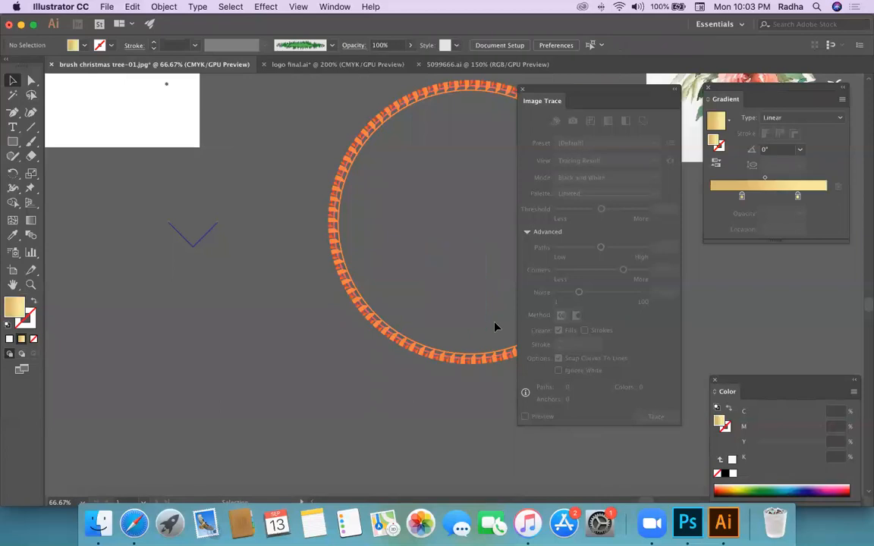
Step: Examine the patterned orange ring and the turquoise and yellow mandala, selecting their ellipses to check the brush strokes
scroll(213, 223, "right", 3)
scroll(214, 242, "up", 5)
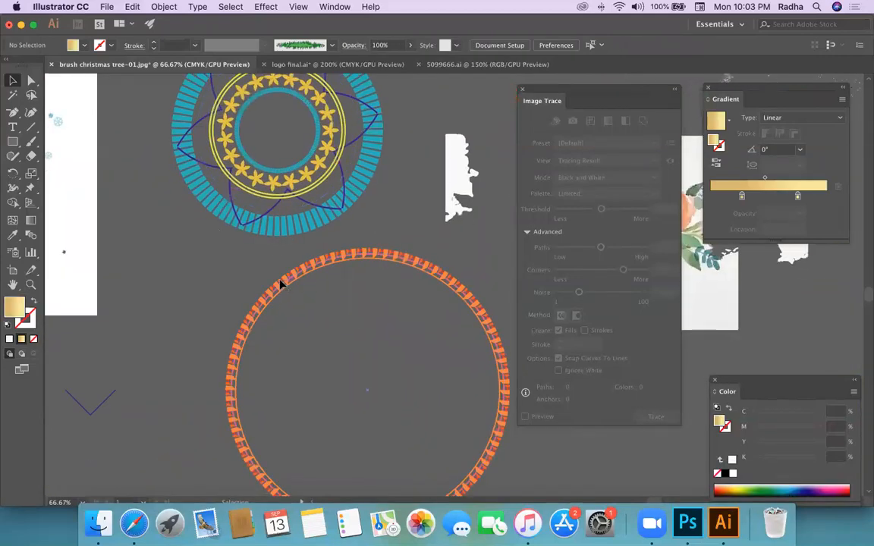
left_click(280, 284)
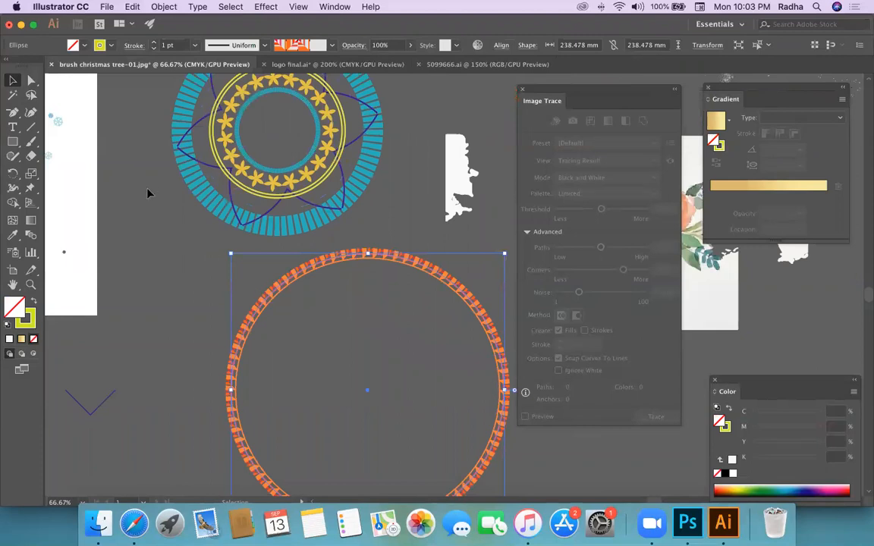
scroll(148, 193, "left", 8)
scroll(244, 203, "up", 4)
scroll(244, 204, "right", 7)
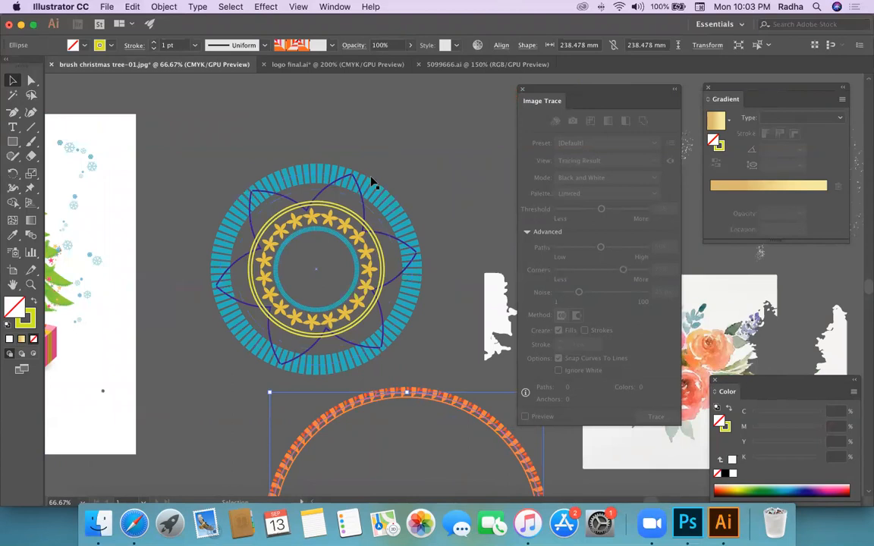
scroll(371, 180, "down", 3)
scroll(371, 181, "right", 2)
scroll(423, 317, "up", 3)
scroll(423, 317, "left", 3)
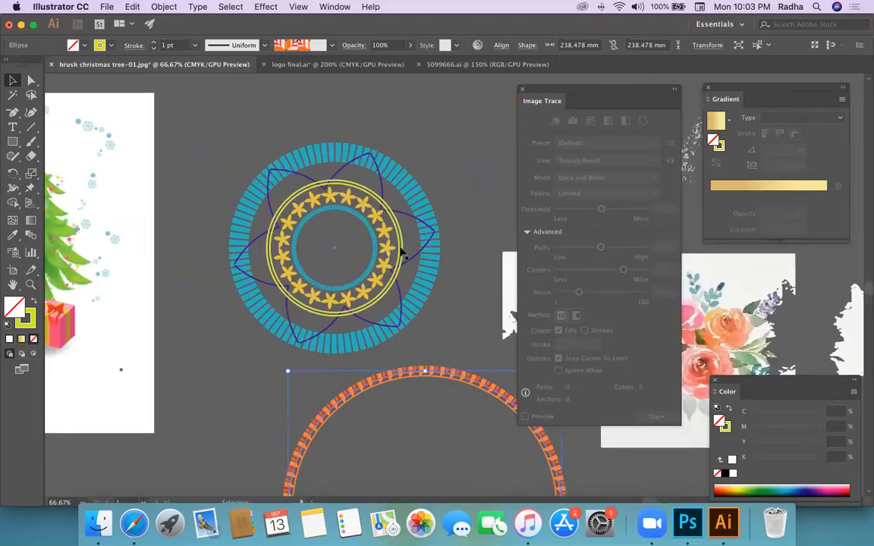
left_click(380, 176)
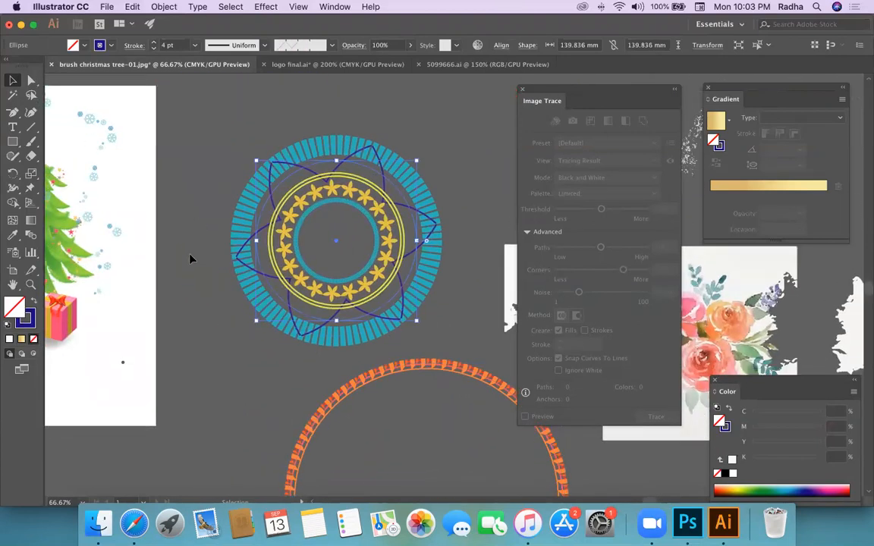
Step: Place Lorem ipsum placeholder text on the empty canvas below the rings and enlarge it to about 116 pt
scroll(189, 259, "down", 10)
scroll(189, 259, "left", 3)
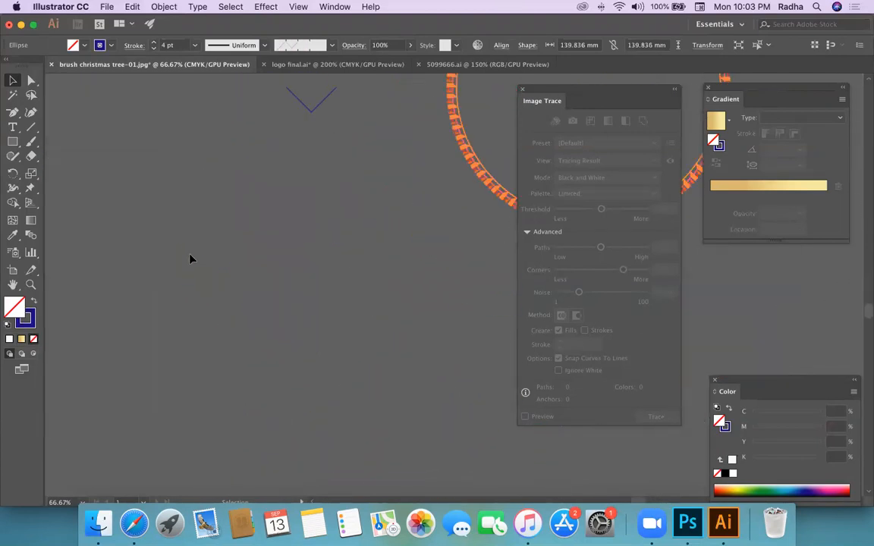
left_click(14, 141)
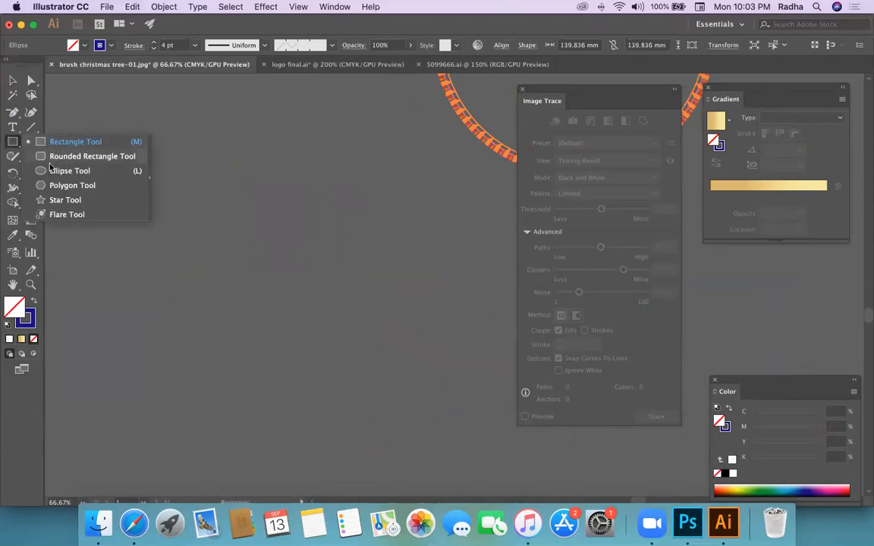
left_click(14, 129)
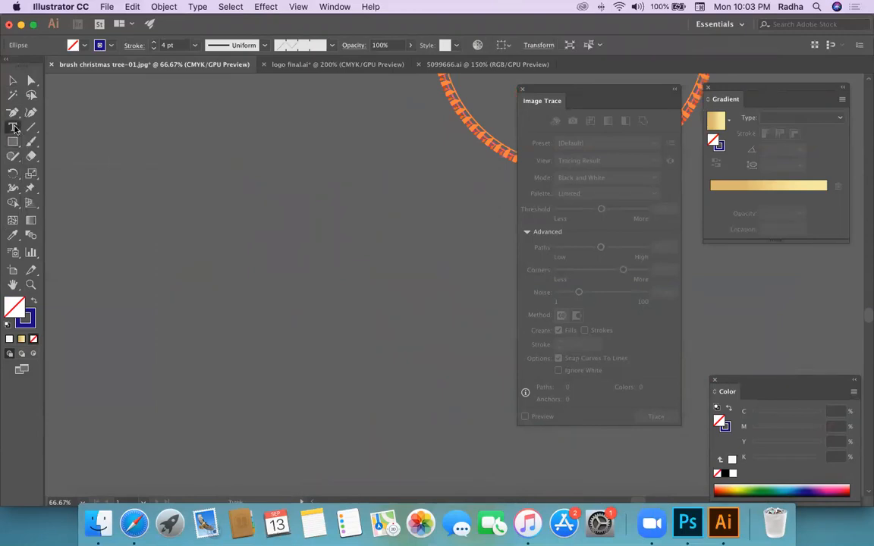
left_click(221, 218)
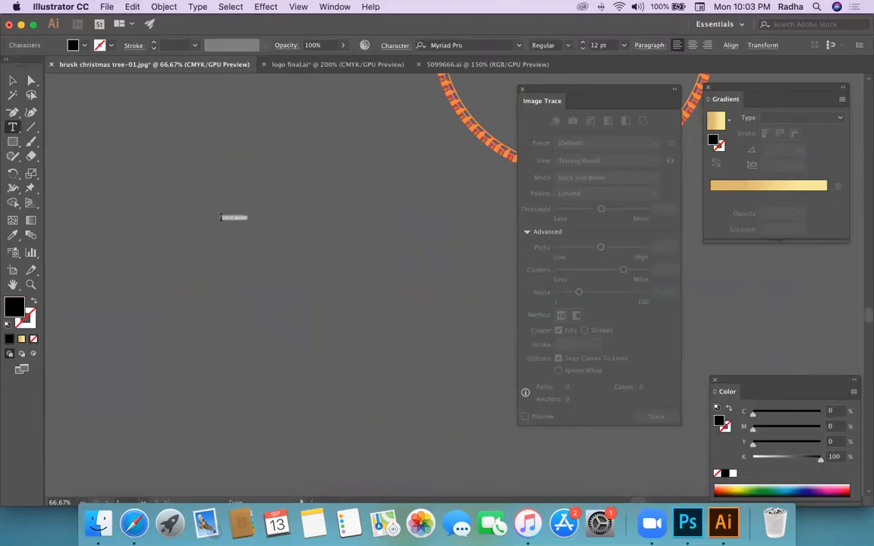
left_click(13, 79)
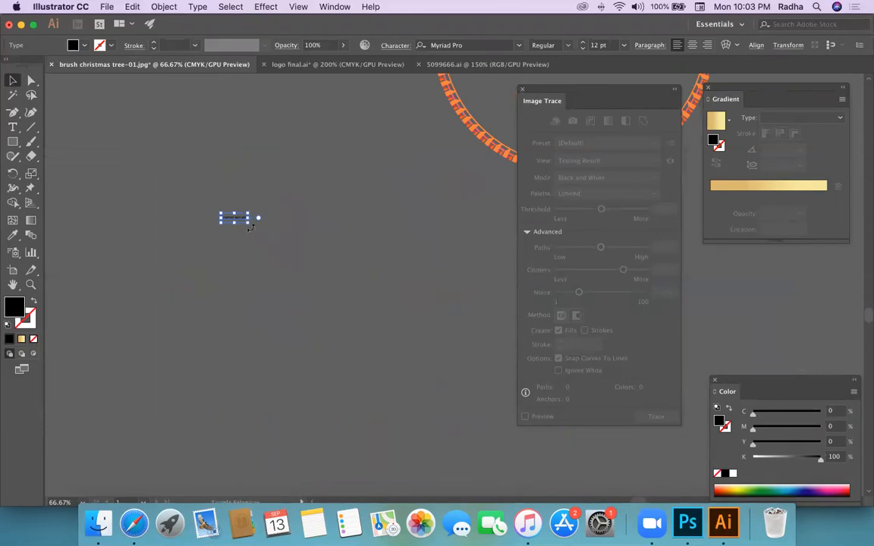
left_click_drag(248, 222, 477, 287)
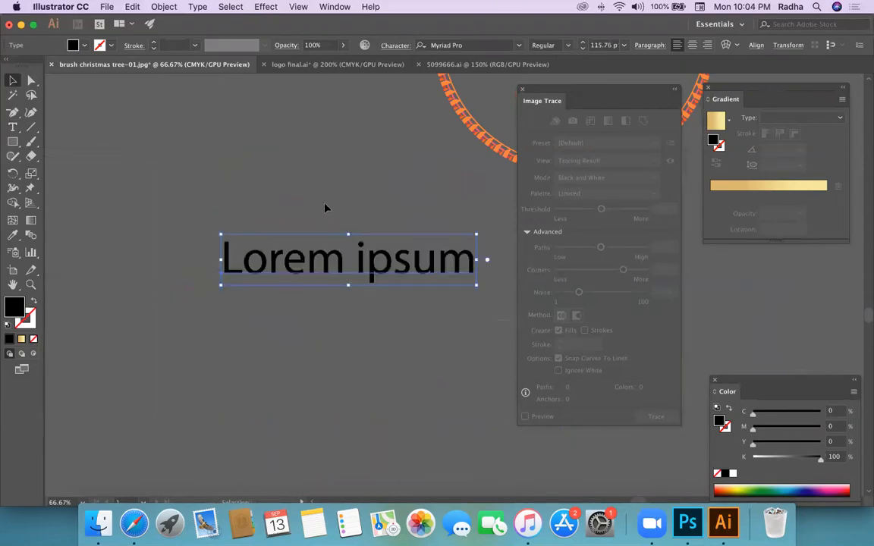
Step: Convert the Lorem ipsum text to outlines and fill the outlined letters with the saved gold gradient swatch
left_click(85, 46)
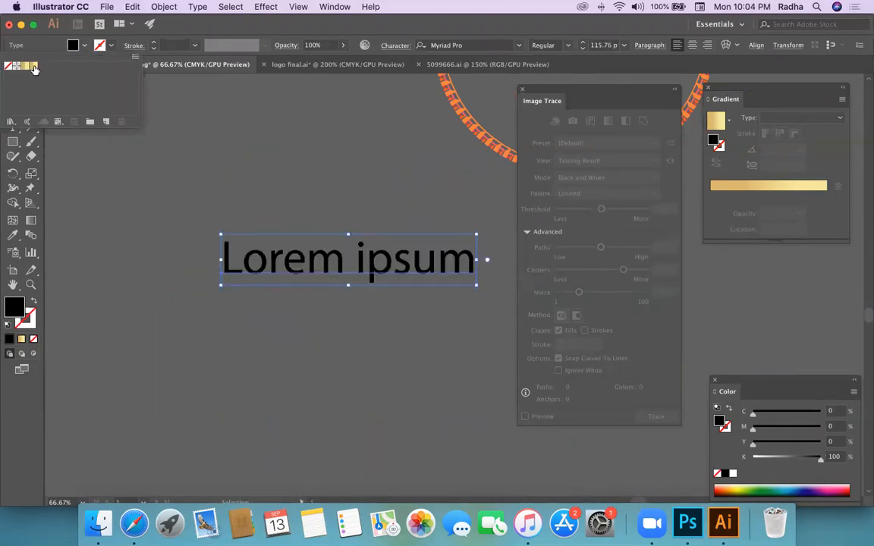
left_click(33, 66)
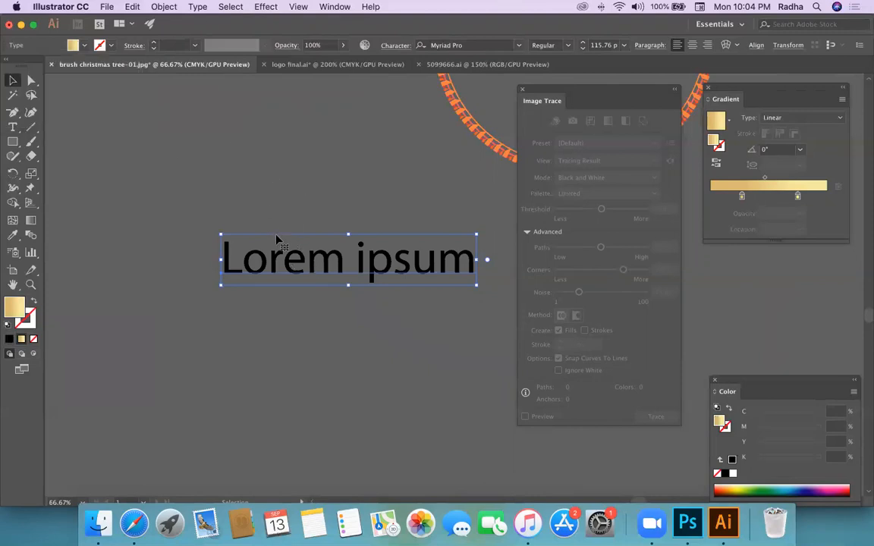
left_click(197, 7)
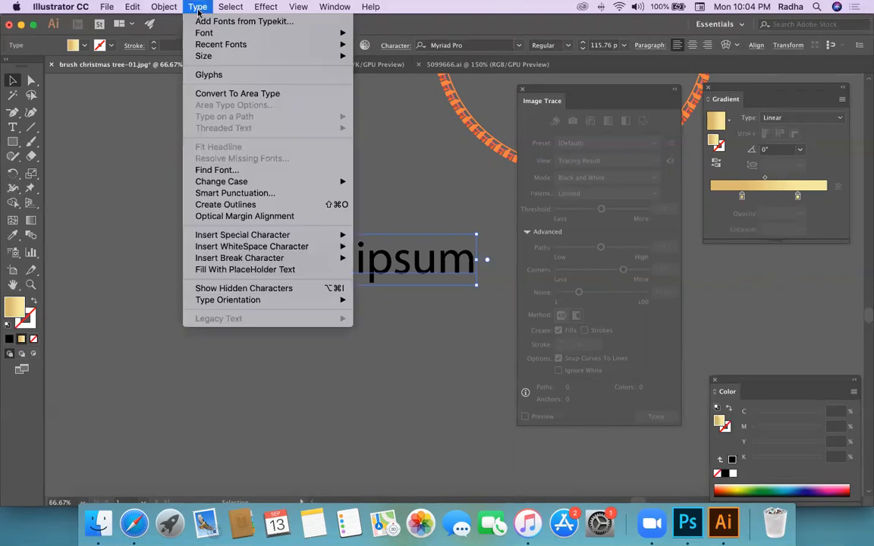
left_click(228, 205)
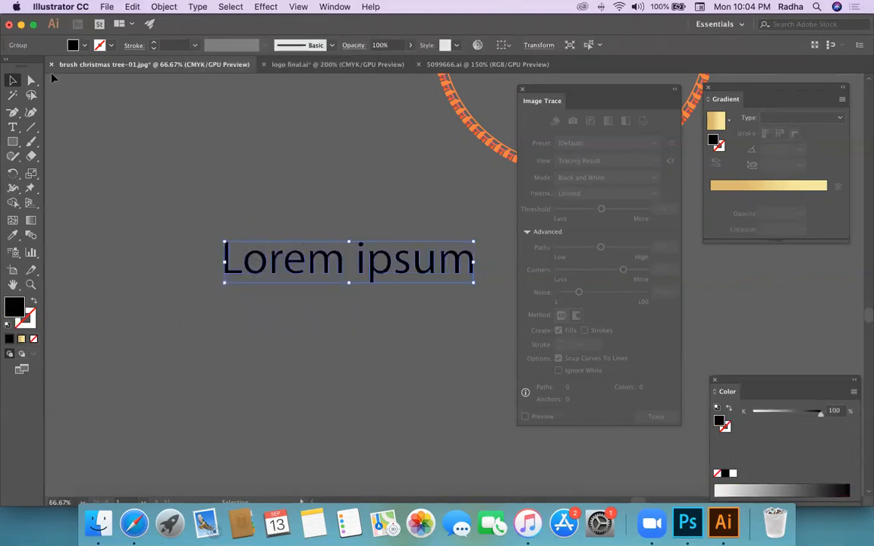
left_click(83, 47)
left_click(29, 66)
left_click(319, 142)
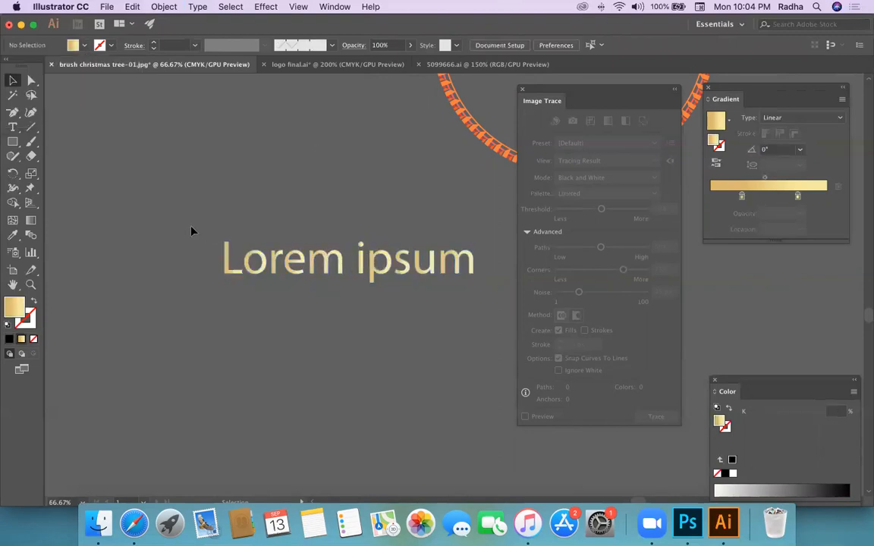
Step: Stretch the gold gradient nearly horizontally across the whole Lorem ipsum group with the Gradient tool, from the L to the final m
left_click_drag(474, 316, 491, 319)
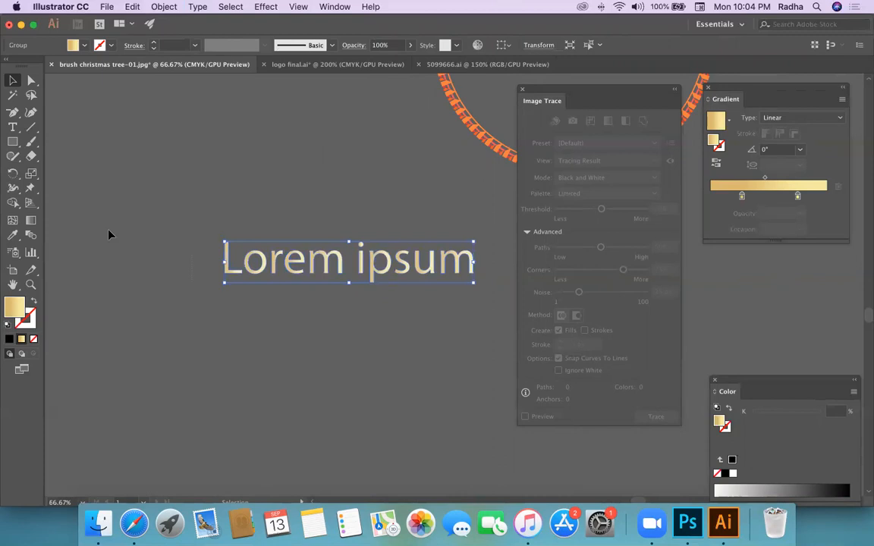
left_click(31, 220)
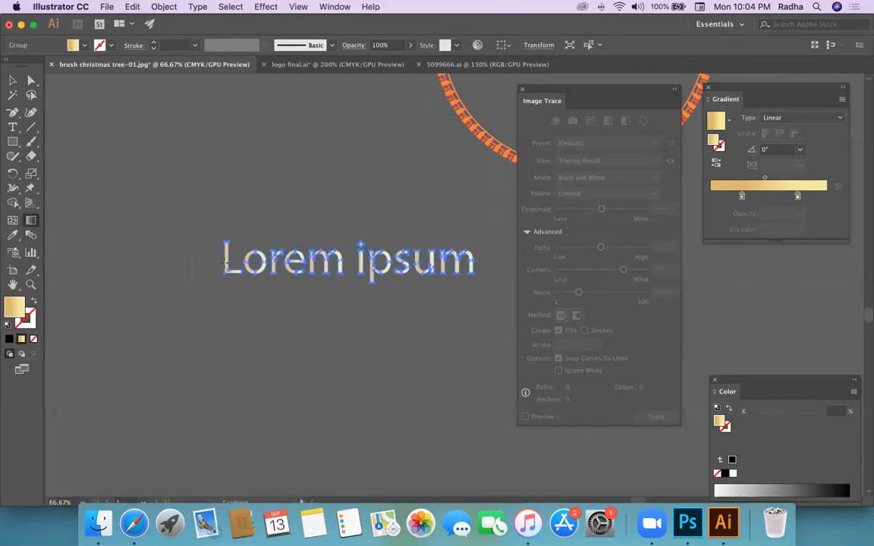
left_click_drag(225, 262, 478, 266)
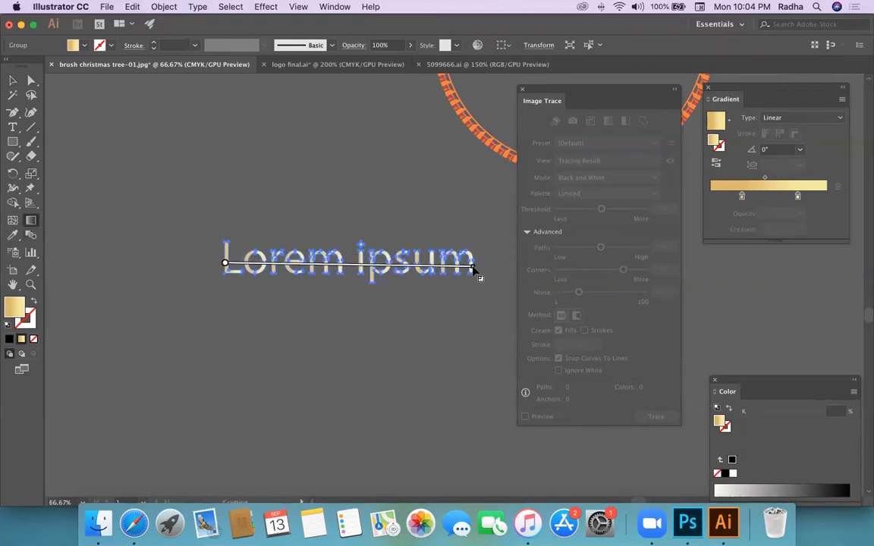
left_click(12, 80)
left_click(216, 127)
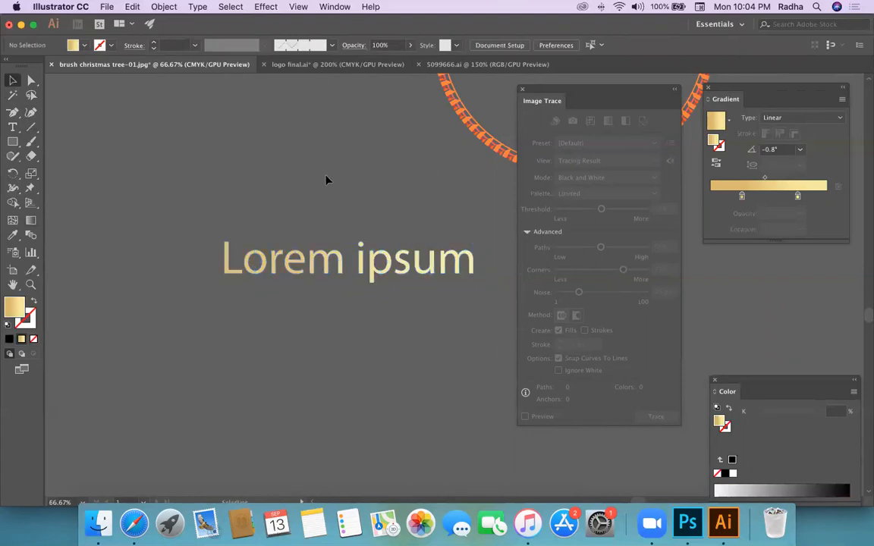
Step: Switch to the logo final.ai document and examine the round Cake Paradise logo variations and the yellow dessert-patterned banner
left_click(345, 65)
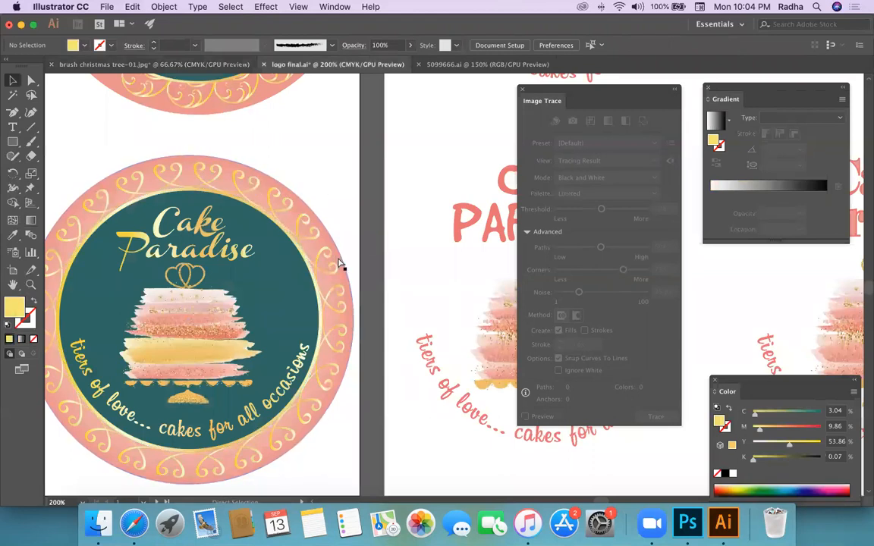
key("super+minus")
key("super+minus")
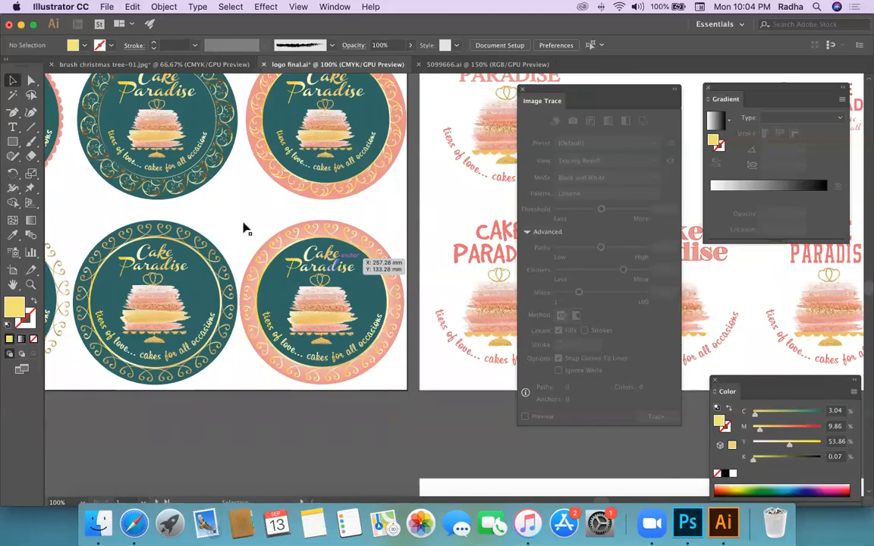
key("super+minus")
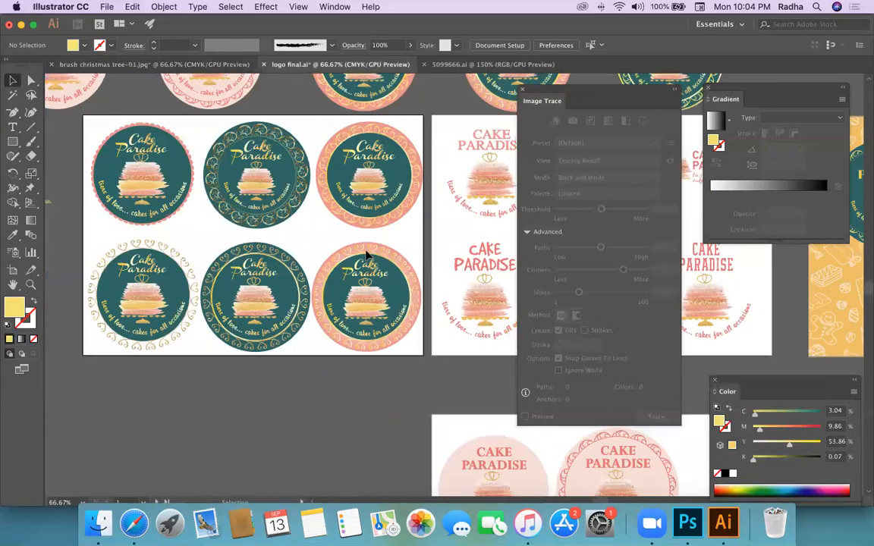
scroll(366, 256, "right", 10)
scroll(366, 256, "up", 3)
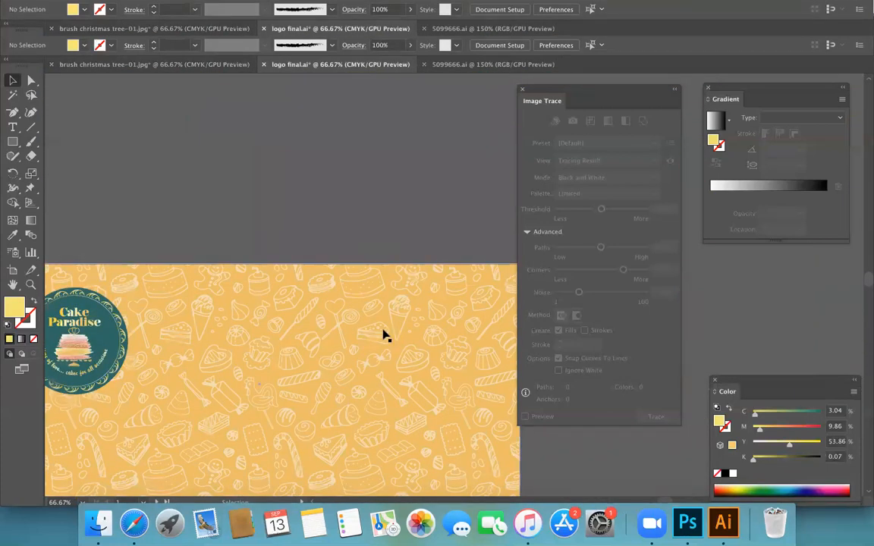
scroll(351, 331, "down", 3)
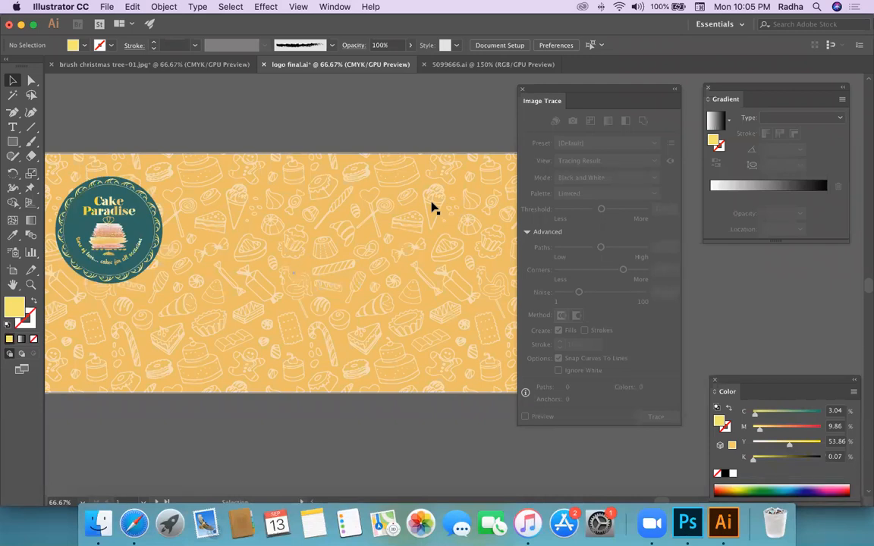
Step: Switch to Safari, search Google for "ice cream icon" and look through the image results
left_click(133, 523)
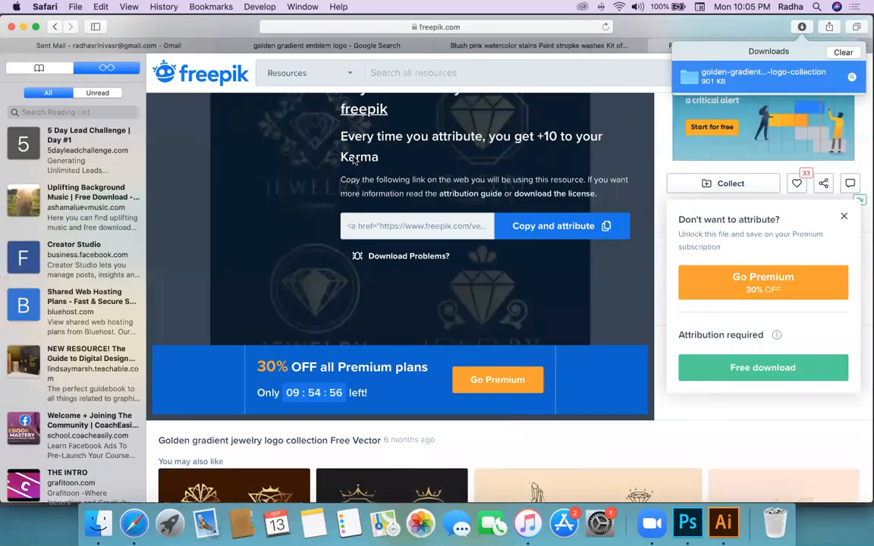
left_click(476, 28)
key("BackSpace")
type("ice")
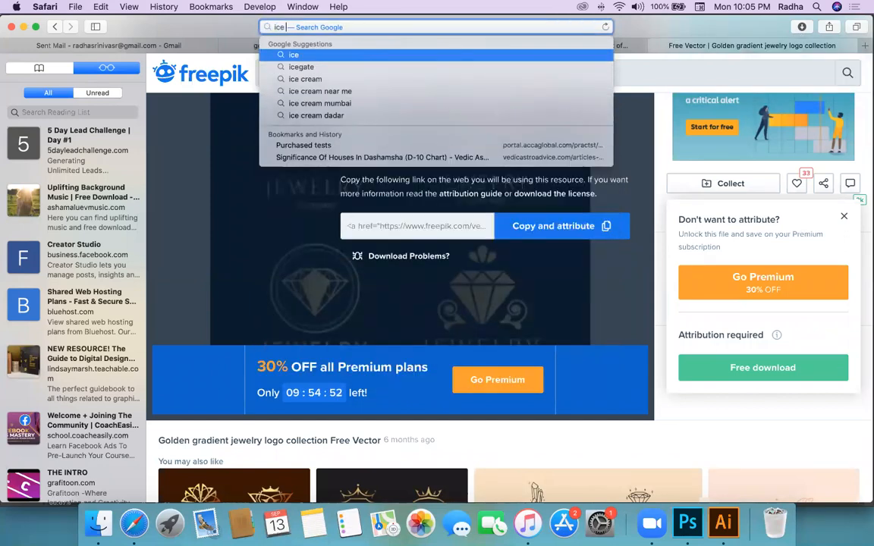
type(" cream icon")
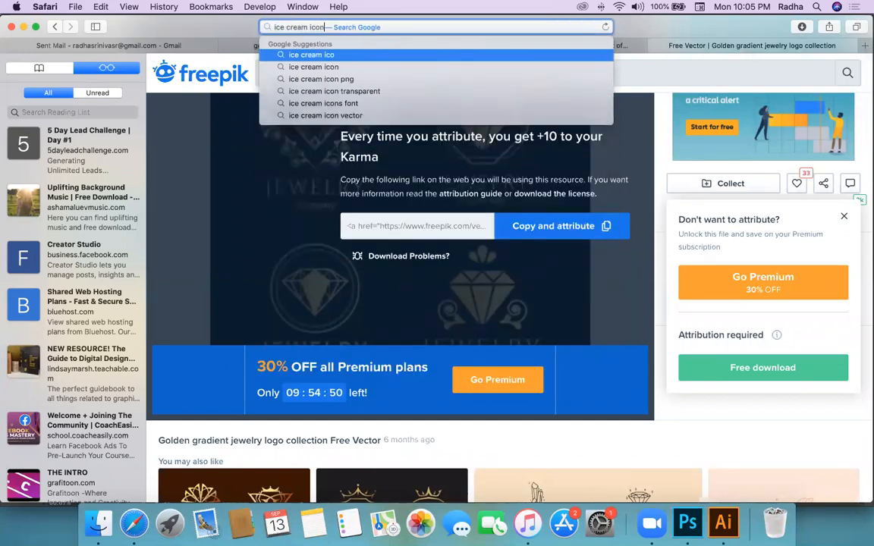
key("Return")
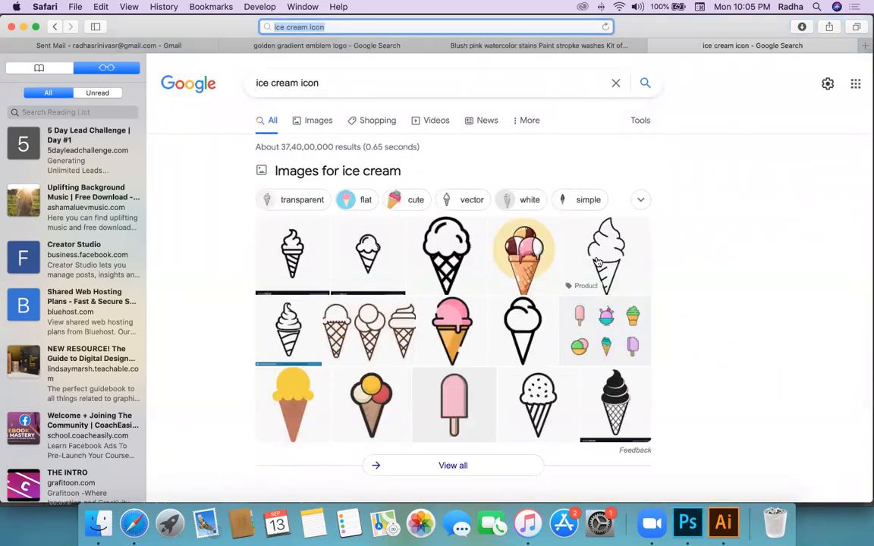
scroll(597, 262, "down", 1)
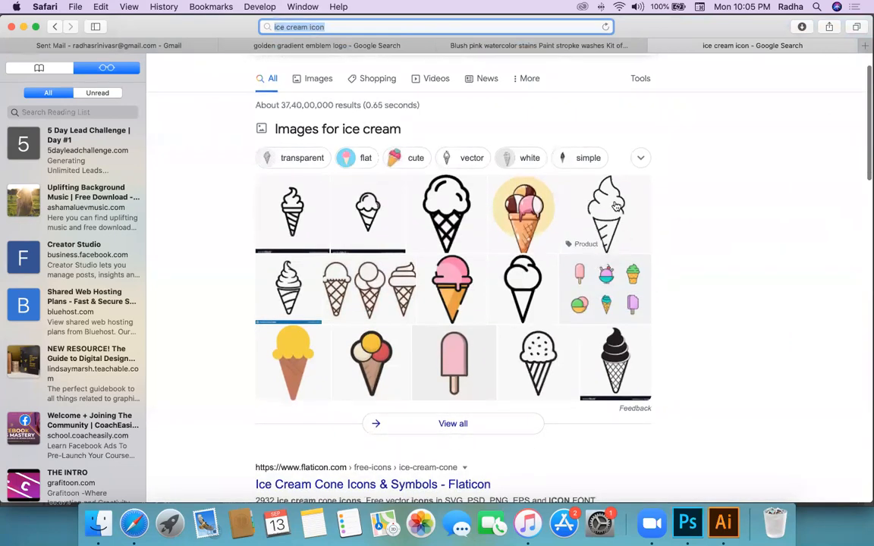
scroll(600, 193, "down", 3)
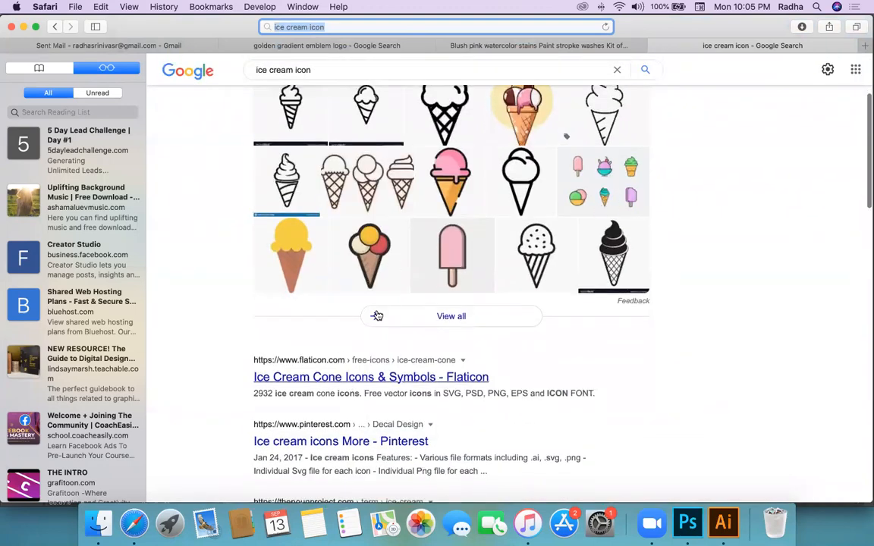
scroll(382, 291, "up", 2)
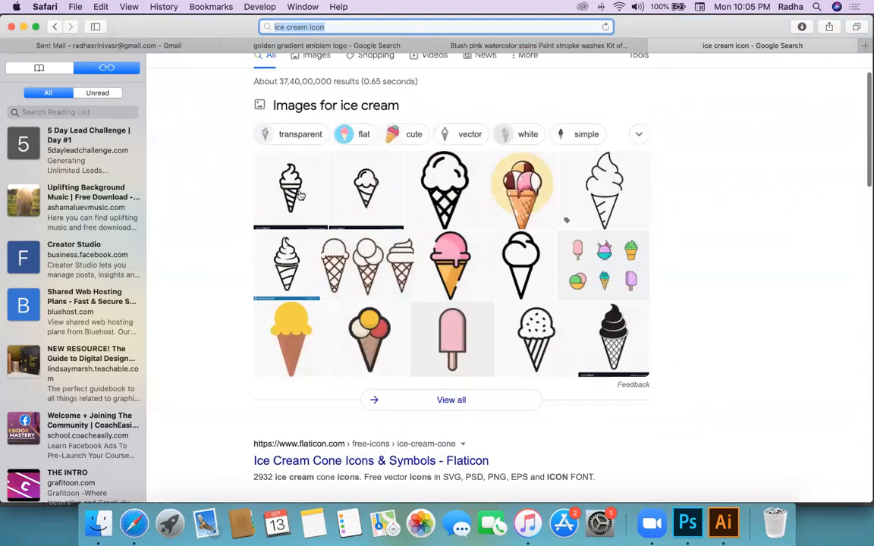
Step: Return to Illustrator and examine the dessert-patterned banner beside the logo variations, moving the Image Trace panel clear of it
left_click(723, 522)
scroll(334, 212, "down", 2)
scroll(334, 212, "left", 3)
key("super+minus")
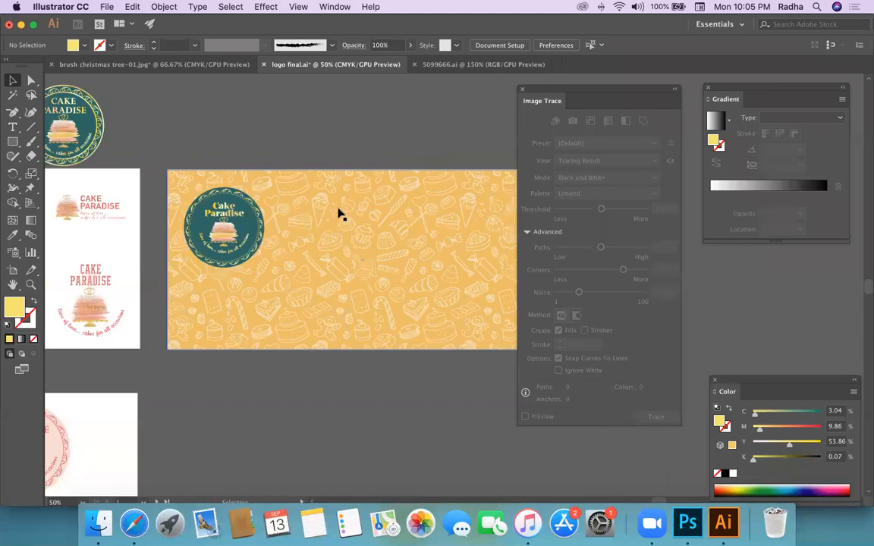
left_click_drag(534, 91, 648, 127)
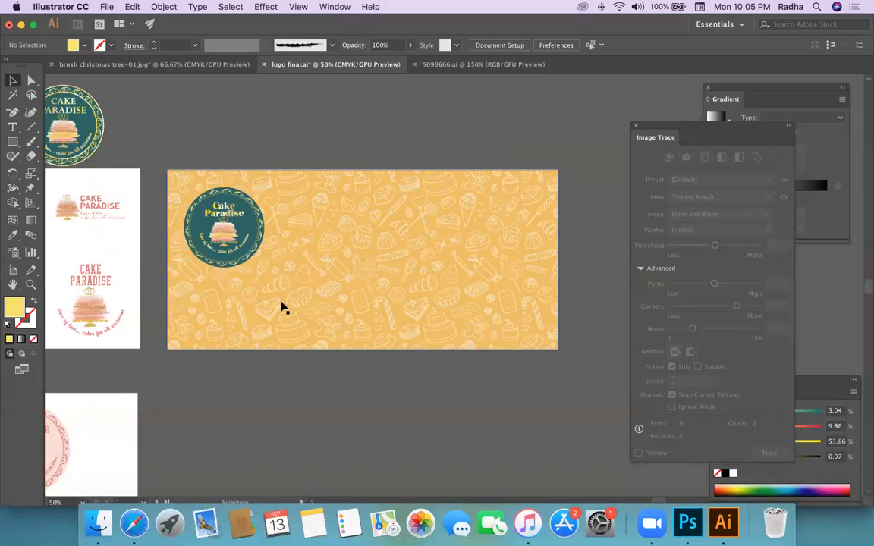
scroll(297, 316, "left", 5)
scroll(297, 316, "left", 3)
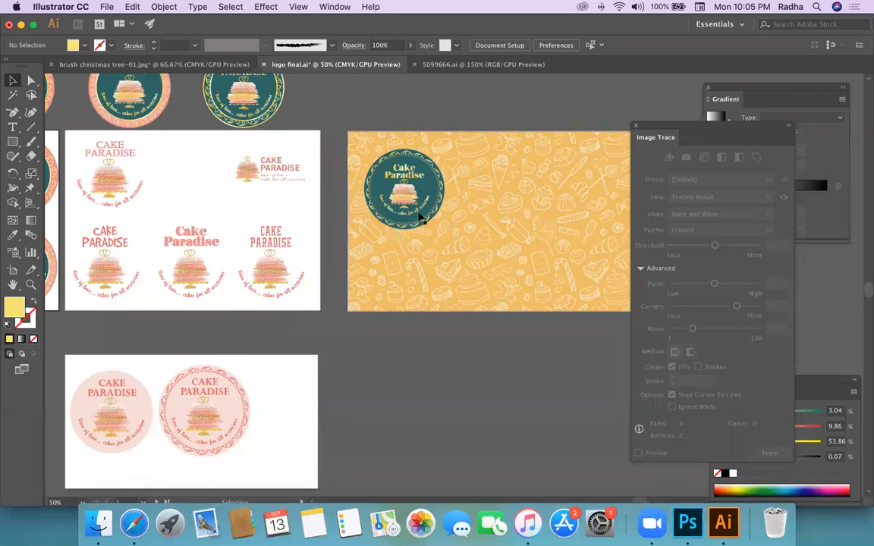
scroll(532, 206, "right", 3)
scroll(533, 206, "right", 2)
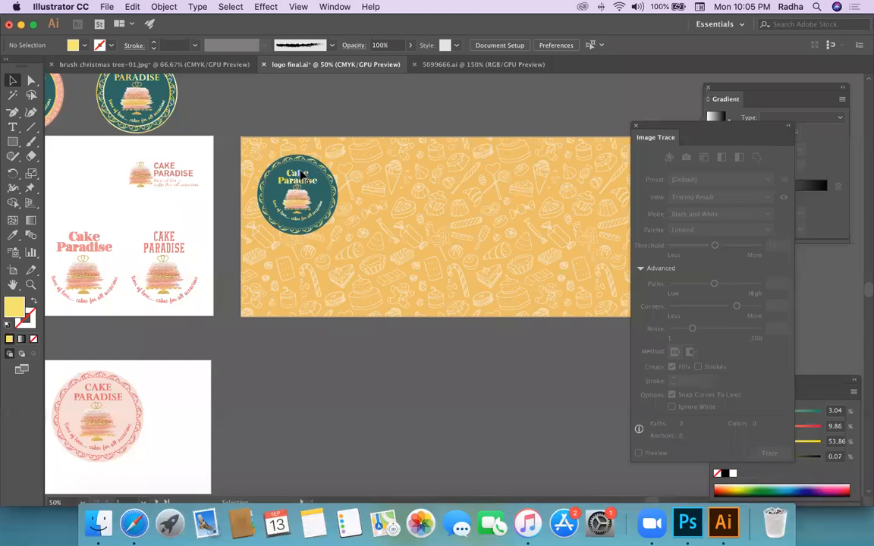
scroll(468, 226, "right", 6)
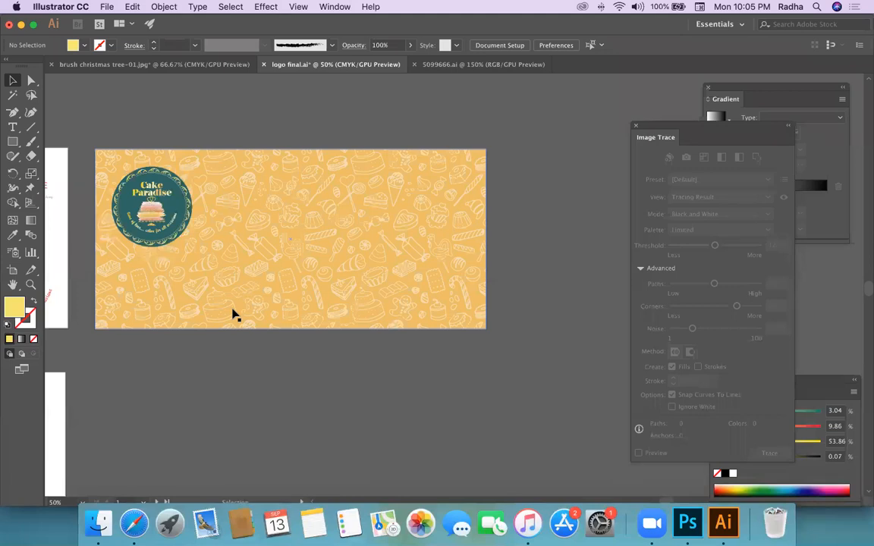
Step: Switch to Safari and search Google for "cake box"
left_click(133, 524)
scroll(411, 134, "up", 3)
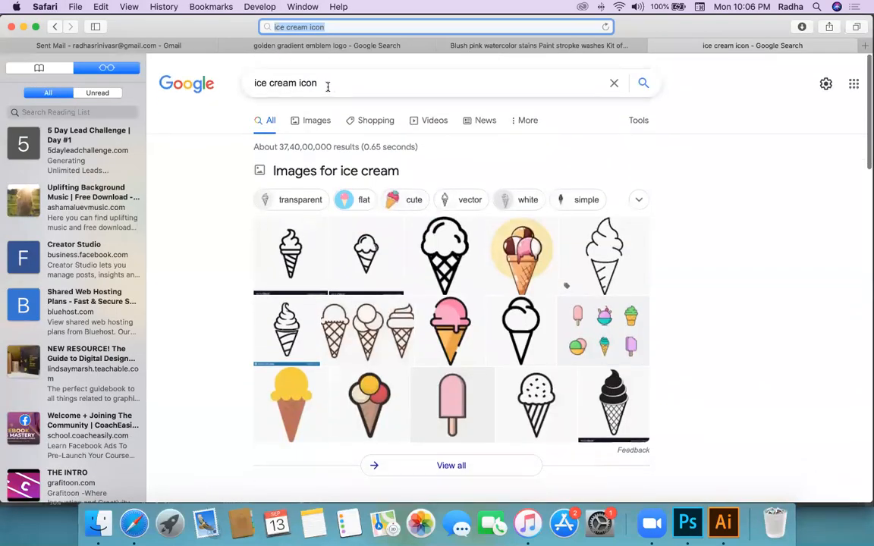
triple_click(325, 85)
type("cake")
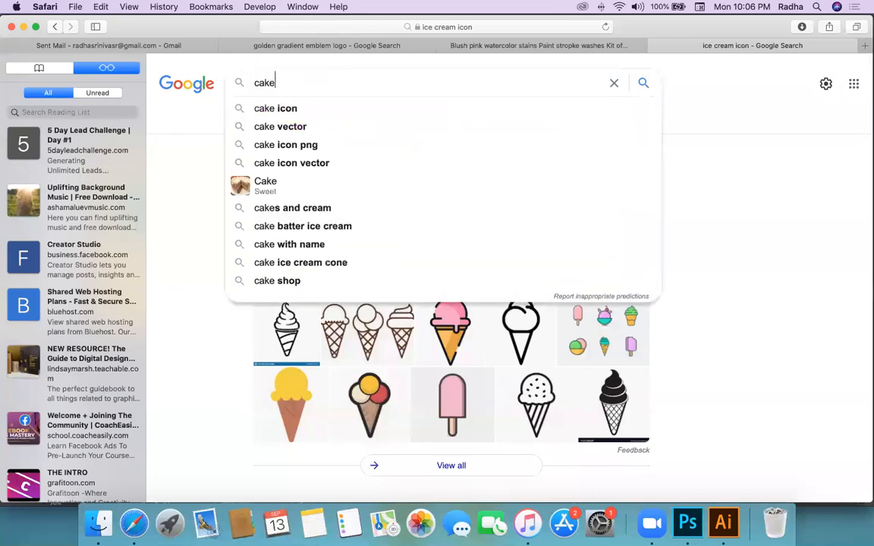
type(" box")
key("Return")
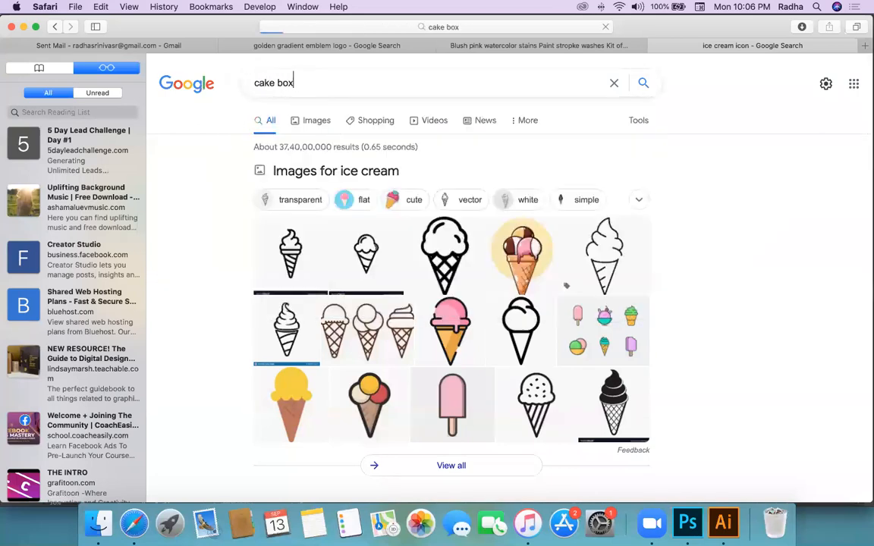
Step: Browse the cake box image results and open Rama Packaging's white 500 g (8"x8"x5") box page, dismissing its mailing-list popup to view the product photo
left_click(312, 83)
left_click(181, 126)
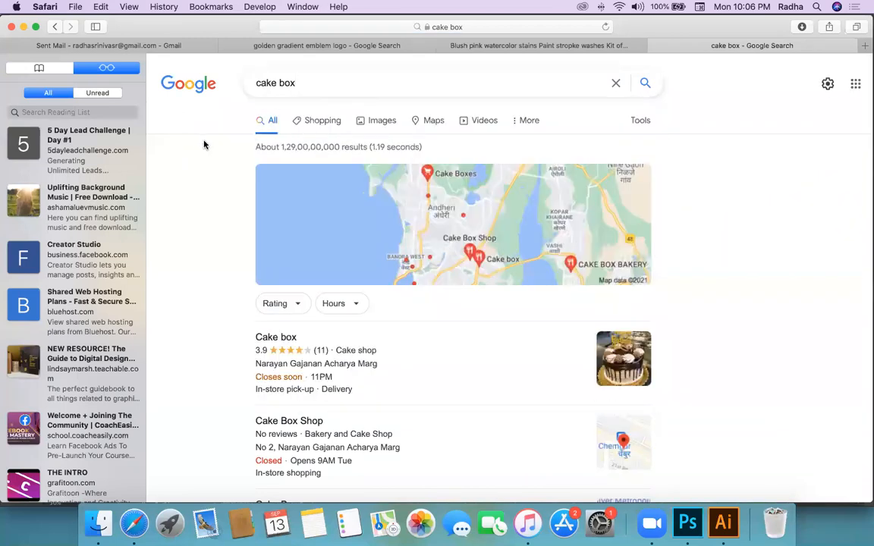
left_click(381, 120)
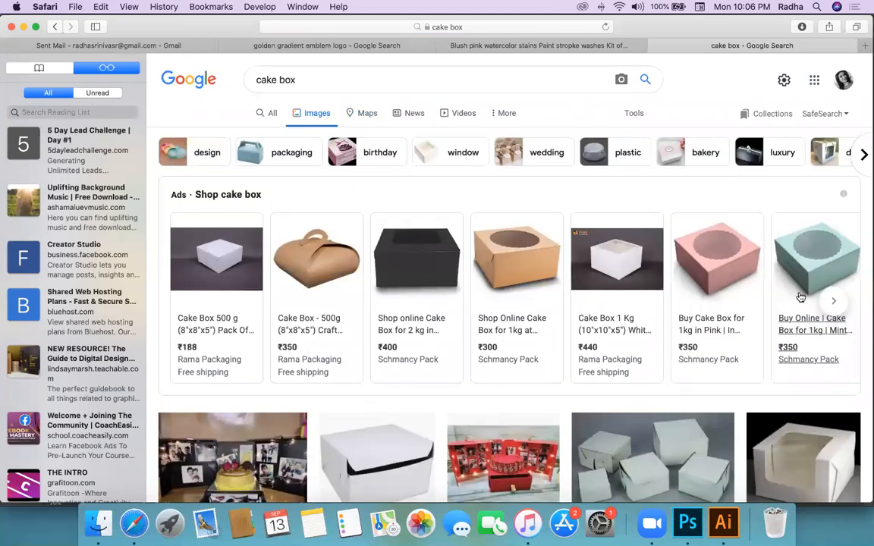
scroll(702, 288, "down", 3)
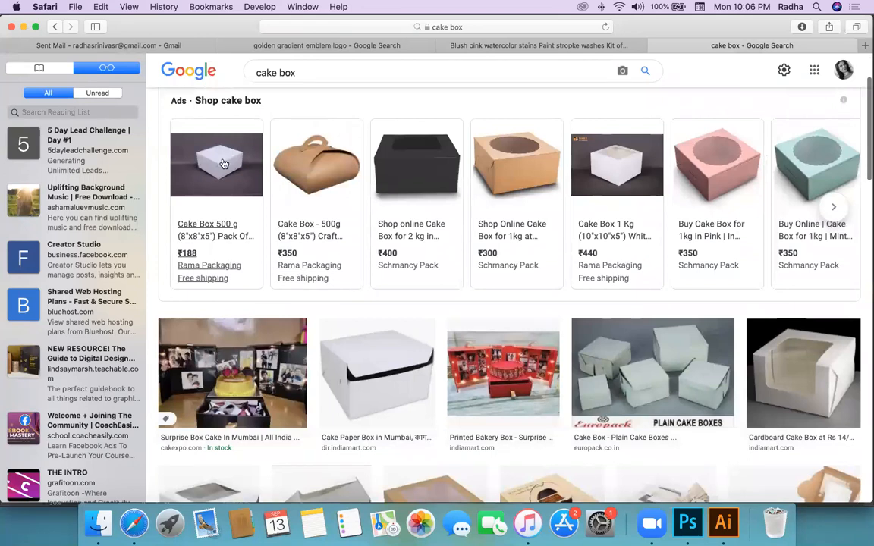
left_click(201, 143)
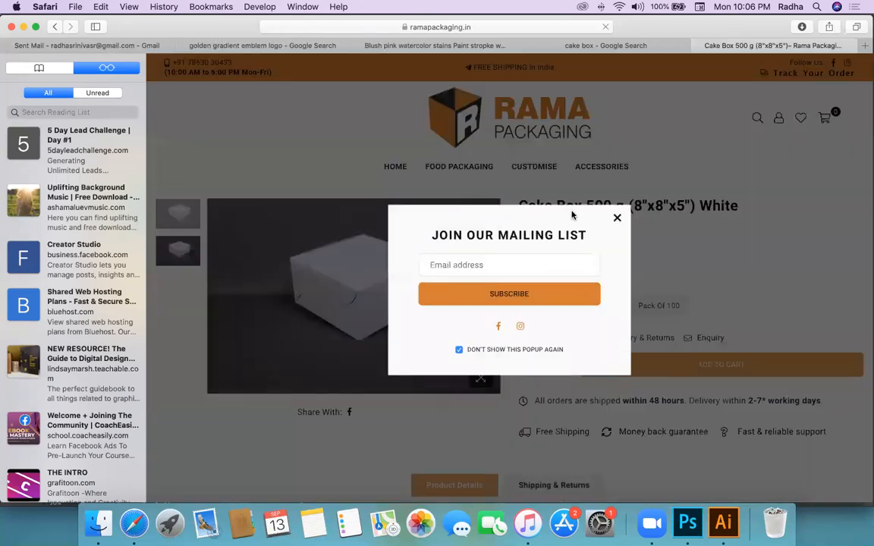
left_click(616, 219)
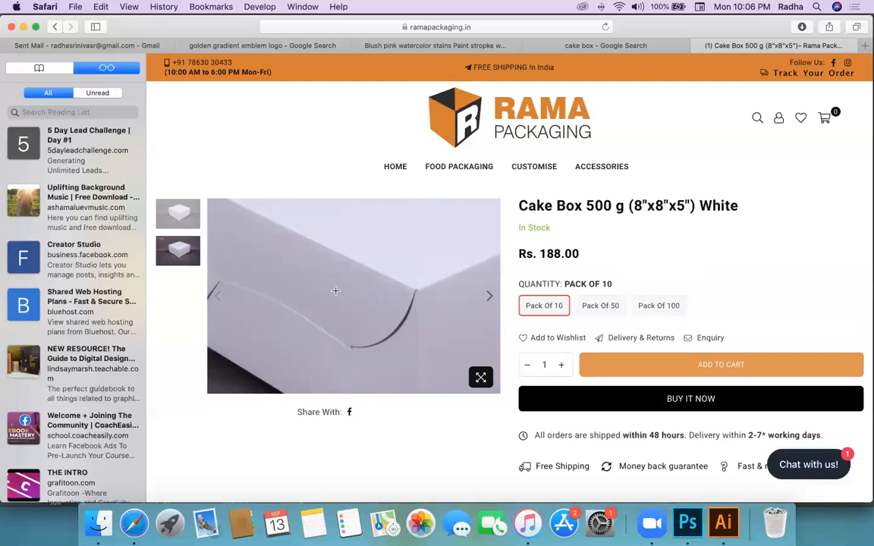
Step: Return to Illustrator to examine the yellow dessert-patterned banner beside the Cake Paradise logo variations, and finish by switching to zoom.us
left_click(724, 523)
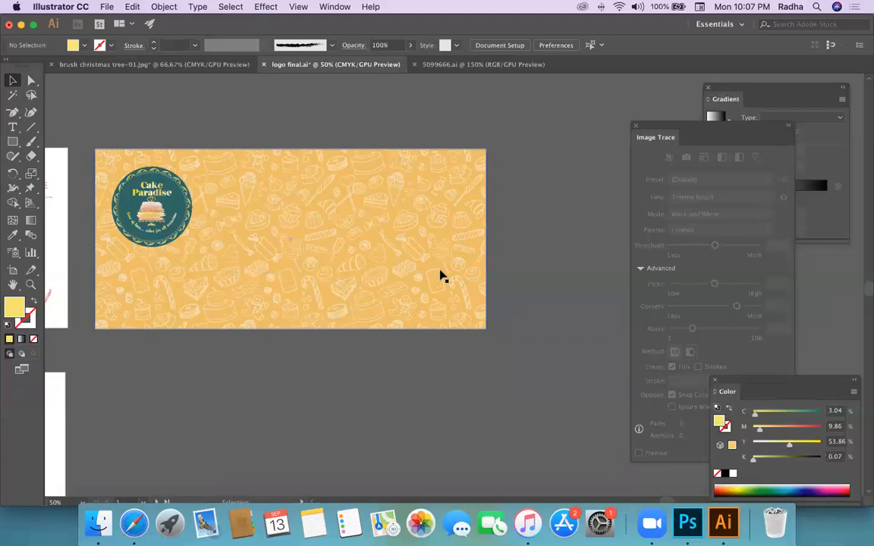
scroll(249, 279, "left", 4)
scroll(250, 280, "left", 15)
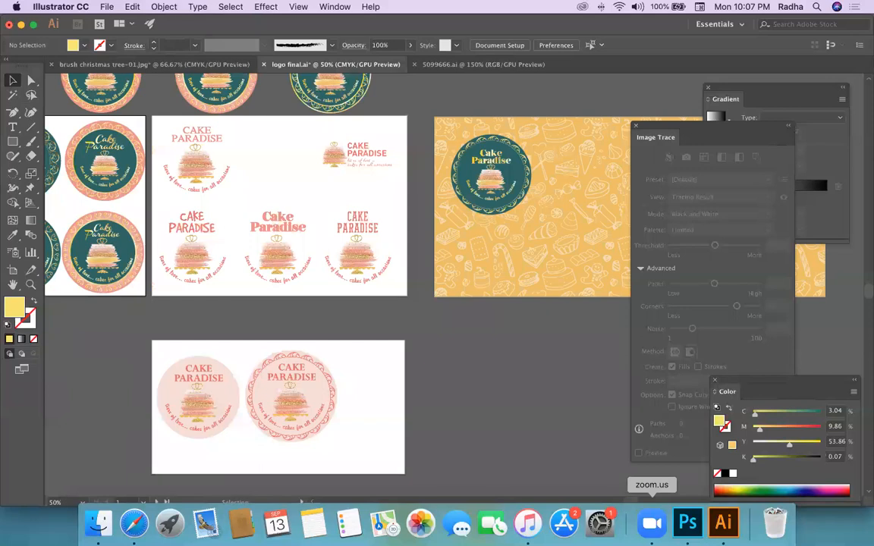
left_click(652, 523)
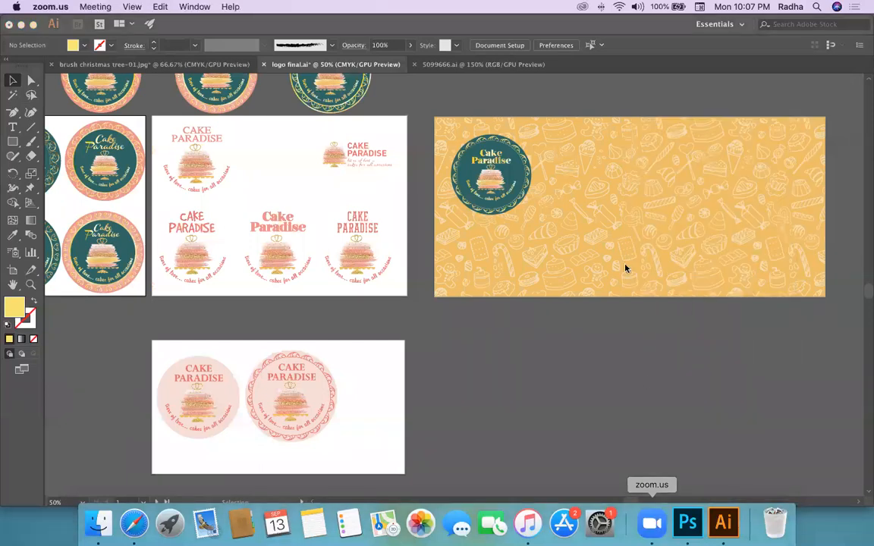